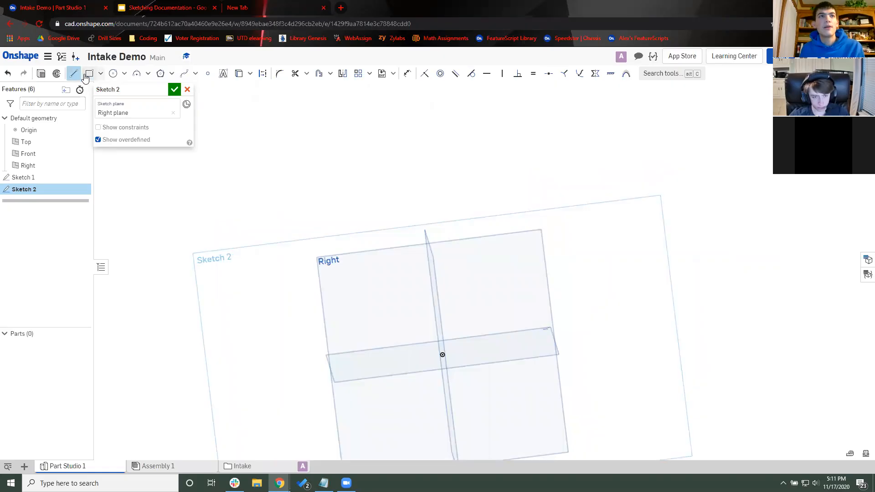
# Step: Sketch a corner rectangle above the origin, with one vertical side in line with it, and set the rectangle's height to 5 in
pyautogui.click(431, 263)
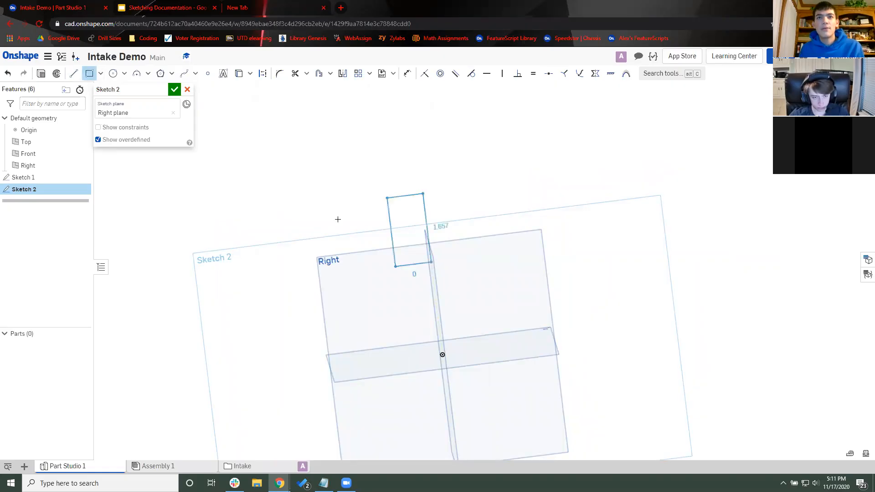
pyautogui.click(344, 128)
pyautogui.press('Escape')
pyautogui.press('d')
pyautogui.click(423, 195)
pyautogui.click(451, 168)
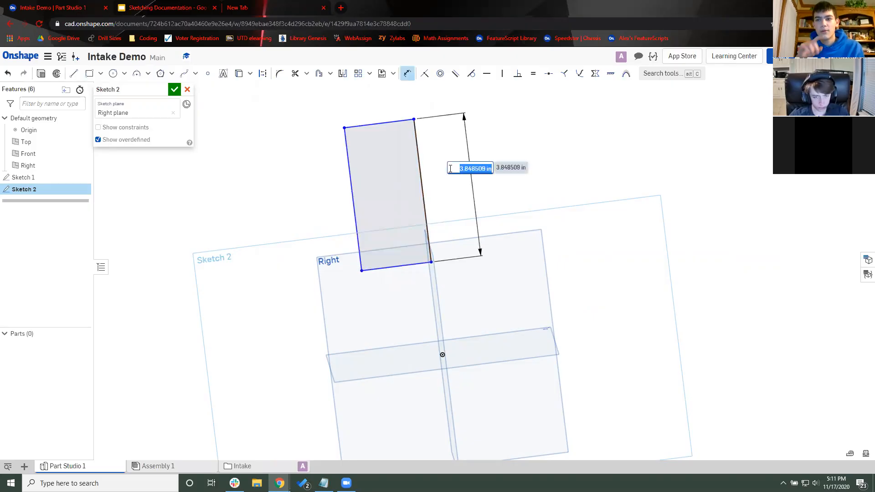
pyautogui.write('5')
pyautogui.press('Return')
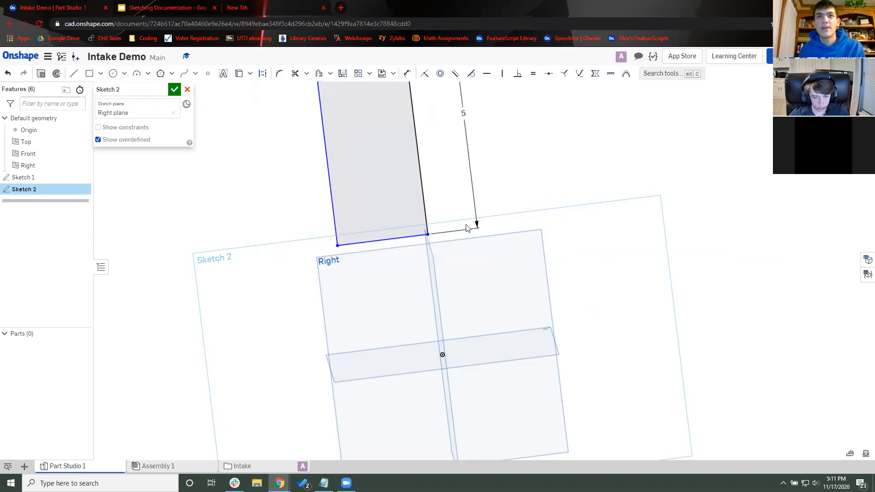
# Step: Dimension the rectangle's upper edge and set its width to 2.5 + 0.25 in
pyautogui.press('d')
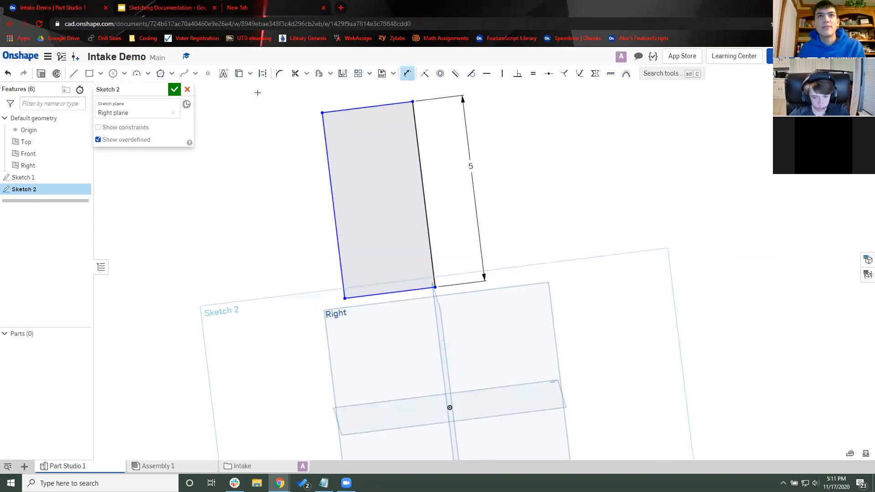
pyautogui.click(345, 111)
pyautogui.click(339, 100)
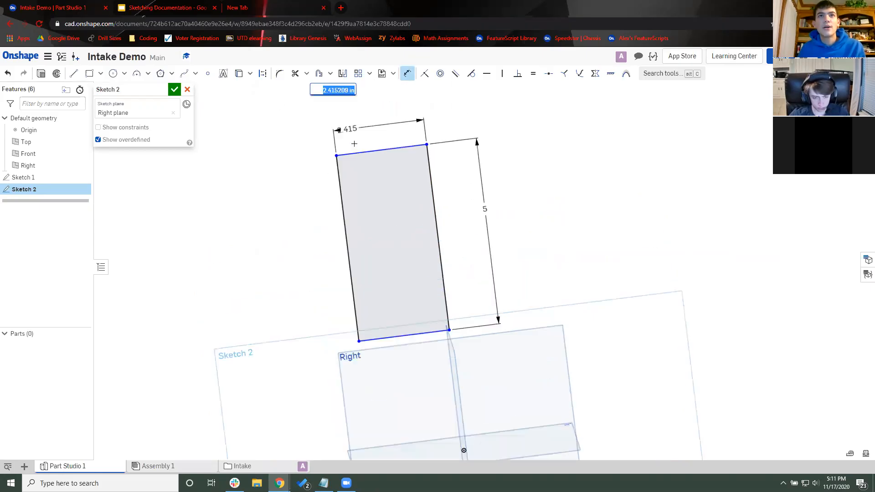
pyautogui.write('2.5 + 0.25')
pyautogui.press('Return')
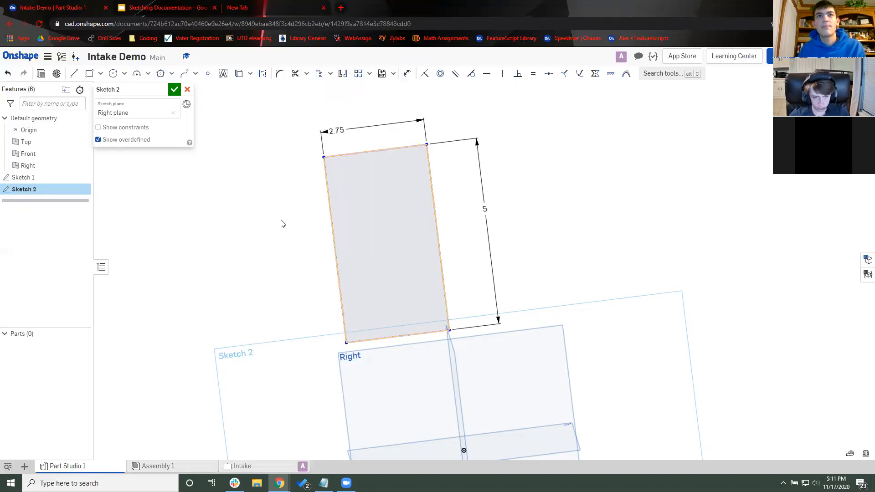
pyautogui.moveTo(276, 213); pyautogui.dragTo(276, 216, button='right')
pyautogui.scroll(-2, 272, 210)
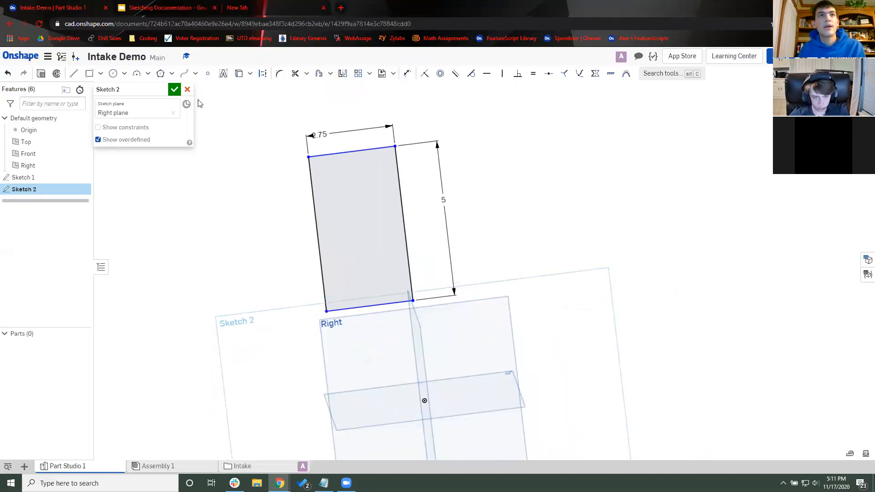
# Step: Dimension the vertical distance from the rectangle's lower edge to the origin as 2 in
pyautogui.press('u')
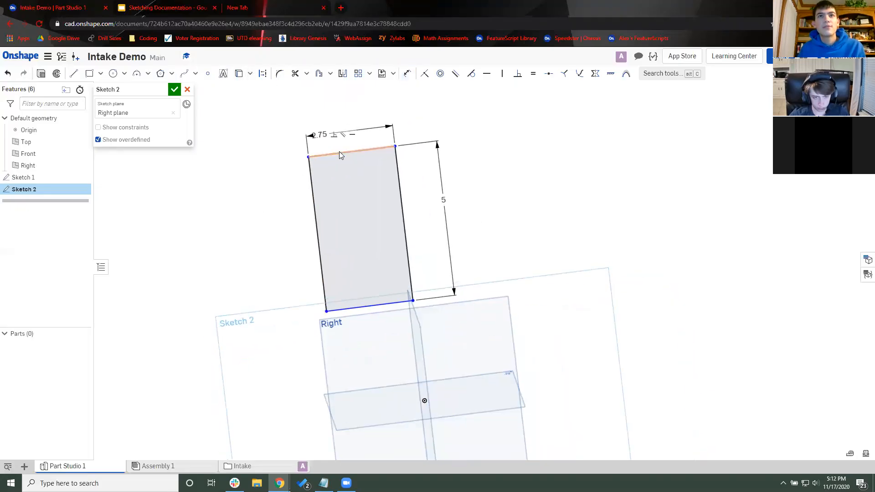
pyautogui.click(406, 302)
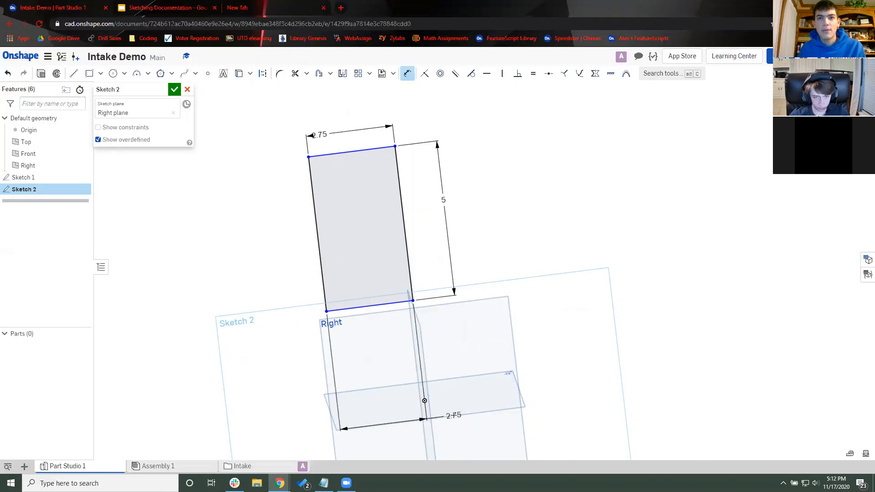
pyautogui.click(425, 401)
pyautogui.click(494, 328)
pyautogui.write('2')
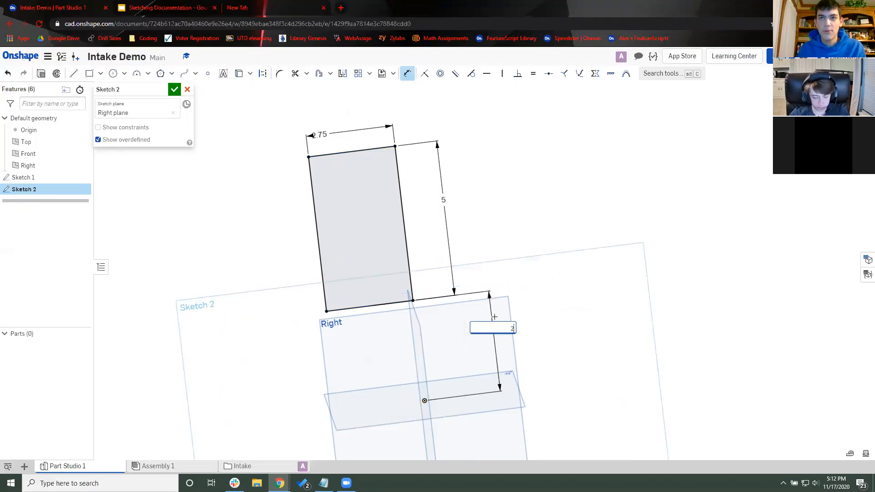
pyautogui.write('.')
pyautogui.press('Return')
pyautogui.press('Escape')
# Step: Fillet the rectangle's two left corners with a radius of 2.5/2 in and finish the sketch
pyautogui.scroll(-1, 433, 333)
pyautogui.moveTo(433, 334); pyautogui.dragTo(412, 321, button='right')
pyautogui.moveTo(314, 305)
pyautogui.mouseDown(button='right')
pyautogui.moveTo(336, 309)
pyautogui.moveTo(286, 278)
pyautogui.mouseUp(button='right')
pyautogui.scroll(1, 325, 304)
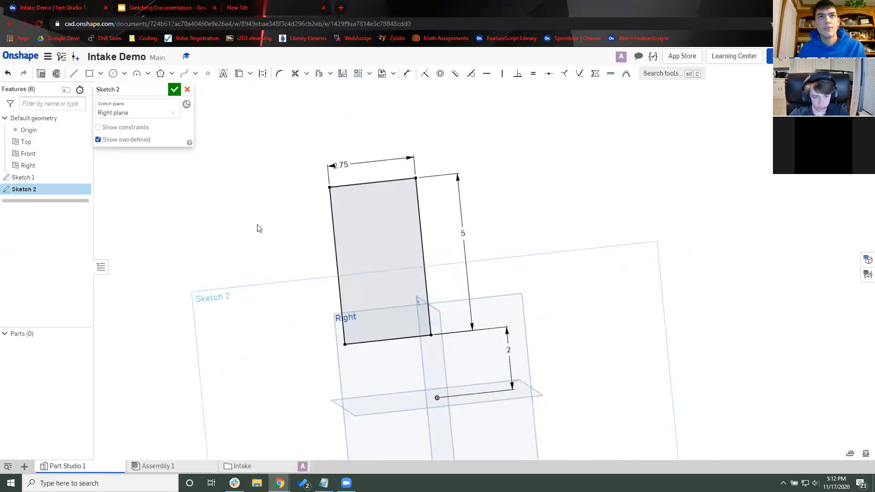
pyautogui.scroll(-1, 258, 229)
pyautogui.moveTo(258, 229); pyautogui.dragTo(256, 253, button='right')
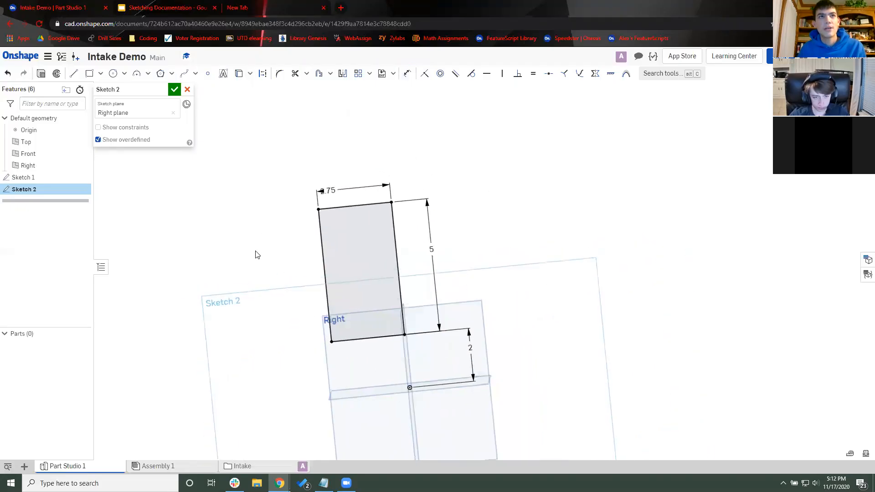
pyautogui.click(278, 73)
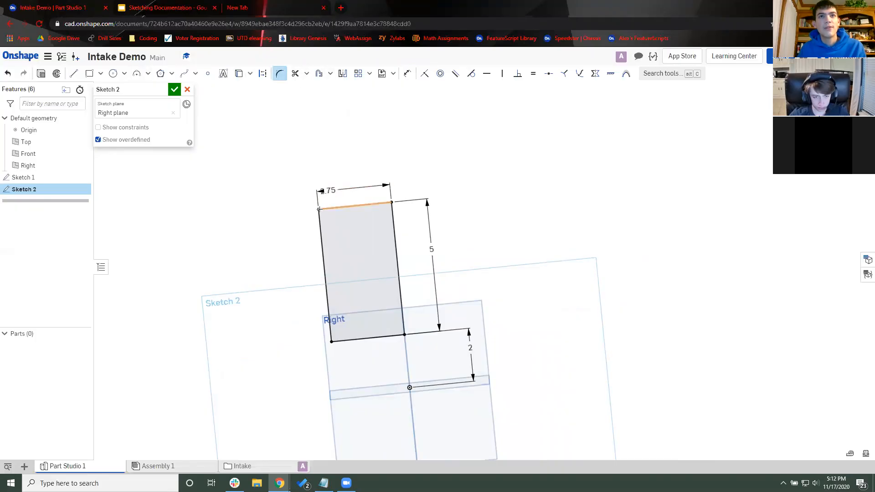
pyautogui.click(319, 210)
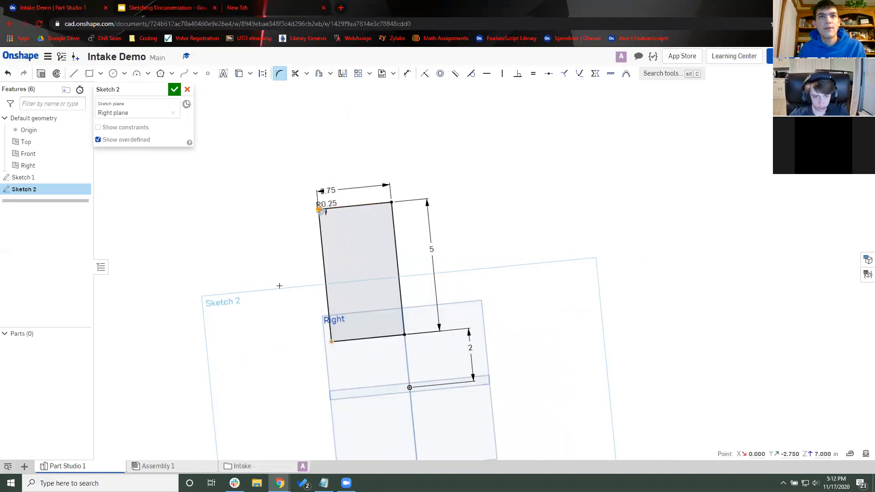
pyautogui.scroll(2, 322, 214)
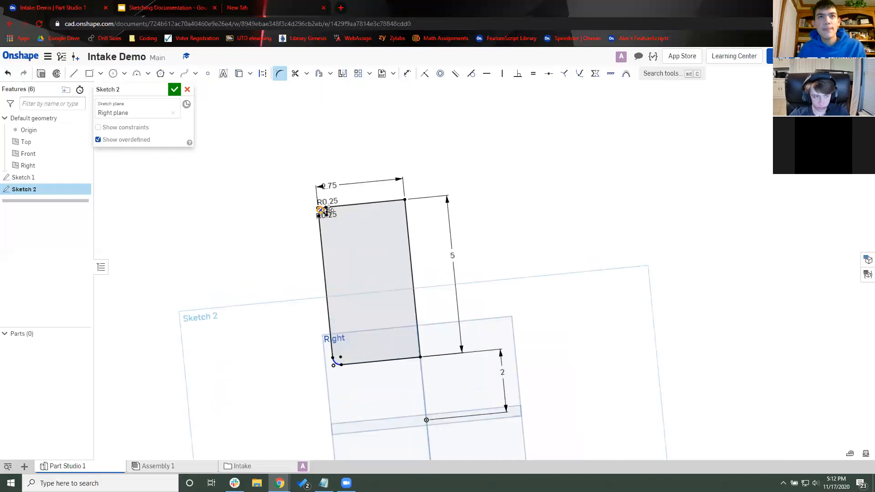
pyautogui.scroll(6, 328, 210)
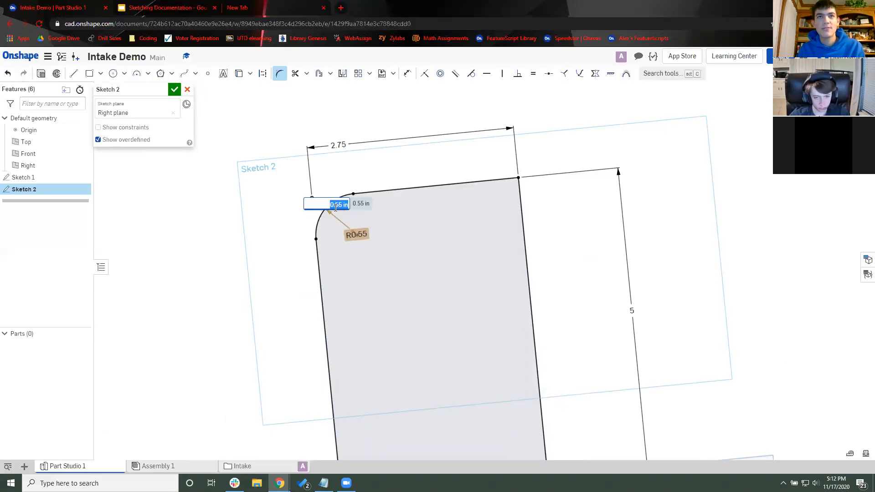
pyautogui.write('2.5/2')
pyautogui.press('Return')
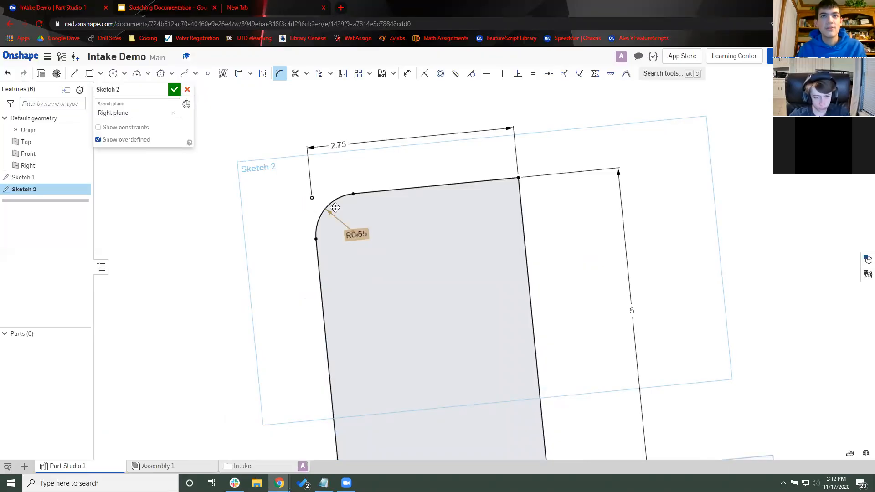
pyautogui.scroll(-3, 256, 214)
pyautogui.click(174, 90)
pyautogui.scroll(-2, 214, 203)
pyautogui.moveTo(215, 203); pyautogui.dragTo(214, 160, button='right')
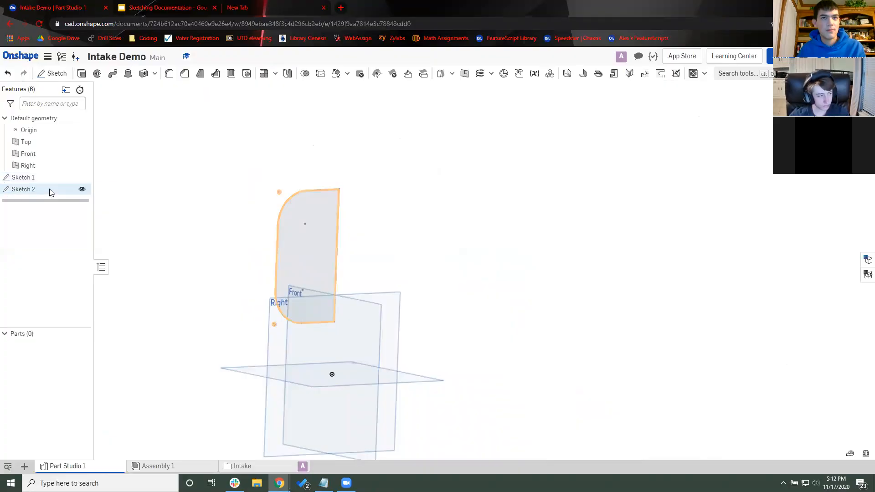
# Step: Delete the old Sketch 1 and start a new sketch on the Right plane
pyautogui.click(49, 180)
pyautogui.press('Delete')
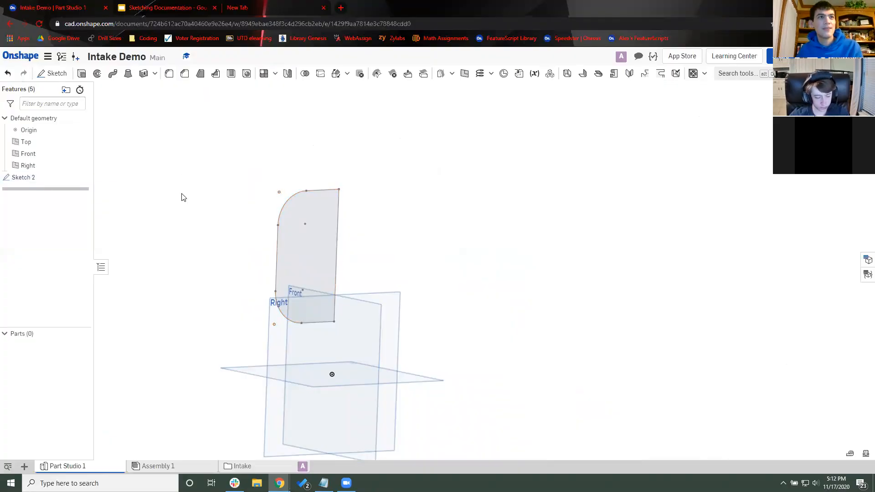
pyautogui.hotkey('shift', 's')
pyautogui.click(274, 355)
pyautogui.moveTo(306, 190); pyautogui.dragTo(341, 205, button='middle')
pyautogui.scroll(-3, 341, 204)
pyautogui.moveTo(341, 204); pyautogui.dragTo(339, 192, button='right')
pyautogui.scroll(-1, 339, 205)
pyautogui.moveTo(256, 165); pyautogui.dragTo(248, 203, button='middle')
# Step: Sketch three separate roller circles, about 1.3 to 1.4 in in diameter, stepping down and outward above and to the left of the rounded profile
pyautogui.press('c')
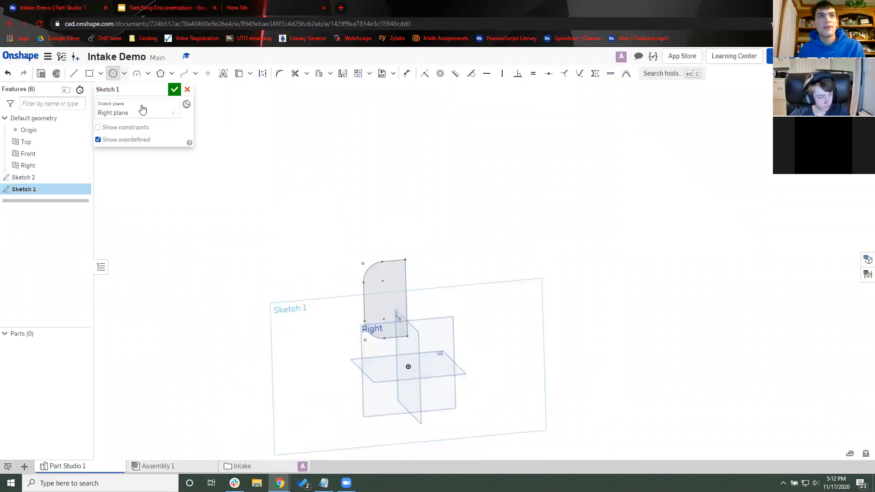
pyautogui.click(333, 156)
pyautogui.click(331, 166)
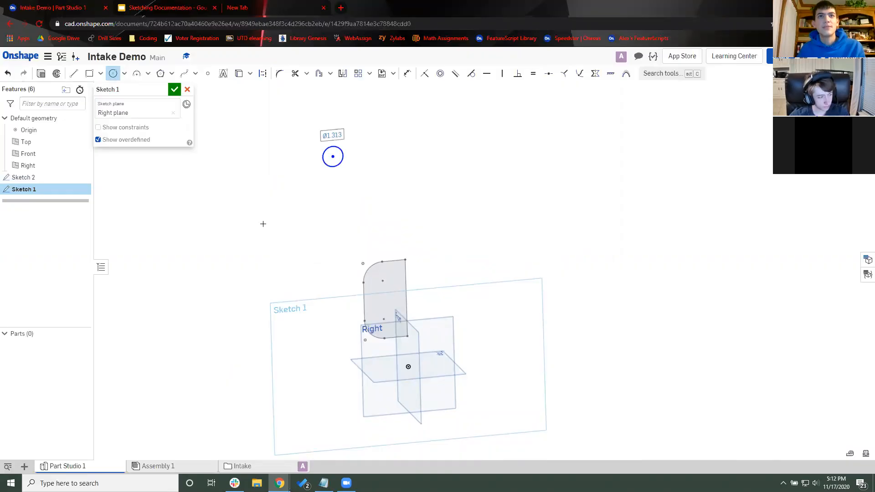
pyautogui.click(268, 211)
pyautogui.write('1.43')
pyautogui.press('Return')
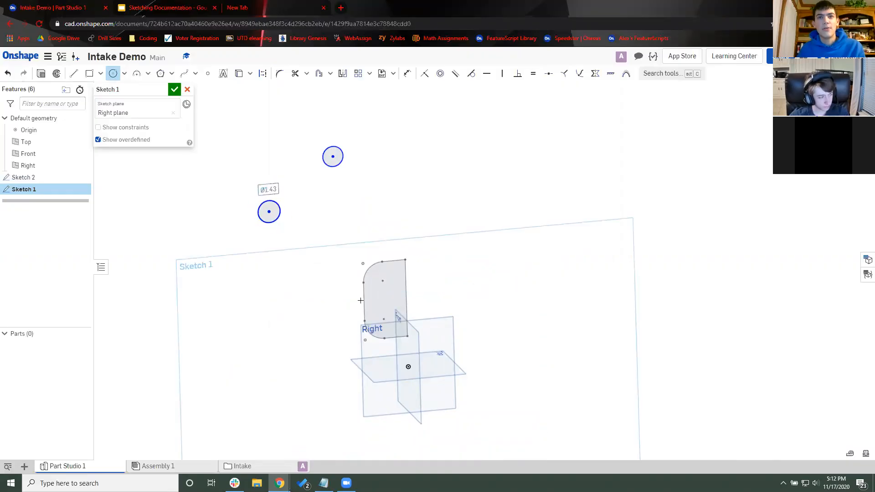
pyautogui.click(261, 273)
pyautogui.press('Escape')
pyautogui.click(113, 78)
pyautogui.click(258, 270)
pyautogui.click(259, 259)
pyautogui.press('Escape')
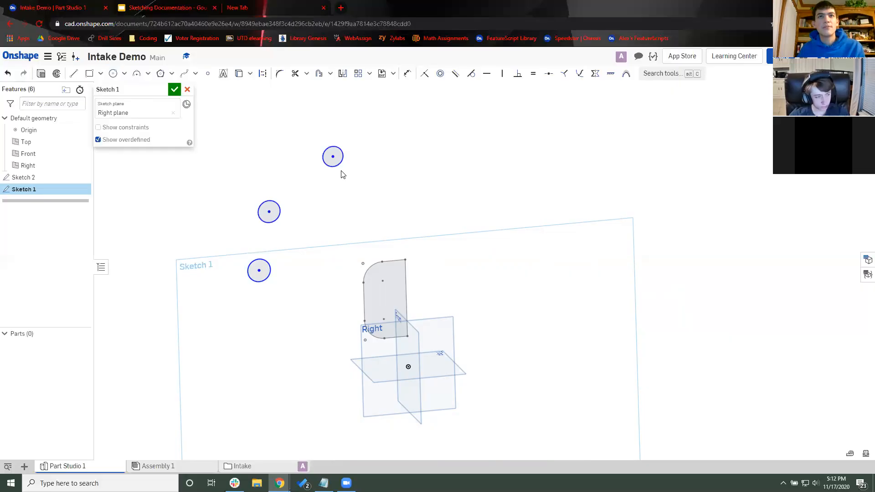
# Step: Switch to the slide presentation to examine the Design Reference photo of the intake rollers, and return to the Onshape sketch
pyautogui.hotkey('alt', 'Tab')
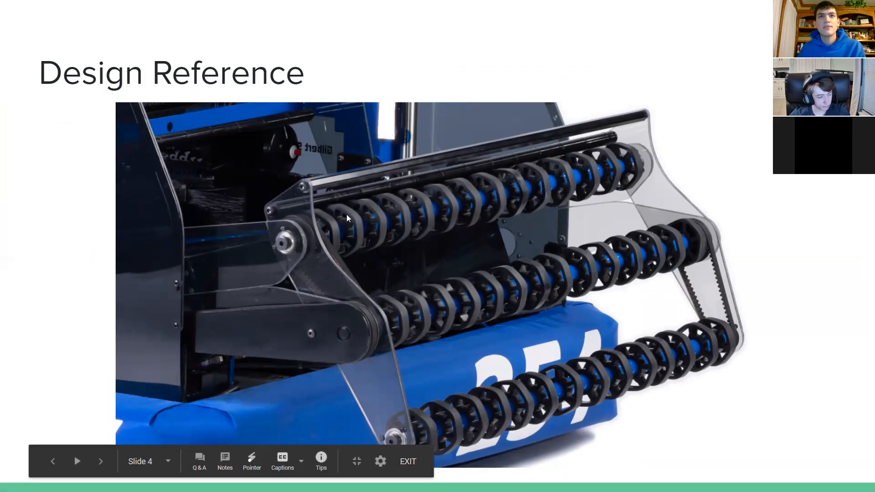
pyautogui.hotkey('alt', 'Tab')
pyautogui.scroll(1, 311, 233)
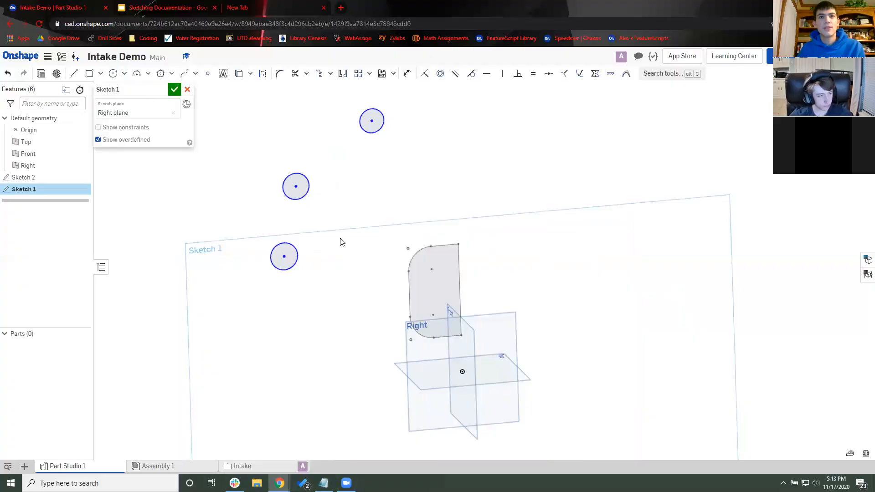
pyautogui.scroll(1, 339, 242)
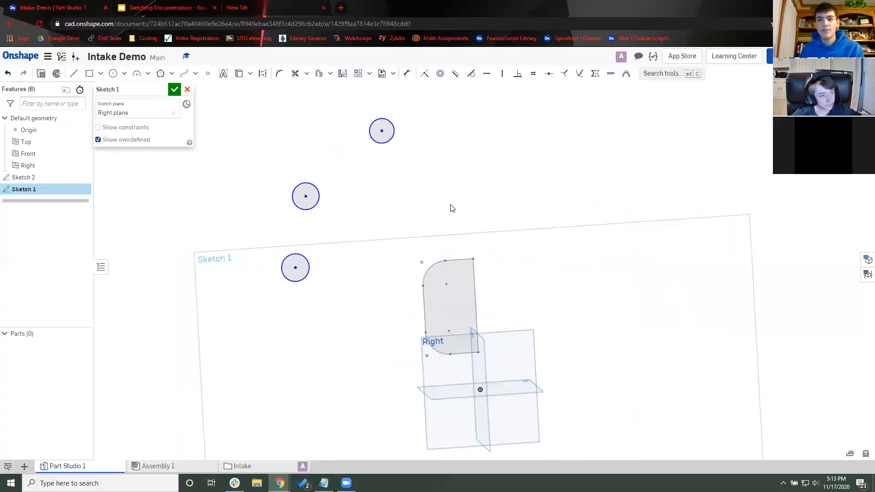
pyautogui.scroll(-1, 342, 288)
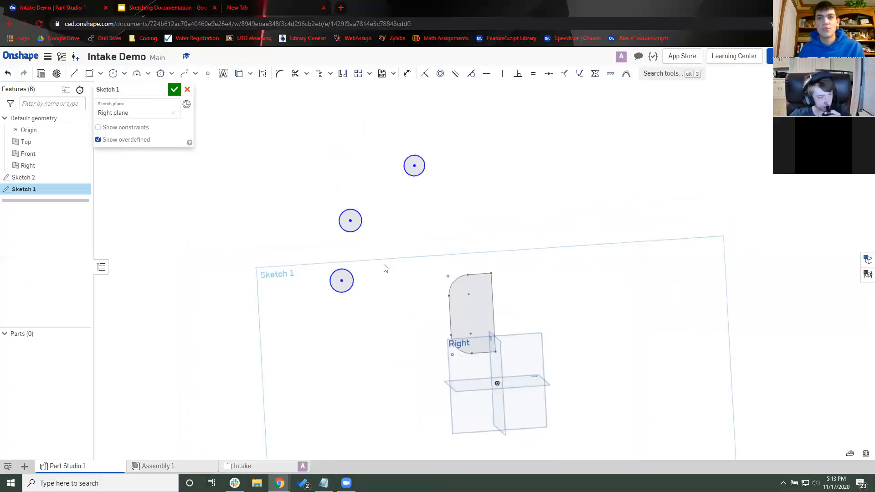
pyautogui.scroll(1, 389, 259)
pyautogui.moveTo(388, 250); pyautogui.dragTo(377, 255, button='middle')
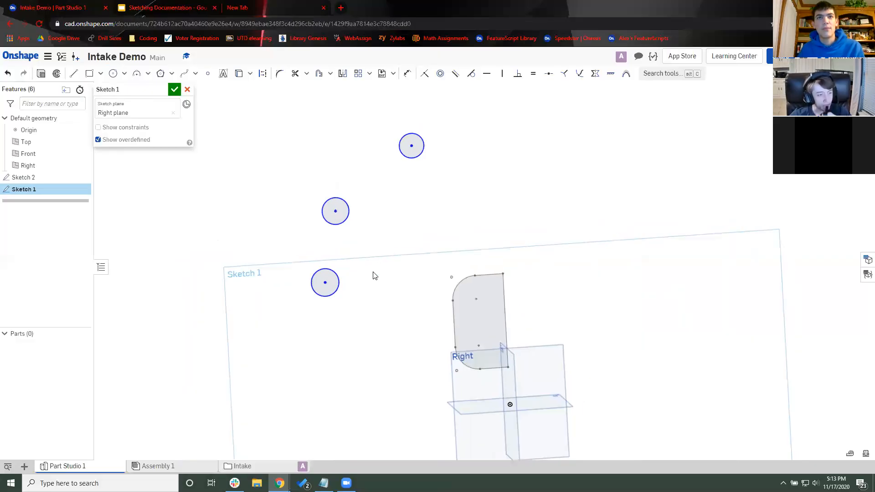
pyautogui.moveTo(373, 272); pyautogui.dragTo(361, 261, button='right')
pyautogui.scroll(1, 245, 214)
# Step: Sketch a construction circle to the lower left of the three roller circles and set its diameter to 7 in
pyautogui.press('d')
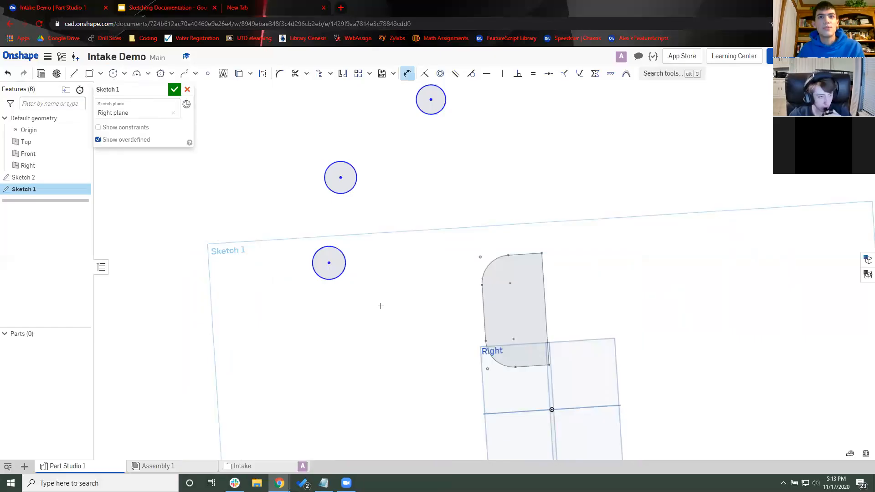
pyautogui.press('c')
pyautogui.scroll(-1, 315, 348)
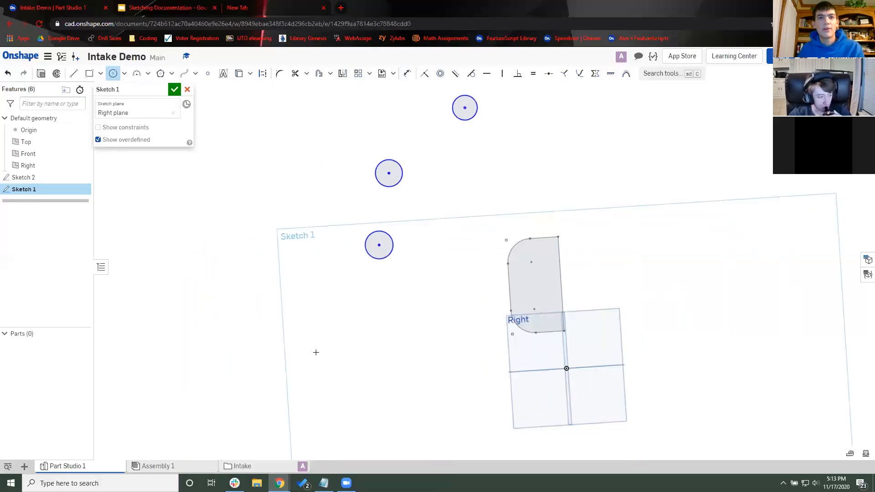
pyautogui.click(305, 294)
pyautogui.click(295, 235)
pyautogui.press('d')
pyautogui.click(311, 236)
pyautogui.click(312, 191)
pyautogui.write('7')
pyautogui.press('Return')
pyautogui.press('Escape')
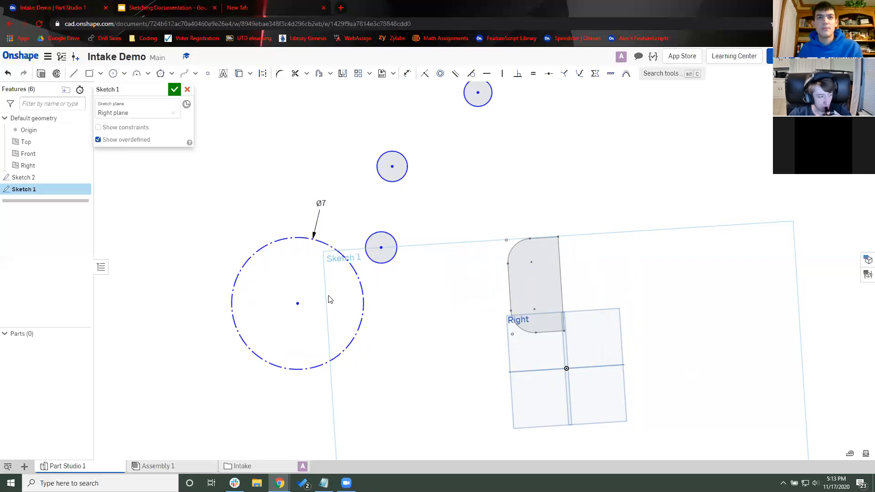
# Step: Move the 7 in construction circle slightly and constrain it tangent to the Top plane
pyautogui.moveTo(360, 298); pyautogui.dragTo(329, 308, button='middle')
pyautogui.moveTo(330, 311); pyautogui.dragTo(397, 320)
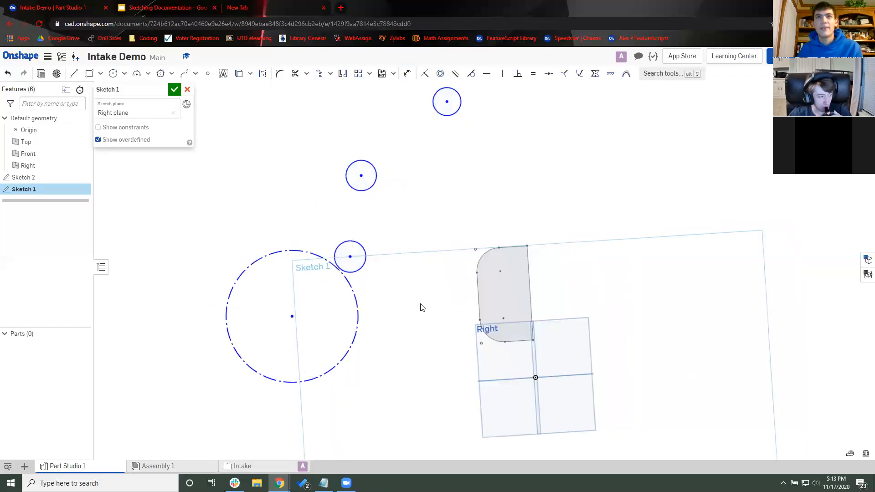
pyautogui.click(470, 73)
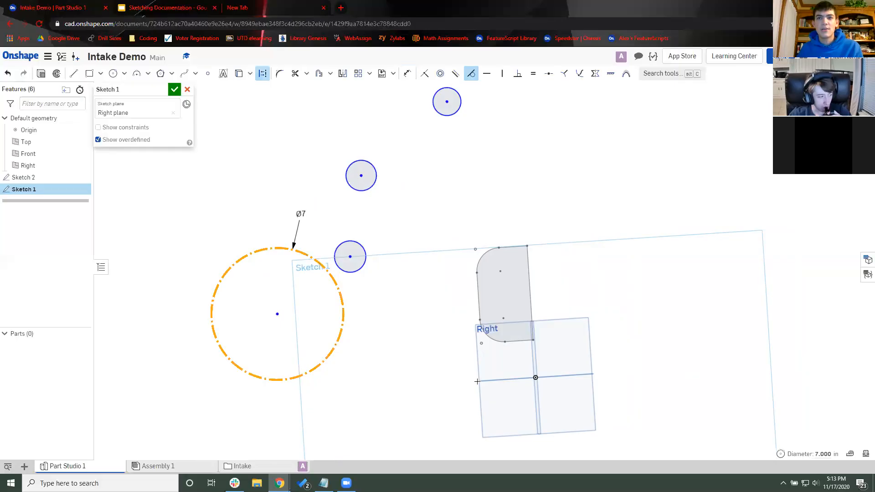
pyautogui.click(540, 383)
pyautogui.moveTo(532, 383); pyautogui.dragTo(532, 379, button='right')
pyautogui.press('Escape')
pyautogui.scroll(3, 536, 379)
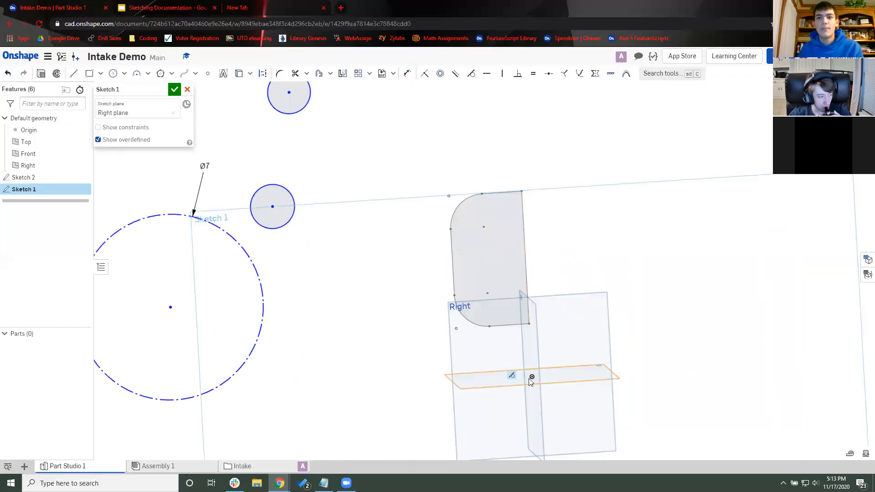
pyautogui.scroll(-2, 368, 363)
pyautogui.moveTo(367, 363); pyautogui.dragTo(376, 321, button='right')
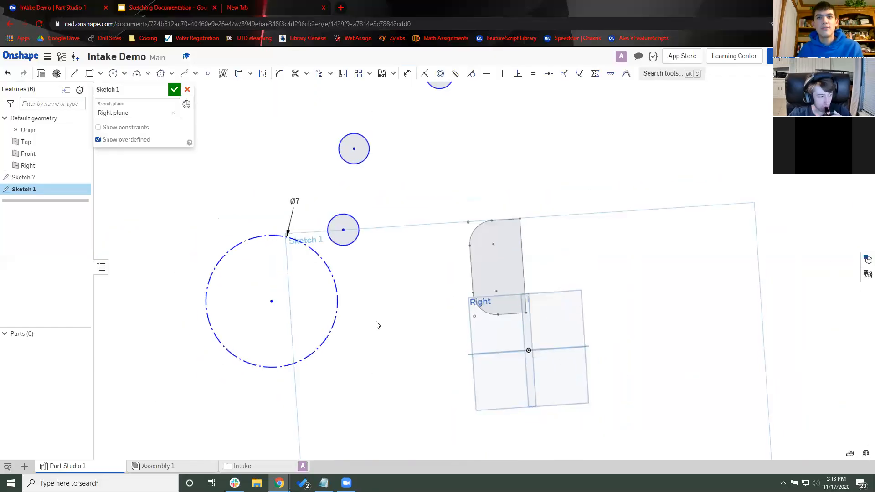
pyautogui.moveTo(401, 348); pyautogui.dragTo(398, 368, button='middle')
pyautogui.moveTo(461, 358); pyautogui.dragTo(477, 369, button='right')
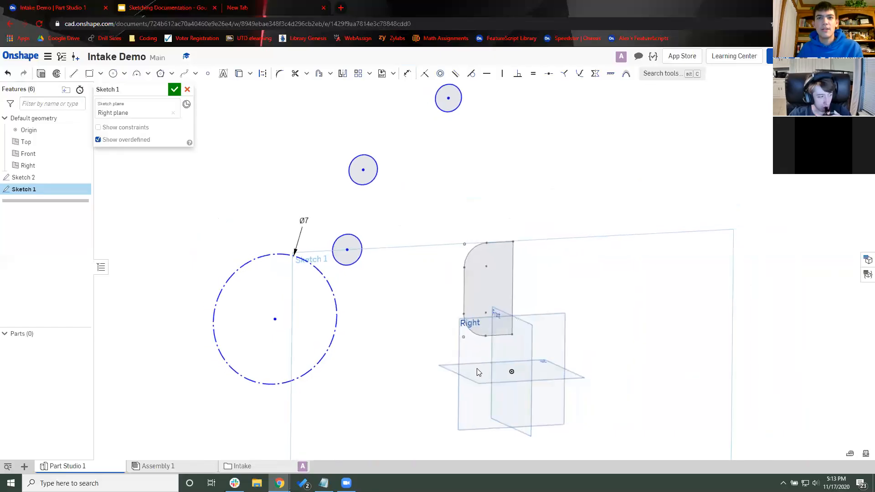
pyautogui.moveTo(412, 355); pyautogui.dragTo(402, 348, button='middle')
pyautogui.moveTo(402, 347); pyautogui.dragTo(389, 348, button='right')
pyautogui.moveTo(405, 354); pyautogui.dragTo(416, 364, button='middle')
pyautogui.moveTo(608, 305); pyautogui.dragTo(613, 308, button='right')
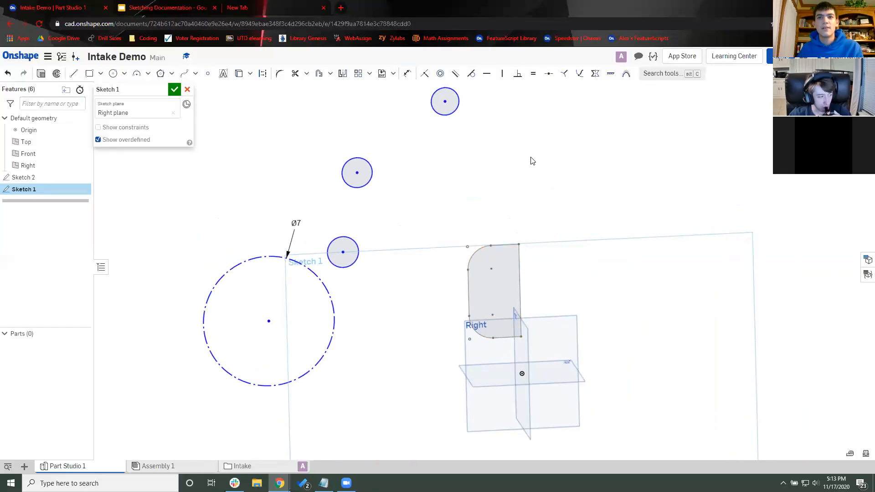
# Step: Move the 7 in construction circle sideways along the Top plane until it meets the outer edge of the bumper profile
pyautogui.click(522, 374)
pyautogui.click(323, 304)
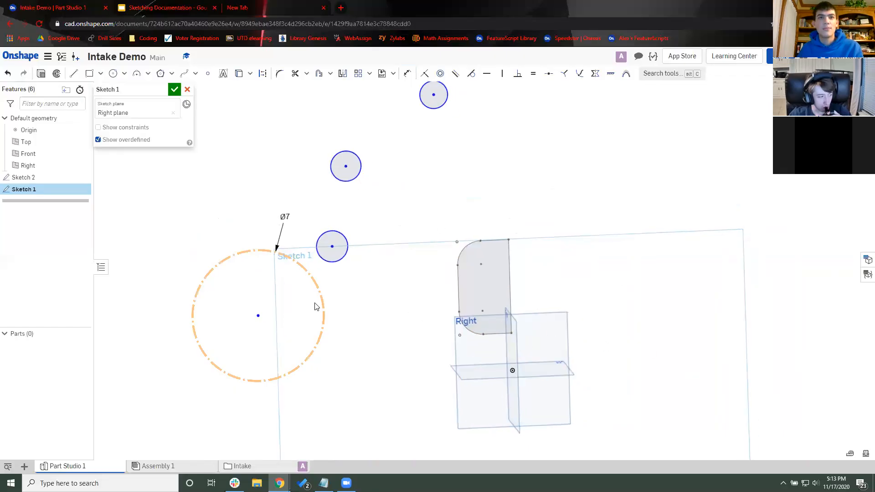
pyautogui.press('d')
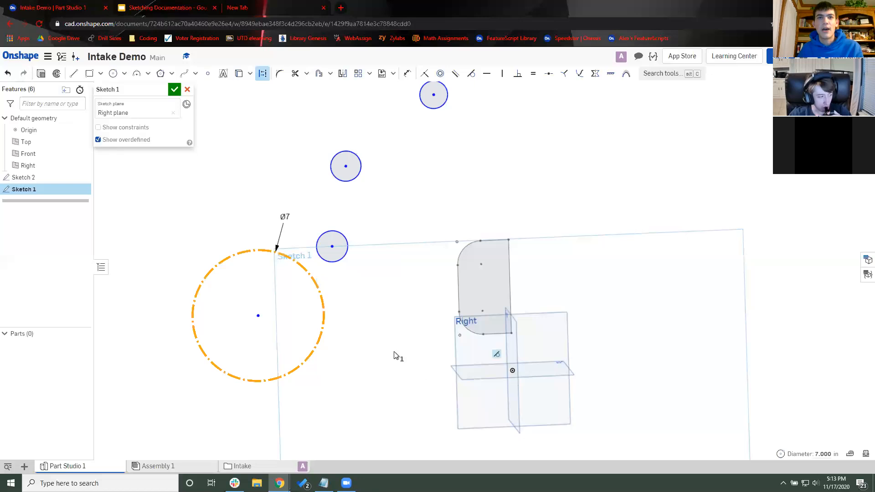
pyautogui.press('Escape')
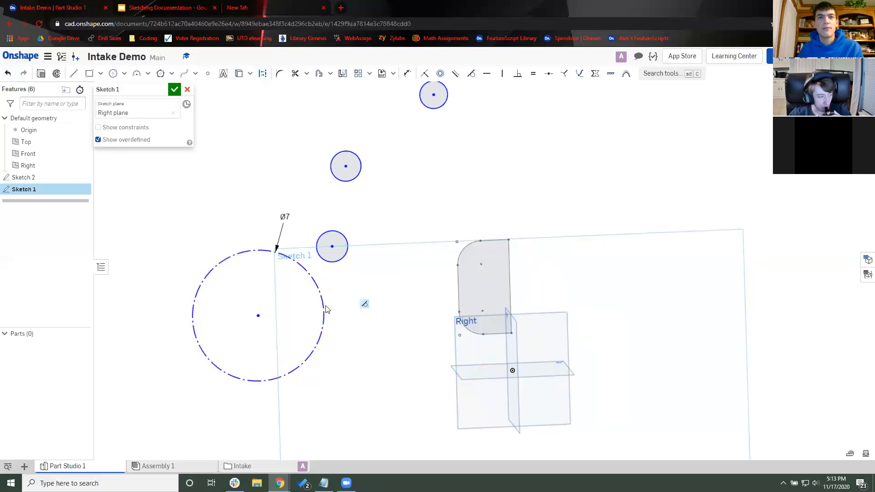
pyautogui.moveTo(325, 307); pyautogui.dragTo(463, 306)
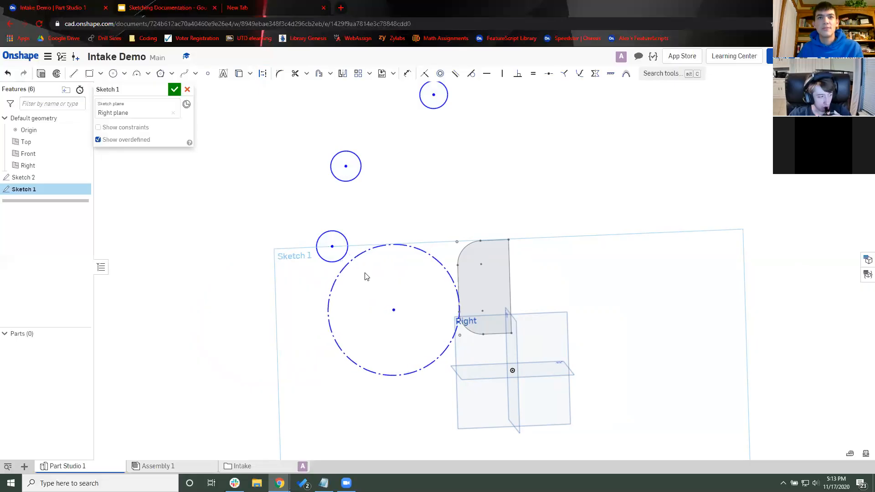
# Step: Reposition the three roller circles, with the lowest against the 7 in circle's edge and the upper two closer to the bumper profile
pyautogui.moveTo(332, 246); pyautogui.dragTo(333, 256)
pyautogui.moveTo(344, 168); pyautogui.dragTo(374, 160)
pyautogui.moveTo(432, 96); pyautogui.dragTo(461, 103)
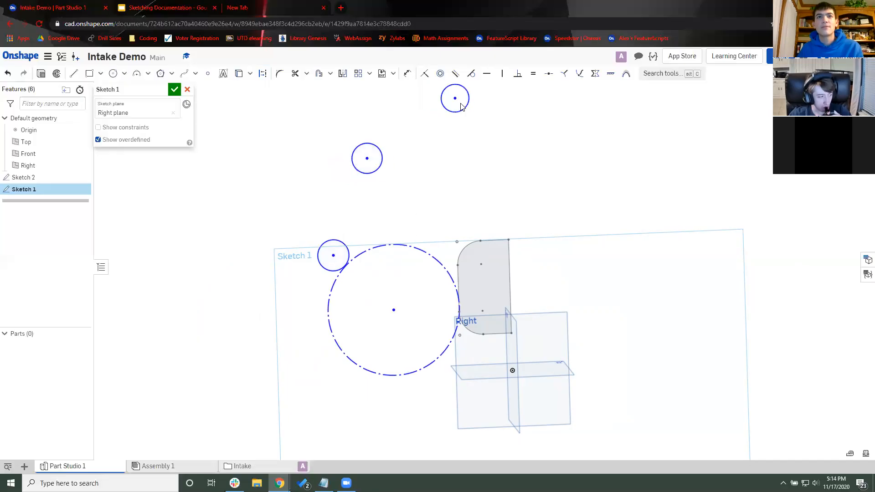
# Step: Dimension the lowest roller's centre 6.5 in above the Top plane and 9.5 in horizontally from the Front plane
pyautogui.scroll(-1, 436, 193)
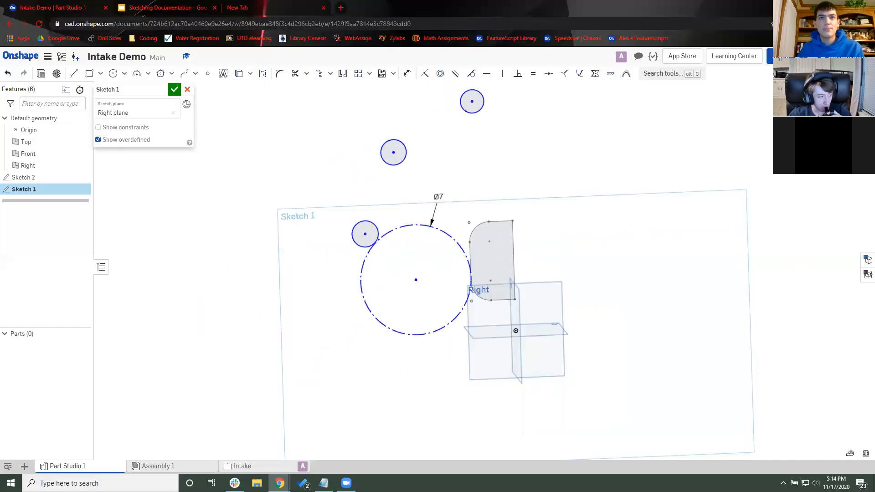
pyautogui.press('u')
pyautogui.click(478, 334)
pyautogui.click(327, 288)
pyautogui.press('Return')
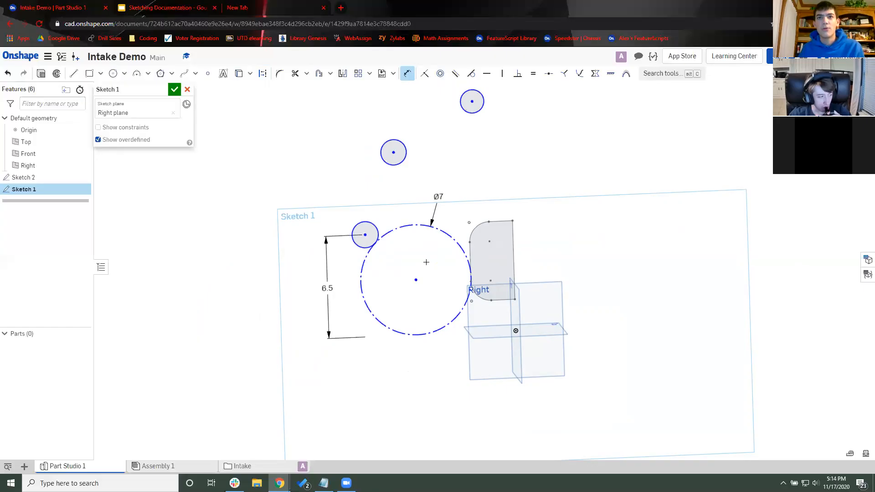
pyautogui.click(424, 183)
pyautogui.write('9.5')
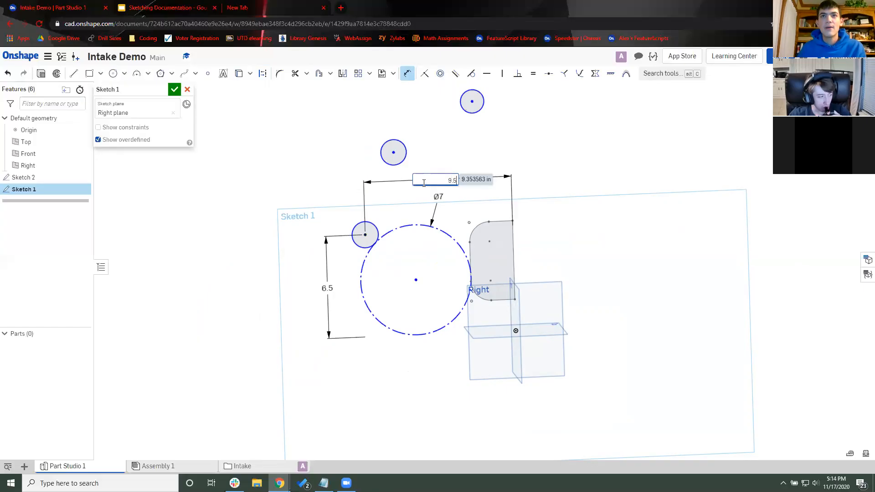
pyautogui.press('Return')
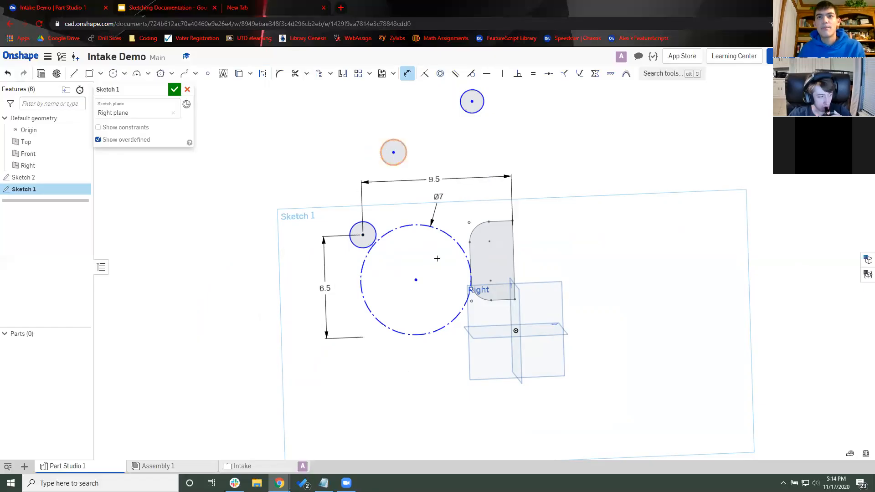
# Step: Dimension the middle roller's centre 11.75 in above the Top plane and 7.5 in horizontally from the Front plane
pyautogui.click(515, 330)
pyautogui.click(556, 207)
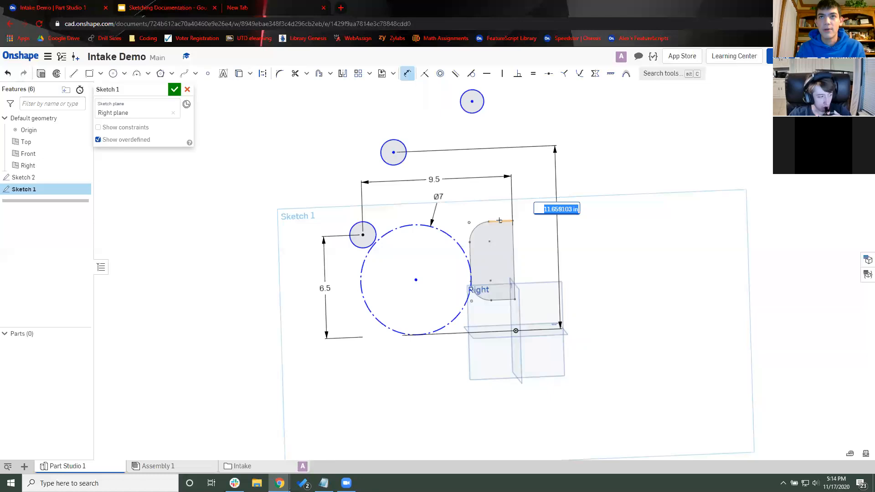
pyautogui.write('11.75')
pyautogui.press('Return')
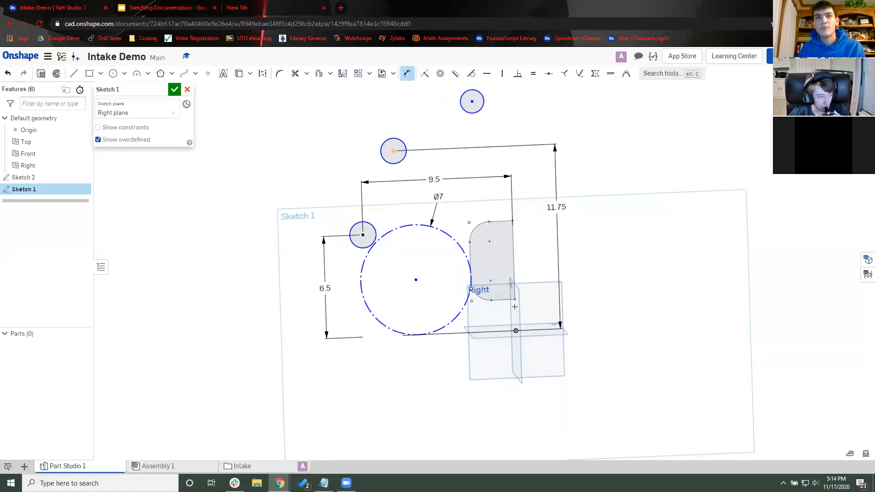
pyautogui.click(448, 378)
pyautogui.write('7.5')
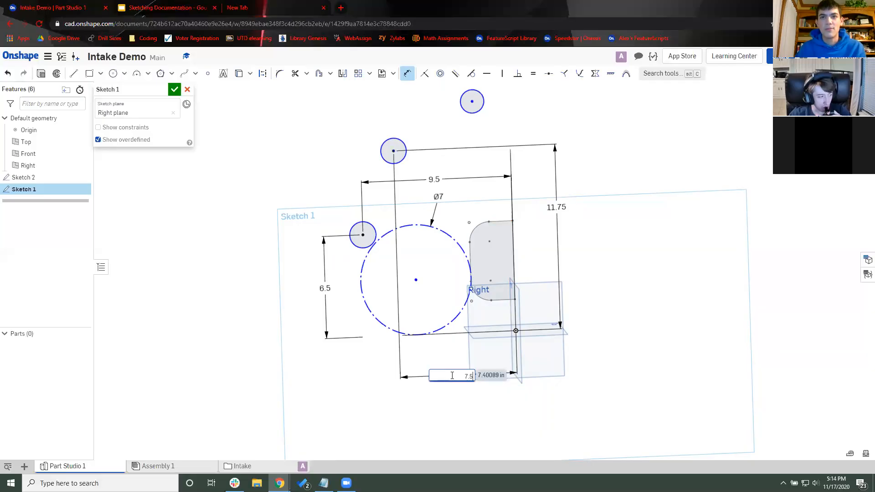
pyautogui.press('Return')
# Step: Dimension the top roller's centre 14.625 in above the Top plane
pyautogui.press('d')
pyautogui.moveTo(472, 101); pyautogui.dragTo(462, 119, button='middle')
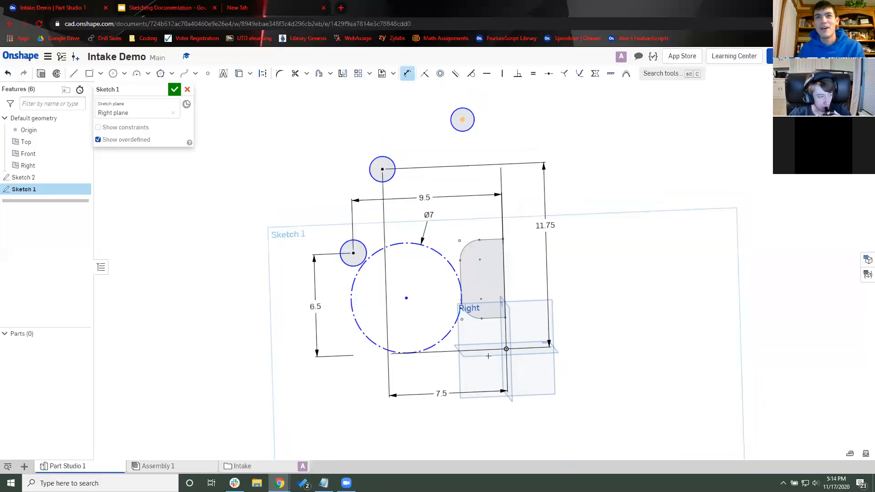
pyautogui.click(617, 245)
pyautogui.write('14')
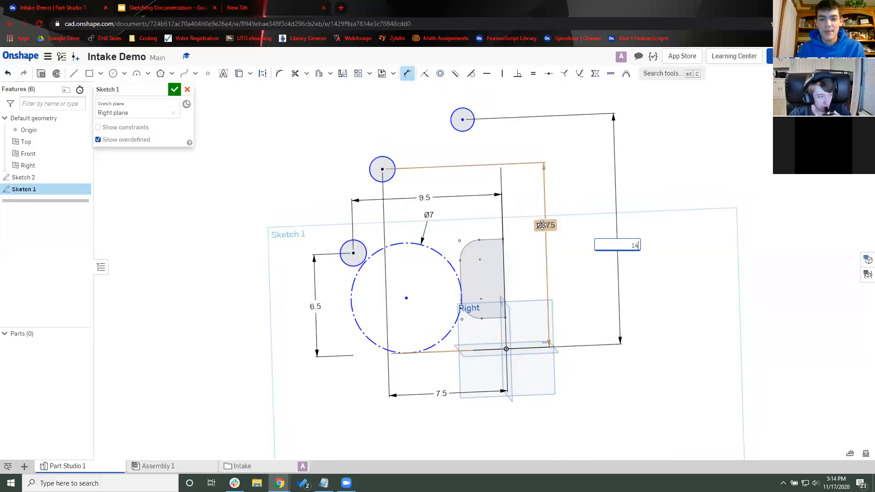
pyautogui.write('.625')
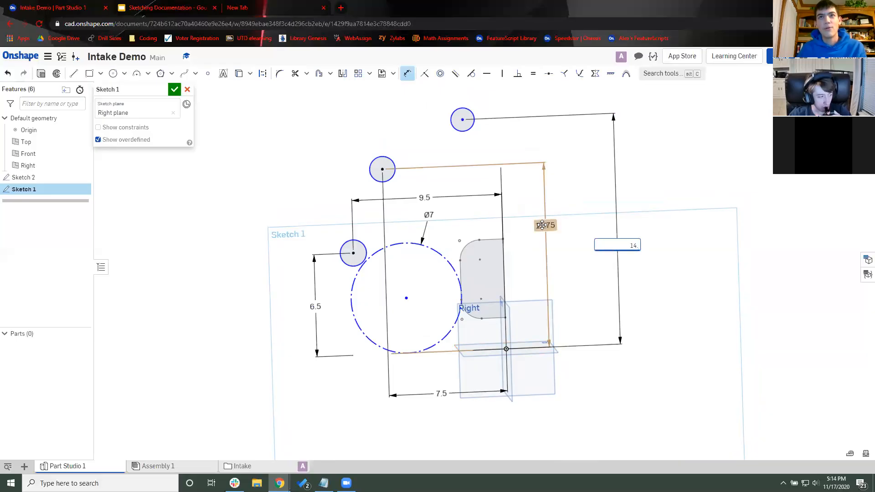
pyautogui.press('Return')
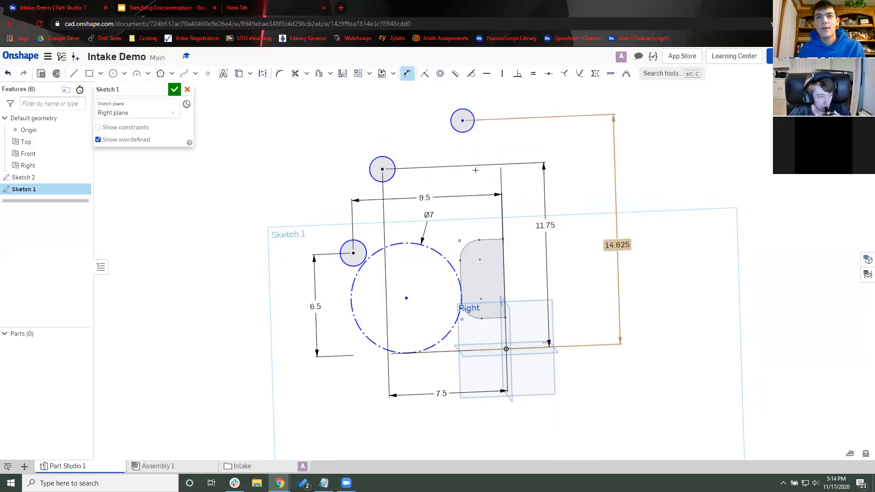
pyautogui.click(479, 355)
pyautogui.click(578, 239)
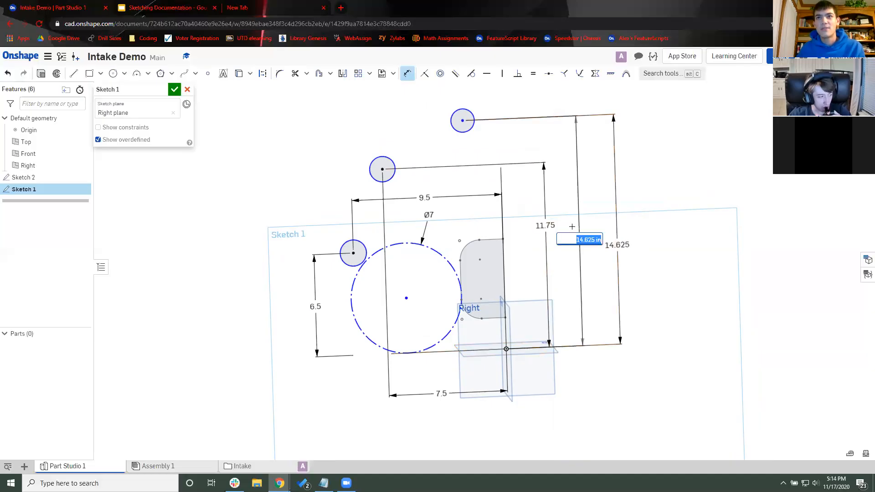
pyautogui.press('Escape')
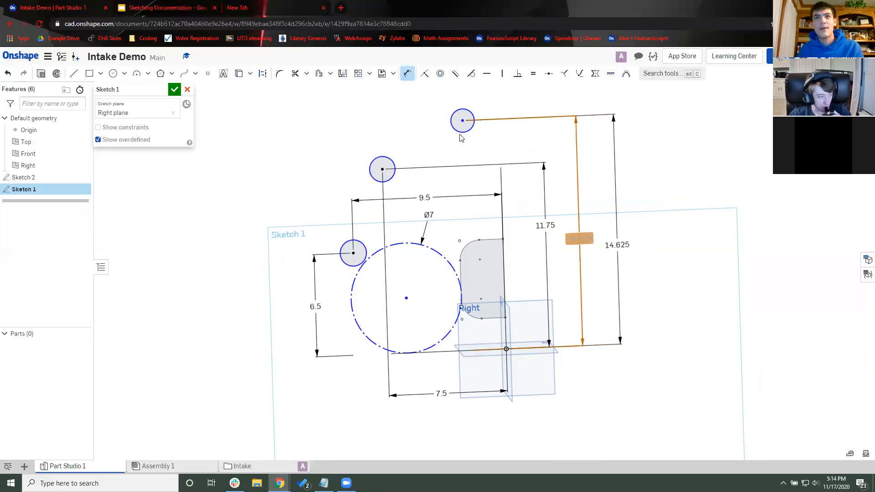
# Step: Dimension the top roller's centre 2.25 in horizontally from the Front plane
pyautogui.click(463, 121)
pyautogui.click(510, 331)
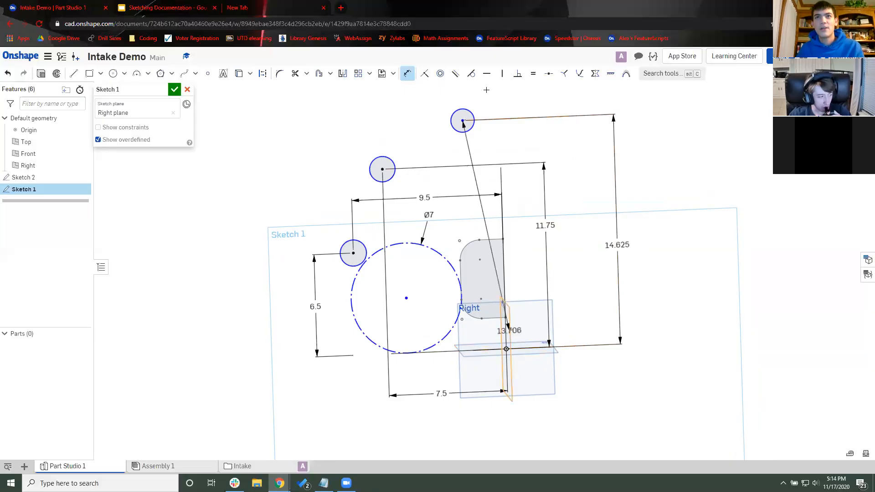
pyautogui.click(487, 93)
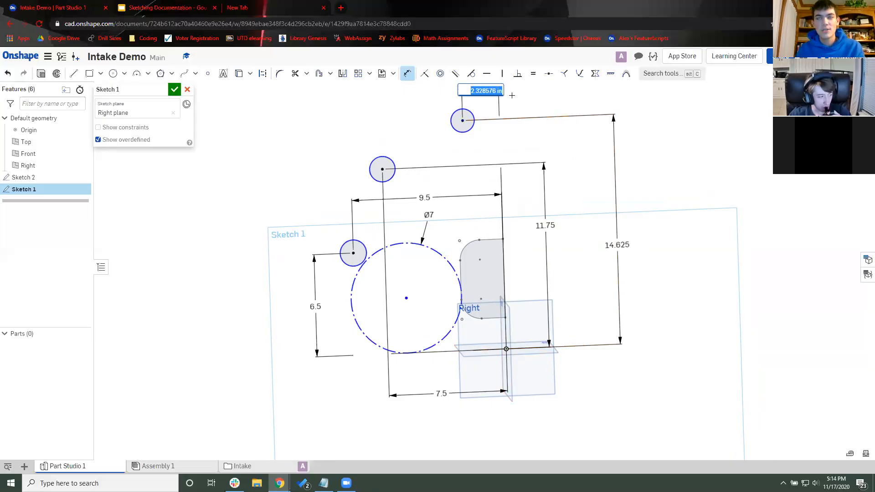
pyautogui.write('2')
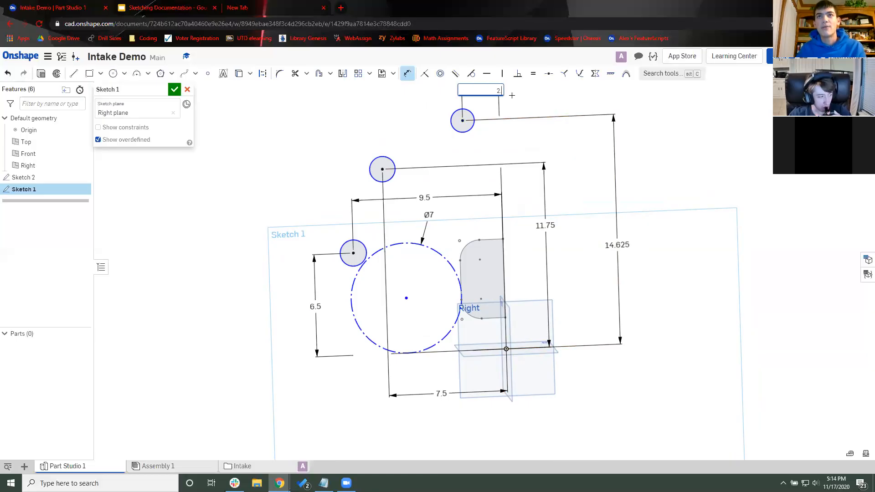
pyautogui.write('.25')
pyautogui.press('Return')
pyautogui.scroll(-1, 405, 169)
pyautogui.press('Escape')
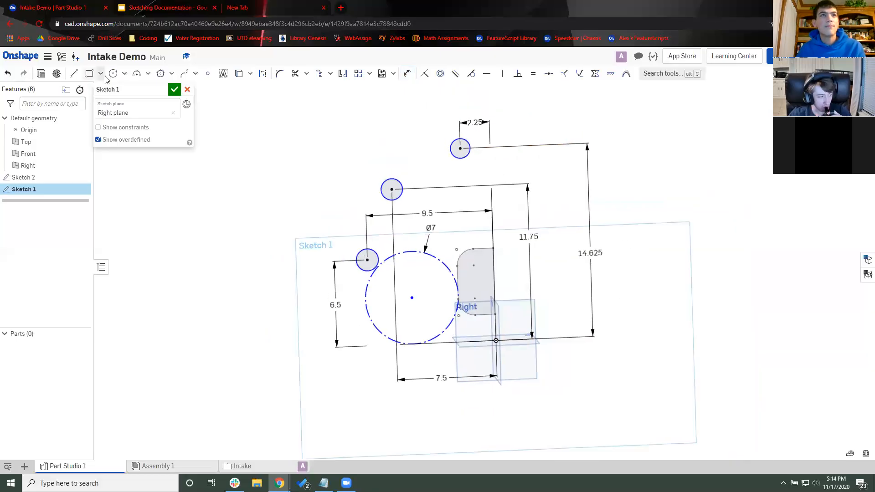
# Step: Copy the 7 in construction circle to its upper left and replace the copy's diameter dimension with an equal constraint to the original
pyautogui.click(366, 287)
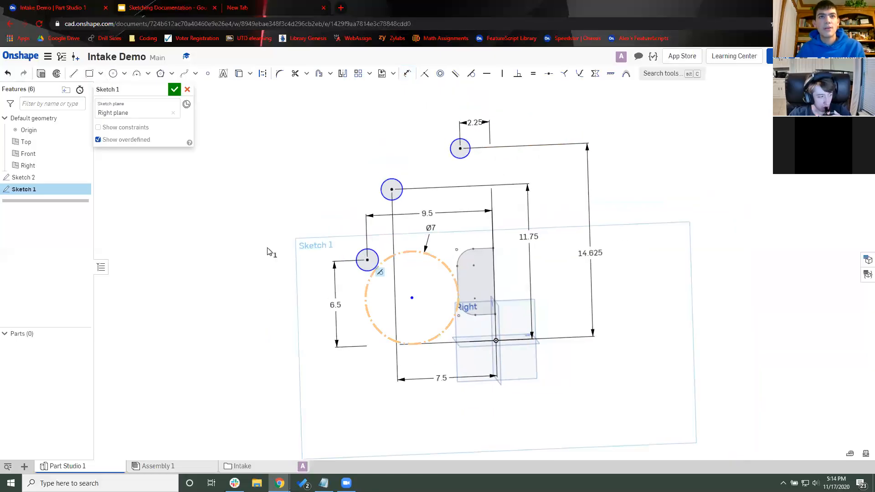
pyautogui.hotkey('ctrl', 'v')
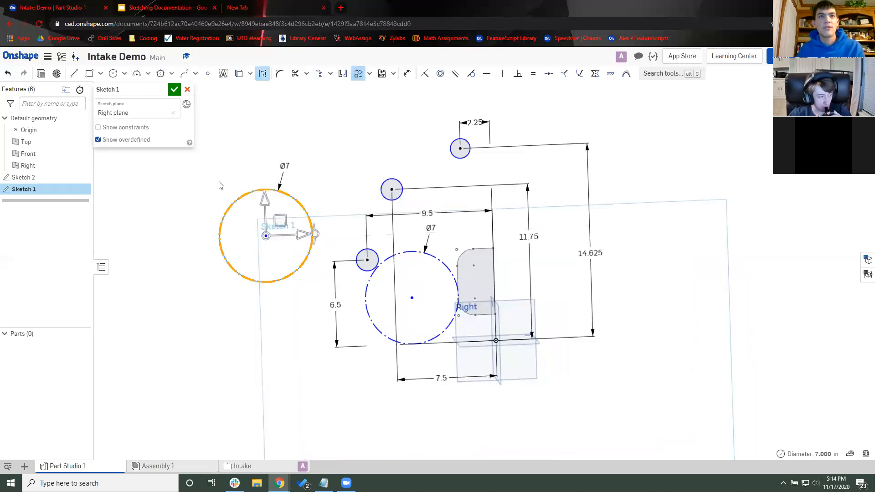
pyautogui.click(299, 168)
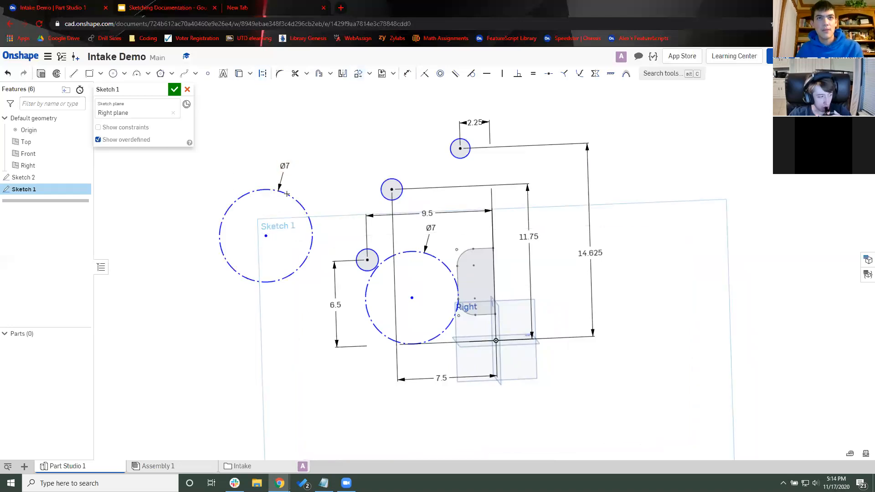
pyautogui.hotkey('ctrl', 'z')
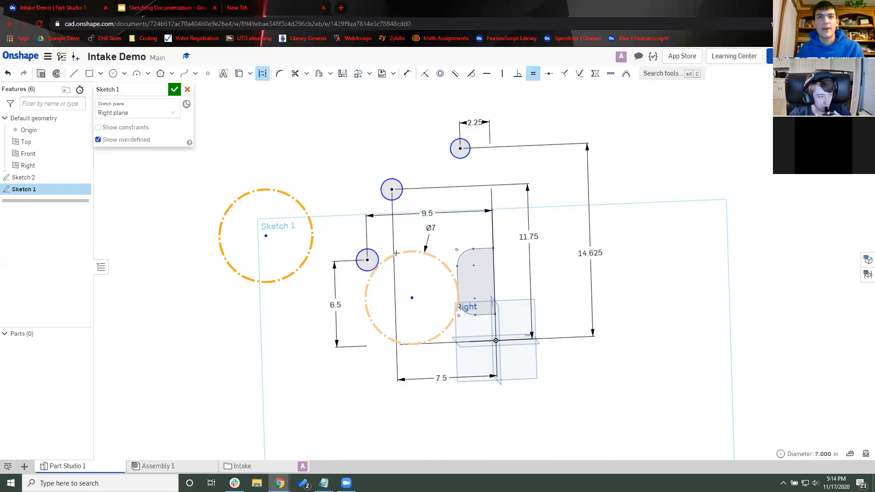
pyautogui.press('Escape')
# Step: Shift the original 7 in circle slightly outward and move its copy onto the bumper profile's upper edge beneath the top roller
pyautogui.click(312, 233)
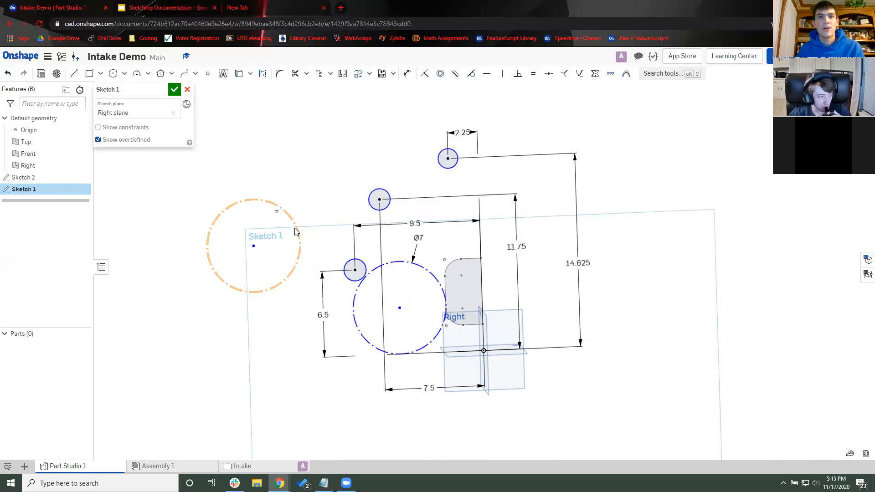
pyautogui.moveTo(441, 250); pyautogui.dragTo(441, 250)
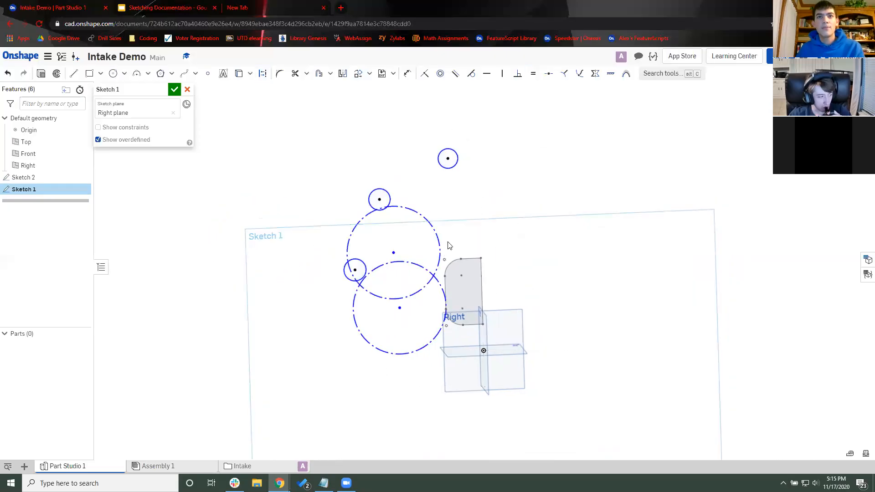
pyautogui.hotkey('ctrl', 'z')
pyautogui.hotkey('ctrl', 'z')
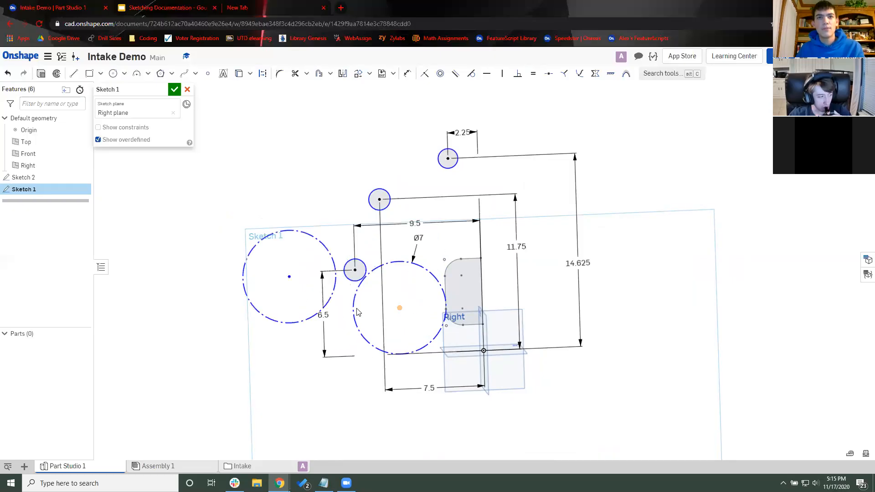
pyautogui.moveTo(360, 308); pyautogui.dragTo(395, 309)
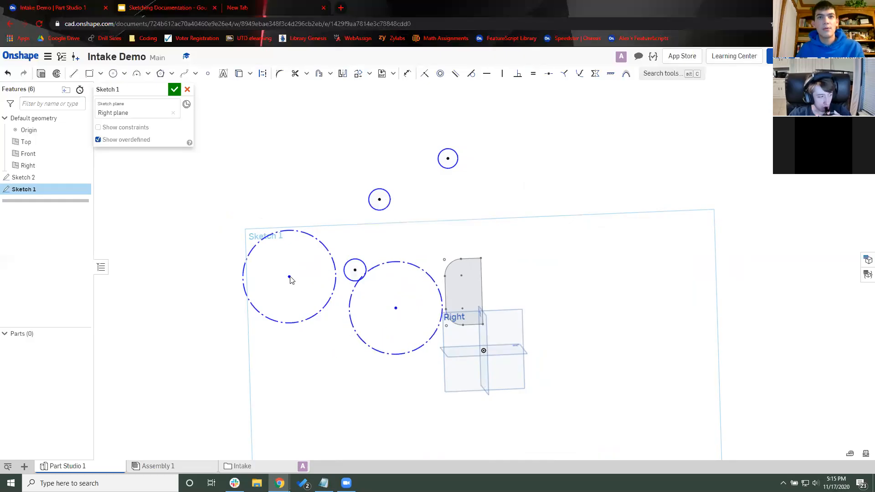
pyautogui.moveTo(401, 294); pyautogui.dragTo(438, 217)
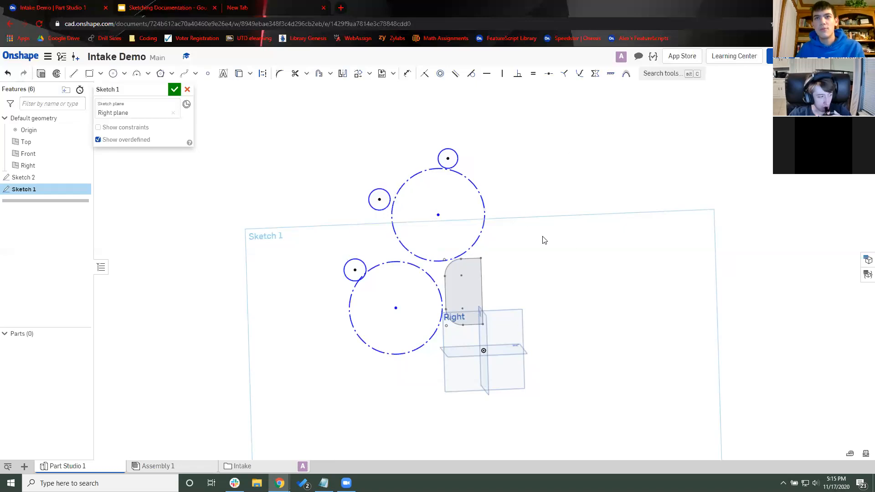
# Step: Set the top roller's height above the Top plane to 14.5 in
pyautogui.doubleClick(577, 263)
pyautogui.write('14')
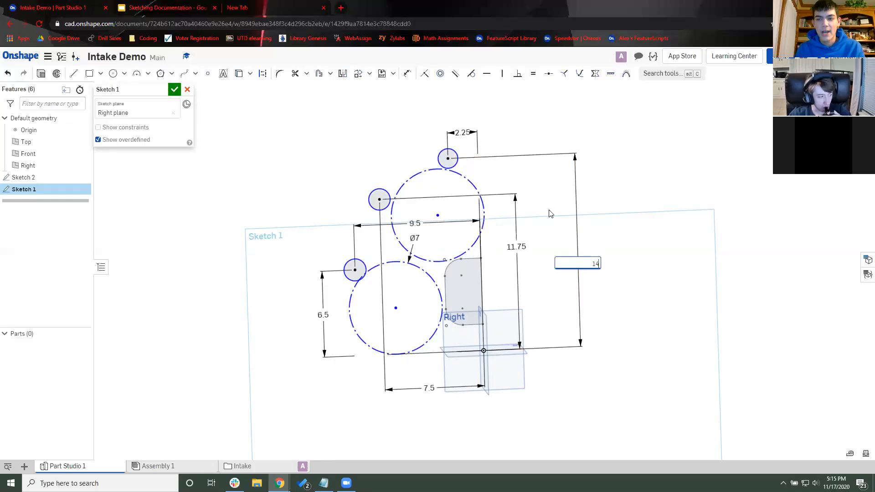
pyautogui.press('Escape')
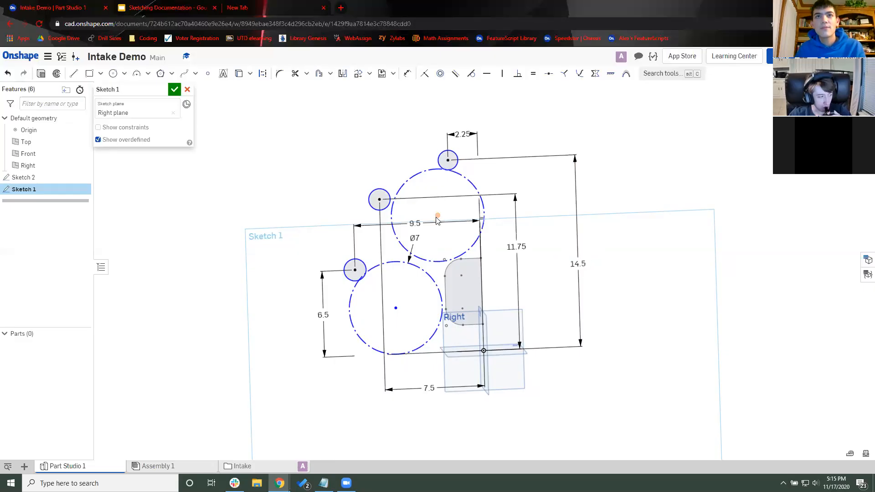
# Step: Reduce the middle roller's horizontal distance to 7.5 - 0.125 in and set its height above the Top plane to 11.625 in
pyautogui.moveTo(436, 218); pyautogui.dragTo(342, 199)
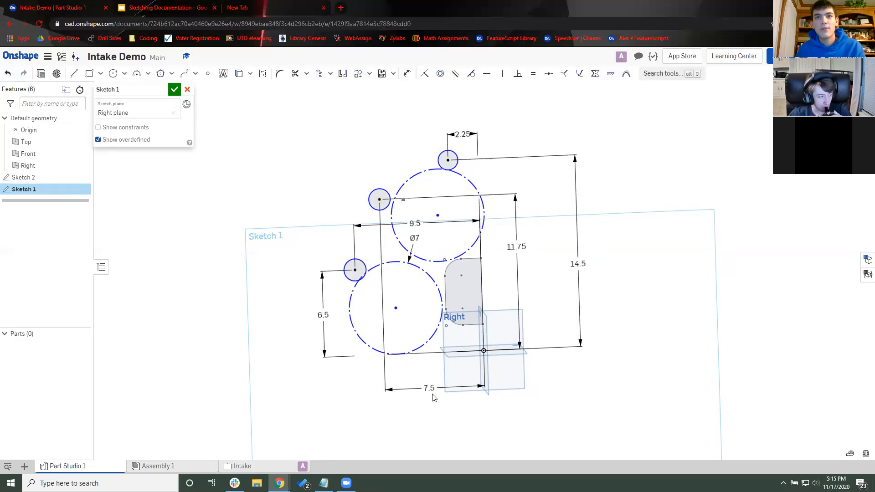
pyautogui.doubleClick(432, 386)
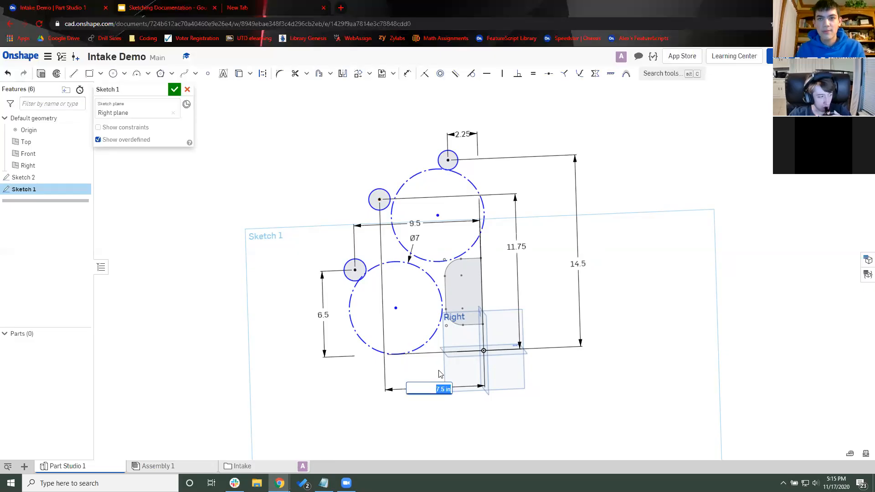
pyautogui.write('7.5 -')
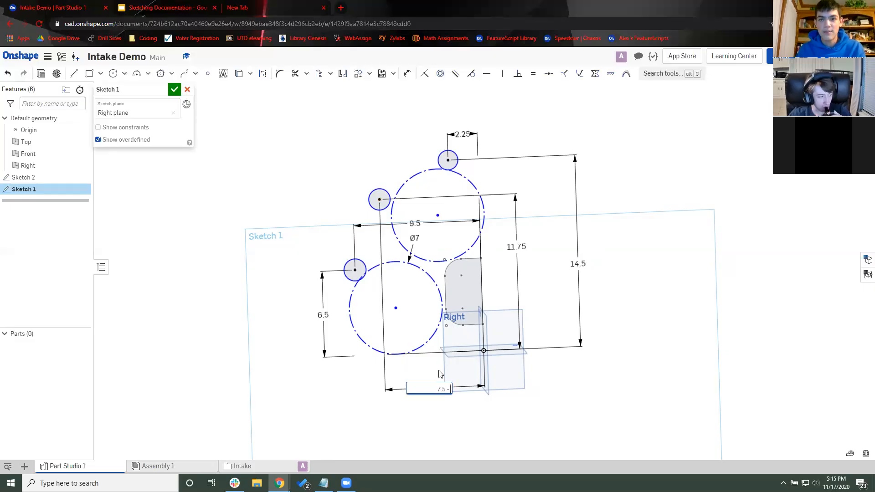
pyautogui.write(' 0.125')
pyautogui.press('Return')
pyautogui.doubleClick(523, 247)
pyautogui.write('11.625')
pyautogui.press('Return')
# Step: Move the free 7 in circle outward beside the lowest roller and try heights of 6.25 in and 6.625 in for that roller
pyautogui.moveTo(439, 216)
pyautogui.mouseDown()
pyautogui.moveTo(367, 317)
pyautogui.moveTo(322, 313)
pyautogui.moveTo(329, 315)
pyautogui.mouseUp()
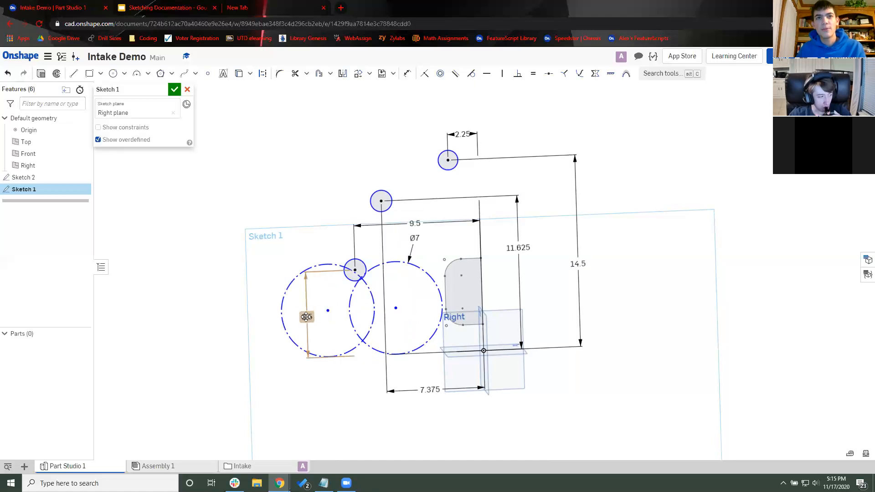
pyautogui.doubleClick(307, 317)
pyautogui.write('6.25')
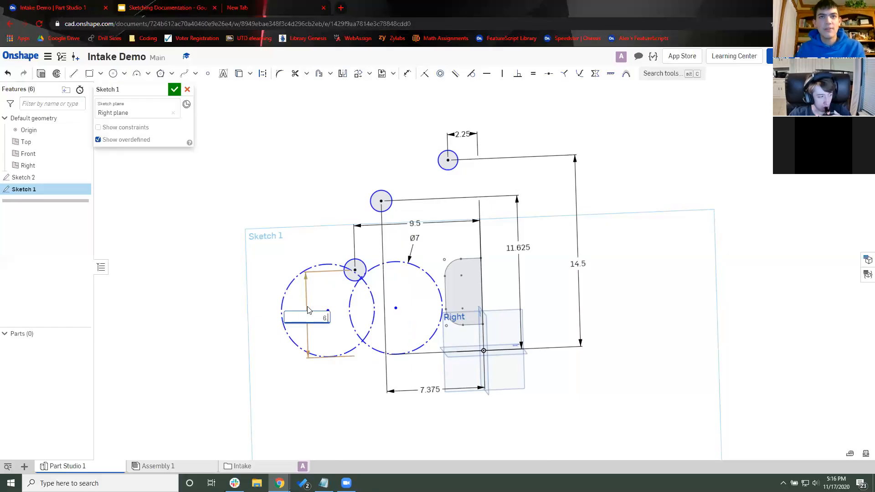
pyautogui.press('Return')
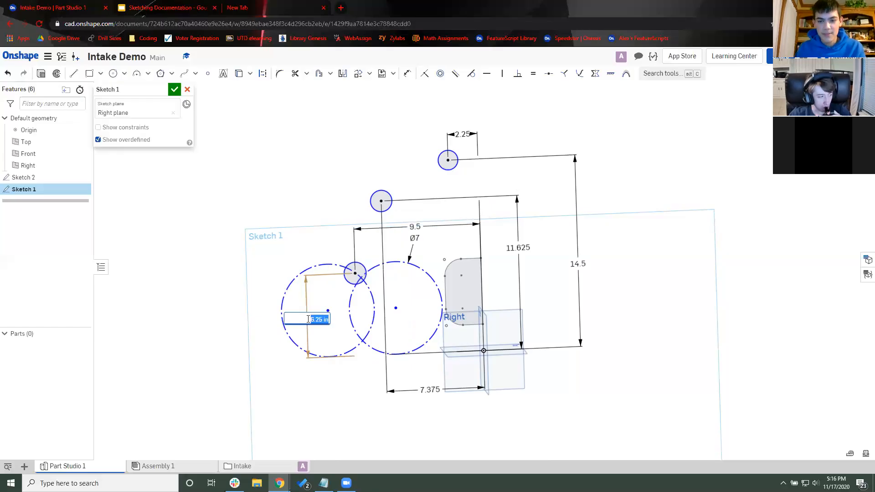
pyautogui.doubleClick(307, 319)
pyautogui.write('6.625')
pyautogui.press('Return')
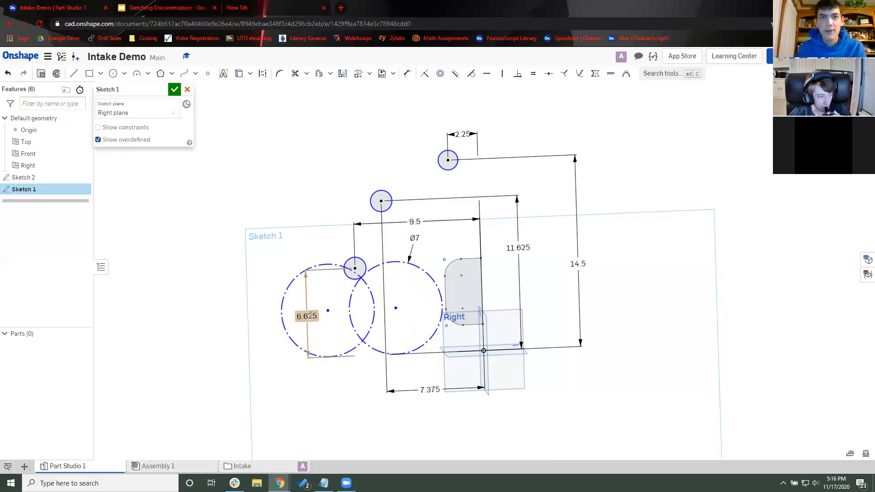
# Step: Set the lowest roller's height to 6.75 in and slide the free 7 in circle inward beneath it
pyautogui.doubleClick(310, 315)
pyautogui.write('6.75')
pyautogui.press('Return')
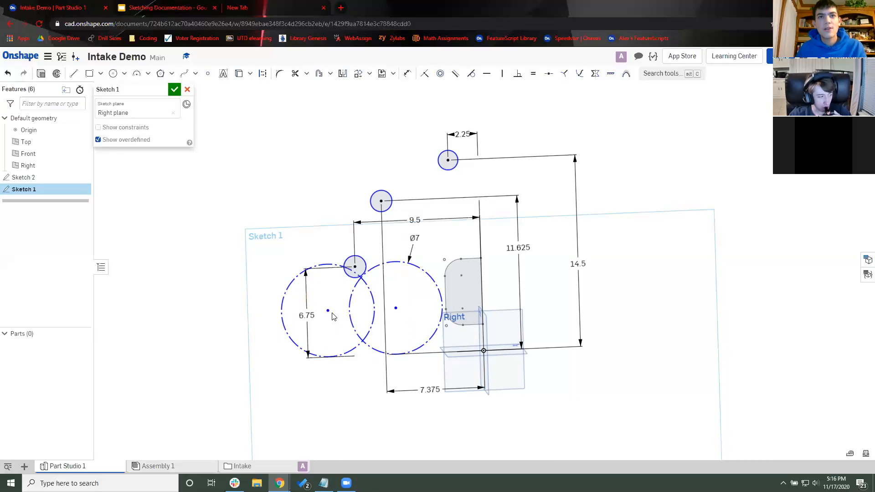
pyautogui.moveTo(338, 308); pyautogui.dragTo(362, 311)
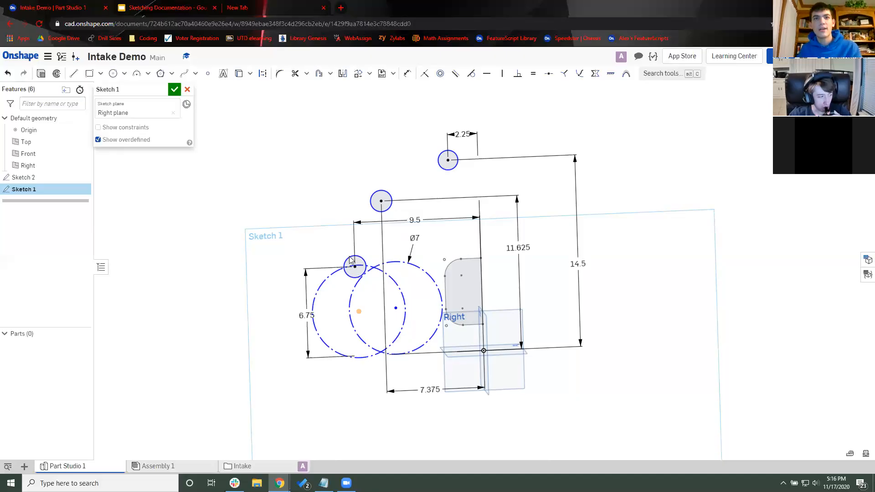
# Step: Make the three roller circles equal in size and dimension the lowest roller's diameter to 1.25 in
pyautogui.scroll(3, 344, 252)
pyautogui.press('e')
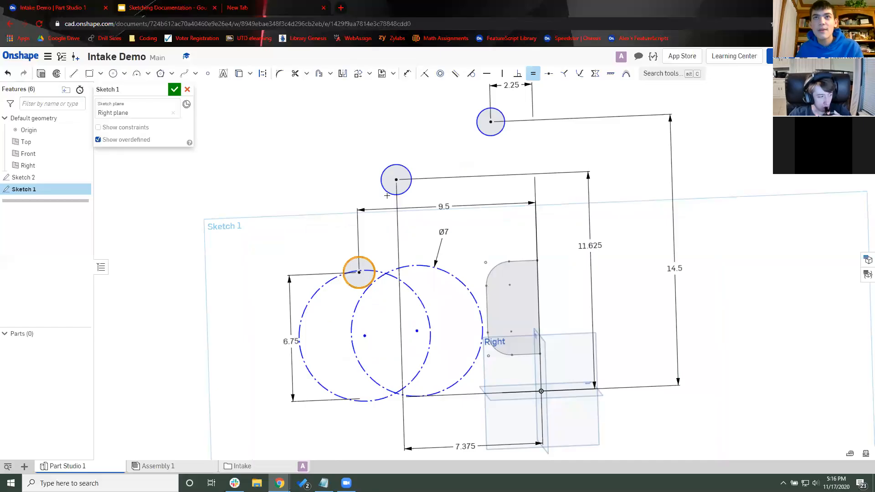
pyautogui.click(488, 136)
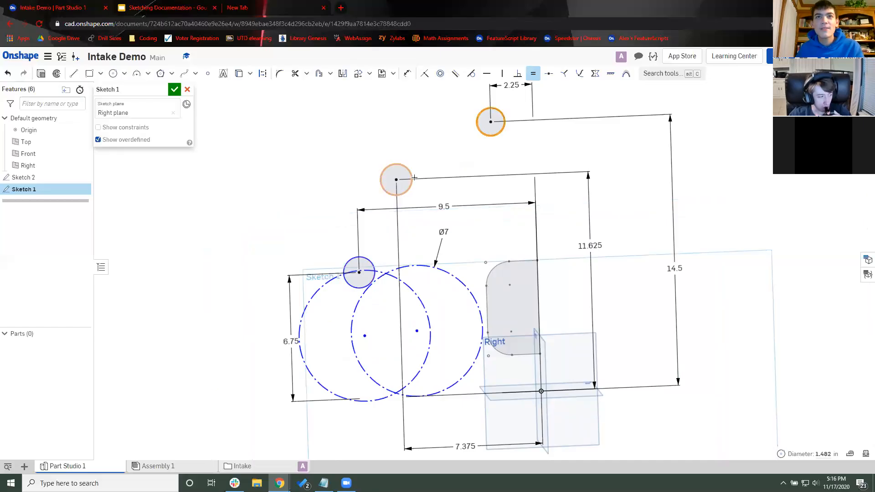
pyautogui.press('u')
pyautogui.click(348, 259)
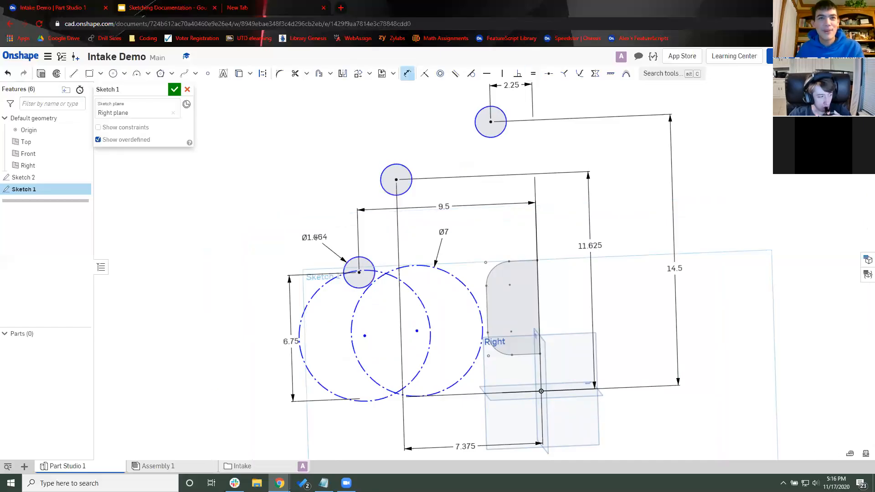
pyautogui.click(314, 237)
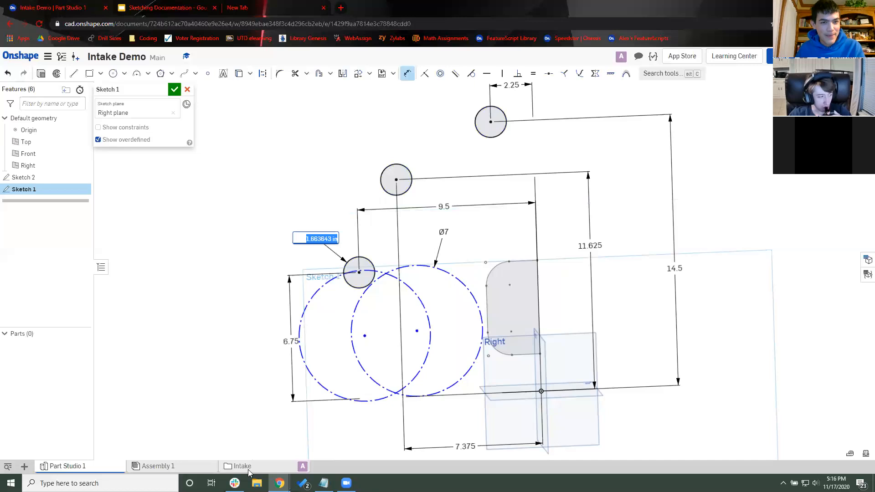
pyautogui.write('1.25')
pyautogui.press('Return')
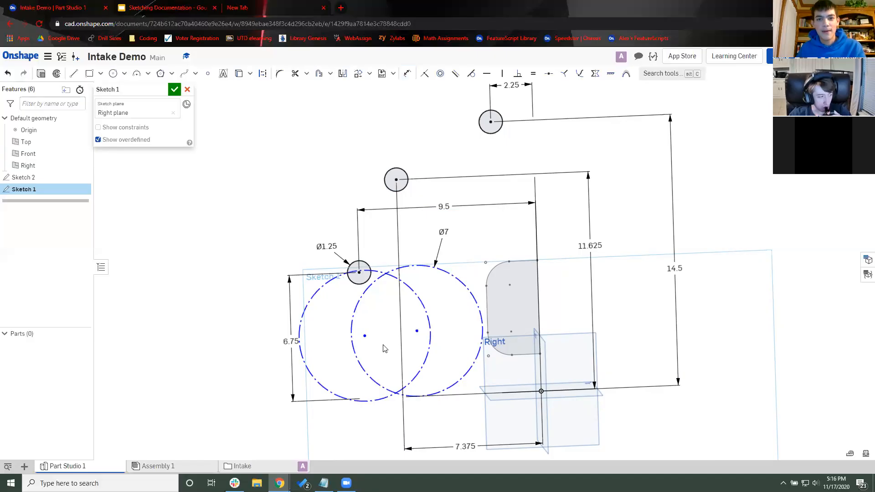
# Step: Pull the free 7 in circle outside the lowest roller and try a horizontal distance of 9.25 in for that roller
pyautogui.moveTo(362, 369); pyautogui.dragTo(350, 360, button='middle')
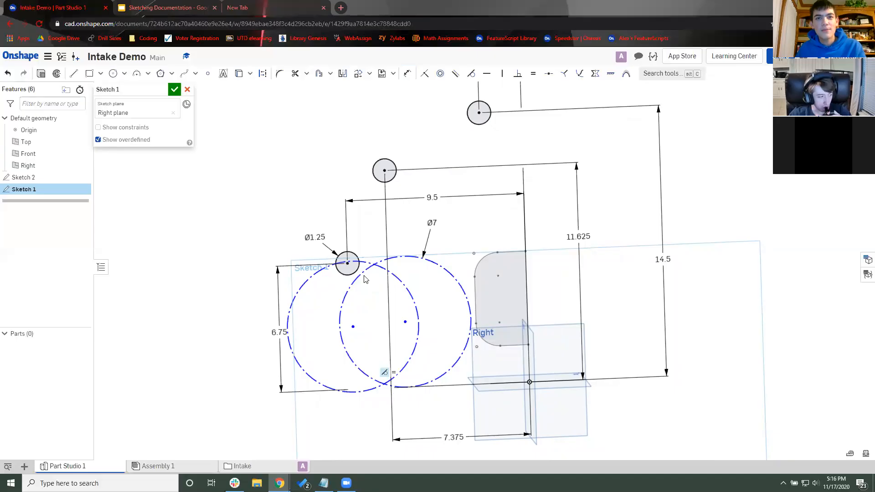
pyautogui.moveTo(352, 326)
pyautogui.mouseDown()
pyautogui.moveTo(313, 319)
pyautogui.moveTo(360, 328)
pyautogui.moveTo(351, 316)
pyautogui.mouseUp()
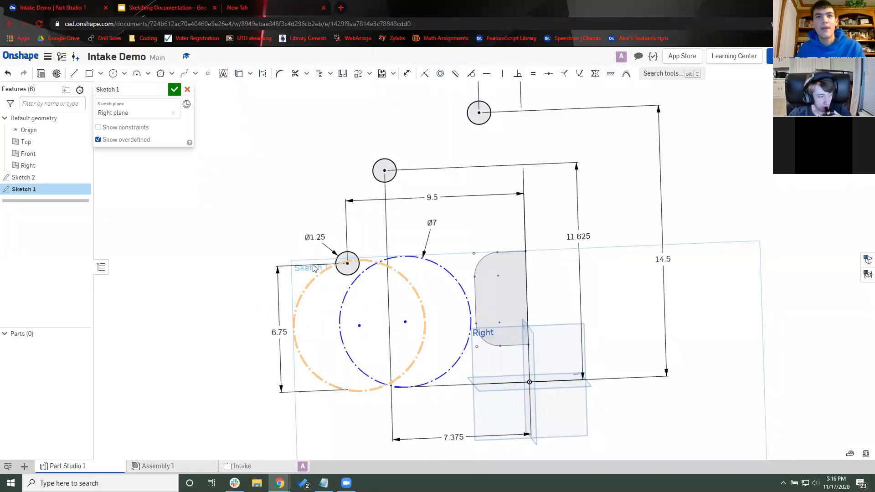
pyautogui.scroll(-1, 363, 321)
pyautogui.moveTo(354, 319)
pyautogui.mouseDown()
pyautogui.moveTo(392, 307)
pyautogui.moveTo(286, 313)
pyautogui.moveTo(358, 240)
pyautogui.mouseUp()
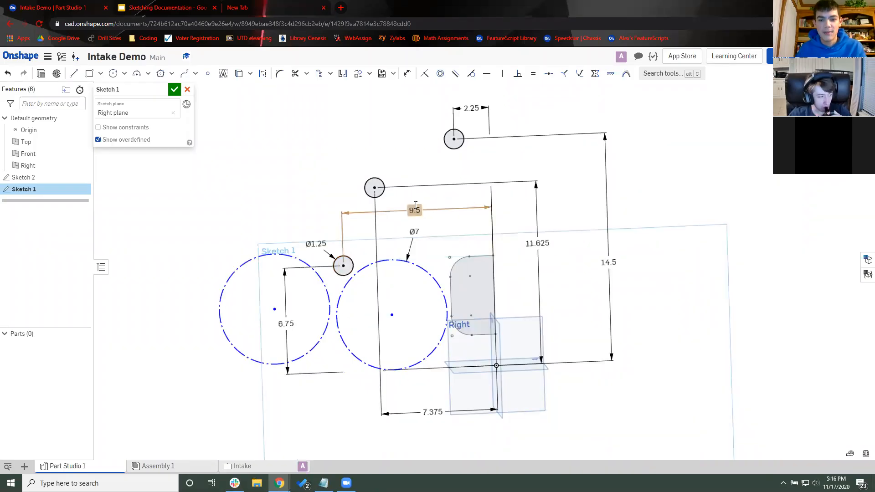
pyautogui.doubleClick(415, 206)
pyautogui.write('9')
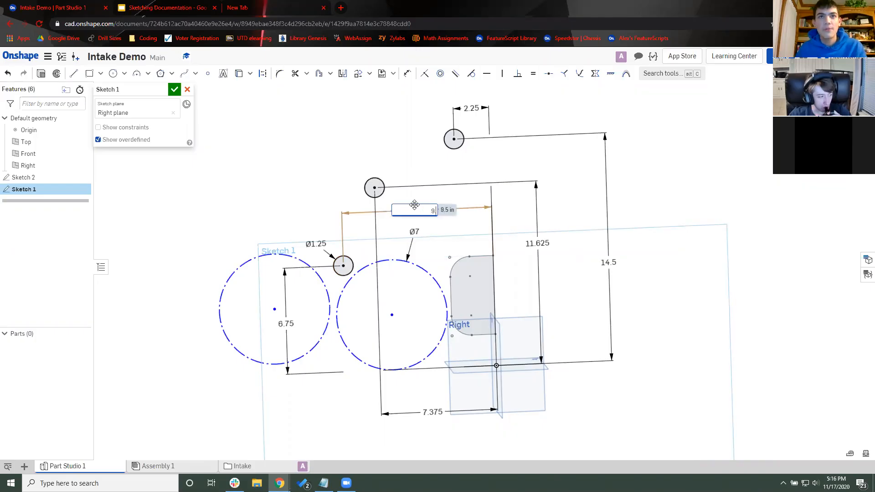
pyautogui.write('.25')
pyautogui.press('Return')
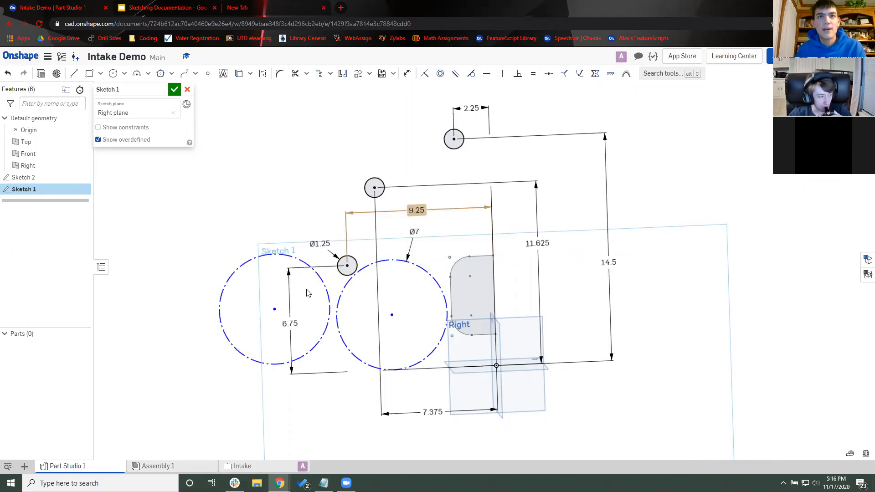
# Step: Try a 9 in horizontal distance for the lowest roller and run the free 7 in circle past it to check compression
pyautogui.doubleClick(408, 208)
pyautogui.write('9')
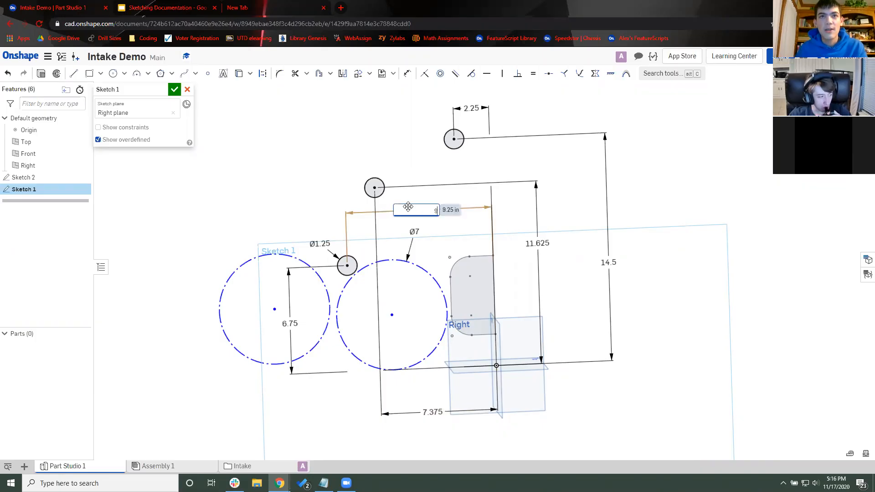
pyautogui.press('Return')
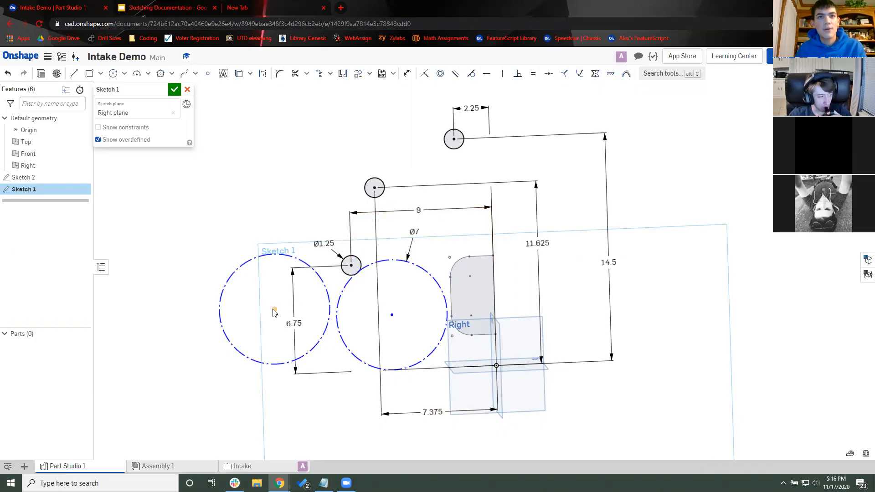
pyautogui.moveTo(299, 318)
pyautogui.mouseDown()
pyautogui.moveTo(408, 313)
pyautogui.moveTo(400, 318)
pyautogui.moveTo(404, 252)
pyautogui.moveTo(405, 271)
pyautogui.mouseUp()
pyautogui.moveTo(341, 314); pyautogui.dragTo(320, 342)
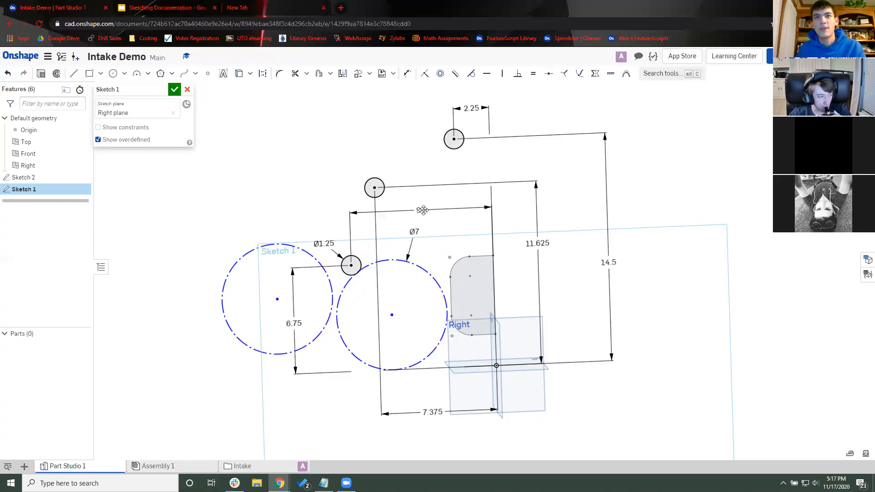
# Step: Return the lowest roller's horizontal distance to 9.25 in and recheck compression by moving the free 7 in circle past it
pyautogui.doubleClick(390, 213)
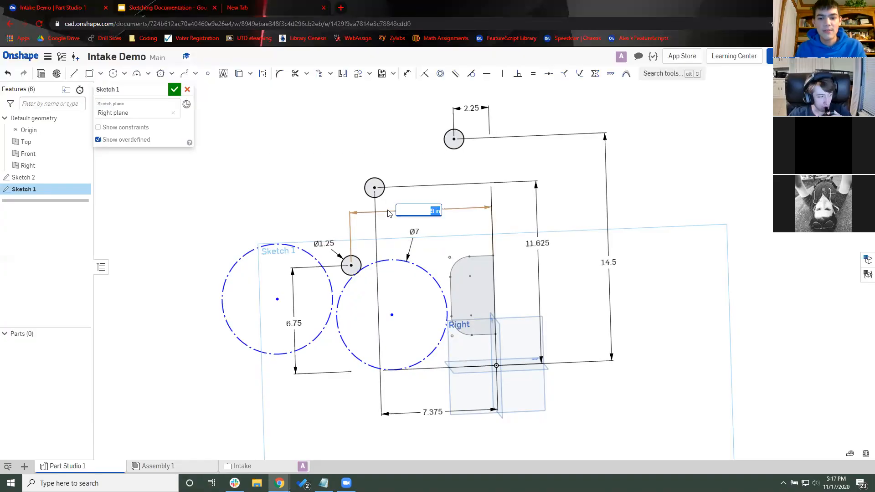
pyautogui.write('9.25')
pyautogui.press('Return')
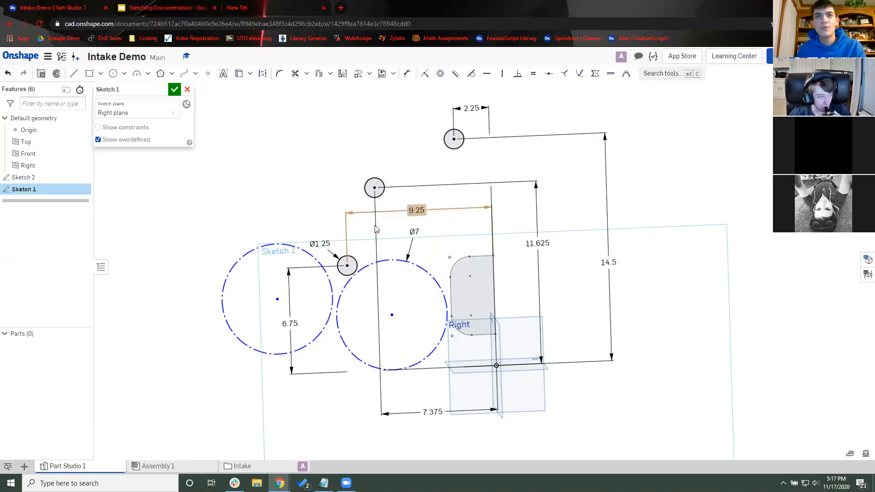
pyautogui.moveTo(277, 300); pyautogui.dragTo(326, 288)
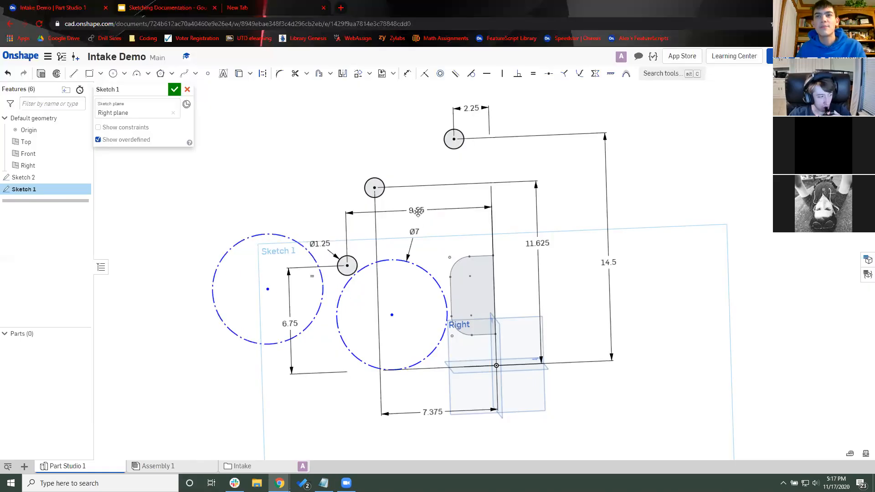
# Step: Set the lowest roller's horizontal distance to 9.125 in and place the free 7 in circle on the bumper's upper corner against the middle roller
pyautogui.doubleClick(417, 211)
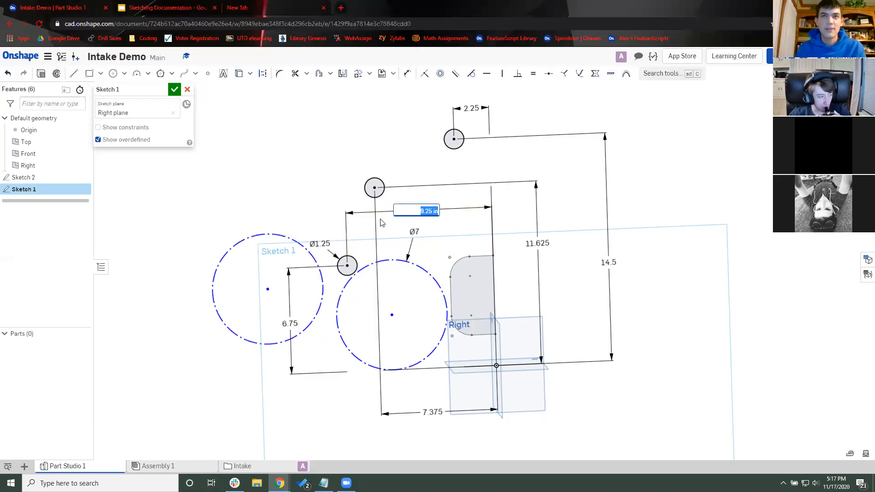
pyautogui.write('9.125')
pyautogui.press('Return')
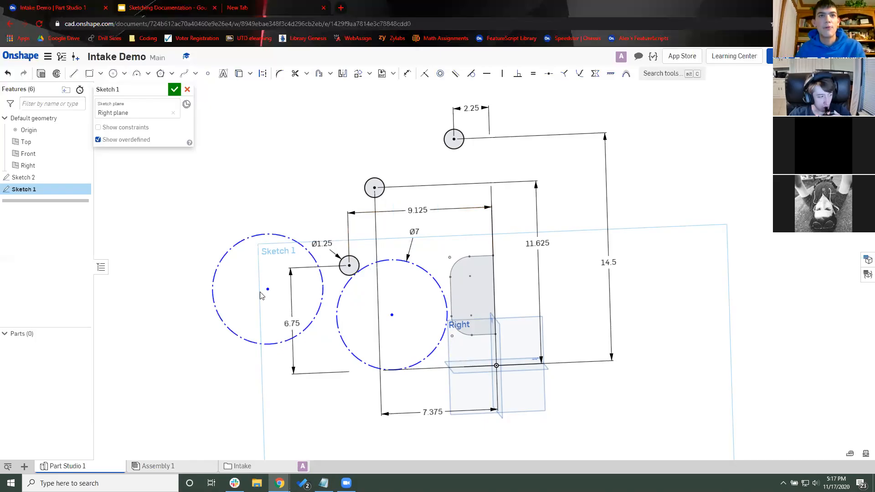
pyautogui.moveTo(268, 294)
pyautogui.mouseDown()
pyautogui.moveTo(408, 245)
pyautogui.moveTo(439, 208)
pyautogui.moveTo(433, 212)
pyautogui.mouseUp()
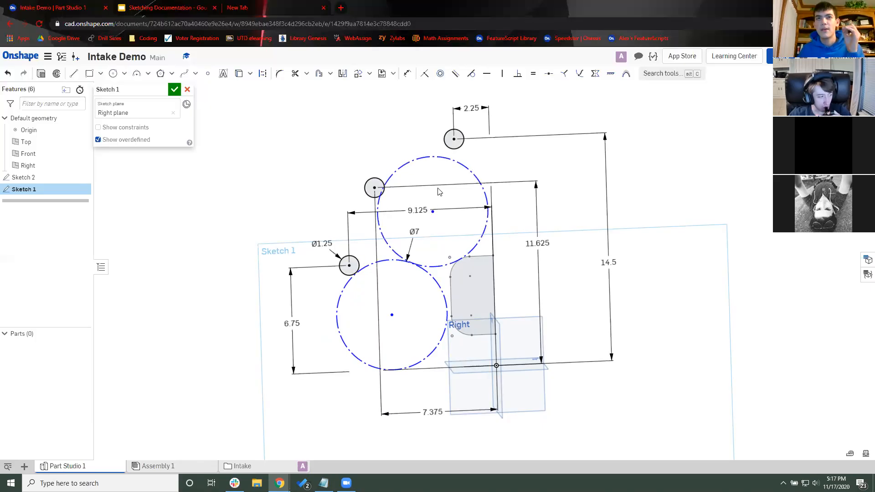
# Step: Nudge the upper 7 in circle slightly inward over the bumper and set the top roller's horizontal distance to 3 in
pyautogui.moveTo(449, 195); pyautogui.dragTo(441, 207, button='middle')
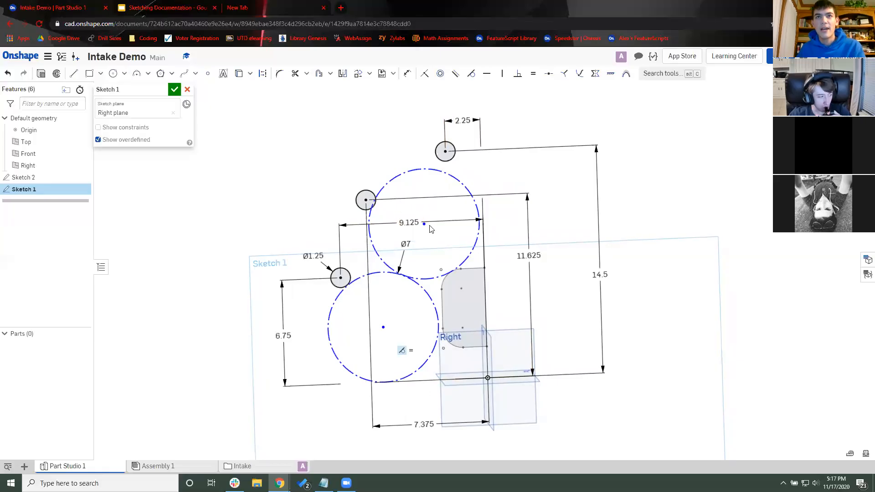
pyautogui.moveTo(425, 224); pyautogui.dragTo(426, 224)
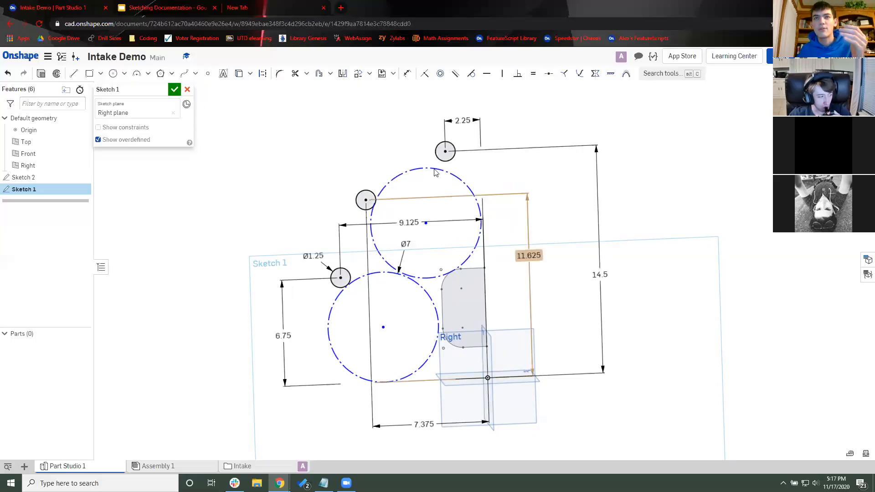
pyautogui.doubleClick(463, 119)
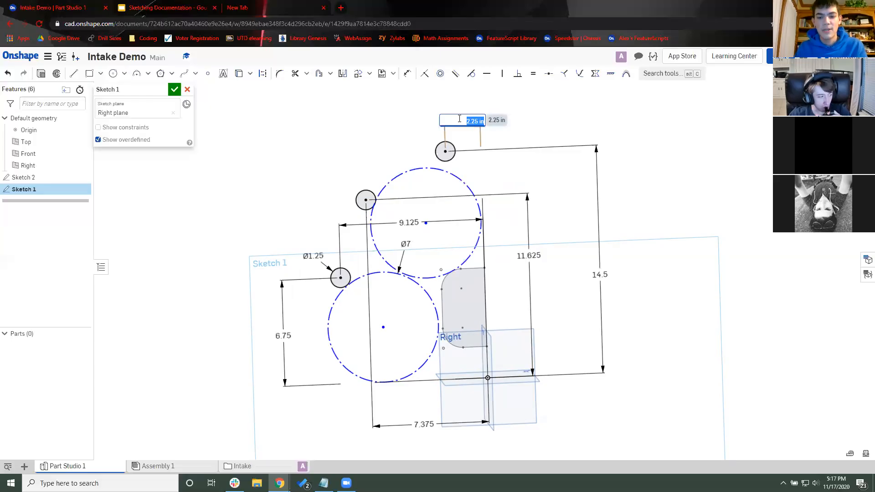
pyautogui.write('3')
pyautogui.press('Return')
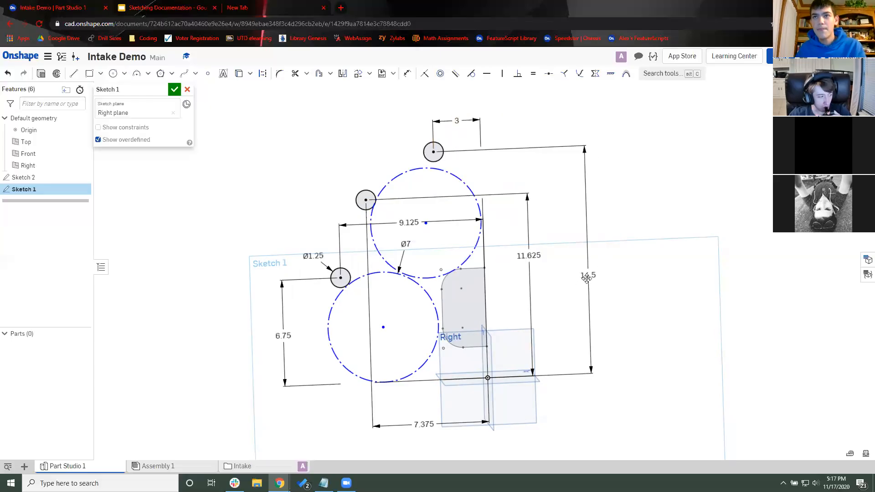
# Step: Try a 14.25 in top roller height with the upper 7 in circle moved inward over the bumper, and settle on 14.125 in
pyautogui.write('14.25')
pyautogui.press('Return')
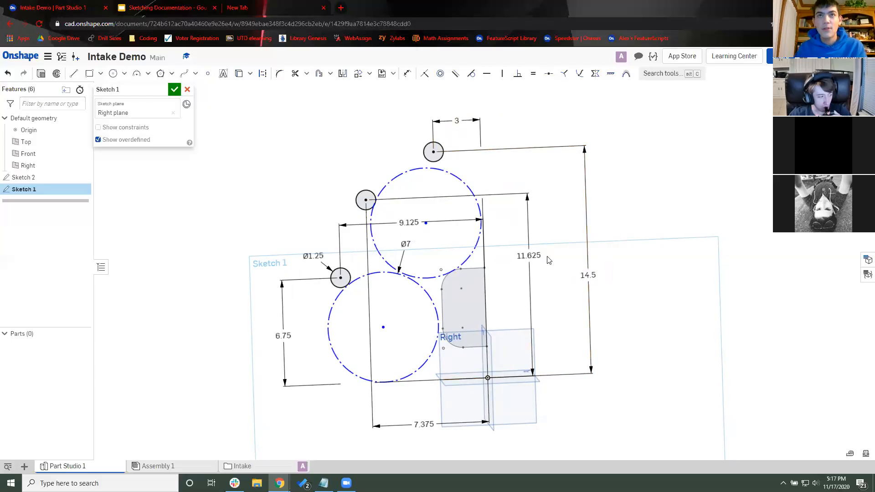
pyautogui.moveTo(426, 223)
pyautogui.mouseDown()
pyautogui.moveTo(410, 241)
pyautogui.moveTo(424, 223)
pyautogui.moveTo(467, 213)
pyautogui.mouseUp()
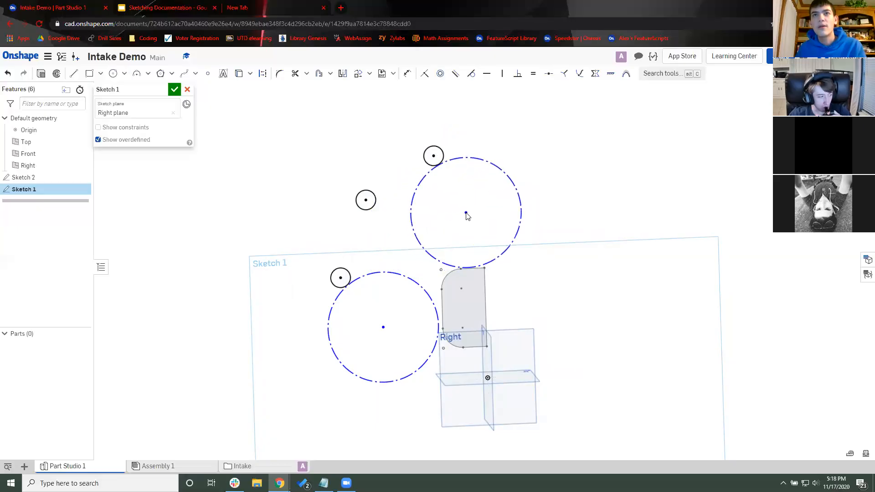
pyautogui.click(580, 274)
pyautogui.write('14.125')
pyautogui.press('Return')
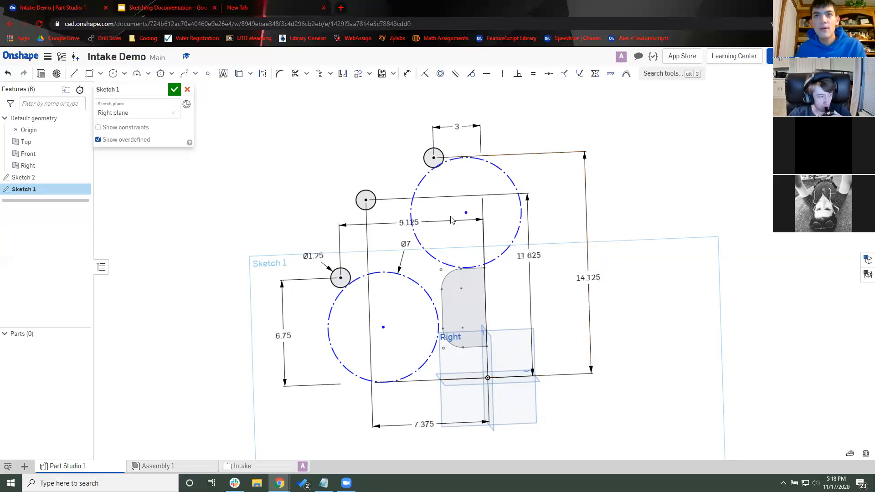
# Step: Check compression by moving the upper 7 in circle over the bumper, towards the middle roller and under the top roller
pyautogui.moveTo(468, 214); pyautogui.dragTo(403, 256)
pyautogui.moveTo(403, 252); pyautogui.dragTo(447, 221)
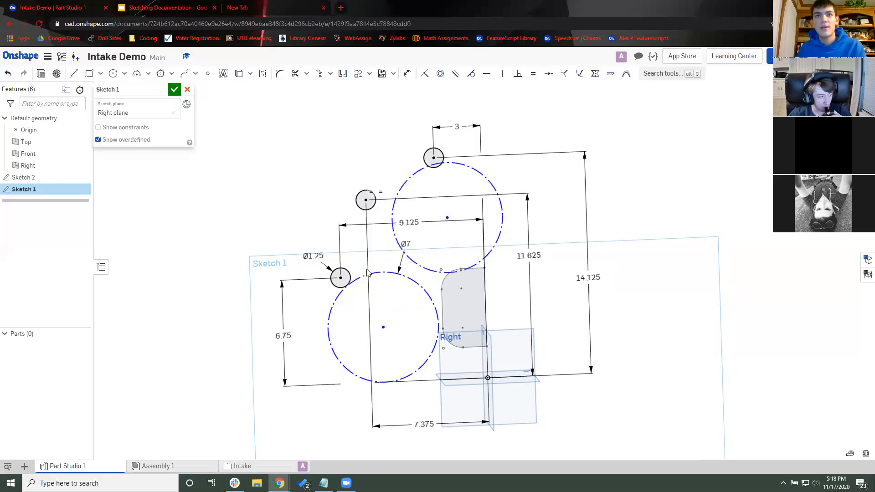
pyautogui.click(348, 348)
pyautogui.click(447, 218)
pyautogui.moveTo(375, 306)
pyautogui.mouseDown()
pyautogui.moveTo(344, 329)
pyautogui.moveTo(408, 273)
pyautogui.moveTo(401, 258)
pyautogui.moveTo(415, 234)
pyautogui.moveTo(408, 244)
pyautogui.mouseUp()
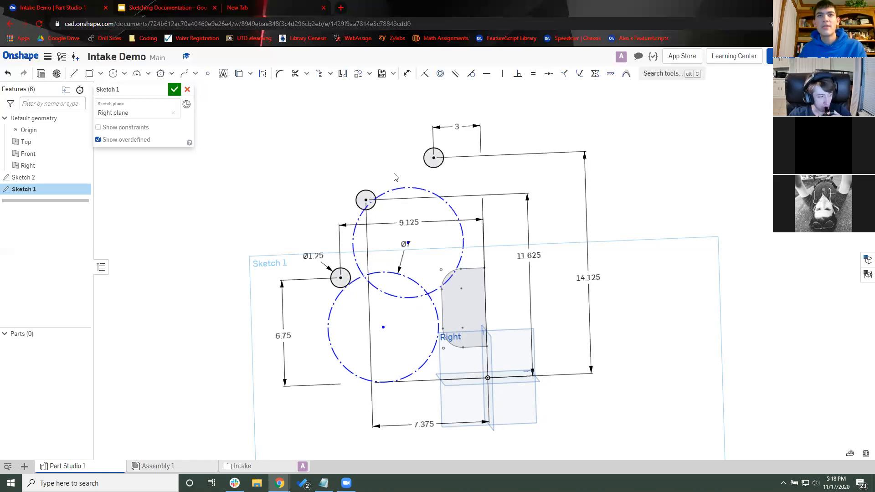
pyautogui.moveTo(410, 235); pyautogui.dragTo(402, 250, button='middle')
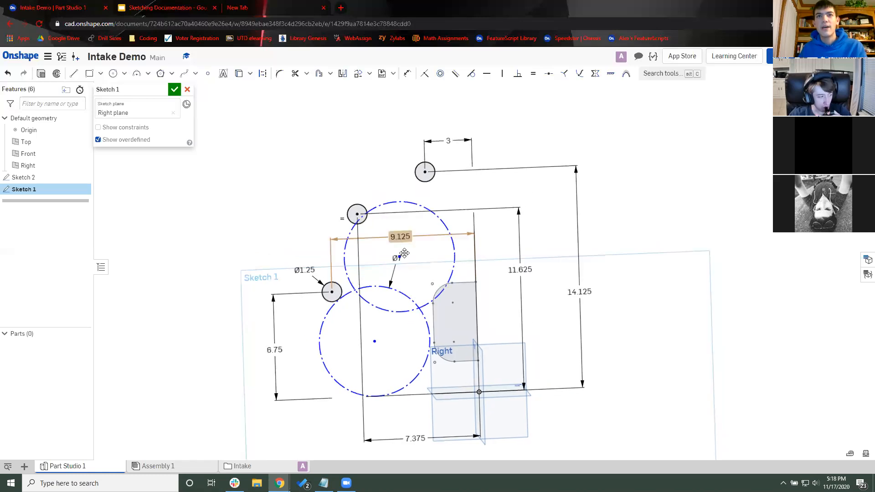
# Step: Move the 7 in diameter label clear of the upper circle's centre and place that circle against the bumper's corner and the two upper rollers
pyautogui.scroll(3, 397, 258)
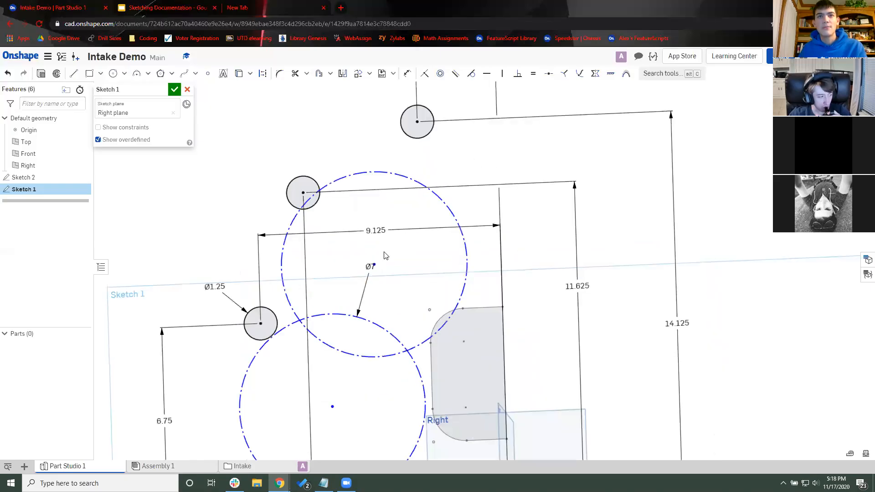
pyautogui.moveTo(370, 266); pyautogui.dragTo(340, 268)
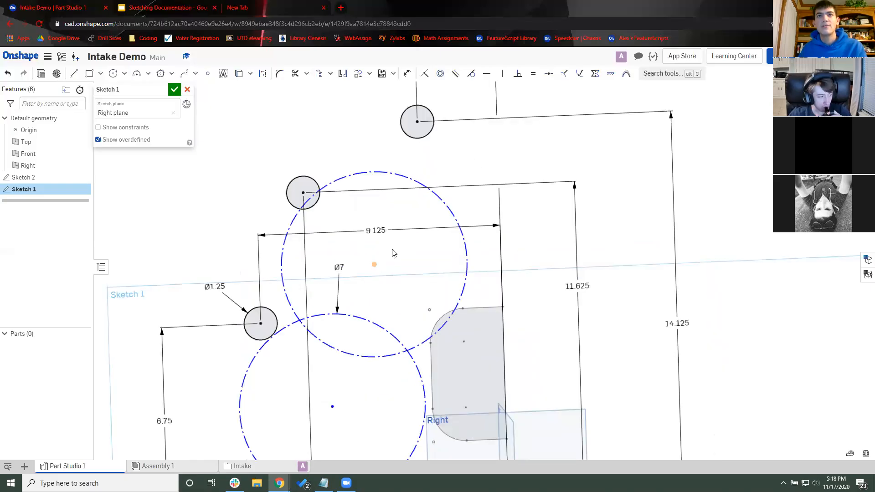
pyautogui.moveTo(392, 250); pyautogui.dragTo(405, 230)
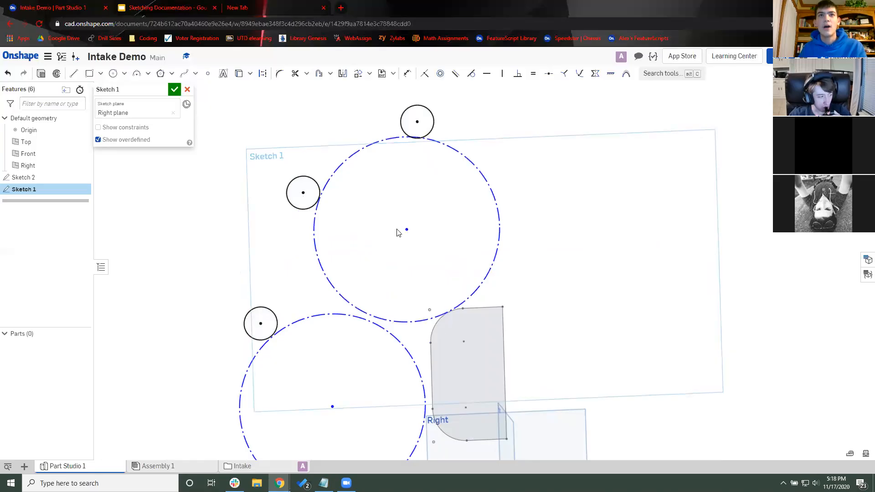
pyautogui.scroll(-2, 396, 233)
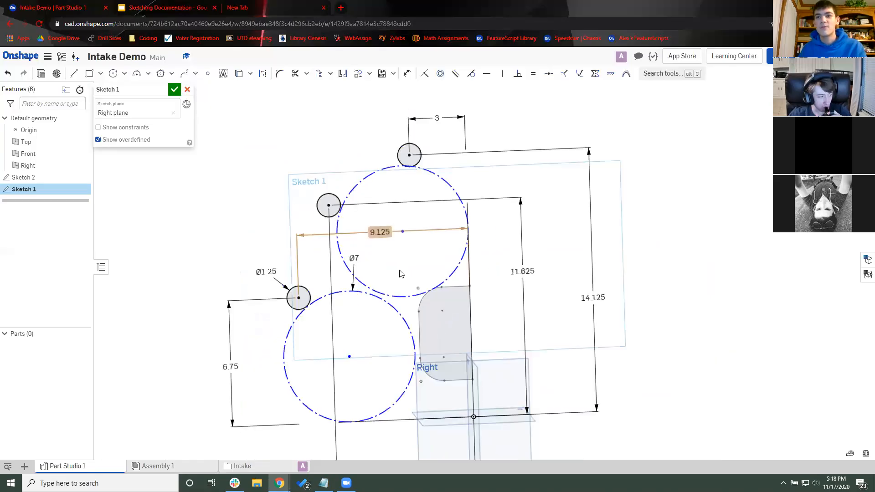
pyautogui.moveTo(366, 279); pyautogui.dragTo(400, 271, button='middle')
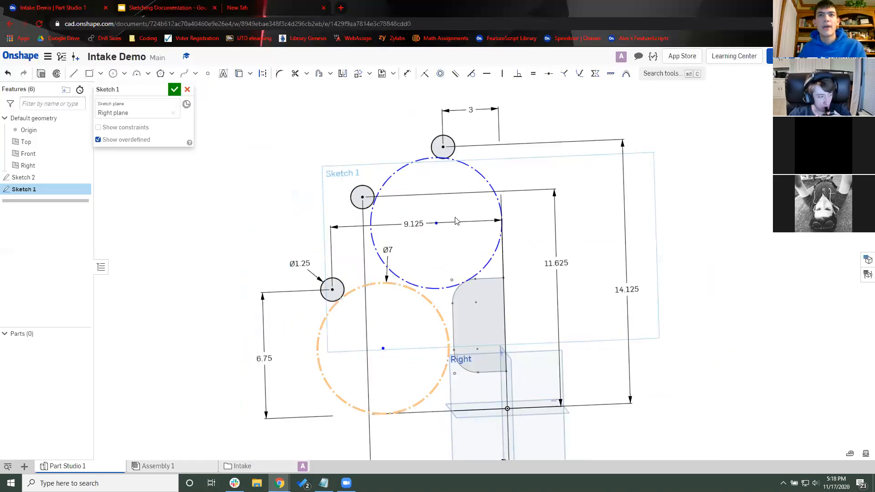
# Step: Run the upper 7 in circle past the rollers again, leave it on top of the bumper under the top roller, and finish the sketch
pyautogui.scroll(-1, 456, 221)
pyautogui.moveTo(426, 242); pyautogui.dragTo(402, 248, button='middle')
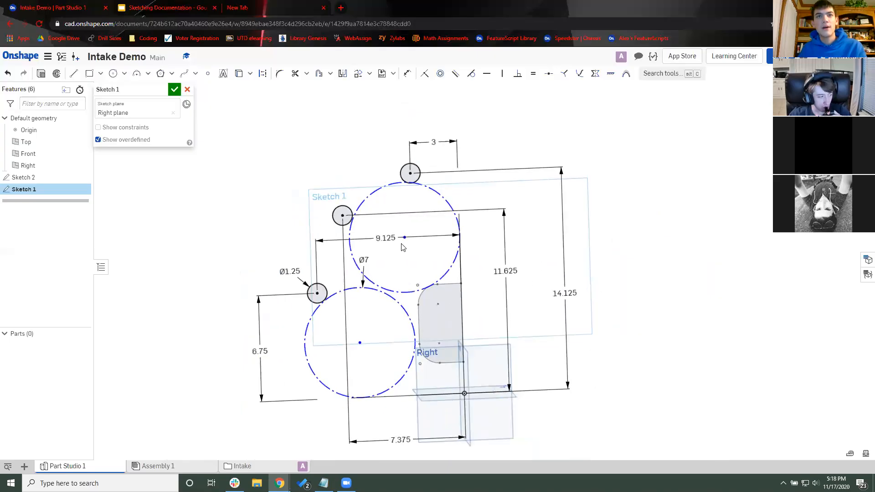
pyautogui.scroll(1, 403, 248)
pyautogui.moveTo(403, 242); pyautogui.dragTo(373, 283)
pyautogui.moveTo(411, 245)
pyautogui.mouseDown()
pyautogui.moveTo(405, 244)
pyautogui.moveTo(447, 233)
pyautogui.mouseUp()
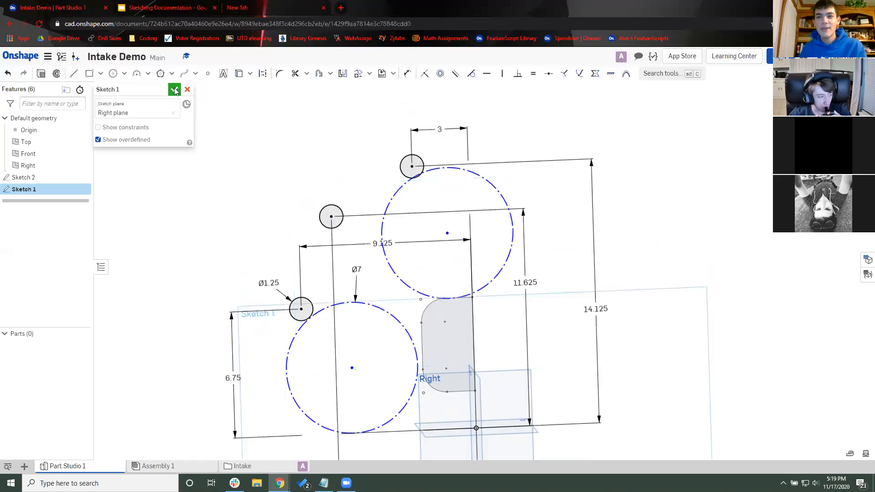
pyautogui.click(174, 89)
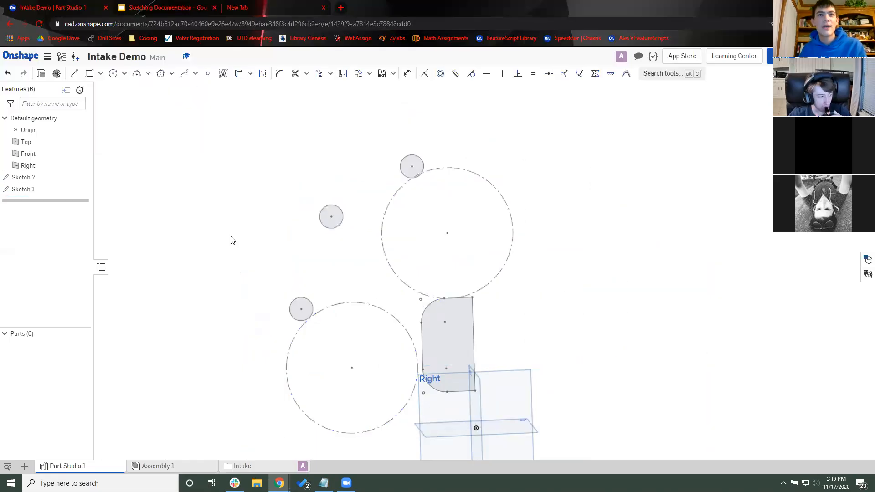
# Step: Start a sketch on the Right plane and join the three roller centres with construction lines to form a closed triangle
pyautogui.scroll(2, 276, 217)
pyautogui.moveTo(444, 220); pyautogui.dragTo(435, 232, button='middle')
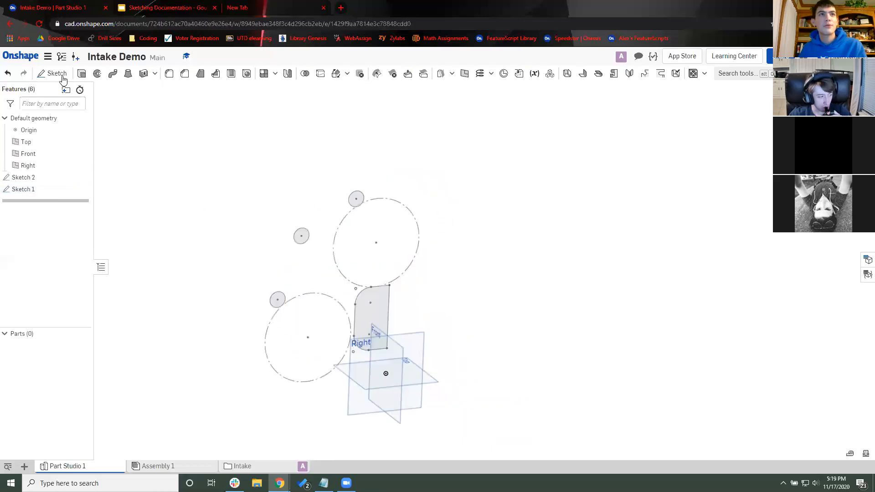
pyautogui.moveTo(388, 343); pyautogui.dragTo(371, 327, button='middle')
pyautogui.hotkey('shift', 's')
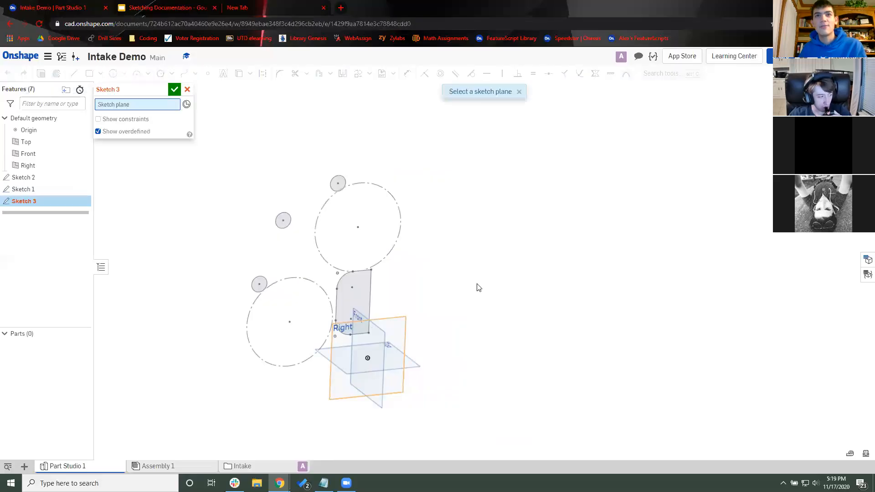
pyautogui.click(75, 74)
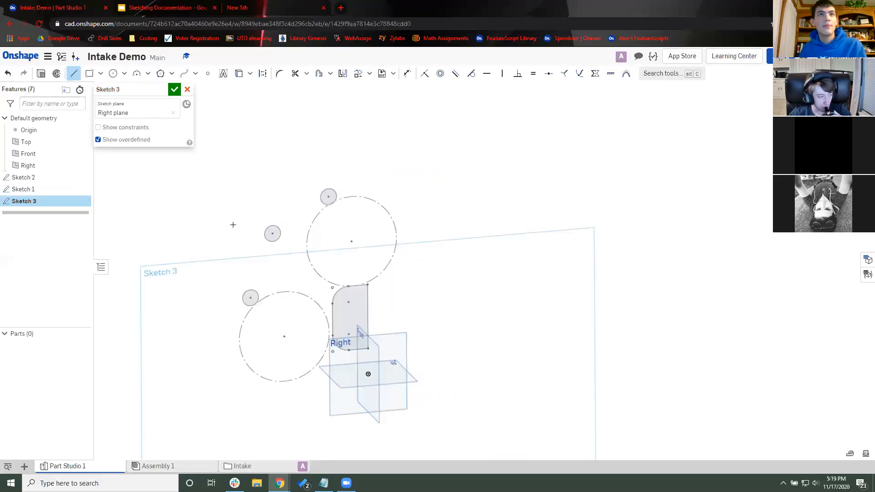
pyautogui.scroll(2, 247, 295)
pyautogui.scroll(1, 256, 302)
pyautogui.click(248, 296)
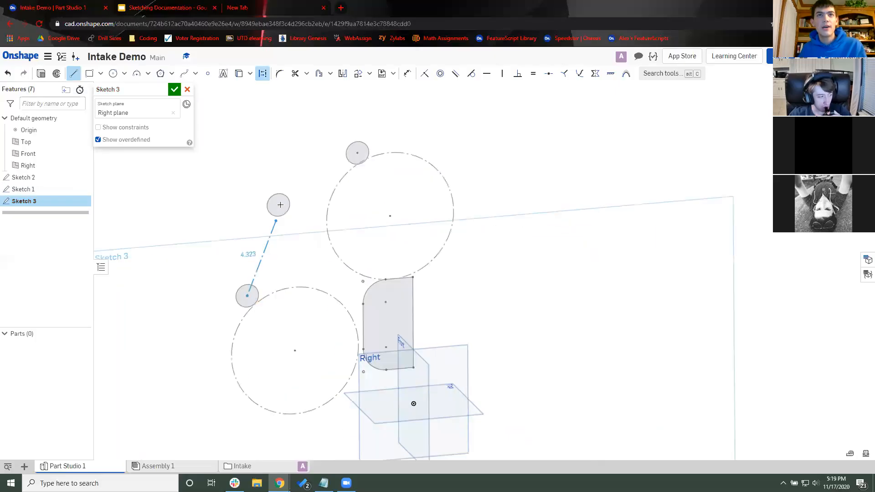
pyautogui.click(357, 154)
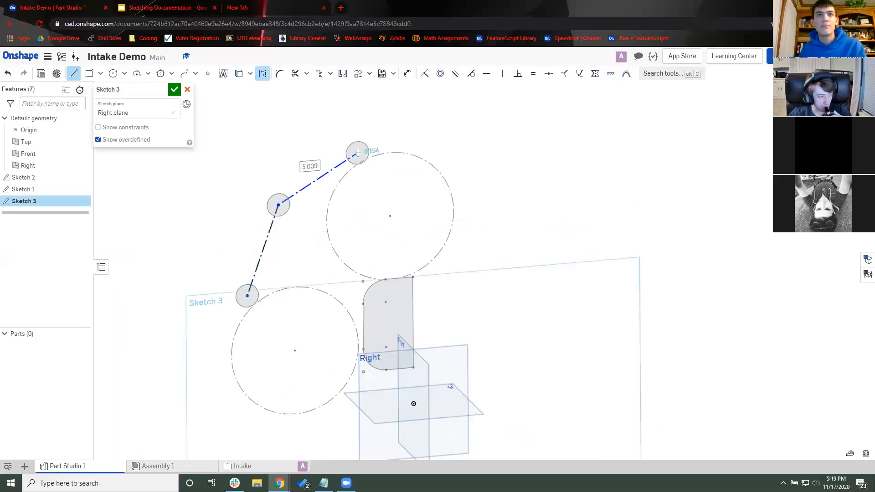
pyautogui.click(248, 297)
pyautogui.press('Escape')
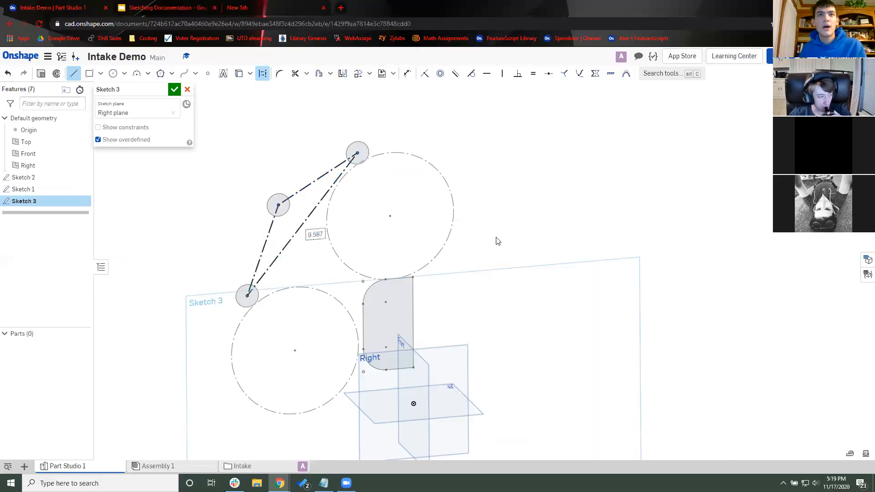
# Step: Sketch three separate circles in a rising row above the intake, the first about 2.1 in and the last about 1.6 in in diameter
pyautogui.scroll(1, 315, 223)
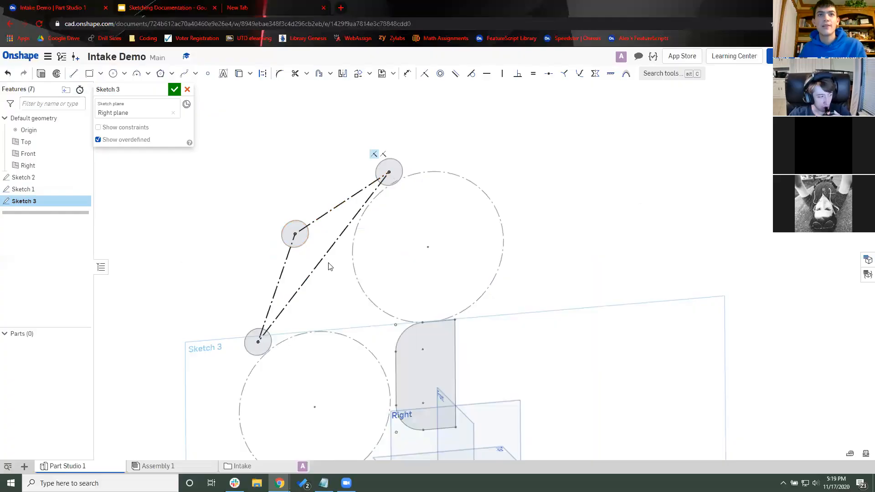
pyautogui.scroll(-1, 258, 273)
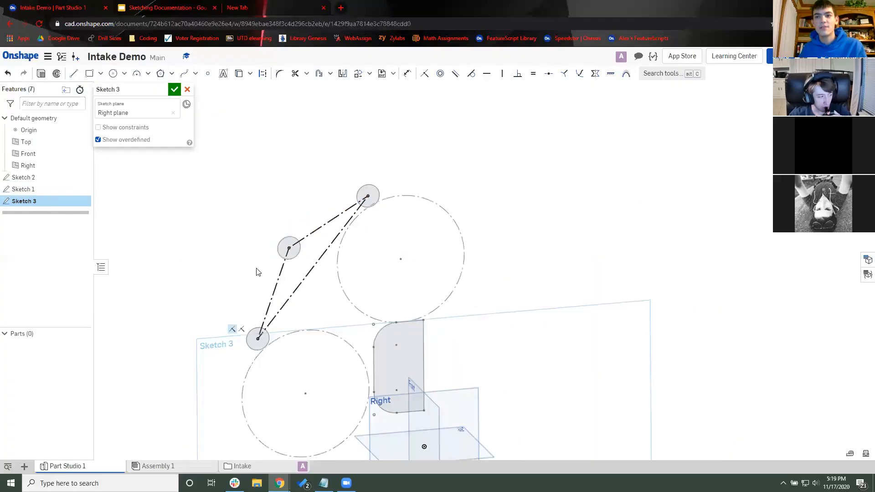
pyautogui.scroll(-1, 258, 272)
pyautogui.scroll(-2, 242, 233)
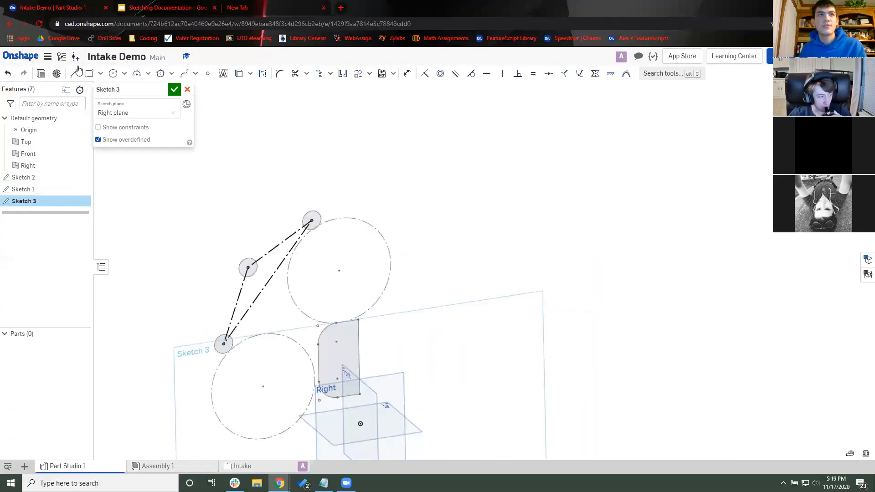
pyautogui.press('c')
pyautogui.click(383, 197)
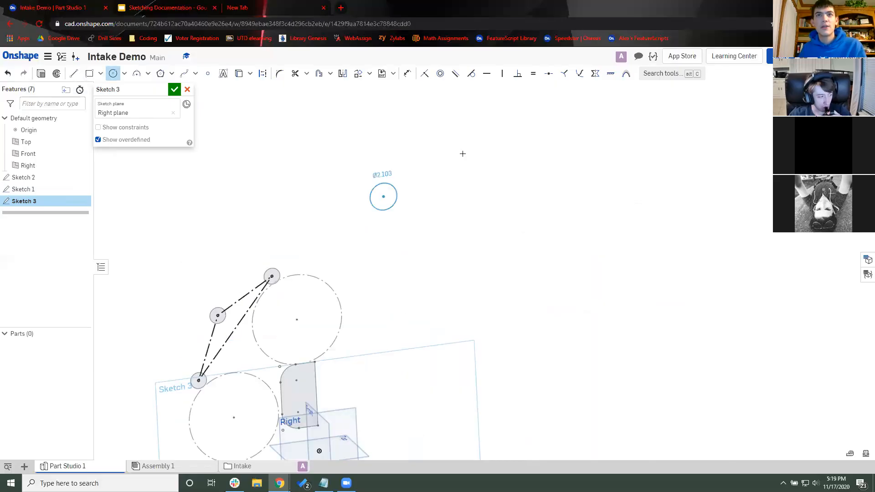
pyautogui.click(436, 141)
pyautogui.click(444, 140)
pyautogui.click(502, 128)
pyautogui.click(505, 139)
# Step: Make the three new circles equal to each other and to the existing top roller circle
pyautogui.press('e')
pyautogui.click(397, 197)
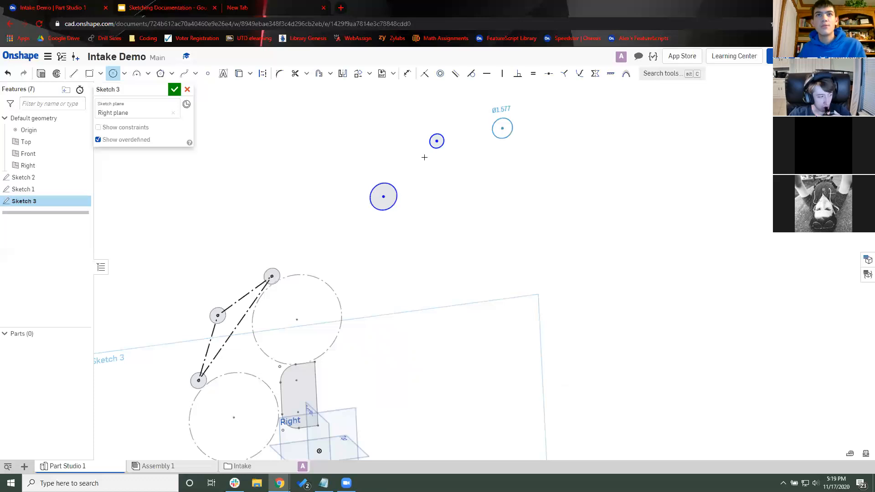
pyautogui.click(447, 146)
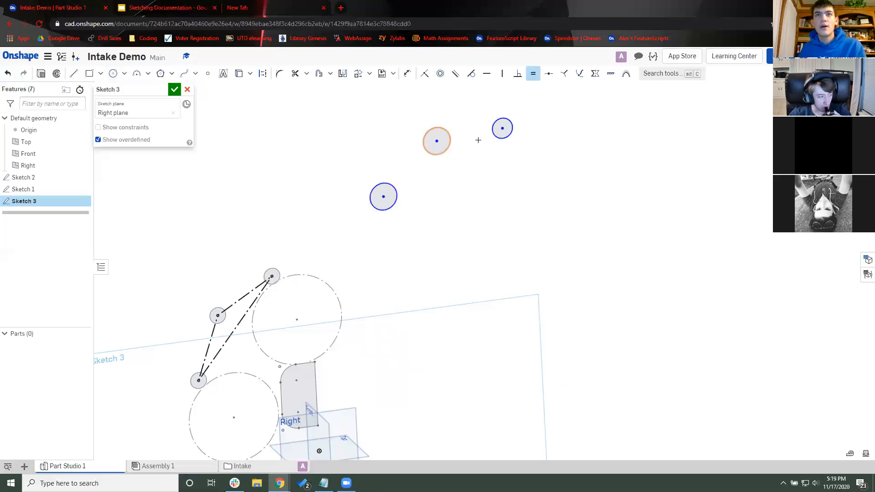
pyautogui.click(493, 135)
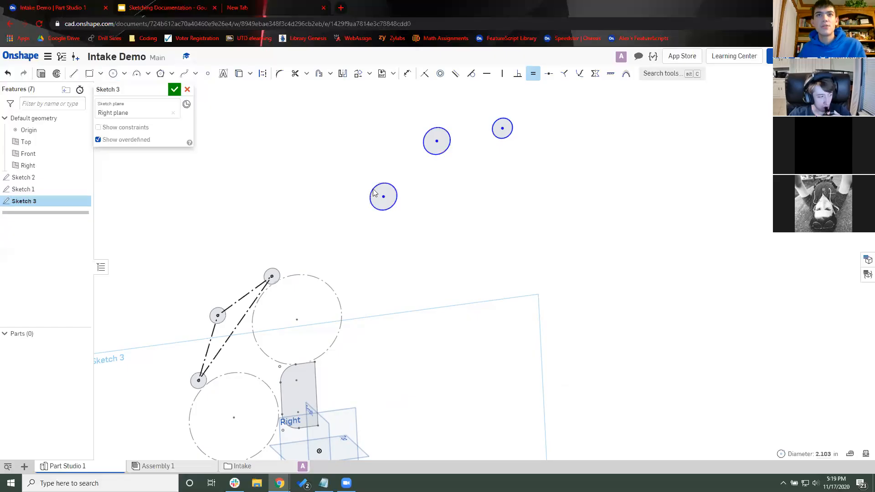
pyautogui.click(270, 269)
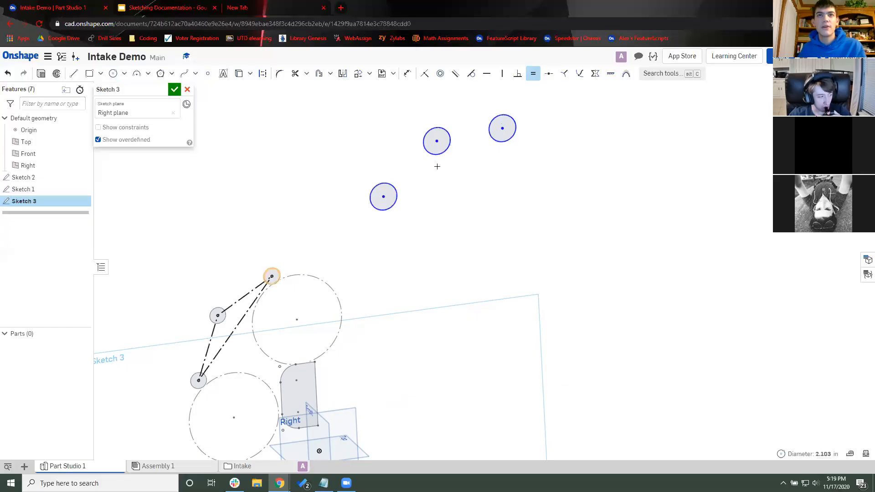
pyautogui.press('Escape')
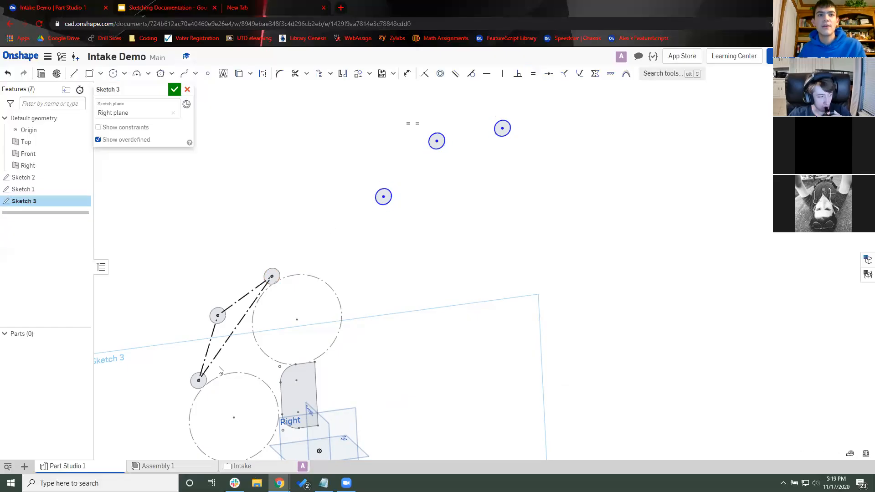
pyautogui.scroll(2, 222, 340)
pyautogui.moveTo(214, 378); pyautogui.dragTo(188, 366, button='middle')
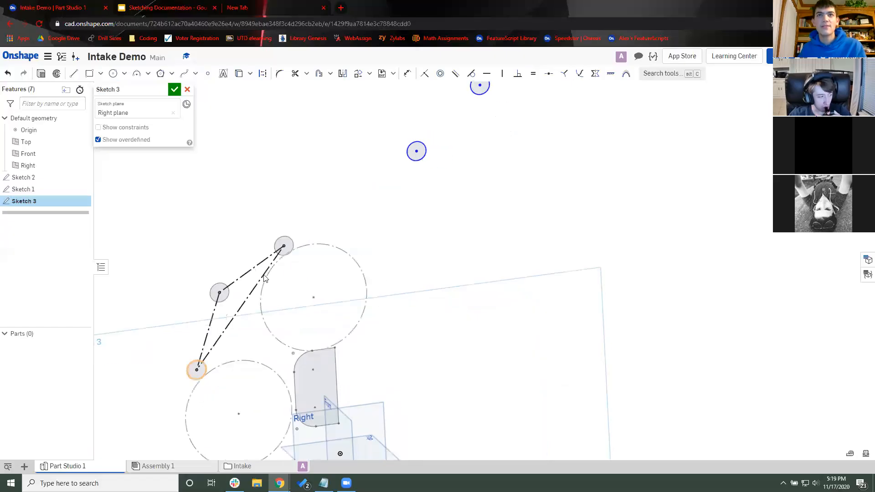
pyautogui.moveTo(383, 197); pyautogui.dragTo(355, 244, button='middle')
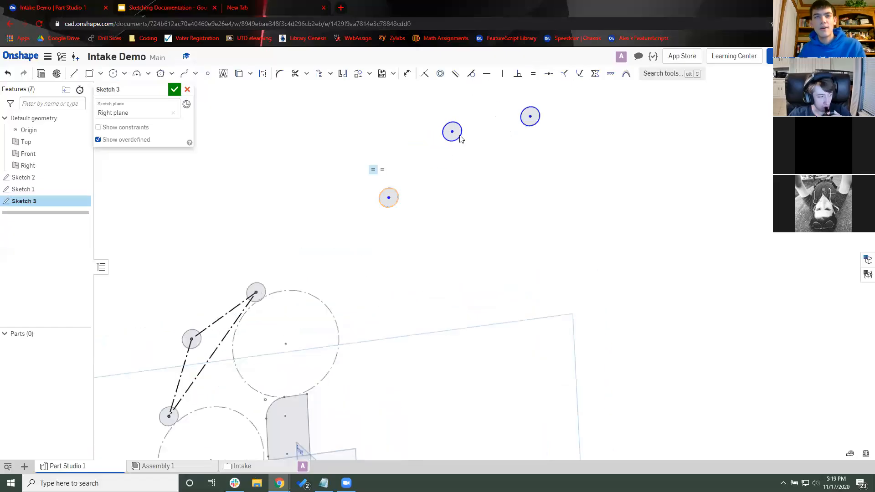
pyautogui.scroll(-1, 445, 162)
pyautogui.scroll(1, 415, 205)
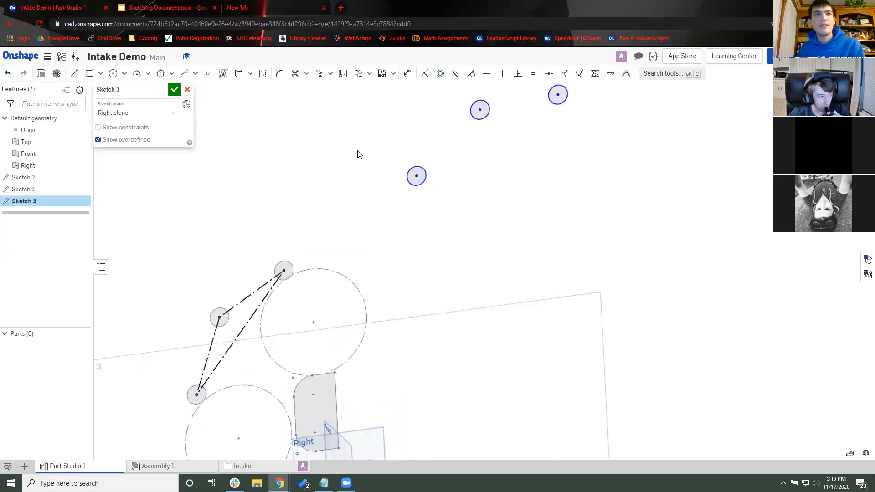
pyautogui.click(74, 74)
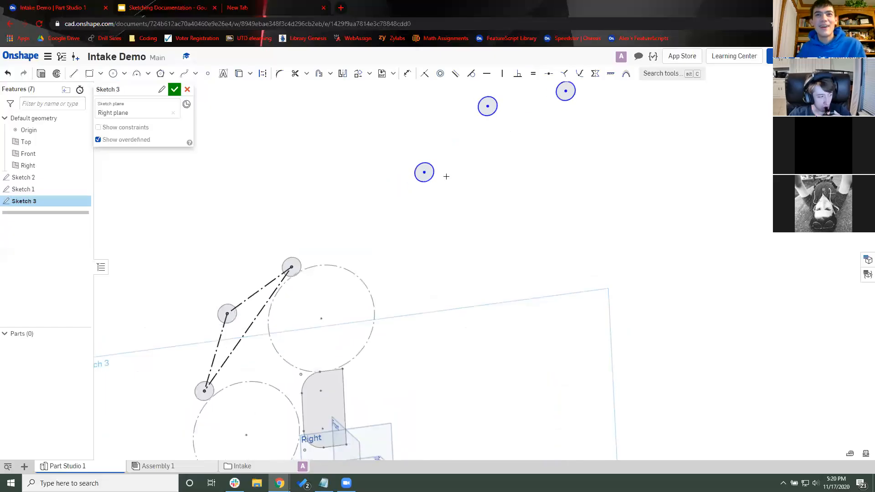
pyautogui.press('q')
pyautogui.click(487, 105)
pyautogui.click(425, 172)
pyautogui.press('Escape')
pyautogui.hotkey('ctrl', 'z')
# Step: Join the centres of the three new roller circles with construction lines to form a second closed triangle
pyautogui.press('l')
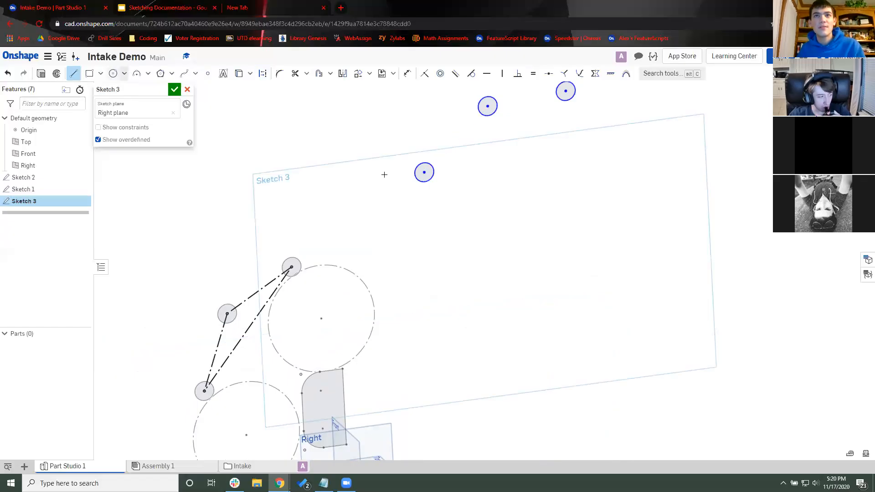
pyautogui.press('q')
pyautogui.click(425, 171)
pyautogui.click(487, 106)
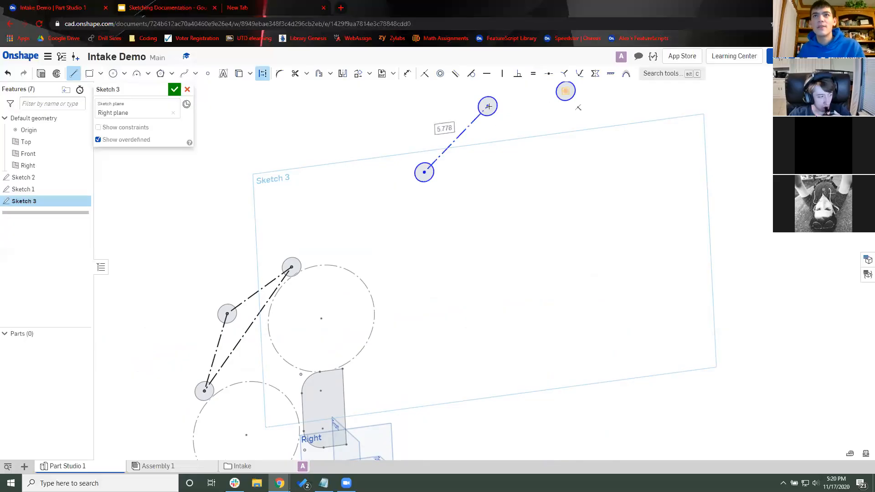
pyautogui.click(565, 92)
pyautogui.press('Escape')
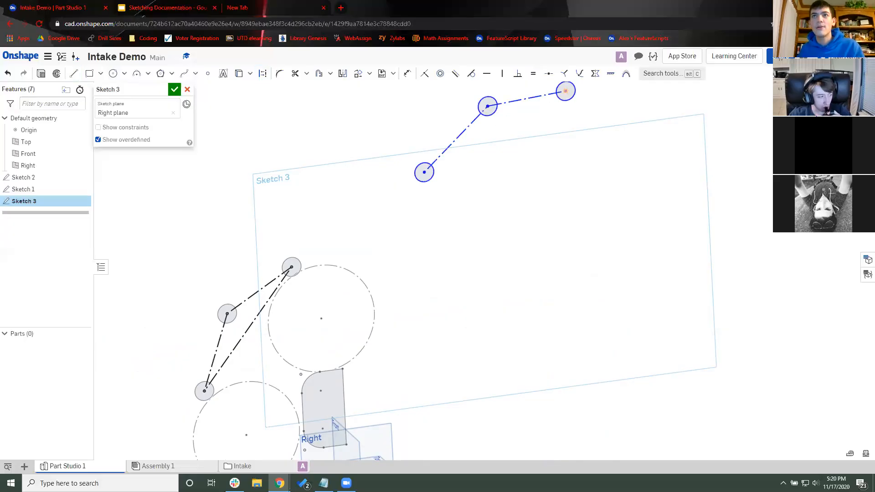
pyautogui.press('l')
pyautogui.press('q')
pyautogui.click(424, 172)
pyautogui.click(565, 91)
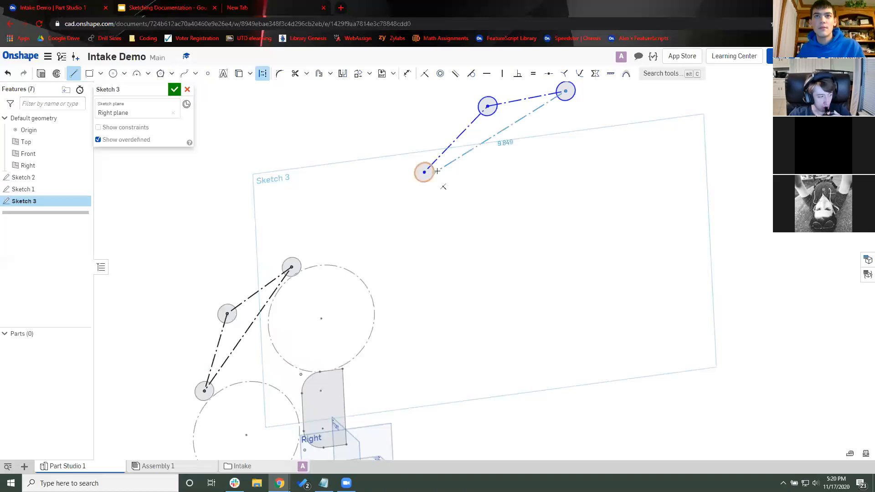
pyautogui.press('Escape')
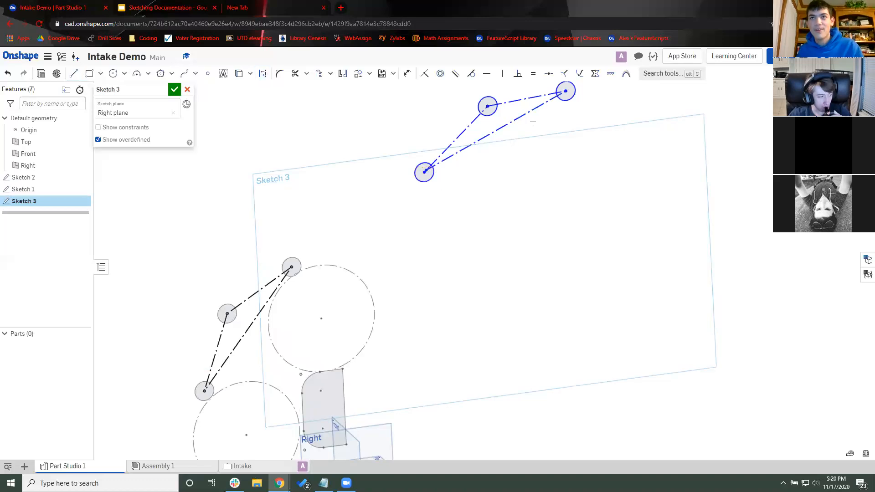
# Step: Undo the last edit and draw the new triangle's long side again as a construction line between its lowest and highest roller centres
pyautogui.hotkey('ctrl', 'z')
pyautogui.press('l')
pyautogui.click(566, 91)
pyautogui.click(423, 172)
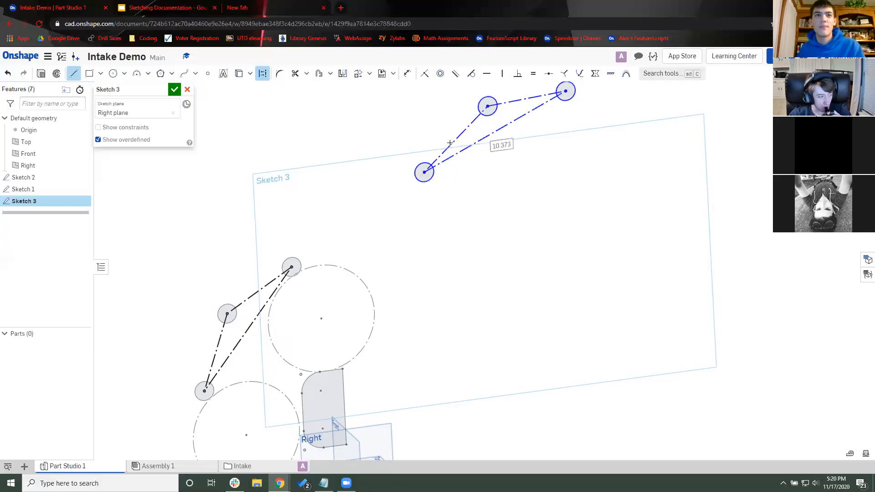
# Step: Make each side of the new roller triangle equal to the matching side of the original triangle
pyautogui.press('e')
pyautogui.click(224, 326)
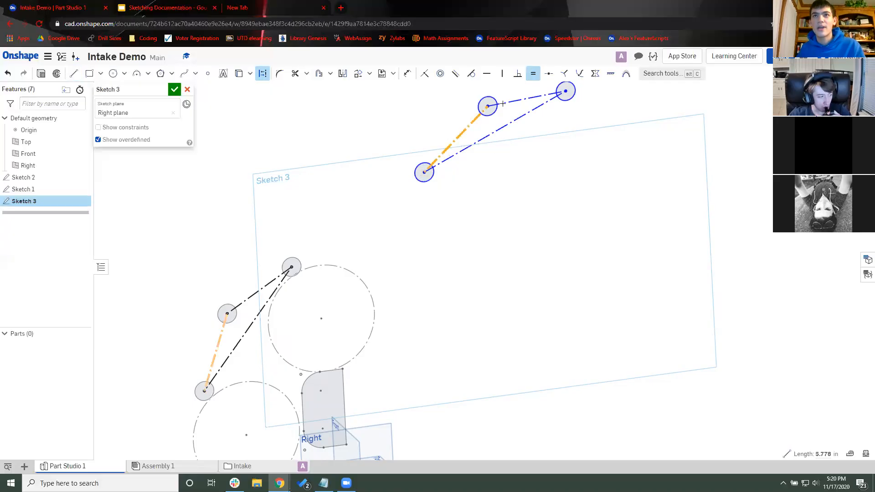
pyautogui.click(447, 149)
pyautogui.click(264, 287)
pyautogui.click(489, 135)
pyautogui.click(268, 305)
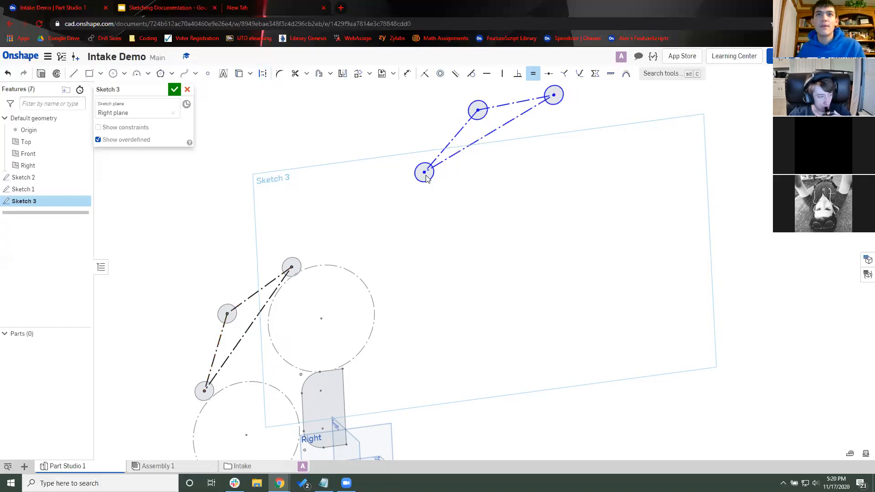
pyautogui.press('Escape')
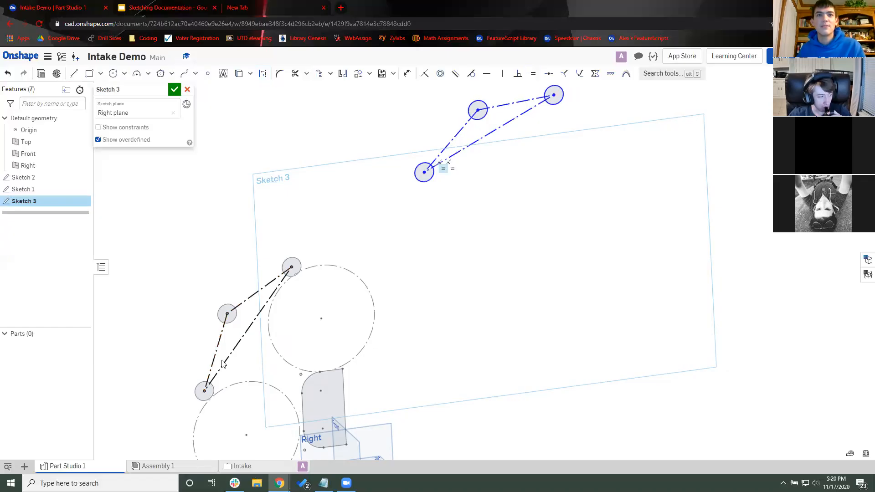
# Step: Move the new triangle lower and closer to the intake, rotating it to nearly the same tilt as the original
pyautogui.click(500, 107)
pyautogui.moveTo(462, 122); pyautogui.dragTo(419, 208)
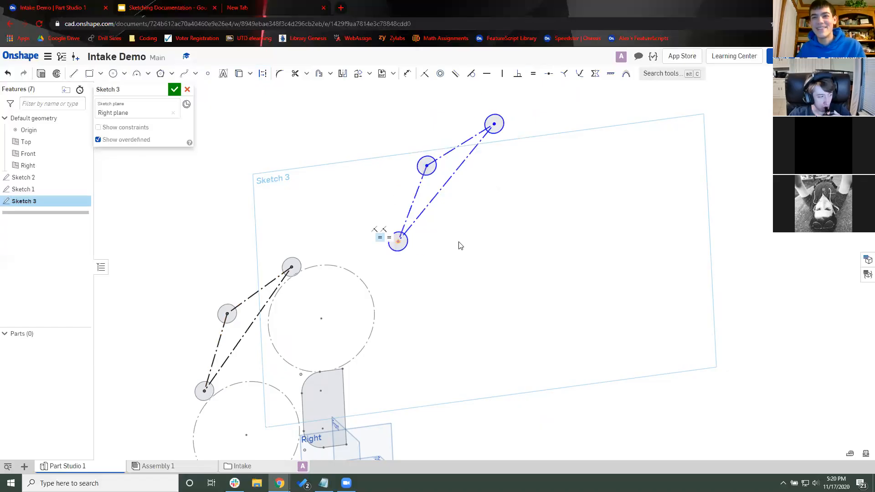
pyautogui.scroll(-1, 502, 224)
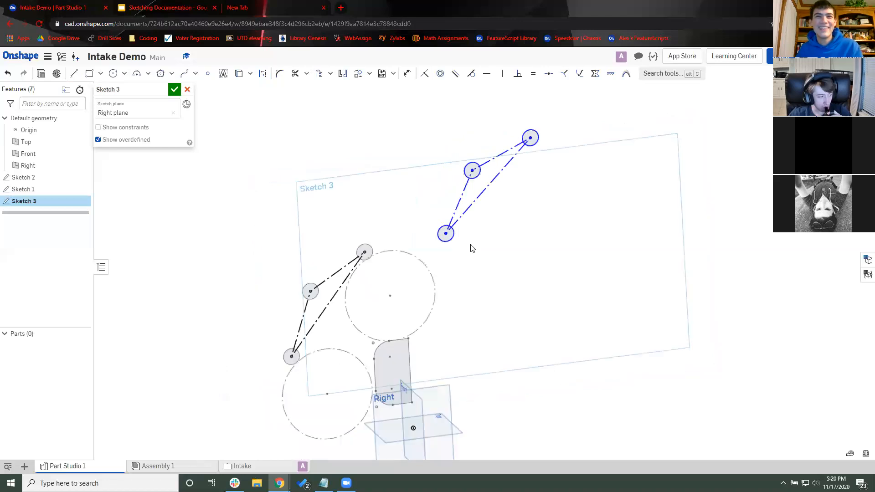
pyautogui.moveTo(471, 246); pyautogui.dragTo(465, 233, button='right')
pyautogui.scroll(1, 466, 233)
# Step: Switch to the presentation to study the design reference photo of the roller intake, and return to the Onshape sketch
pyautogui.click(71, 74)
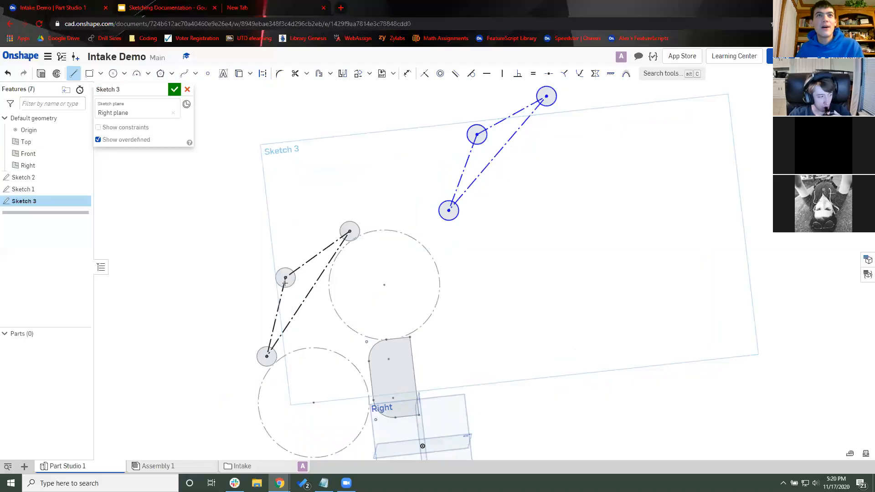
pyautogui.hotkey('alt', 'Tab')
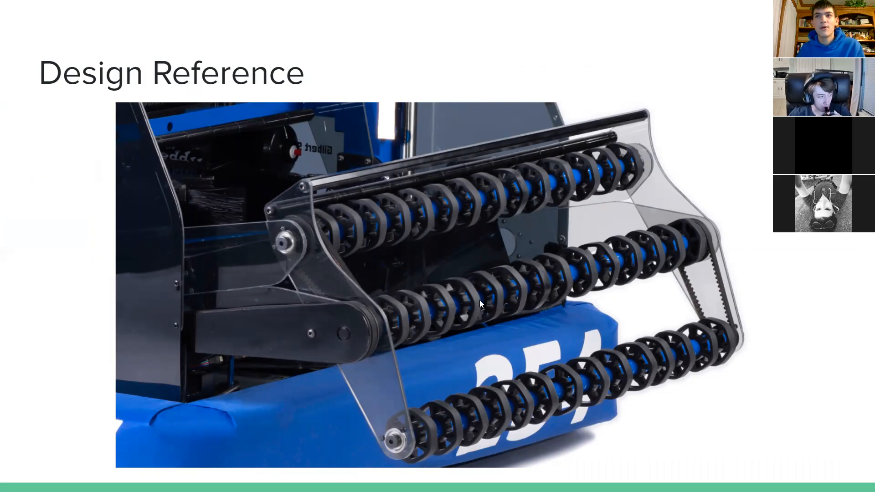
pyautogui.hotkey('alt', 'Tab')
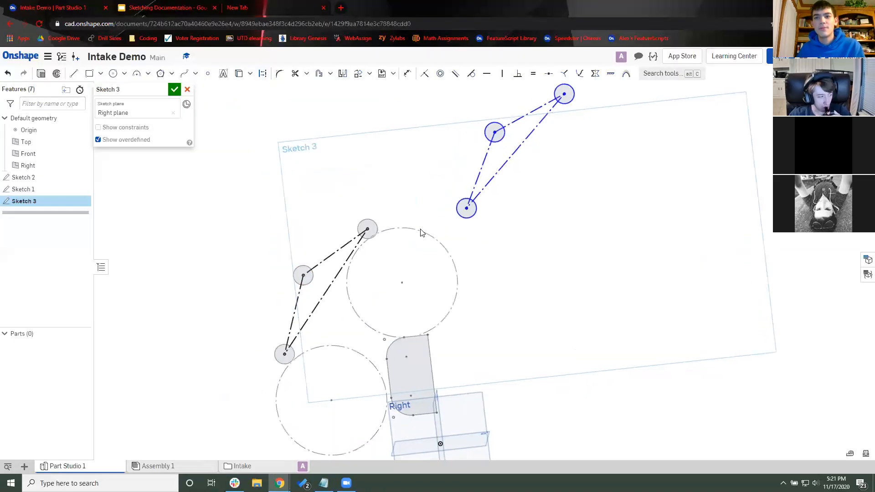
# Step: Draw construction lines about 12.3 in and 12.6 in long from the original middle and top roller centres to two pivot points behind them
pyautogui.click(74, 74)
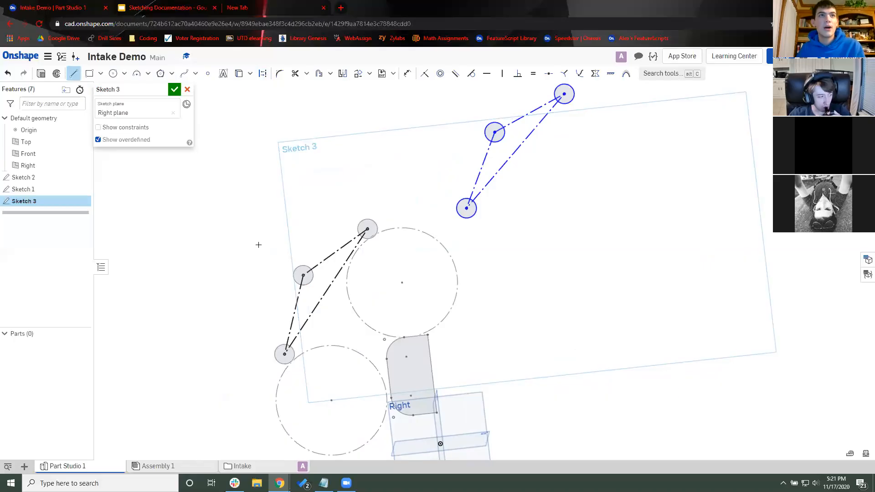
pyautogui.click(303, 275)
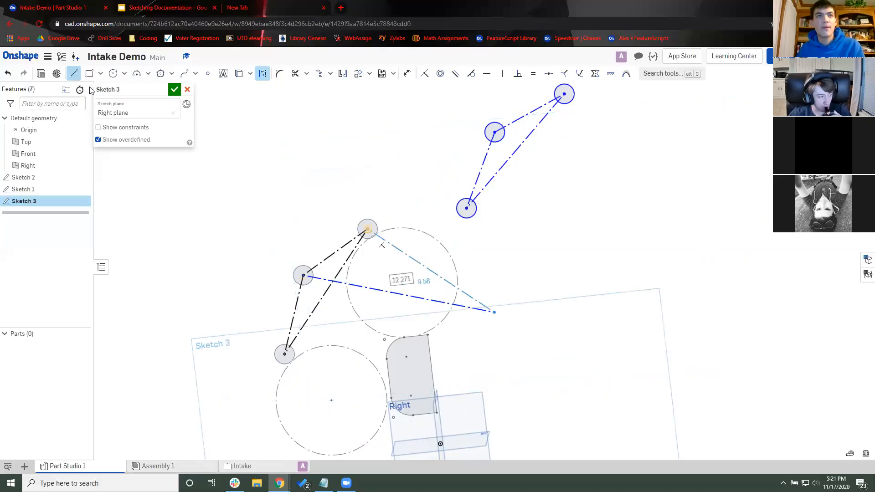
pyautogui.click(75, 73)
pyautogui.click(74, 73)
pyautogui.click(368, 228)
pyautogui.click(560, 284)
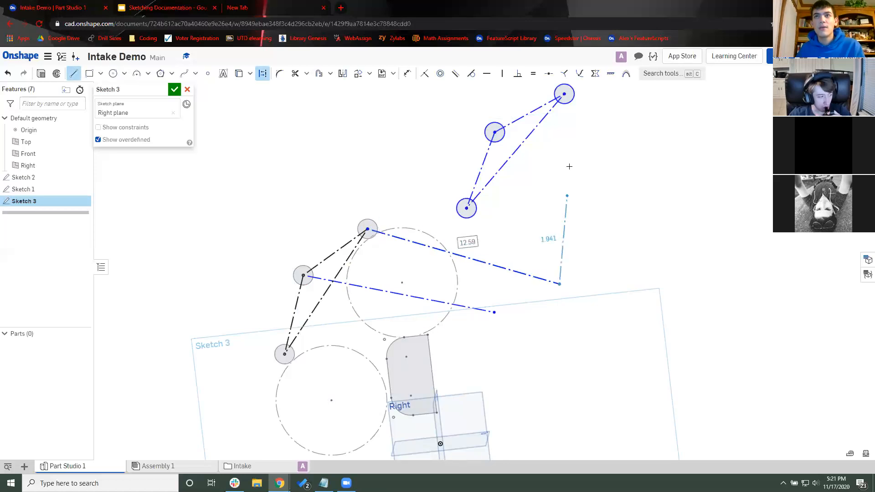
# Step: Connect the two pivot points to the matching top and middle roller centres of the new triangle with construction lines
pyautogui.click(564, 95)
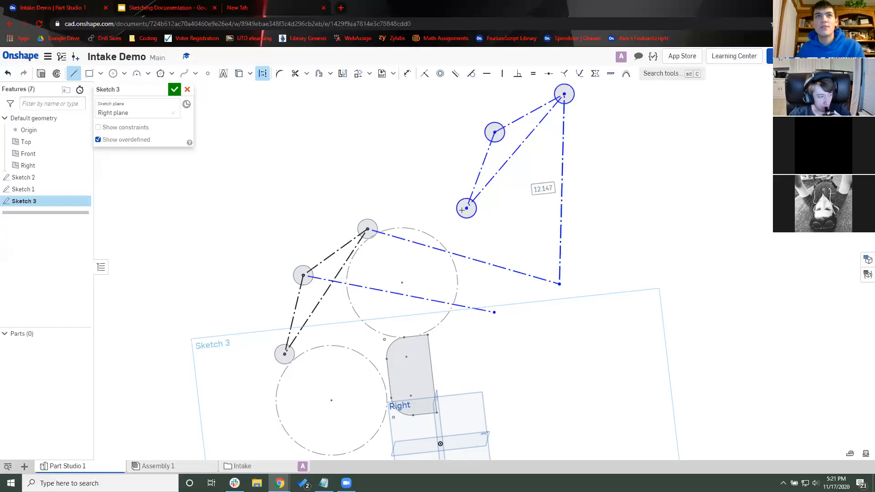
pyautogui.click(74, 73)
pyautogui.press('l')
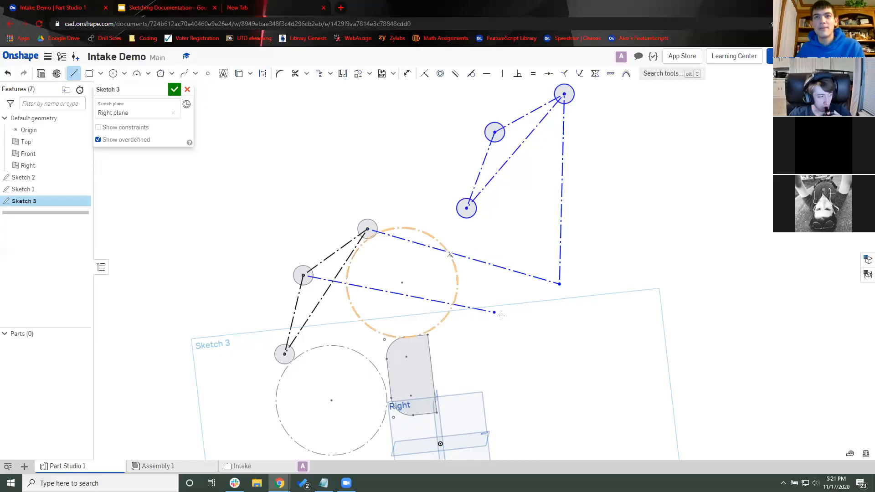
pyautogui.press('q')
pyautogui.click(494, 312)
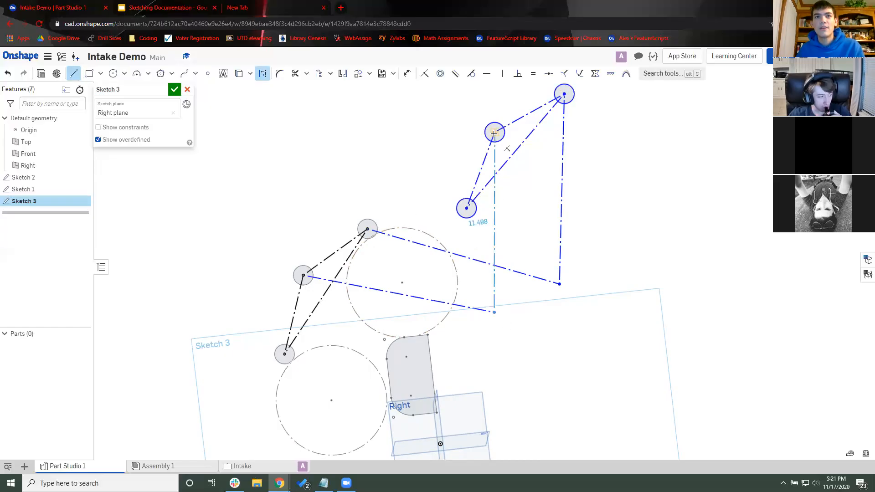
pyautogui.press('Escape')
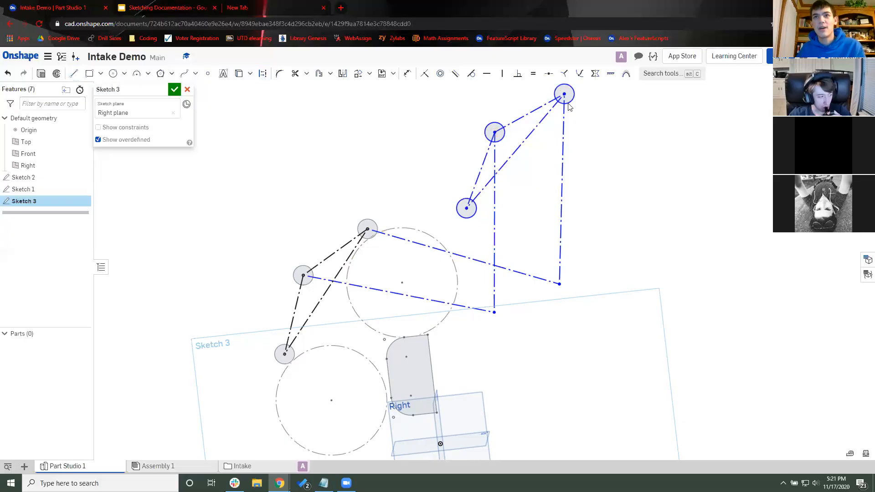
# Step: Make the two linkage lines at each pivot equal in length, and pull the lowest new roller down toward the upper ball circle
pyautogui.moveTo(425, 312); pyautogui.dragTo(431, 318, button='middle')
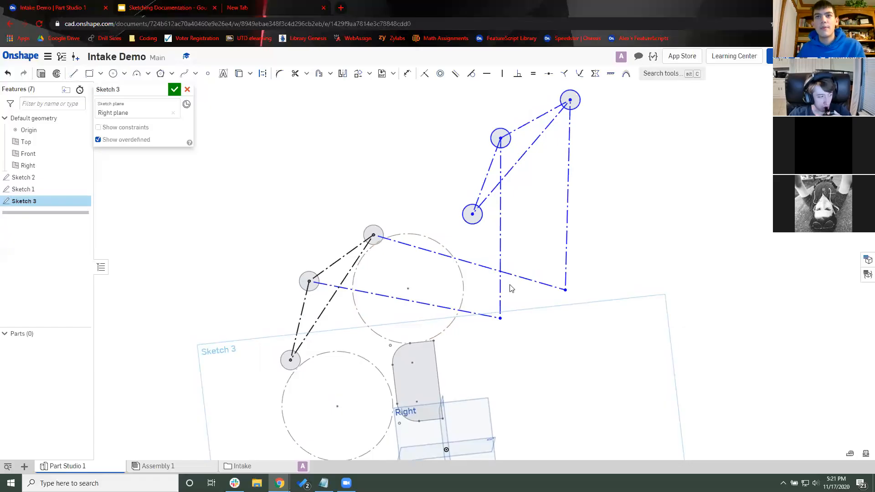
pyautogui.click(431, 258)
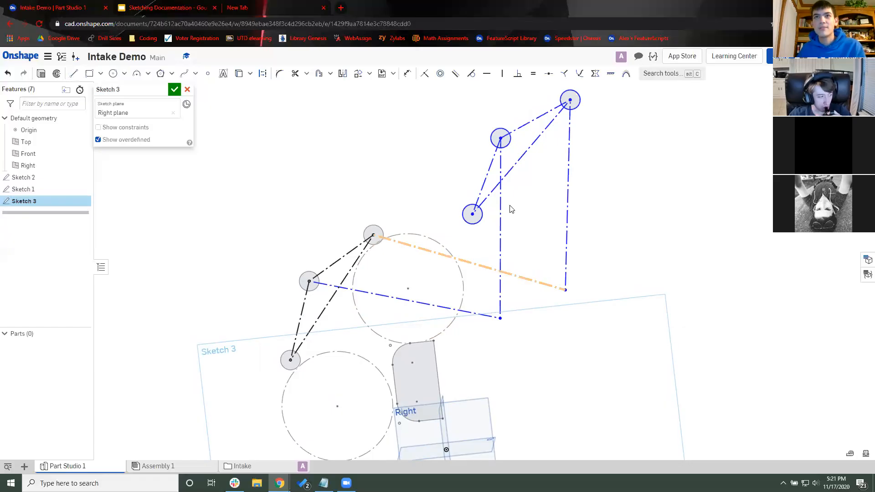
pyautogui.press('e')
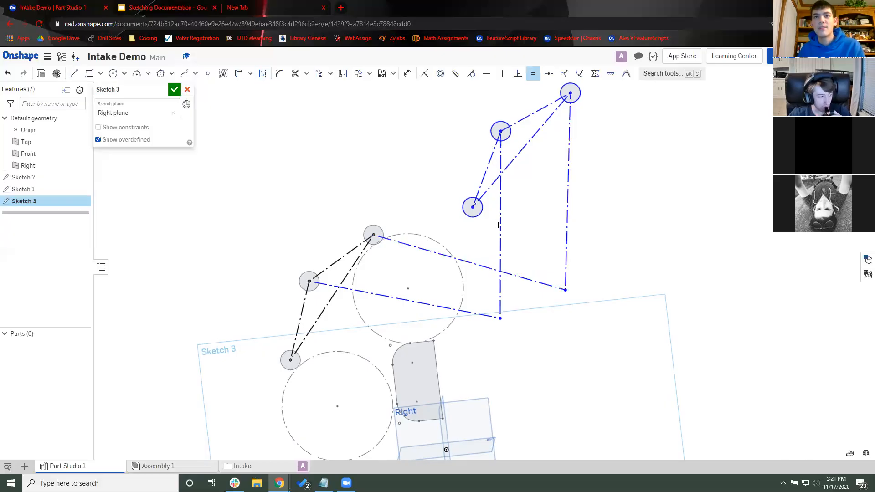
pyautogui.click(427, 303)
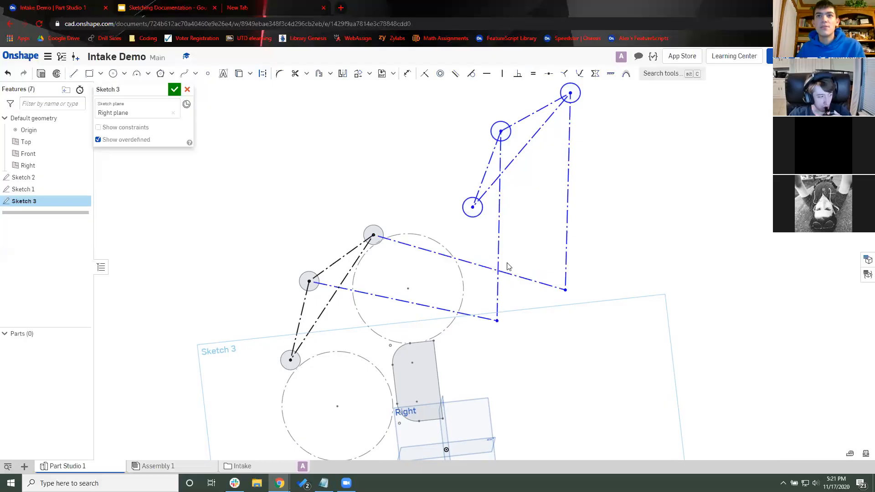
pyautogui.moveTo(472, 222); pyautogui.dragTo(447, 253)
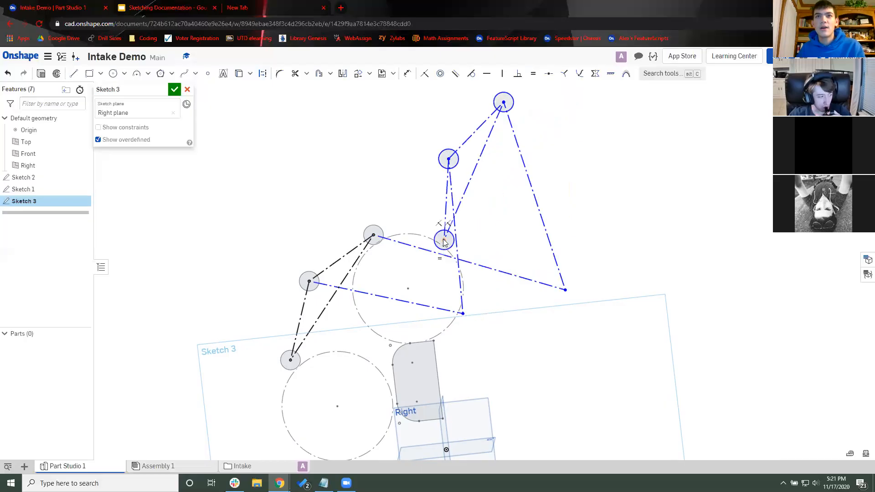
pyautogui.moveTo(444, 240); pyautogui.dragTo(450, 243)
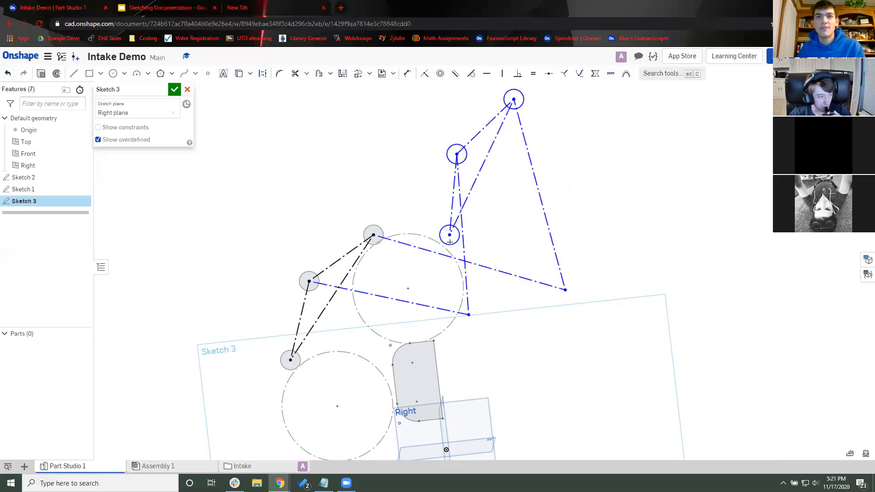
# Step: Dimension the horizontal offset between the bumper's back corner and the lowest new roller's centre, entering 1 in and changing it to 1.5 in
pyautogui.press('d')
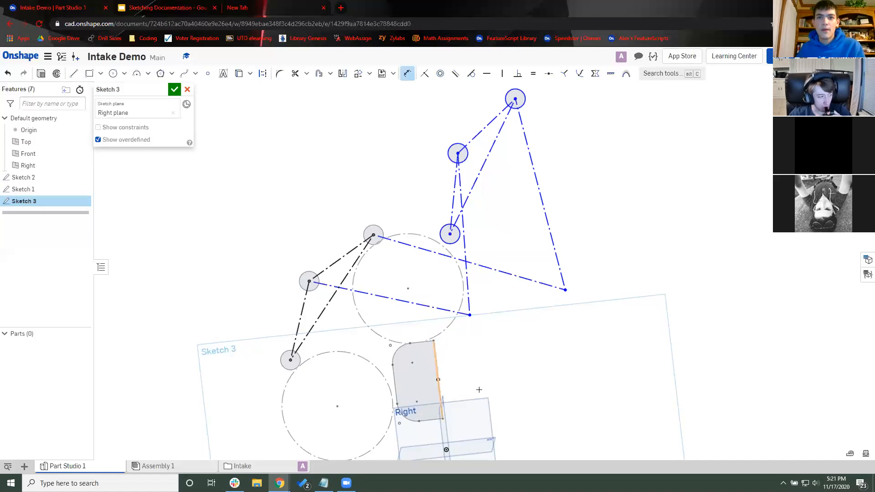
pyautogui.moveTo(462, 453); pyautogui.dragTo(453, 430, button='middle')
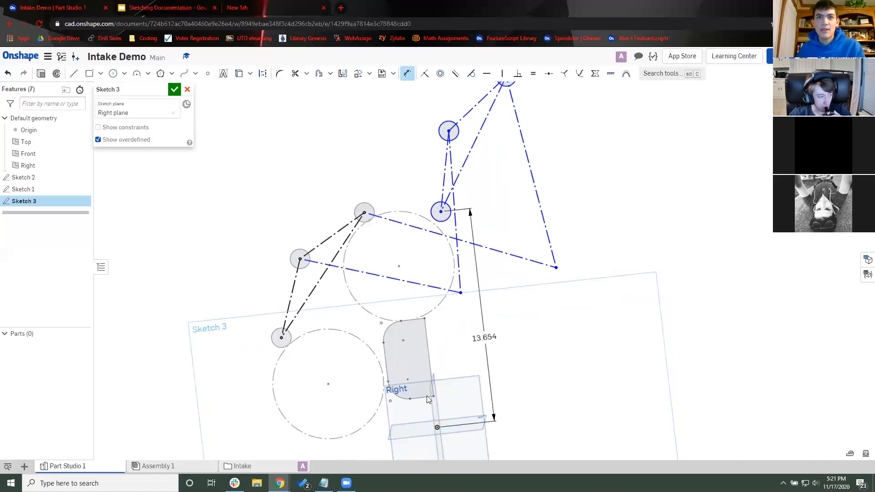
pyautogui.press('Escape')
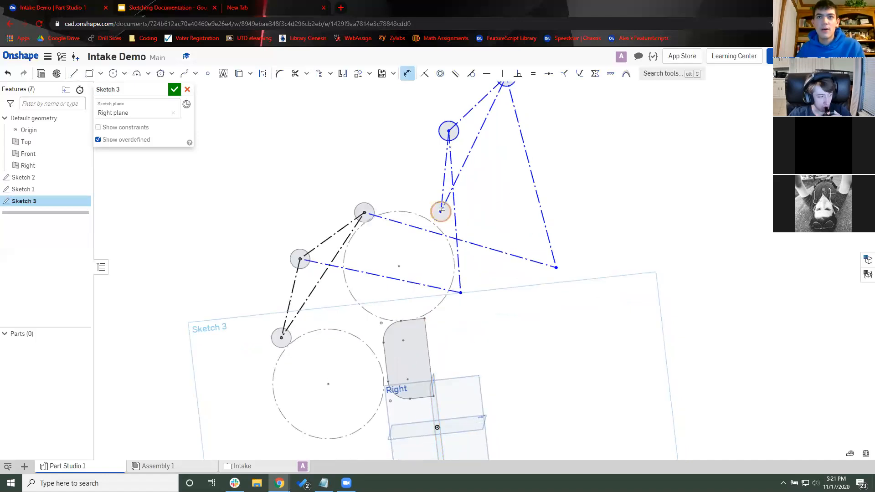
pyautogui.click(433, 396)
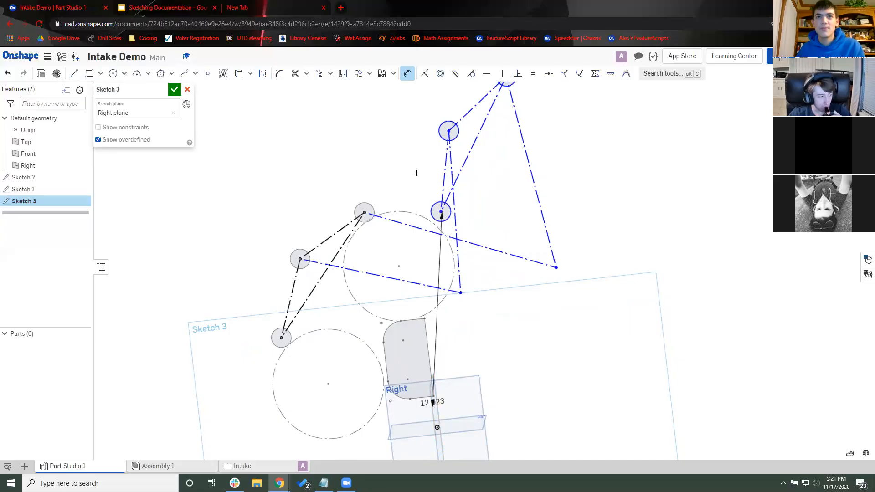
pyautogui.click(421, 149)
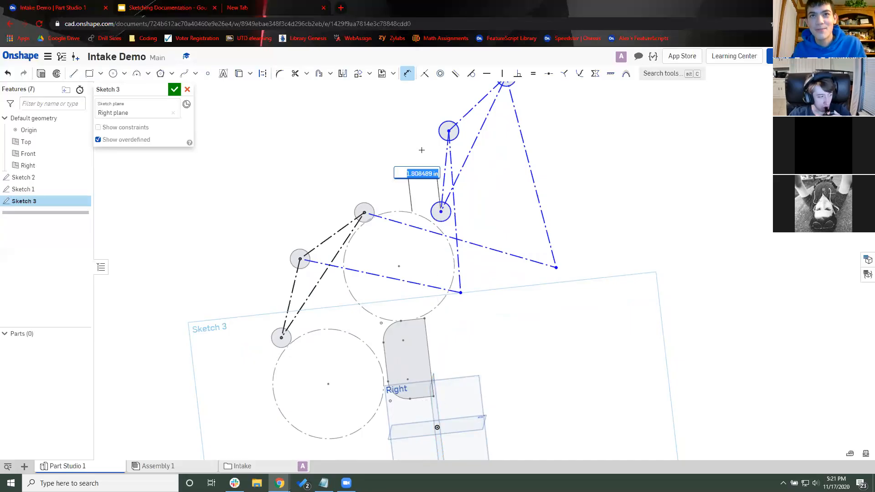
pyautogui.write('1')
pyautogui.press('Return')
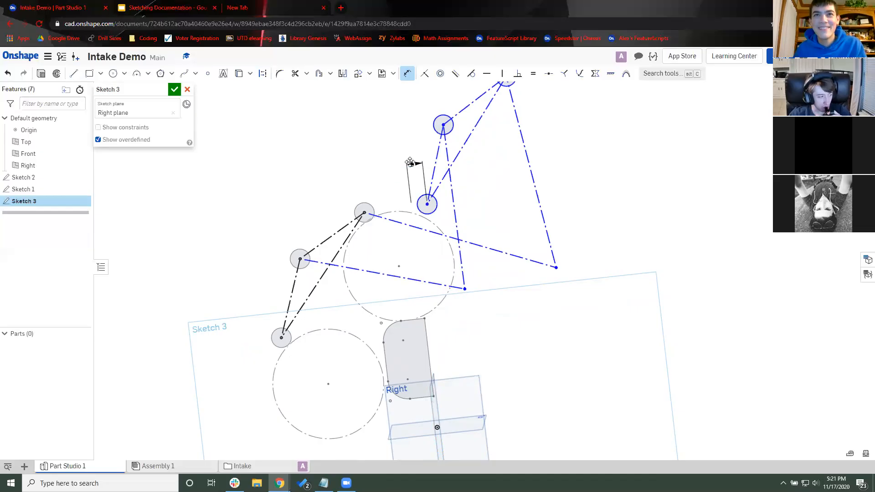
pyautogui.doubleClick(411, 163)
pyautogui.write('1.5')
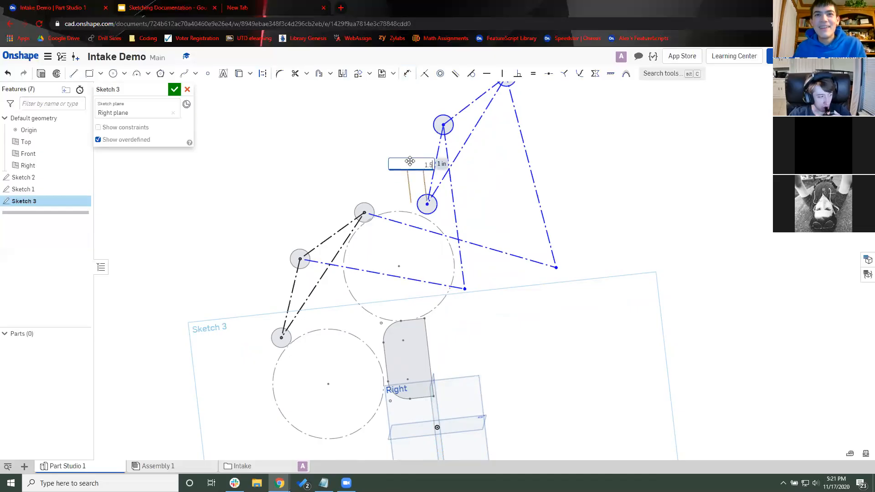
pyautogui.press('Return')
# Step: Reposition the linkage by its highest new roller, and dimension the lower pivot 8.25 in above the Top plane
pyautogui.scroll(-1, 483, 134)
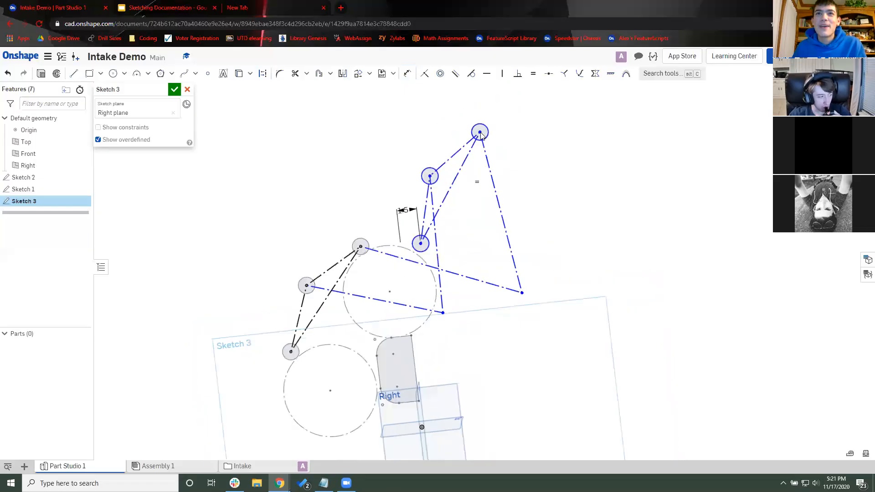
pyautogui.moveTo(480, 132); pyautogui.dragTo(492, 149)
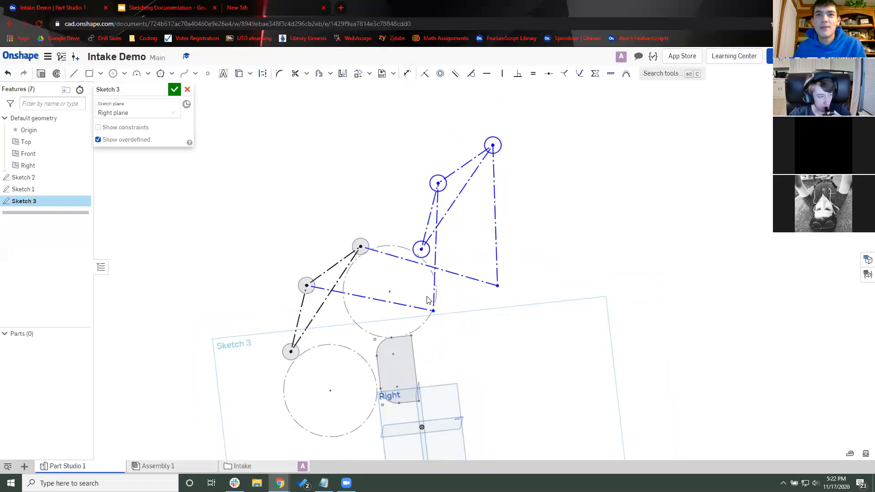
pyautogui.scroll(2, 427, 306)
pyautogui.moveTo(425, 295); pyautogui.dragTo(427, 302)
pyautogui.press('d')
pyautogui.moveTo(440, 457); pyautogui.dragTo(421, 400, button='middle')
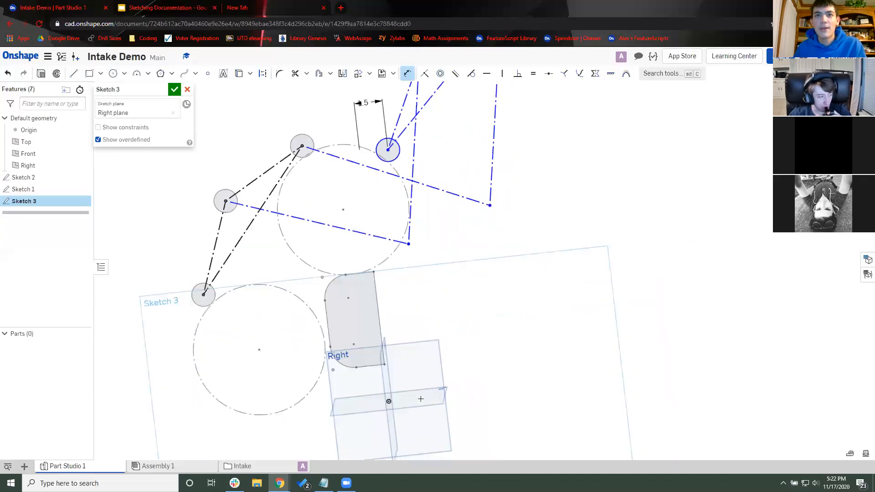
pyautogui.moveTo(466, 314); pyautogui.dragTo(464, 307, button='middle')
pyautogui.click(445, 295)
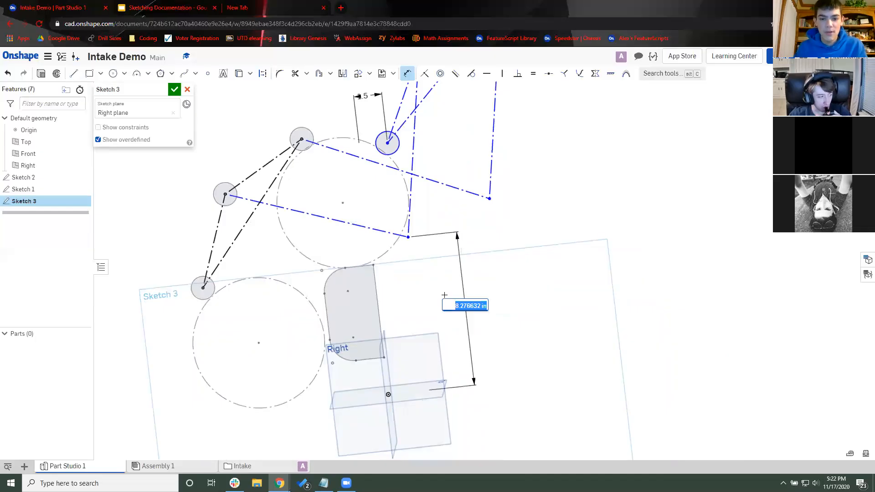
pyautogui.write('8.25')
pyautogui.press('Return')
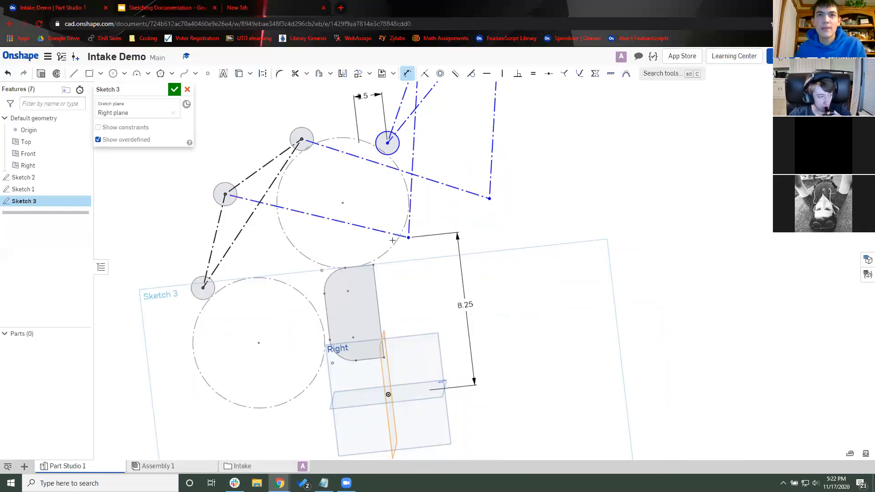
# Step: Dimension the lower pivot's horizontal offset from the origin as 2 in
pyautogui.click(392, 216)
pyautogui.click(392, 216)
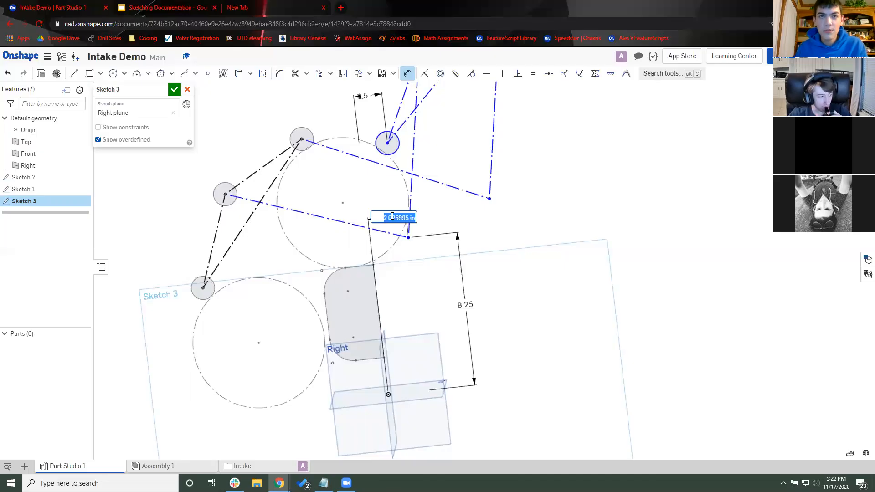
pyautogui.press('Return')
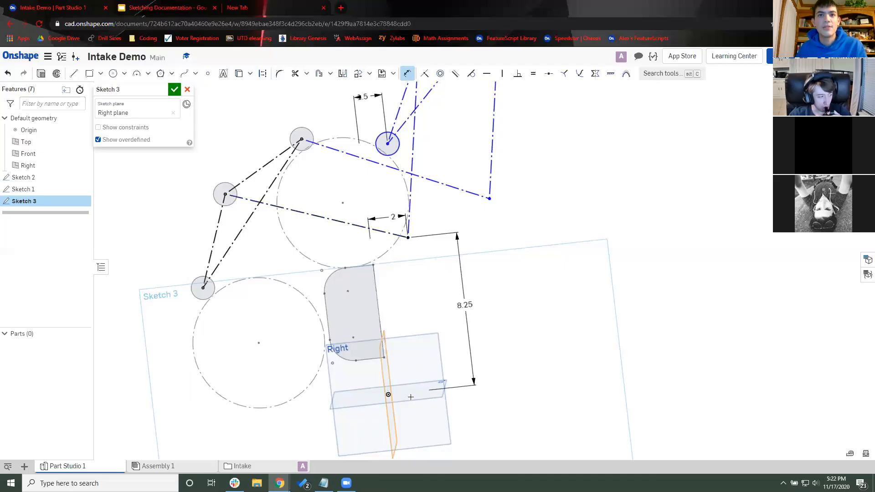
pyautogui.press('Escape')
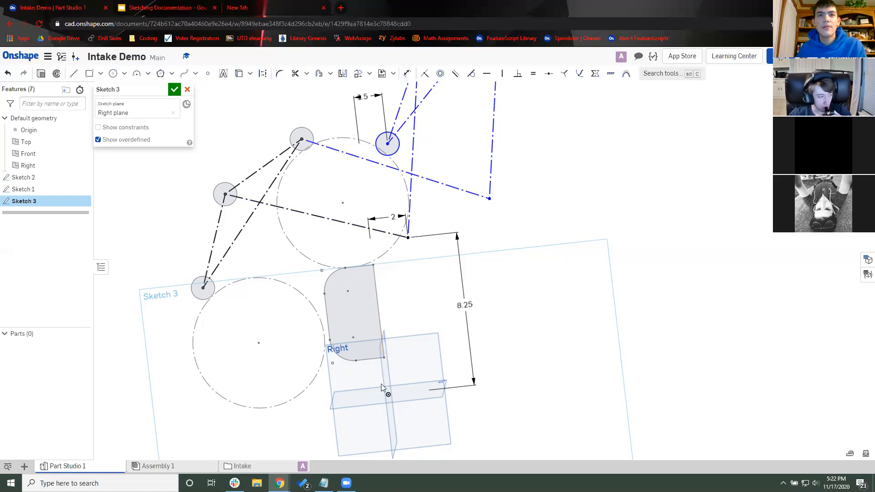
# Step: Dimension the upper pivot's vertical height above the origin as 9.75 in
pyautogui.moveTo(425, 334); pyautogui.dragTo(422, 352, button='middle')
pyautogui.scroll(-2, 461, 263)
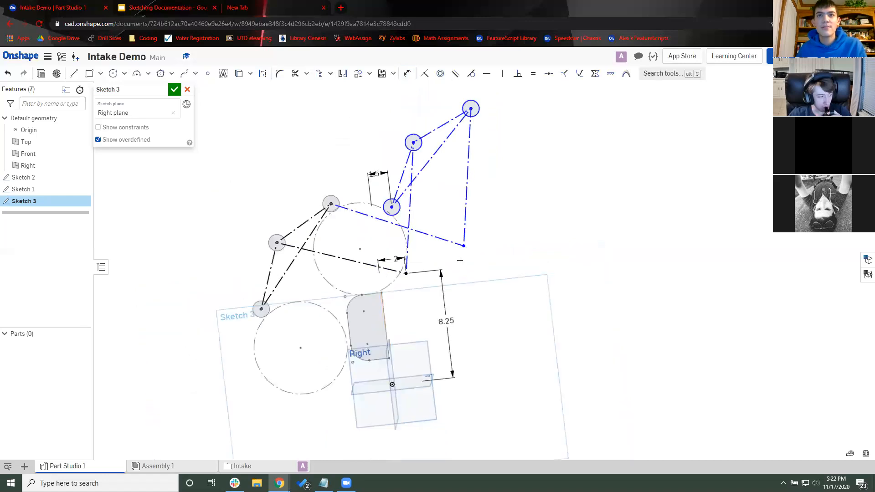
pyautogui.moveTo(406, 389); pyautogui.dragTo(399, 401, button='middle')
pyautogui.press('d')
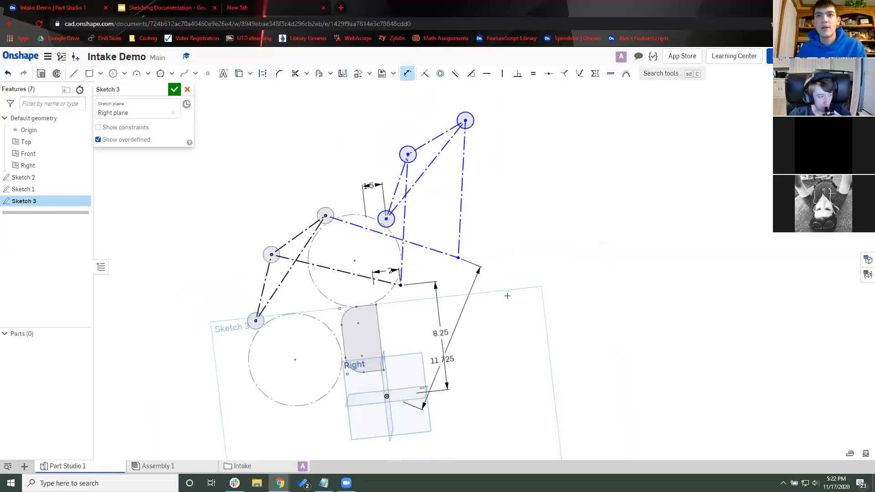
pyautogui.click(507, 296)
pyautogui.write('9.75')
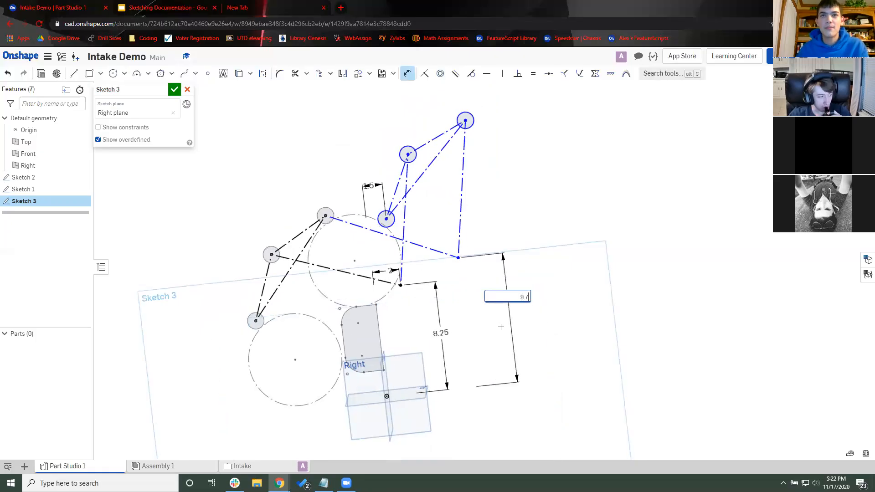
pyautogui.press('Return')
pyautogui.press('Escape')
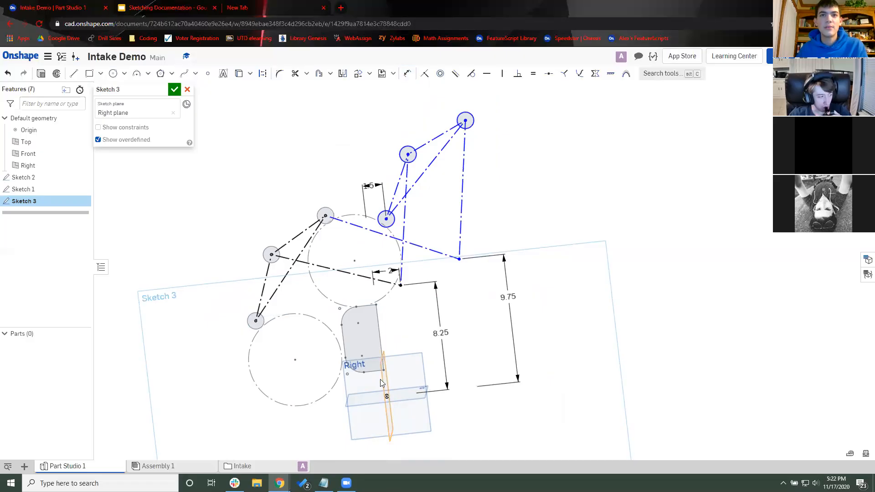
# Step: Dimension the upper pivot's horizontal offset from the origin as 6.5 in
pyautogui.press('u')
pyautogui.press('Escape')
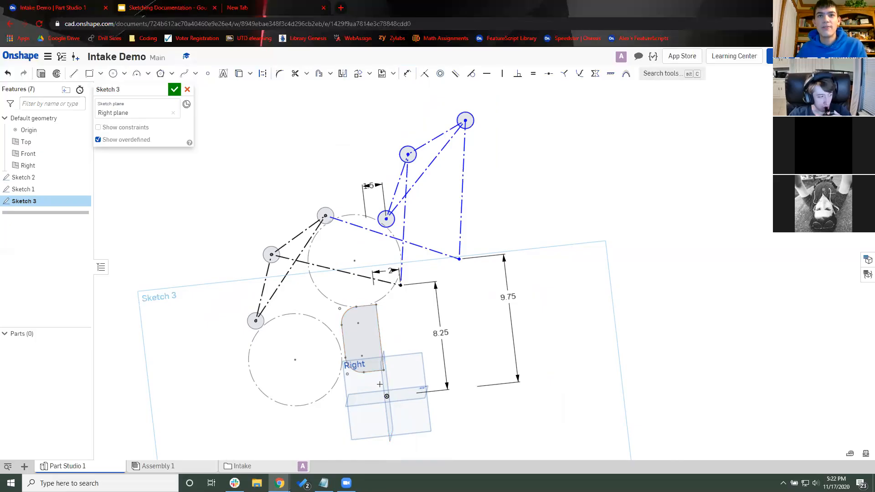
pyautogui.press('u')
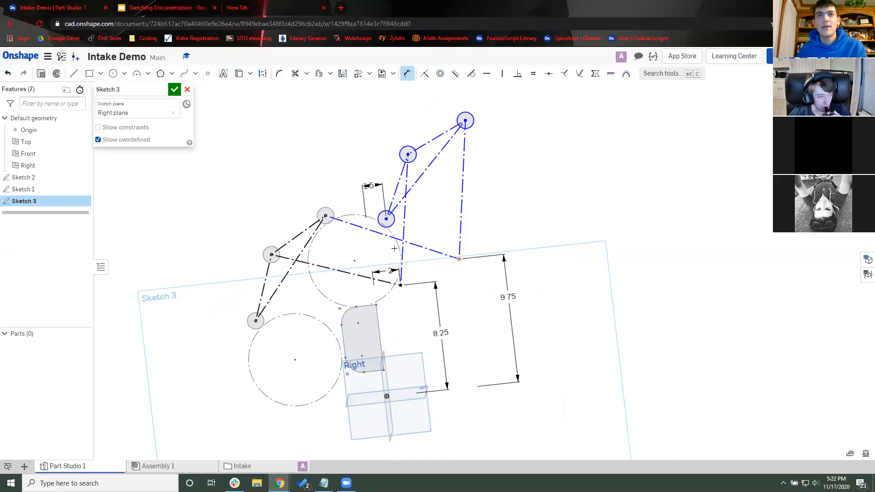
pyautogui.click(419, 234)
pyautogui.click(419, 229)
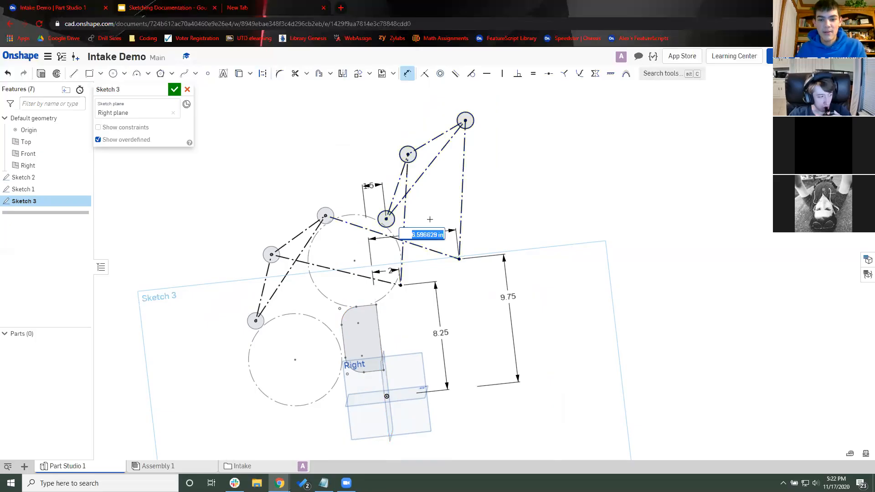
pyautogui.write('6.5')
pyautogui.press('Return')
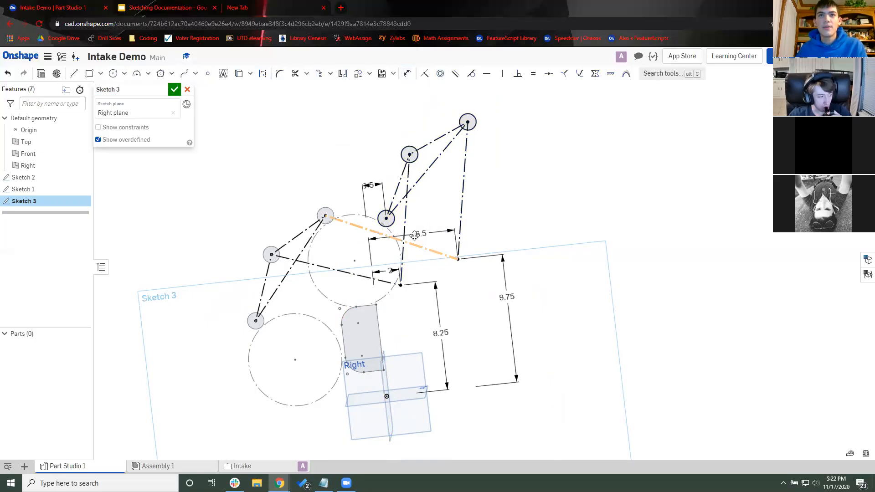
# Step: Examine the dimensioned linkage, its two pivots and both roller positions relative to the bumper and ball circles
pyautogui.moveTo(347, 355); pyautogui.dragTo(364, 353, button='right')
pyautogui.scroll(3, 383, 364)
pyautogui.scroll(-1, 401, 380)
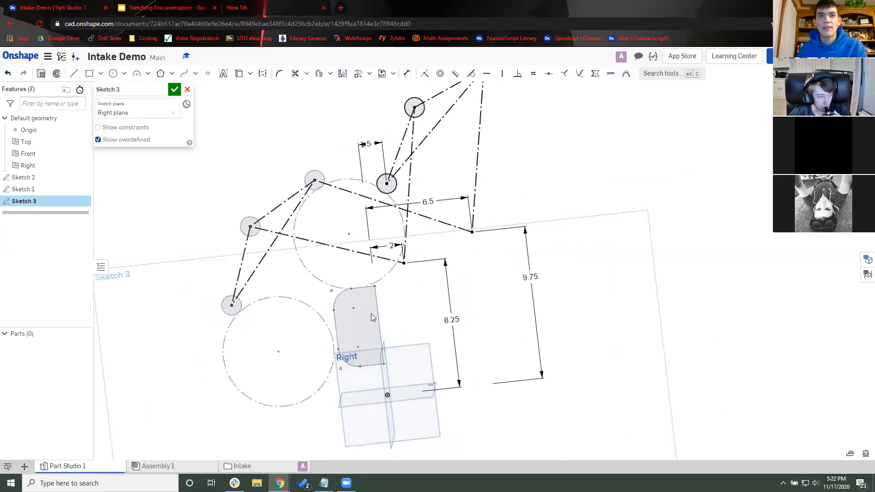
pyautogui.moveTo(363, 301); pyautogui.dragTo(359, 304, button='middle')
pyautogui.moveTo(385, 334)
pyautogui.mouseDown(button='middle')
pyautogui.moveTo(383, 369)
pyautogui.moveTo(407, 364)
pyautogui.mouseUp(button='middle')
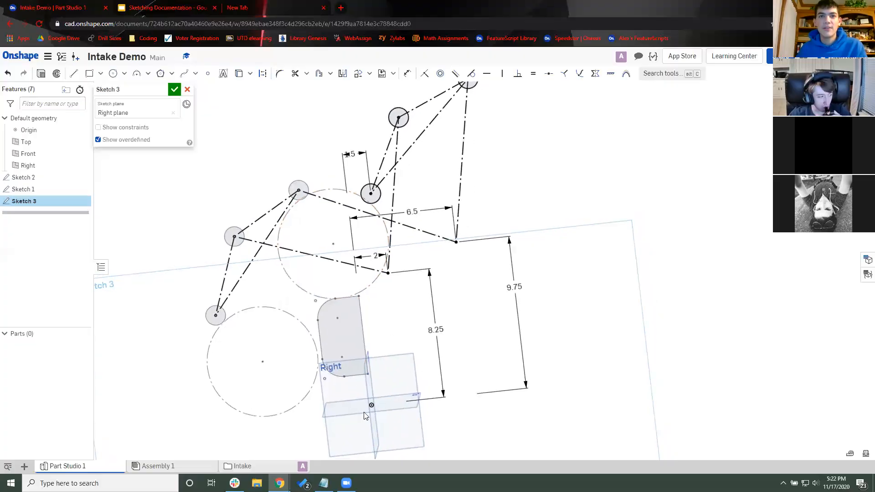
pyautogui.moveTo(397, 348)
pyautogui.mouseDown(button='right')
pyautogui.moveTo(399, 355)
pyautogui.moveTo(405, 330)
pyautogui.moveTo(379, 405)
pyautogui.mouseUp(button='right')
pyautogui.moveTo(382, 386); pyautogui.dragTo(405, 348, button='middle')
pyautogui.scroll(1, 395, 366)
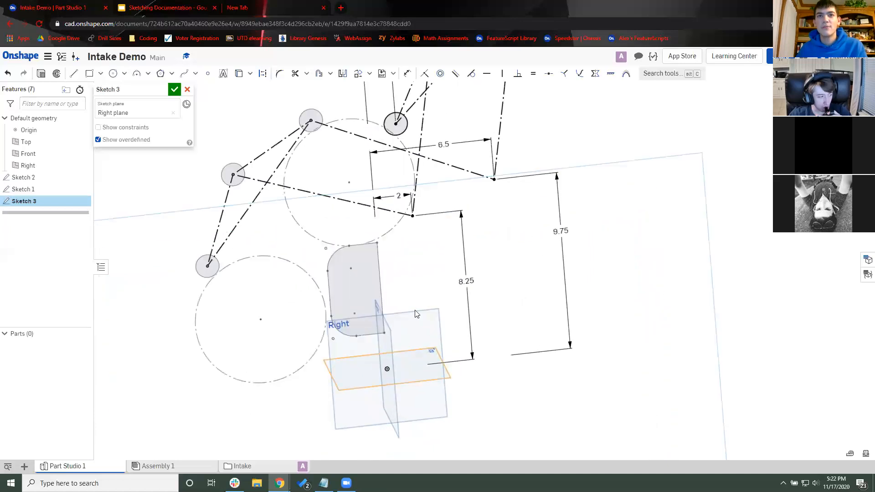
pyautogui.moveTo(427, 288); pyautogui.dragTo(426, 303, button='middle')
pyautogui.scroll(-1, 428, 306)
pyautogui.moveTo(430, 307); pyautogui.dragTo(412, 315, button='right')
pyautogui.moveTo(414, 314); pyautogui.dragTo(406, 311, button='middle')
pyautogui.moveTo(406, 310); pyautogui.dragTo(382, 361, button='right')
pyautogui.scroll(2, 381, 364)
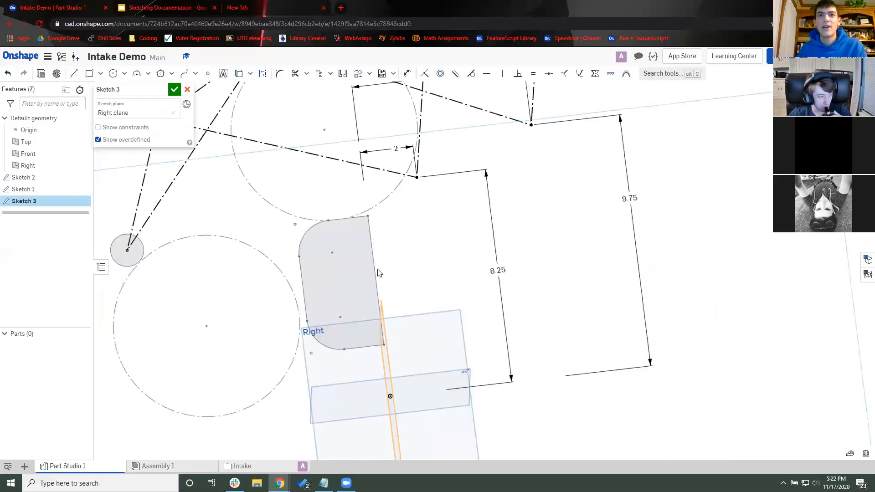
pyautogui.scroll(-1, 392, 360)
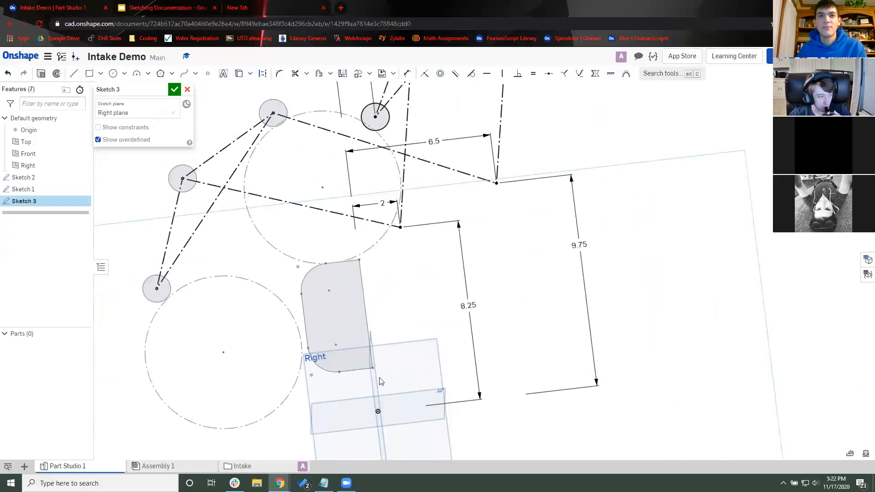
pyautogui.scroll(-1, 379, 378)
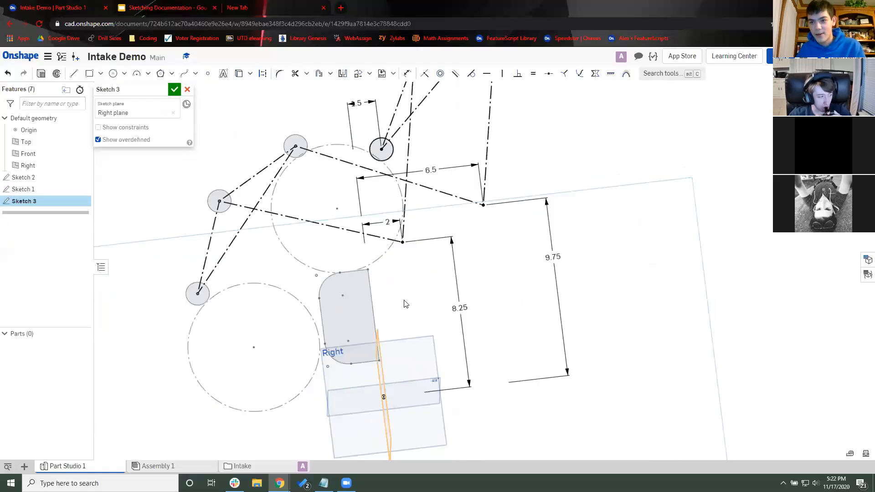
pyautogui.scroll(-1, 404, 305)
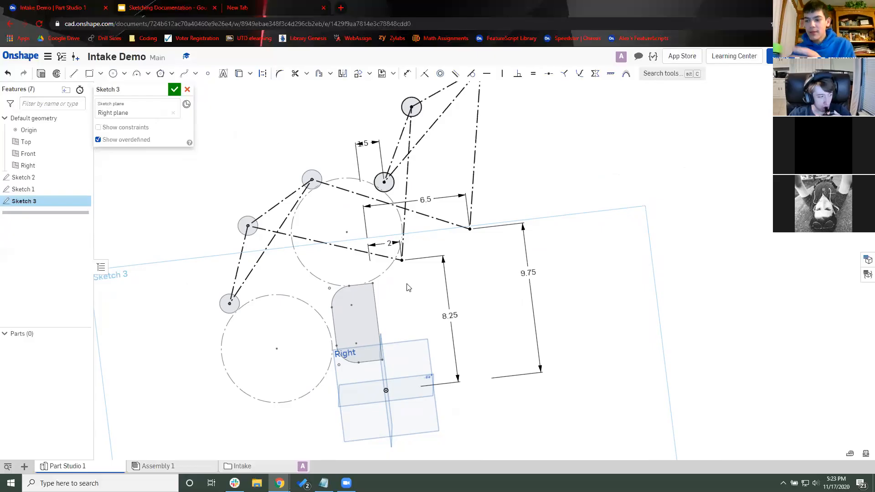
pyautogui.moveTo(409, 233)
pyautogui.mouseDown(button='right')
pyautogui.moveTo(449, 258)
pyautogui.moveTo(460, 297)
pyautogui.moveTo(434, 301)
pyautogui.moveTo(440, 290)
pyautogui.moveTo(432, 289)
pyautogui.moveTo(424, 316)
pyautogui.moveTo(356, 346)
pyautogui.moveTo(370, 345)
pyautogui.moveTo(462, 169)
pyautogui.mouseUp(button='right')
pyautogui.moveTo(436, 292); pyautogui.dragTo(415, 271, button='right')
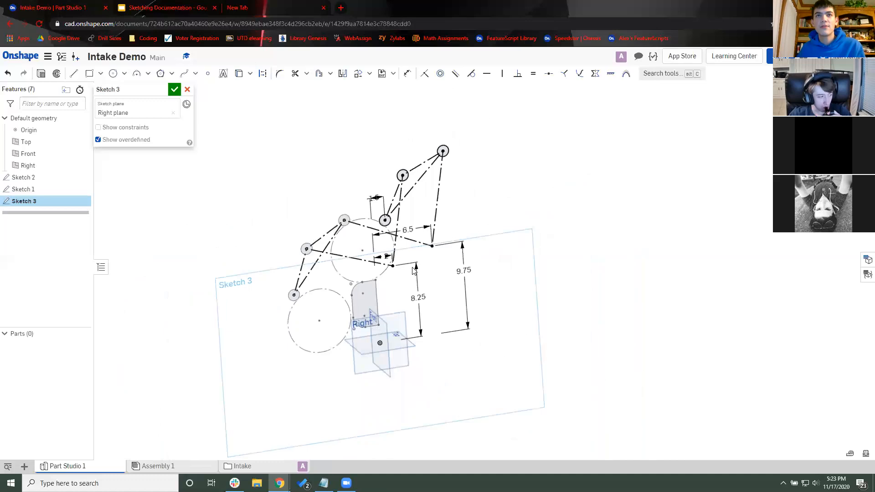
pyautogui.moveTo(388, 302); pyautogui.dragTo(391, 249, button='right')
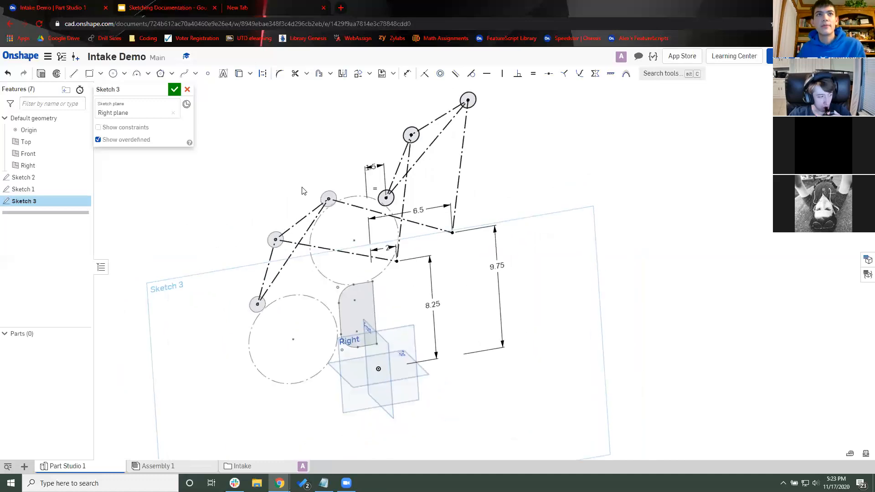
pyautogui.moveTo(312, 197); pyautogui.dragTo(241, 143, button='right')
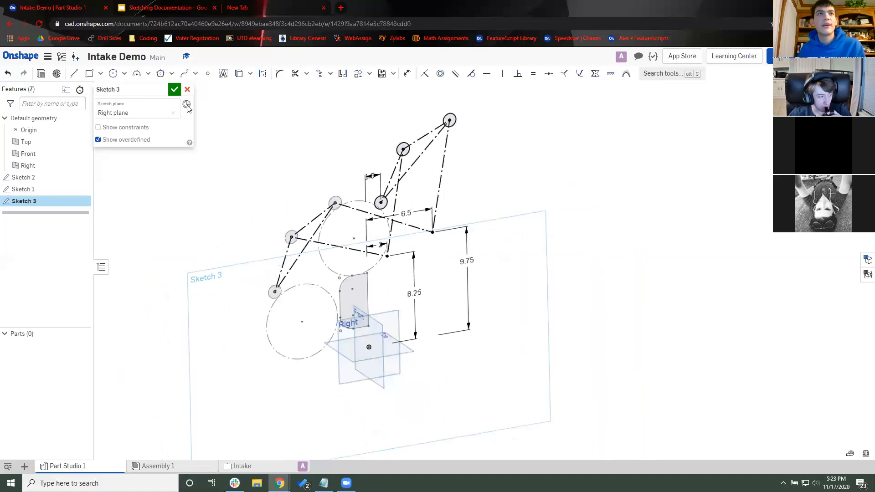
# Step: Switch to the Sketching Documentation presentation to view the Design Reference slide, and return to the Onshape intake sketch
pyautogui.hotkey('ctrl', 'Tab')
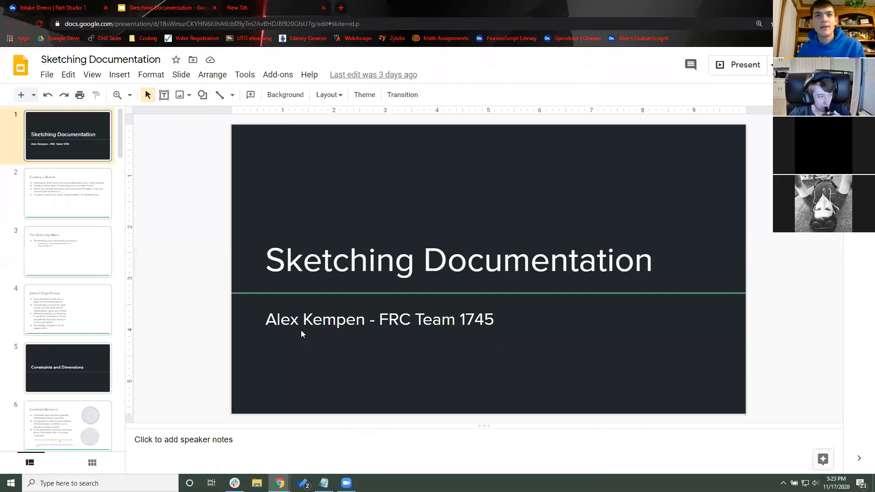
pyautogui.hotkey('alt', 'Tab')
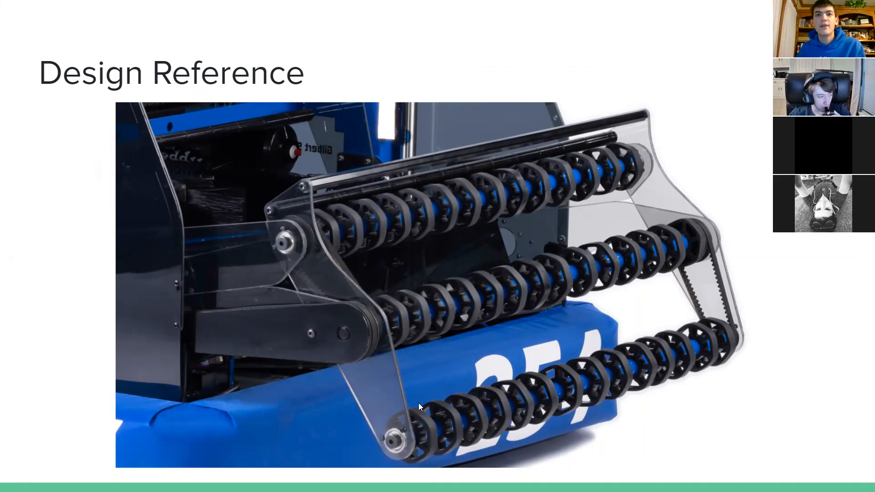
pyautogui.hotkey('ctrl', 'shift', 'Tab')
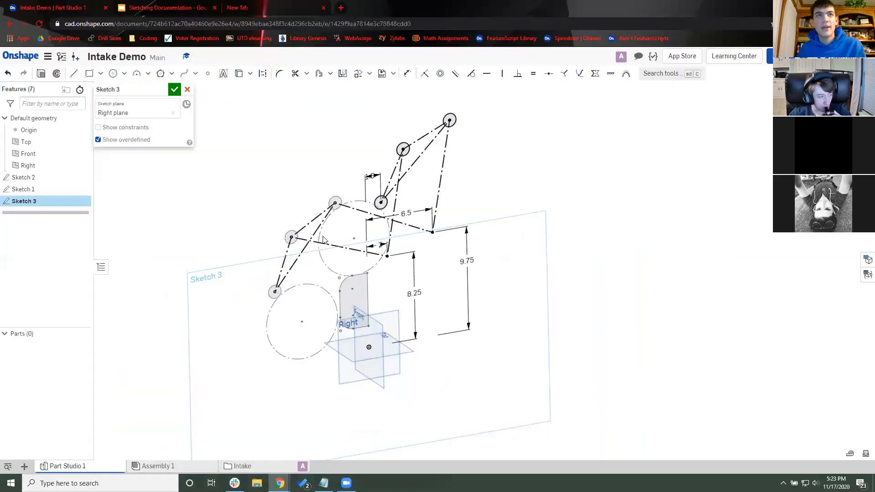
# Step: Finish editing the linkage sketch and look over the complete intake layout at an angle
pyautogui.scroll(-1, 274, 175)
pyautogui.scroll(3, 319, 228)
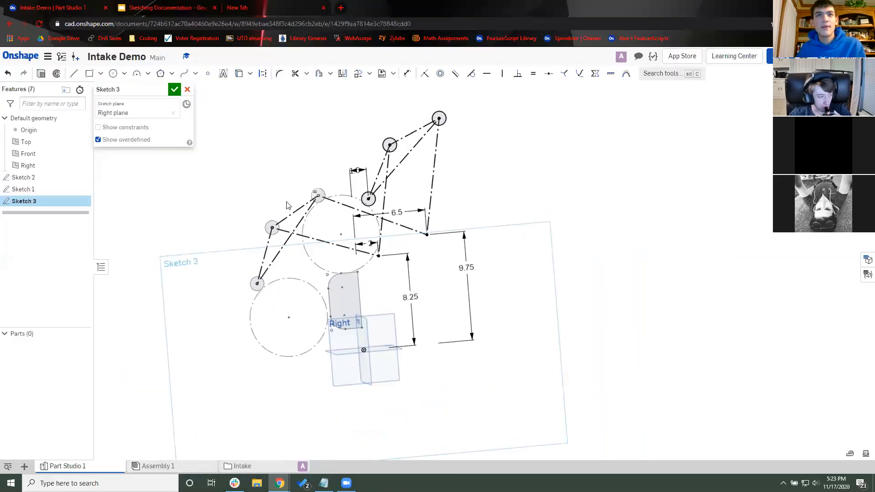
pyautogui.moveTo(472, 221)
pyautogui.mouseDown(button='middle')
pyautogui.moveTo(471, 258)
pyautogui.moveTo(442, 258)
pyautogui.mouseUp(button='middle')
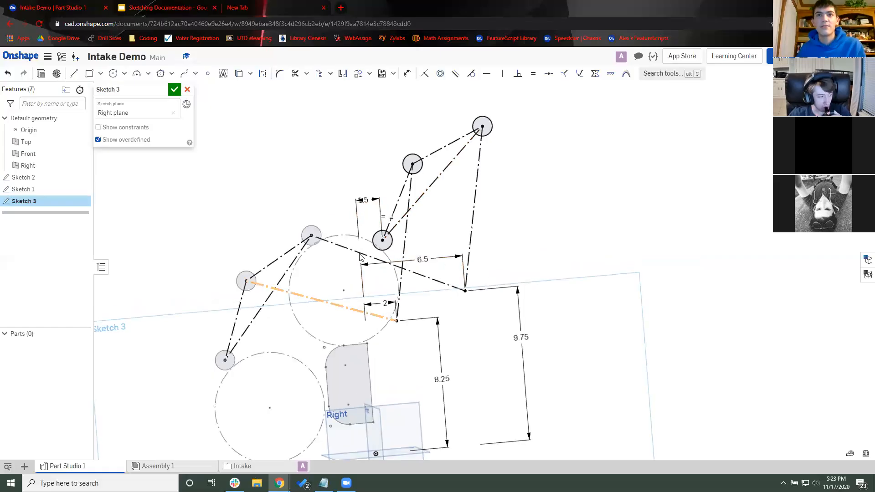
pyautogui.press('Escape')
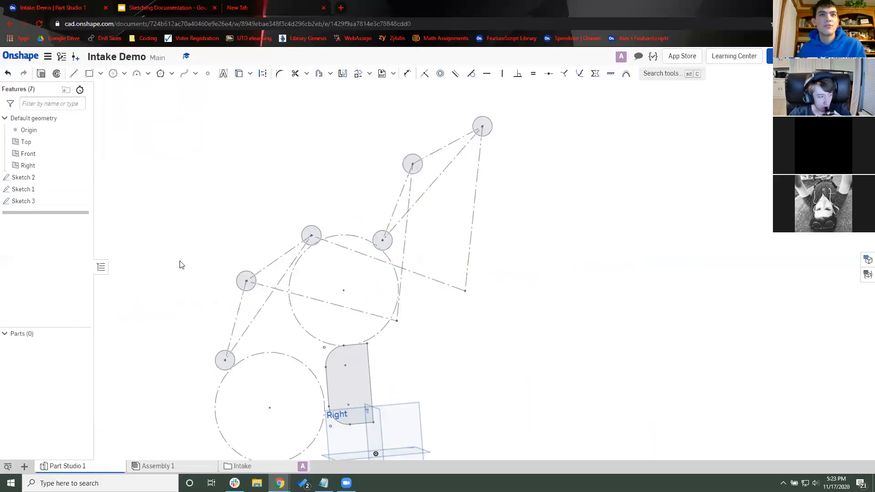
pyautogui.scroll(-3, 182, 265)
pyautogui.moveTo(185, 264); pyautogui.dragTo(227, 216, button='right')
pyautogui.moveTo(195, 268); pyautogui.dragTo(228, 229, button='middle')
pyautogui.moveTo(209, 185)
pyautogui.mouseDown(button='middle')
pyautogui.moveTo(211, 203)
pyautogui.moveTo(198, 214)
pyautogui.moveTo(227, 206)
pyautogui.moveTo(256, 168)
pyautogui.mouseUp(button='middle')
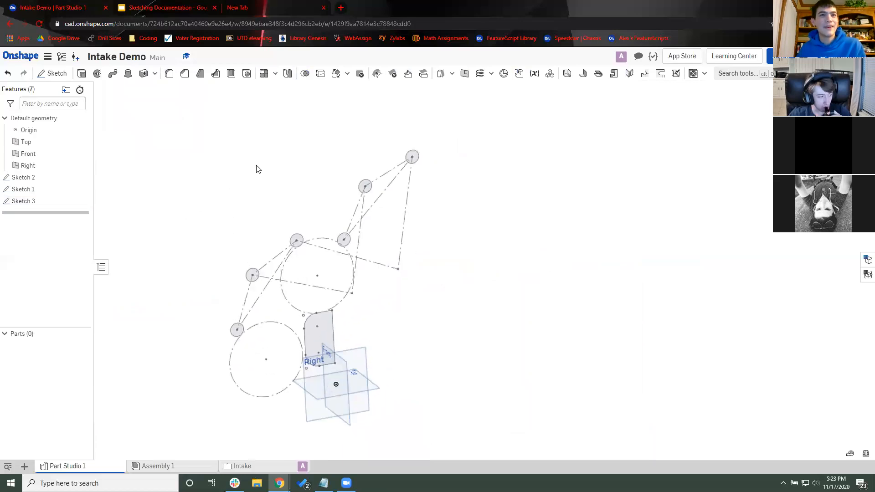
pyautogui.moveTo(464, 121); pyautogui.dragTo(586, 129, button='right')
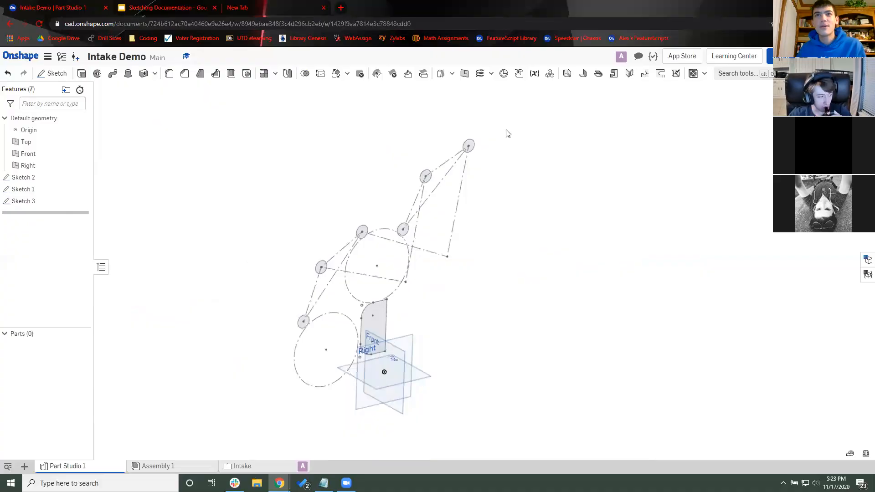
# Step: Create a plane offset 1 in from the Right plane
pyautogui.click(465, 76)
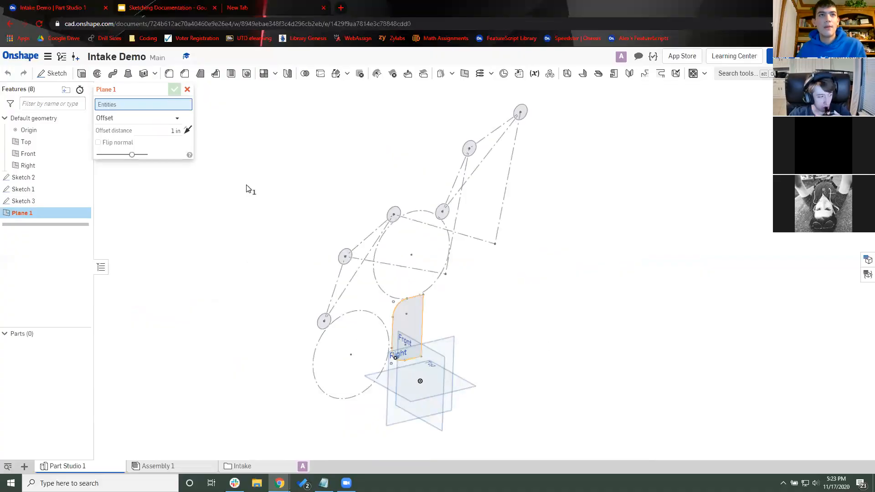
pyautogui.click(36, 166)
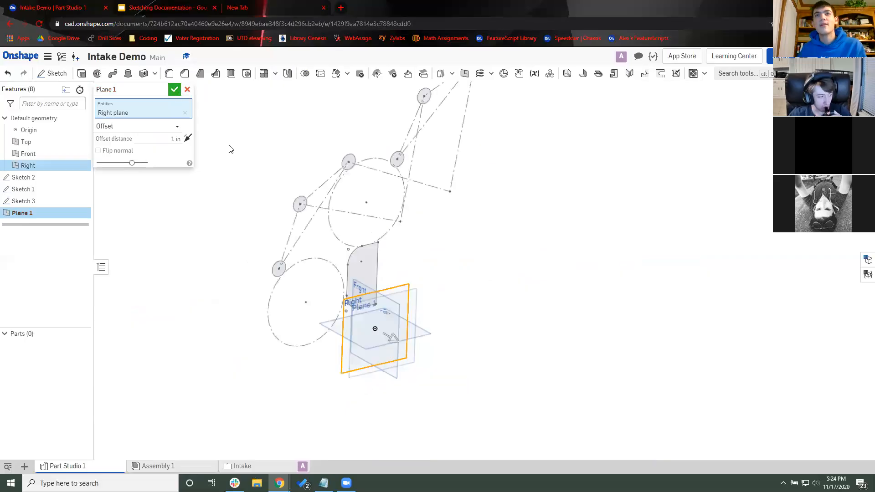
pyautogui.press('Return')
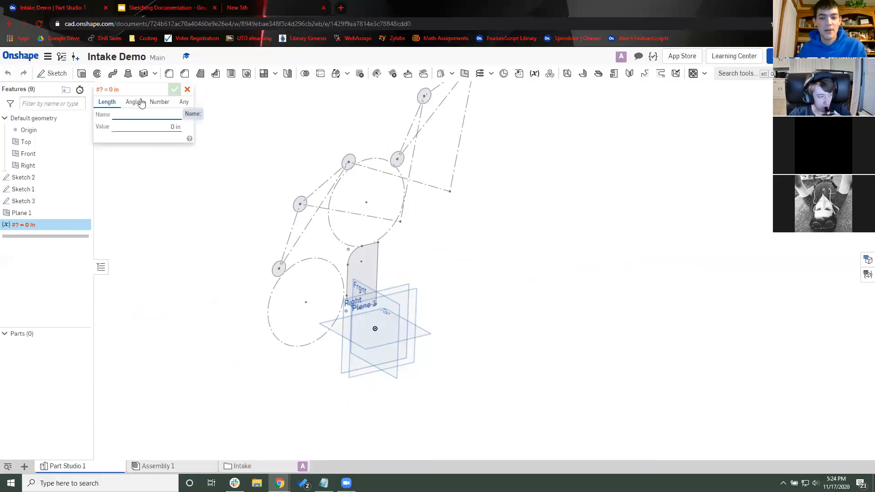
# Step: Create an IntakeWidth variable of type Any with the value 25 and move it above all sketches in the feature order
pyautogui.write('IntakeWidth')
pyautogui.click(183, 102)
pyautogui.click(143, 129)
pyautogui.write('25')
pyautogui.press('Return')
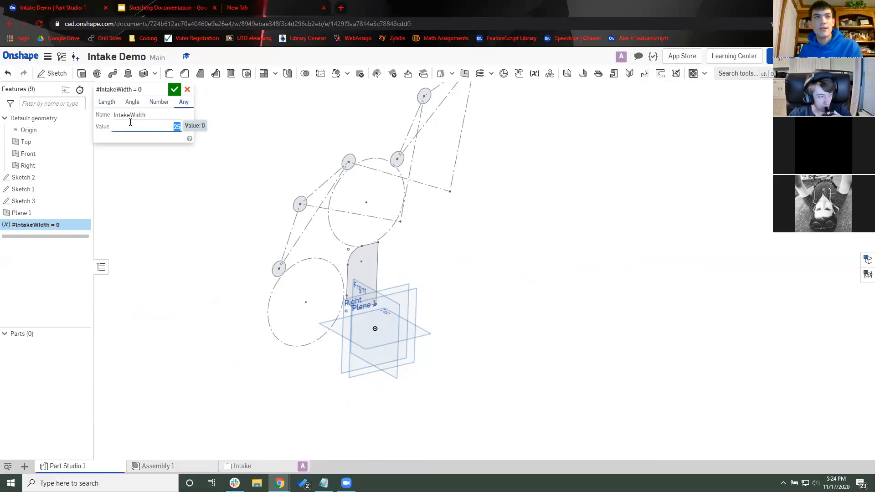
pyautogui.click(175, 90)
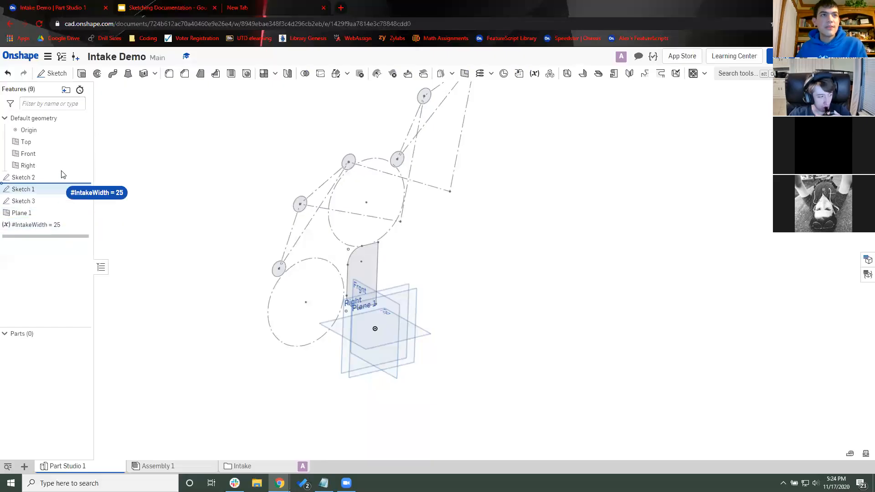
pyautogui.moveTo(32, 225); pyautogui.dragTo(54, 178)
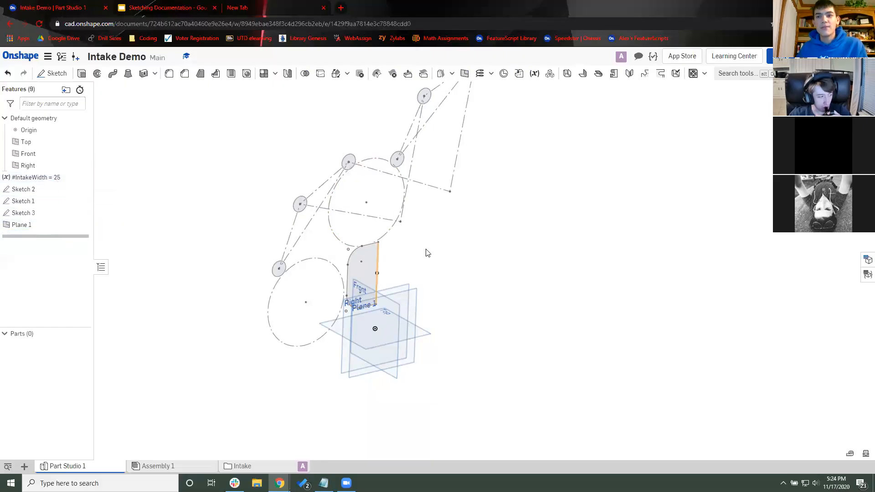
# Step: Change the IntakeWidth variable to the Number type, keeping its value at 25
pyautogui.doubleClick(31, 179)
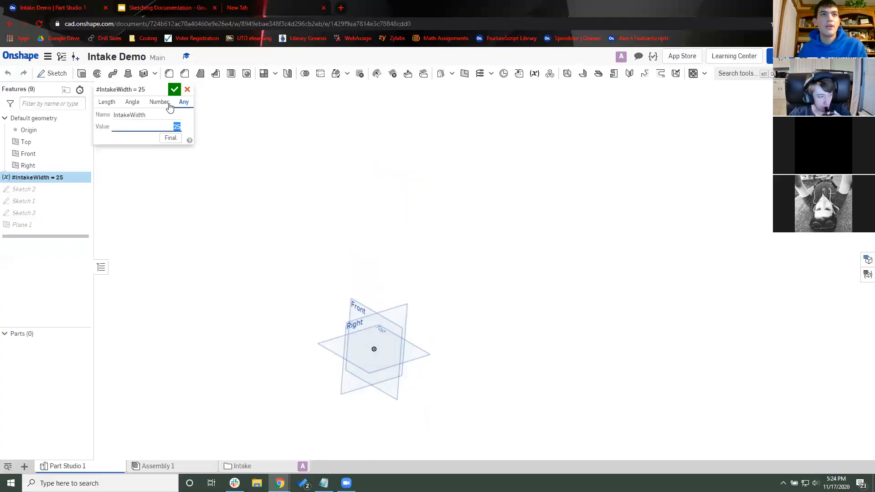
pyautogui.click(168, 104)
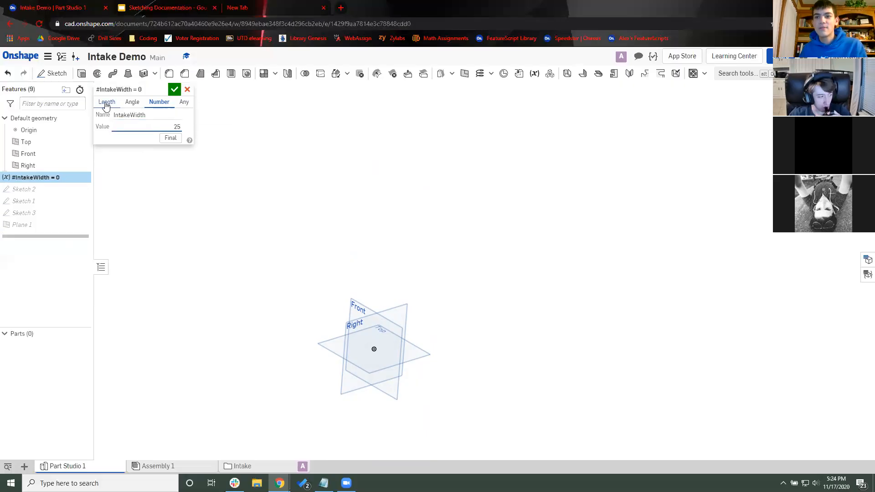
pyautogui.click(176, 91)
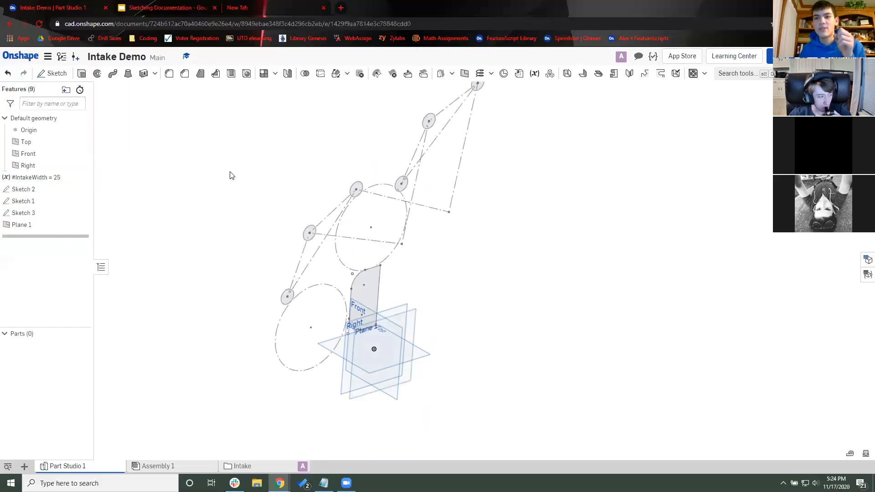
pyautogui.scroll(-2, 212, 193)
pyautogui.scroll(-3, 205, 187)
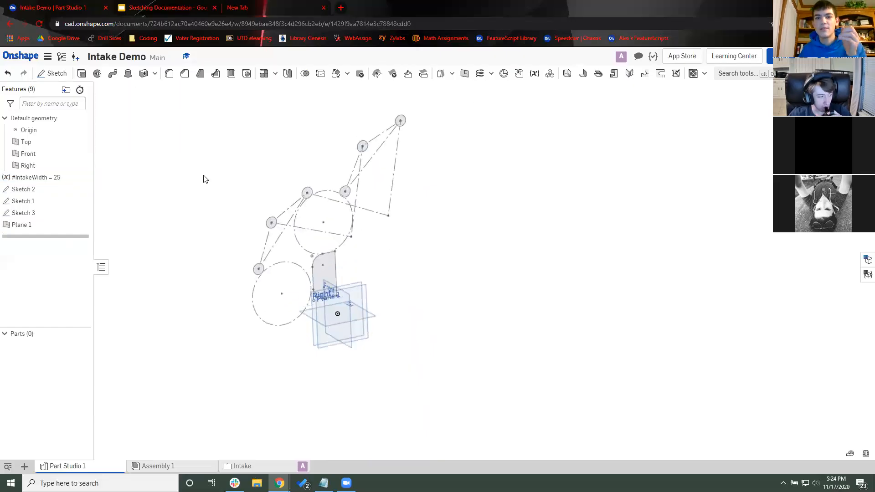
pyautogui.scroll(4, 208, 196)
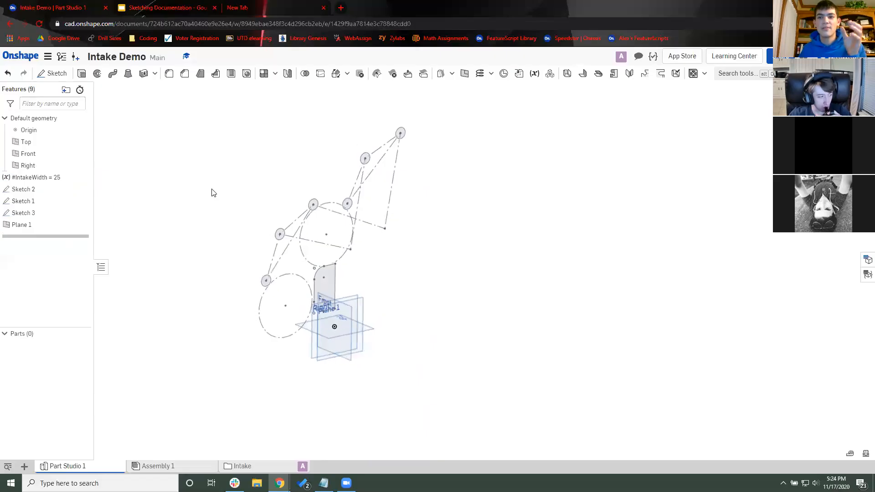
pyautogui.rightClick(208, 195)
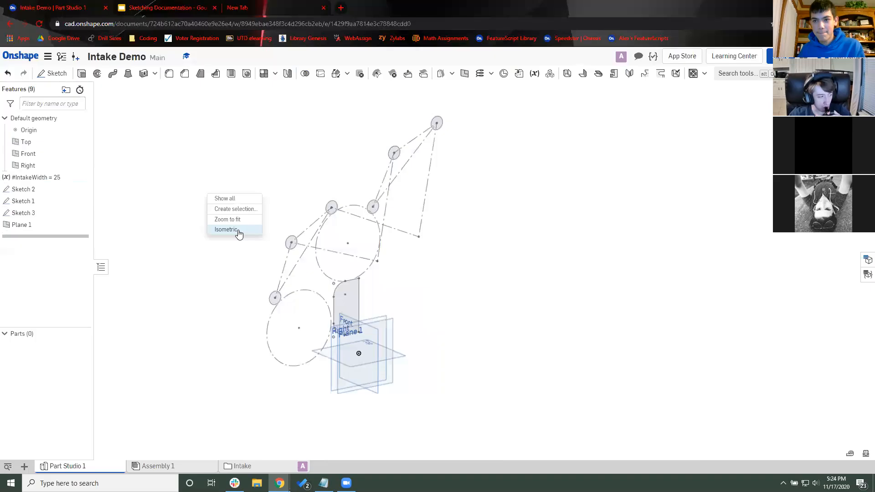
pyautogui.scroll(3, 235, 278)
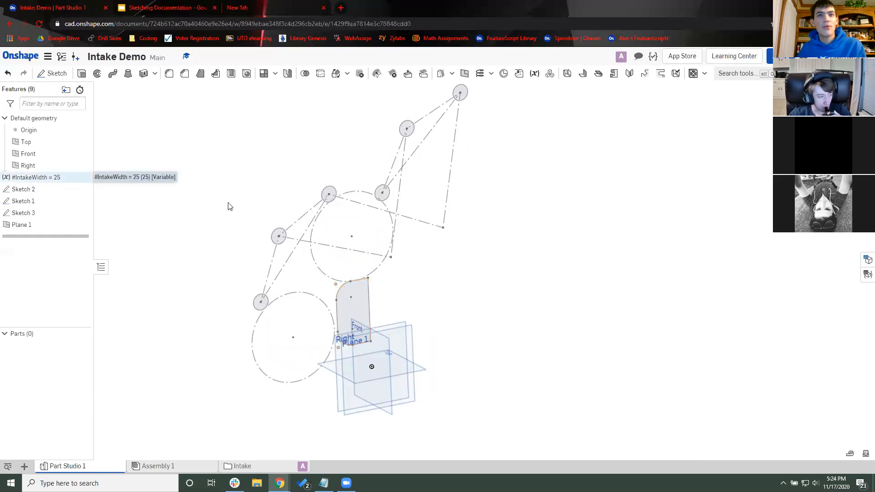
pyautogui.scroll(-2, 230, 215)
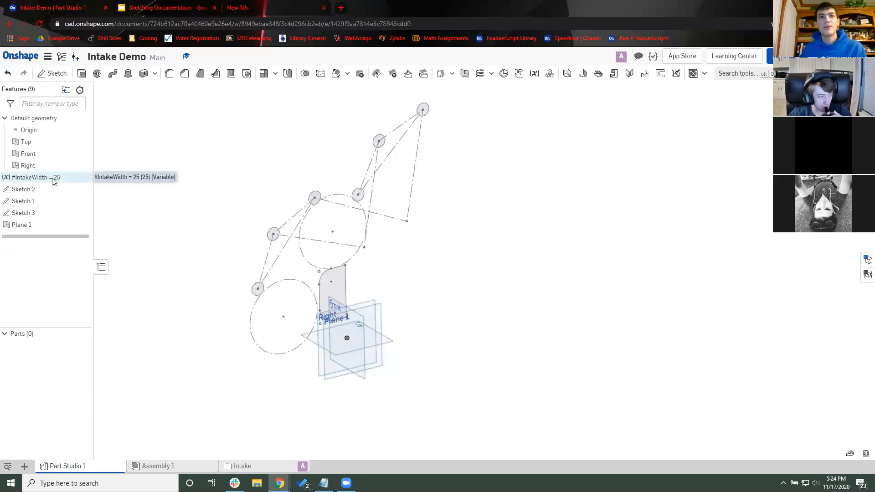
pyautogui.moveTo(179, 209); pyautogui.dragTo(172, 214, button='right')
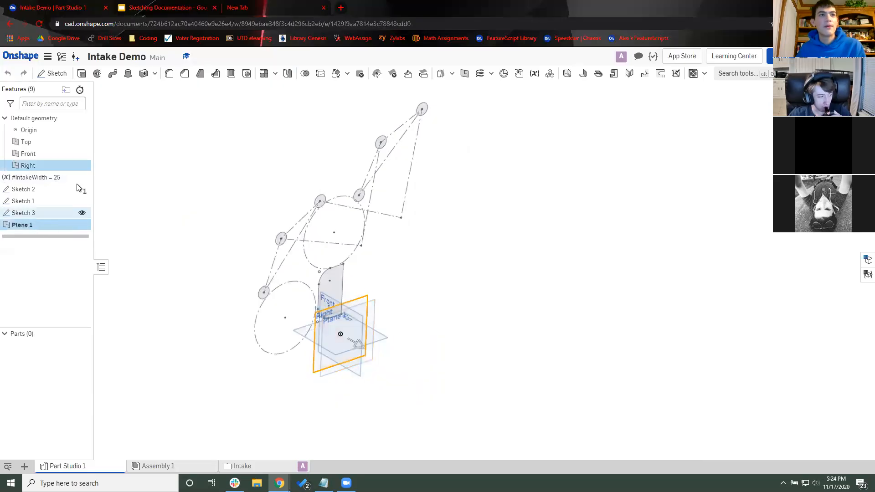
# Step: Set the offset distance of Plane 1 from the Right plane to #IntakeWidth/2
pyautogui.doubleClick(43, 225)
pyautogui.click(166, 141)
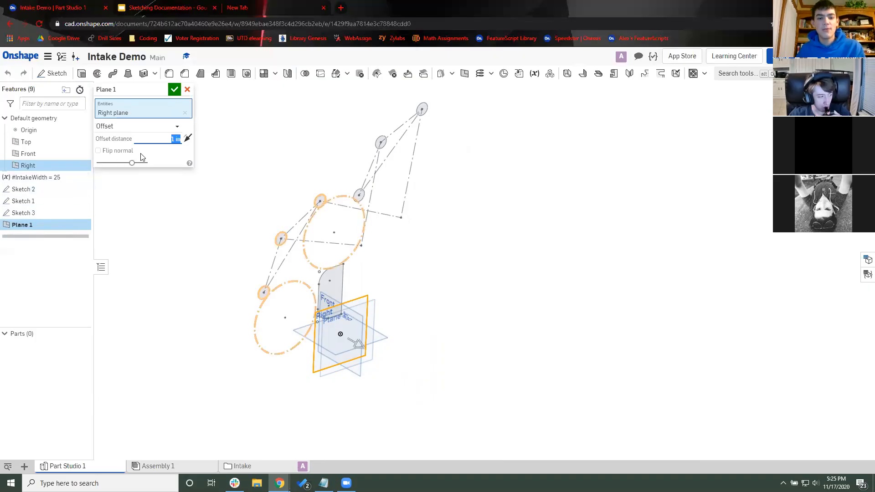
pyautogui.write('#IntakeWidth')
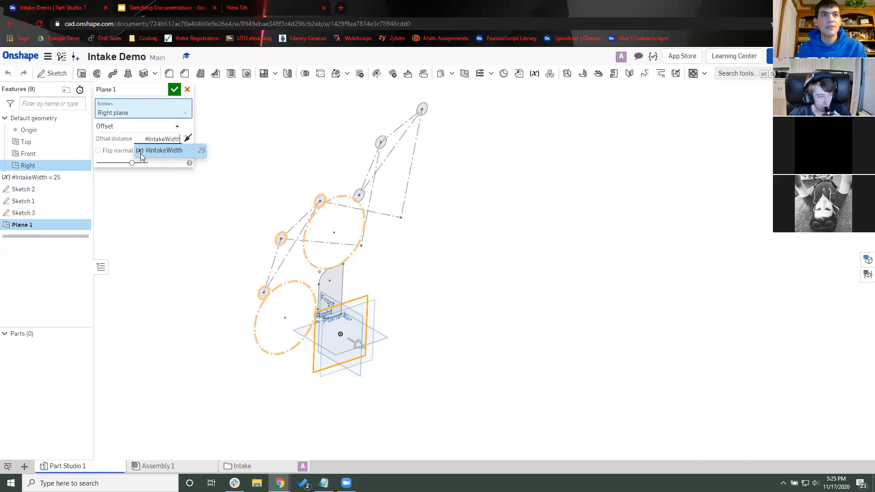
pyautogui.write('/2')
pyautogui.press('Return')
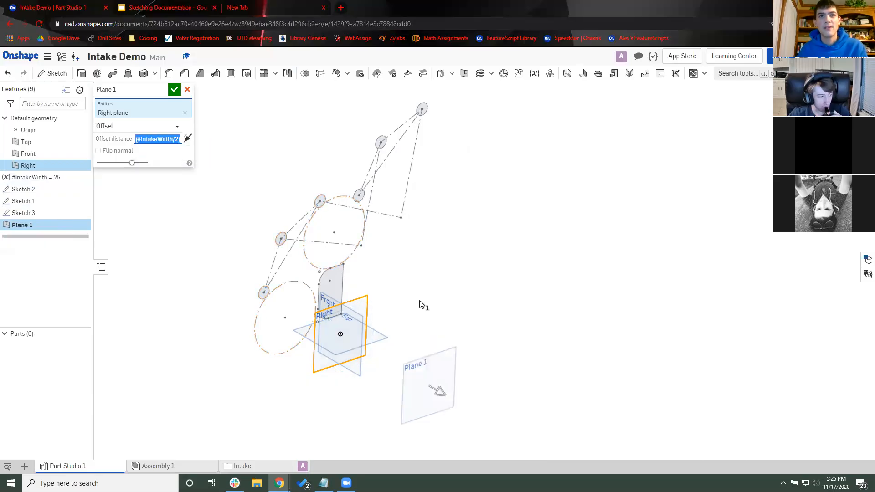
pyautogui.scroll(-1, 398, 296)
pyautogui.moveTo(396, 295); pyautogui.dragTo(385, 294, button='right')
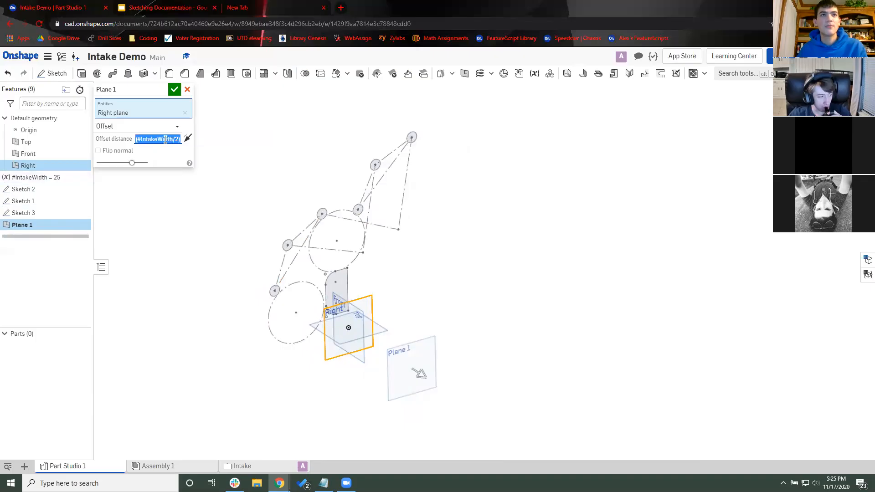
pyautogui.click(175, 89)
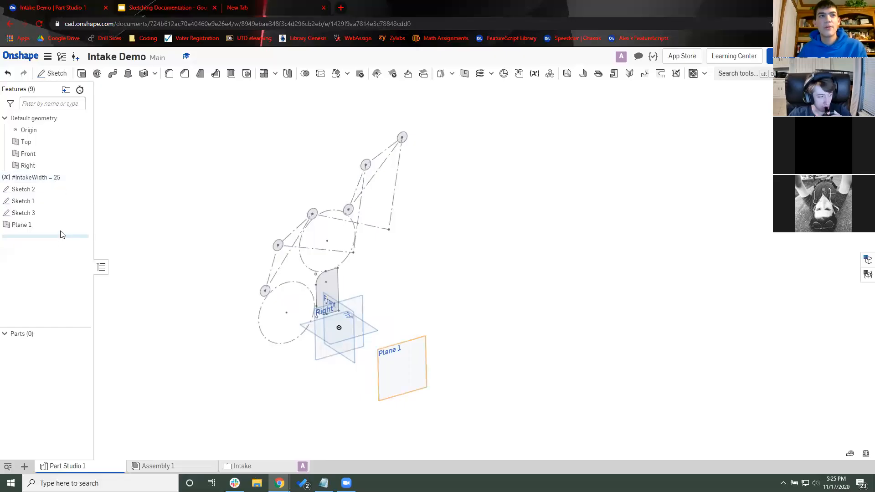
# Step: Move Plane 1 directly below the IntakeWidth variable, ahead of all sketches in the feature order
pyautogui.doubleClick(38, 202)
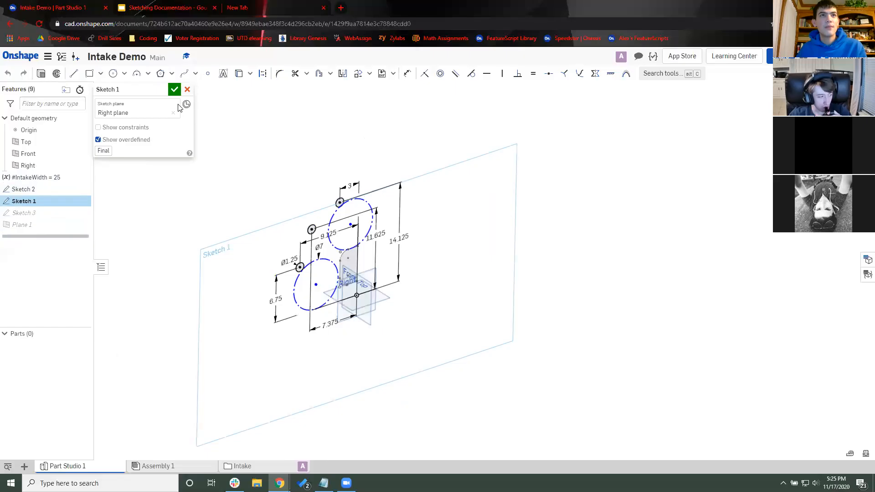
pyautogui.click(188, 90)
pyautogui.moveTo(45, 226); pyautogui.dragTo(41, 185)
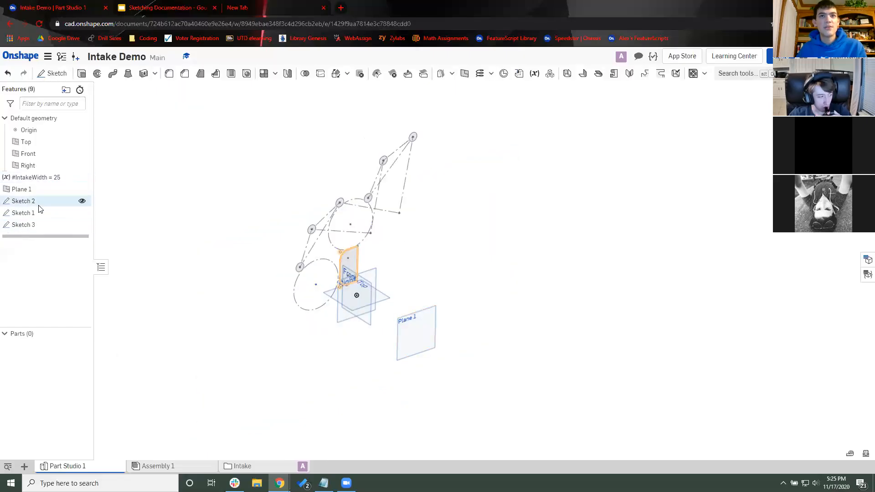
# Step: Open Sketch 1, with the rollers and pivot circles, for editing
pyautogui.doubleClick(26, 213)
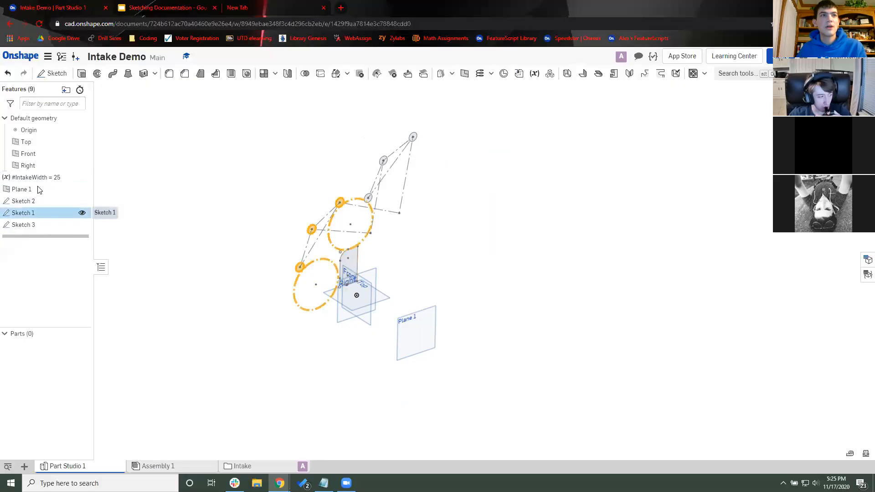
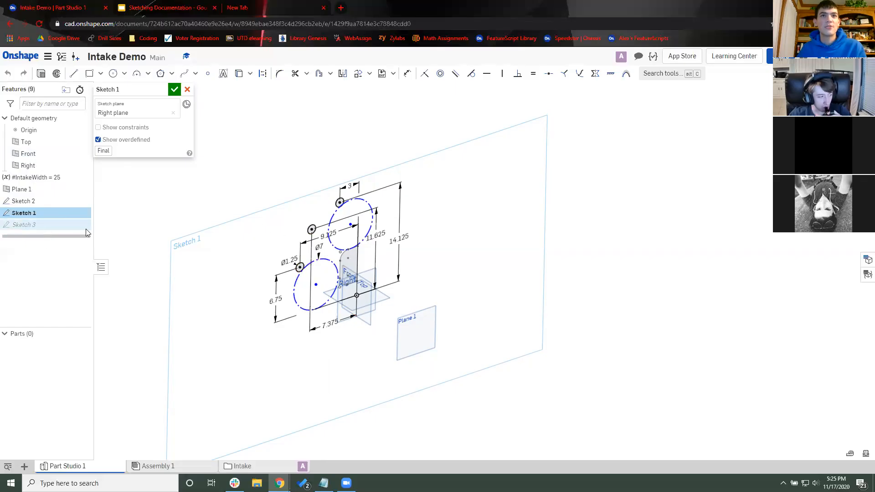
# Step: Move Sketch 1 from the Right plane onto Plane 1
pyautogui.click(175, 90)
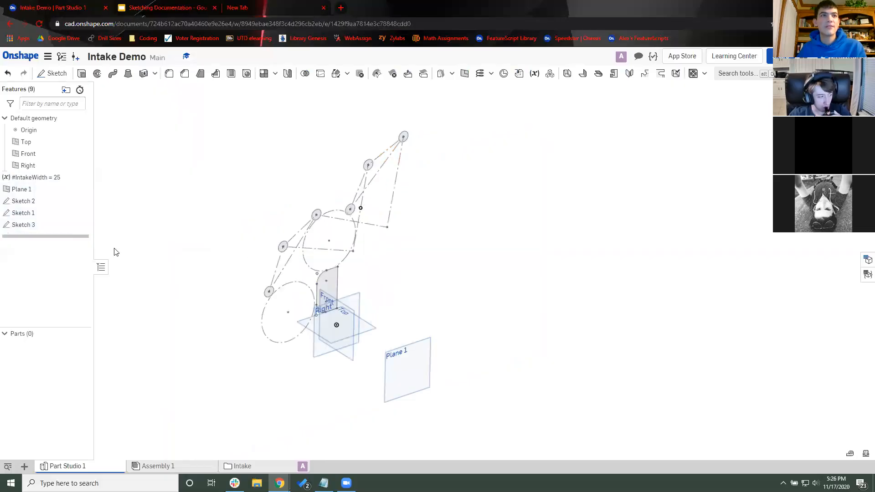
pyautogui.click(36, 214)
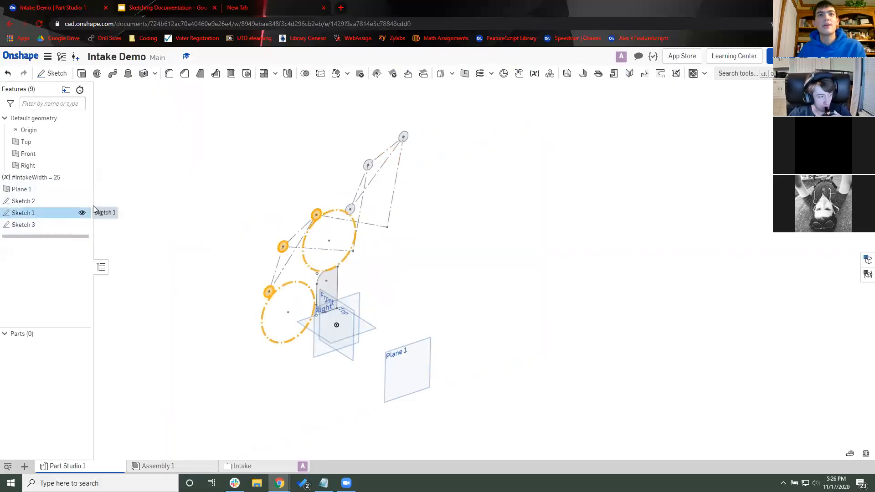
pyautogui.scroll(-2, 232, 201)
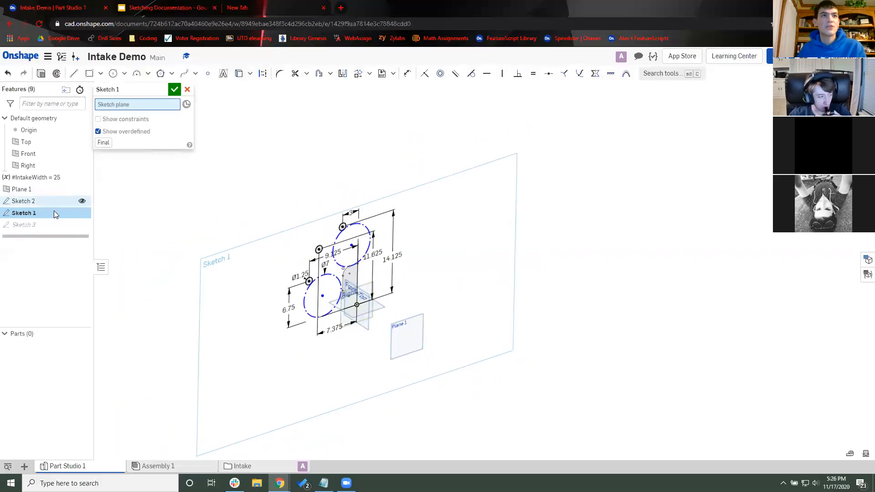
pyautogui.click(41, 191)
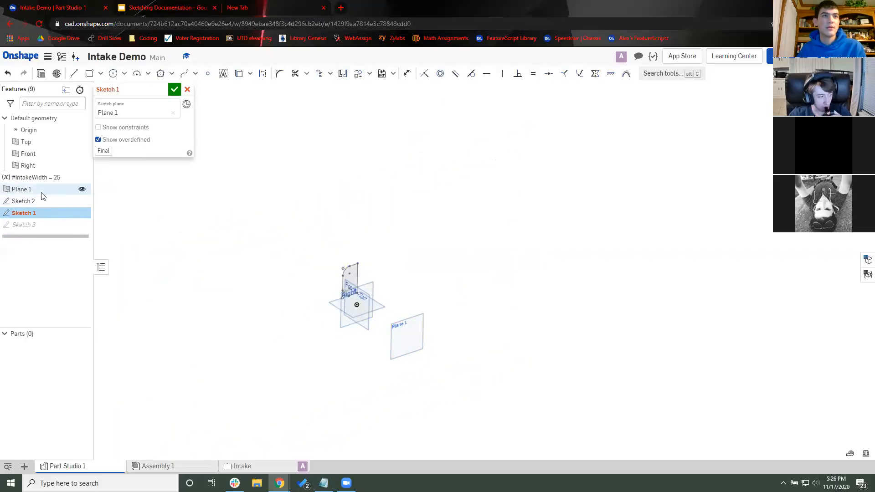
pyautogui.click(174, 90)
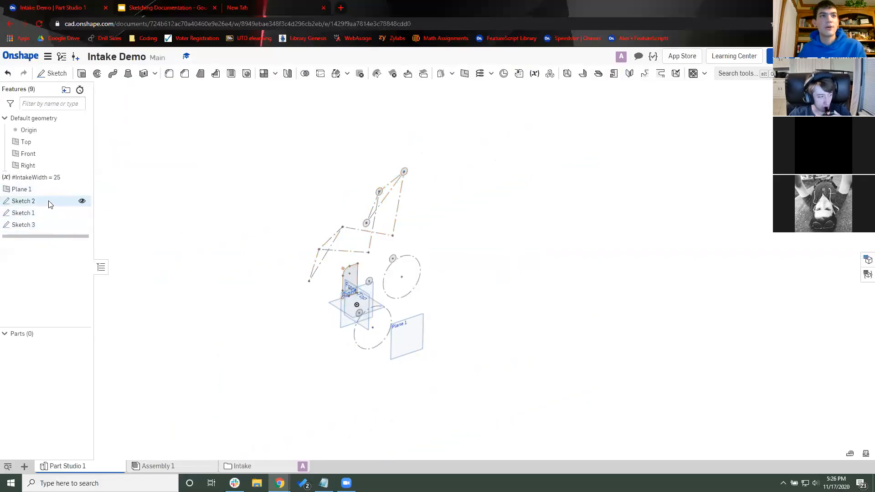
# Step: Set Plane 1 as the sketch plane of Sketch 3, the four-bar linkage layout
pyautogui.moveTo(50, 202); pyautogui.dragTo(27, 230)
pyautogui.doubleClick(27, 226)
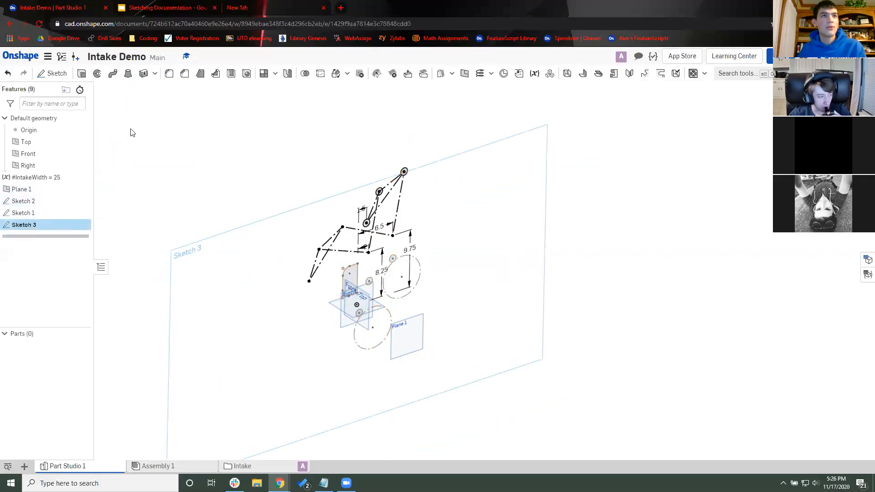
pyautogui.click(132, 112)
pyautogui.click(34, 189)
pyautogui.click(175, 90)
# Step: Start a new sketch on Plane 1
pyautogui.moveTo(356, 302)
pyautogui.mouseDown(button='right')
pyautogui.moveTo(477, 334)
pyautogui.moveTo(453, 310)
pyautogui.moveTo(464, 248)
pyautogui.mouseUp(button='right')
pyautogui.moveTo(410, 335); pyautogui.dragTo(390, 350, button='middle')
pyautogui.moveTo(236, 318); pyautogui.dragTo(172, 336, button='middle')
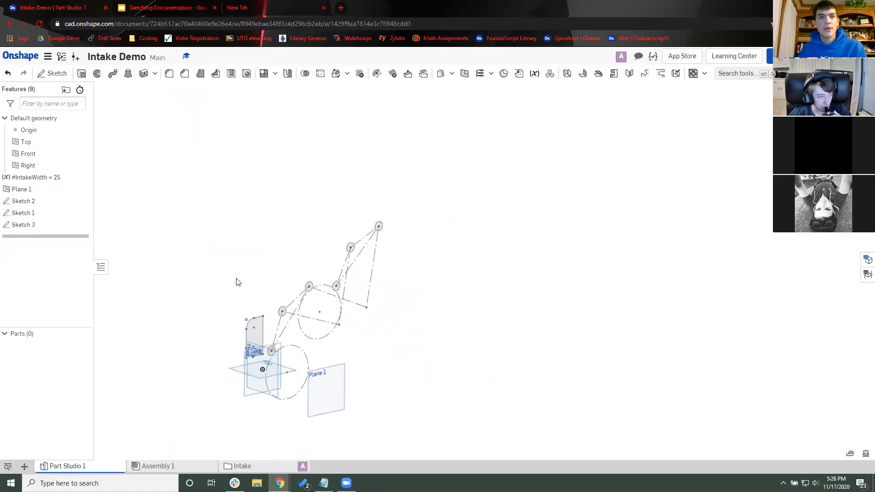
pyautogui.scroll(2, 227, 240)
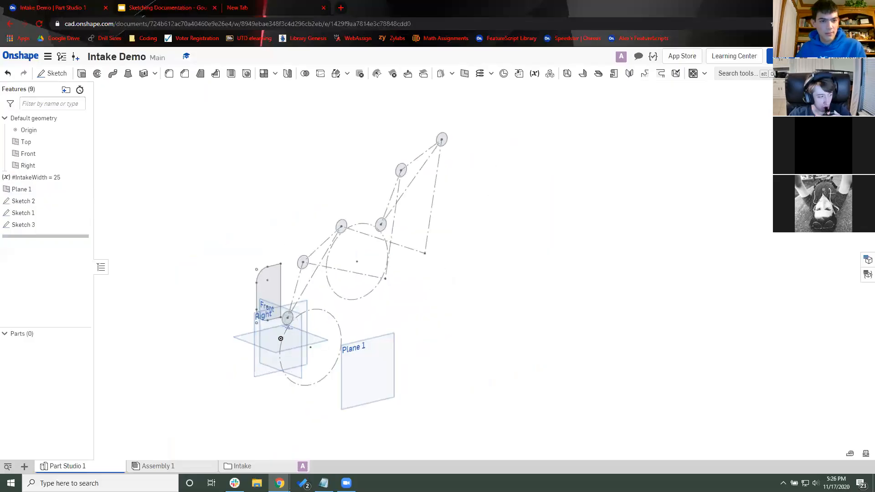
pyautogui.moveTo(198, 215)
pyautogui.mouseDown(button='right')
pyautogui.moveTo(195, 232)
pyautogui.moveTo(225, 217)
pyautogui.moveTo(236, 224)
pyautogui.moveTo(236, 215)
pyautogui.mouseUp(button='right')
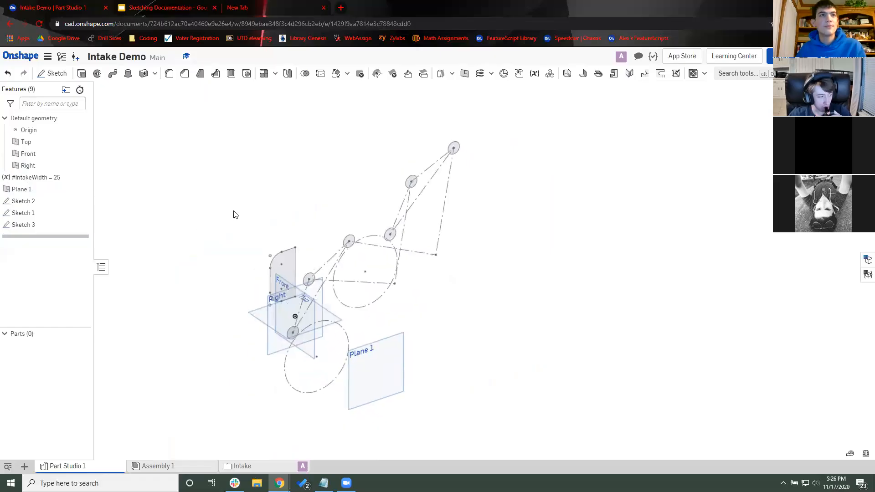
pyautogui.click(53, 74)
pyautogui.click(377, 345)
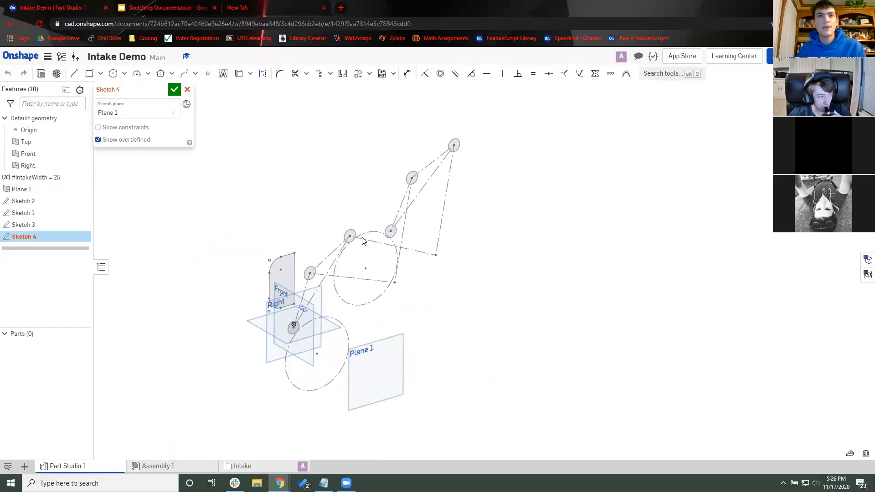
# Step: Draw a closed construction-line triangle from the centre of Sketch 1's topmost small circle, its far side about 1.9 long
pyautogui.scroll(4, 326, 197)
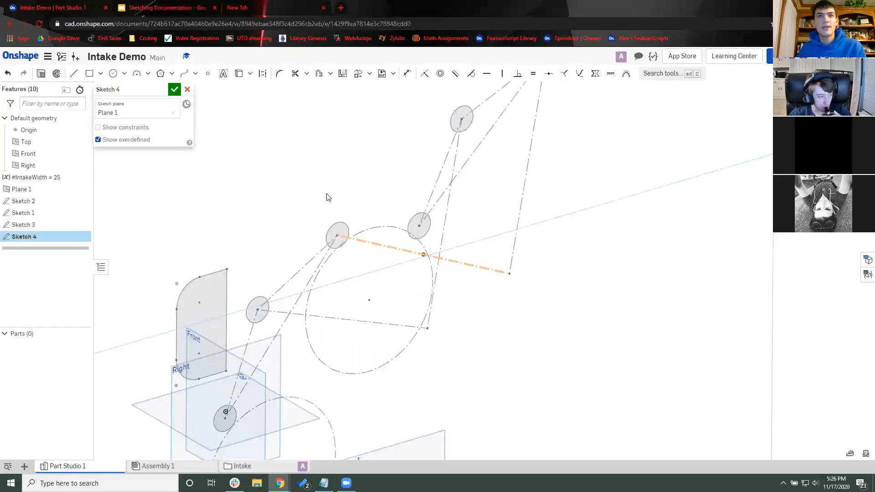
pyautogui.click(73, 73)
pyautogui.scroll(2, 309, 229)
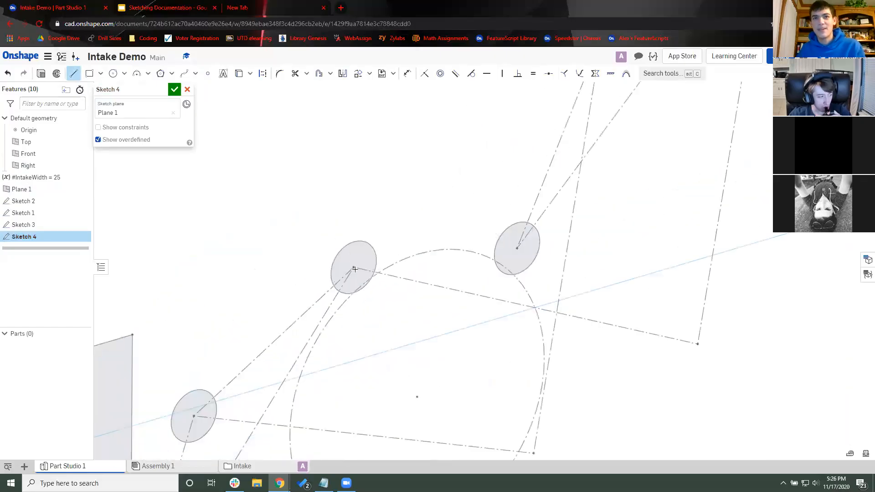
pyautogui.click(354, 267)
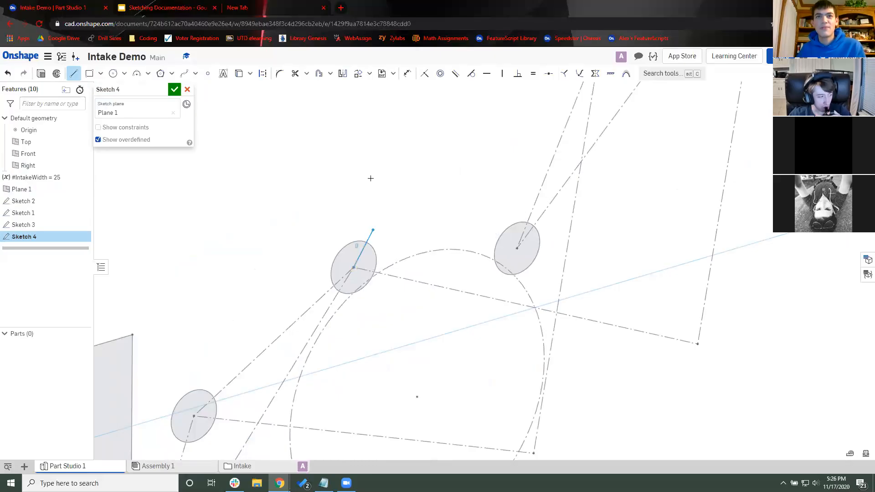
pyautogui.press('q')
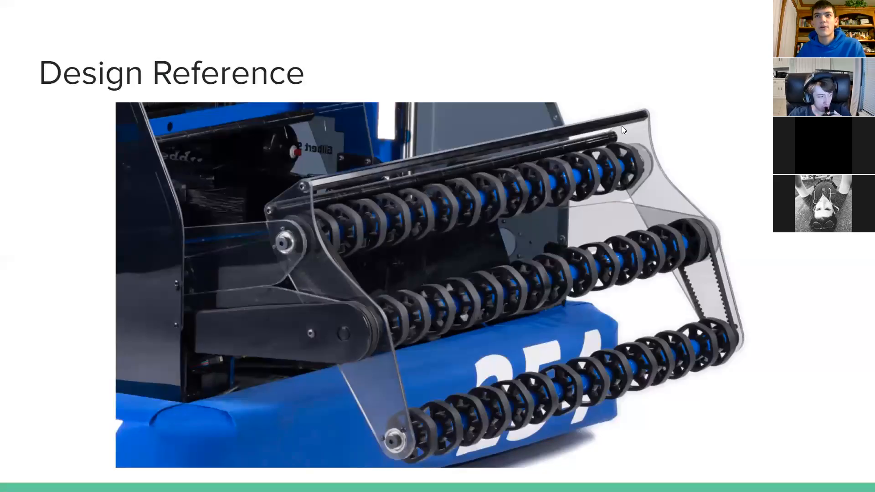
pyautogui.hotkey('alt', 'Tab')
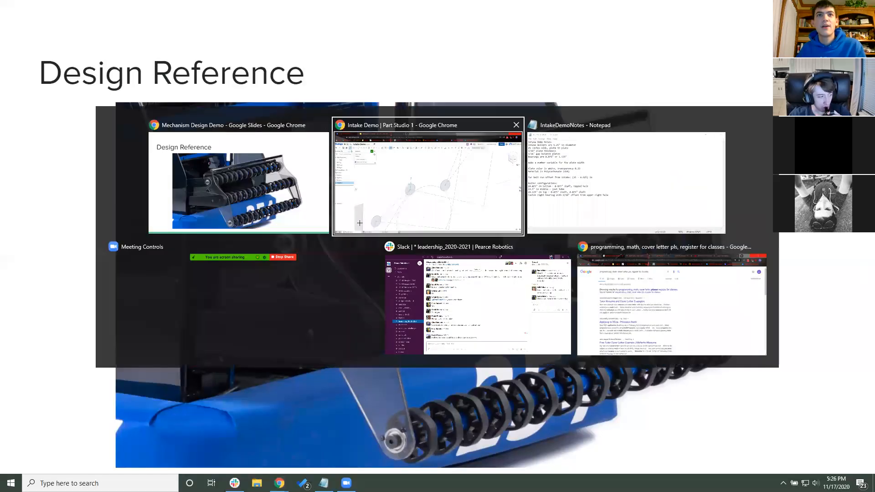
pyautogui.click(357, 203)
pyautogui.click(412, 239)
pyautogui.click(352, 269)
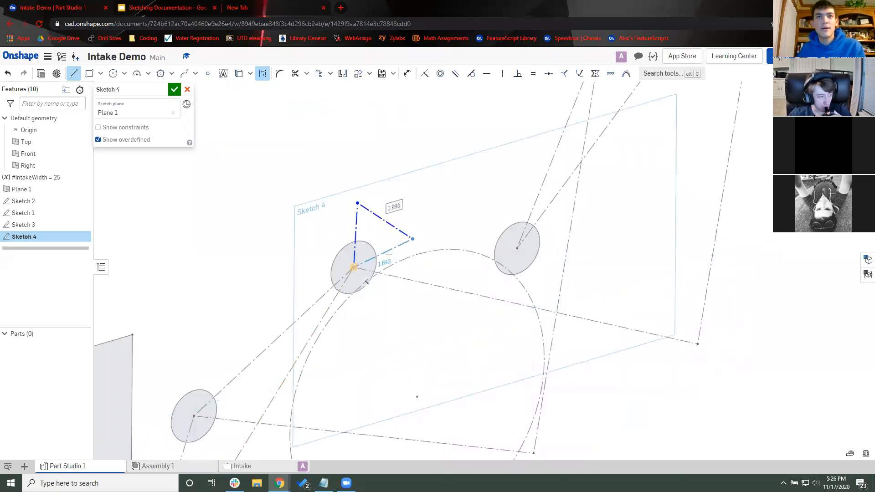
# Step: Constrain the two triangle sides that meet at the circle's centre to equal length
pyautogui.press('Escape')
pyautogui.press('e')
pyautogui.click(357, 228)
pyautogui.press('Escape')
# Step: Dimension the triangle side opposite the circle's centre at 2
pyautogui.press('d')
pyautogui.click(381, 221)
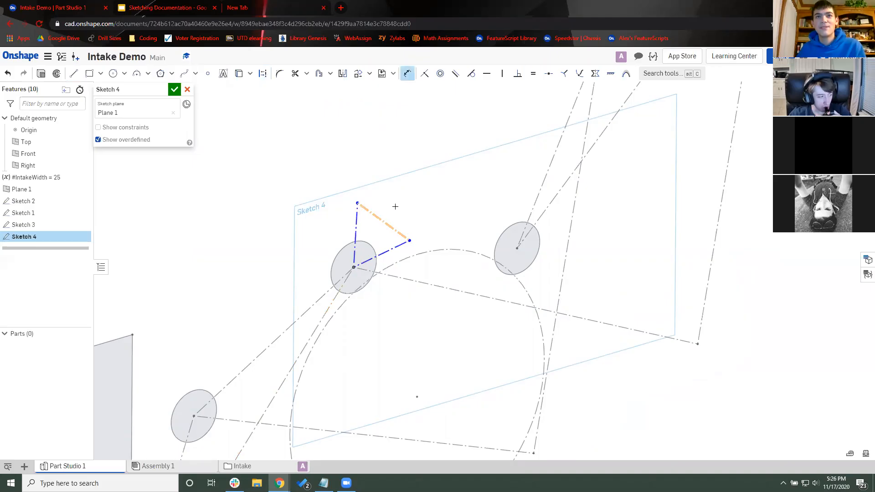
pyautogui.click(387, 192)
pyautogui.write('2')
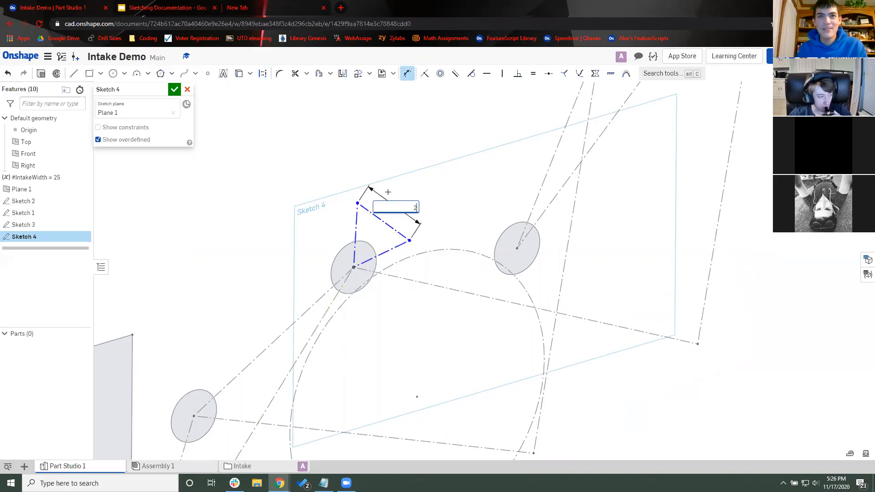
pyautogui.press('Return')
pyautogui.press('Escape')
pyautogui.scroll(3, 324, 204)
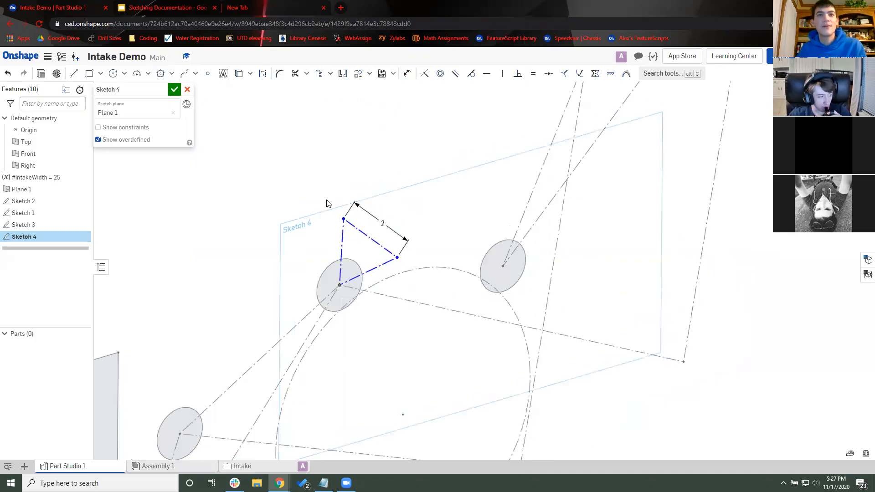
# Step: Set the angle between the triangle's two equal sides to 80 degrees
pyautogui.moveTo(321, 222); pyautogui.dragTo(353, 249)
pyautogui.press('q')
pyautogui.click(366, 270)
pyautogui.click(363, 266)
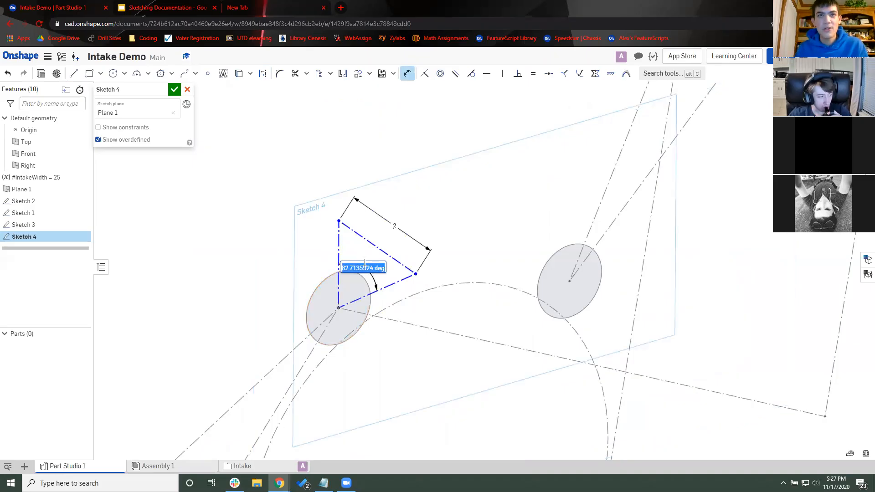
pyautogui.press('Return')
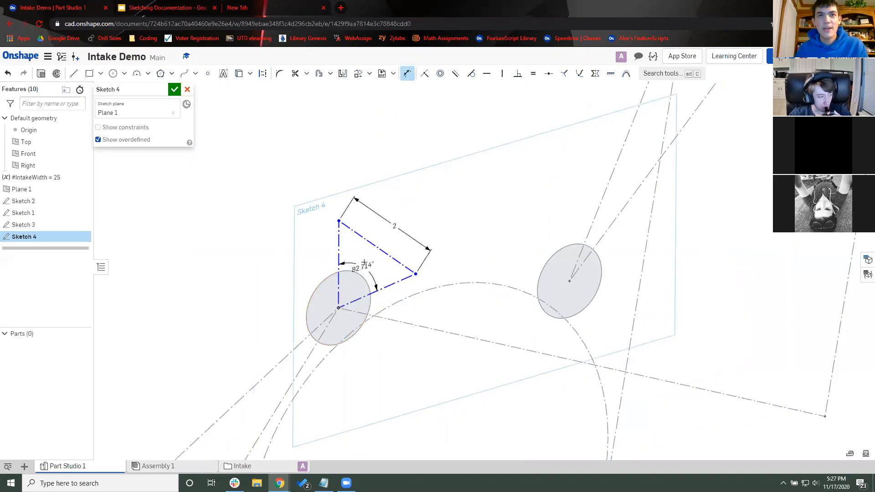
pyautogui.press('Escape')
pyautogui.scroll(1, 338, 307)
# Step: Set the angle between the triangle's upright side and the linkage line running down to the next circle to 120 degrees
pyautogui.press('d')
pyautogui.click(339, 290)
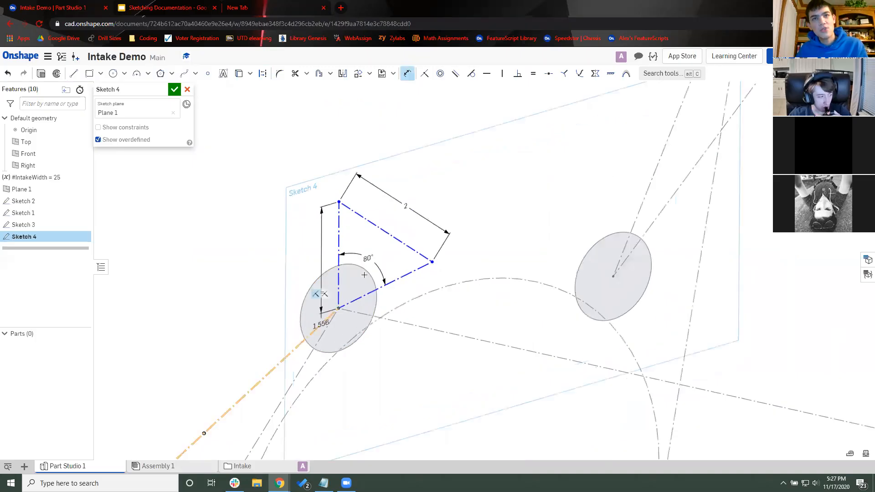
pyautogui.press('Escape')
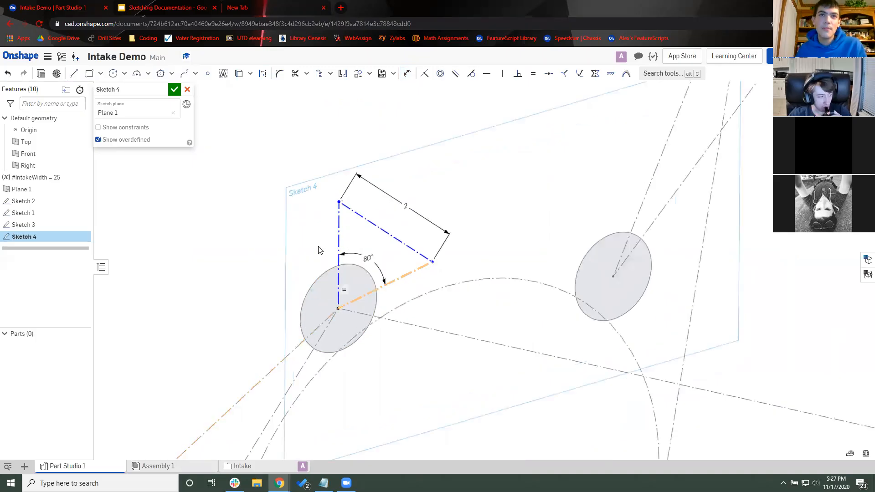
pyautogui.press('n')
pyautogui.click(330, 252)
pyautogui.press('d')
pyautogui.click(280, 255)
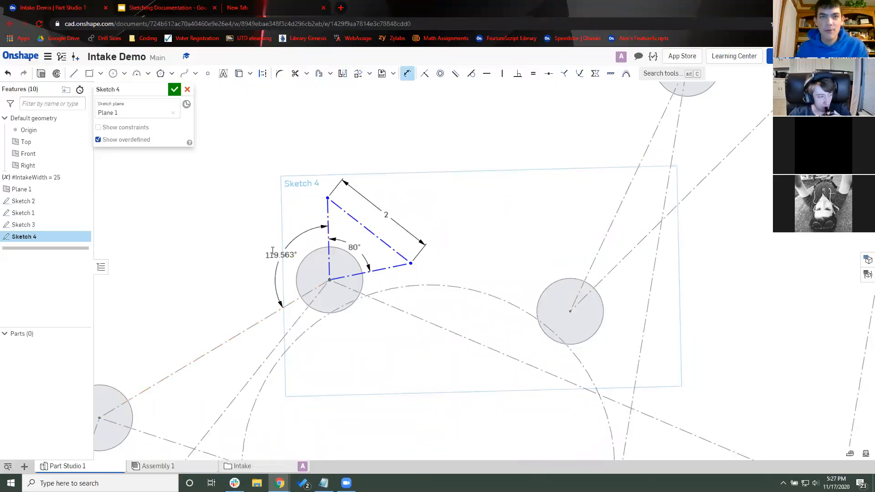
pyautogui.click(272, 251)
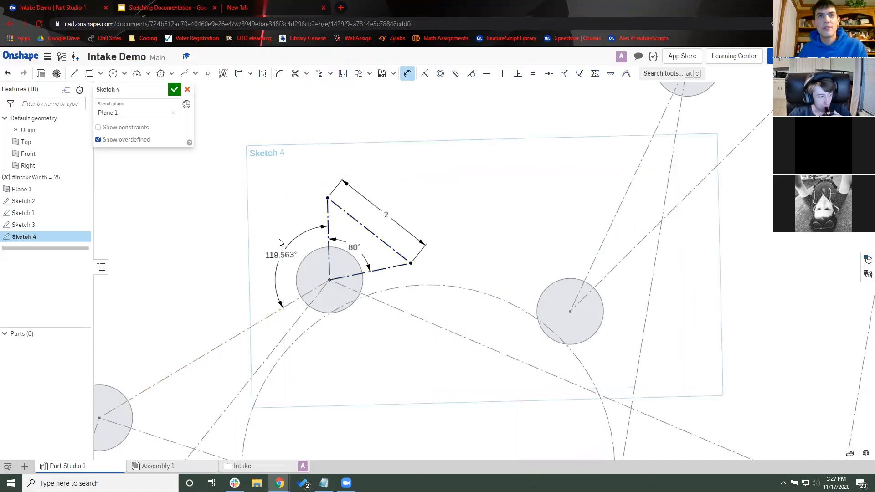
pyautogui.press('Escape')
pyautogui.scroll(-2, 258, 252)
pyautogui.scroll(2, 391, 234)
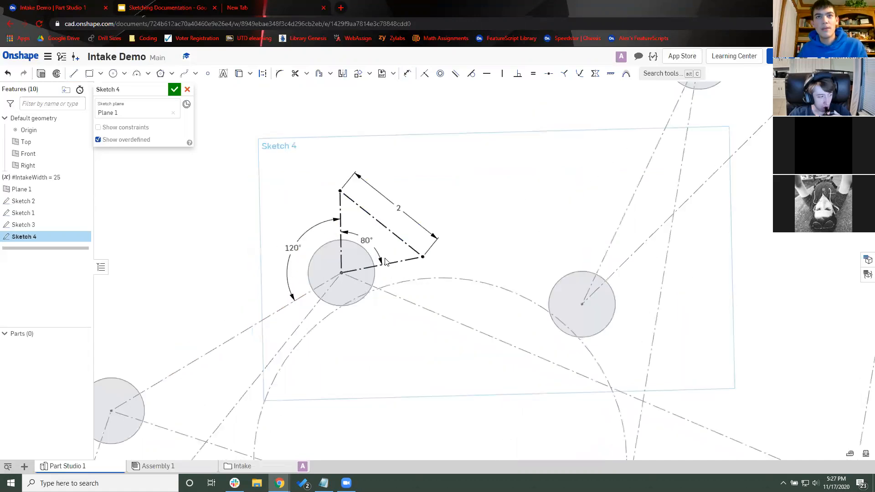
# Step: Delete the triangle's 2 dimension and set the length of its upright side to 1.25 instead
pyautogui.scroll(2, 403, 199)
pyautogui.click(400, 198)
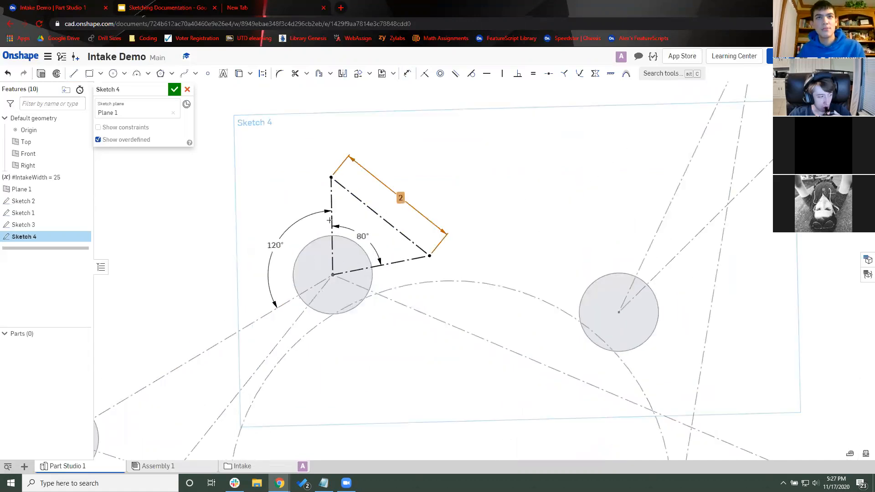
pyautogui.press('Delete')
pyautogui.press('d')
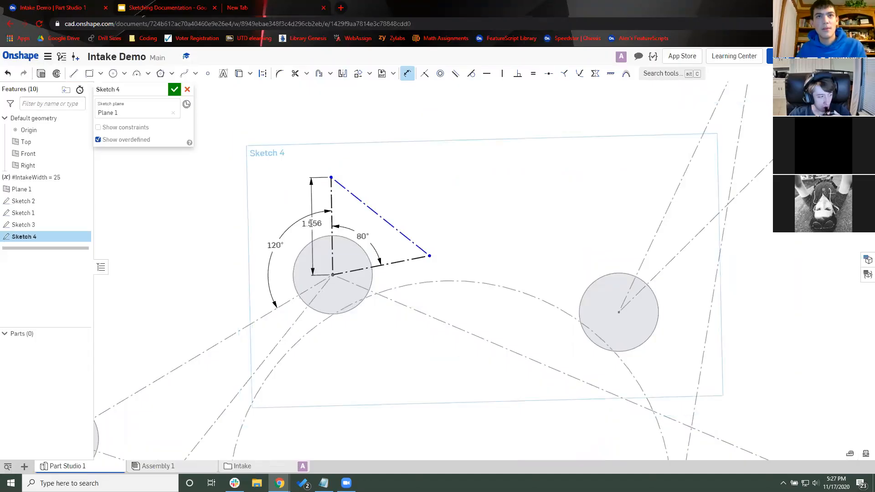
pyautogui.click(311, 224)
pyautogui.write('1.25')
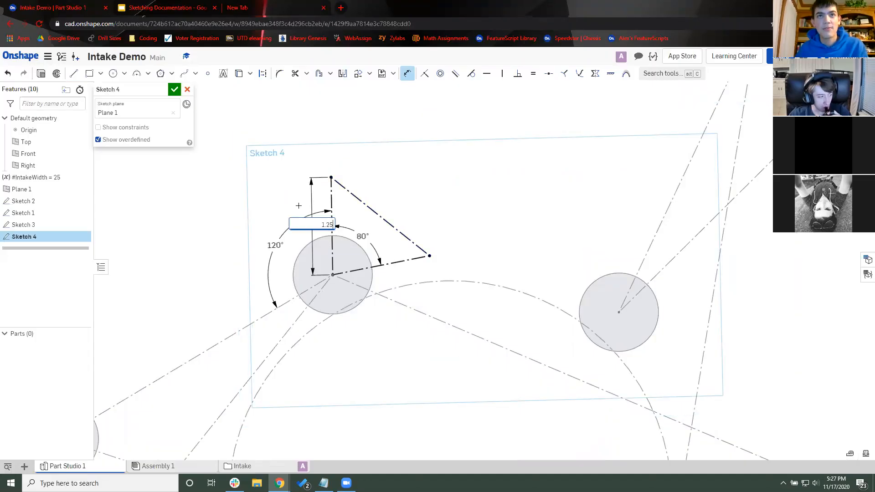
pyautogui.press('Return')
pyautogui.press('Escape')
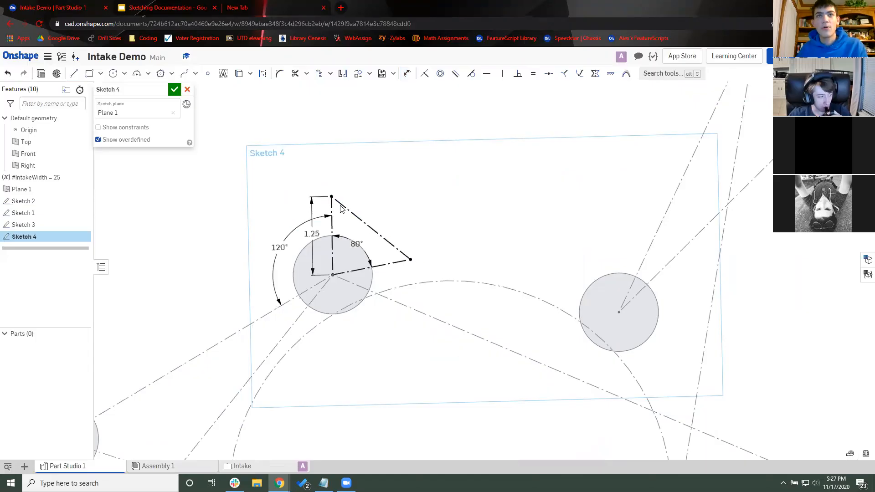
# Step: Finish the triangle sketch and highlight Sketch 3, the linkage layout, in the model
pyautogui.scroll(-2, 264, 203)
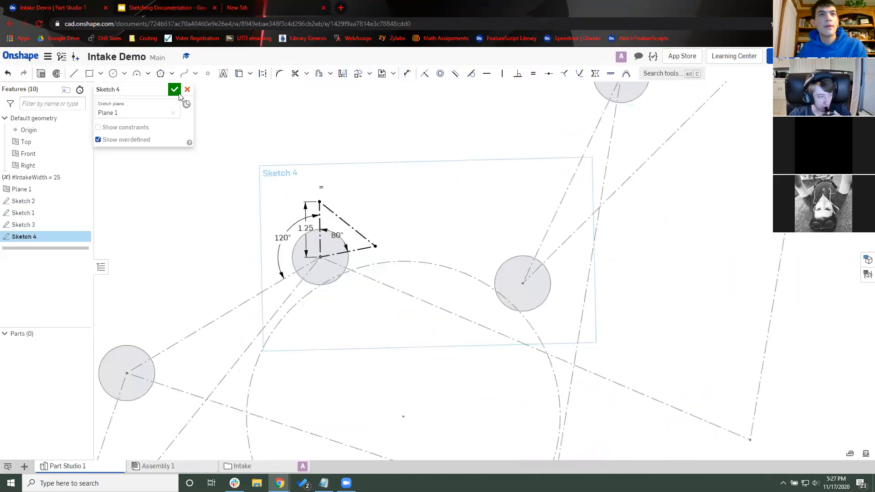
pyautogui.scroll(-3, 195, 239)
pyautogui.press('Return')
pyautogui.moveTo(295, 202); pyautogui.dragTo(279, 227, button='right')
pyautogui.scroll(-2, 274, 213)
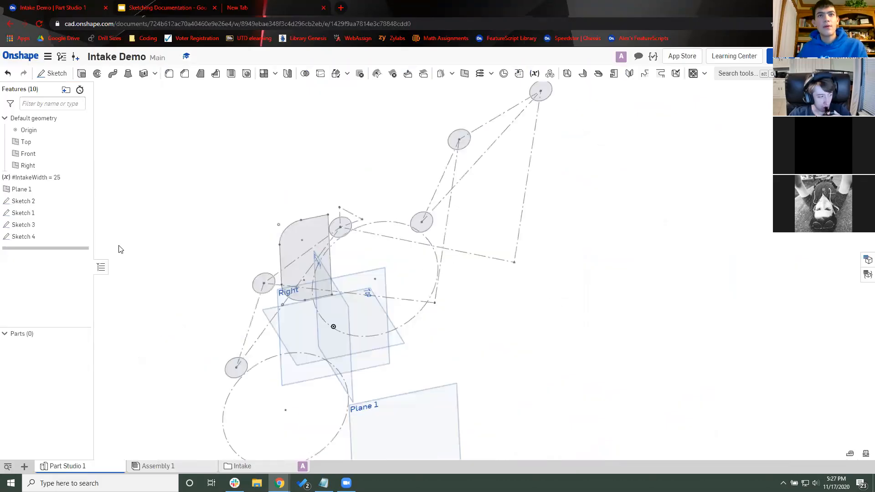
pyautogui.scroll(-2, 187, 259)
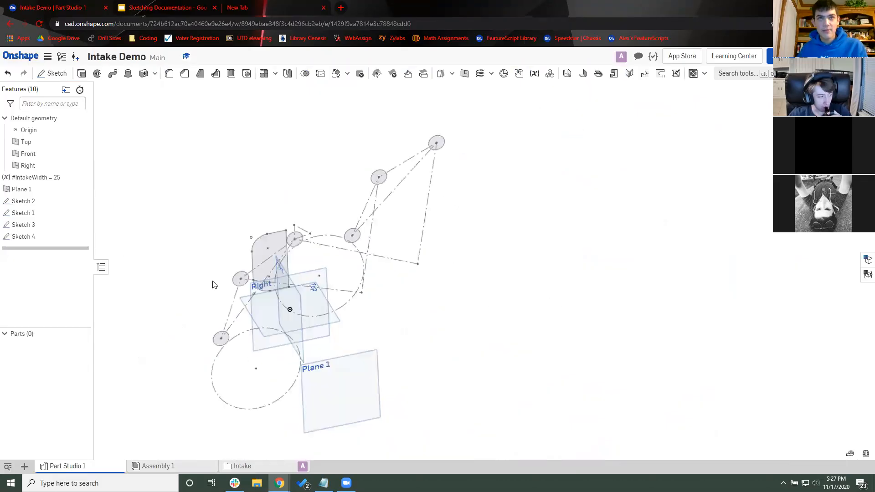
pyautogui.moveTo(212, 281); pyautogui.dragTo(200, 270, button='right')
pyautogui.scroll(2, 182, 274)
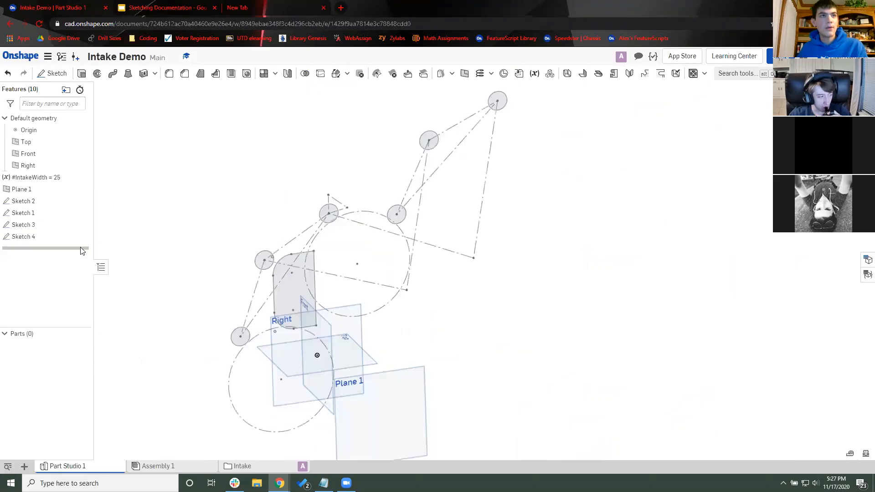
pyautogui.click(53, 227)
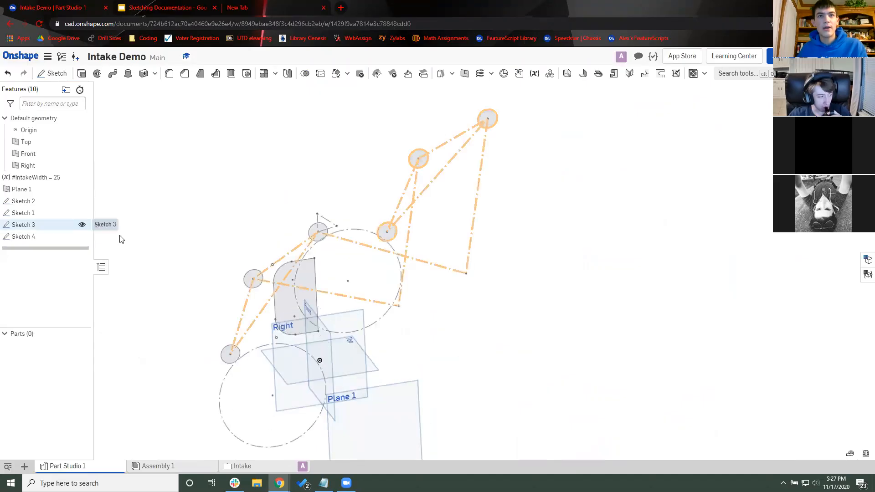
# Step: Edit Sketch 3 and place a point on the lower linkage line running from the middle roller circle
pyautogui.doubleClick(255, 304)
pyautogui.scroll(3, 256, 305)
pyautogui.click(207, 73)
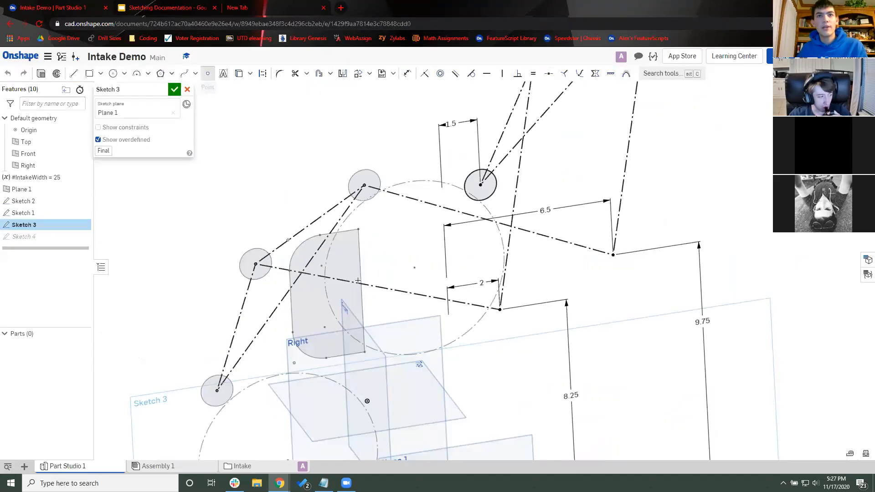
pyautogui.click(358, 283)
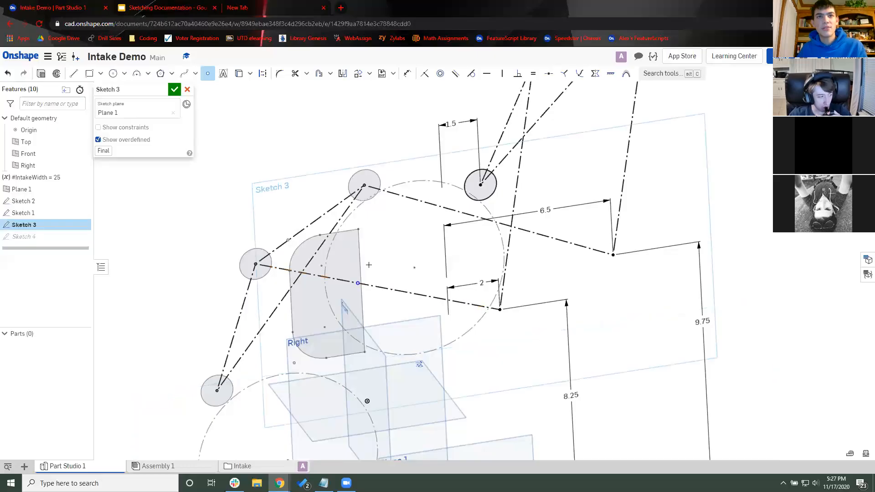
pyautogui.press('Escape')
# Step: Dimension the new point 6 in from the middle roller circle's centre along the linkage line and finish the sketch
pyautogui.press('u')
pyautogui.click(322, 263)
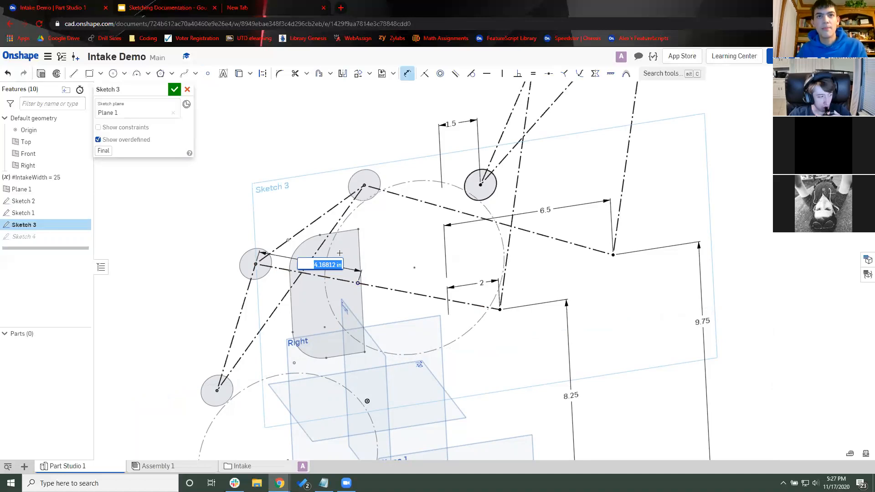
pyautogui.write('6')
pyautogui.press('Return')
pyautogui.click(174, 90)
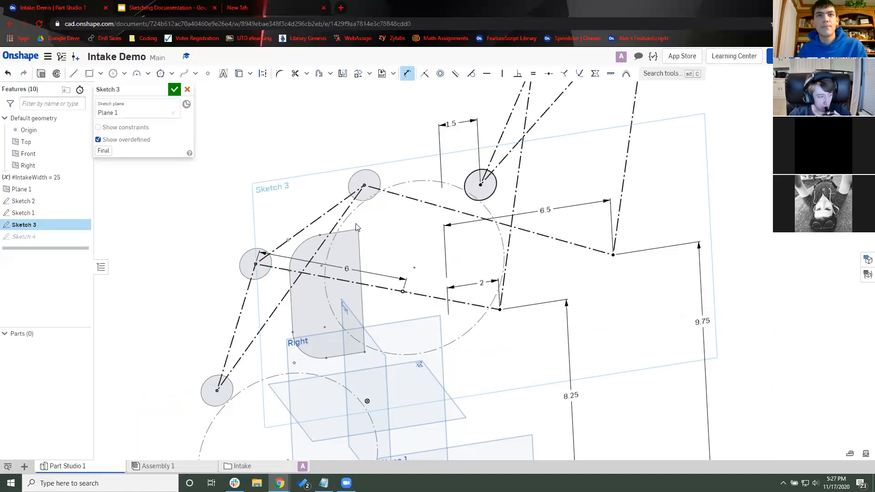
# Step: Examine the side plates in the intake photo on the Design Reference slide, and return to the part studio to inspect the layout
pyautogui.hotkey('alt', 'Tab')
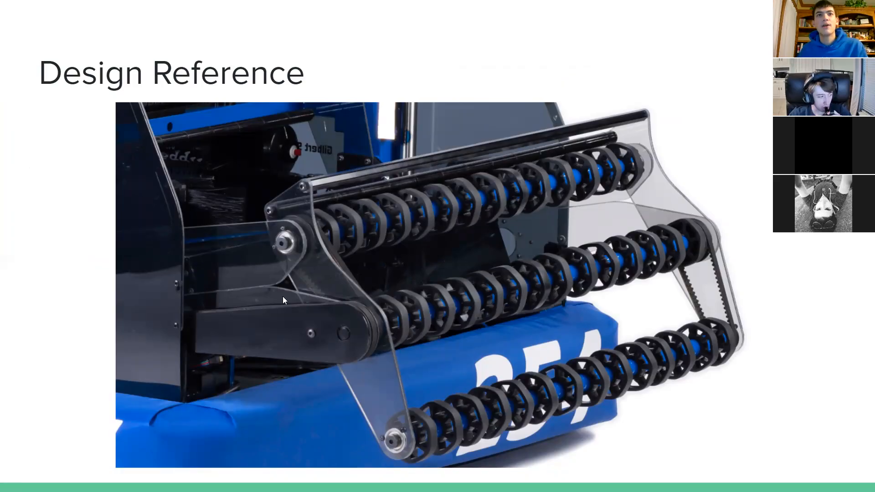
pyautogui.hotkey('alt', 'Tab')
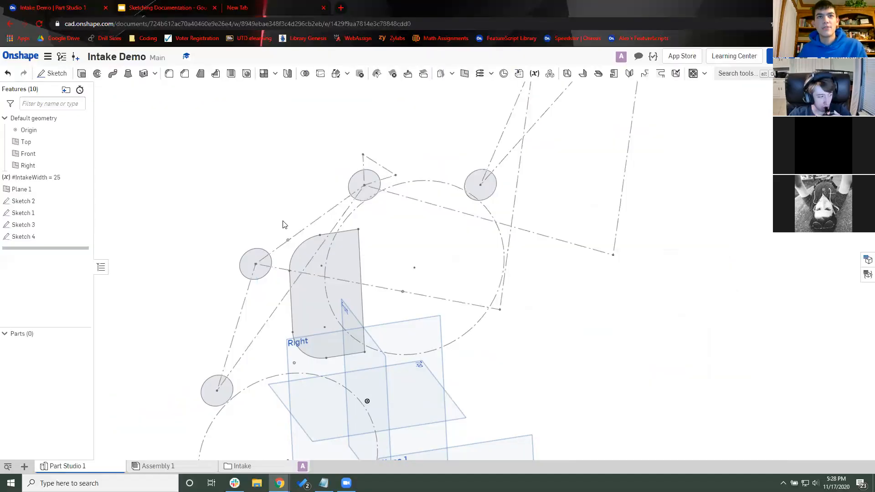
pyautogui.scroll(-2, 283, 234)
pyautogui.moveTo(283, 241); pyautogui.dragTo(262, 222, button='right')
pyautogui.scroll(-2, 262, 222)
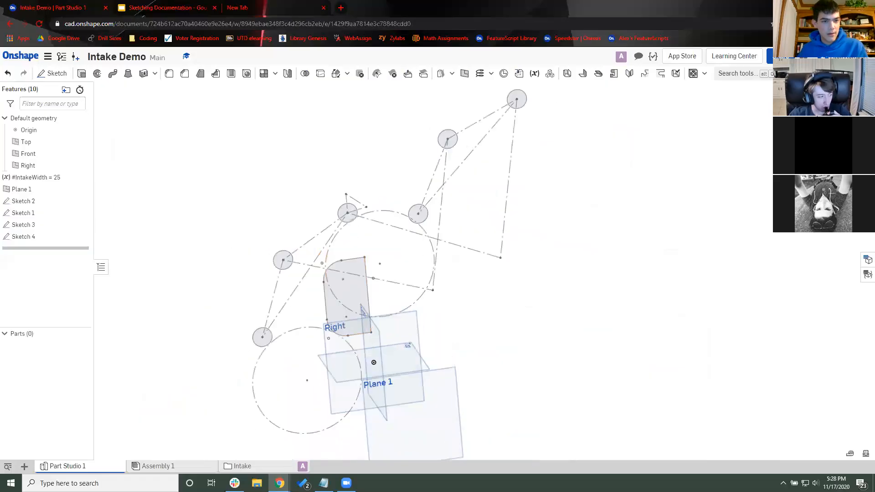
pyautogui.moveTo(199, 363); pyautogui.dragTo(205, 370, button='middle')
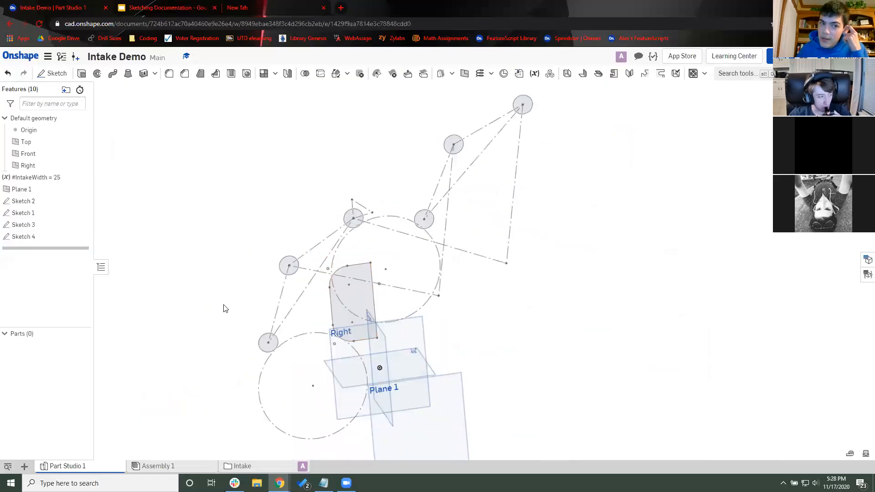
pyautogui.moveTo(241, 286); pyautogui.dragTo(246, 291, button='right')
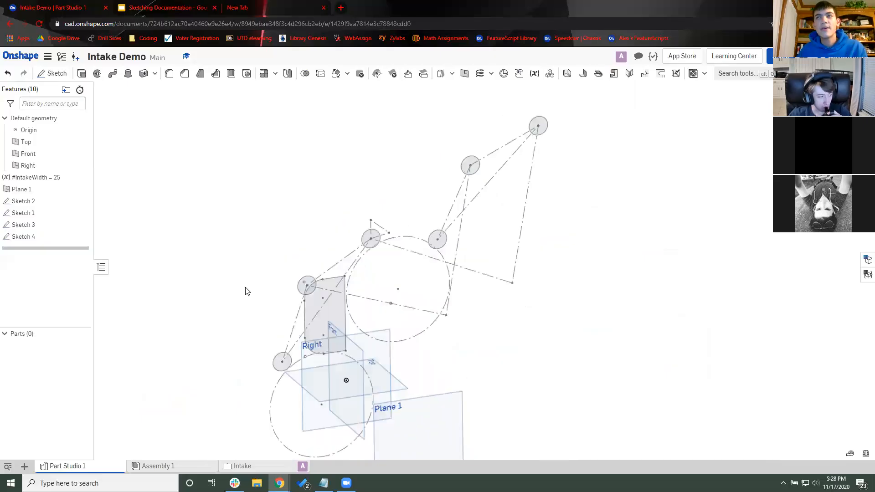
# Step: Create a Plate FS feature with the lowest roller centre, the triangle's two outer points and the middle roller centre as exterior geometry
pyautogui.click(705, 75)
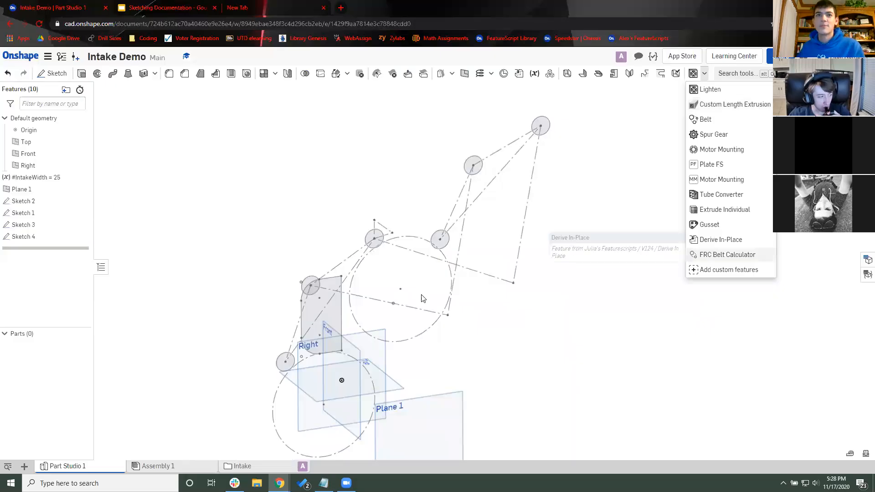
pyautogui.click(714, 165)
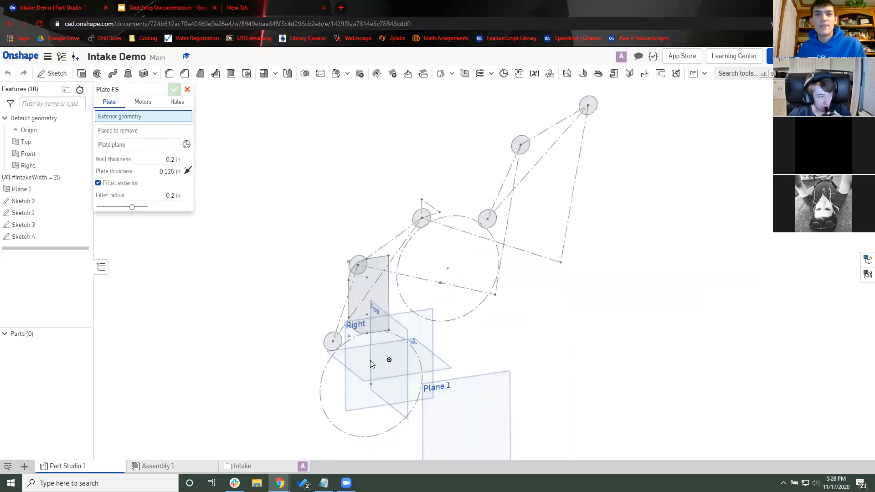
pyautogui.scroll(3, 370, 360)
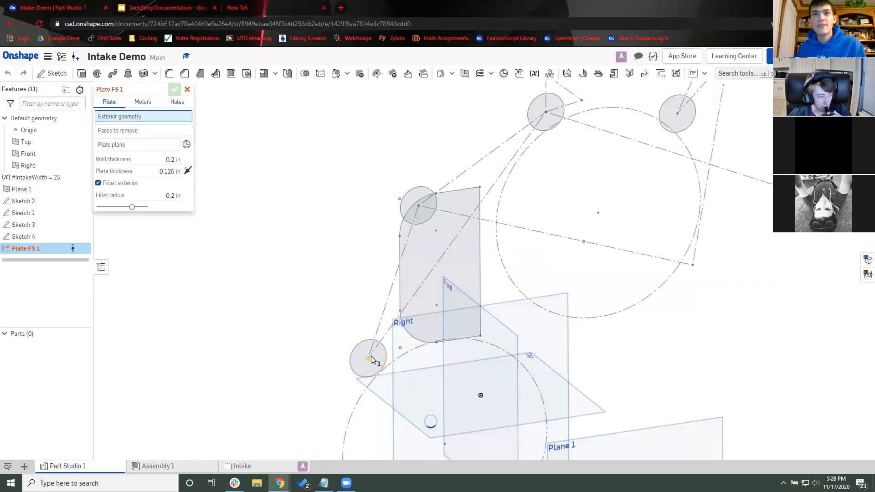
pyautogui.click(369, 359)
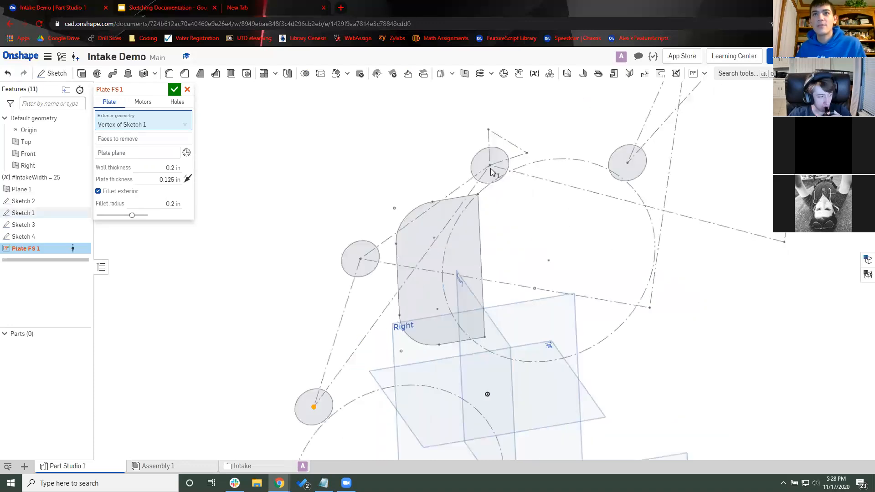
pyautogui.moveTo(518, 158); pyautogui.dragTo(515, 160, button='right')
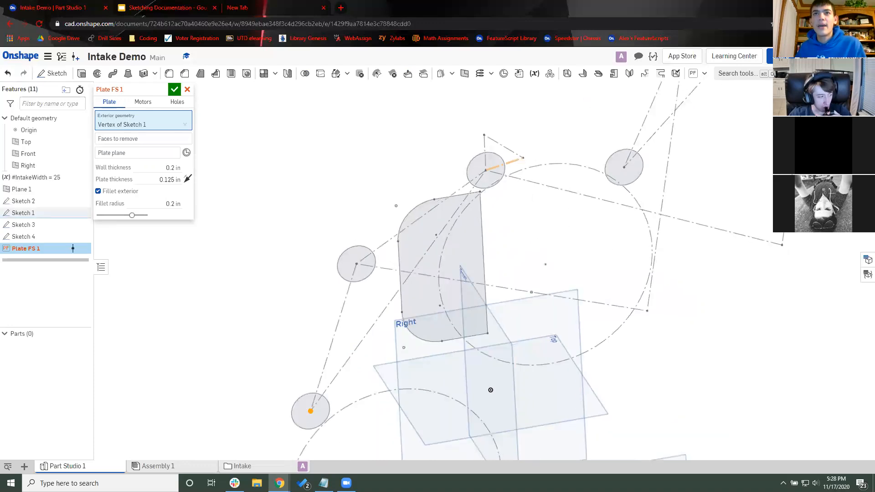
pyautogui.click(523, 158)
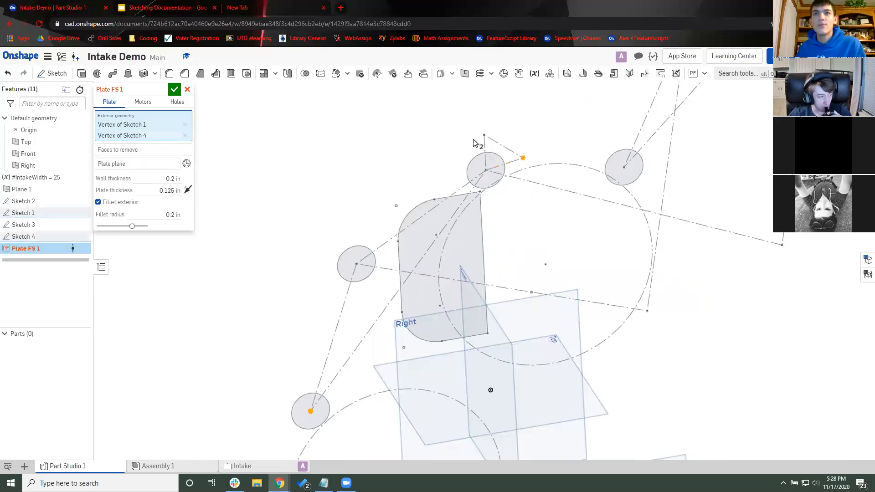
pyautogui.click(362, 260)
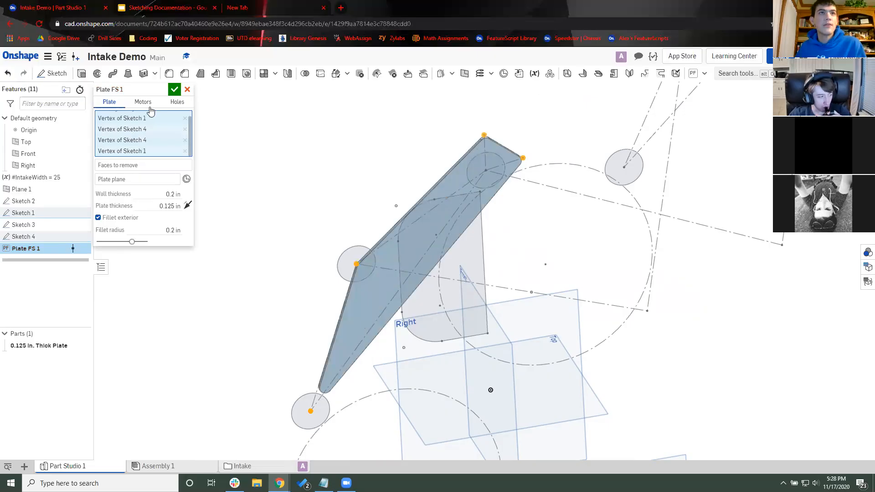
# Step: Add a simple 1.125 in diameter hole to the plate at the middle roller circle's centre
pyautogui.click(143, 102)
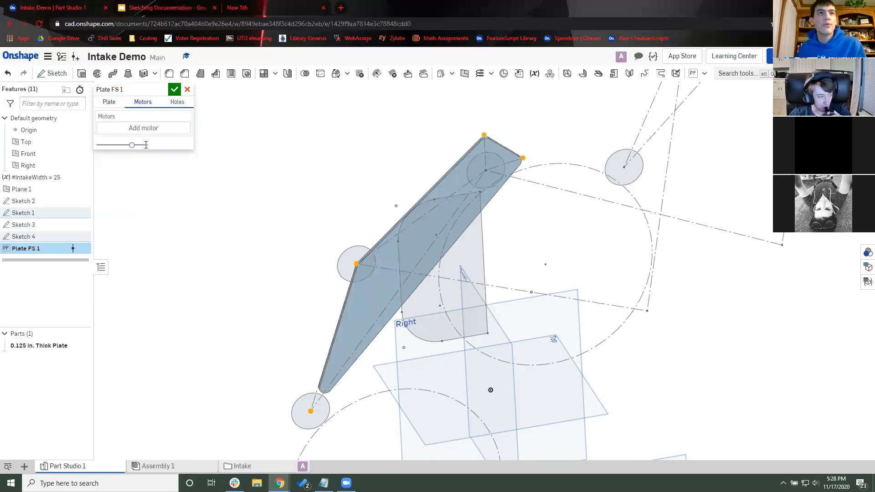
pyautogui.click(177, 102)
pyautogui.click(143, 129)
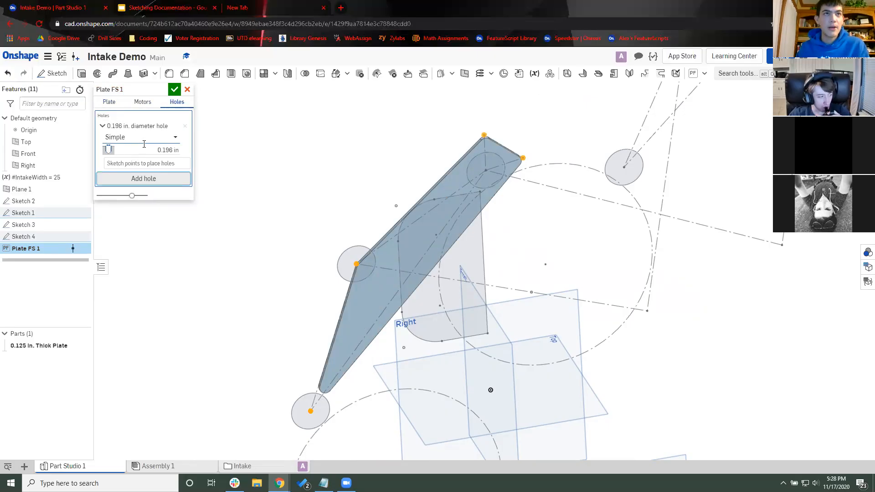
pyautogui.click(144, 146)
pyautogui.write('1.125')
pyautogui.press('Return')
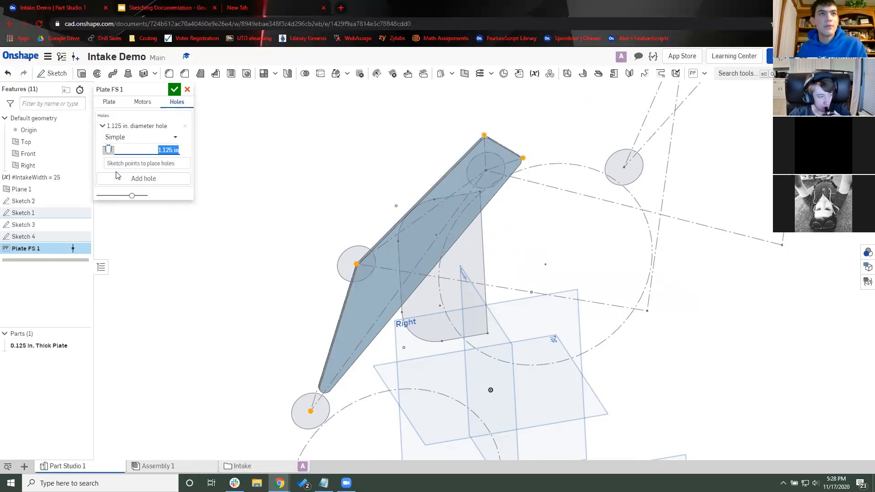
pyautogui.click(133, 164)
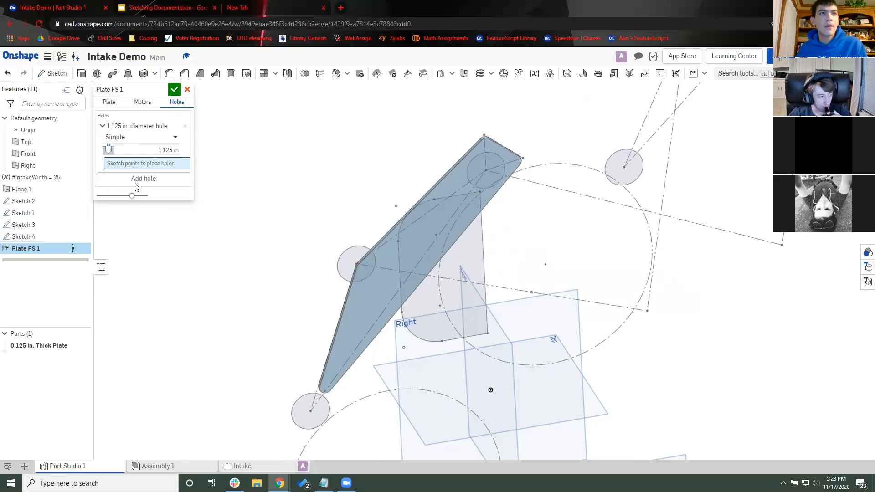
# Step: Add simple 0.975 in diameter holes to the plate at the lowest and uppermost roller centres of the lowered linkage
pyautogui.click(145, 190)
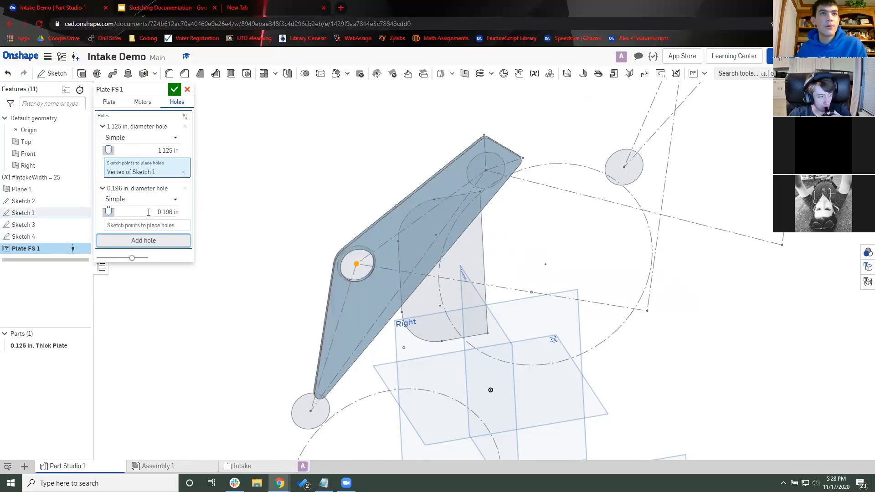
pyautogui.click(148, 212)
pyautogui.write('0.975')
pyautogui.click(154, 225)
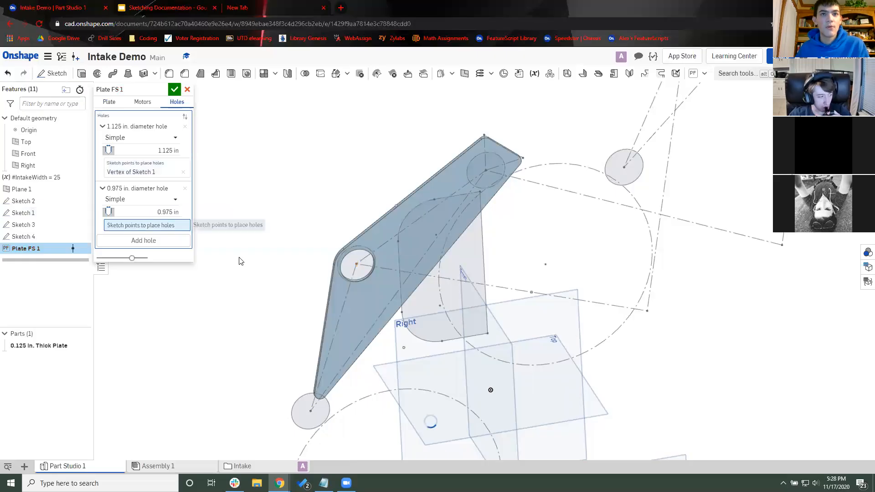
pyautogui.click(312, 411)
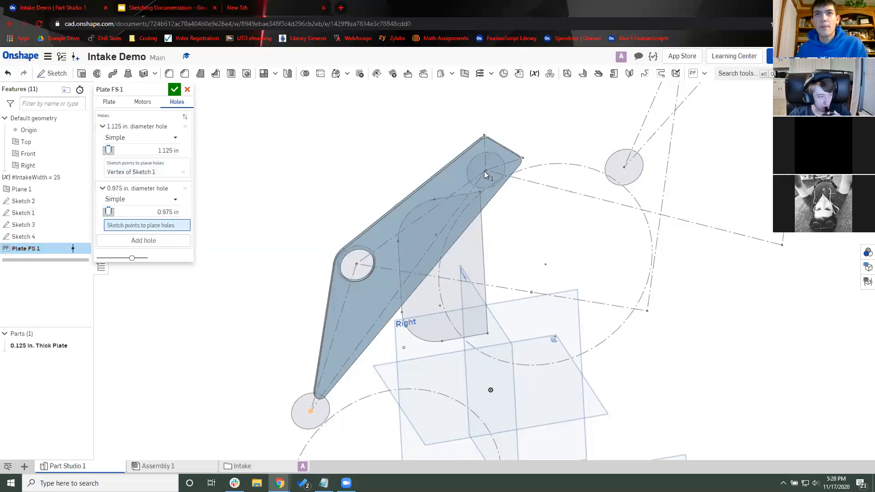
# Step: Check the Design Reference slide, add simple 0.196 in holes at the triangle's two outer points, and accept the plate
pyautogui.hotkey('alt', 'Tab')
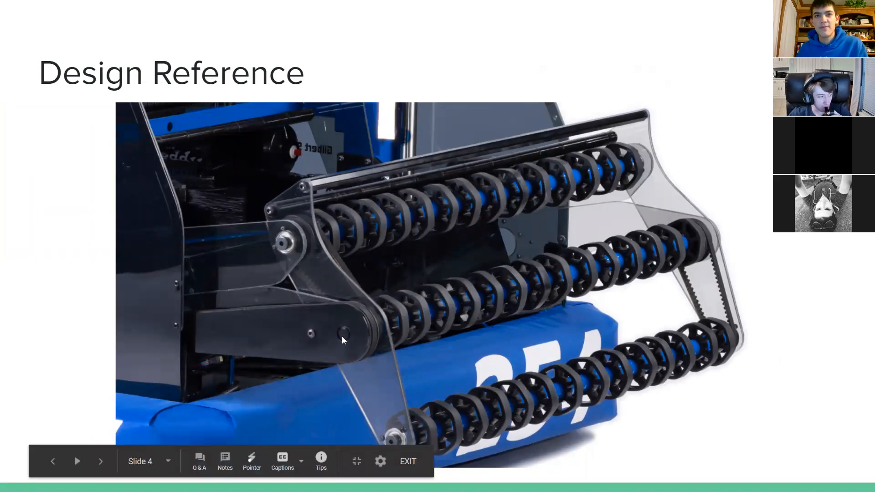
pyautogui.hotkey('alt', 'Tab')
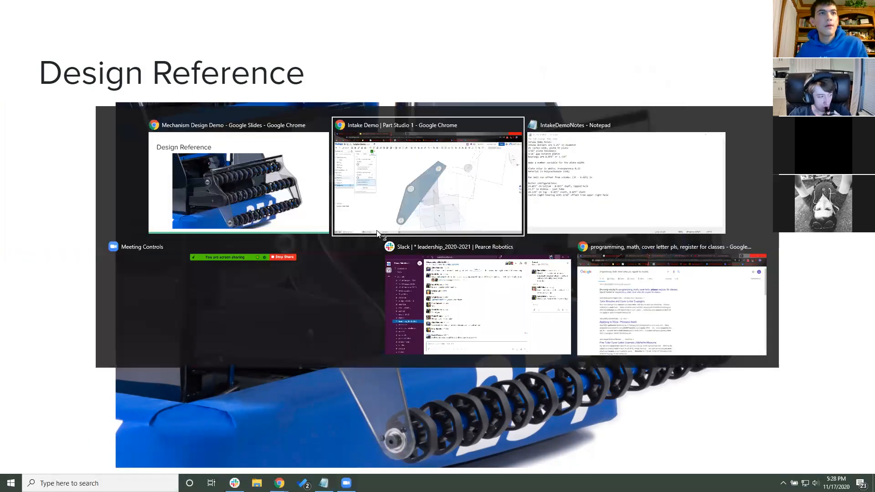
pyautogui.scroll(-1, 237, 190)
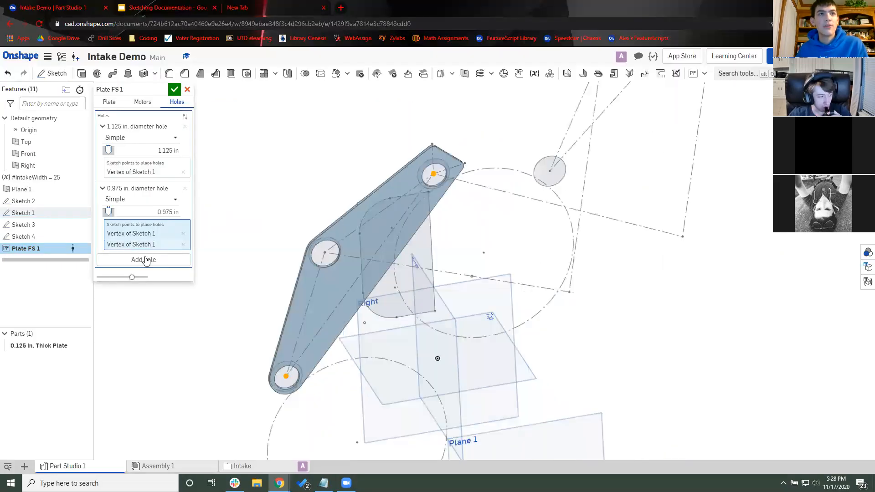
pyautogui.click(146, 261)
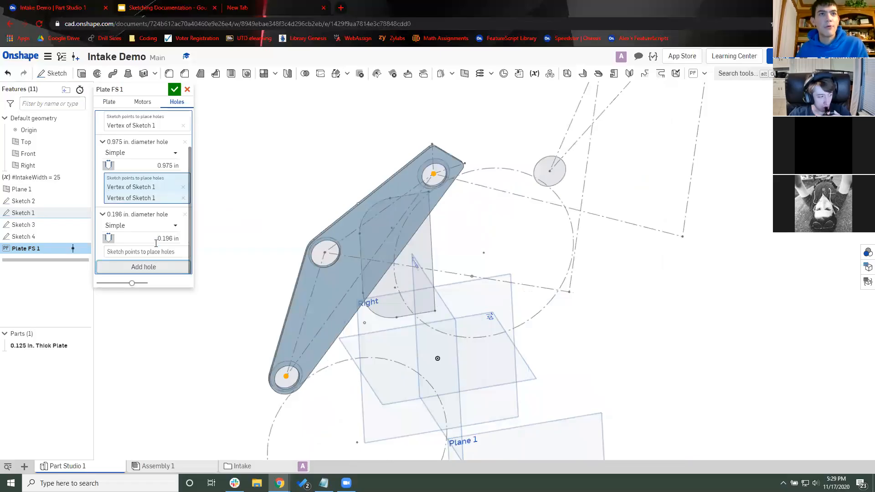
pyautogui.click(432, 144)
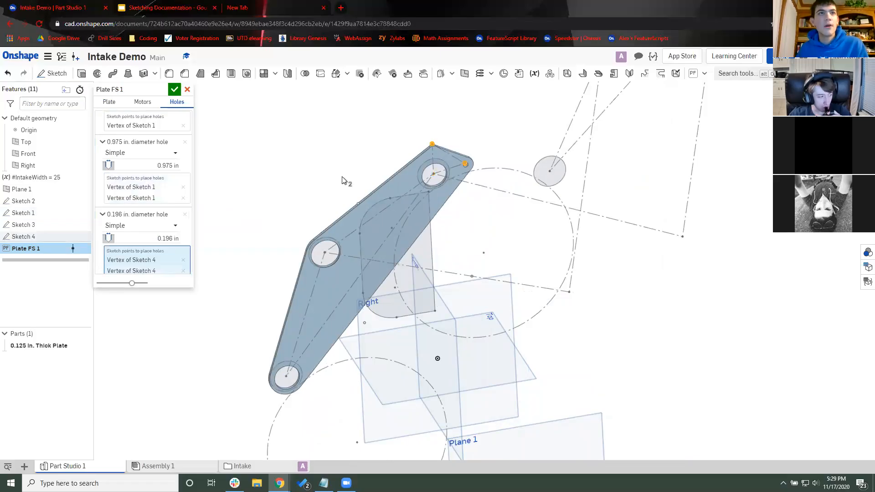
pyautogui.moveTo(342, 180); pyautogui.dragTo(196, 119, button='right')
pyautogui.click(174, 90)
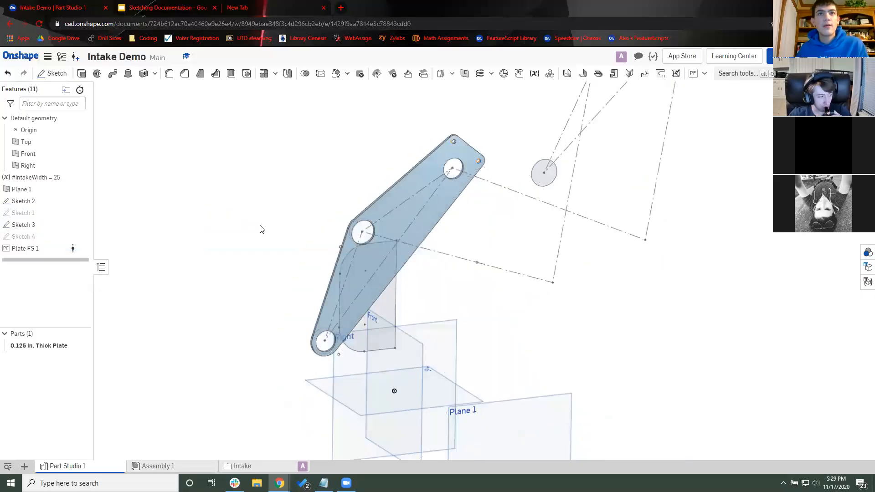
# Step: Edit the Plate FS feature, setting the plate thickness to 3/16 in and flipping the plate to the other side of its plane
pyautogui.moveTo(294, 253); pyautogui.dragTo(47, 250, button='right')
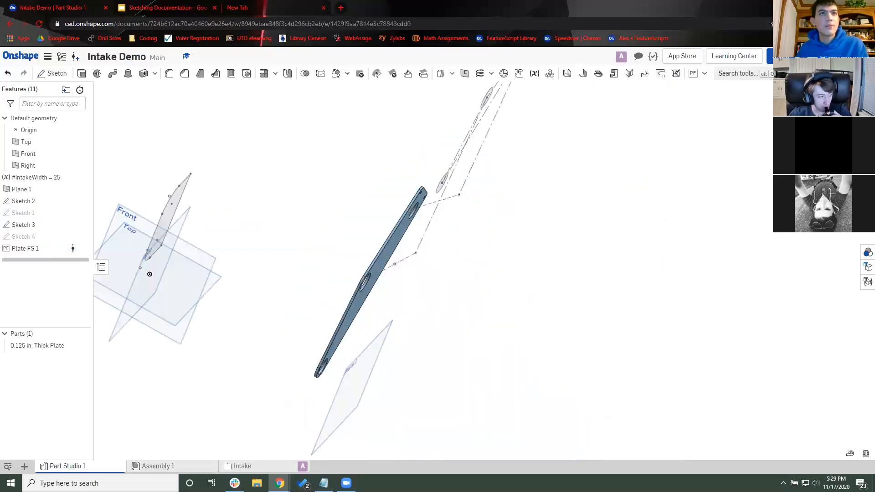
pyautogui.doubleClick(42, 249)
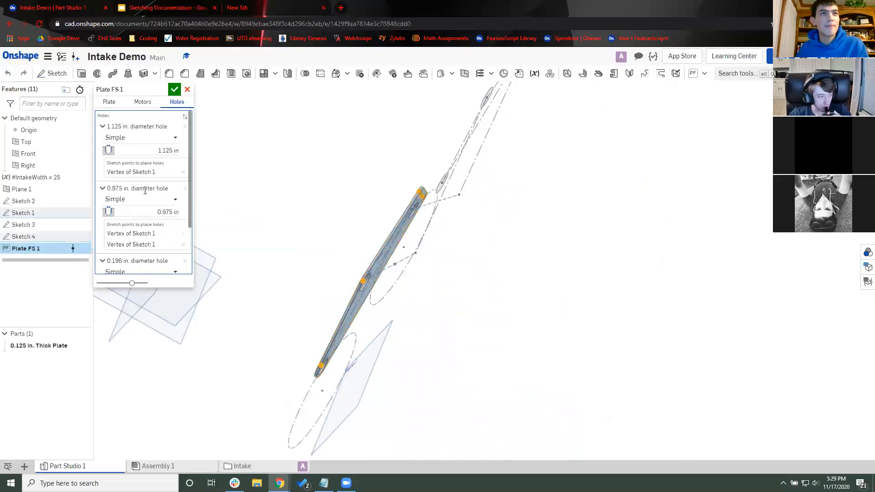
pyautogui.click(152, 205)
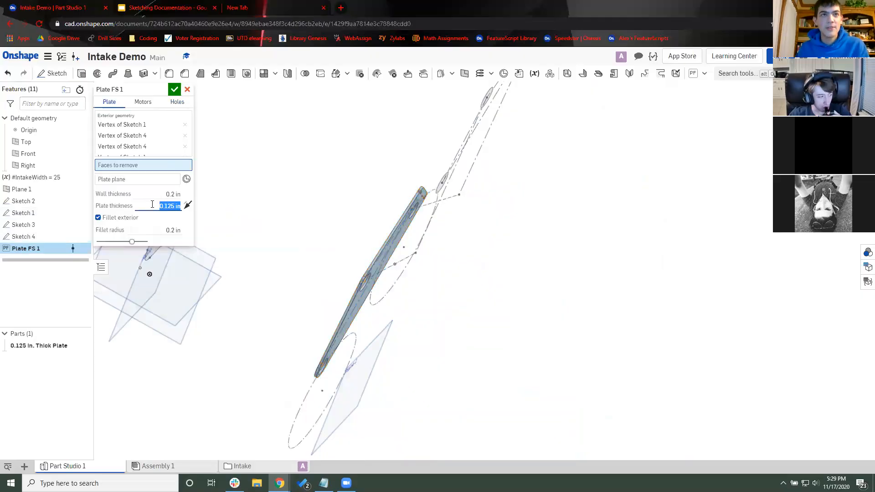
pyautogui.write('3/16')
pyautogui.press('Return')
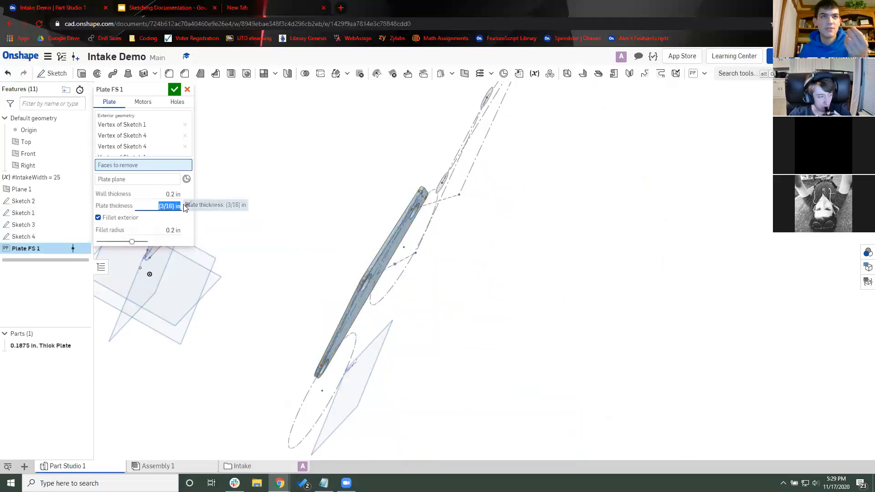
pyautogui.click(192, 207)
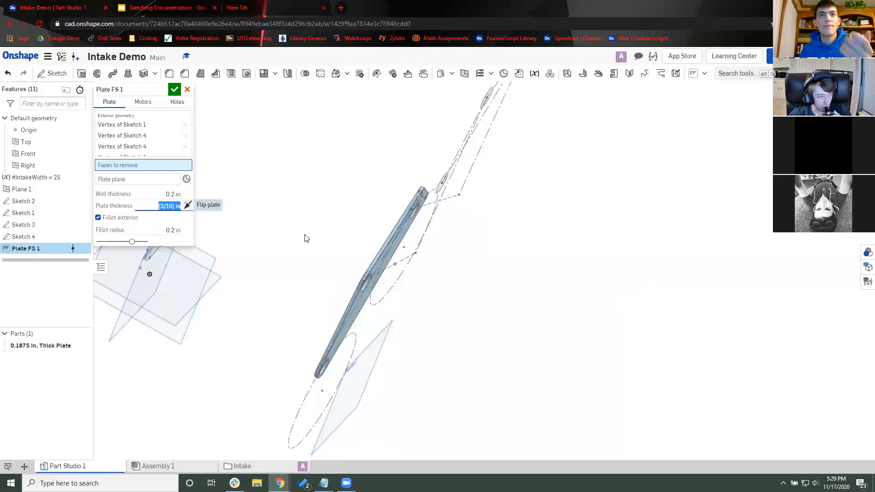
pyautogui.moveTo(296, 235)
pyautogui.mouseDown(button='right')
pyautogui.moveTo(305, 276)
pyautogui.moveTo(314, 241)
pyautogui.moveTo(289, 225)
pyautogui.mouseUp(button='right')
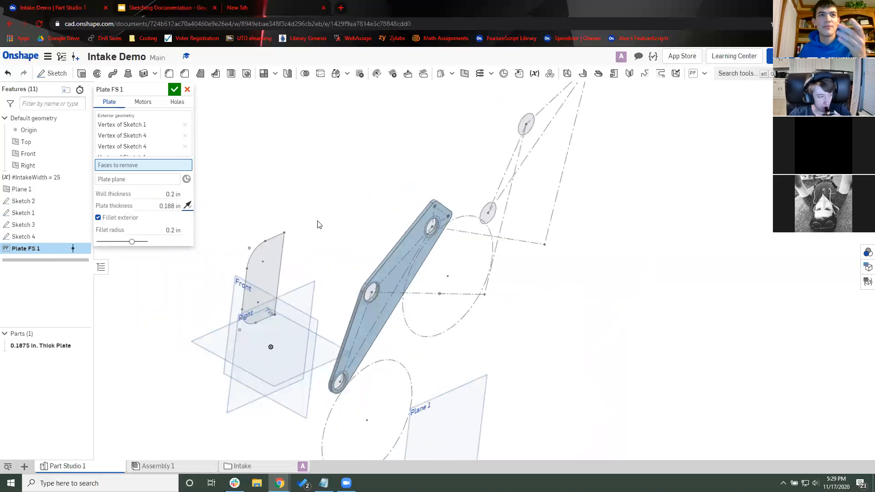
# Step: Check which side of its plane the thickened plate lies on and accept the edited Plate FS feature
pyautogui.moveTo(396, 256)
pyautogui.mouseDown(button='right')
pyautogui.moveTo(402, 270)
pyautogui.moveTo(397, 263)
pyautogui.mouseUp(button='right')
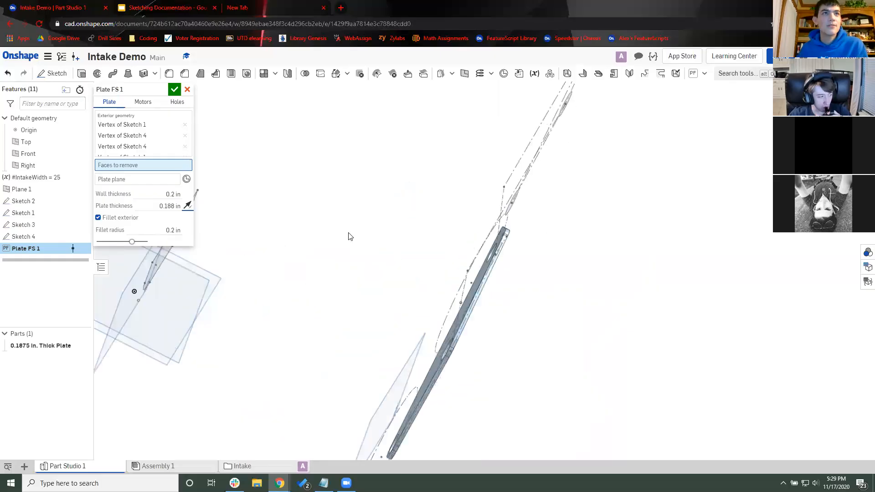
pyautogui.moveTo(348, 234); pyautogui.dragTo(343, 231, button='right')
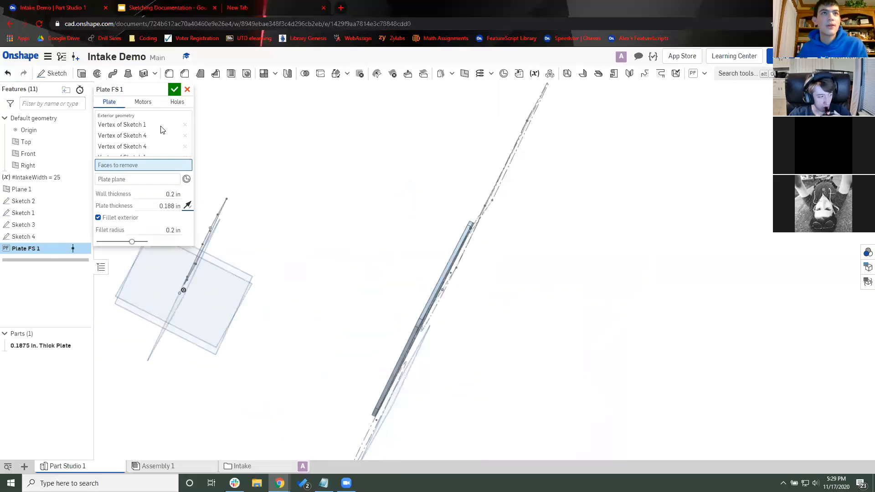
pyautogui.click(178, 92)
# Step: Create a new plane offset 3/16 in from Plane 1
pyautogui.click(470, 74)
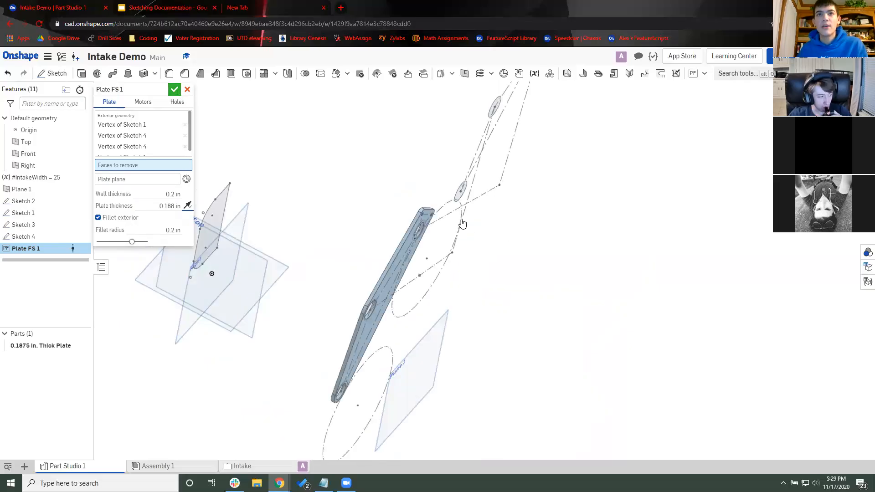
pyautogui.scroll(-2, 461, 221)
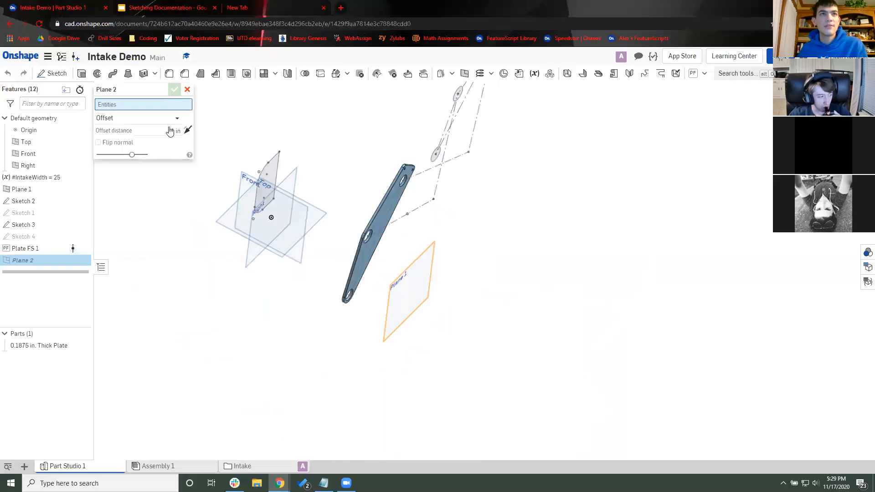
pyautogui.click(160, 124)
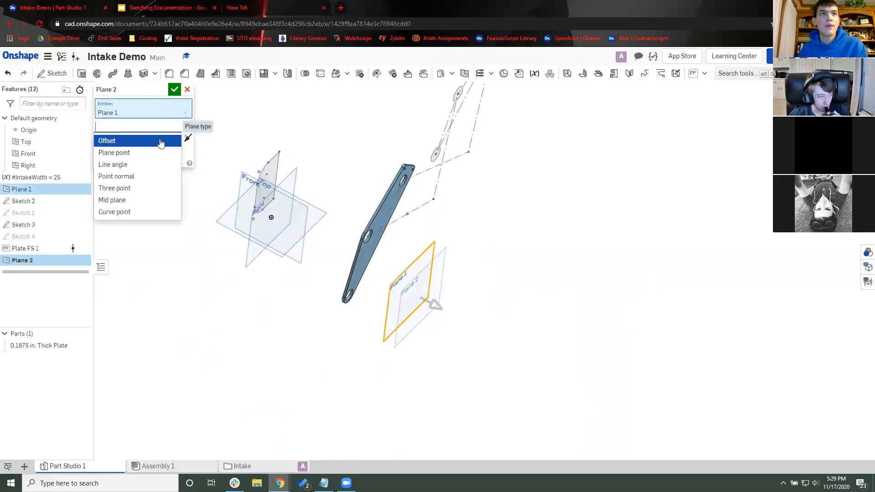
pyautogui.click(170, 141)
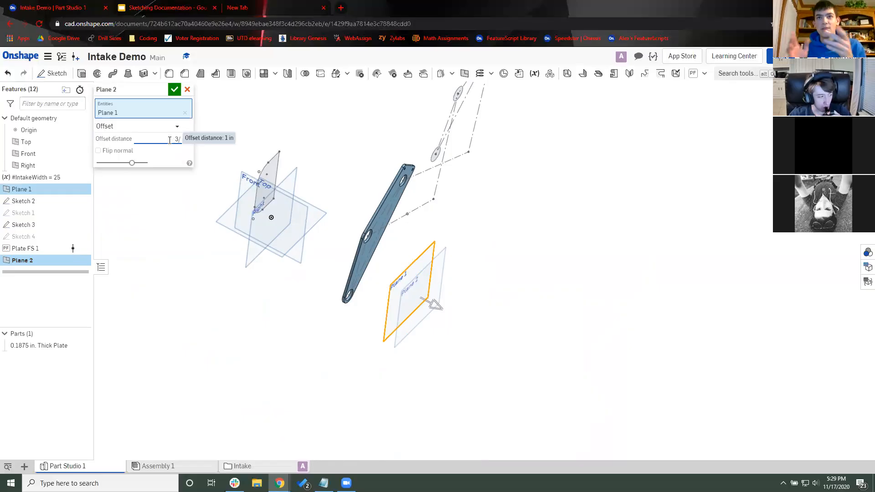
pyautogui.click(170, 140)
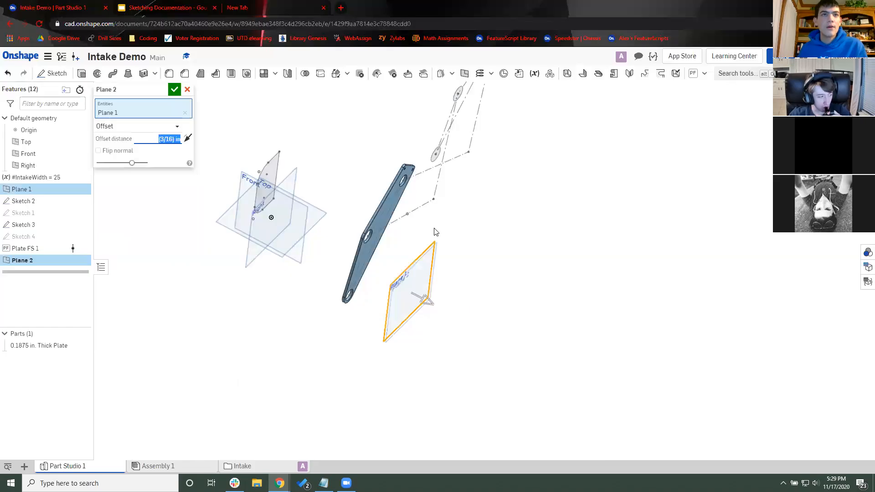
pyautogui.press('Return')
pyautogui.scroll(4, 434, 228)
pyautogui.moveTo(466, 248); pyautogui.dragTo(518, 154, button='right')
pyautogui.click(695, 74)
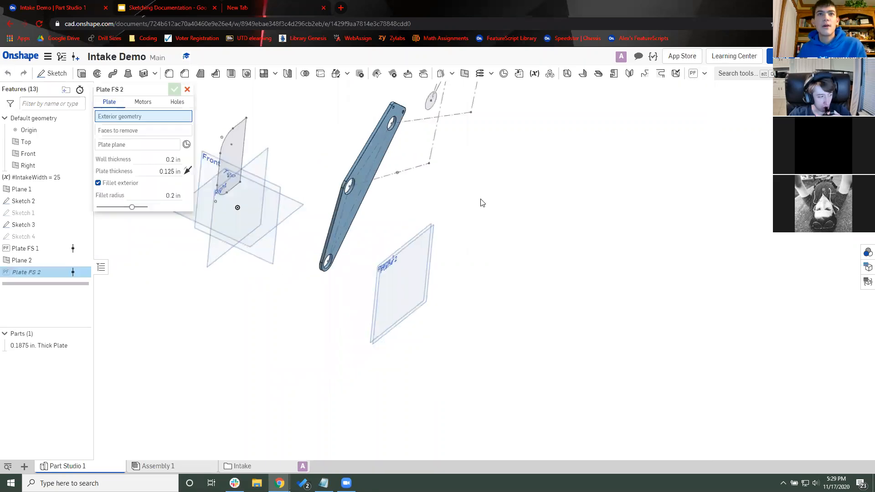
pyautogui.moveTo(482, 202); pyautogui.dragTo(307, 199, button='right')
pyautogui.scroll(2, 306, 200)
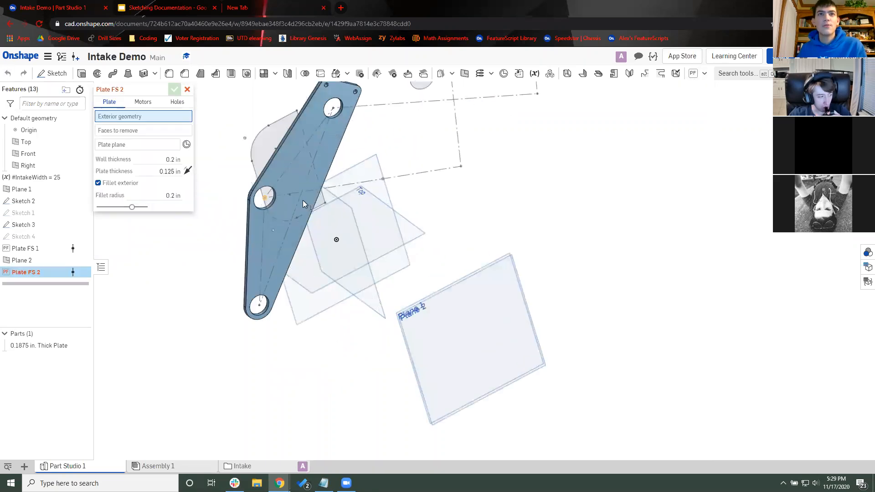
pyautogui.click(386, 182)
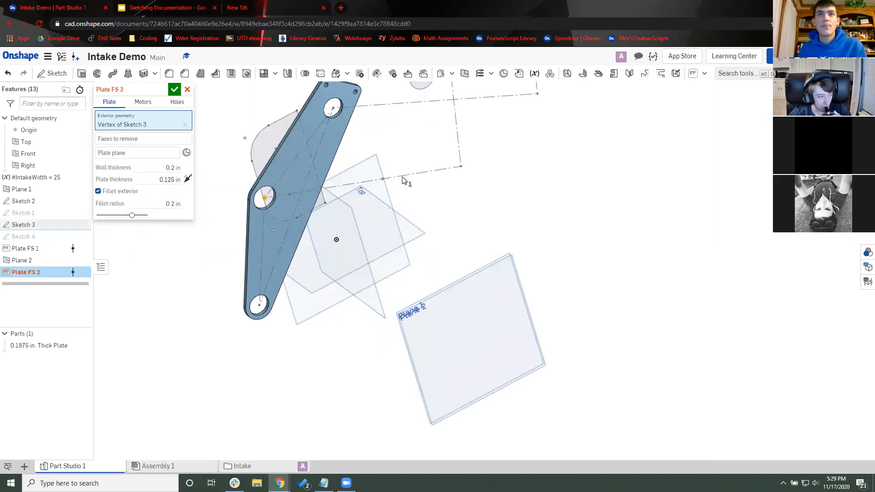
pyautogui.click(461, 167)
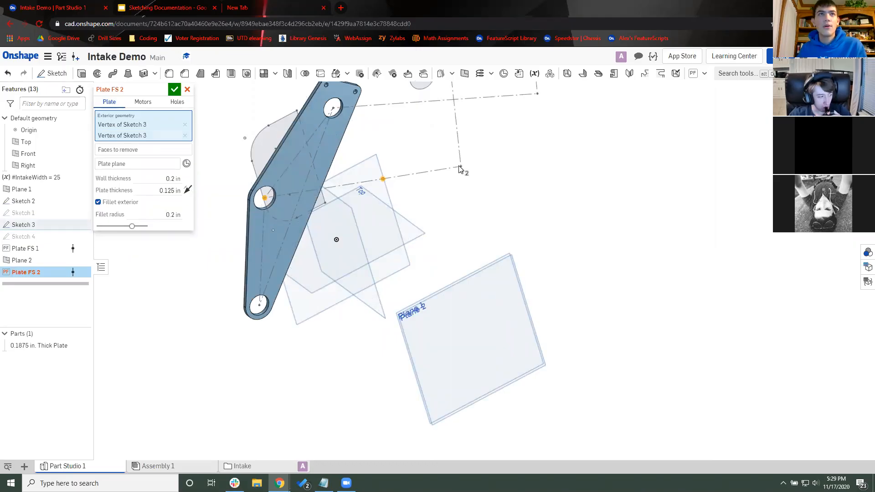
pyautogui.click(175, 93)
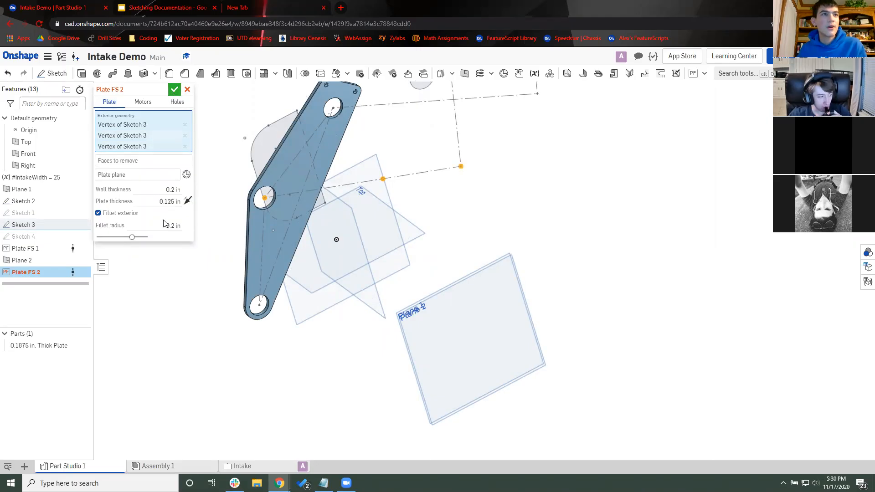
pyautogui.hotkey('ctrl', 'z')
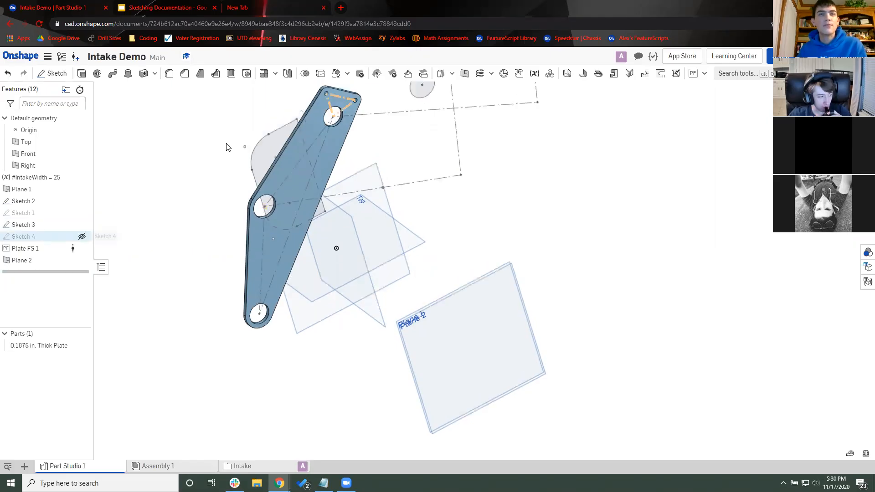
# Step: Check the intake photo on the Design Reference slide and open Sketch 3 for editing
pyautogui.hotkey('alt', 'Tab')
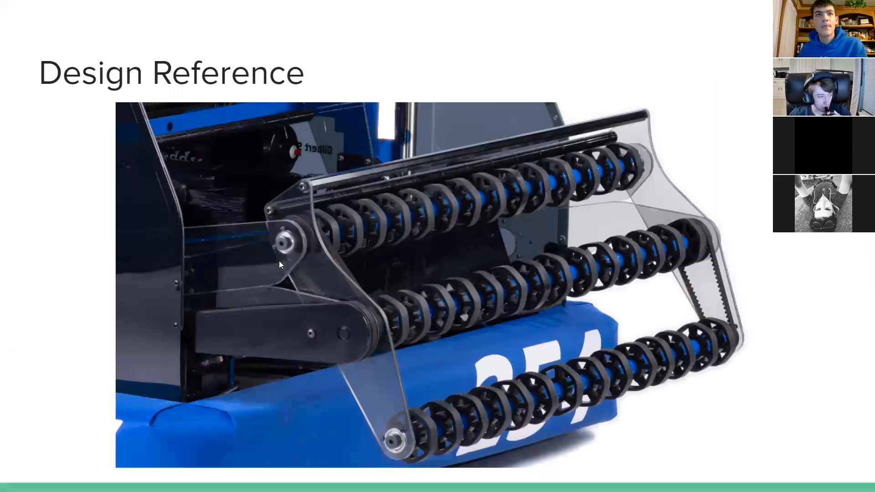
pyautogui.hotkey('alt', 'Tab')
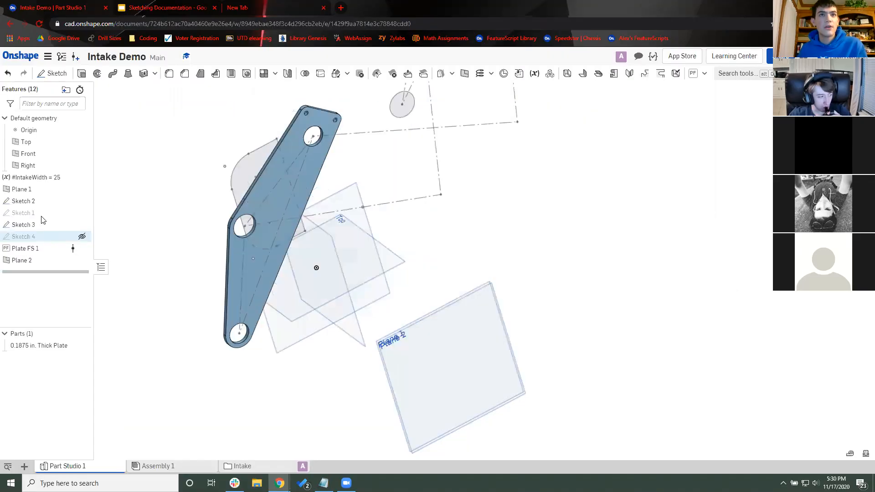
pyautogui.click(41, 222)
pyautogui.scroll(3, 373, 209)
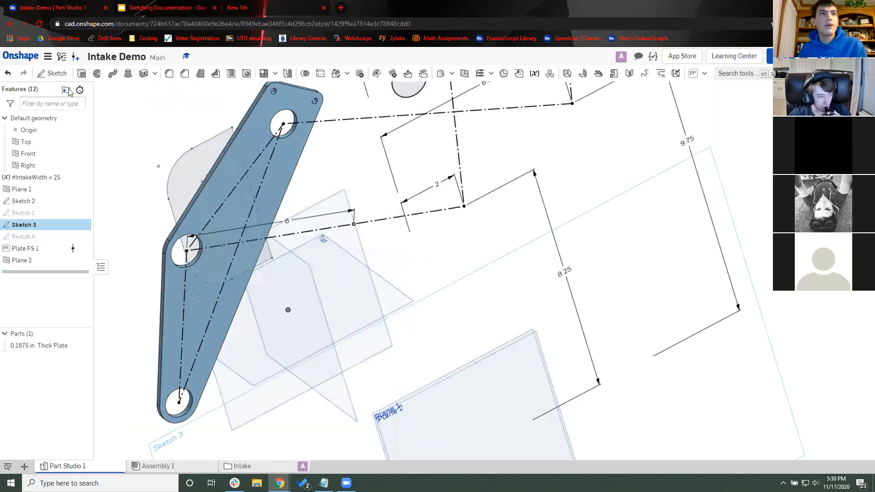
# Step: Draw a line about 5 in long between the upper and lower bars of the lowered linkage
pyautogui.click(71, 75)
pyautogui.scroll(1, 263, 238)
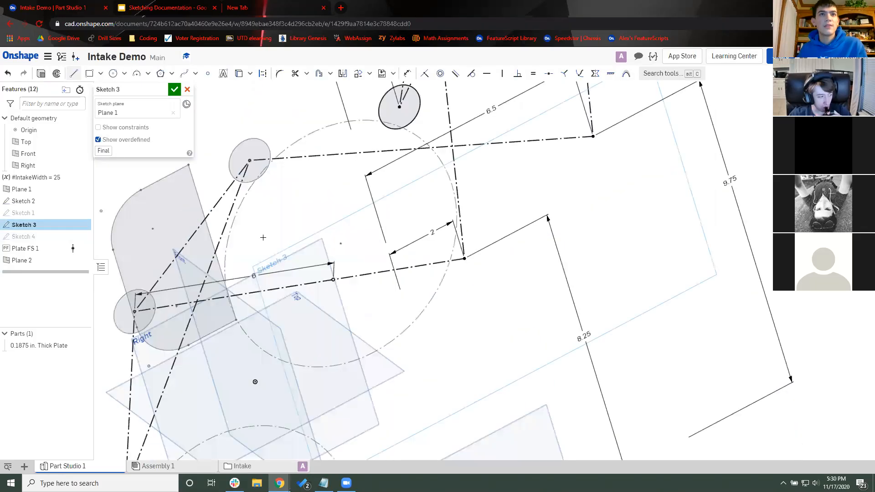
pyautogui.click(418, 224)
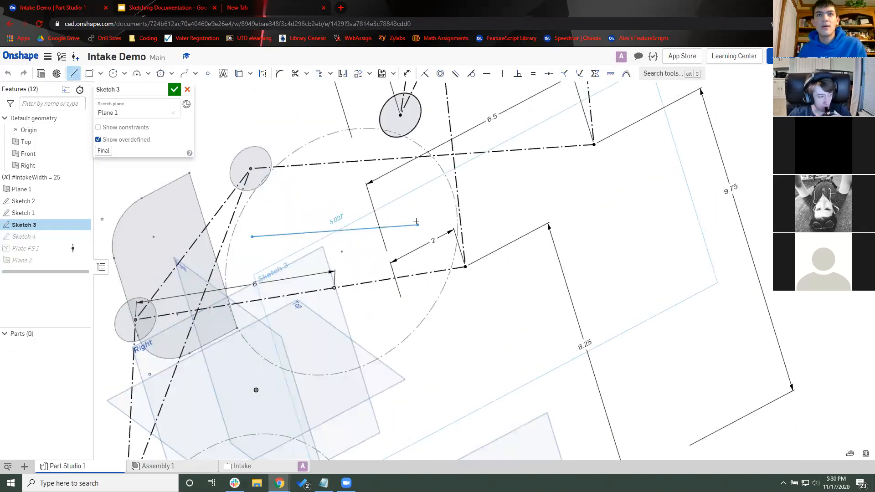
pyautogui.press('Escape')
# Step: Connect the middle line's two ends to the matching ends of the upper and lower linkage bars with four construction lines
pyautogui.press('d')
pyautogui.press('l')
pyautogui.moveTo(417, 222); pyautogui.dragTo(465, 266)
pyautogui.moveTo(253, 239); pyautogui.dragTo(251, 168)
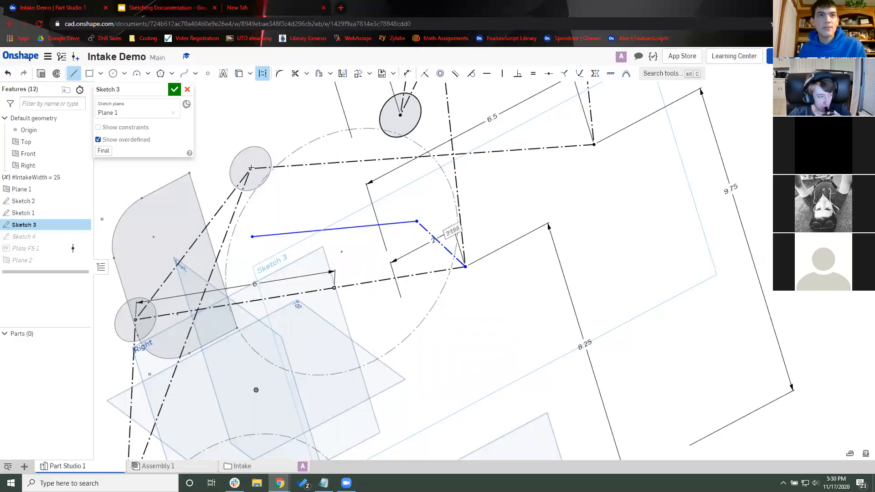
pyautogui.moveTo(207, 267); pyautogui.dragTo(135, 319)
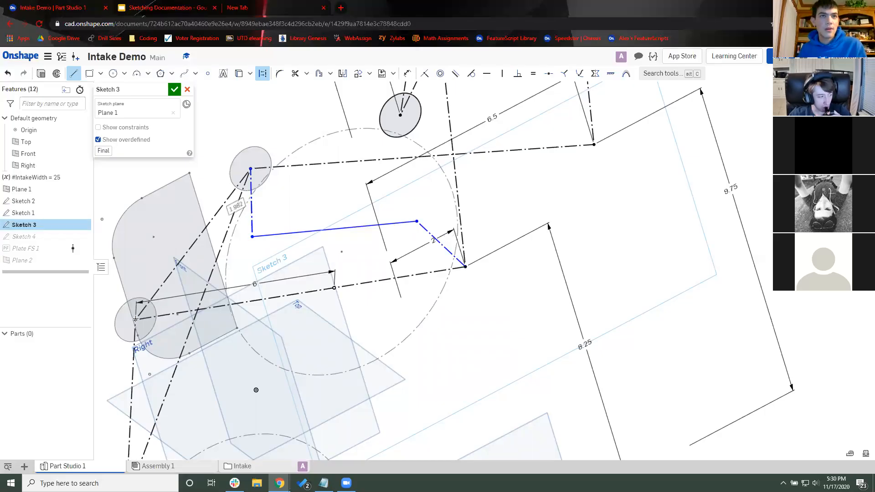
pyautogui.moveTo(416, 221); pyautogui.dragTo(594, 145)
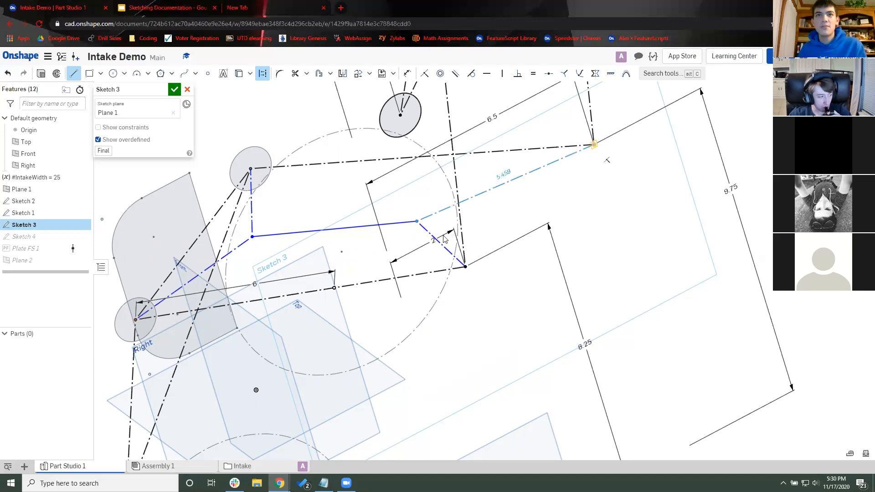
pyautogui.press('Escape')
# Step: Make the two short construction lines equal in length, and the two long construction lines equal as well
pyautogui.click(388, 224)
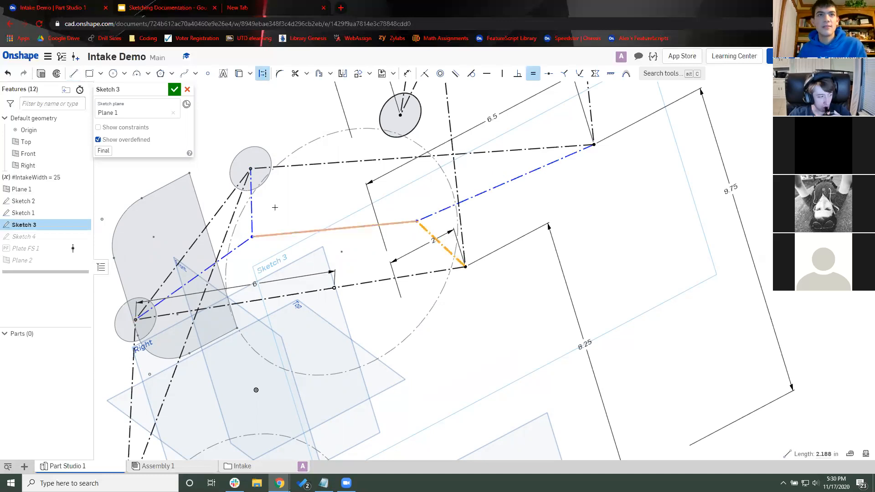
pyautogui.click(251, 207)
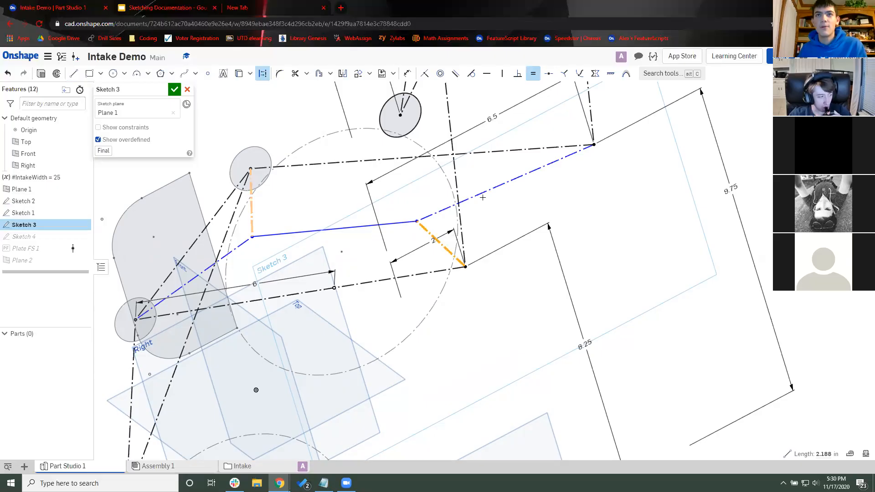
pyautogui.click(483, 197)
pyautogui.press('Escape')
pyautogui.press('Escape')
# Step: Shift the middle line between the linkage bars and set its length to 4.5 in
pyautogui.moveTo(286, 227)
pyautogui.mouseDown()
pyautogui.moveTo(302, 222)
pyautogui.moveTo(256, 232)
pyautogui.moveTo(284, 225)
pyautogui.mouseUp()
pyautogui.press('d')
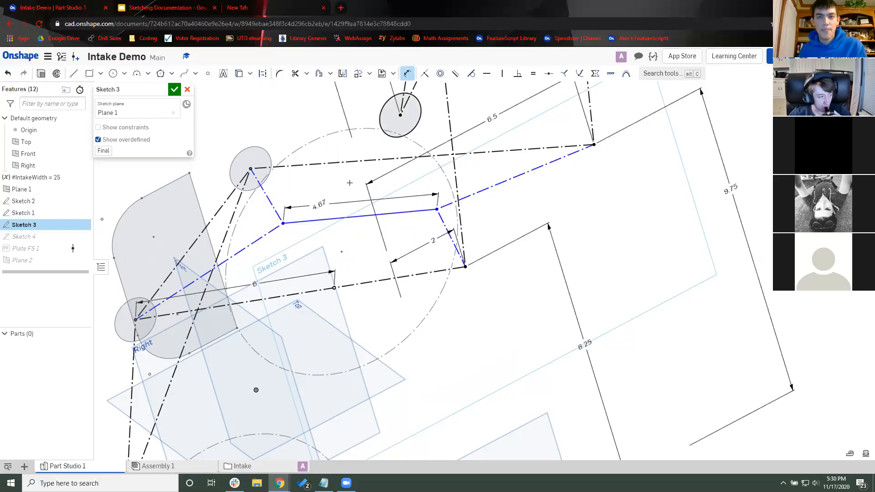
pyautogui.click(350, 183)
pyautogui.press('Return')
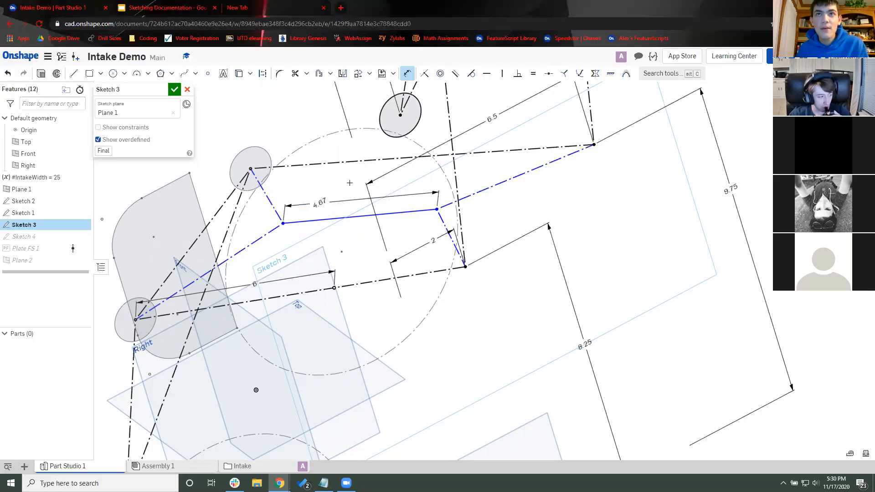
pyautogui.press('Escape')
pyautogui.click(435, 215)
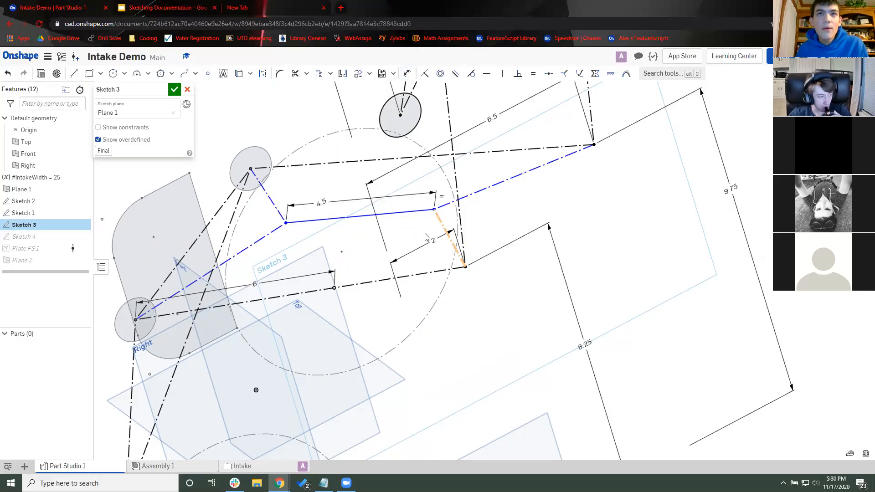
pyautogui.moveTo(348, 217); pyautogui.dragTo(347, 222)
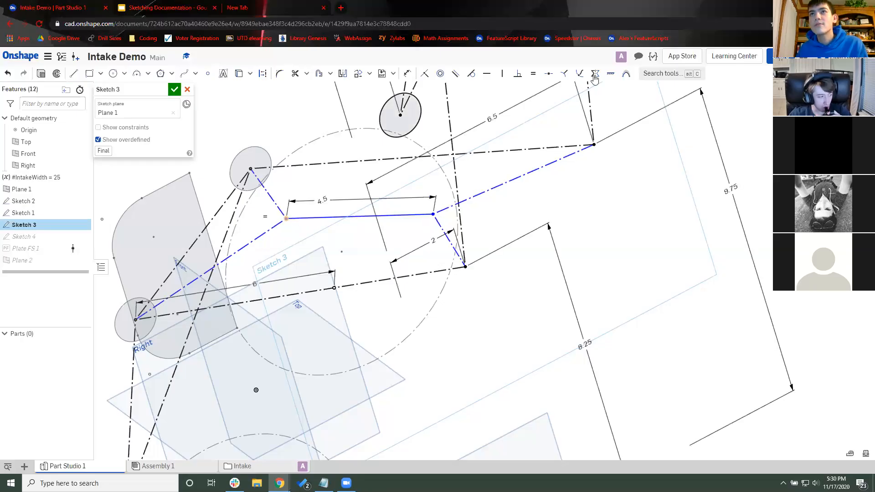
# Step: Try to constrain the upper and lower linkage bars as symmetric about the middle line
pyautogui.press('s')
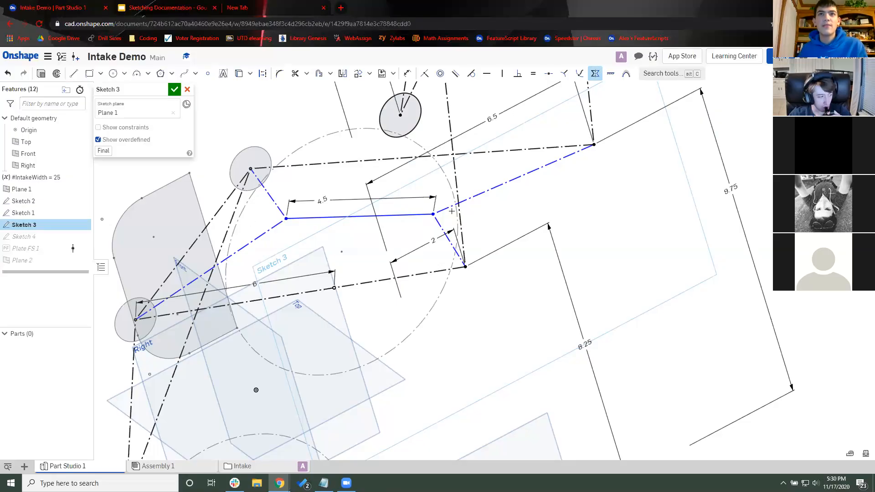
pyautogui.click(415, 157)
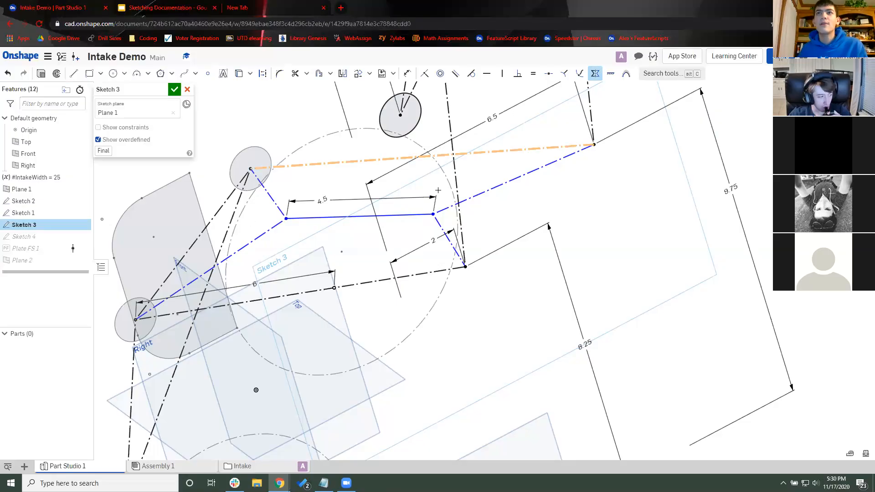
pyautogui.press('n')
pyautogui.click(430, 174)
pyautogui.click(384, 302)
pyautogui.click(388, 231)
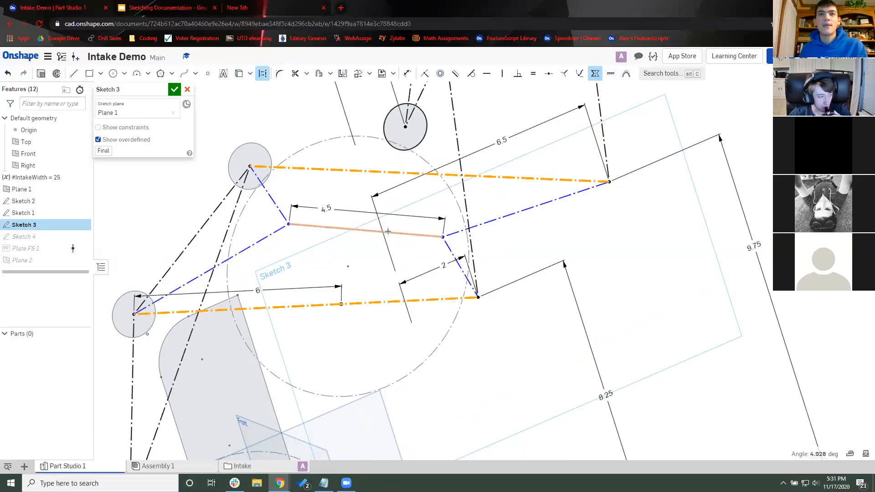
# Step: Delete the middle line's 4.5 in length dimension and its symmetric constraint
pyautogui.click(388, 232)
pyautogui.press('Delete')
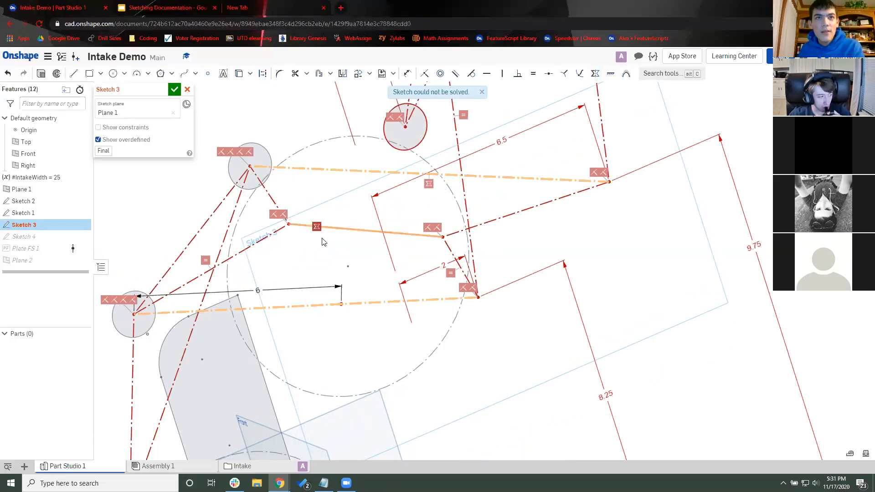
pyautogui.press('Delete')
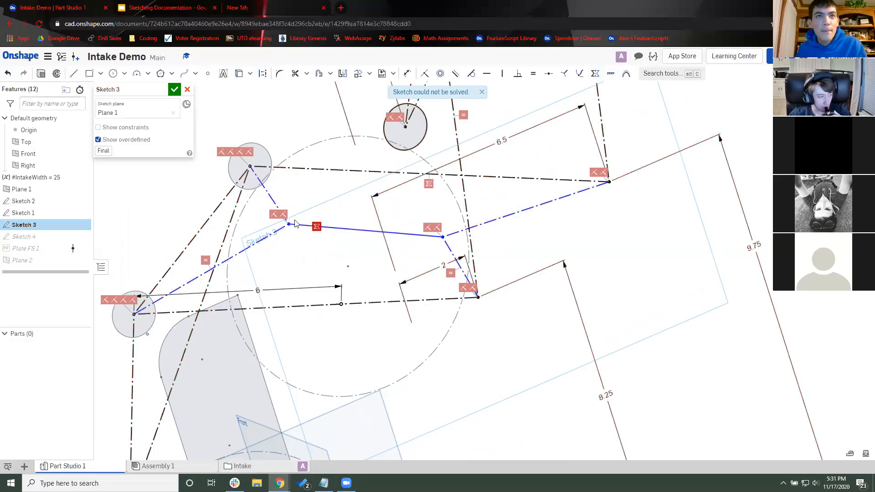
pyautogui.moveTo(290, 224); pyautogui.dragTo(336, 230)
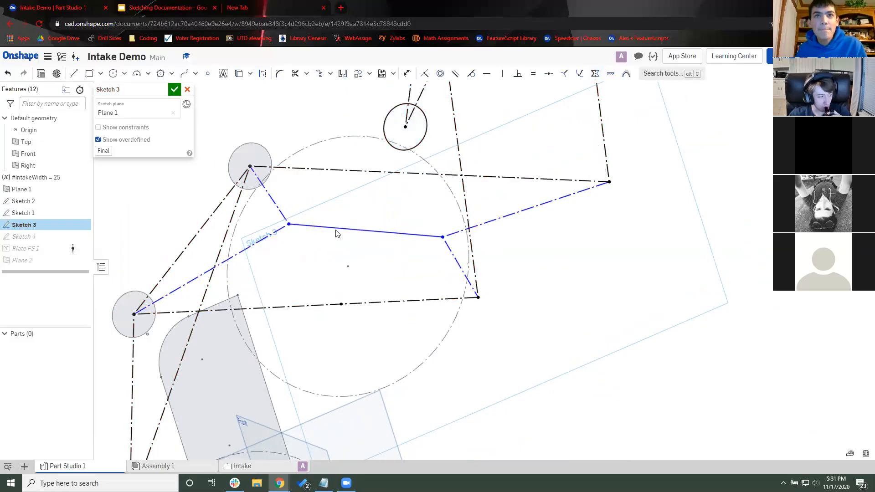
# Step: Constrain the upper and lower linkage bars as symmetric about the middle line
pyautogui.click(600, 75)
pyautogui.press('y')
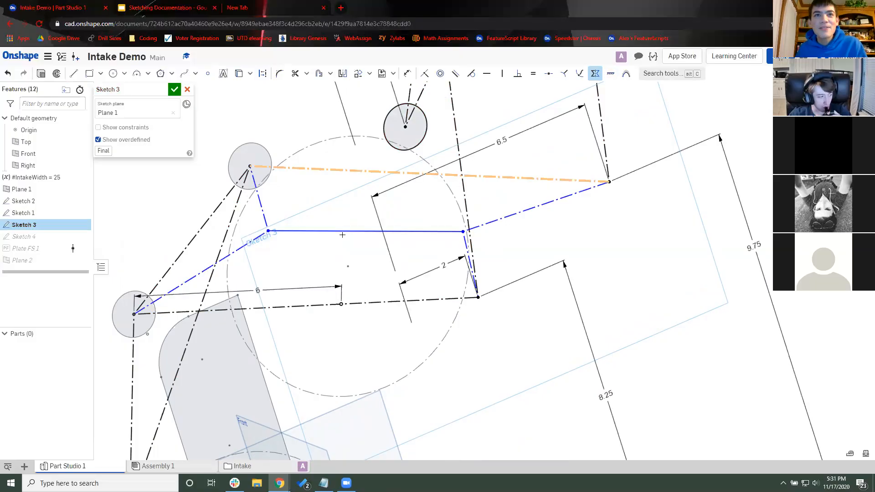
pyautogui.click(342, 171)
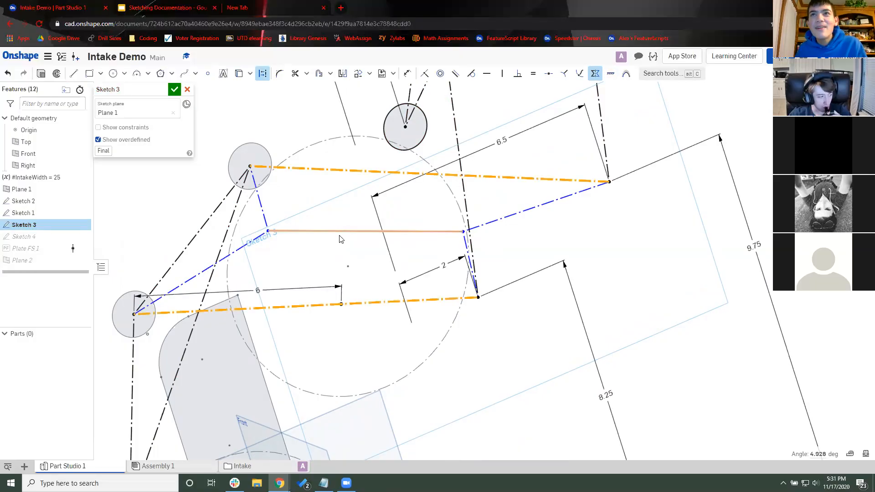
pyautogui.click(343, 232)
pyautogui.press('Escape')
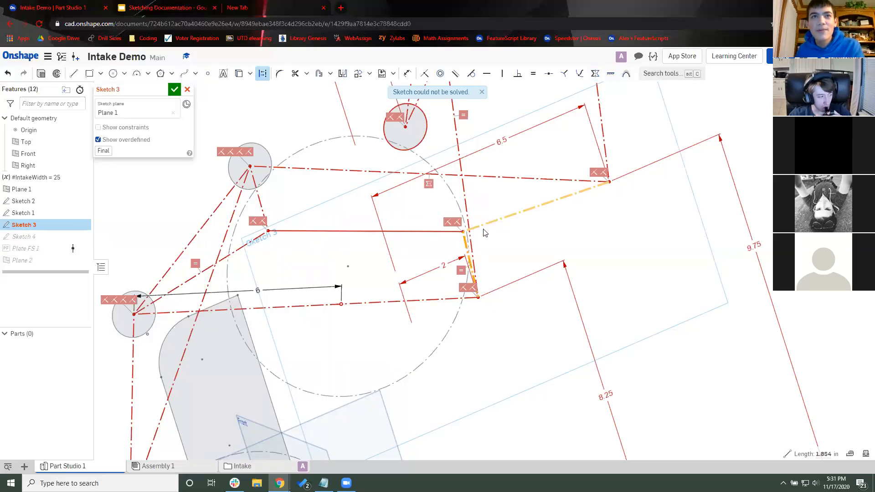
# Step: Undo the last change and delete the short and long construction lines joining the middle line to the linkage bars
pyautogui.hotkey('ctrl', 'z')
pyautogui.click(262, 214)
pyautogui.press('Delete')
pyautogui.click(256, 246)
pyautogui.press('Delete')
pyautogui.press('Delete')
# Step: Draw two short construction lines from the middle line's ends to the nearest ends of the upper and lower bars, and make them equal
pyautogui.press('e')
pyautogui.click(72, 76)
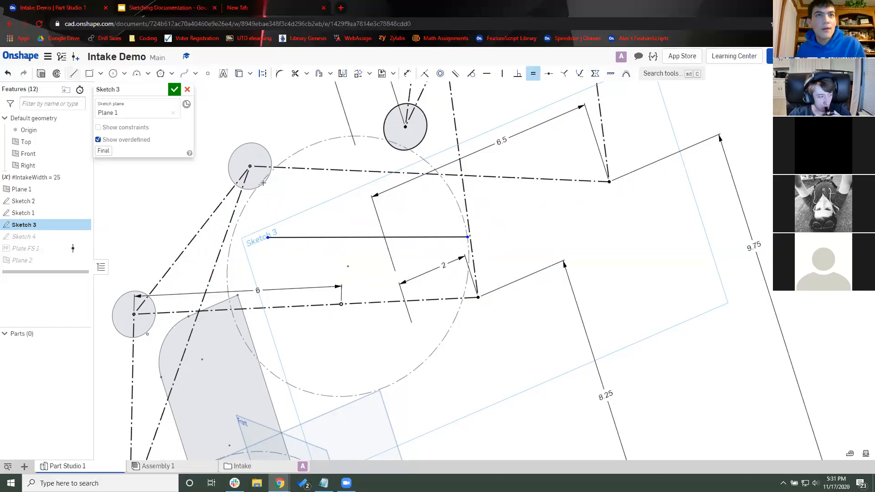
pyautogui.press('q')
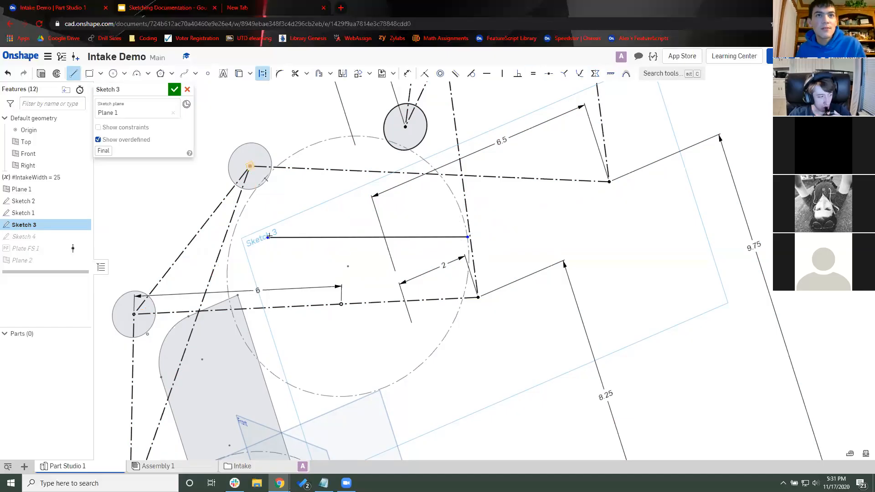
pyautogui.click(268, 237)
pyautogui.click(466, 237)
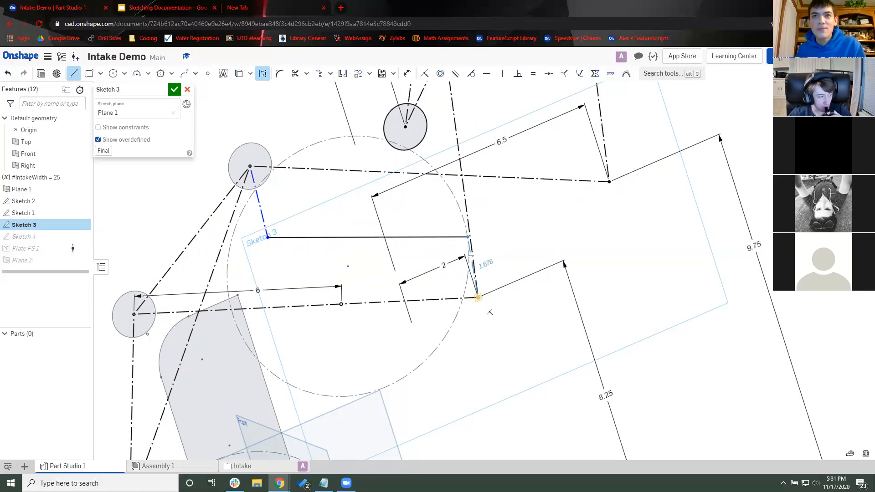
pyautogui.press('e')
pyautogui.click(257, 201)
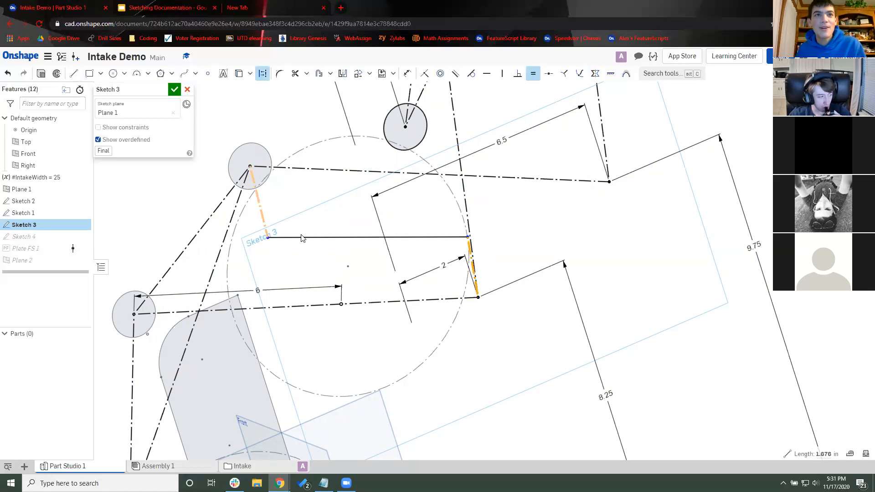
# Step: Draw two long construction lines joining the middle line's ends to the lower bar's pivot and the upper bar's far end
pyautogui.press('l')
pyautogui.click(243, 237)
pyautogui.click(134, 315)
pyautogui.click(446, 237)
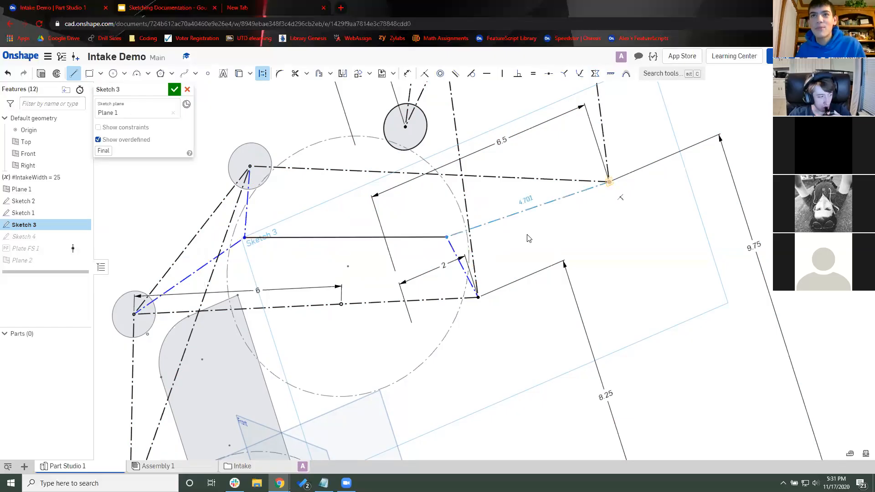
pyautogui.click(609, 182)
# Step: Try to make the two long construction lines equal in length
pyautogui.press('e')
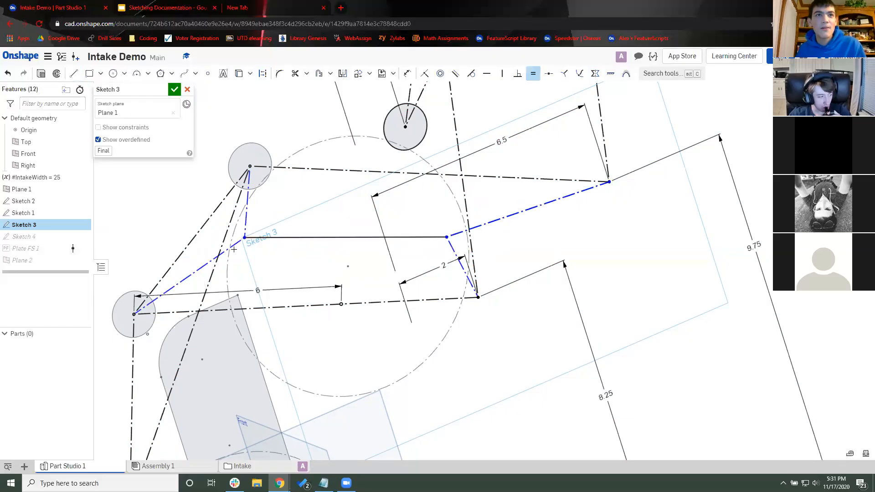
pyautogui.press('d')
pyautogui.click(233, 248)
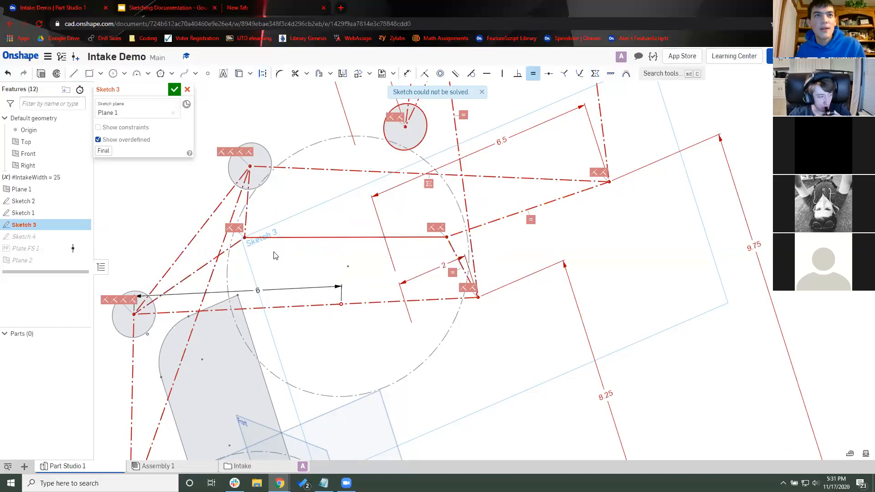
pyautogui.hotkey('ctrl', 'z')
# Step: Shift the middle line between the bars, dimension its length as 5 in, and finish the sketch
pyautogui.moveTo(245, 237); pyautogui.dragTo(283, 242)
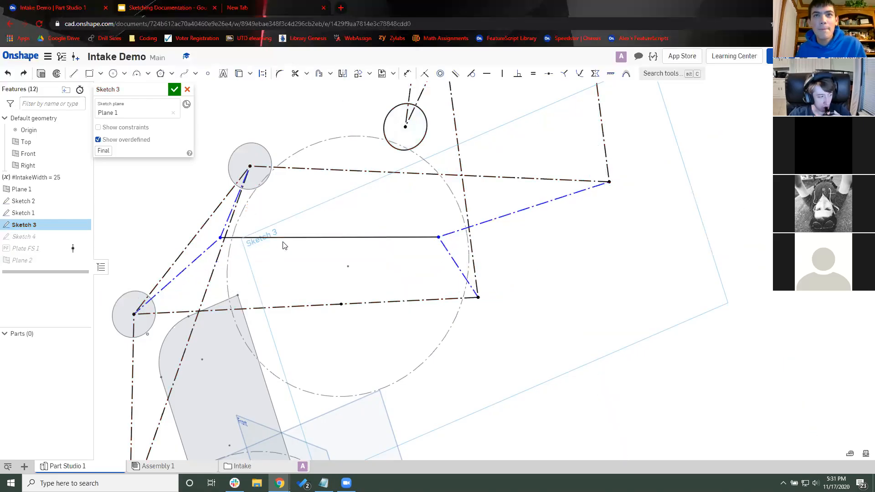
pyautogui.moveTo(221, 237); pyautogui.dragTo(260, 240)
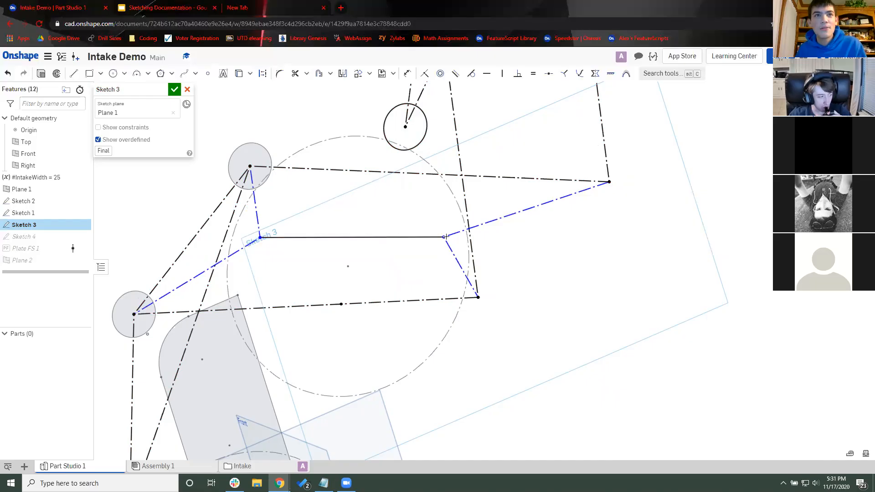
pyautogui.press('d')
pyautogui.click(445, 237)
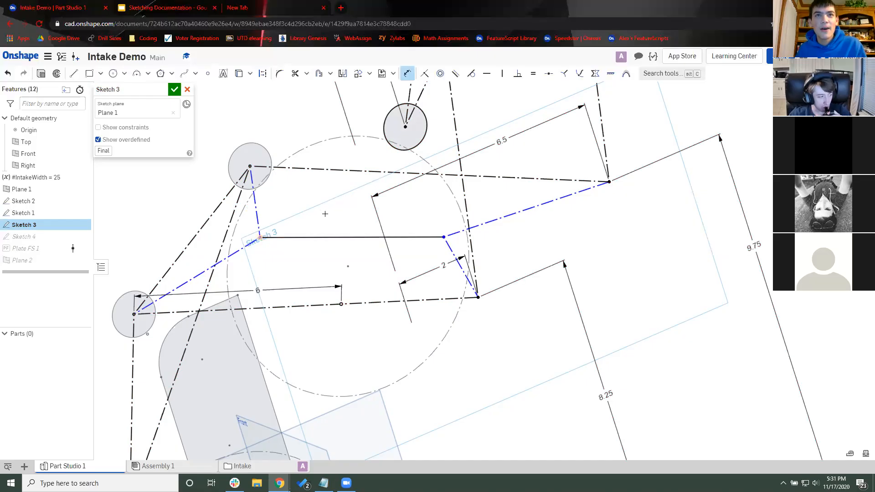
pyautogui.click(325, 214)
pyautogui.write('5')
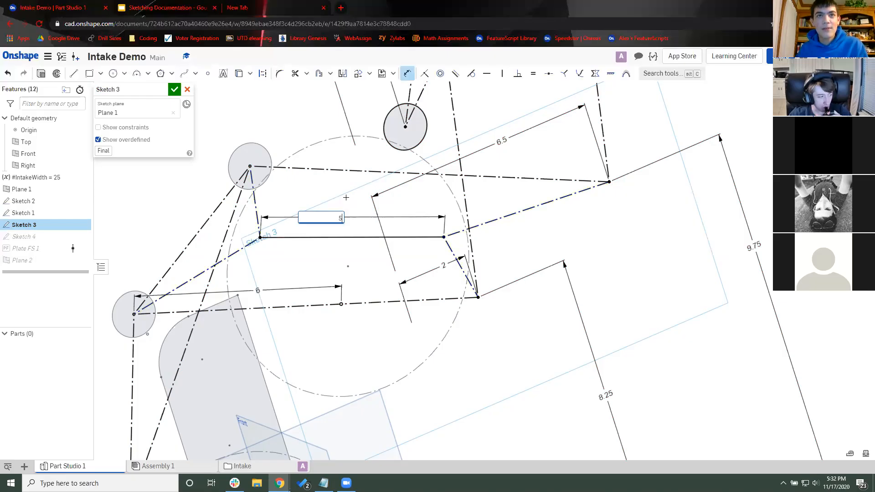
pyautogui.press('Return')
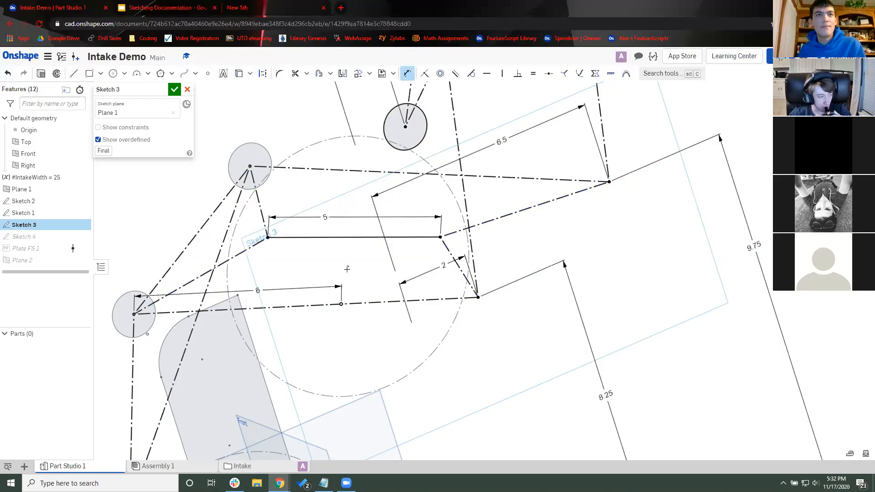
pyautogui.moveTo(347, 270); pyautogui.dragTo(345, 274, button='middle')
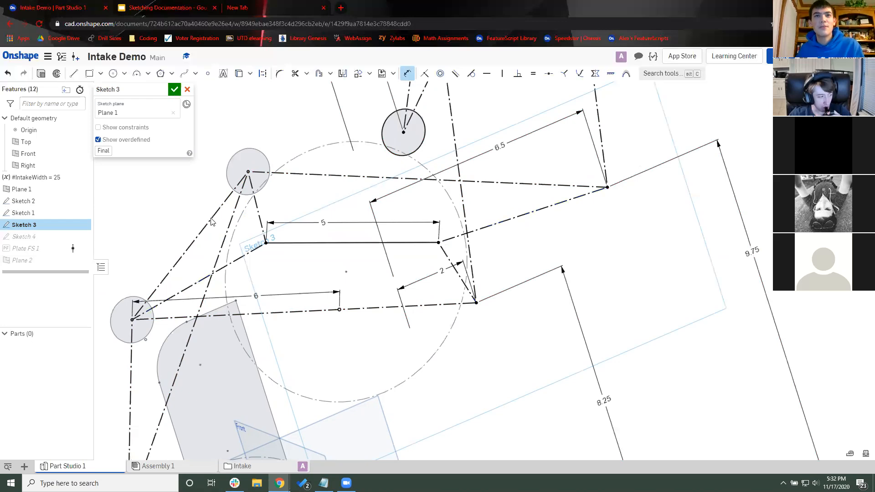
pyautogui.scroll(-1, 211, 219)
pyautogui.scroll(-1, 165, 216)
pyautogui.moveTo(165, 216); pyautogui.dragTo(195, 240, button='right')
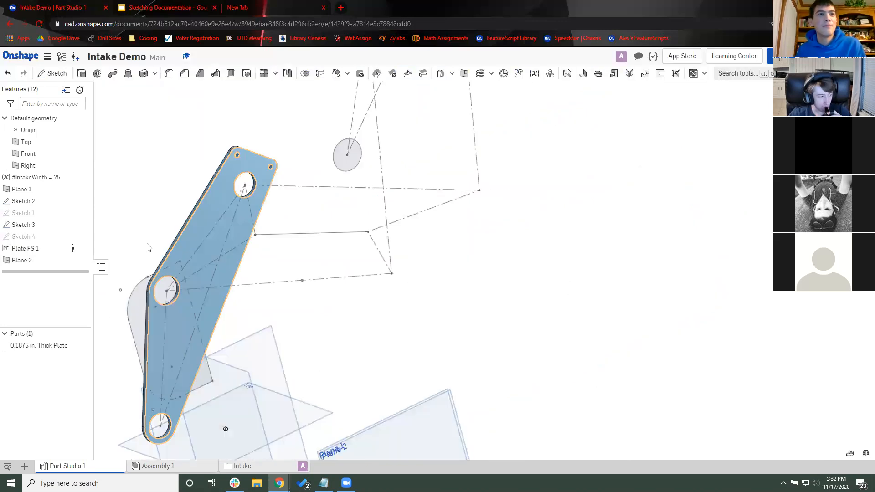
# Step: Create a Plate FS with the lower bar's two end points, its intermediate point and the 5 in middle line as exterior geometry
pyautogui.scroll(-2, 240, 285)
pyautogui.moveTo(453, 283); pyautogui.dragTo(460, 247, button='right')
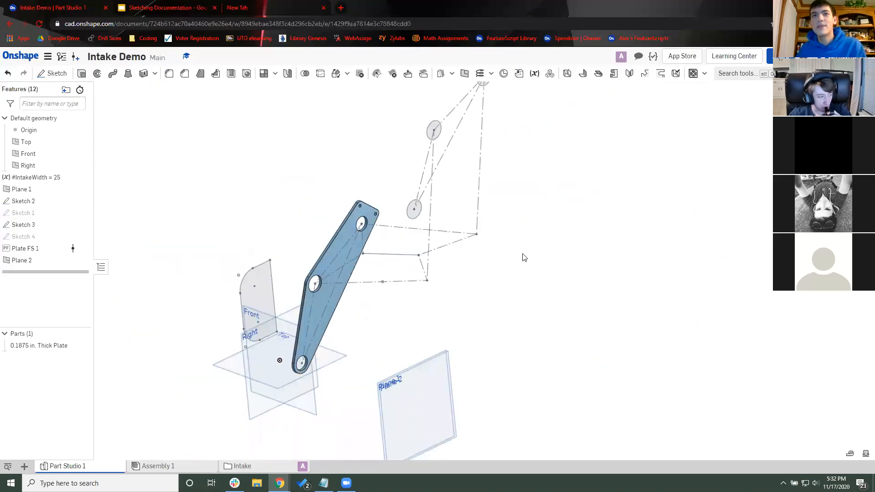
pyautogui.moveTo(522, 253); pyautogui.dragTo(459, 279, button='right')
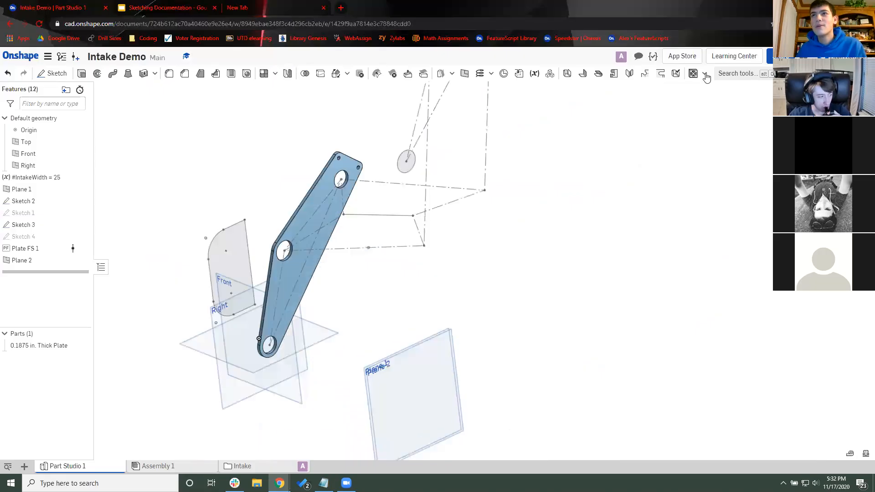
pyautogui.click(711, 166)
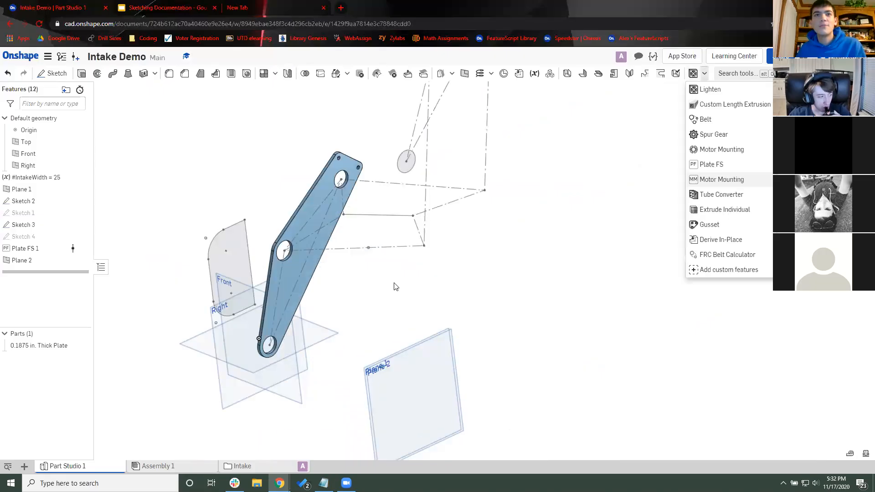
pyautogui.scroll(3, 303, 259)
pyautogui.click(290, 264)
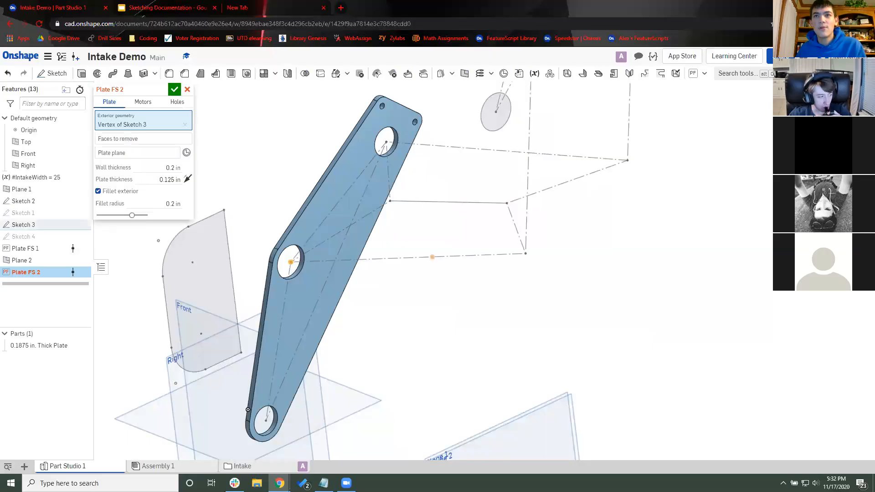
pyautogui.click(526, 254)
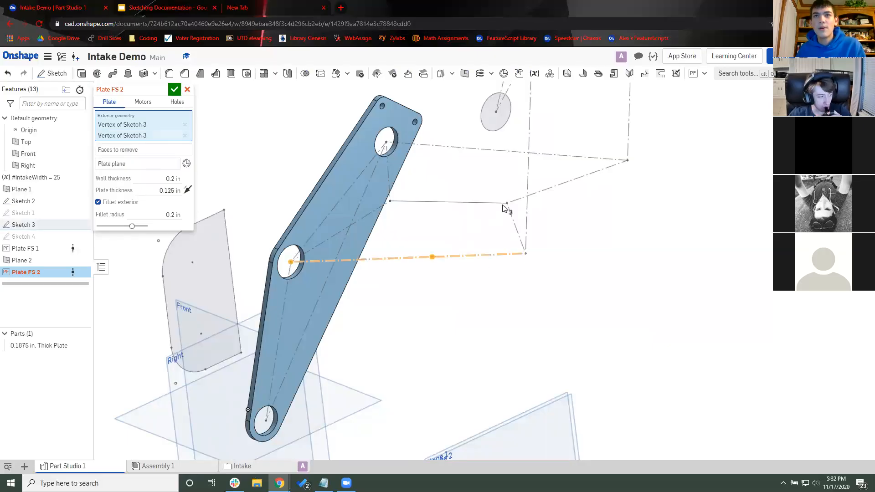
pyautogui.click(507, 203)
pyautogui.click(491, 204)
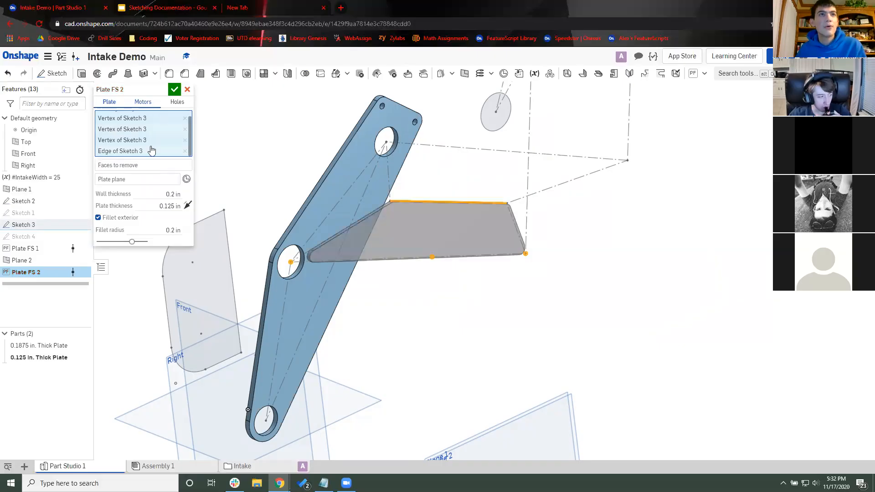
# Step: Add a 550 motor with all mounting holes at the lower bar's intermediate point, using the bar's pivot point as angle reference
pyautogui.click(143, 101)
pyautogui.click(143, 127)
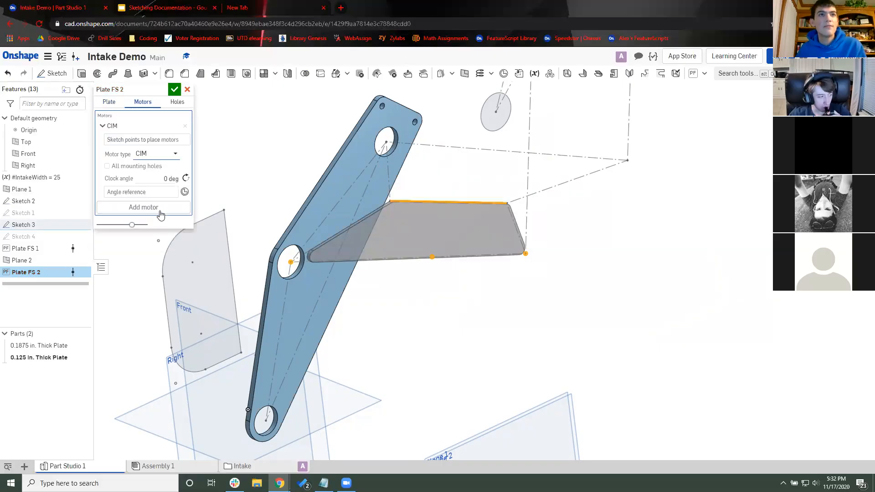
pyautogui.click(153, 154)
pyautogui.click(143, 191)
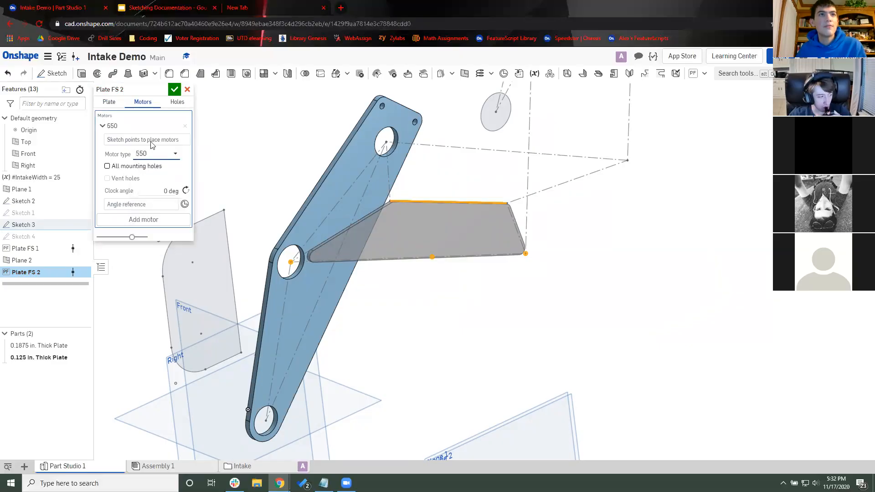
pyautogui.click(430, 257)
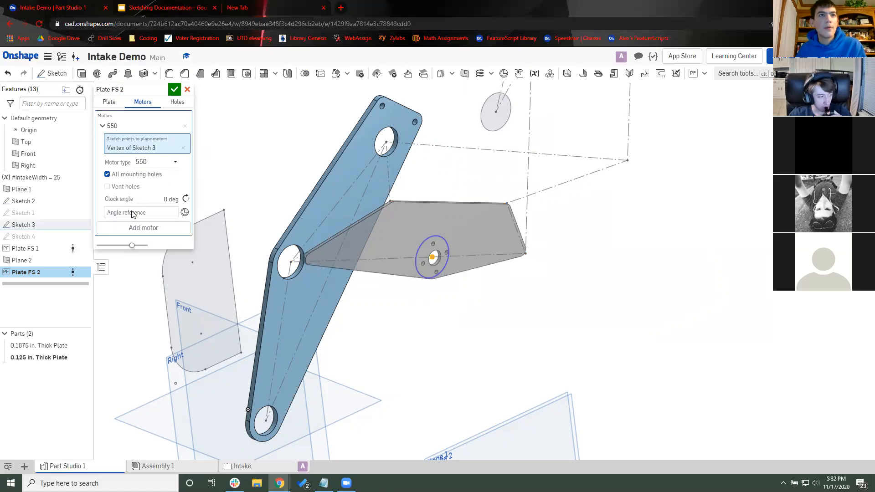
pyautogui.click(289, 263)
# Step: Add a simple 0.375 in diameter hole at the lower bar's far end point
pyautogui.click(177, 102)
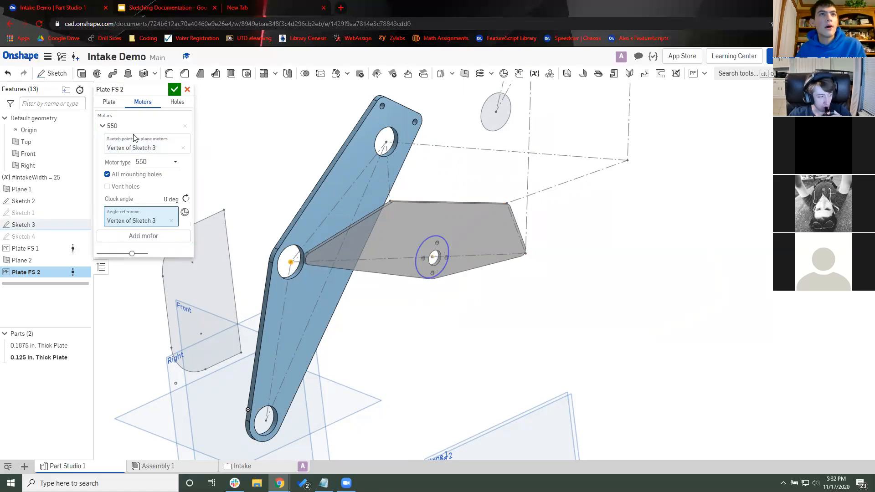
pyautogui.click(145, 129)
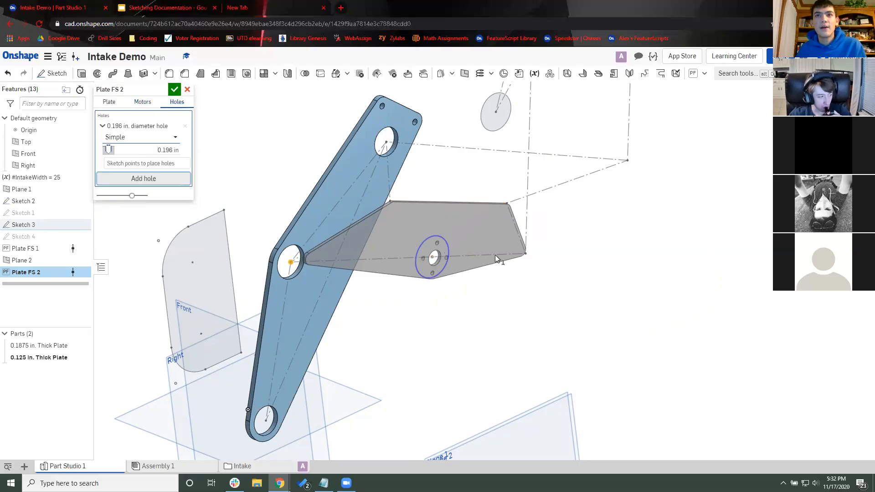
pyautogui.click(154, 150)
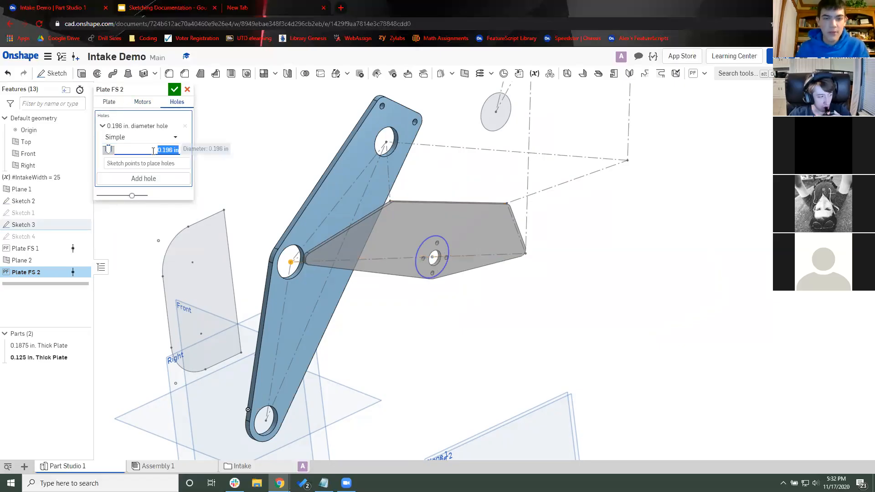
pyautogui.write('0.37')
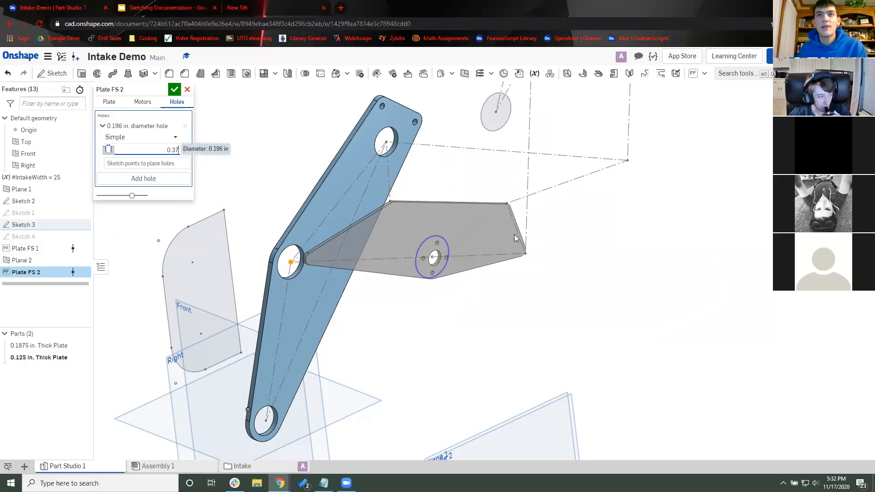
pyautogui.write('5')
pyautogui.press('Tab')
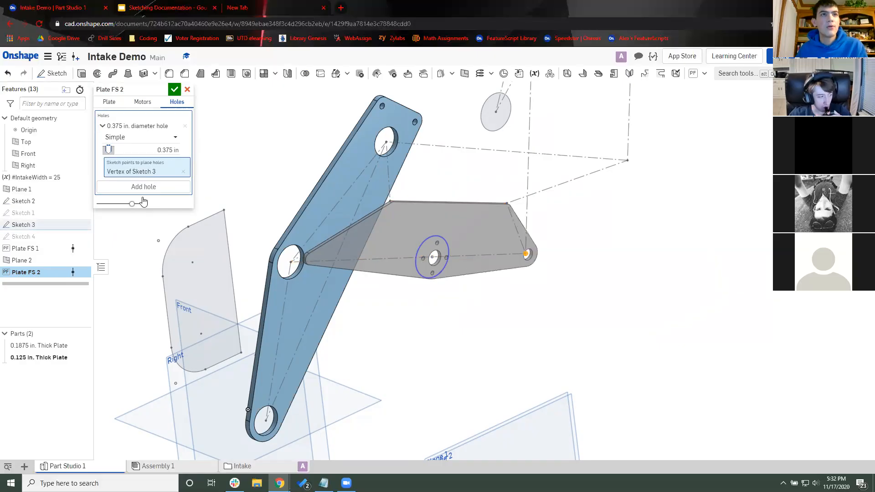
# Step: Add a simple 1.125 in diameter hole at the lower bar's pivot point, over the existing plate's middle hole
pyautogui.click(144, 187)
pyautogui.click(145, 211)
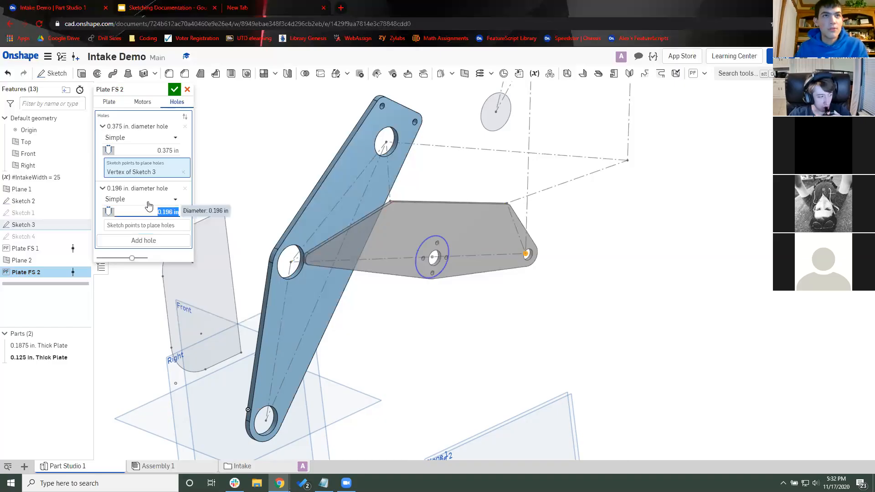
pyautogui.write('1.125')
pyautogui.press('Tab')
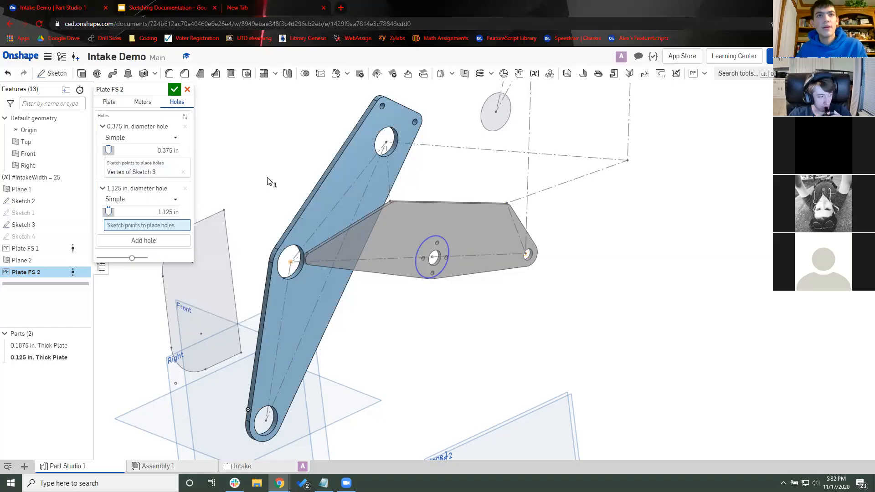
pyautogui.scroll(-1, 175, 91)
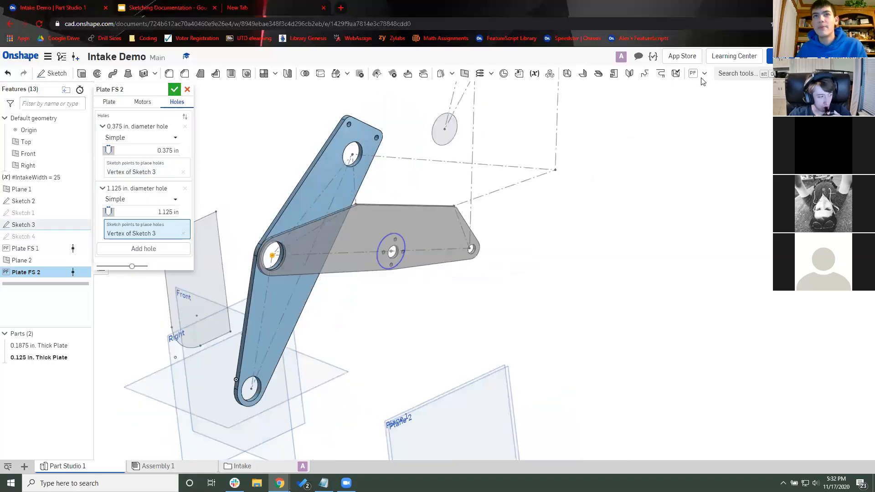
pyautogui.press('Return')
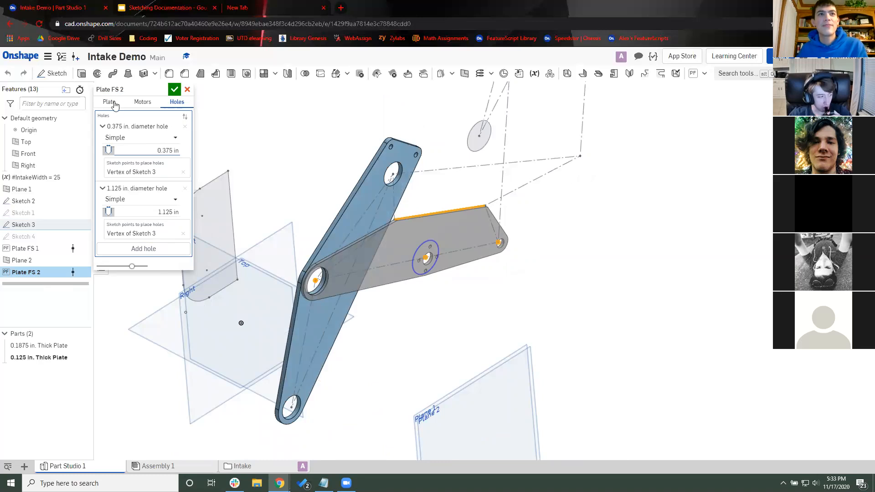
# Step: Set the lower bar plate's thickness to 3/16 in
pyautogui.click(112, 103)
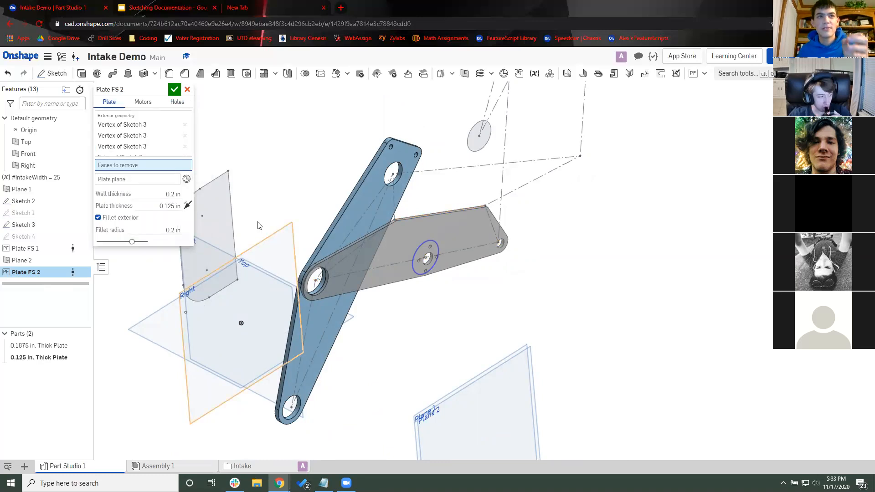
pyautogui.moveTo(257, 222); pyautogui.dragTo(253, 216, button='right')
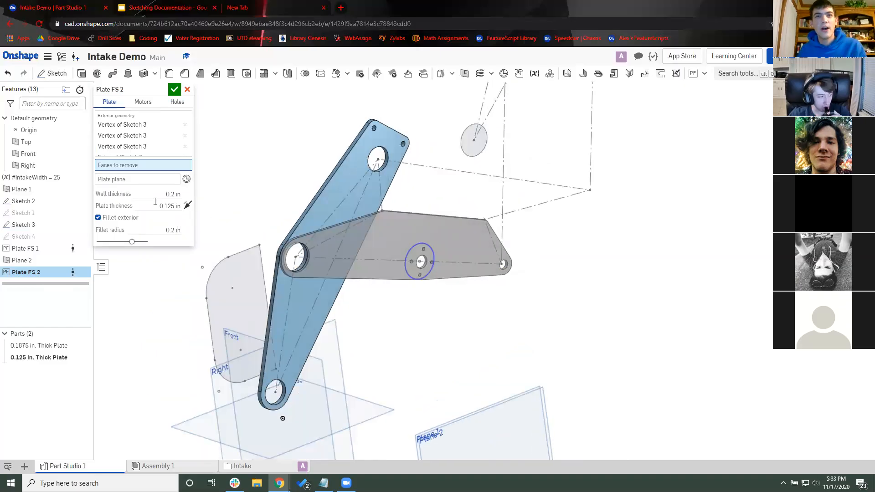
pyautogui.click(155, 195)
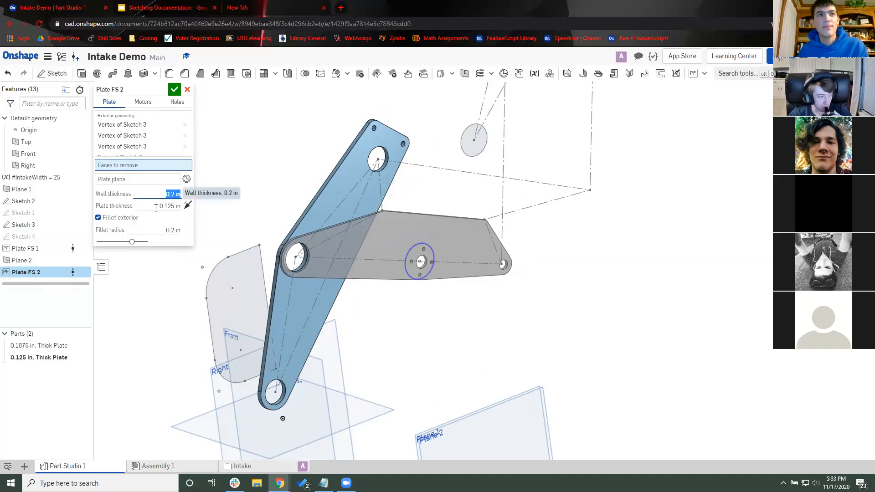
pyautogui.click(156, 206)
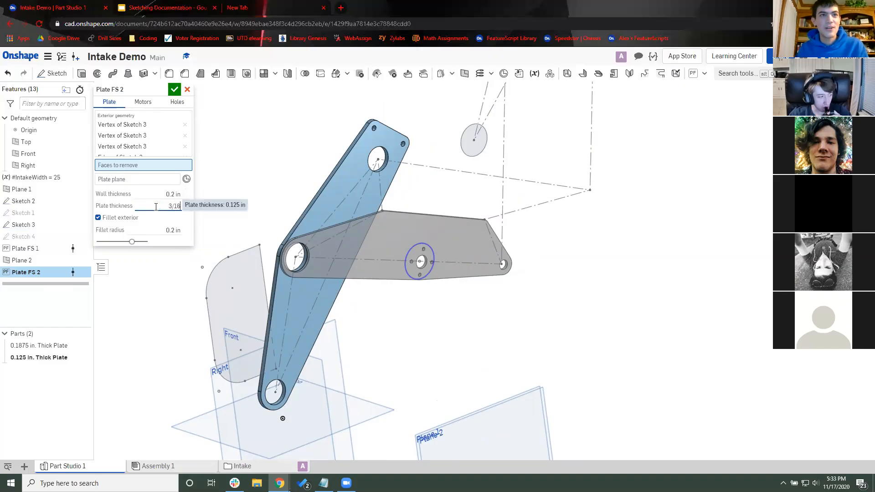
pyautogui.write('3/16')
pyautogui.press('Return')
pyautogui.moveTo(286, 205); pyautogui.dragTo(295, 183, button='right')
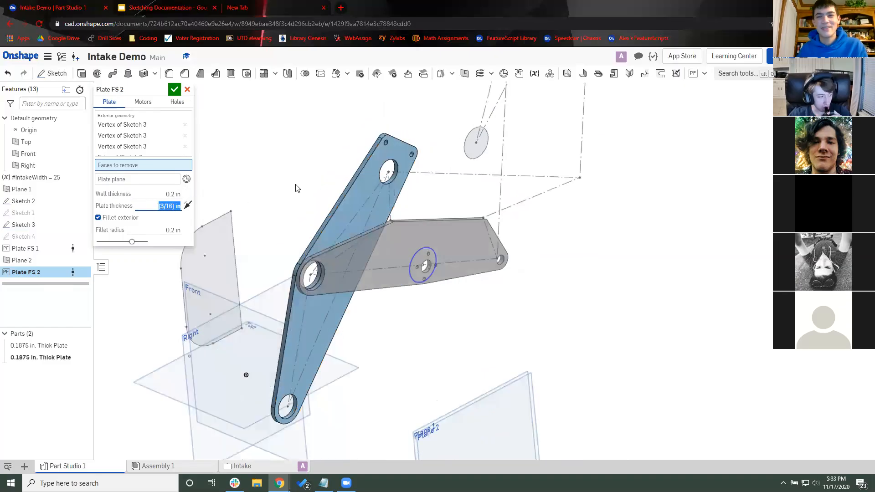
# Step: Place the lower bar plate on Plane 2 and accept the plate feature
pyautogui.scroll(-2, 296, 177)
pyautogui.click(151, 179)
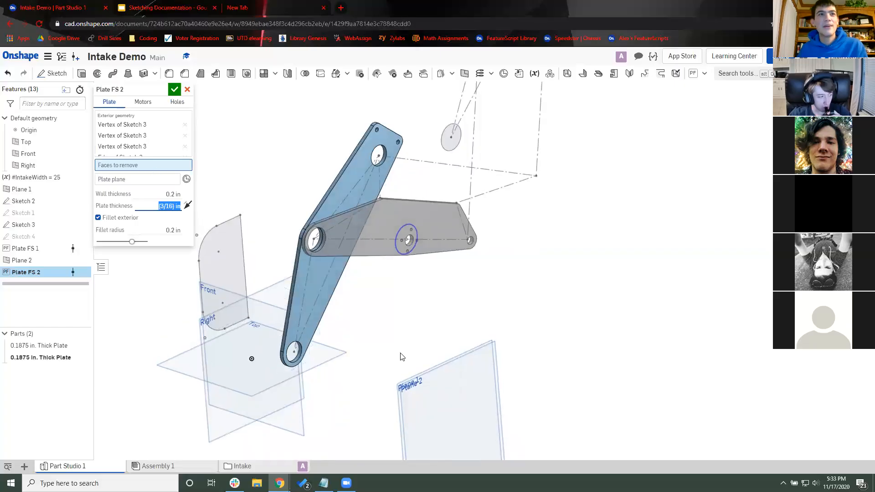
pyautogui.click(449, 372)
pyautogui.moveTo(390, 326); pyautogui.dragTo(308, 223, button='right')
pyautogui.moveTo(267, 248); pyautogui.dragTo(267, 221, button='right')
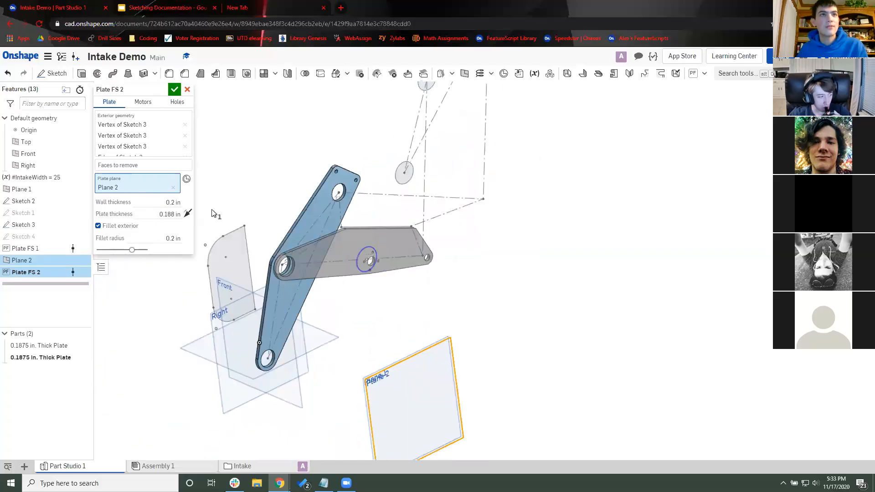
pyautogui.click(174, 90)
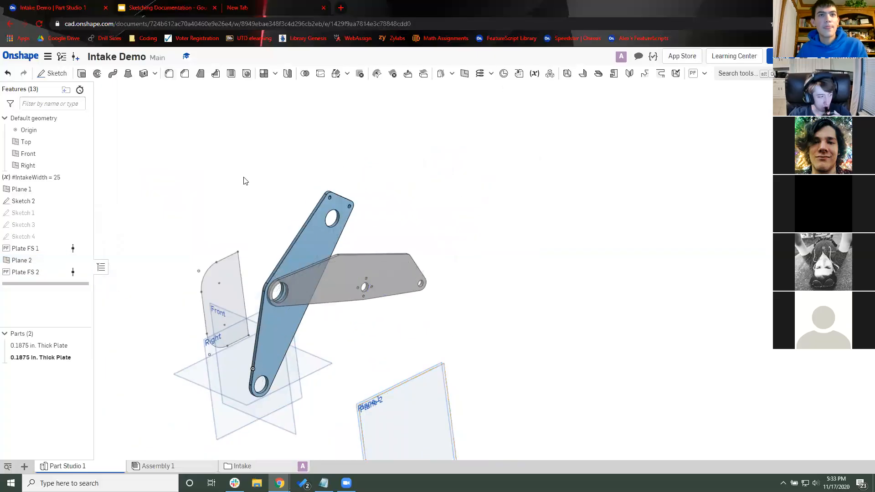
# Step: Create a Plate FS with the upper bar's two end points and both ends of the 5 in middle line as exterior geometry
pyautogui.click(704, 73)
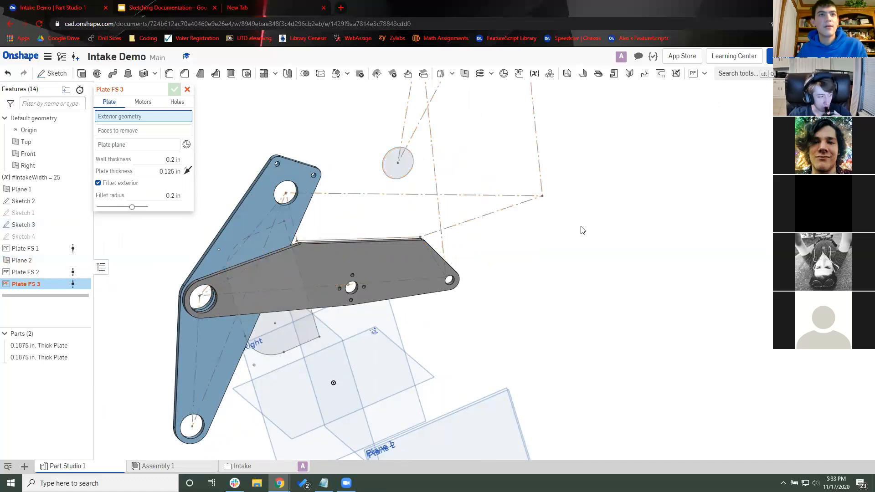
pyautogui.moveTo(581, 227); pyautogui.dragTo(560, 244, button='middle')
pyautogui.scroll(2, 516, 214)
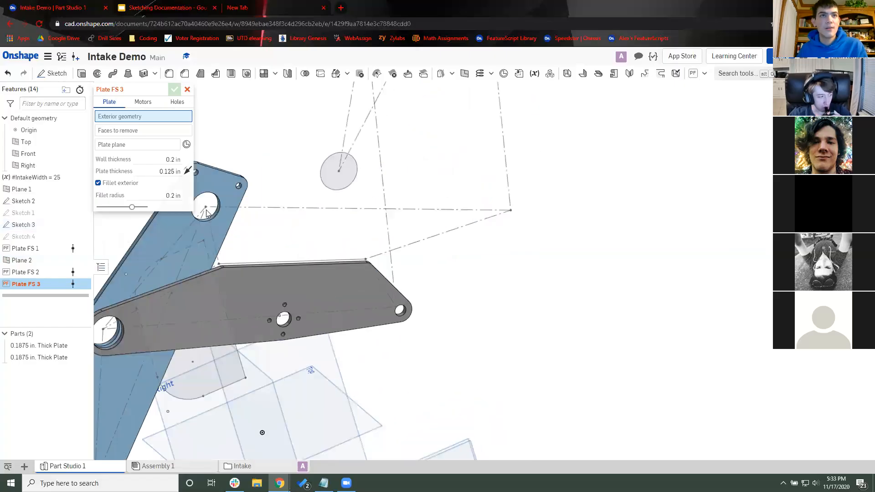
pyautogui.click(220, 264)
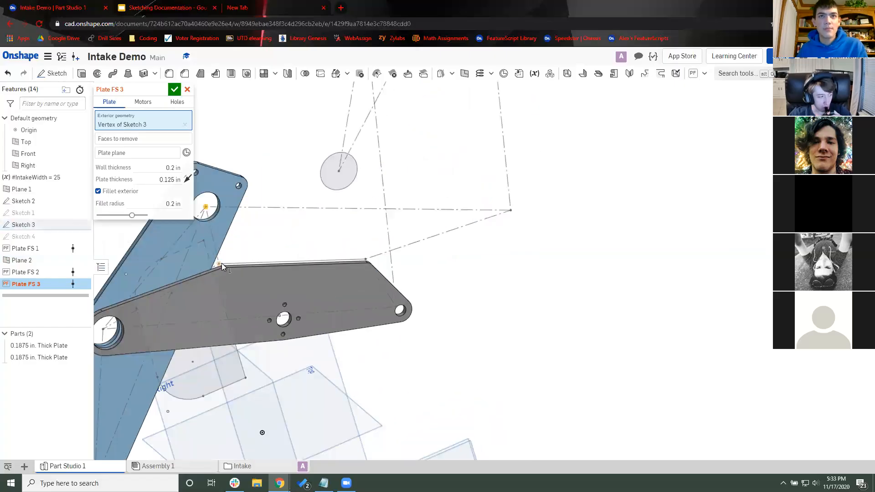
pyautogui.click(368, 260)
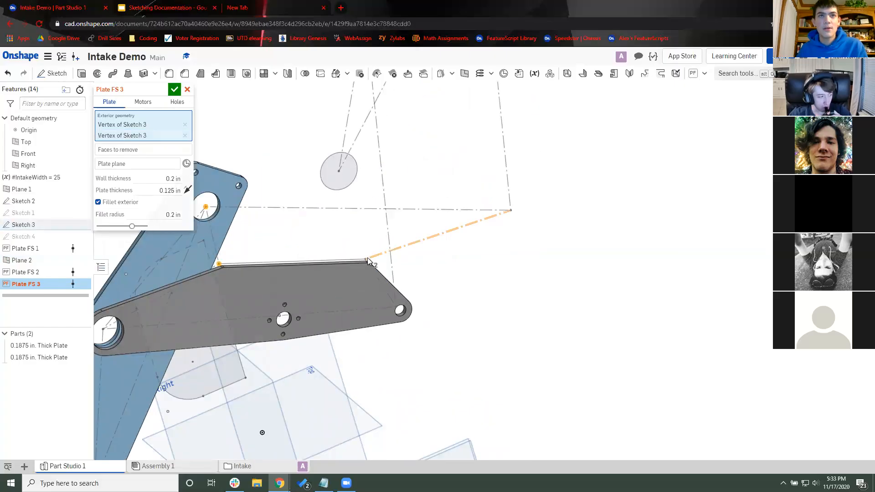
pyautogui.click(511, 211)
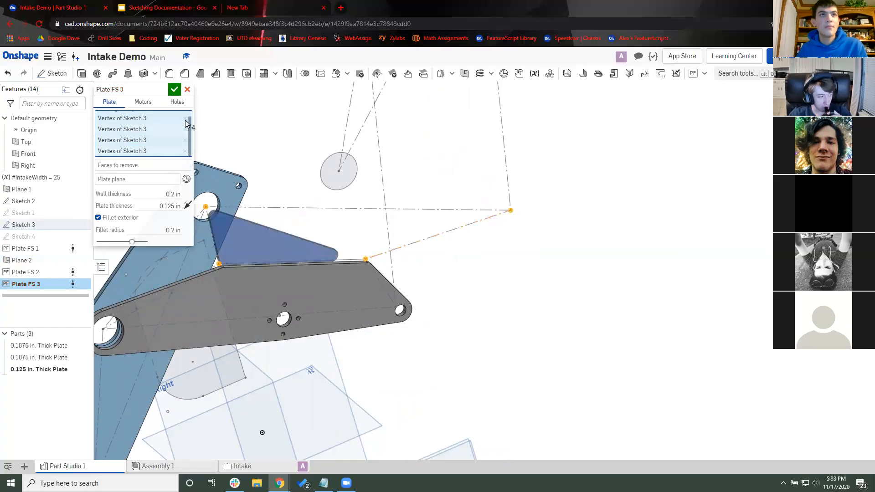
# Step: Add a simple 0.875 in diameter hole at the upper bar's pivot point, over the side plate's upper hole
pyautogui.click(127, 131)
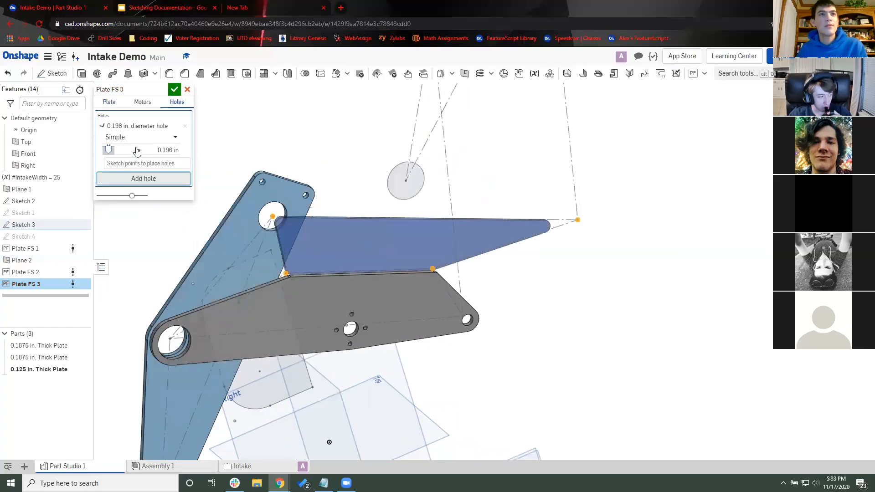
pyautogui.click(137, 147)
pyautogui.write('0.8')
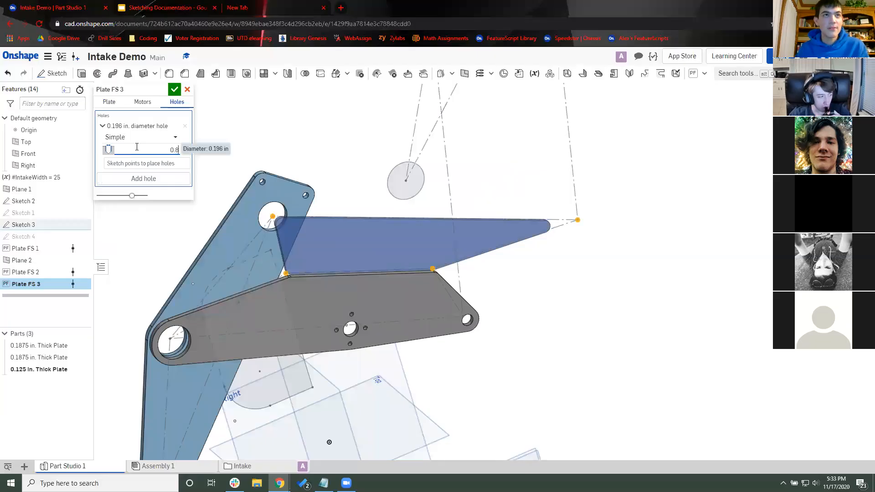
pyautogui.write('75')
pyautogui.press('Return')
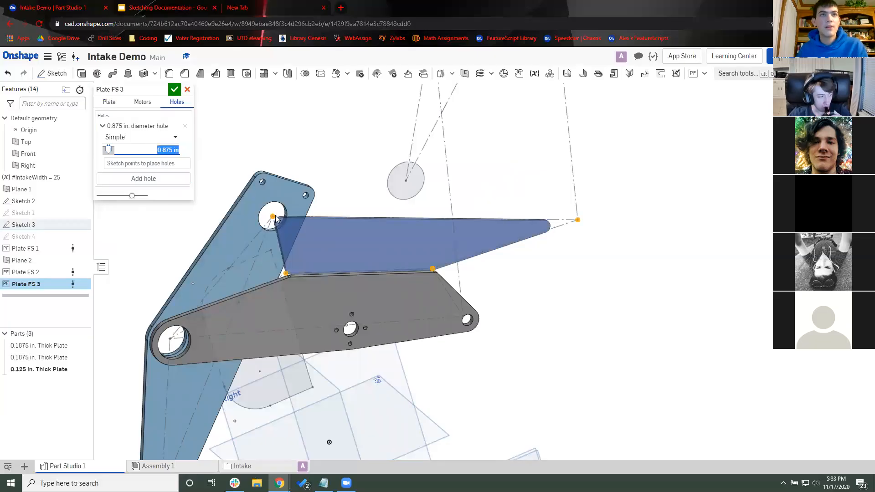
pyautogui.click(271, 221)
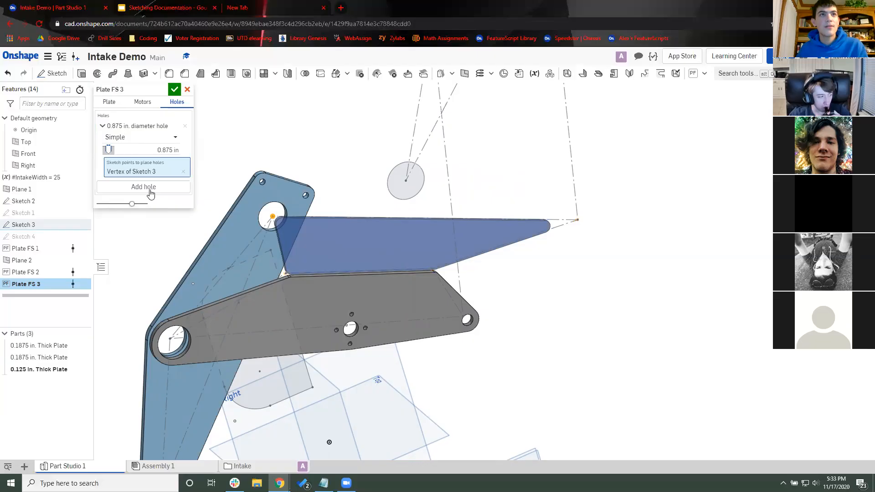
# Step: Add a simple 0.375 in diameter hole at the upper bar's far end point and accept the plate
pyautogui.click(153, 187)
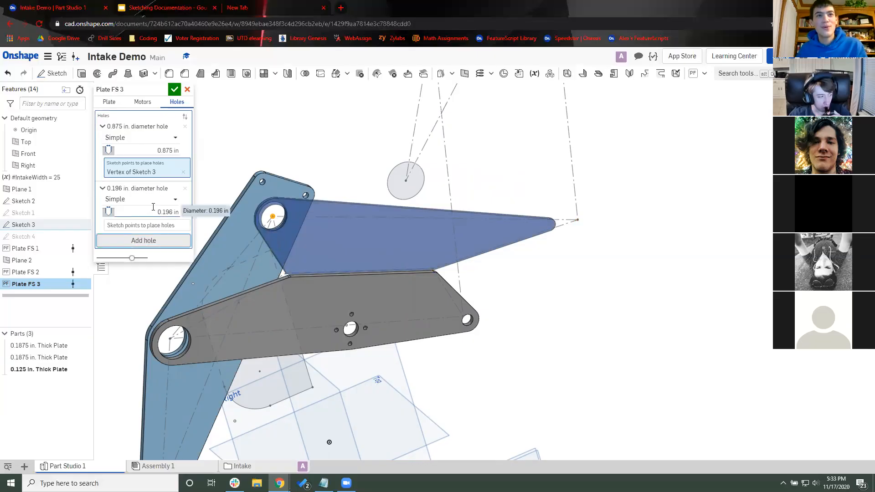
pyautogui.click(135, 210)
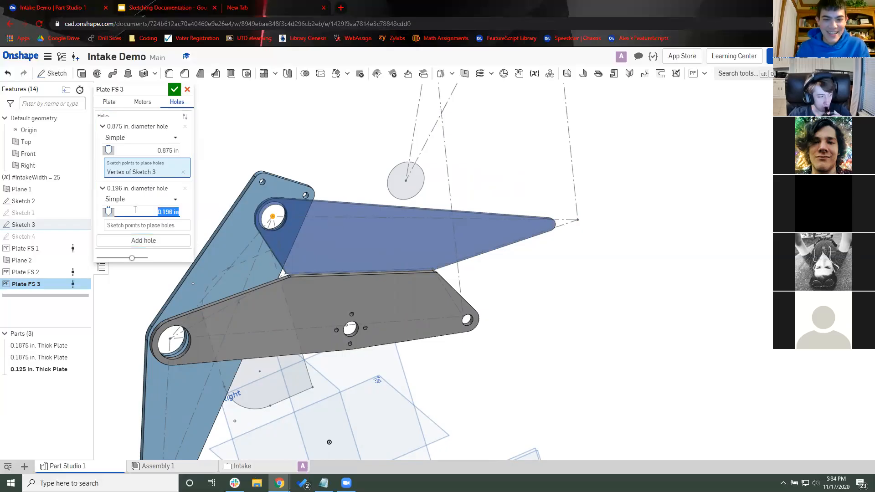
pyautogui.write('0.375')
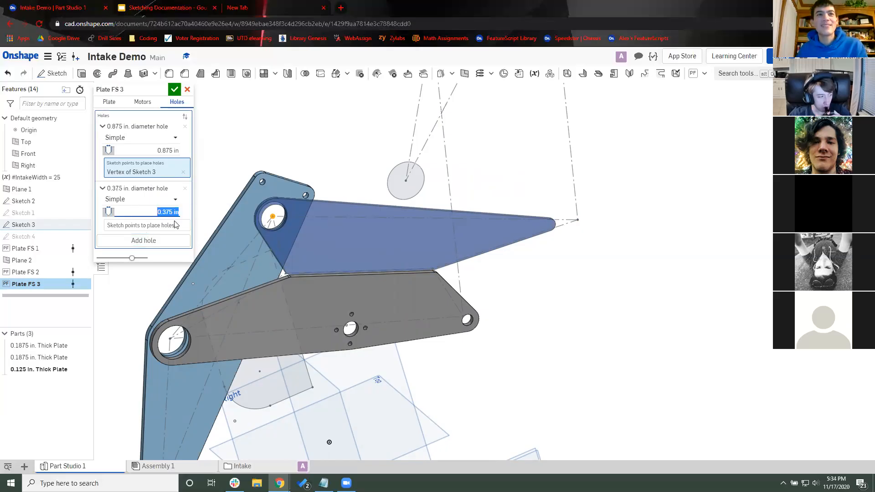
pyautogui.press('Tab')
pyautogui.click(578, 222)
pyautogui.click(175, 90)
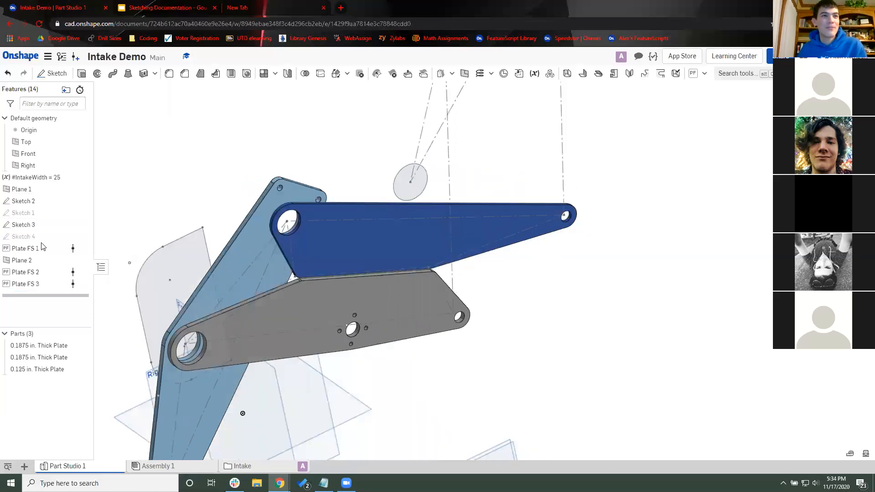
# Step: Reopen the upper bar plate, set its plate plane to Plane 2 and accept the edit
pyautogui.hotkey('shift', '7')
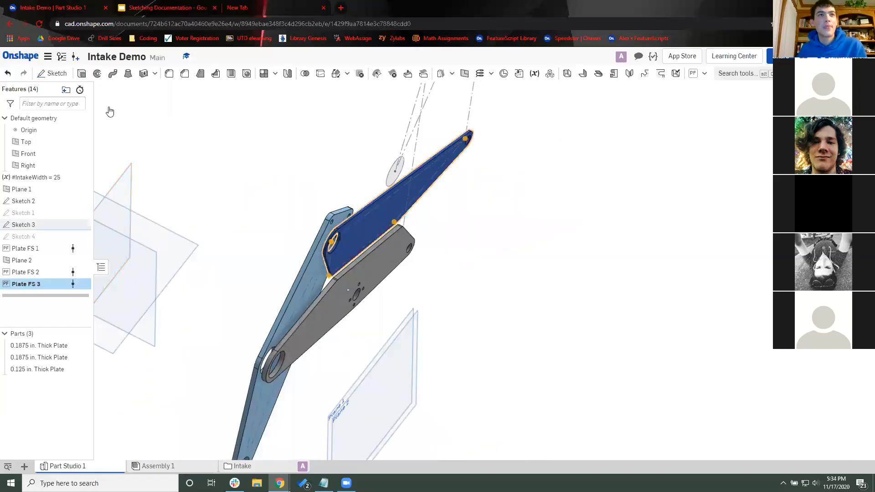
pyautogui.click(108, 103)
pyautogui.click(136, 183)
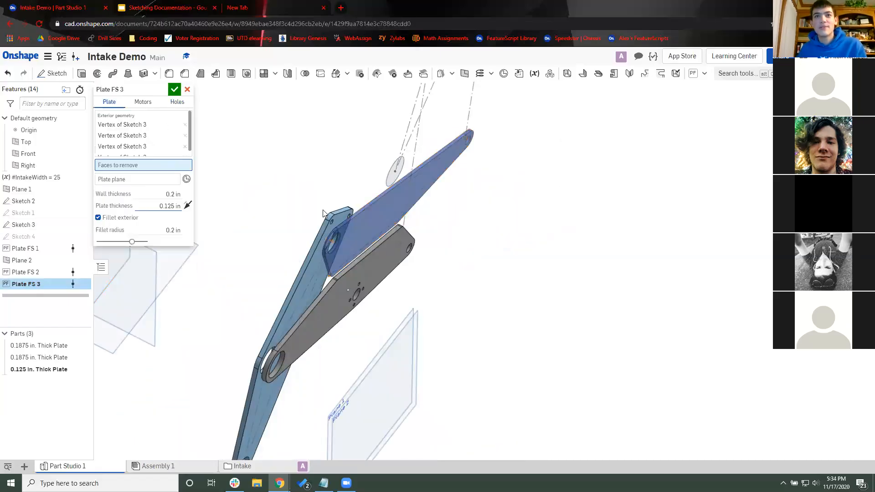
pyautogui.click(433, 299)
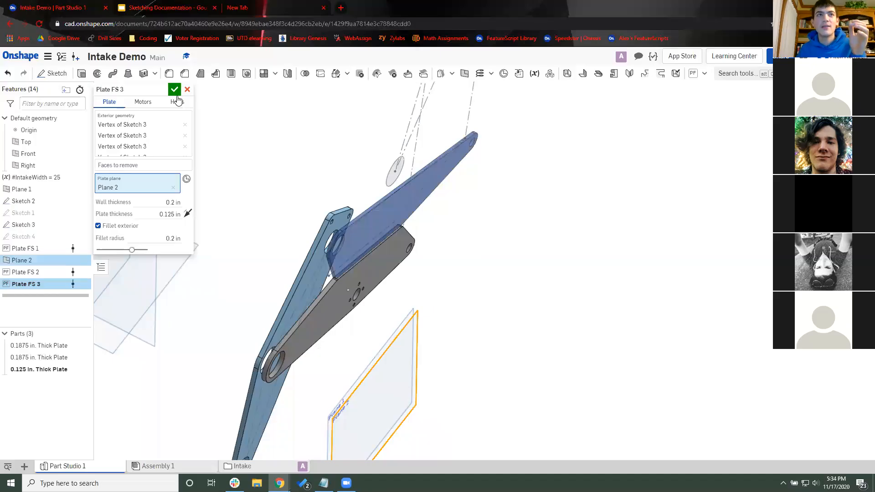
pyautogui.moveTo(268, 168); pyautogui.dragTo(267, 110, button='right')
pyautogui.press('Return')
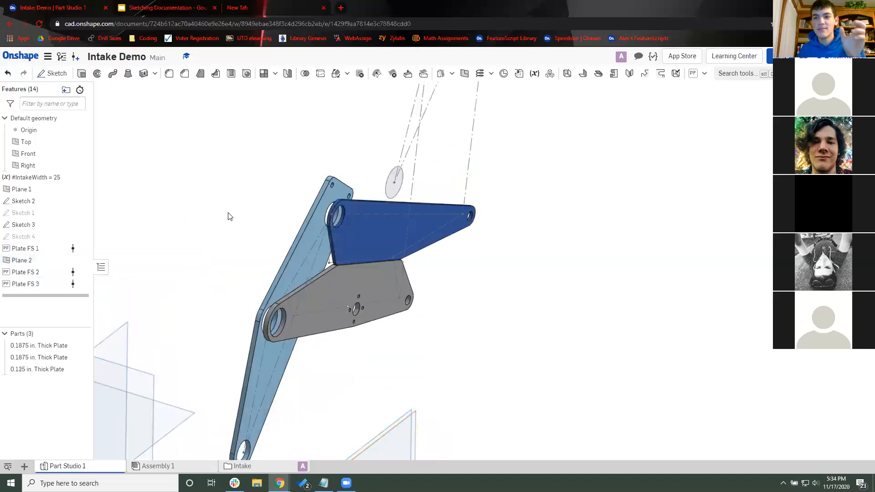
pyautogui.moveTo(222, 207); pyautogui.dragTo(266, 219, button='right')
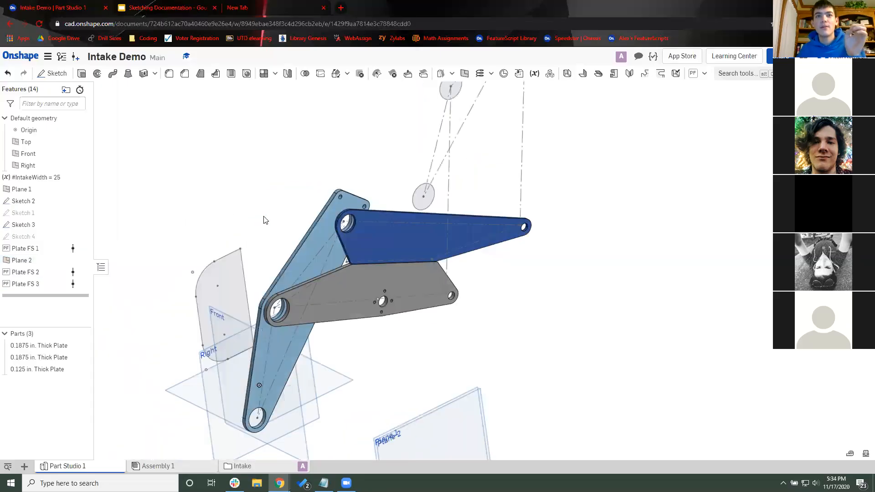
pyautogui.scroll(2, 391, 372)
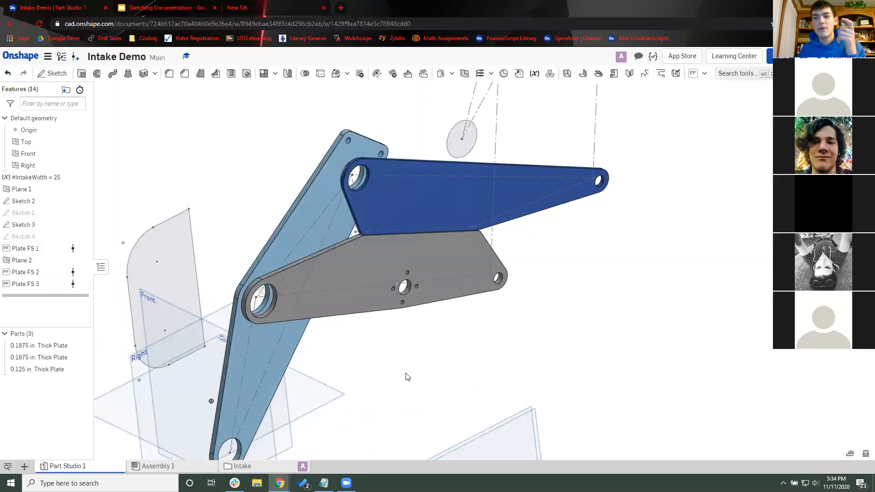
pyautogui.scroll(-1, 403, 371)
pyautogui.moveTo(248, 215); pyautogui.dragTo(251, 205, button='right')
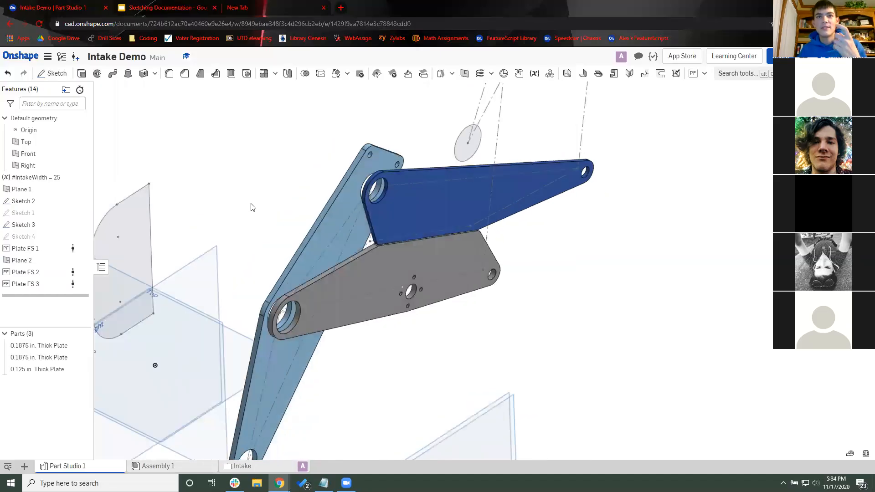
pyautogui.moveTo(217, 170); pyautogui.dragTo(229, 191, button='right')
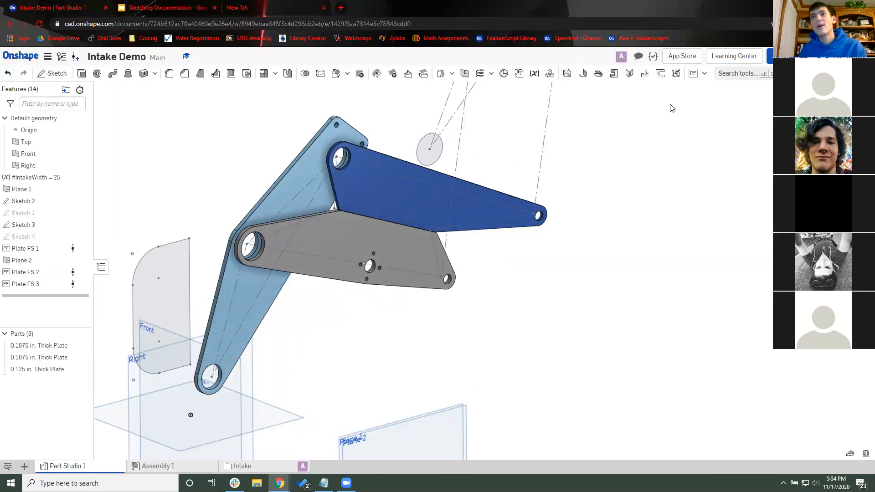
# Step: Create an FRC Belt Calculator belt with pulley one at the side plate's middle pivot point and pulley two at its lowest hole's center
pyautogui.click(705, 73)
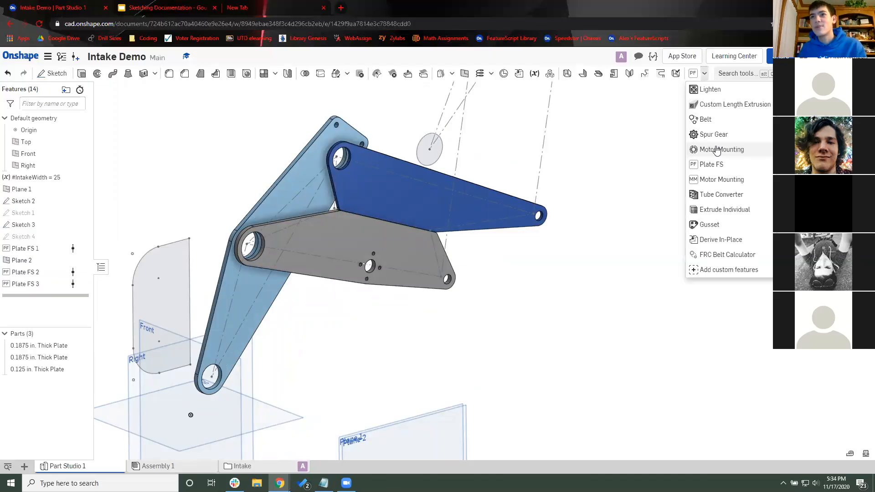
pyautogui.click(720, 255)
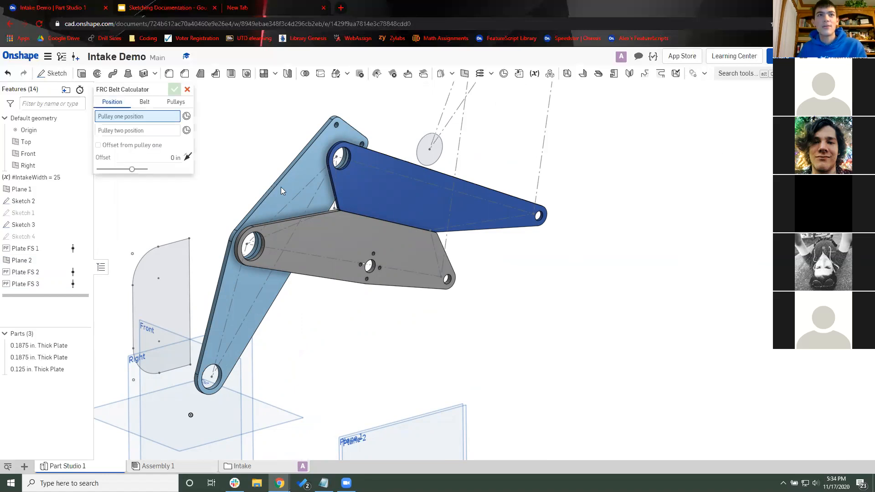
pyautogui.moveTo(413, 188); pyautogui.dragTo(626, 297, button='right')
pyautogui.scroll(2, 626, 296)
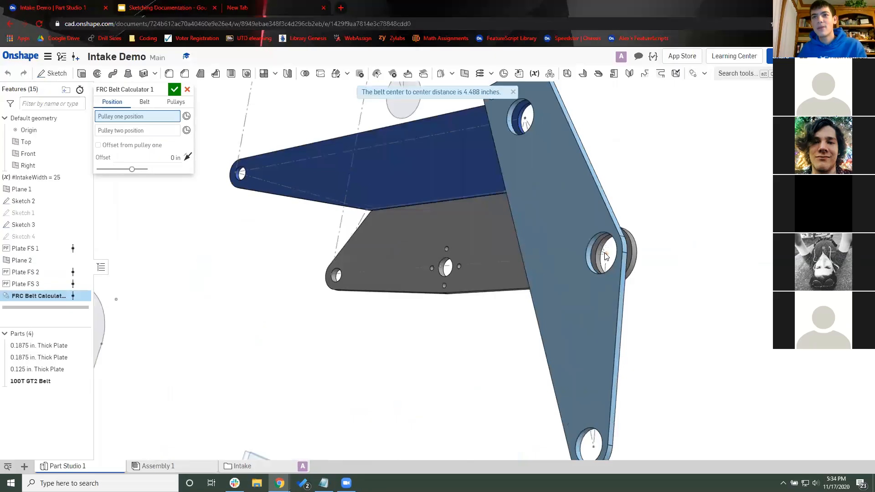
pyautogui.click(606, 254)
pyautogui.moveTo(253, 208); pyautogui.dragTo(194, 89, button='middle')
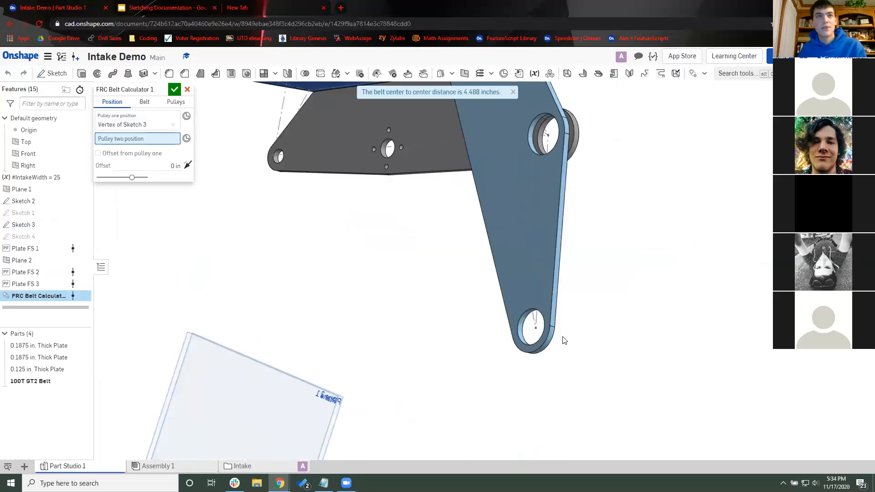
pyautogui.click(537, 332)
pyautogui.moveTo(396, 283)
pyautogui.mouseDown(button='right')
pyautogui.moveTo(369, 288)
pyautogui.moveTo(377, 292)
pyautogui.moveTo(343, 269)
pyautogui.moveTo(353, 273)
pyautogui.mouseUp(button='right')
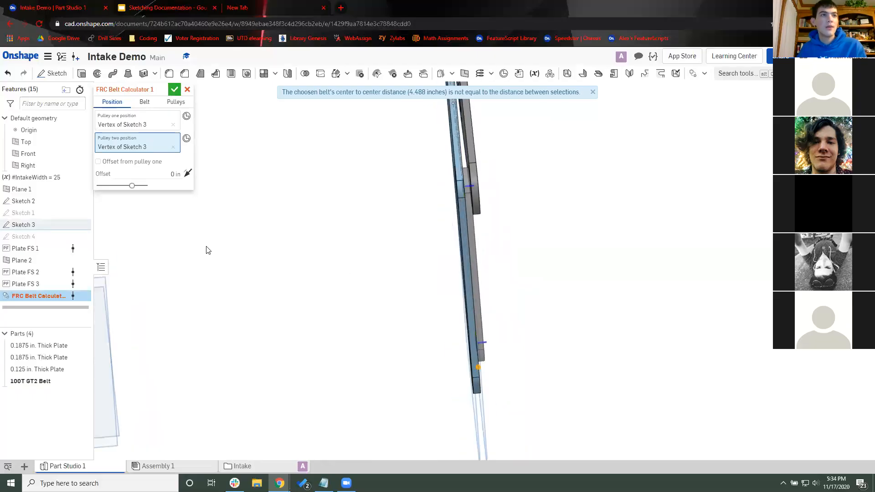
# Step: Reopen the side plate, reverse its thickness direction and accept the edit
pyautogui.doubleClick(25, 251)
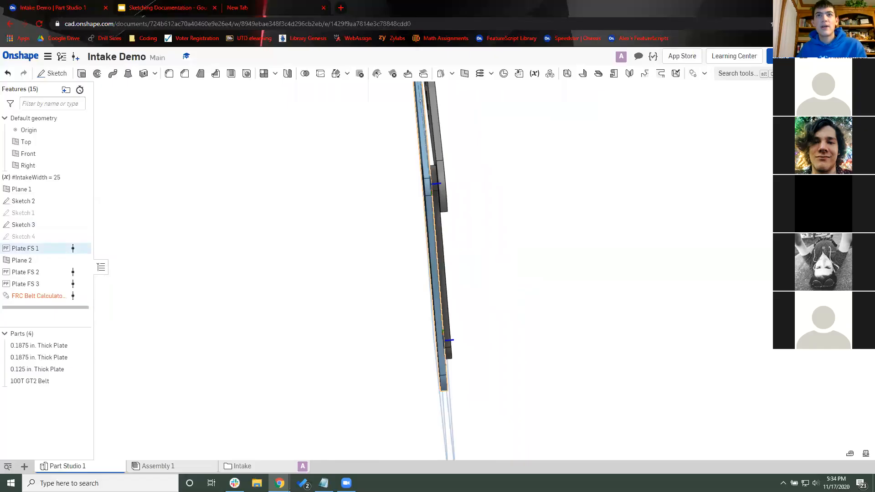
pyautogui.click(26, 248)
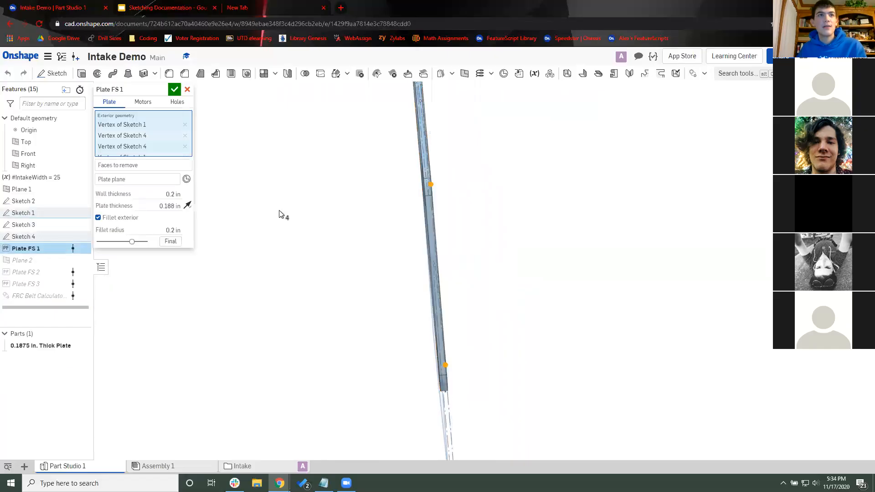
pyautogui.click(187, 206)
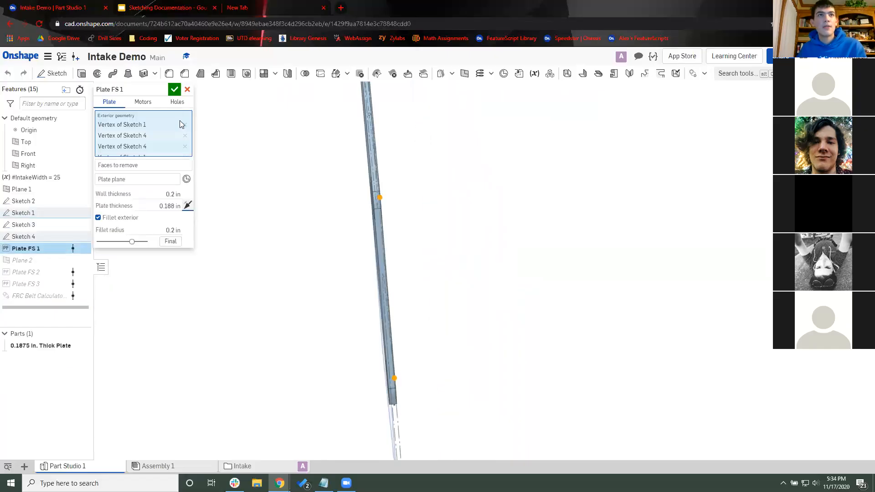
pyautogui.click(175, 91)
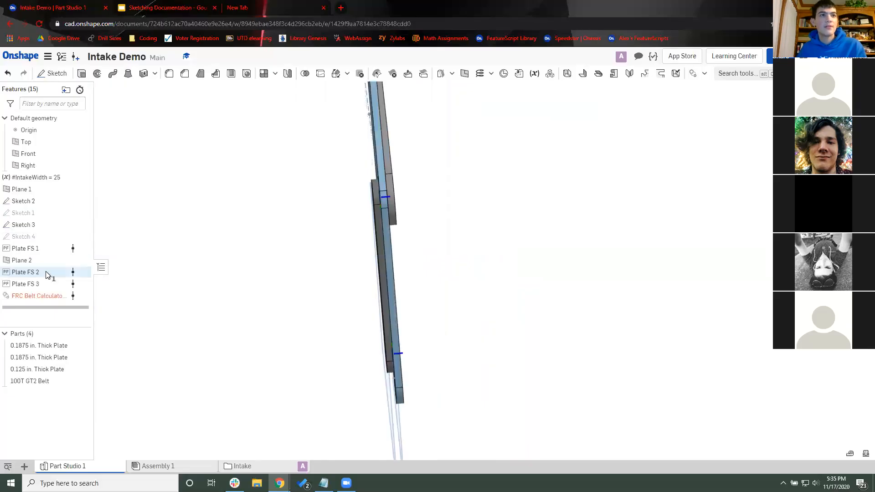
# Step: Try reversing the lower bar plate's thickness direction and inspect it edge-on against the side plate and Plane 2
pyautogui.click(47, 275)
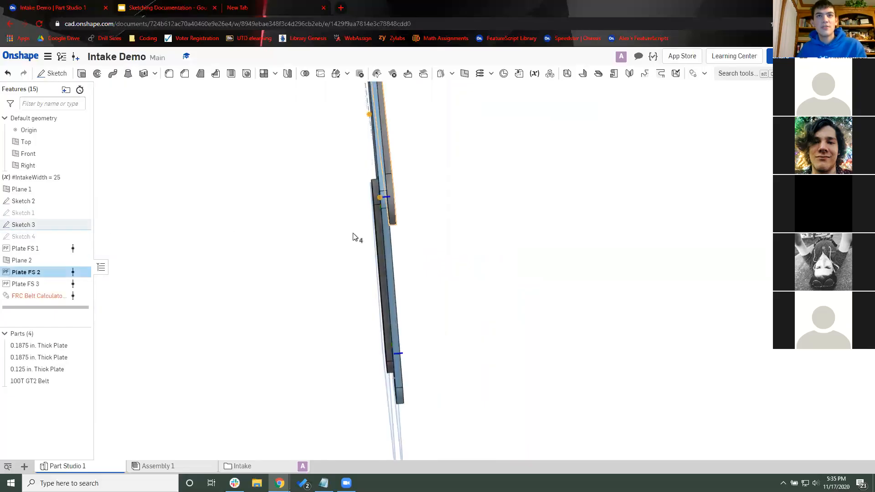
pyautogui.moveTo(219, 227); pyautogui.dragTo(254, 231, button='right')
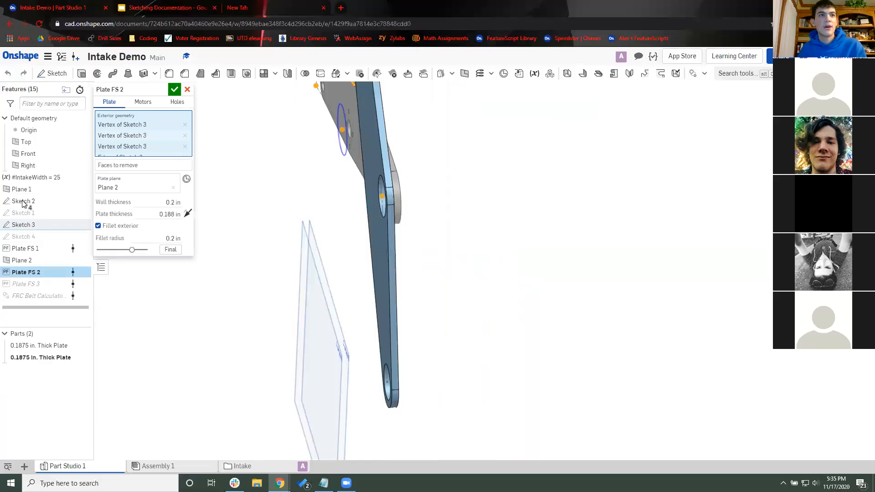
pyautogui.moveTo(134, 193); pyautogui.dragTo(216, 198, button='middle')
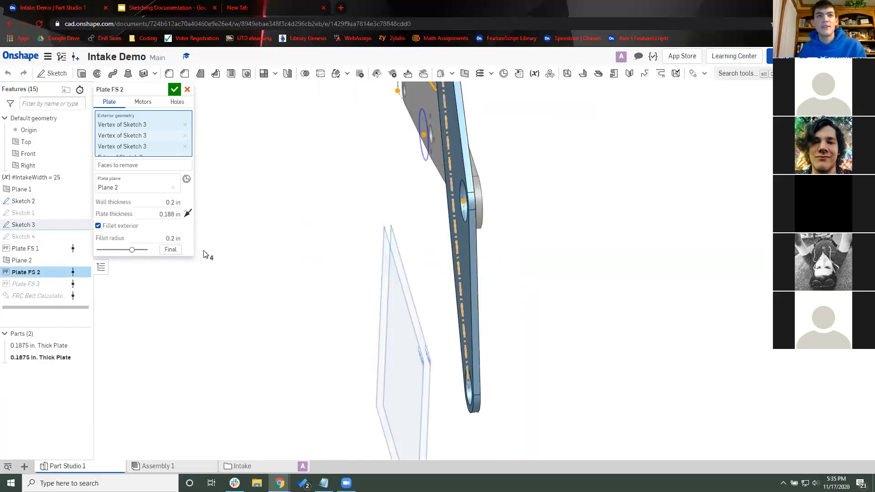
pyautogui.click(186, 215)
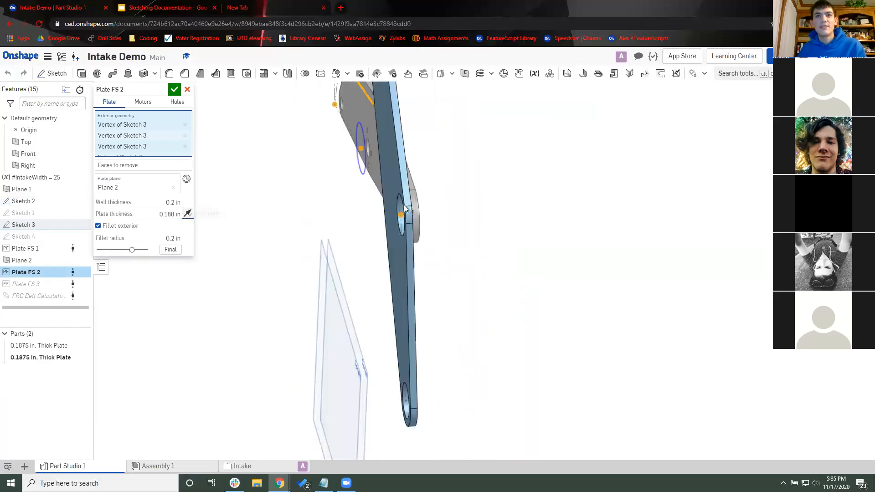
pyautogui.moveTo(315, 204); pyautogui.dragTo(257, 207, button='right')
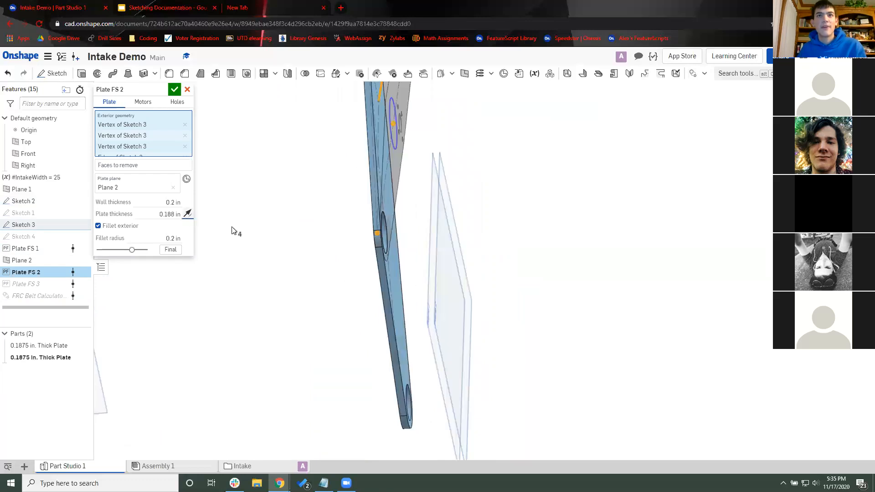
pyautogui.moveTo(317, 234); pyautogui.dragTo(329, 235, button='right')
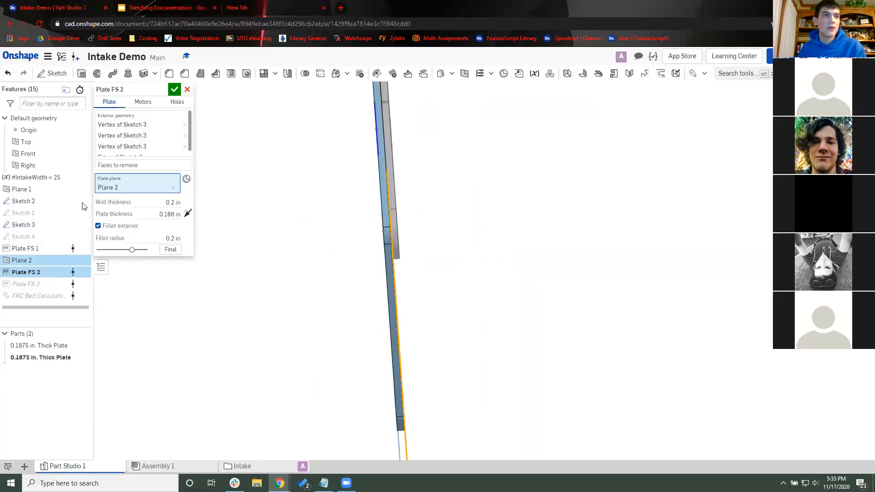
pyautogui.press('Return')
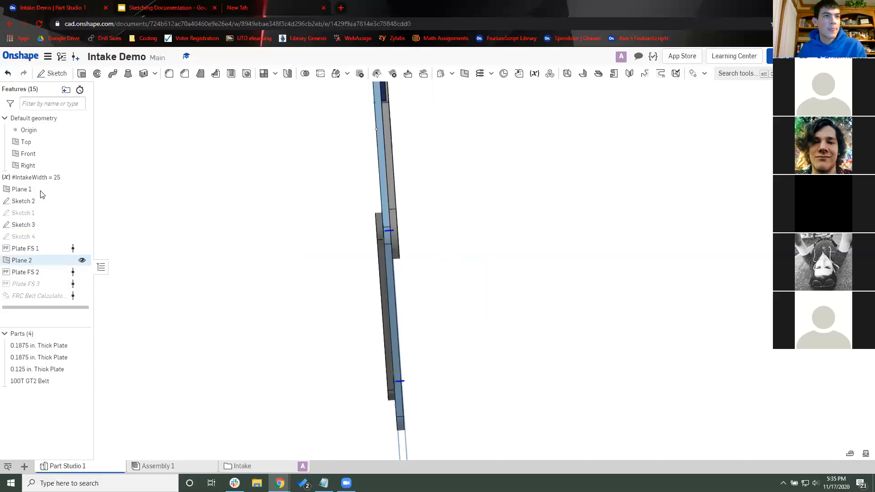
# Step: Set the upper bar plate's thickness to 3/16 in and accept the edit
pyautogui.click(26, 283)
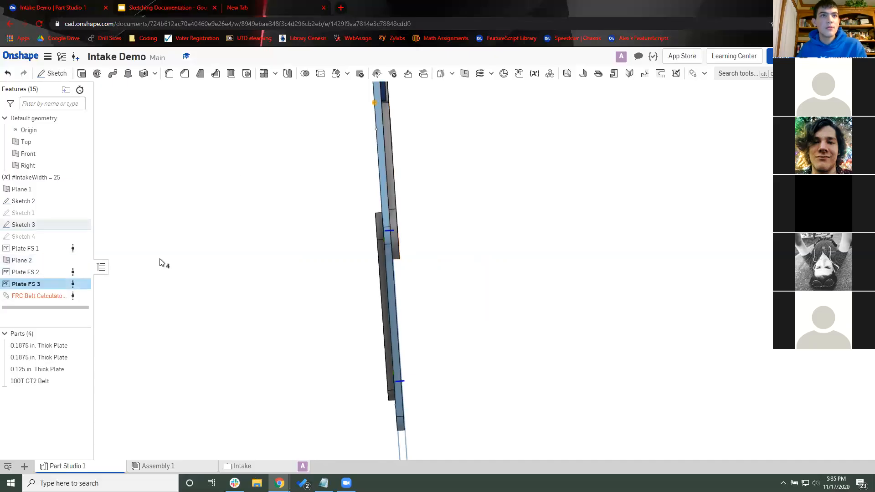
pyautogui.click(146, 215)
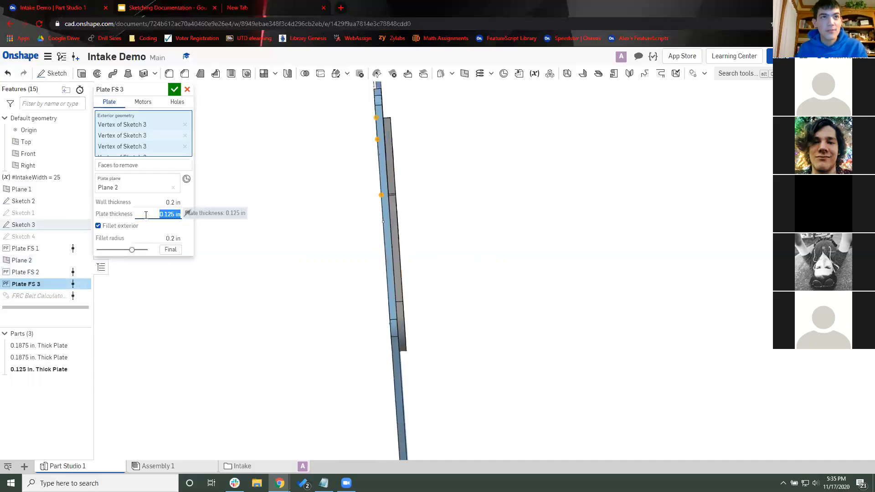
pyautogui.write('3/16')
pyautogui.press('Return')
pyautogui.click(173, 89)
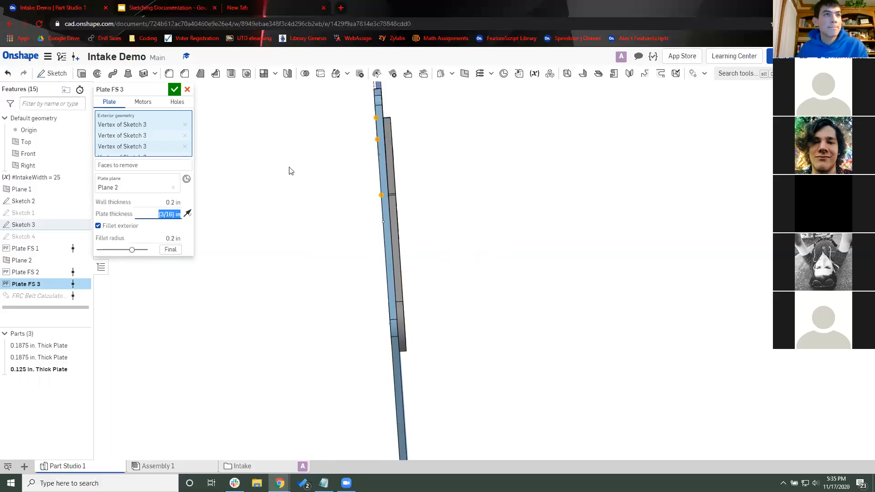
pyautogui.press('Return')
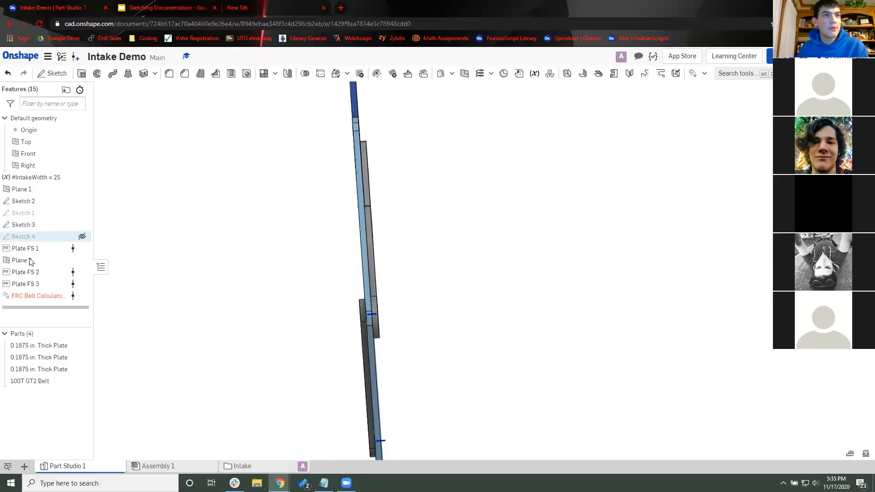
# Step: Set Plane 2's offset from Plane 1 to 6/16 in, then check the upper bar plate's spacing edge-on
pyautogui.doubleClick(31, 262)
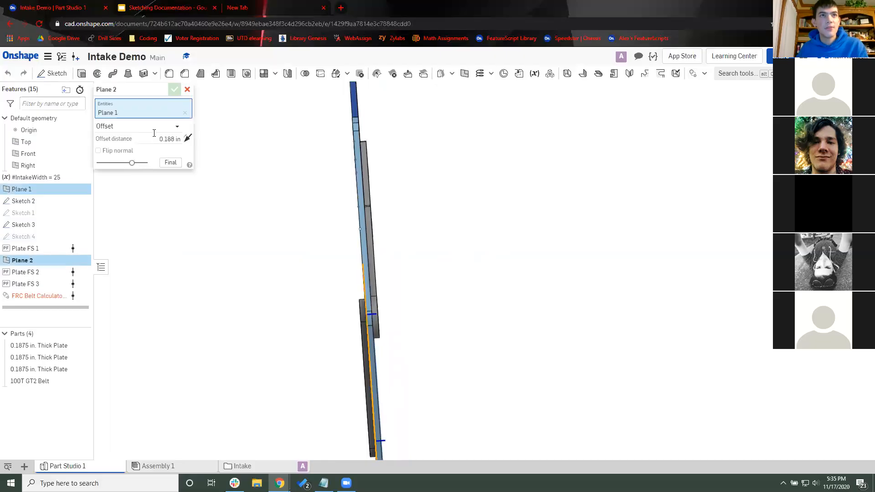
pyautogui.click(162, 139)
pyautogui.write('6/16')
pyautogui.press('Return')
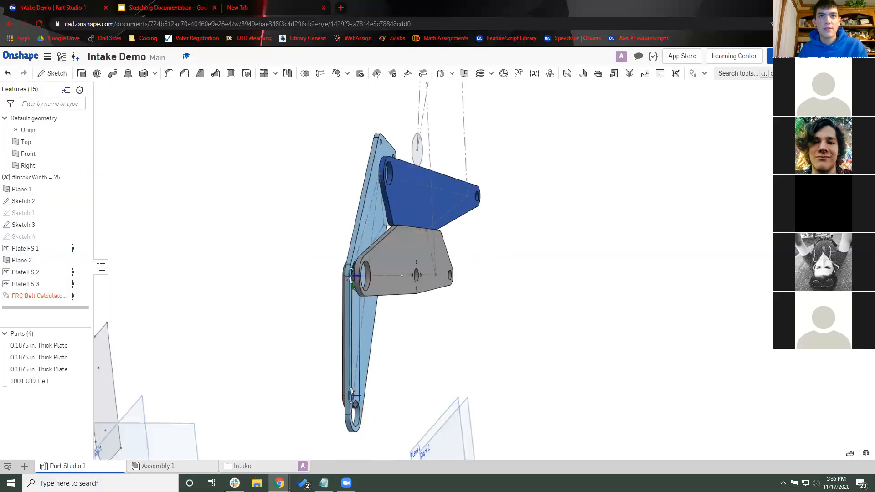
pyautogui.doubleClick(26, 284)
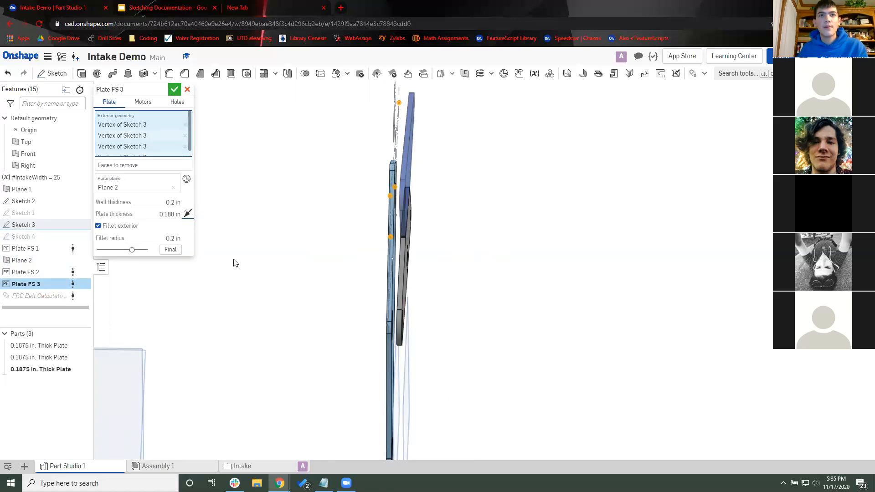
pyautogui.press('Return')
# Step: Reopen the FRC Belt Calculator belt and enable an offset of 1/16 in from pulley one
pyautogui.doubleClick(42, 299)
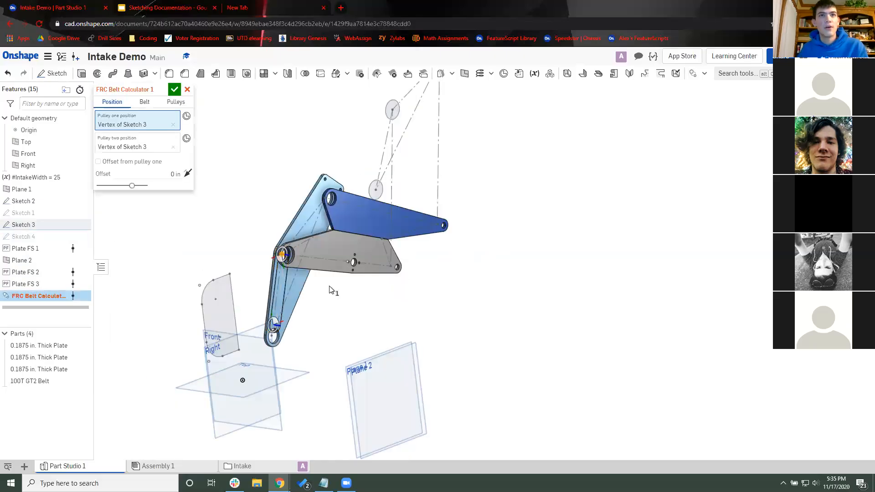
pyautogui.click(131, 163)
pyautogui.click(146, 174)
pyautogui.write('1/16')
pyautogui.press('Return')
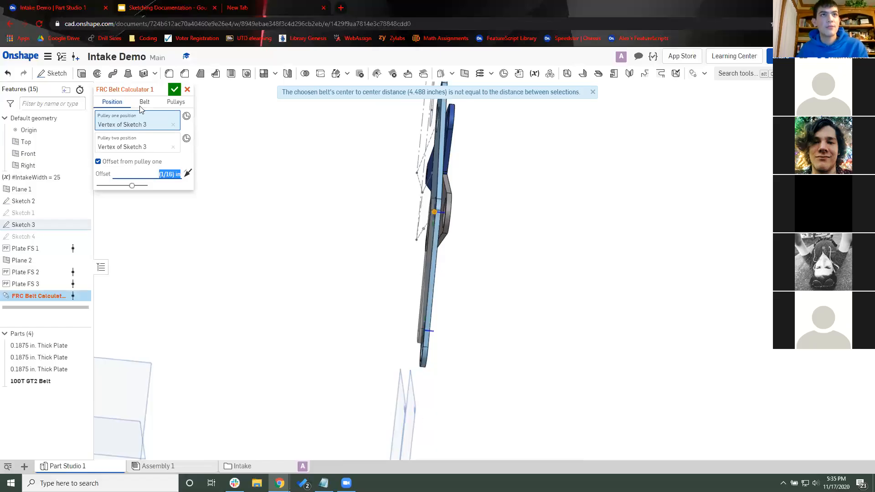
# Step: Make both belt pulleys custom pulleys and give pulley one 30 teeth
pyautogui.click(175, 102)
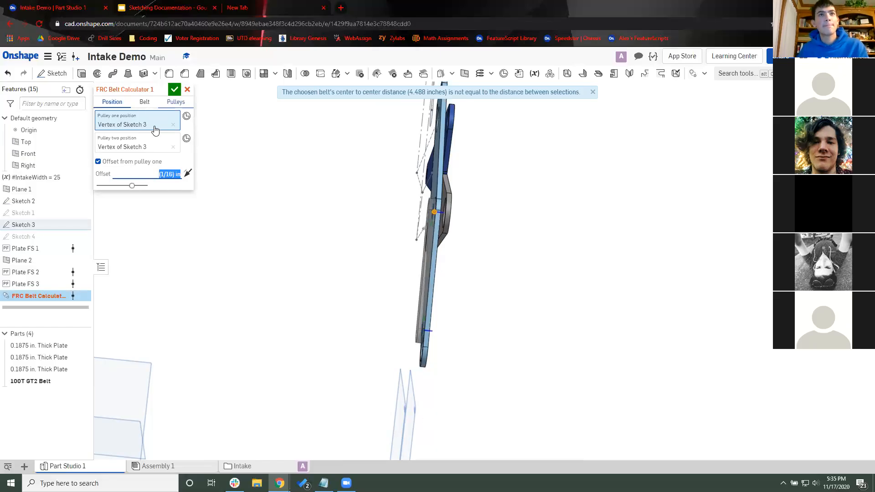
pyautogui.click(154, 127)
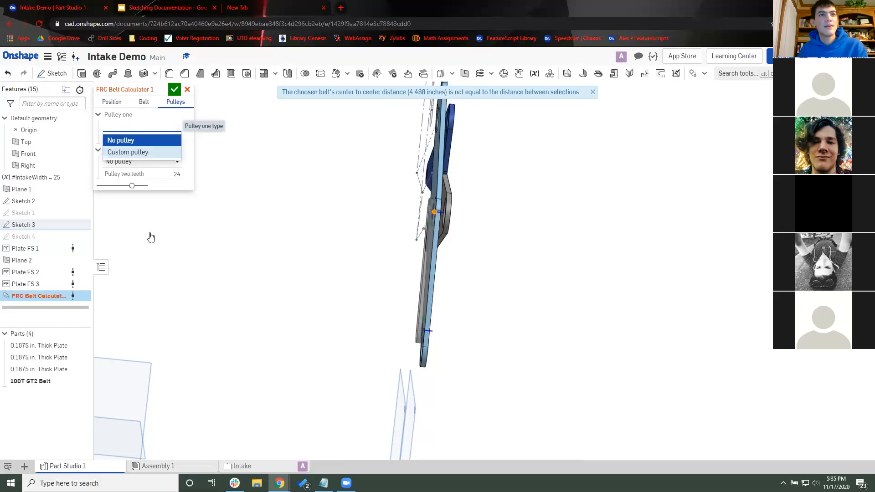
pyautogui.click(154, 152)
pyautogui.click(156, 220)
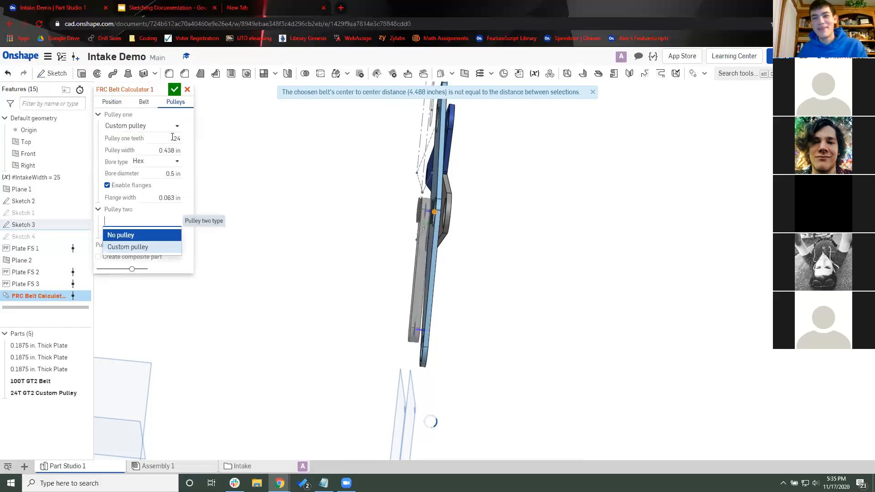
pyautogui.click(173, 137)
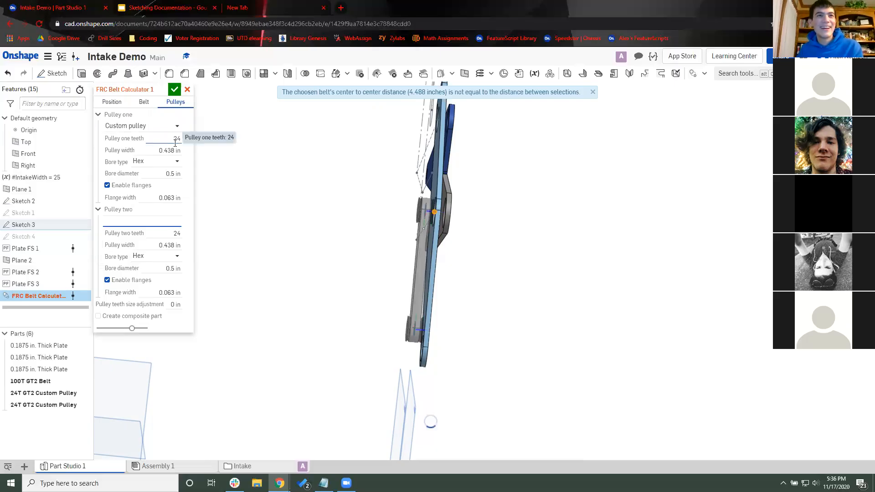
pyautogui.write('3')
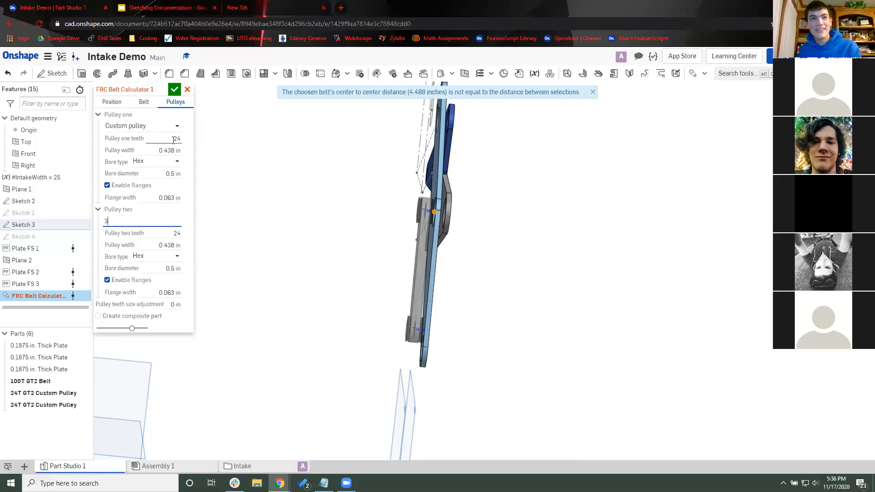
pyautogui.click(173, 140)
pyautogui.write('30')
pyautogui.press('Return')
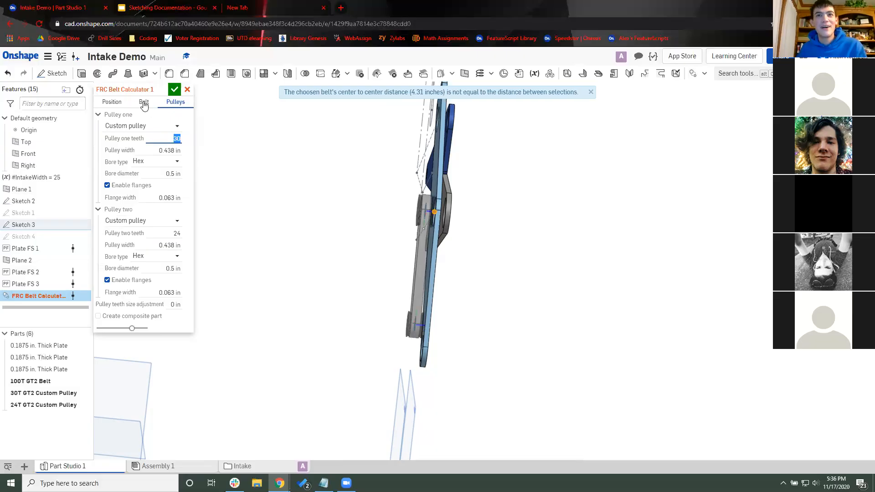
# Step: Enable automatic selection of the closest VEXpro belt, inspect the belt against the side plate and accept the feature
pyautogui.click(144, 104)
pyautogui.moveTo(293, 238); pyautogui.dragTo(278, 233, button='right')
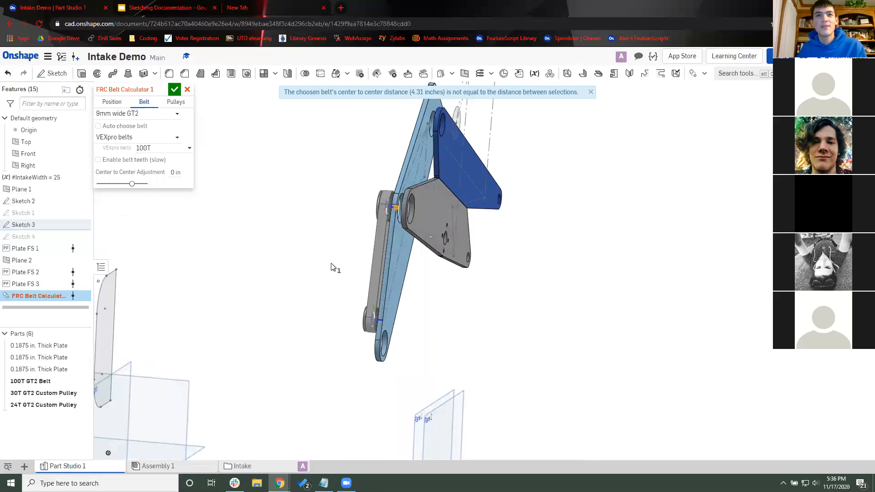
pyautogui.click(145, 124)
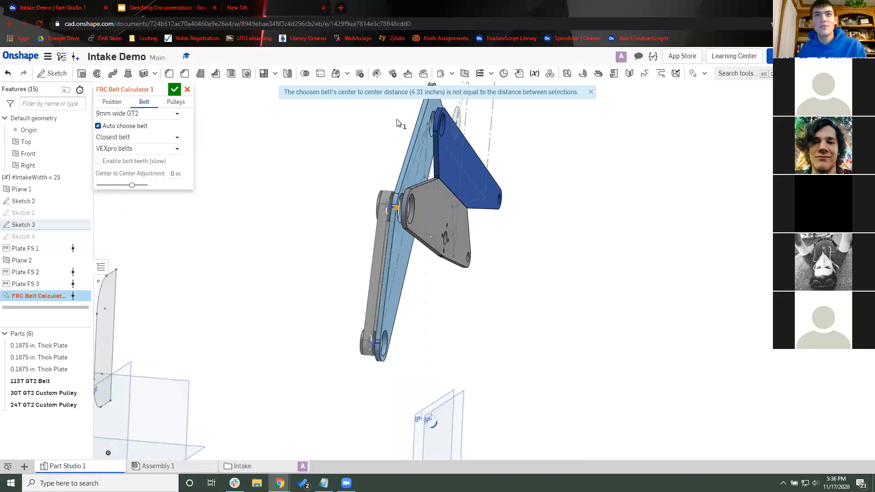
pyautogui.moveTo(397, 123); pyautogui.dragTo(427, 94, button='right')
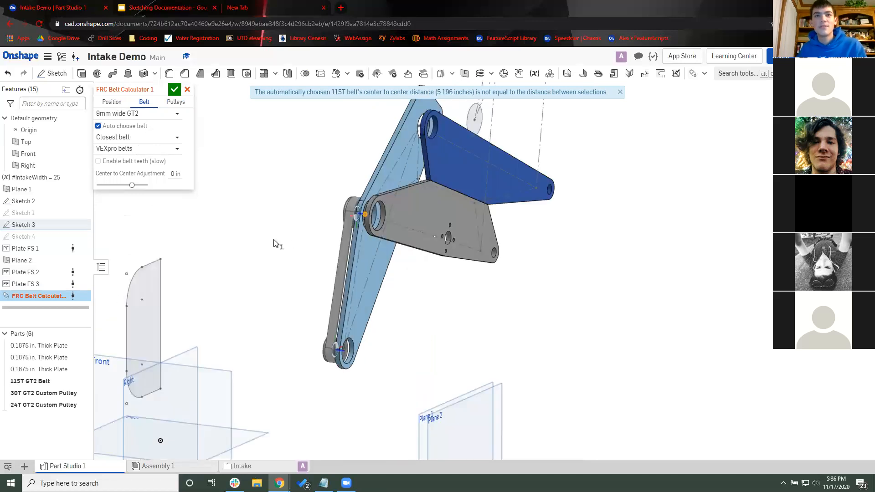
pyautogui.moveTo(275, 244); pyautogui.dragTo(365, 143, button='right')
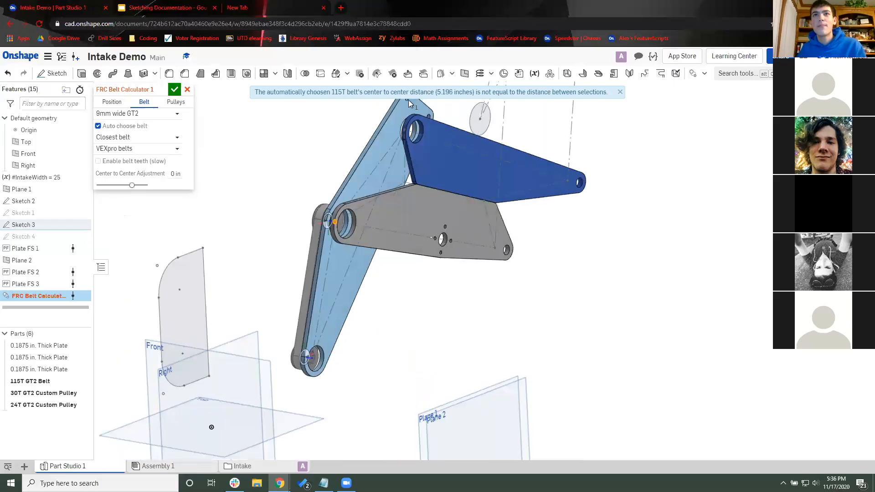
pyautogui.click(174, 89)
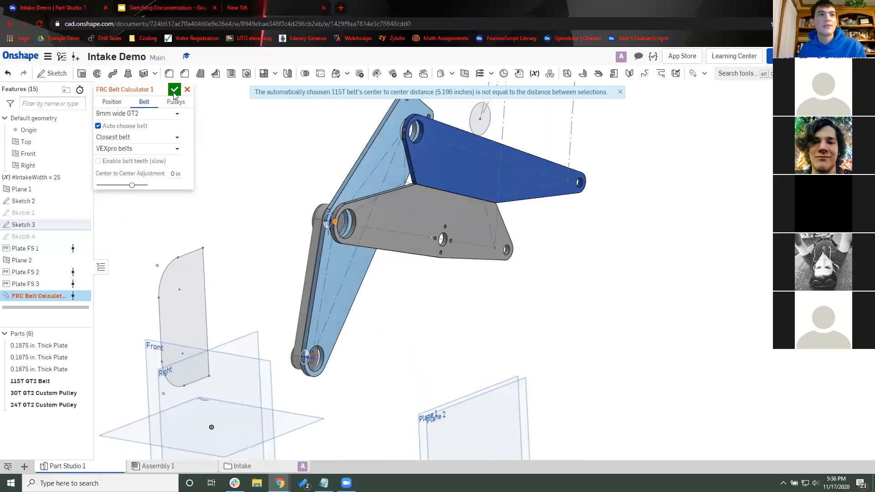
# Step: Edit Sketch 1 and dimension the distance between the middle and lowest pivot circle centers as 5.196 in
pyautogui.doubleClick(34, 212)
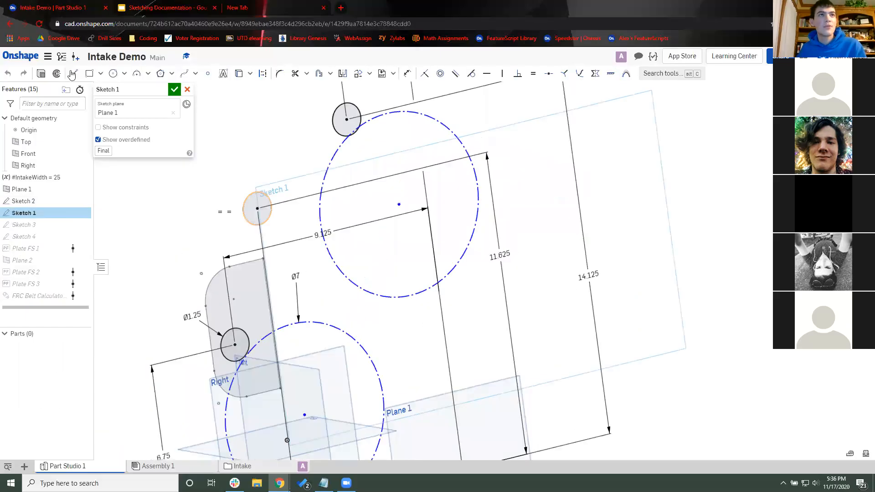
pyautogui.press('u')
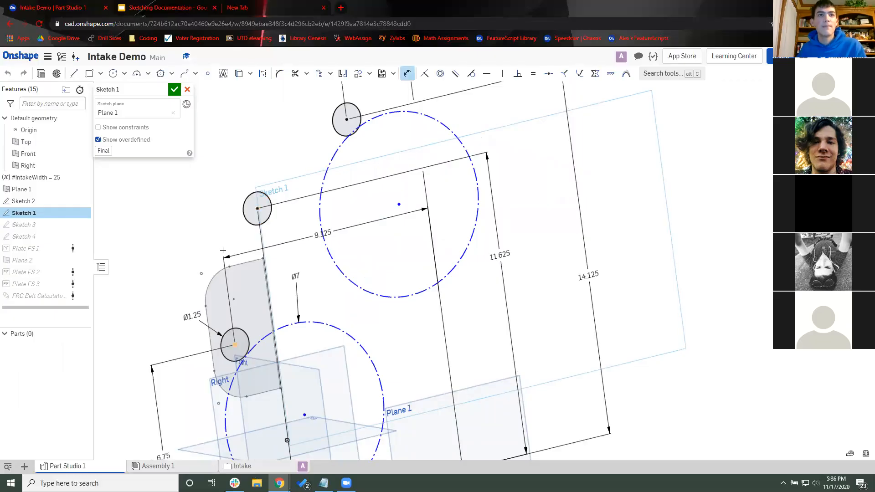
pyautogui.click(186, 228)
pyautogui.write('5')
pyautogui.press('Return')
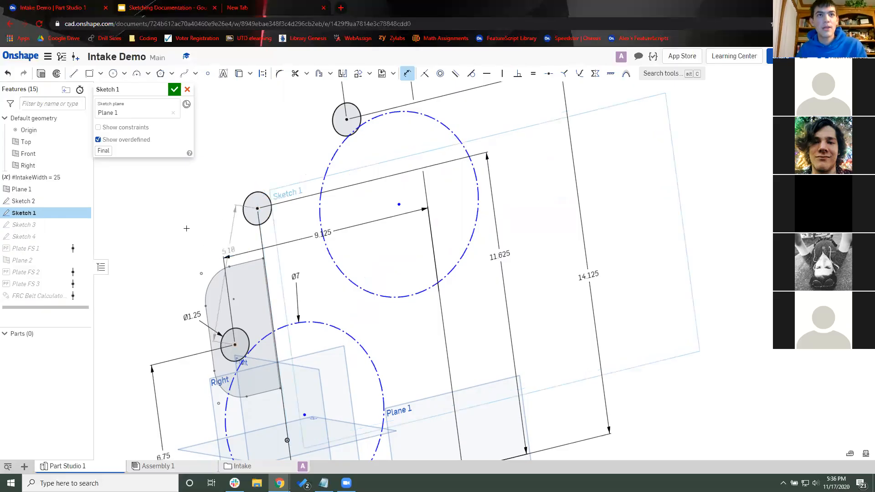
pyautogui.press('Escape')
pyautogui.moveTo(332, 289); pyautogui.dragTo(351, 250, button='middle')
pyautogui.scroll(-1, 466, 233)
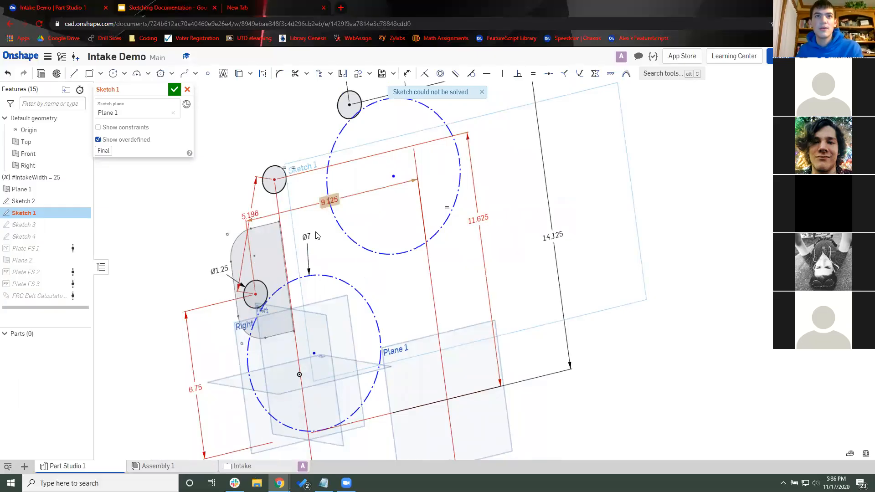
# Step: Delete the 11.625 in height dimension of the middle pivot circle that overdefines Sketch 1, and accept the sketch
pyautogui.moveTo(383, 235); pyautogui.dragTo(448, 263, button='right')
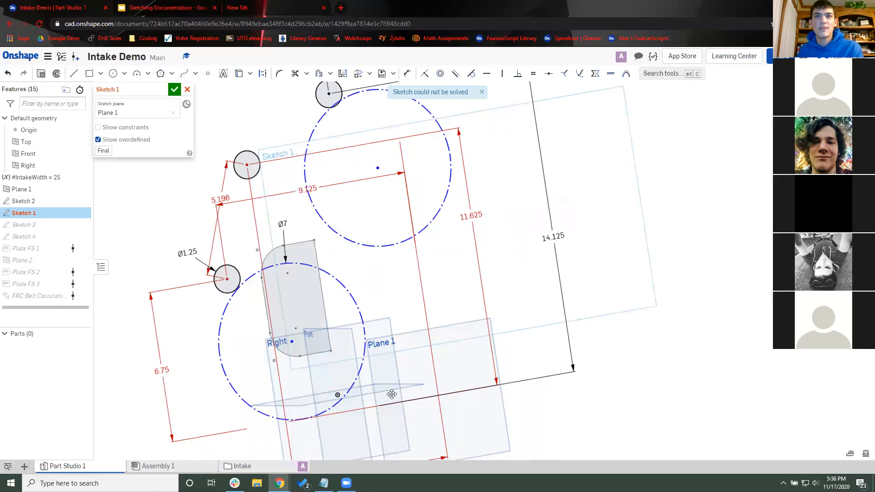
pyautogui.moveTo(392, 394); pyautogui.dragTo(467, 206, button='right')
pyautogui.click(468, 205)
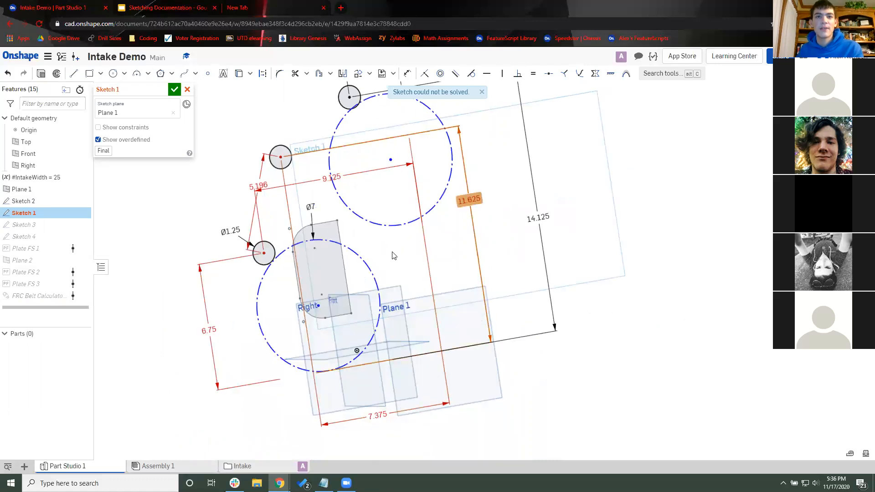
pyautogui.press('Delete')
pyautogui.moveTo(322, 214); pyautogui.dragTo(326, 177, button='right')
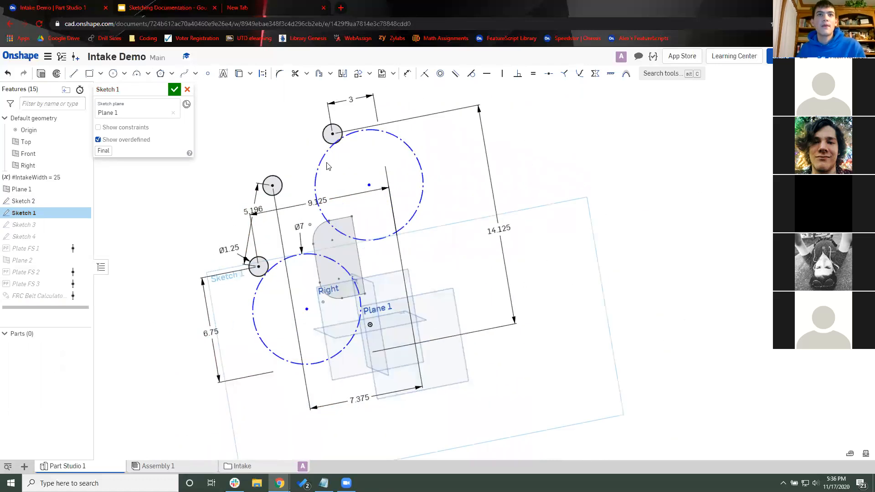
pyautogui.scroll(2, 206, 169)
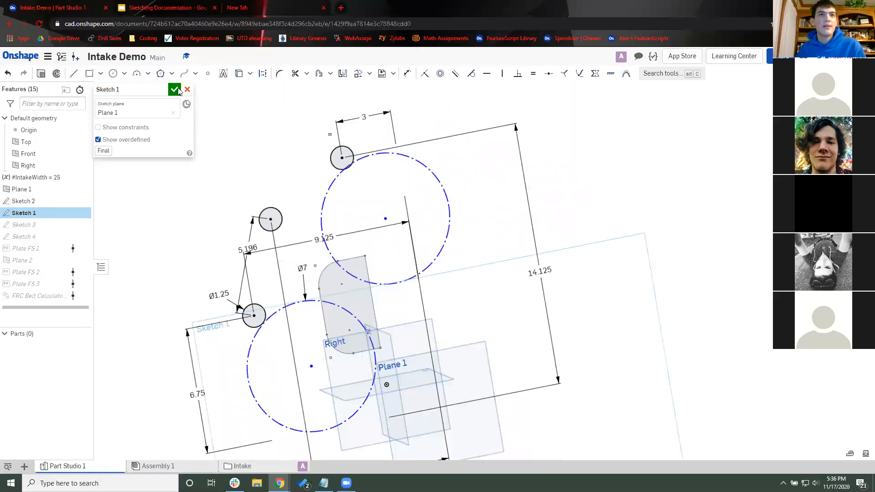
pyautogui.moveTo(216, 228); pyautogui.dragTo(257, 226, button='middle')
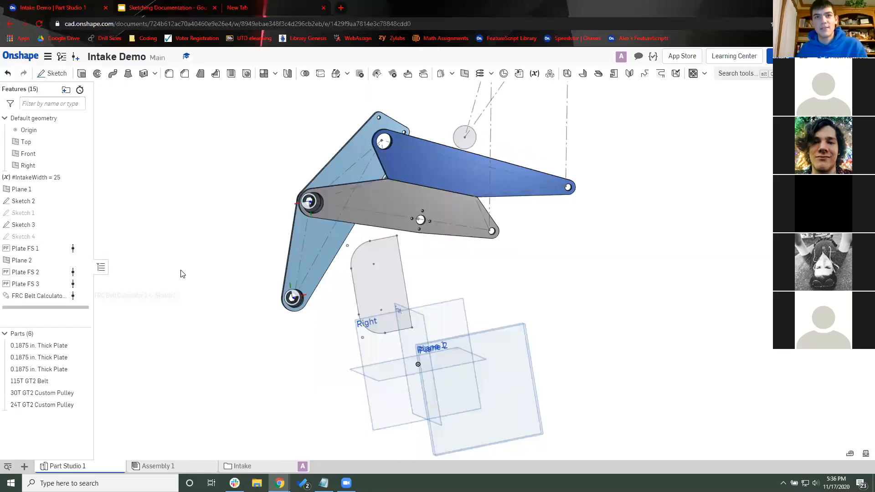
# Step: Add a second FRC Belt Calculator belt with pulley one at the side plate's upper pivot and pulley two at its middle pivot
pyautogui.click(39, 297)
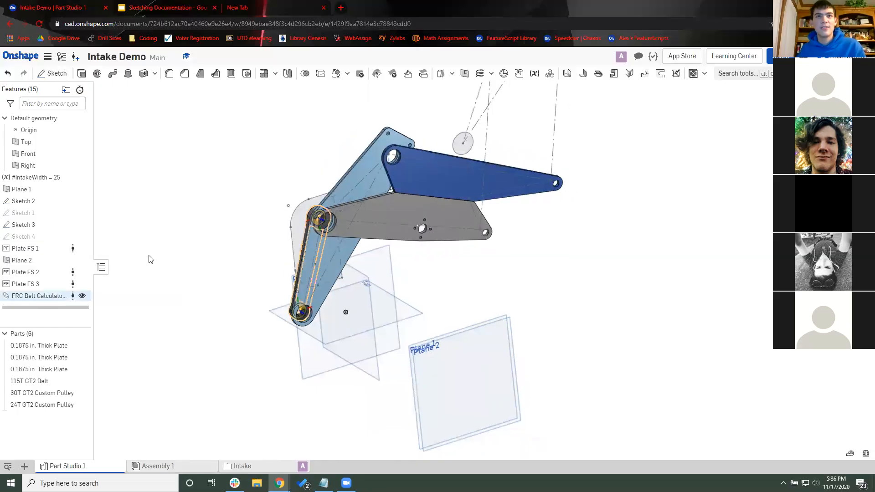
pyautogui.moveTo(217, 236); pyautogui.dragTo(269, 283, button='right')
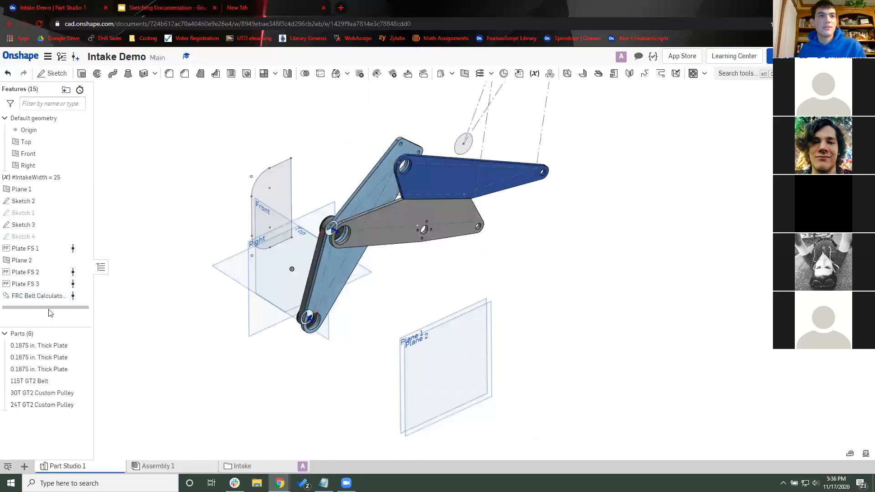
pyautogui.moveTo(215, 295); pyautogui.dragTo(252, 230, button='right')
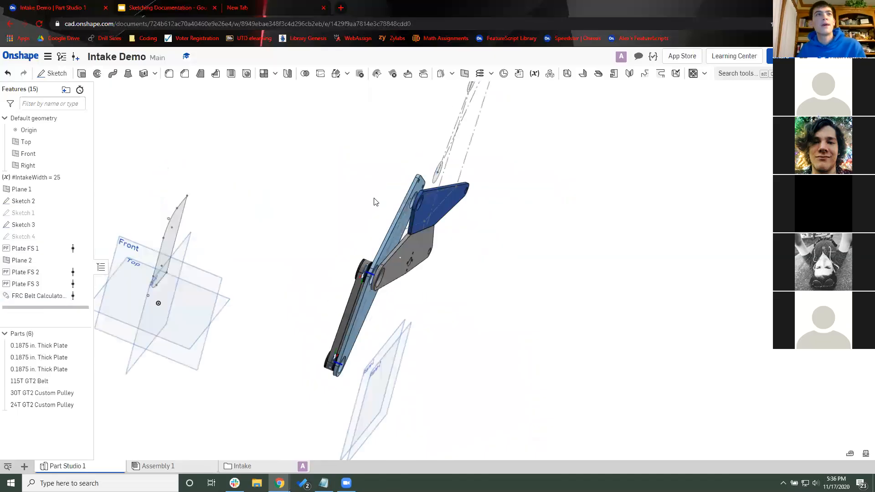
pyautogui.moveTo(373, 199); pyautogui.dragTo(357, 176, button='right')
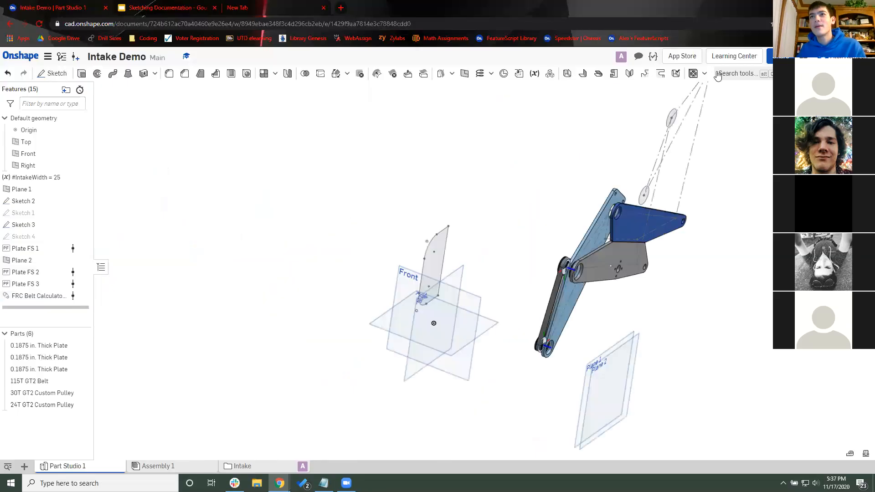
pyautogui.click(704, 73)
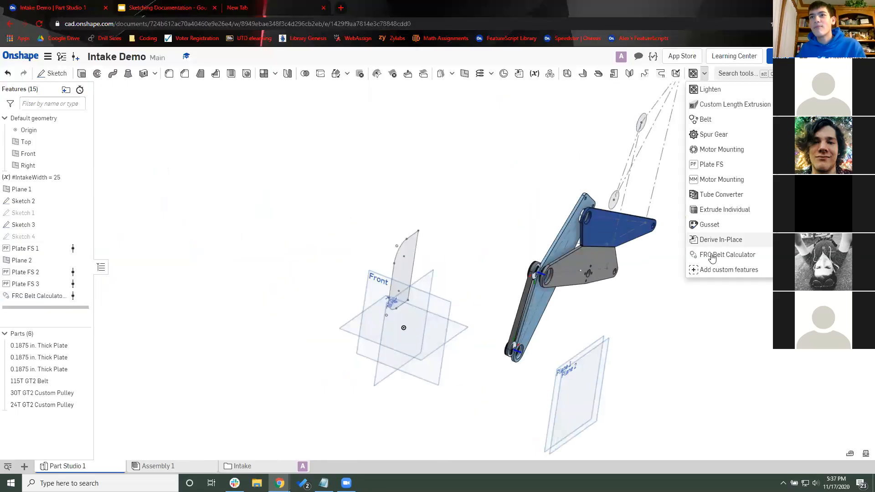
pyautogui.click(693, 256)
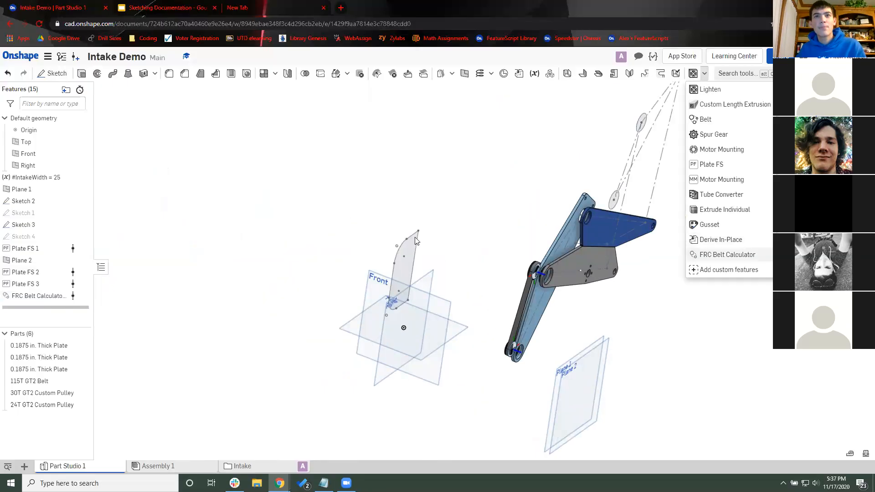
pyautogui.click(493, 230)
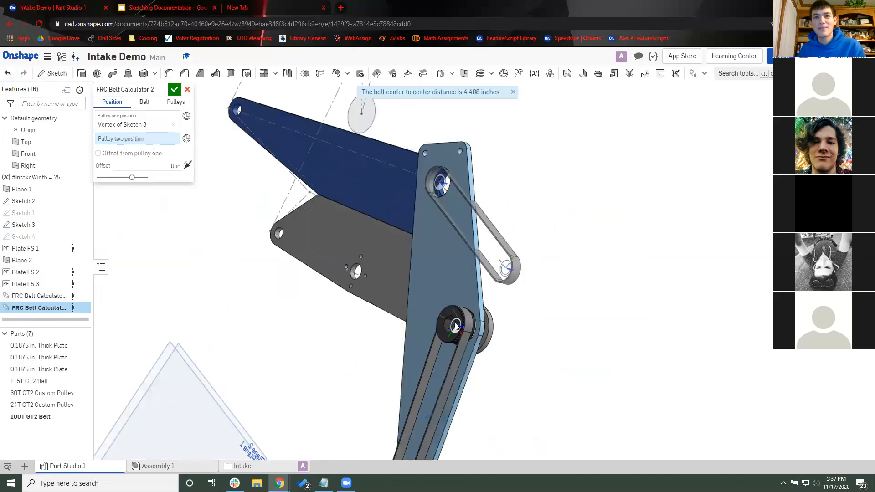
pyautogui.scroll(3, 484, 342)
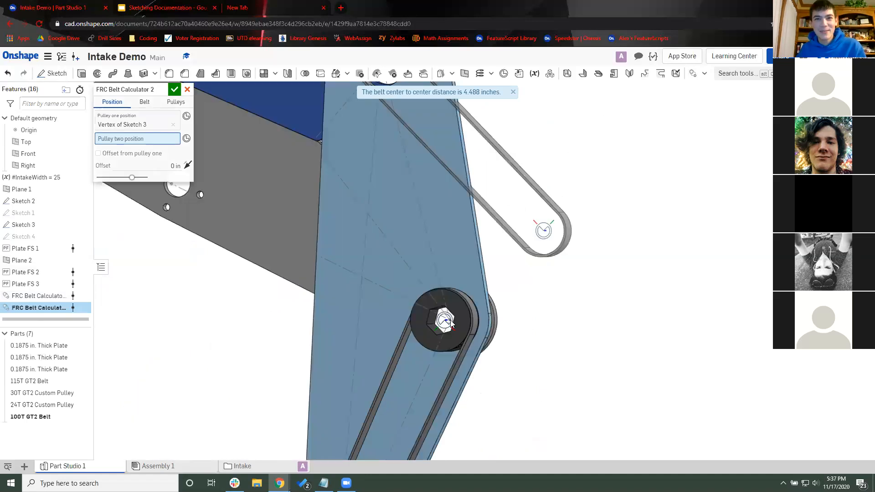
pyautogui.scroll(3, 430, 314)
pyautogui.click(430, 313)
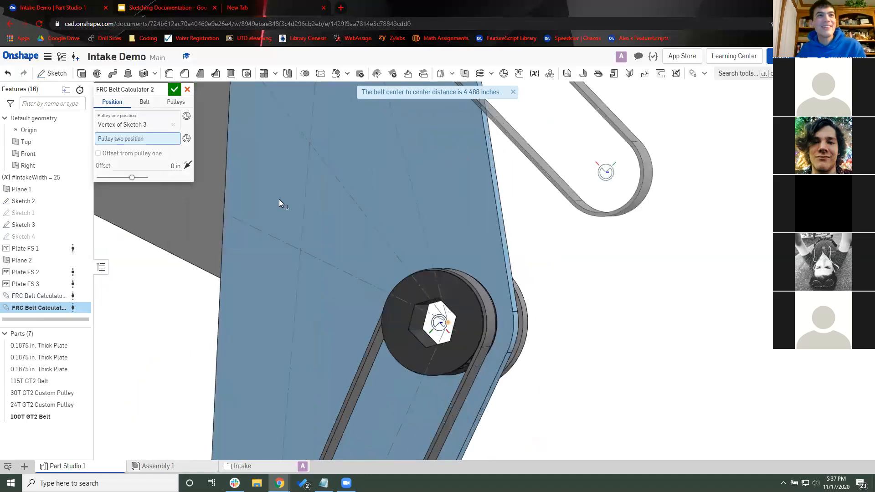
pyautogui.scroll(-6, 318, 242)
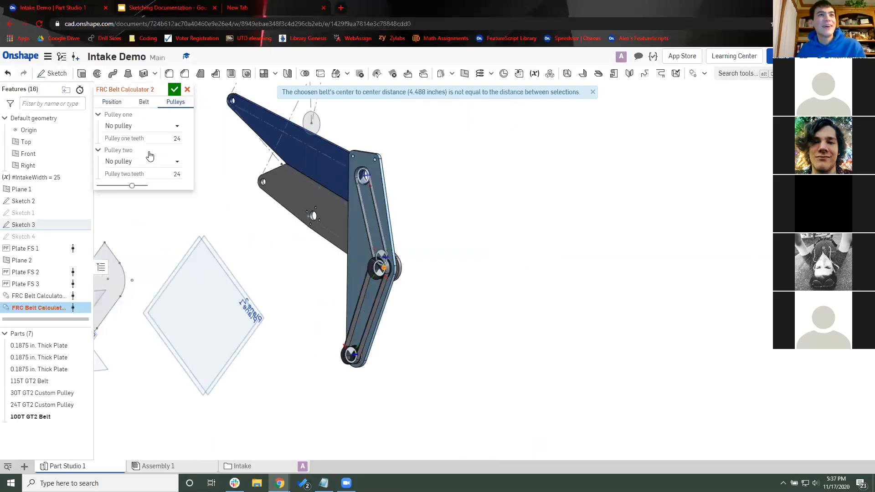
# Step: Make both pulleys of the second belt custom pulleys and give pulley one 30 teeth
pyautogui.click(146, 126)
pyautogui.click(163, 152)
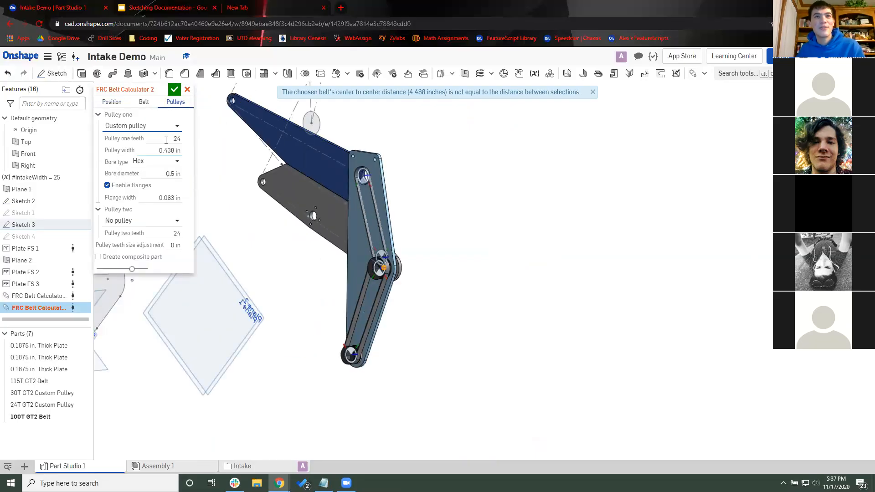
pyautogui.doubleClick(176, 138)
pyautogui.write('30')
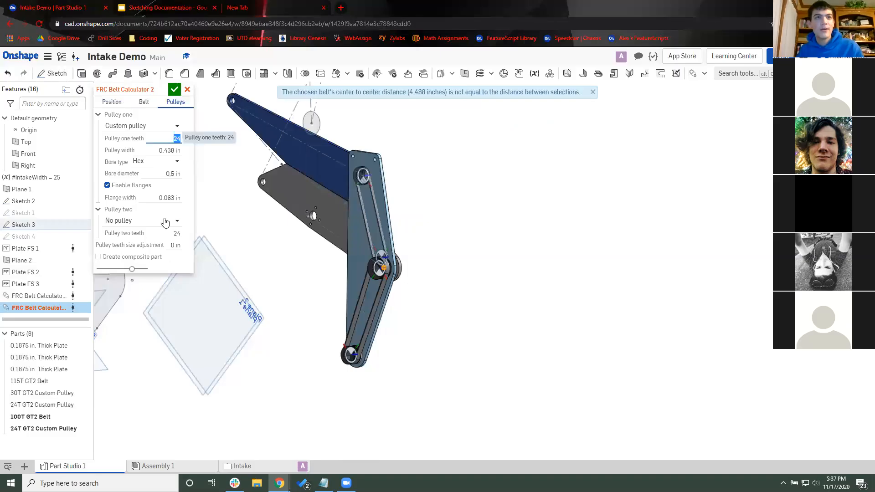
pyautogui.click(164, 220)
pyautogui.click(159, 246)
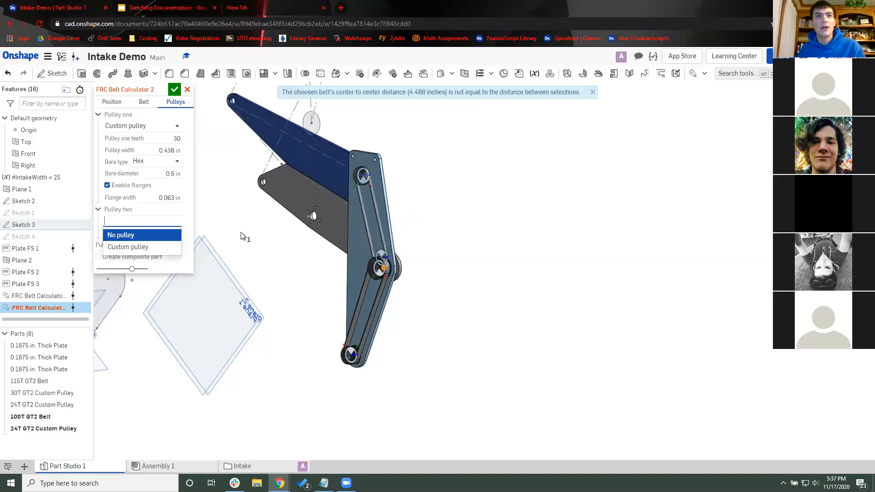
# Step: Switch to the presentation's Design Reference slide and examine the roller and belt arrangement of the reference intake
pyautogui.scroll(-1, 282, 217)
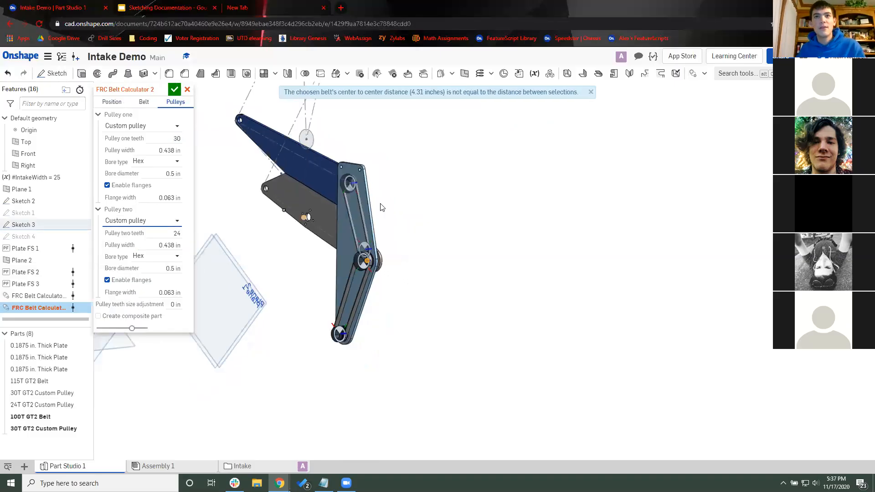
pyautogui.hotkey('alt', 'Tab')
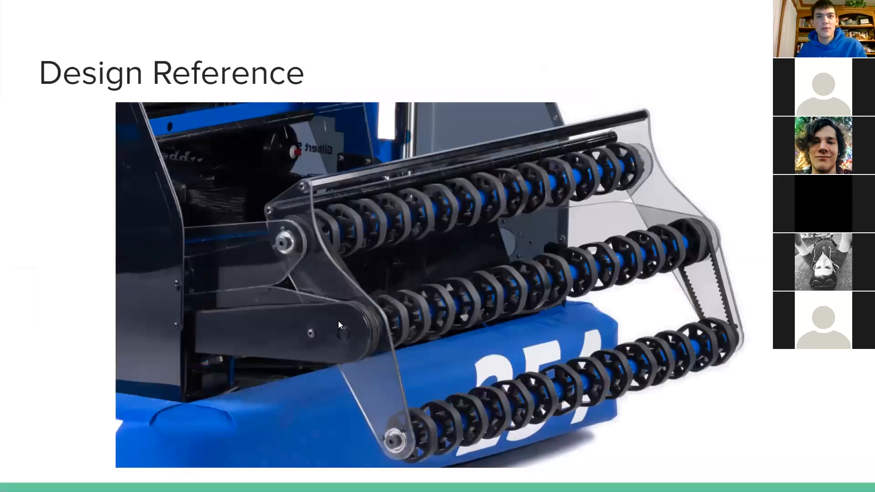
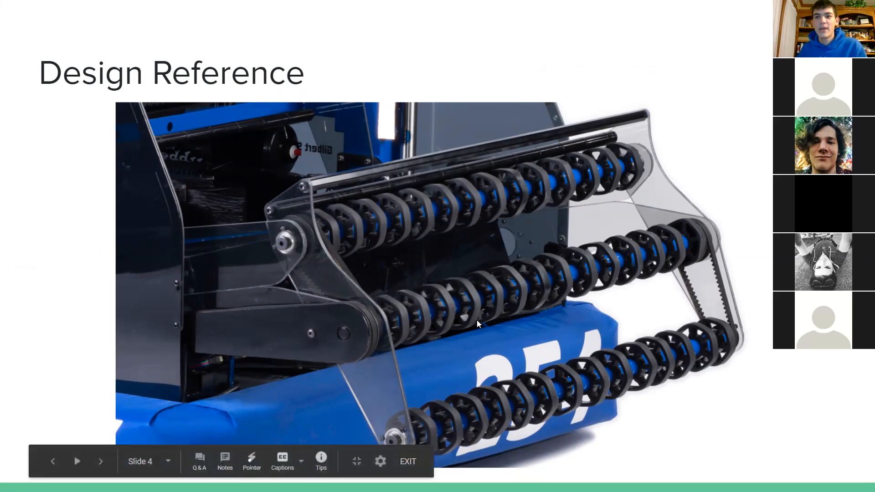
# Step: Switch to the Onshape Intake Demo part studio and offset the second belt from pulley one by 25 - 0.625 in
pyautogui.hotkey('alt', 'Tab')
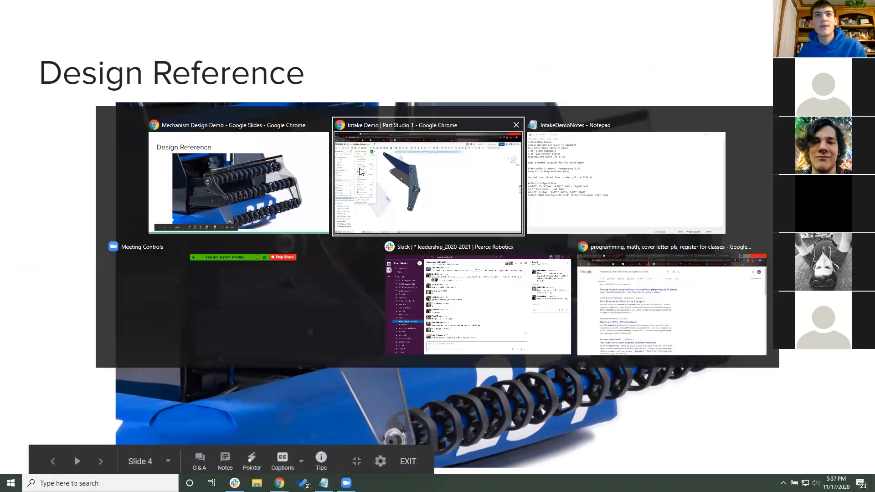
pyautogui.scroll(-2, 432, 246)
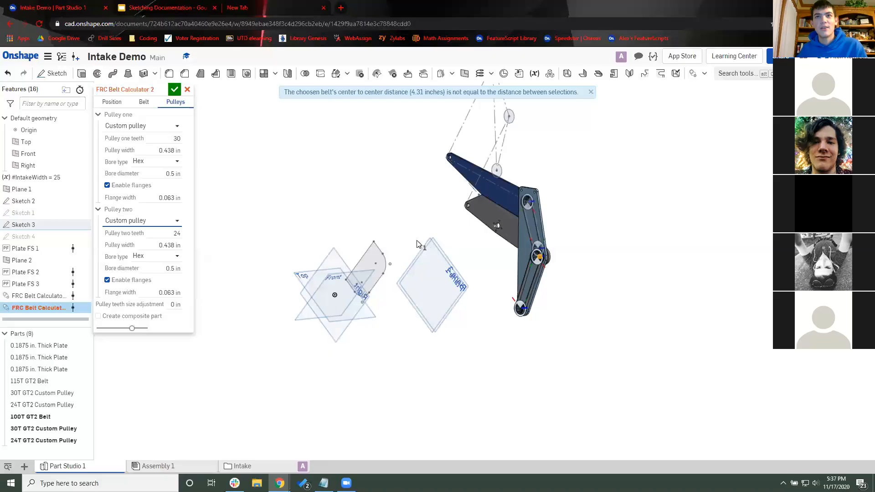
pyautogui.moveTo(401, 213); pyautogui.dragTo(326, 193, button='right')
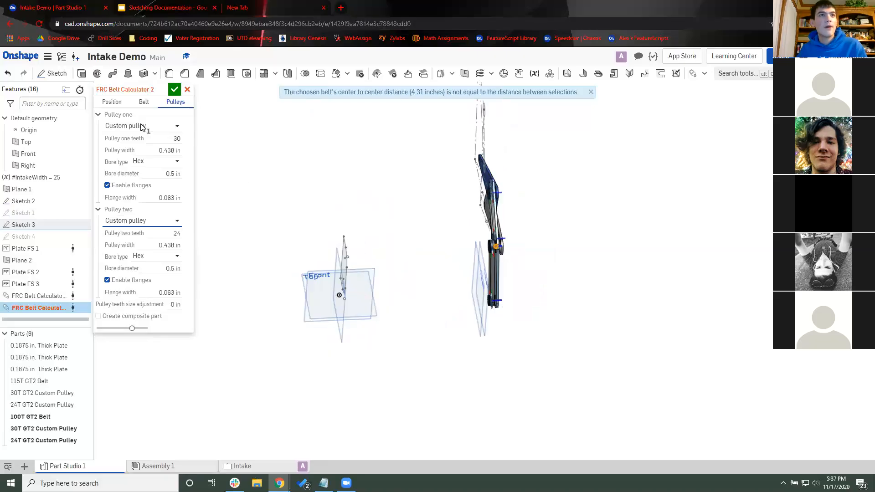
pyautogui.click(112, 102)
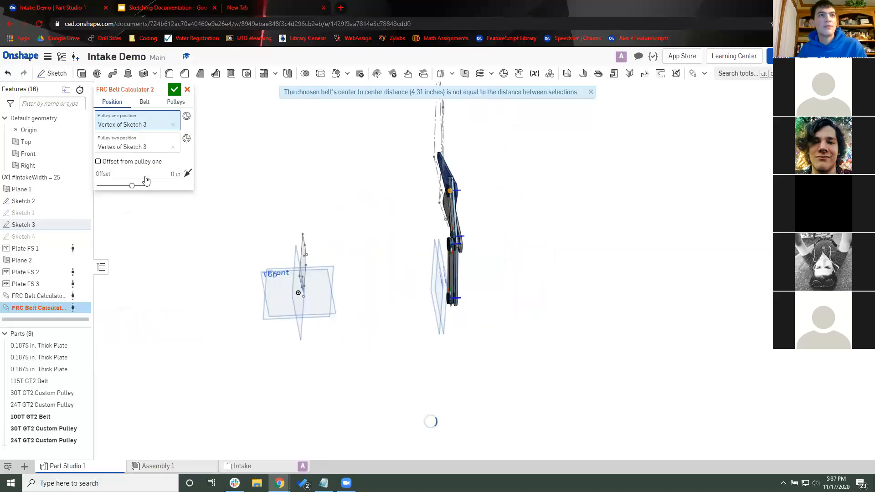
pyautogui.click(99, 162)
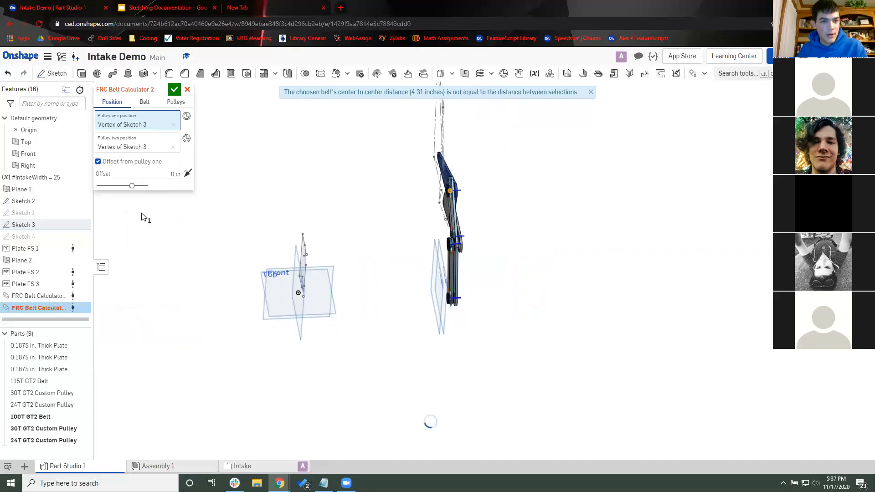
pyautogui.click(149, 174)
pyautogui.write('25 - 0.625')
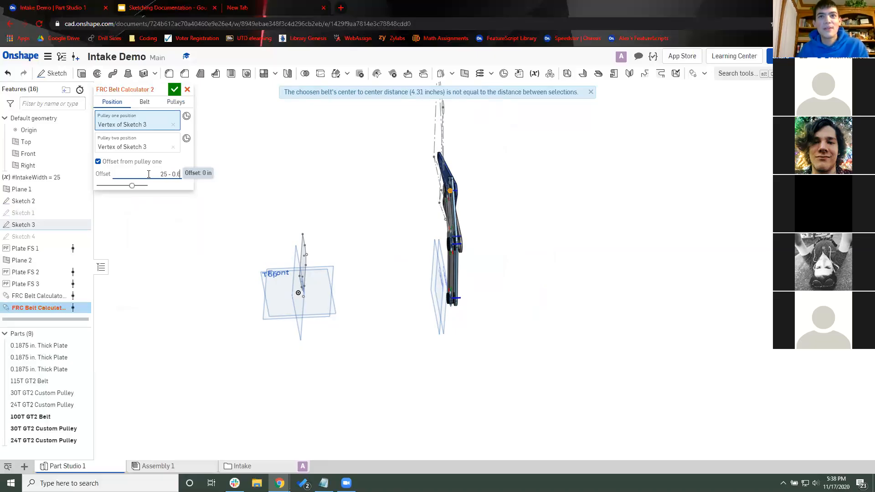
pyautogui.press('Return')
# Step: Tie the second belt's offset to the intake width variable, making it #IntakeWidth - 0.625 in
pyautogui.moveTo(326, 176); pyautogui.dragTo(246, 193, button='right')
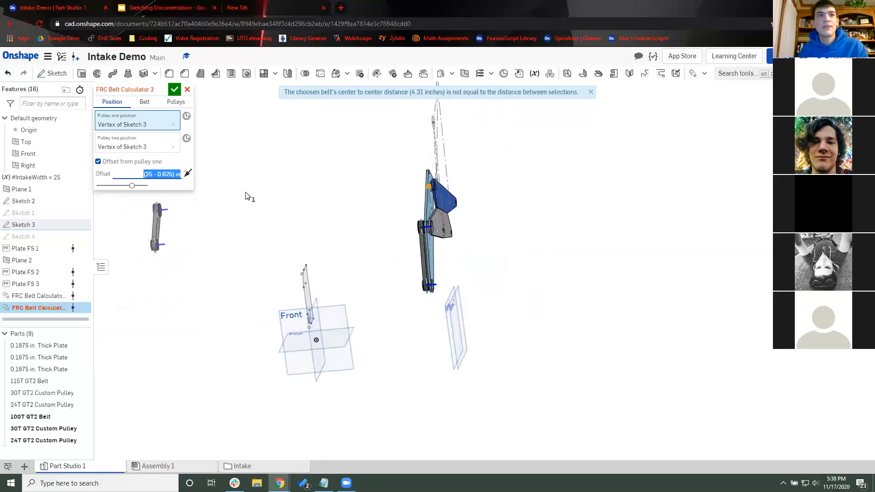
pyautogui.click(153, 173)
pyautogui.press('BackSpace')
pyautogui.press('BackSpace')
pyautogui.write('#@')
pyautogui.press('BackSpace')
pyautogui.write('IntakeW')
pyautogui.press('Return')
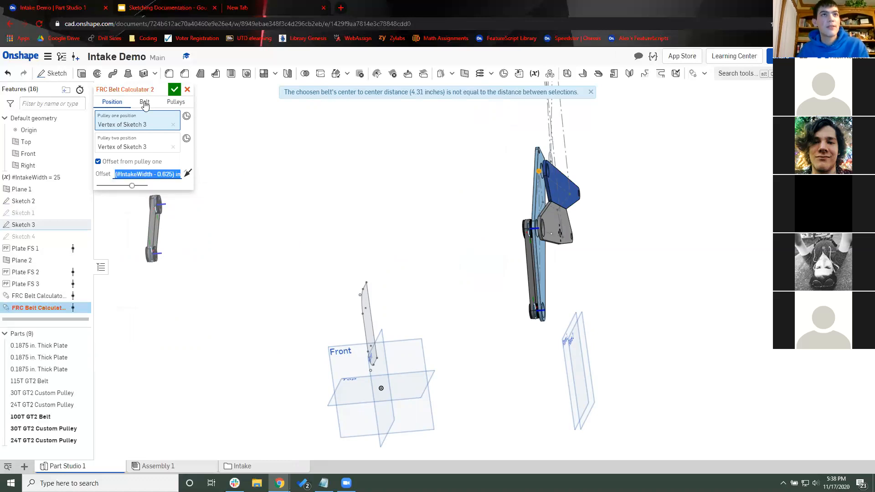
# Step: Enable automatic belt choice for the second belt, using the closest VEXpro belt, and accept the feature
pyautogui.click(145, 101)
pyautogui.click(115, 129)
pyautogui.moveTo(421, 211)
pyautogui.mouseDown(button='right')
pyautogui.moveTo(408, 222)
pyautogui.moveTo(354, 211)
pyautogui.mouseUp(button='right')
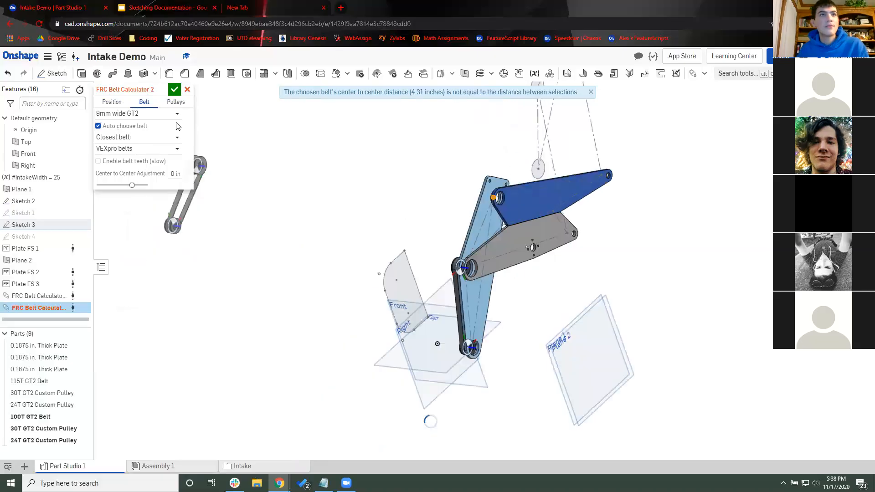
pyautogui.scroll(2, 403, 99)
pyautogui.scroll(1, 371, 92)
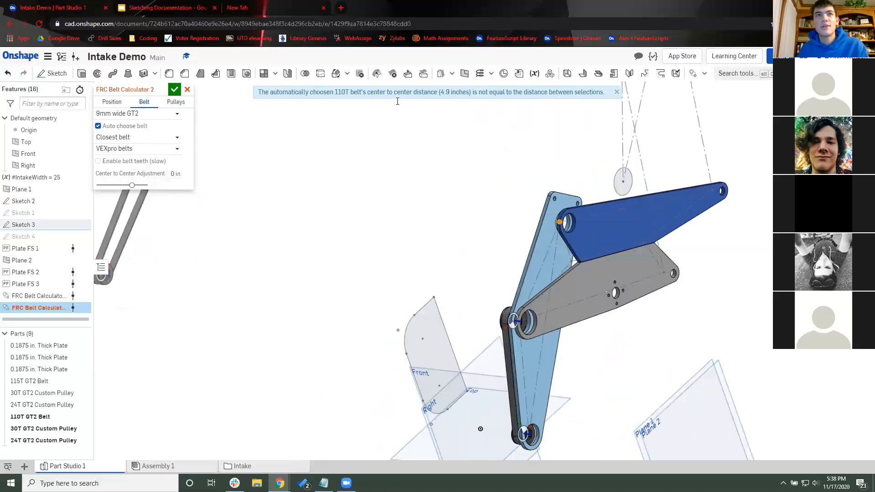
pyautogui.click(176, 90)
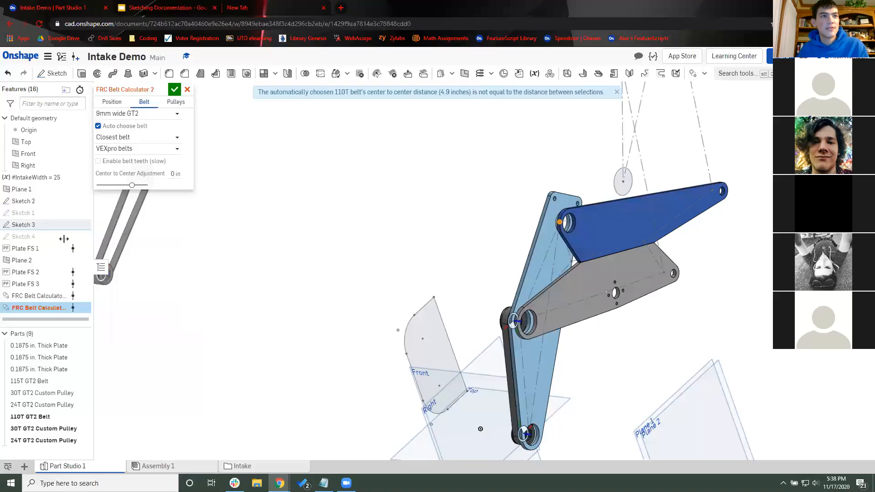
# Step: Edit Sketch 1 and dimension the distance between the middle and upper pivot circles as 4.9 in
pyautogui.doubleClick(27, 214)
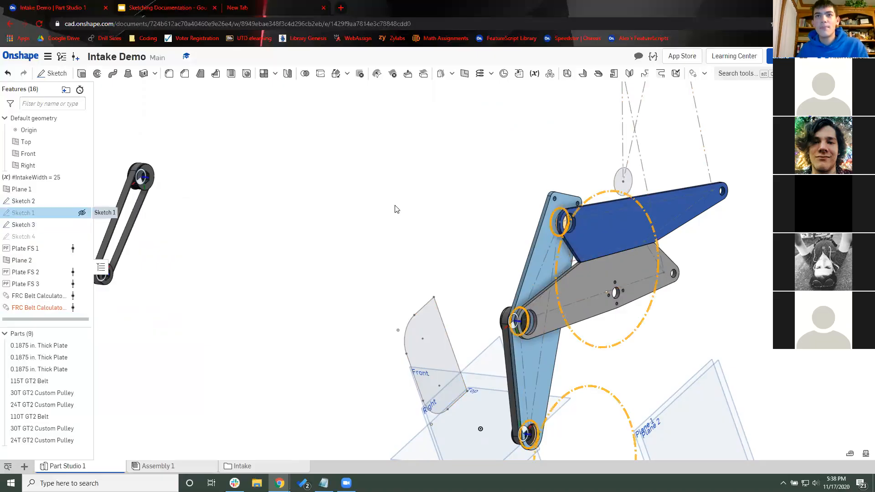
pyautogui.press('u')
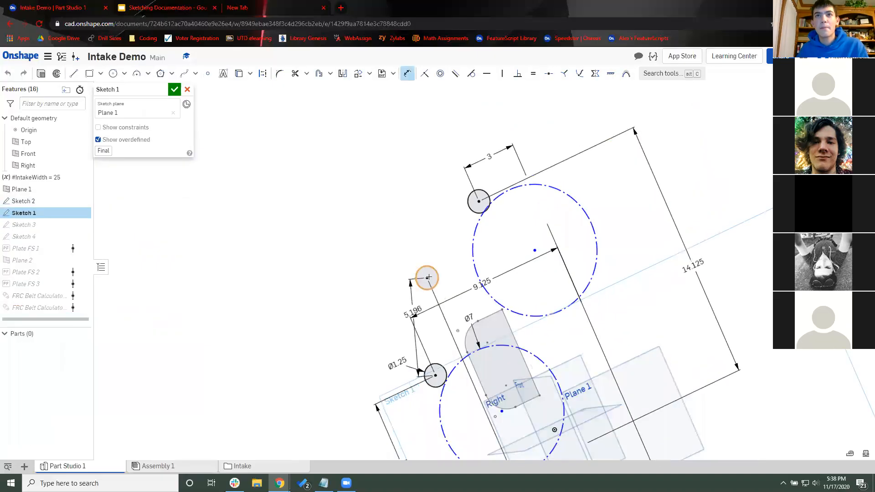
pyautogui.click(427, 278)
pyautogui.click(479, 201)
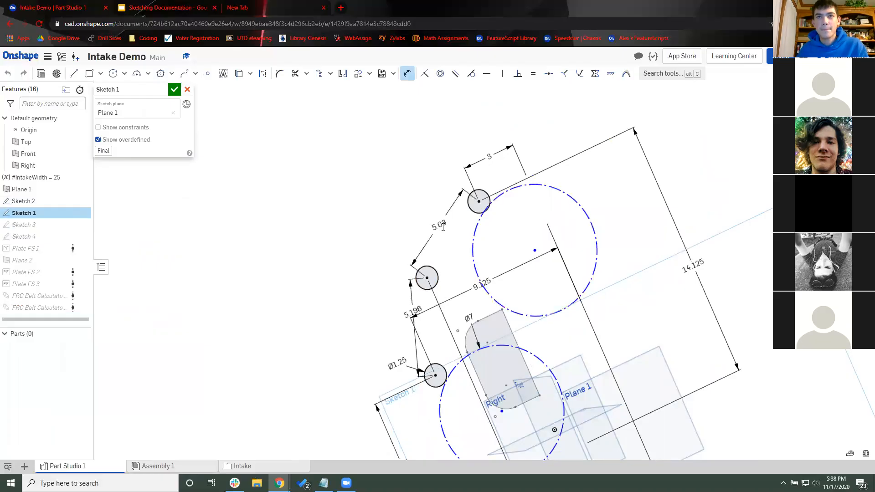
pyautogui.click(442, 227)
pyautogui.write('4.9')
pyautogui.press('Return')
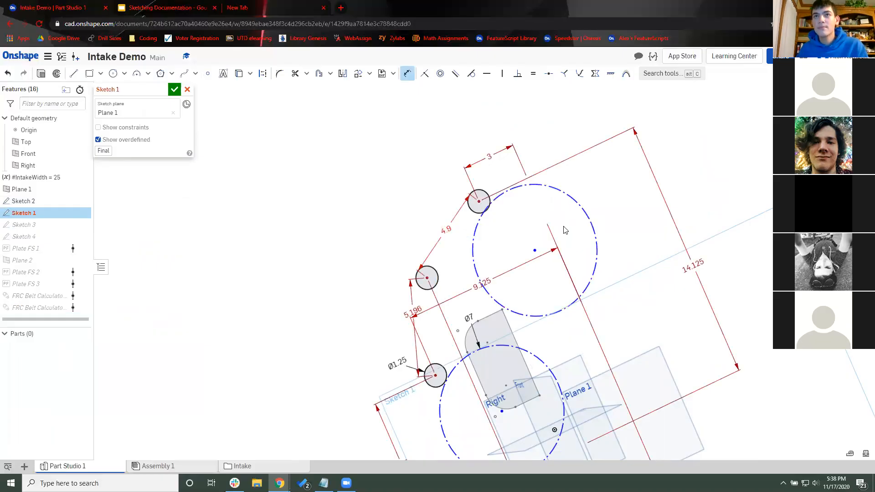
# Step: Delete the 14.125 in height dimension of the upper pivot circle and accept Sketch 1
pyautogui.press('Escape')
pyautogui.click(689, 260)
pyautogui.press('Delete')
pyautogui.click(174, 90)
# Step: Examine the rebuilt plates and belts from several angles, including the gray bar plate's holes
pyautogui.scroll(-2, 306, 261)
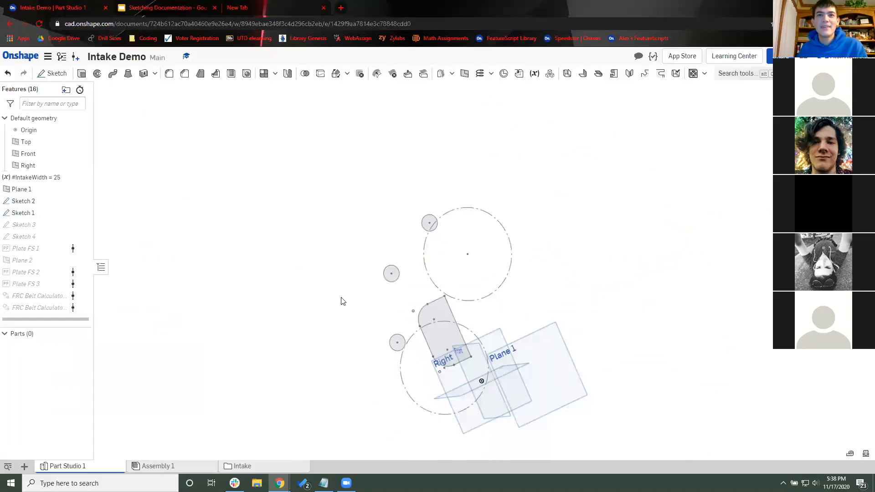
pyautogui.moveTo(340, 298); pyautogui.dragTo(381, 304, button='right')
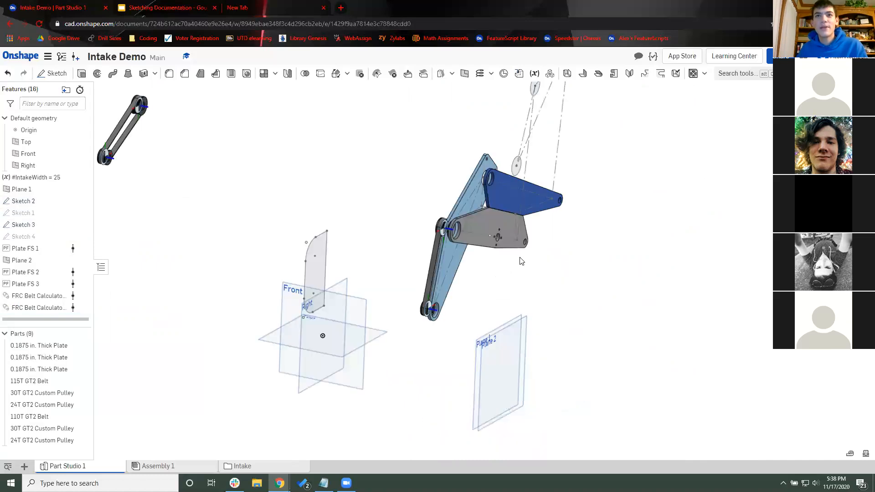
pyautogui.moveTo(521, 258); pyautogui.dragTo(363, 278, button='right')
pyautogui.scroll(-5, 359, 286)
pyautogui.scroll(-2, 275, 251)
pyautogui.moveTo(275, 252); pyautogui.dragTo(408, 194, button='right')
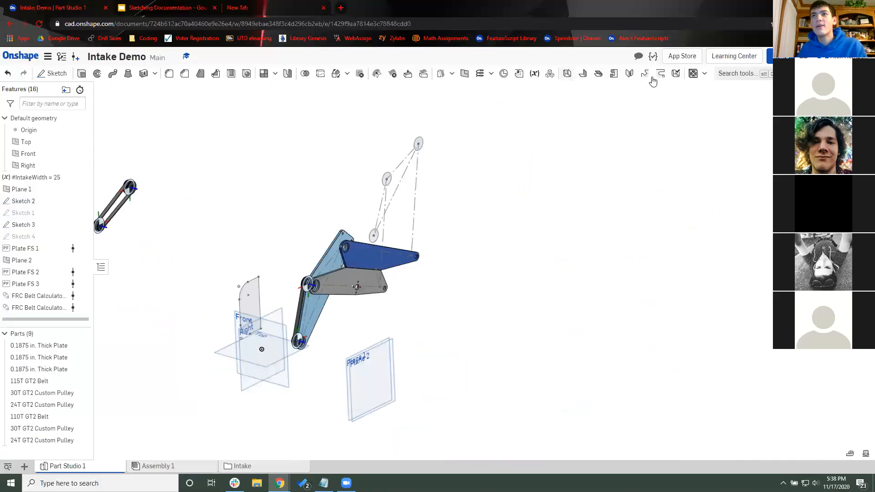
pyautogui.scroll(6, 357, 294)
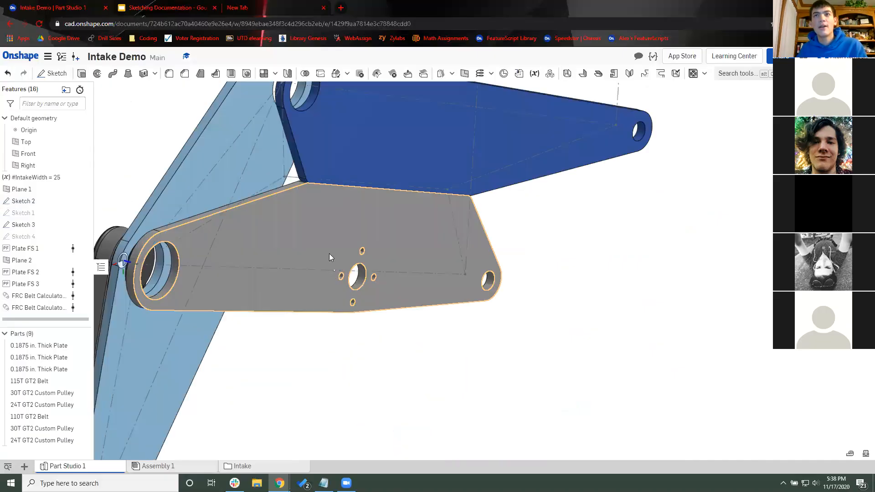
pyautogui.scroll(-2, 329, 257)
pyautogui.click(704, 74)
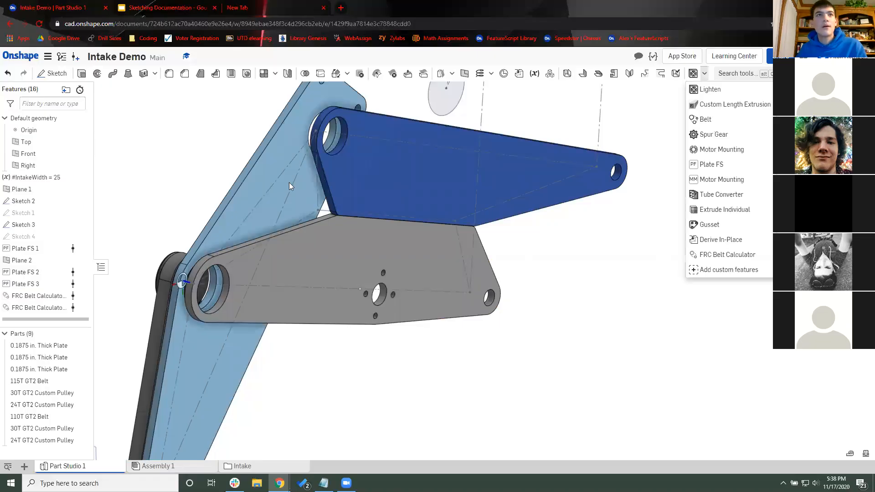
pyautogui.click(705, 119)
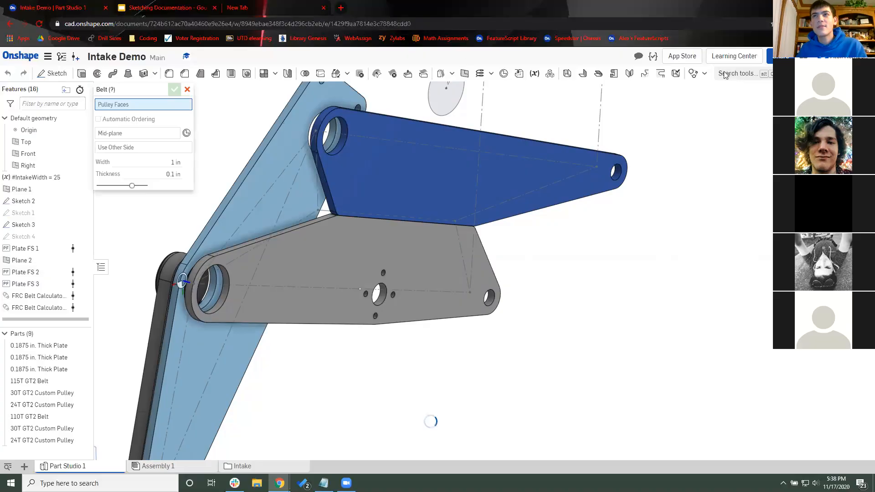
pyautogui.press('Escape')
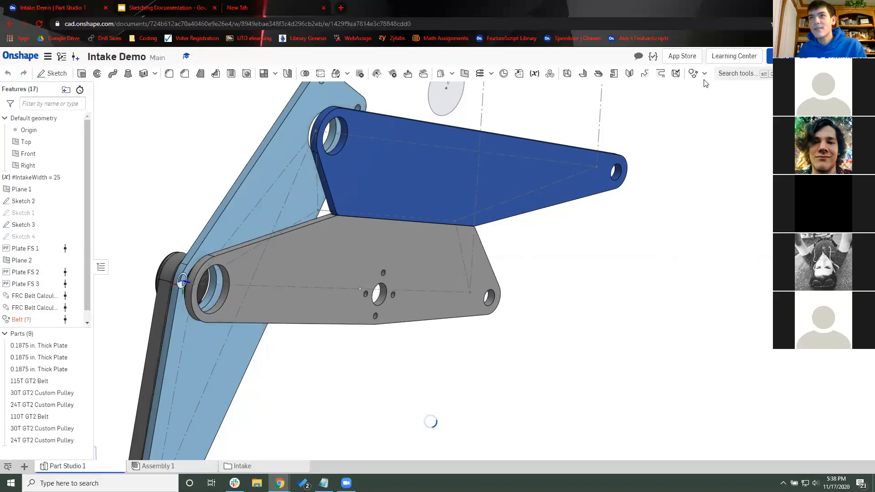
# Step: Add a third FRC Belt Calculator belt with pulley one at the gray plate's bolt-pattern center hole and pulley two at the middle pivot
pyautogui.click(704, 73)
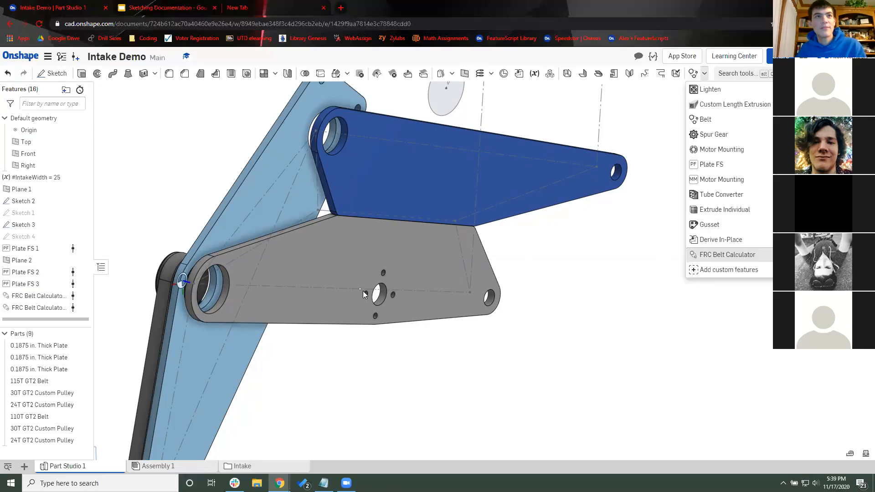
pyautogui.scroll(2, 391, 299)
pyautogui.scroll(2, 365, 290)
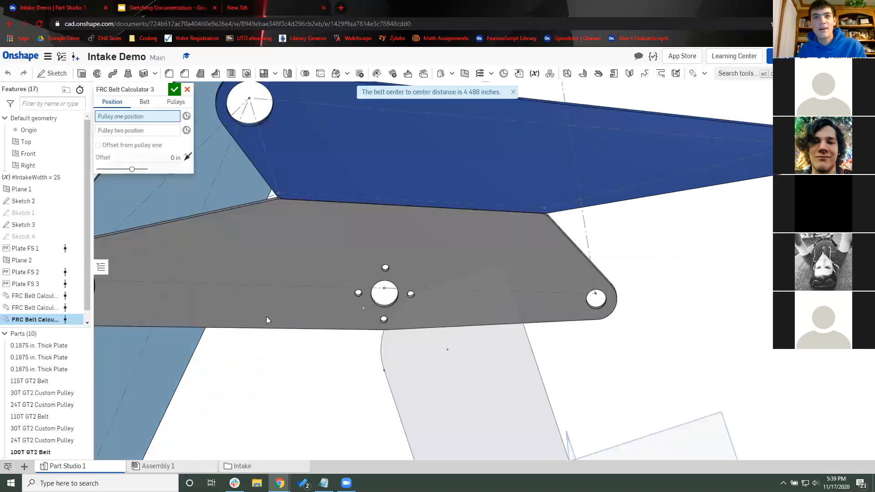
pyautogui.click(358, 293)
pyautogui.scroll(-2, 371, 340)
pyautogui.moveTo(371, 340); pyautogui.dragTo(411, 337, button='right')
pyautogui.click(137, 138)
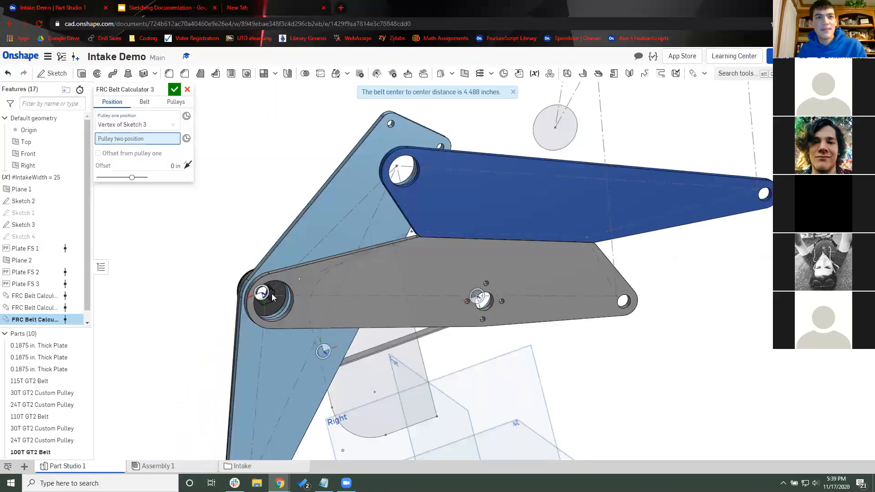
pyautogui.scroll(4, 258, 294)
pyautogui.moveTo(257, 294); pyautogui.dragTo(241, 286, button='right')
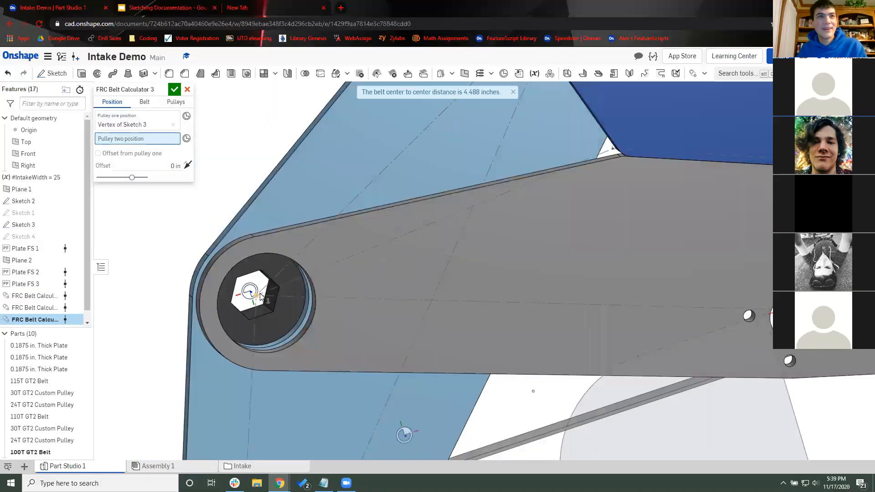
pyautogui.scroll(-4, 396, 264)
pyautogui.click(520, 293)
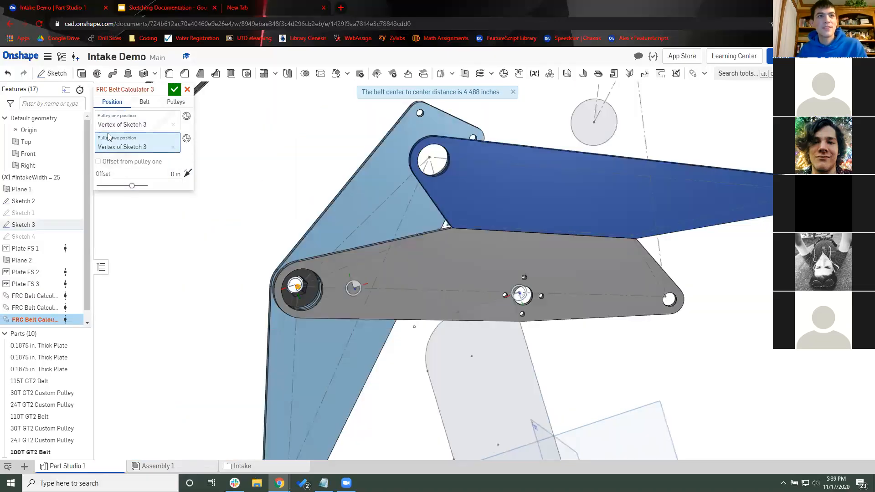
pyautogui.moveTo(261, 201); pyautogui.dragTo(212, 183, button='middle')
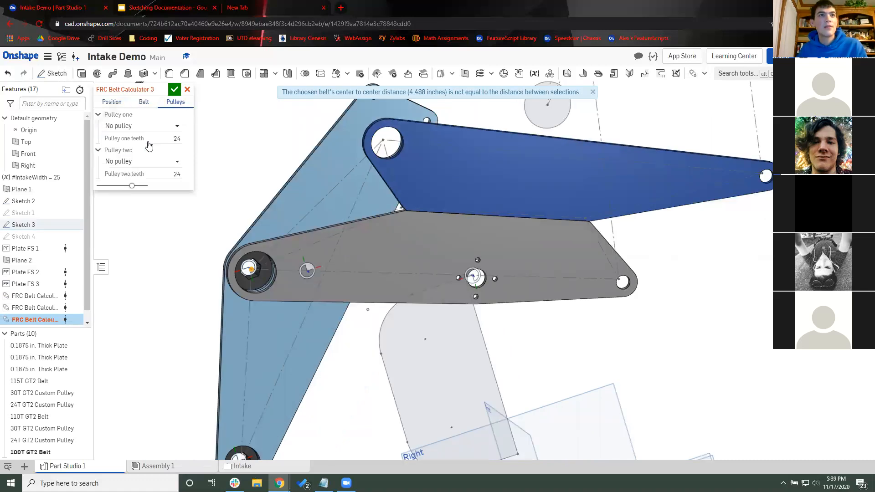
# Step: Swap the third belt's pulley positions, placing pulley one at the middle pivot and pulley two at the gray plate's bolt-pattern center hole
pyautogui.click(137, 124)
pyautogui.click(118, 103)
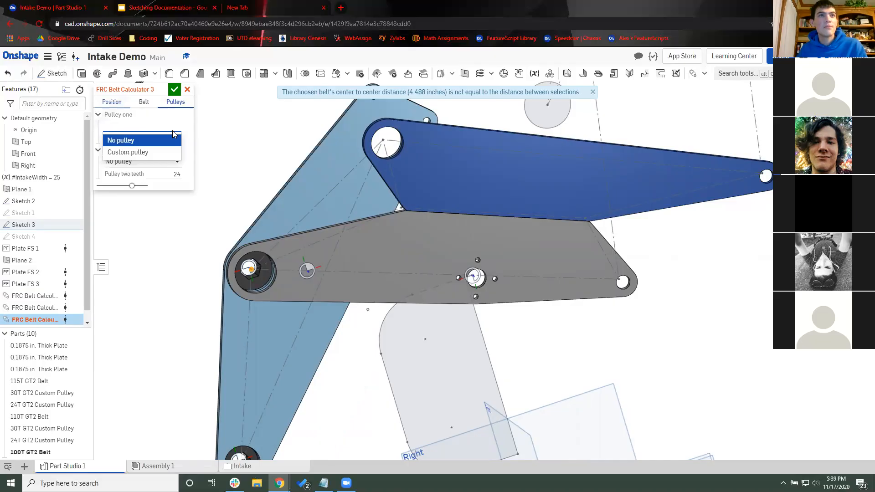
pyautogui.click(173, 124)
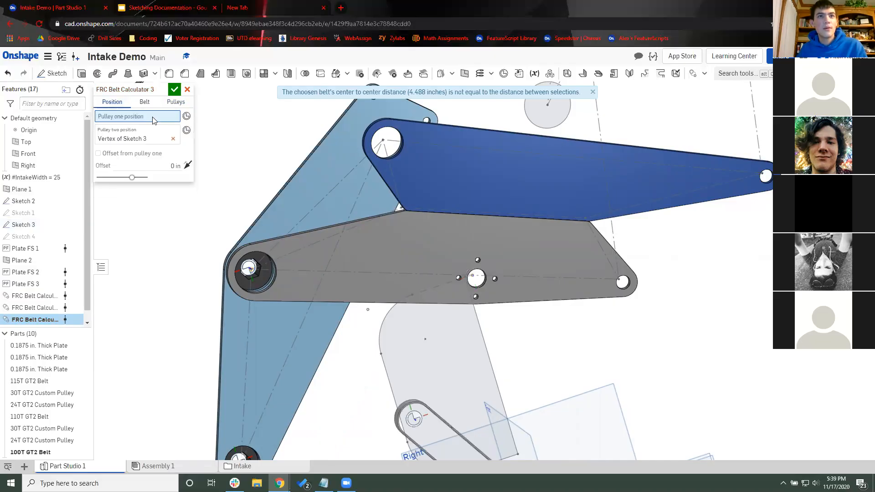
pyautogui.click(173, 139)
pyautogui.click(251, 269)
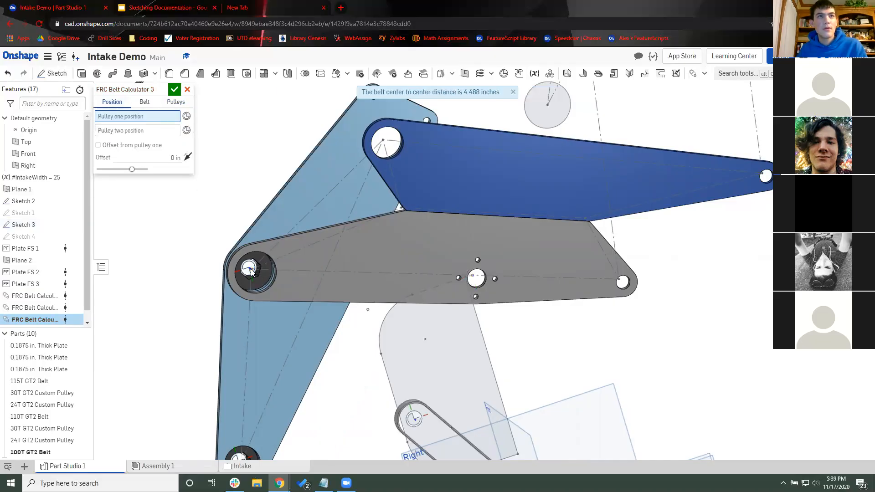
pyautogui.click(148, 140)
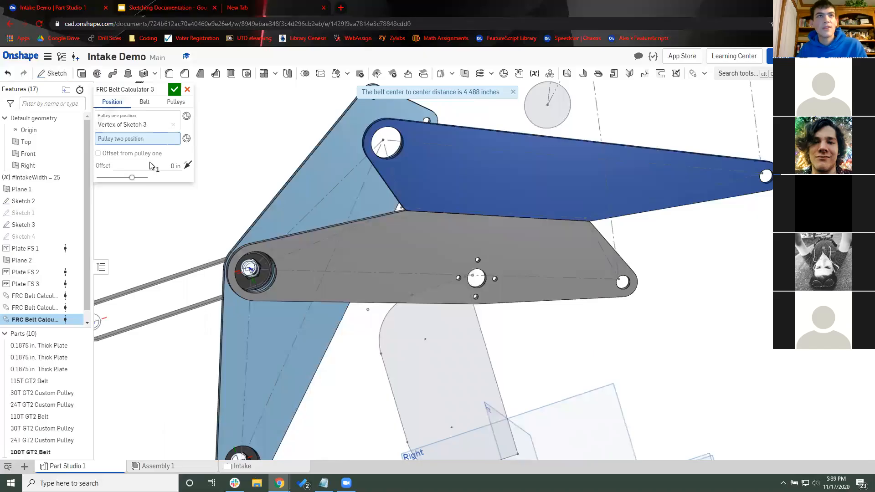
# Step: Make the third belt's pulley one a custom pulley with 48 teeth and set pulley two to 12 teeth
pyautogui.click(175, 101)
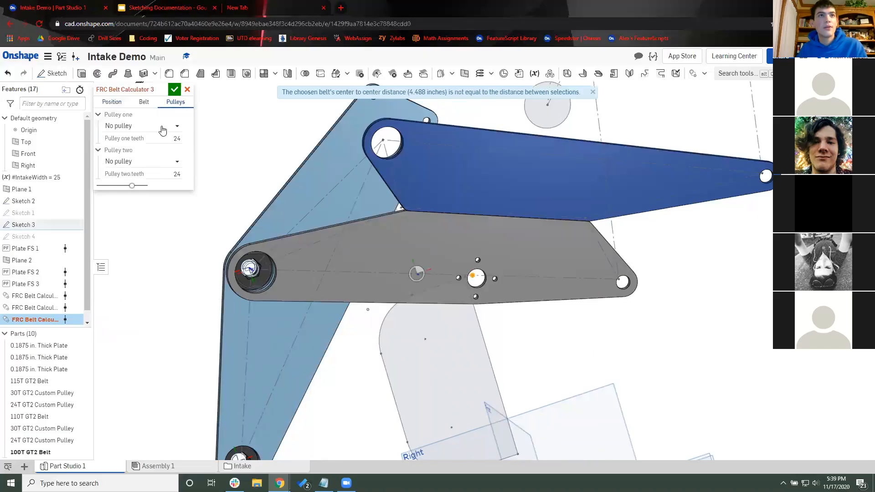
pyautogui.click(153, 140)
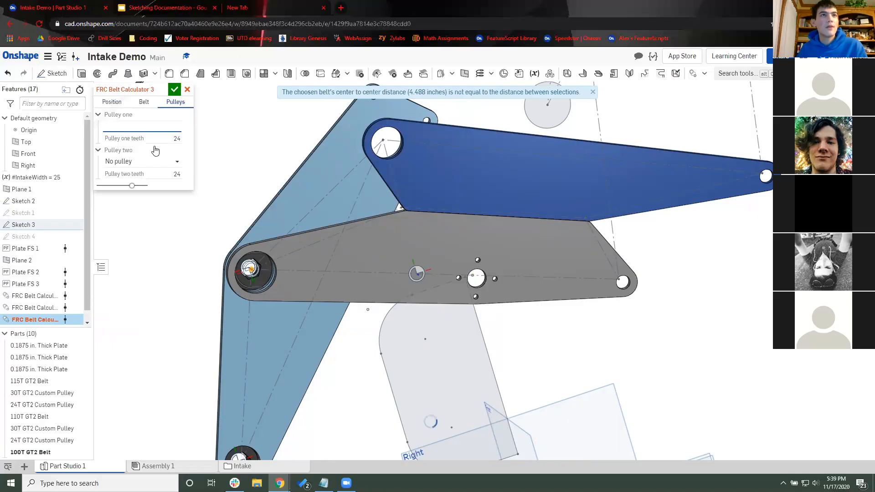
pyautogui.click(155, 128)
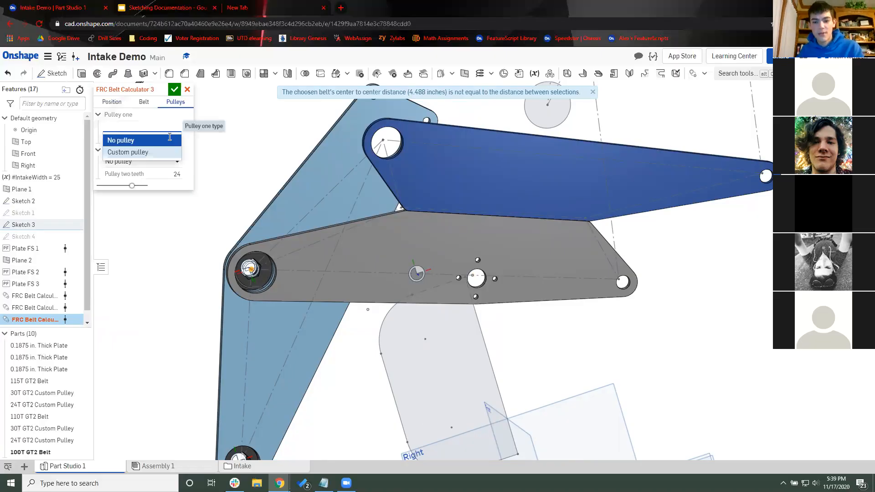
pyautogui.click(163, 151)
pyautogui.write('48')
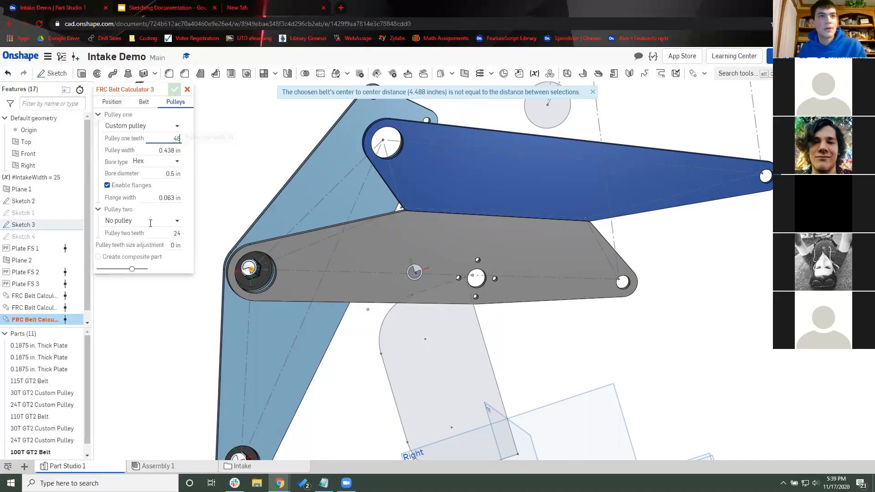
pyautogui.click(188, 225)
pyautogui.click(170, 237)
pyautogui.click(177, 234)
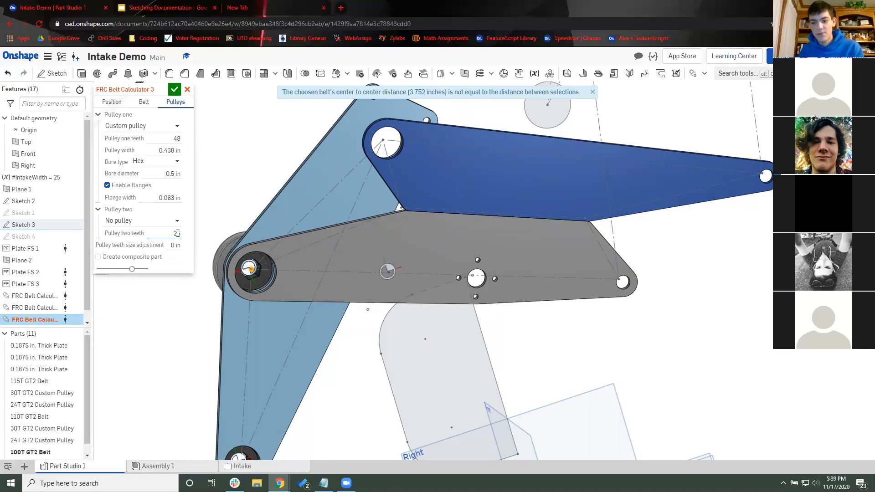
pyautogui.write('122')
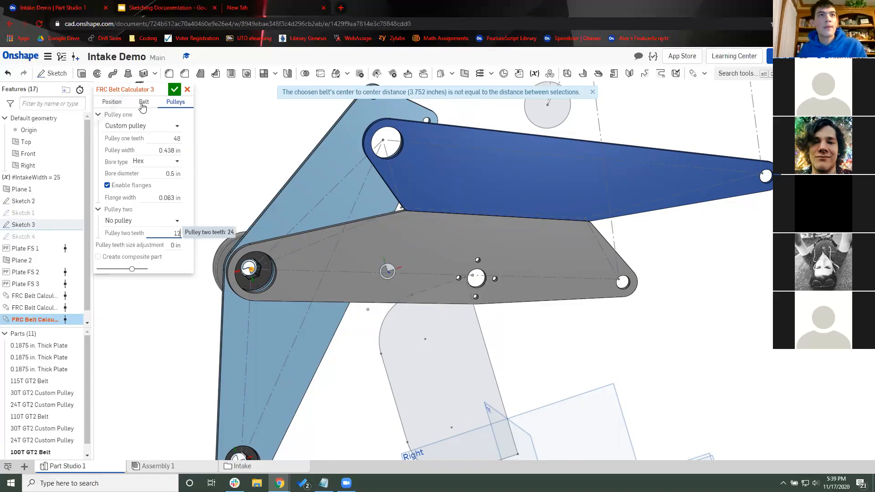
# Step: Examine the third belt and its 48-tooth pulley against the plates and the other belts from several angles
pyautogui.scroll(-4, 284, 319)
pyautogui.moveTo(283, 319); pyautogui.dragTo(305, 325, button='right')
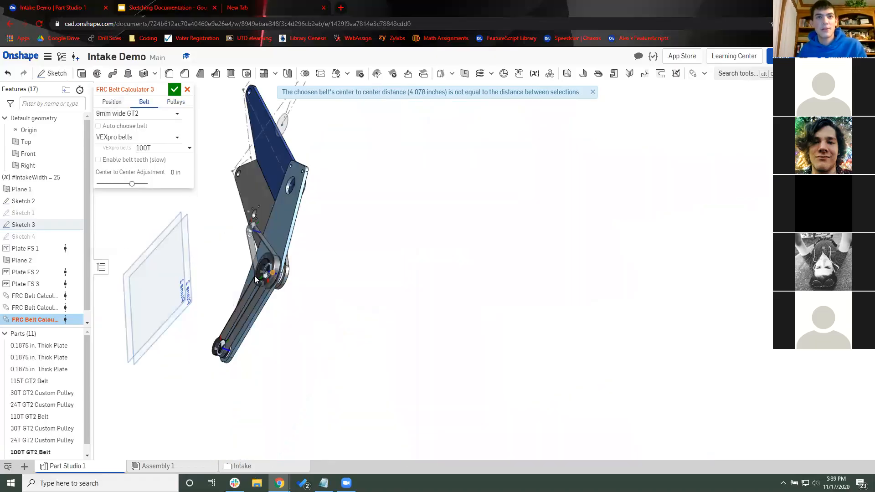
pyautogui.scroll(4, 255, 277)
pyautogui.scroll(-2, 208, 320)
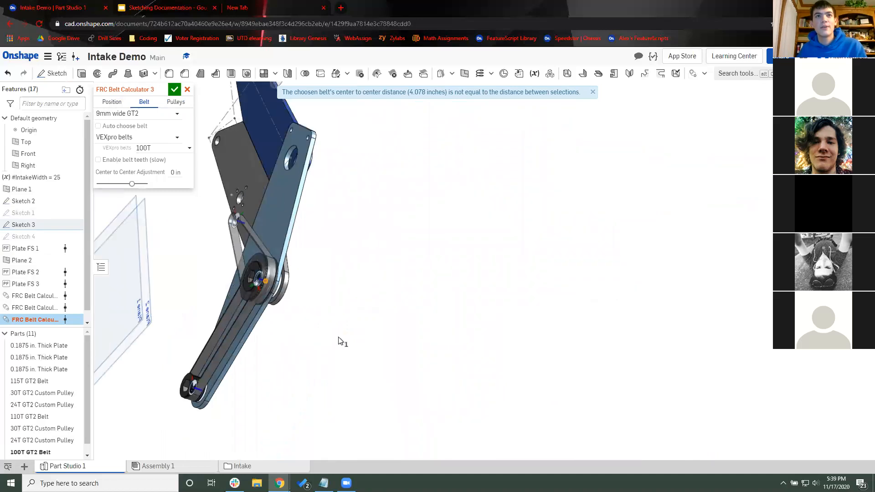
pyautogui.moveTo(254, 294)
pyautogui.mouseDown(button='right')
pyautogui.moveTo(237, 273)
pyautogui.moveTo(239, 262)
pyautogui.moveTo(174, 246)
pyautogui.mouseUp(button='right')
pyautogui.scroll(-1, 272, 292)
pyautogui.scroll(1, 239, 272)
pyautogui.scroll(2, 225, 258)
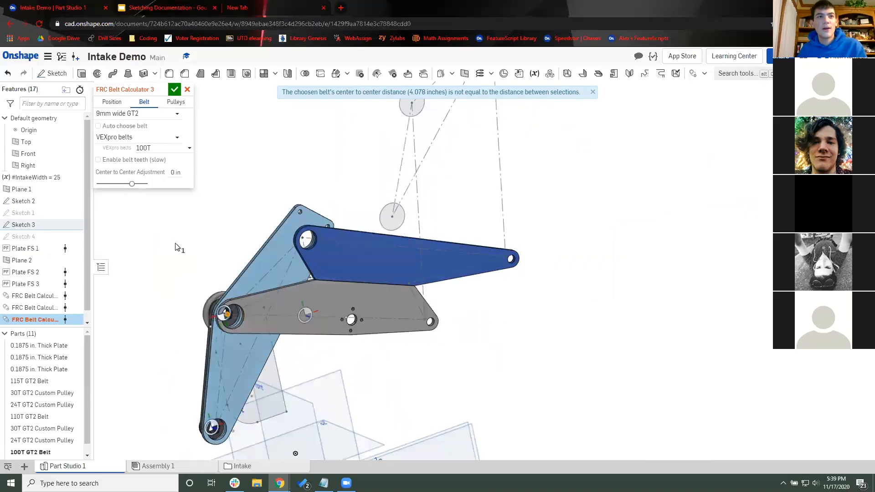
pyautogui.scroll(-2, 193, 257)
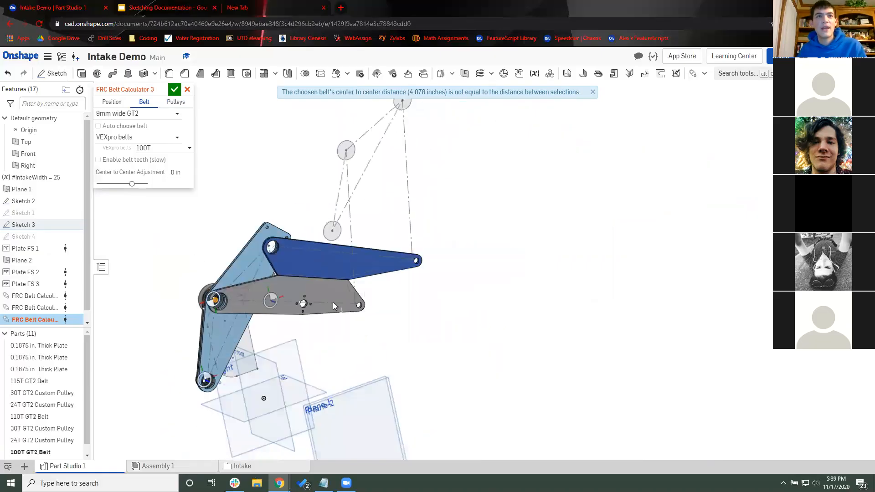
pyautogui.moveTo(203, 263); pyautogui.dragTo(114, 228, button='right')
pyautogui.moveTo(318, 316); pyautogui.dragTo(339, 317, button='middle')
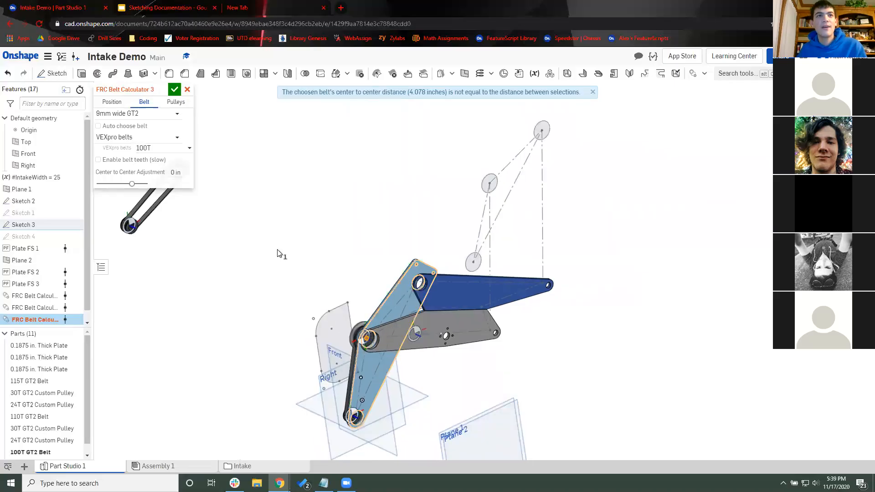
pyautogui.moveTo(276, 250); pyautogui.dragTo(279, 272, button='right')
# Step: Enable automatic belt choice for the third belt, using the closest VEXpro belt, and check its fit along the gray plate
pyautogui.click(116, 128)
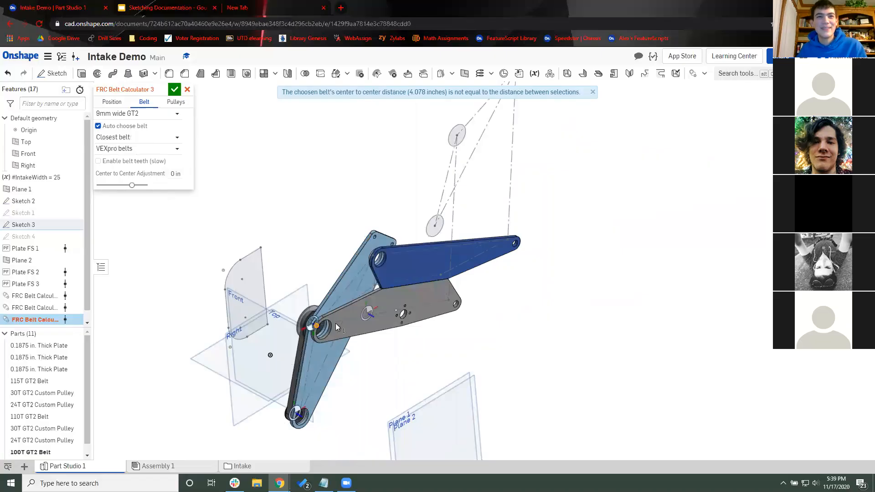
pyautogui.moveTo(332, 292); pyautogui.dragTo(283, 271, button='middle')
pyautogui.scroll(3, 337, 309)
pyautogui.moveTo(359, 349); pyautogui.dragTo(327, 324, button='right')
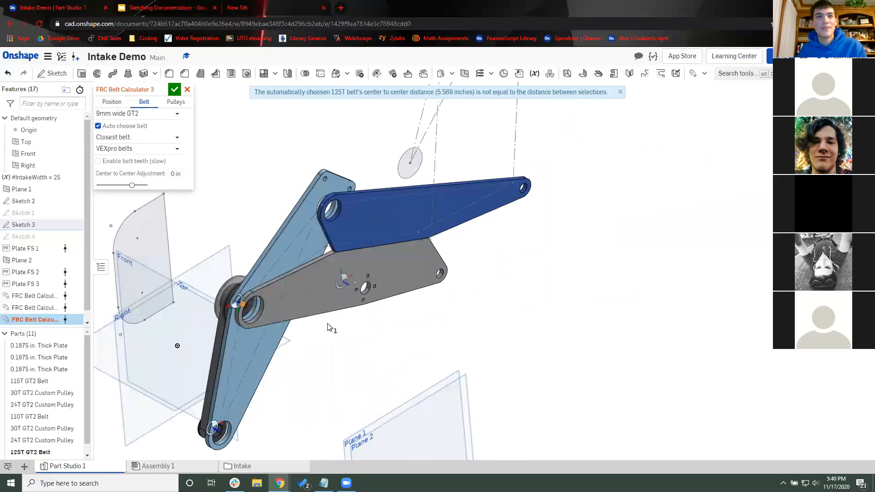
pyautogui.scroll(-4, 478, 350)
pyautogui.moveTo(478, 350); pyautogui.dragTo(567, 359, button='right')
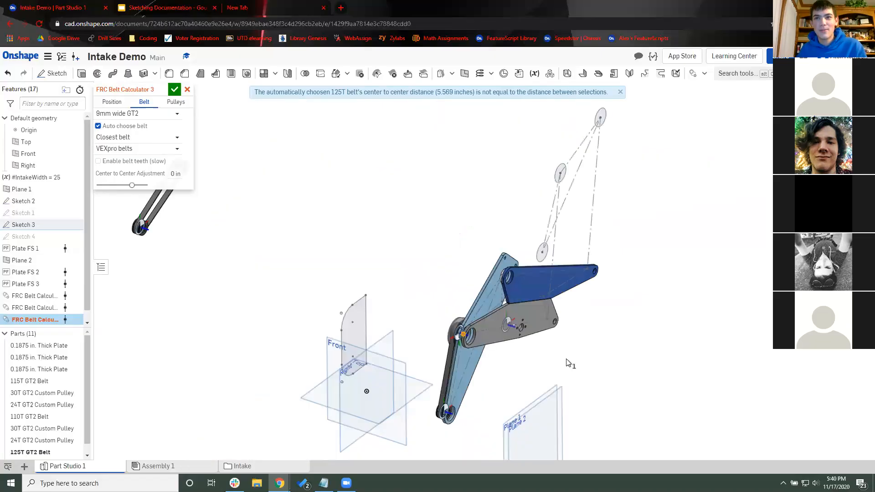
# Step: Offset the third belt 3/16 in from its selected pulley positions and check its clearance to the gray plate
pyautogui.click(107, 102)
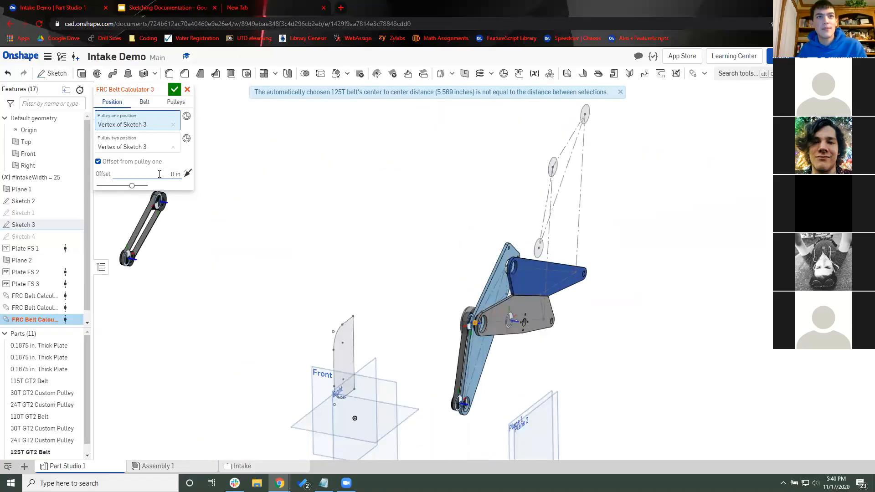
pyautogui.click(177, 174)
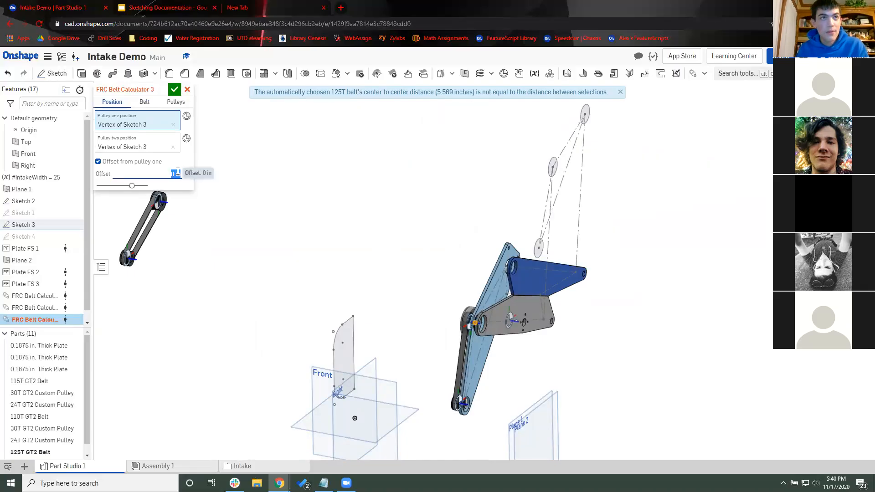
pyautogui.write('3/16')
pyautogui.press('Return')
pyautogui.scroll(2, 503, 331)
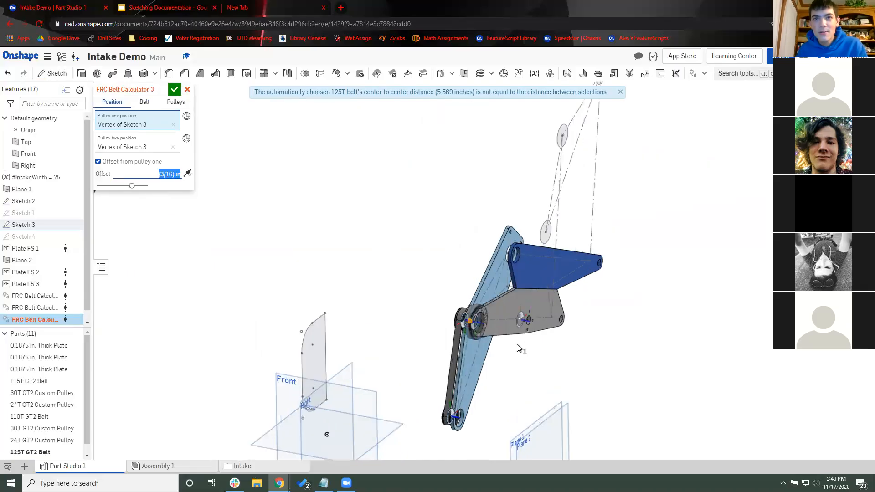
pyautogui.scroll(3, 518, 345)
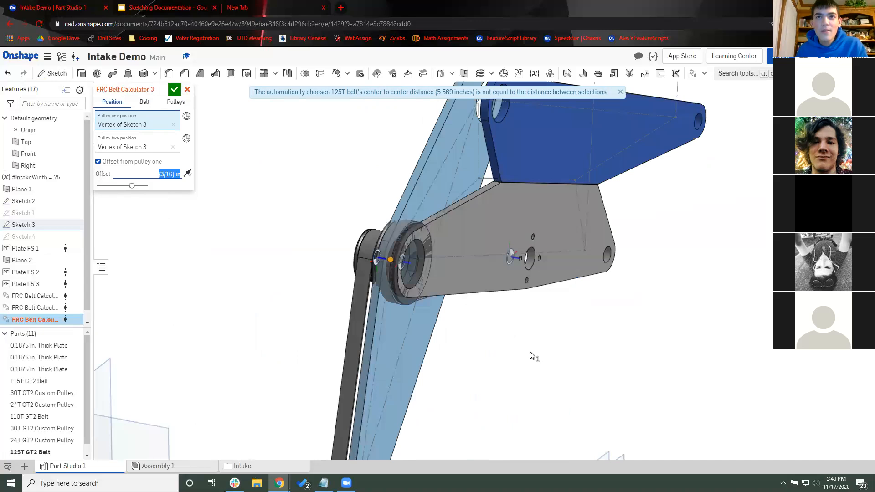
pyautogui.moveTo(530, 353); pyautogui.dragTo(588, 372, button='right')
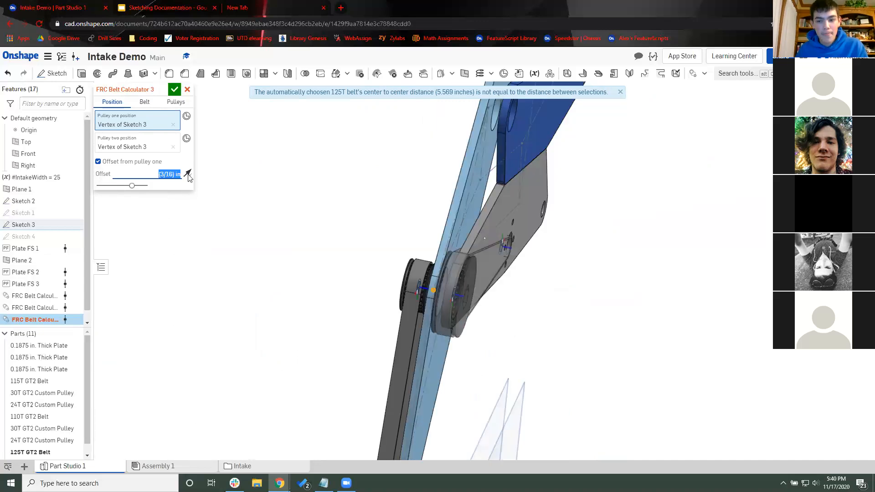
# Step: Increase the third belt's offset to 6/16 in and extend the expression to (6/16) + 0.125 in
pyautogui.write('6/16')
pyautogui.press('Return')
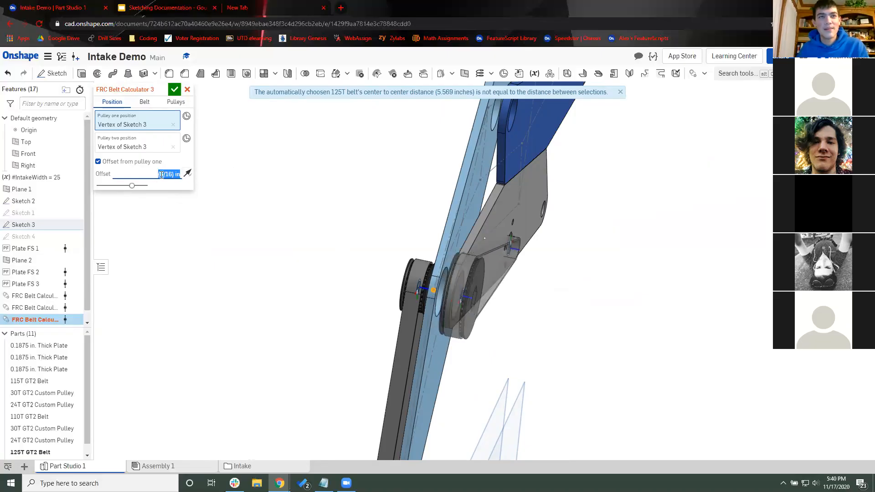
pyautogui.doubleClick(161, 175)
pyautogui.click(173, 175)
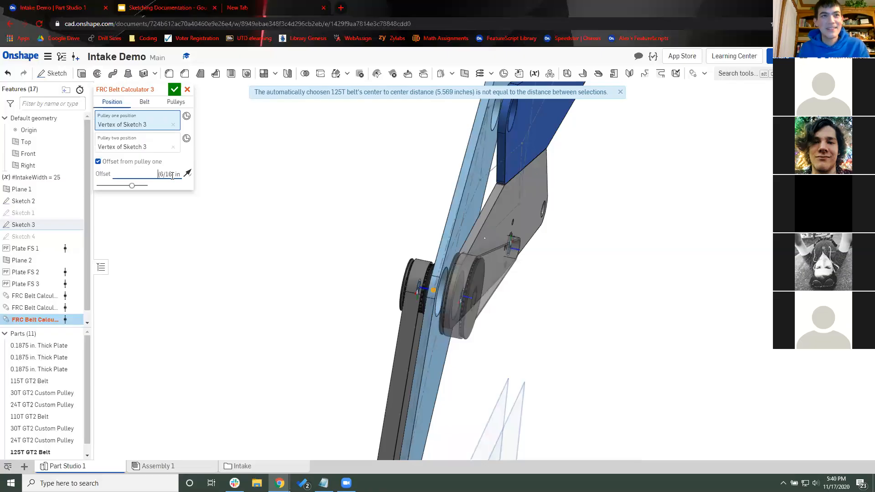
pyautogui.write('+ 5.125')
pyautogui.press('Return')
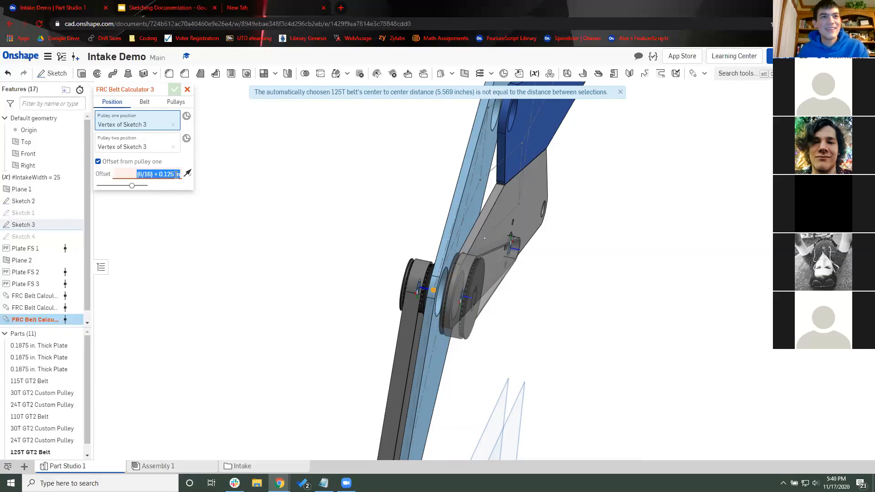
pyautogui.click(180, 175)
pyautogui.press('BackSpace')
pyautogui.press('BackSpace')
pyautogui.press('BackSpace')
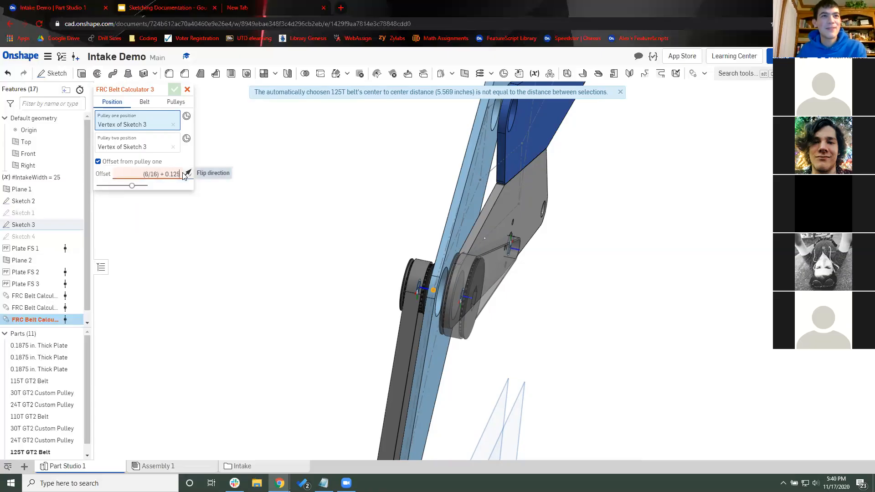
pyautogui.press('Return')
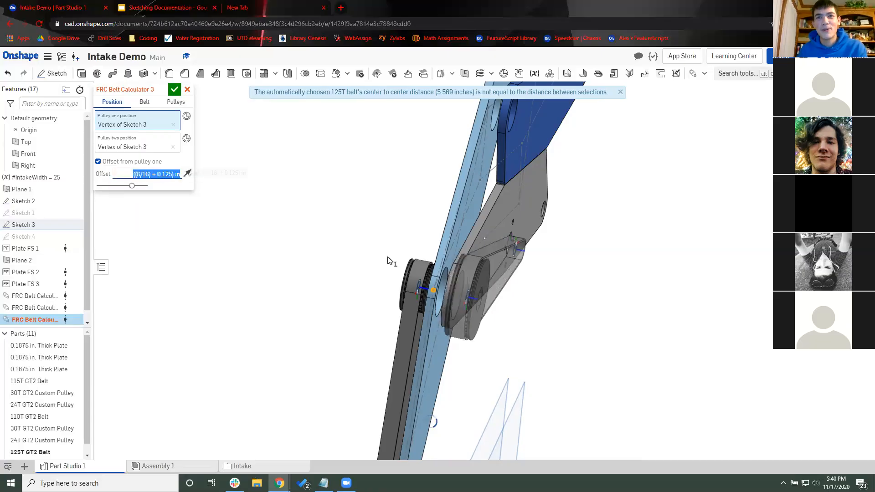
# Step: Set the third belt's offset to (6/16) + 0.25 in and accept the belt feature
pyautogui.click(170, 175)
pyautogui.moveTo(172, 174); pyautogui.dragTo(162, 175)
pyautogui.write('25')
pyautogui.press('Return')
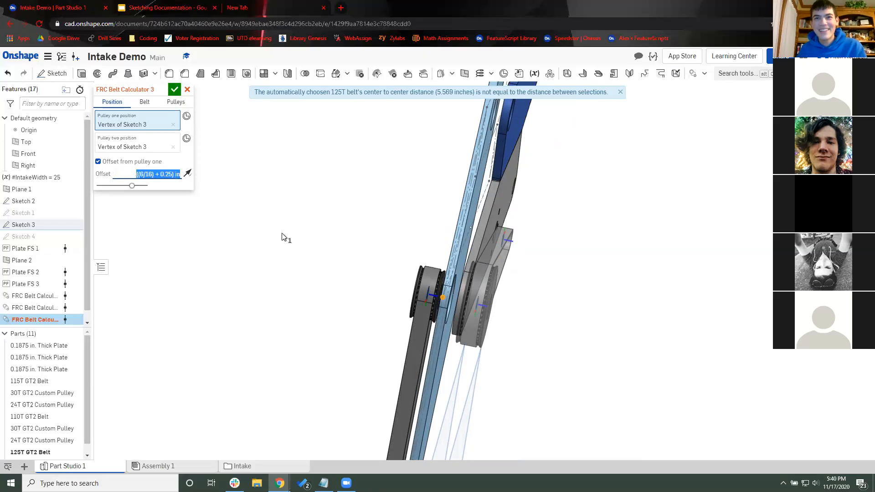
pyautogui.scroll(4, 370, 263)
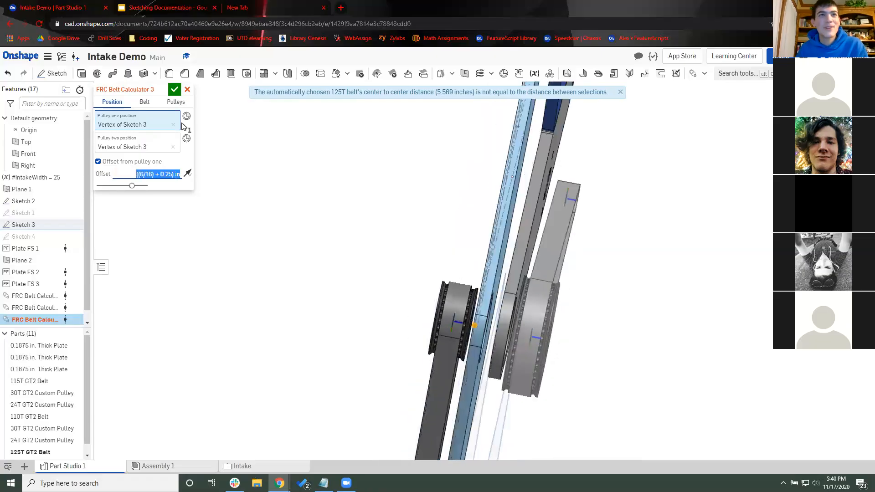
pyautogui.click(175, 90)
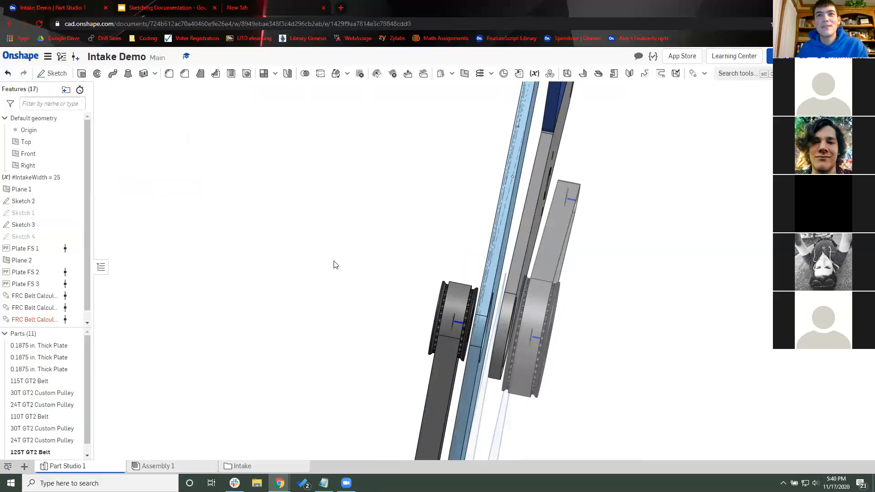
# Step: Measure the gap between the 48-tooth pulley's flange and the gray plate, and clear the selection
pyautogui.moveTo(334, 261); pyautogui.dragTo(362, 265, button='right')
pyautogui.scroll(2, 438, 281)
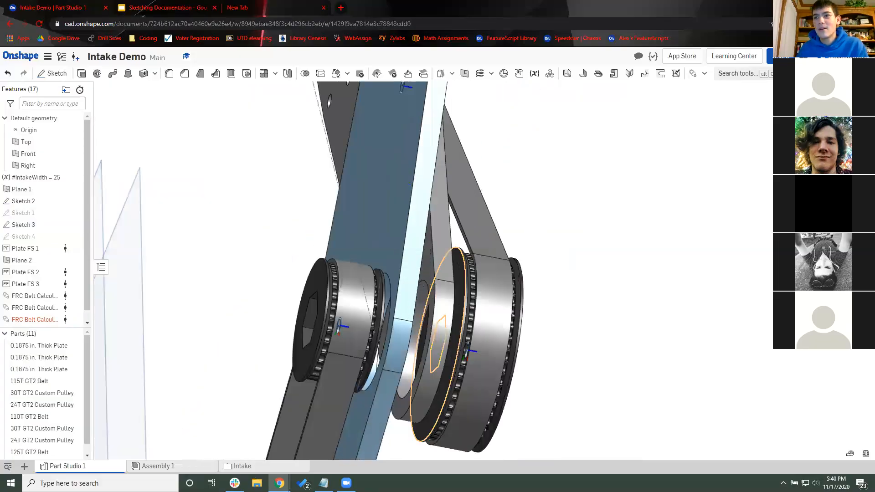
pyautogui.click(458, 287)
pyautogui.moveTo(458, 287); pyautogui.dragTo(415, 290, button='right')
pyautogui.click(515, 182)
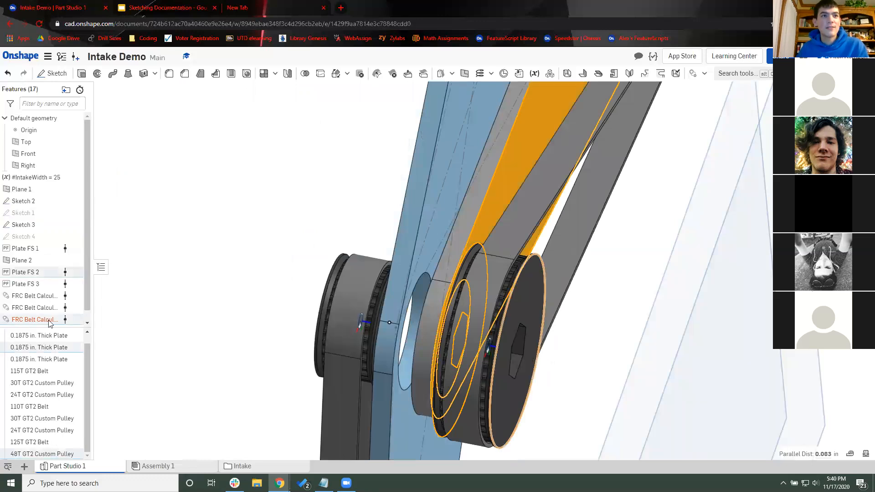
pyautogui.press('space')
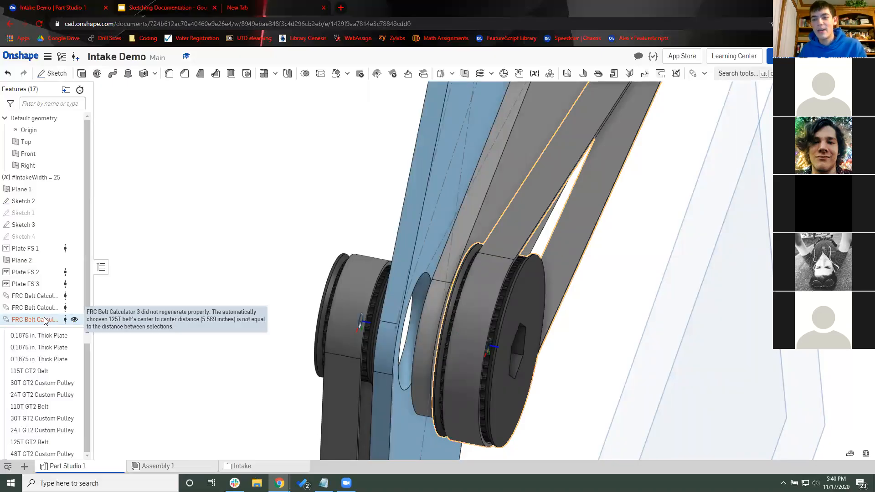
# Step: Inspect the third belt along the gray plate, and open Sketch 3 for review and close it
pyautogui.scroll(-2, 217, 256)
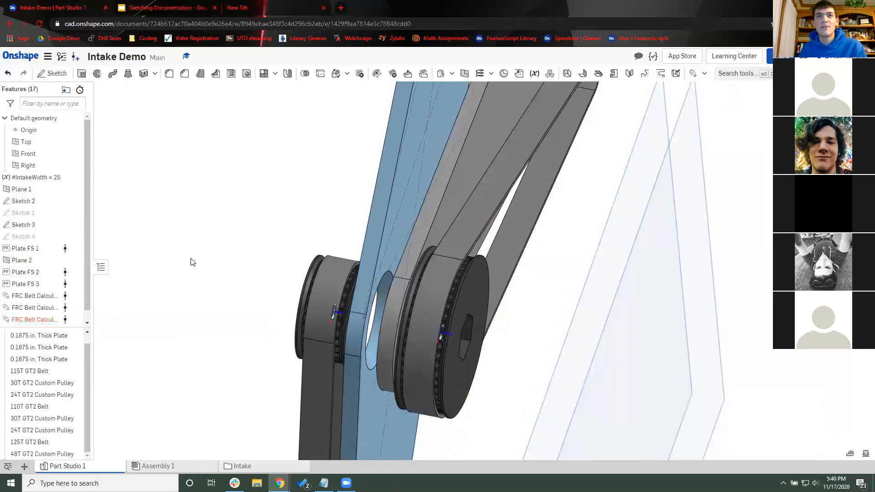
pyautogui.scroll(-2, 191, 262)
pyautogui.scroll(2, 178, 283)
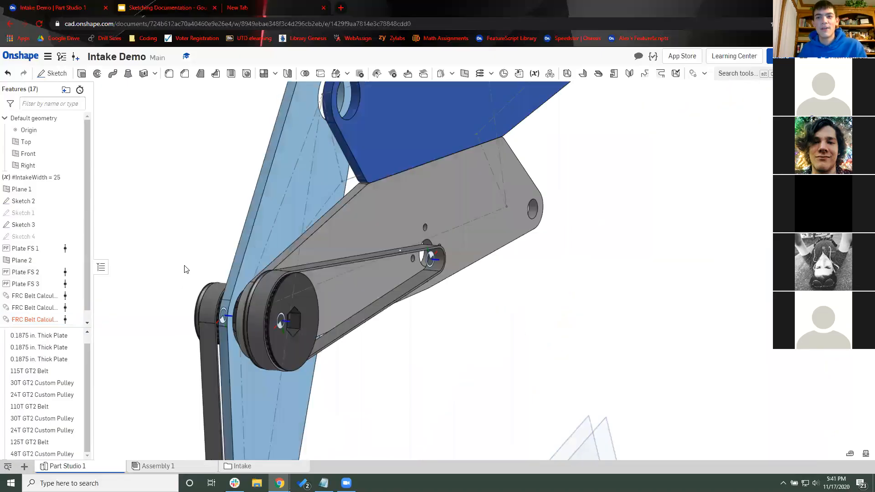
pyautogui.scroll(-3, 218, 257)
pyautogui.moveTo(223, 267); pyautogui.dragTo(191, 284, button='right')
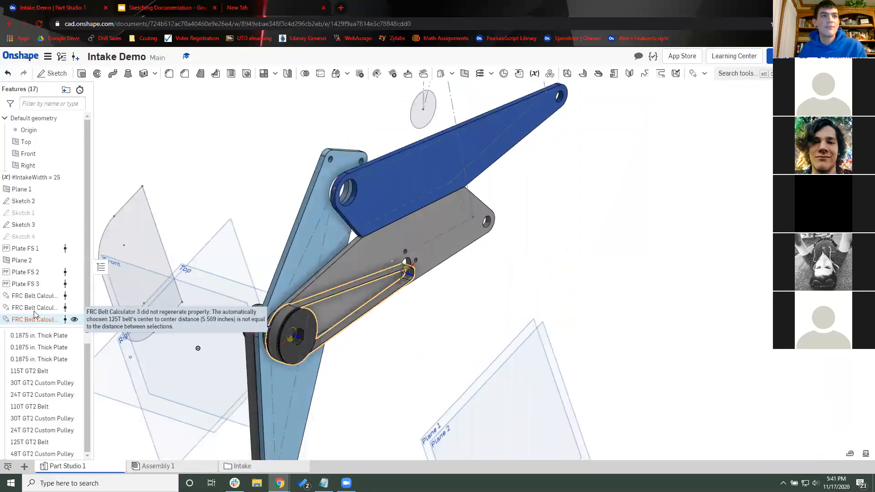
pyautogui.click(35, 225)
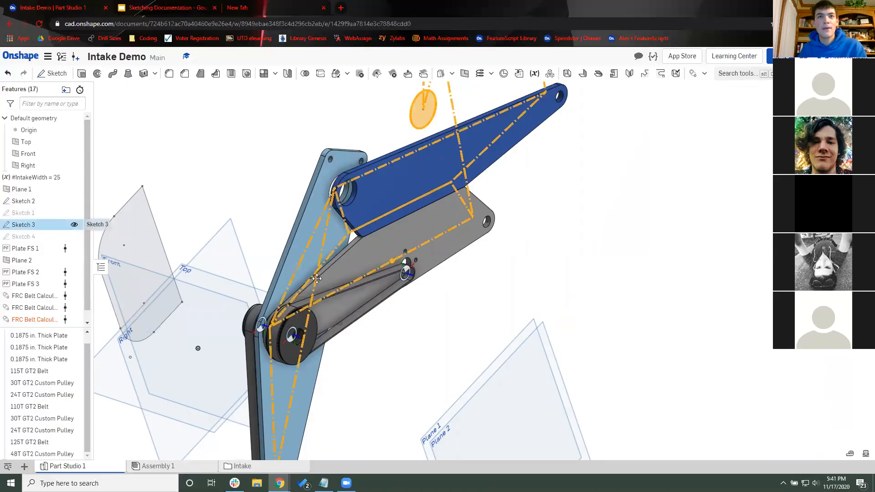
pyautogui.doubleClick(317, 279)
pyautogui.click(175, 89)
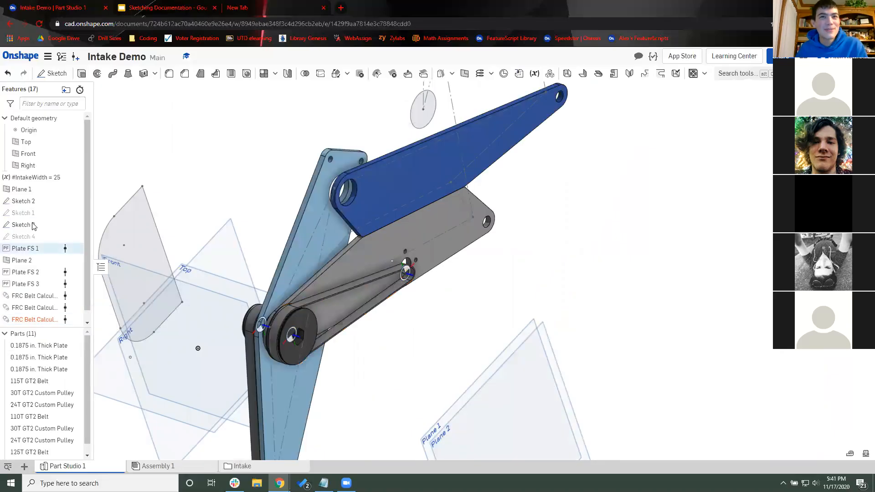
# Step: Set the Sketch 3 distance from the lower-arm pivot to the pulley point along the arm to 5.569 and accept the sketch
pyautogui.doubleClick(347, 276)
pyautogui.write('5.569')
pyautogui.press('Return')
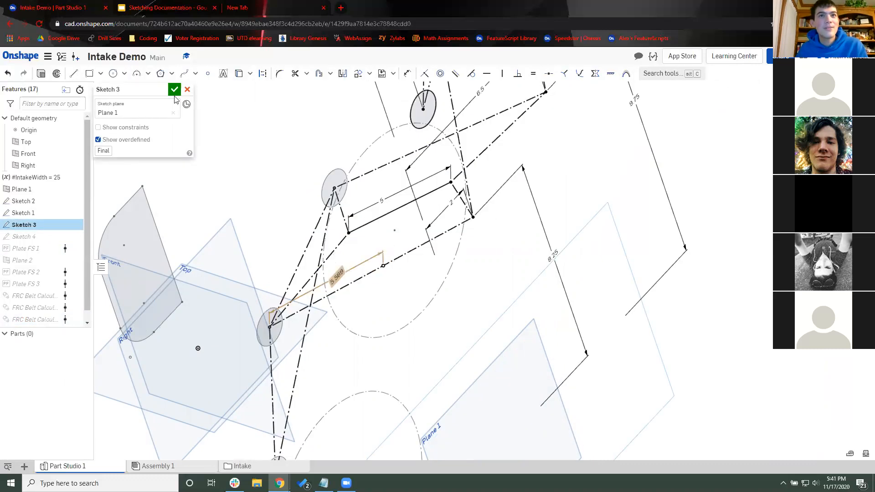
pyautogui.click(175, 94)
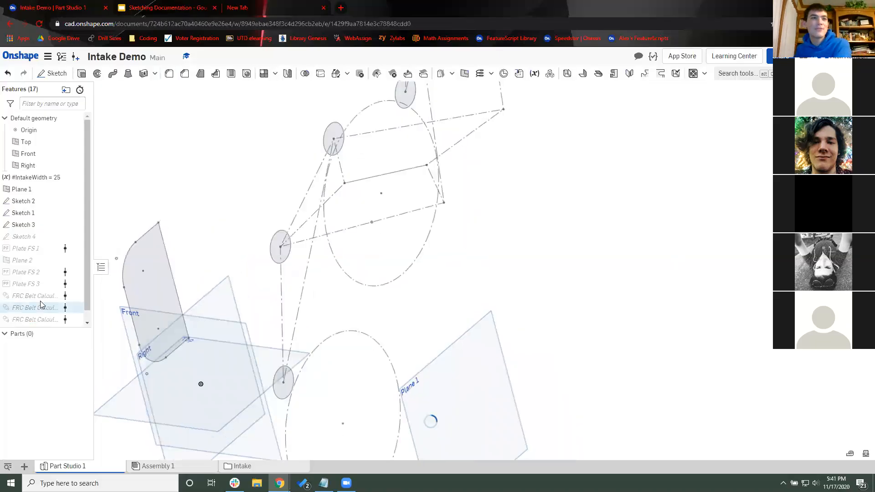
# Step: Rename the first 0.1875 in. thick plate, the light blue one, as Intake Side Plate
pyautogui.moveTo(242, 264); pyautogui.dragTo(282, 282, button='right')
pyautogui.scroll(3, 283, 282)
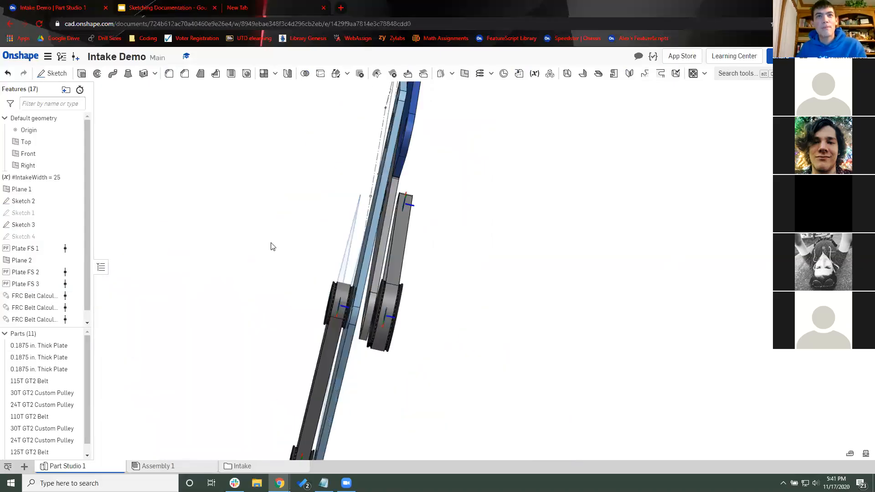
pyautogui.scroll(-3, 271, 243)
pyautogui.moveTo(270, 244); pyautogui.dragTo(214, 235, button='right')
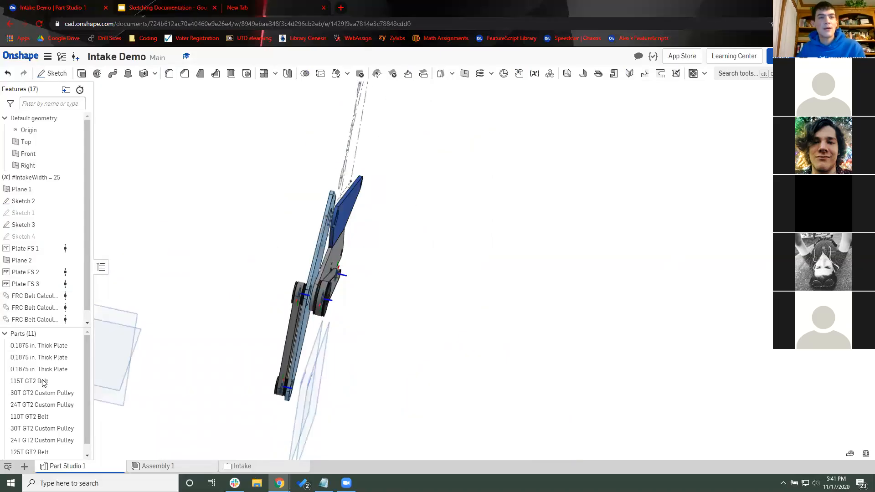
pyautogui.click(35, 348)
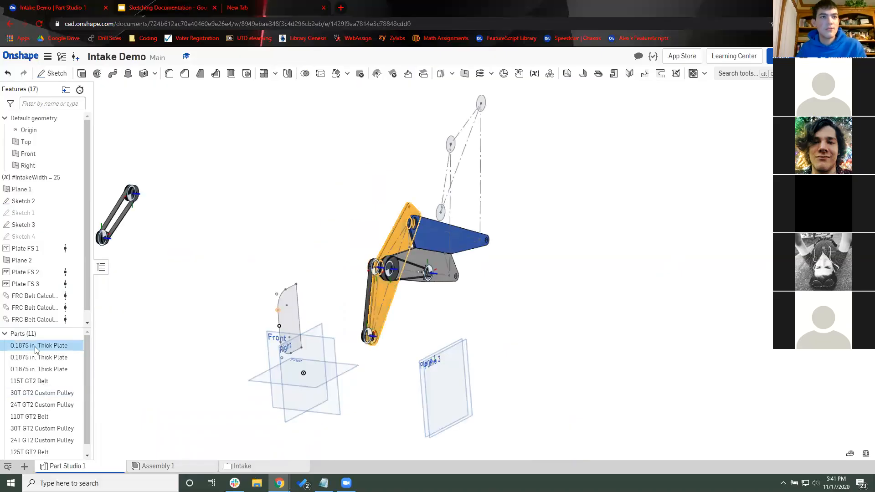
pyautogui.rightClick(34, 347)
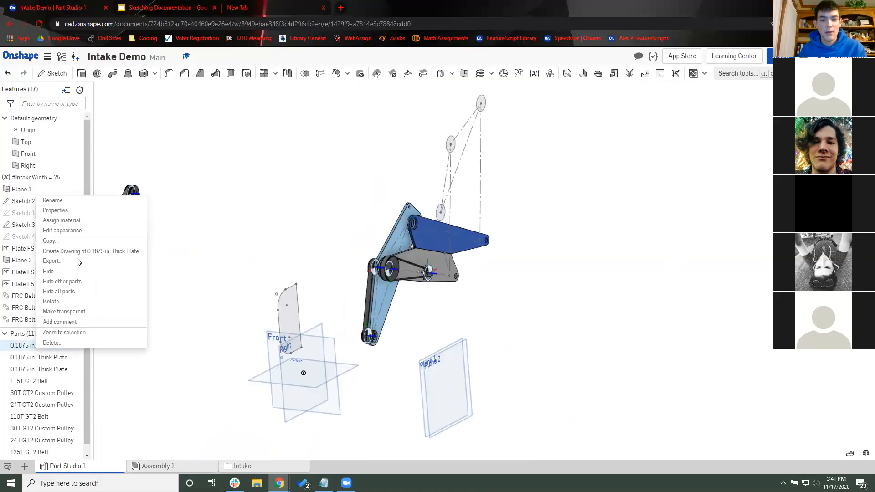
pyautogui.click(52, 201)
pyautogui.write('Intake ')
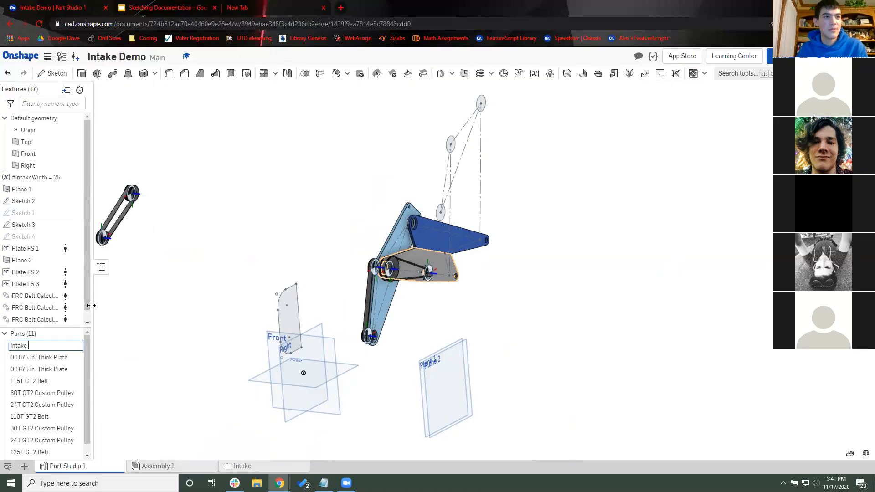
pyautogui.write('Side Plate')
pyautogui.press('Return')
# Step: Rename the gray 0.1875 in. thick plate as Intake Lower Arm
pyautogui.rightClick(41, 360)
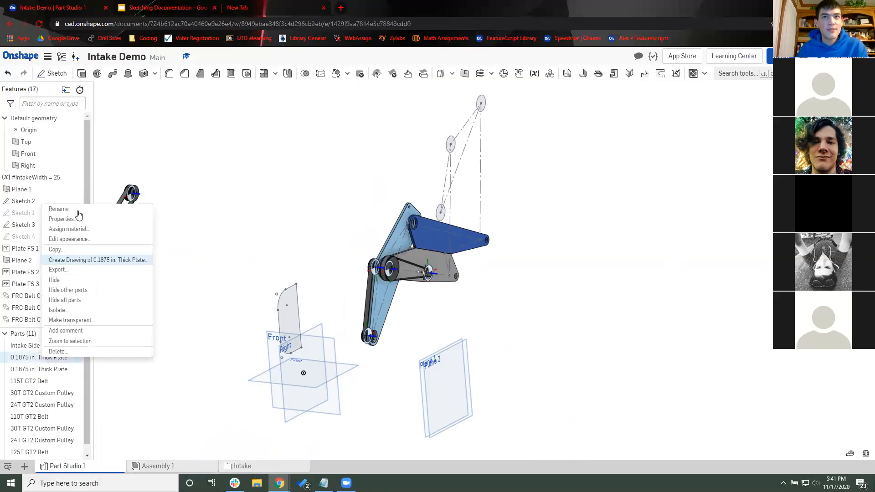
pyautogui.click(51, 209)
pyautogui.write('Intake')
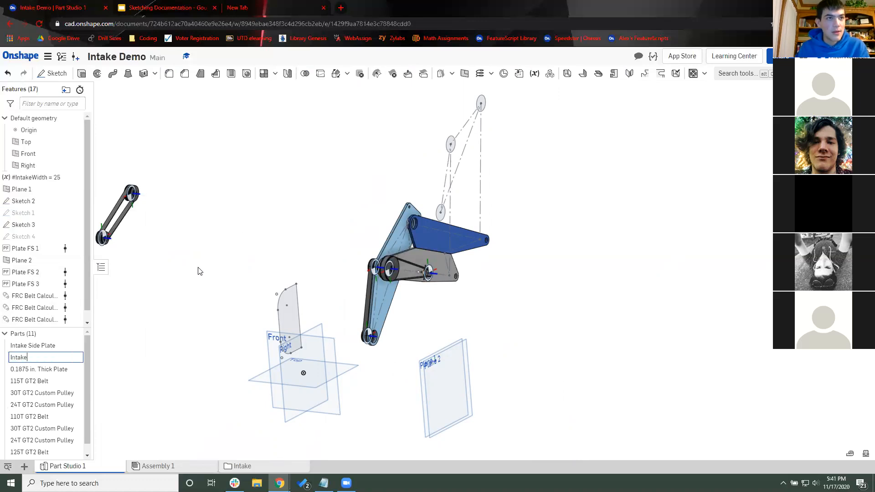
pyautogui.press('Return')
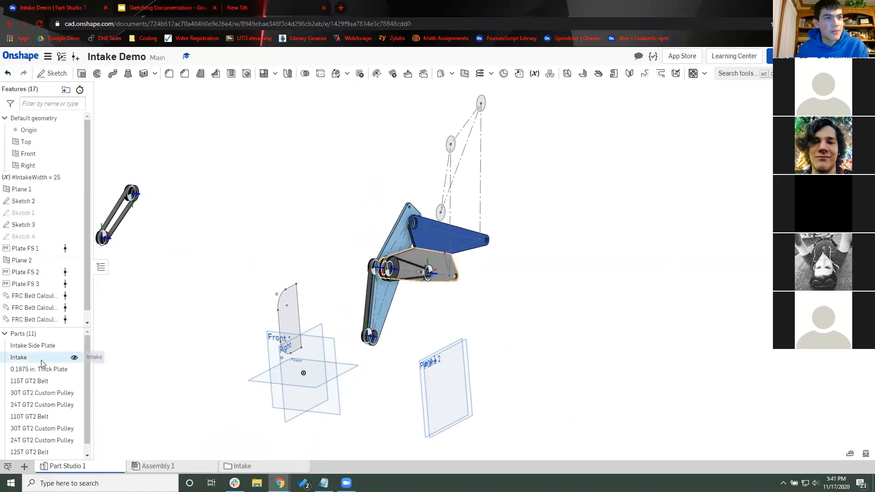
pyautogui.rightClick(41, 359)
pyautogui.click(59, 214)
pyautogui.click(47, 355)
pyautogui.write('Lower Arm')
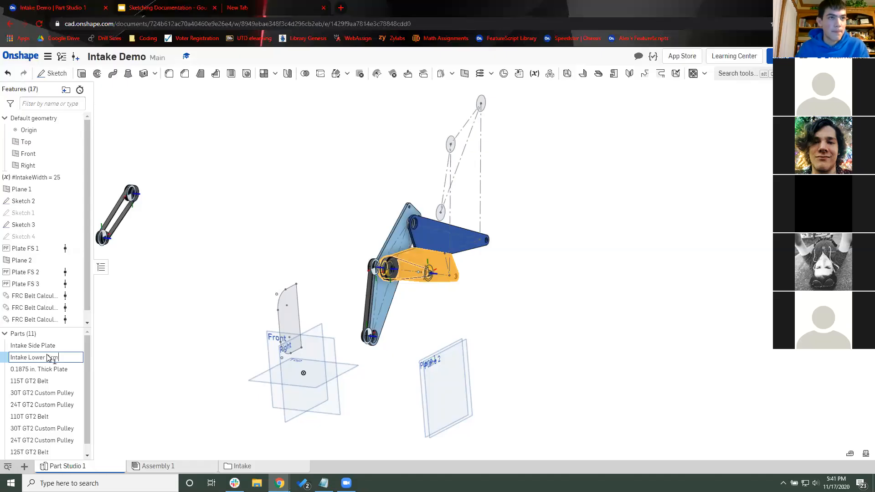
pyautogui.press('Return')
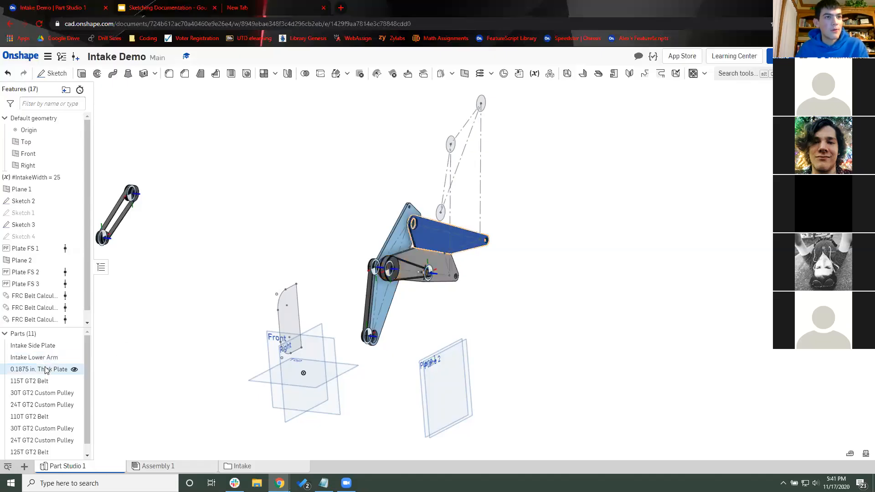
# Step: Rename the remaining dark blue 0.1875 in. thick plate as Intake Upper Arm
pyautogui.rightClick(46, 367)
pyautogui.click(90, 219)
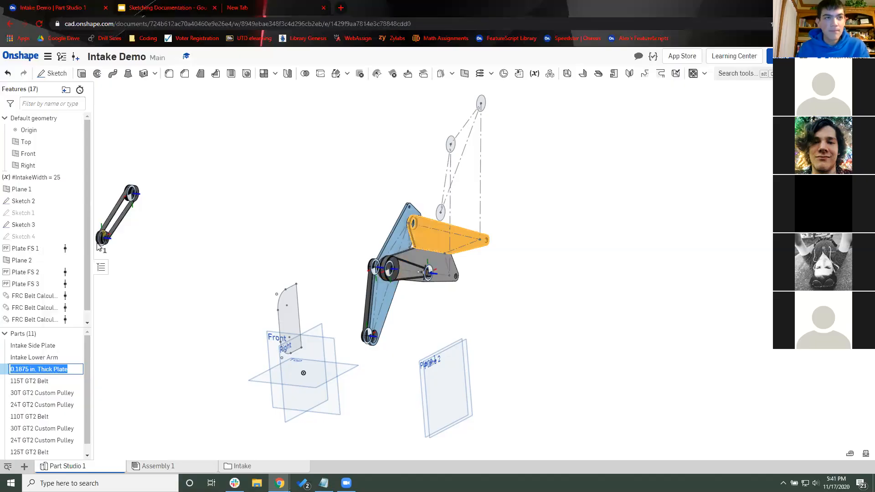
pyautogui.write('Intake Upper Arm')
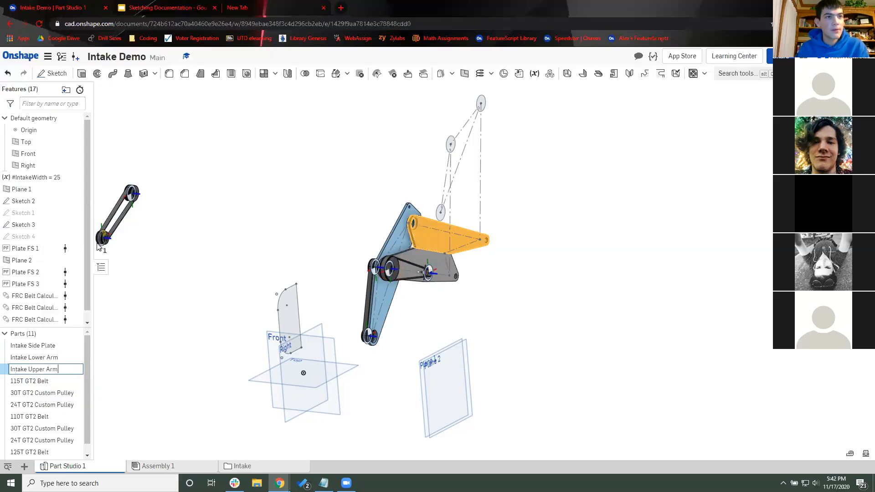
pyautogui.press('Return')
# Step: Assign Polycarbonate from the Onshape Material Library to the Intake Side Plate, Intake Lower Arm and Intake Upper Arm together
pyautogui.click(236, 239)
pyautogui.moveTo(237, 239); pyautogui.dragTo(206, 263, button='middle')
pyautogui.click(44, 346)
pyautogui.keyDown('shift'); pyautogui.click(38, 367); pyautogui.keyUp('shift')
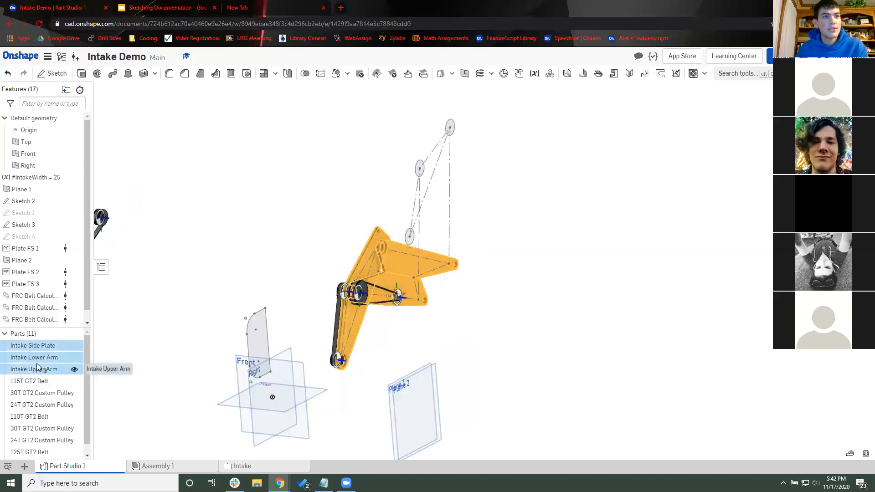
pyautogui.rightClick(41, 358)
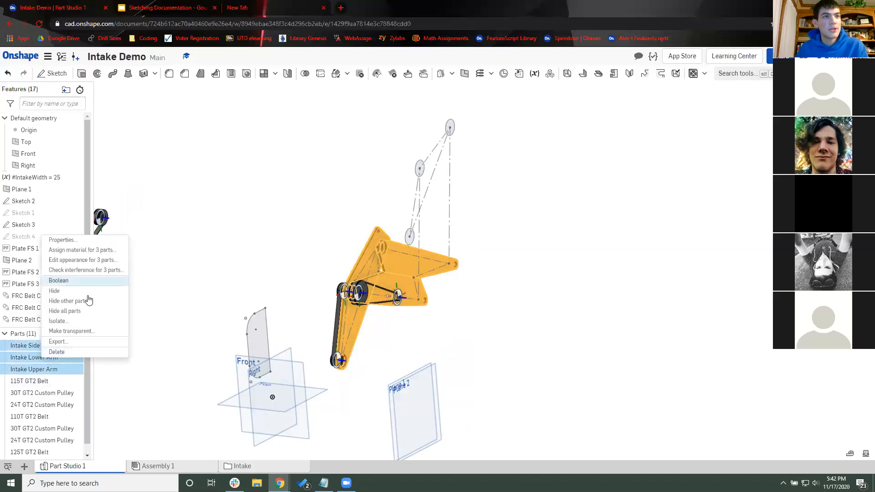
pyautogui.click(96, 251)
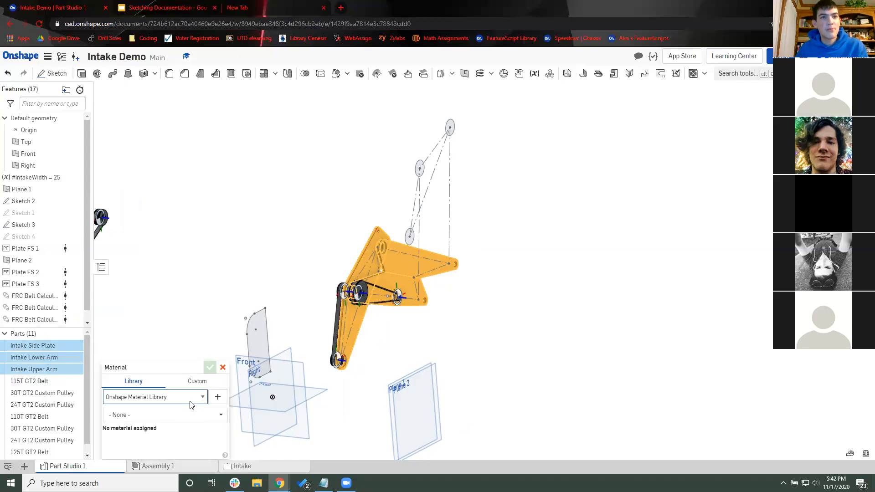
pyautogui.click(197, 381)
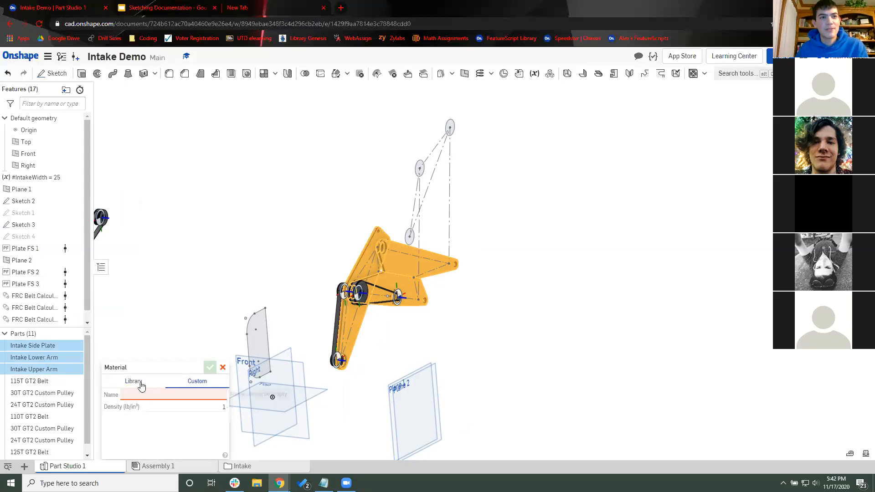
pyautogui.click(141, 386)
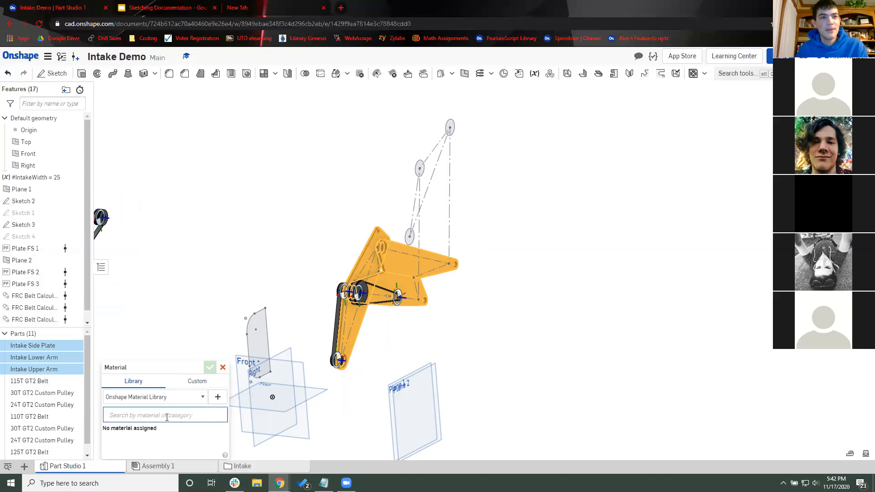
pyautogui.click(167, 416)
pyautogui.write('polyca')
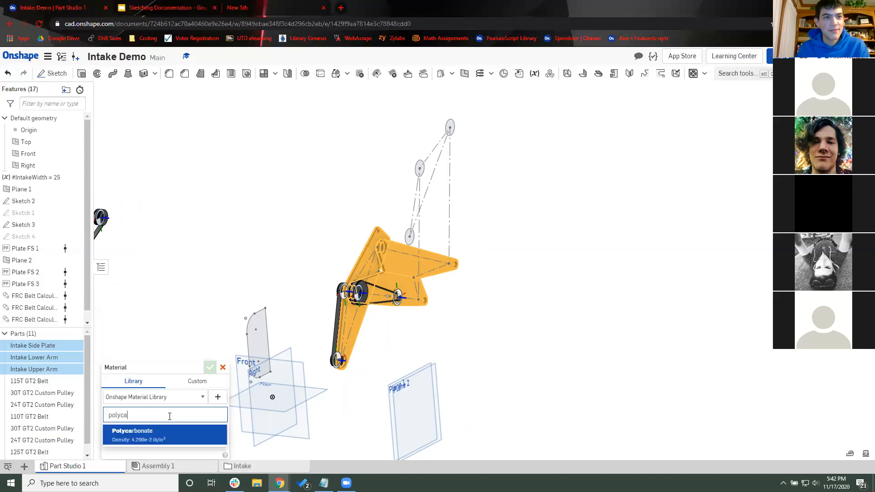
pyautogui.click(168, 435)
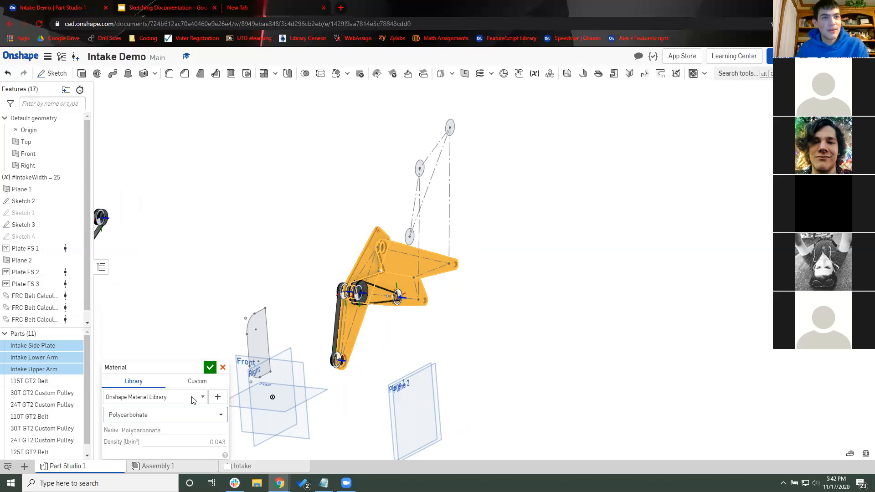
pyautogui.click(210, 368)
# Step: Change the appearance of the three intake plates to light gray EAEAEA with an opacity of 0.33
pyautogui.rightClick(50, 367)
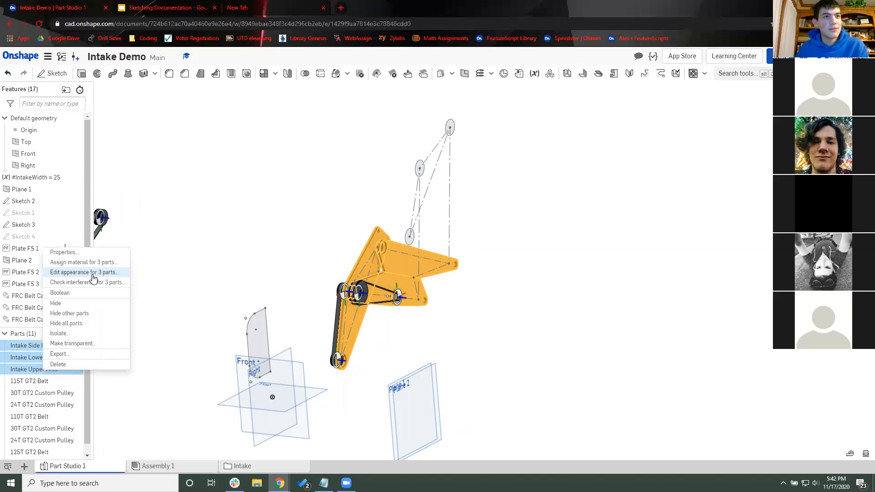
pyautogui.click(97, 272)
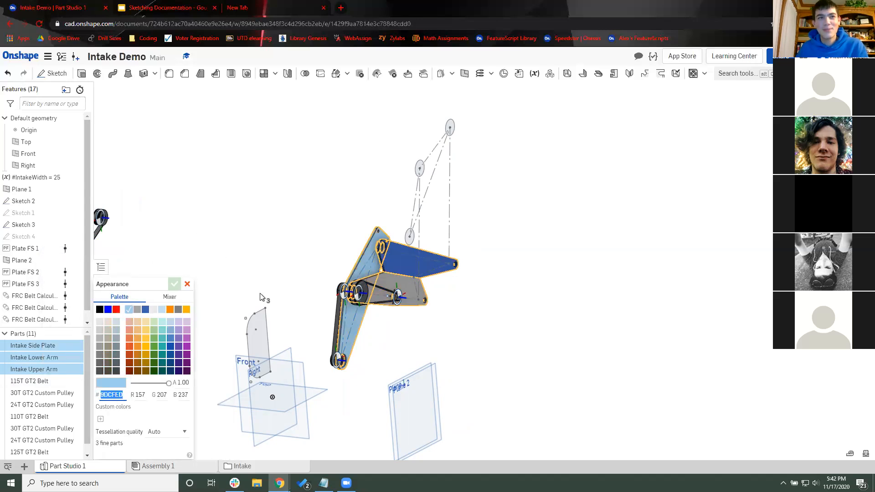
pyautogui.click(155, 310)
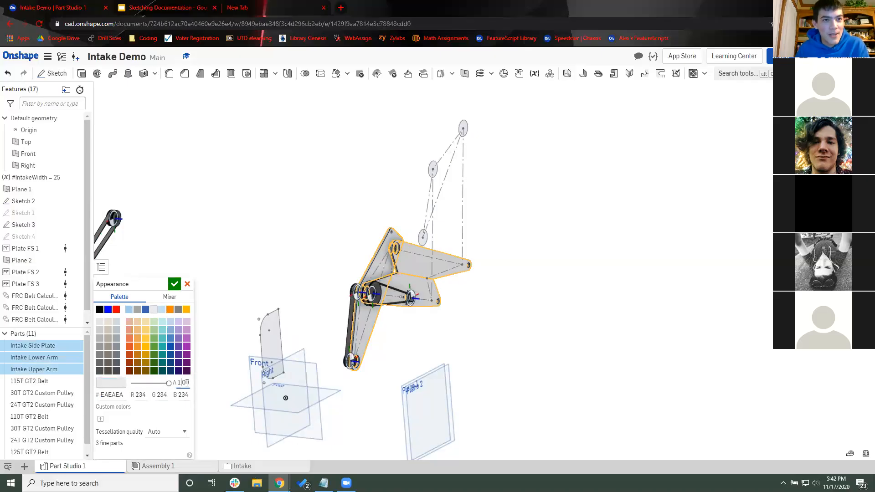
pyautogui.moveTo(190, 383); pyautogui.dragTo(172, 387)
pyautogui.write('0.33')
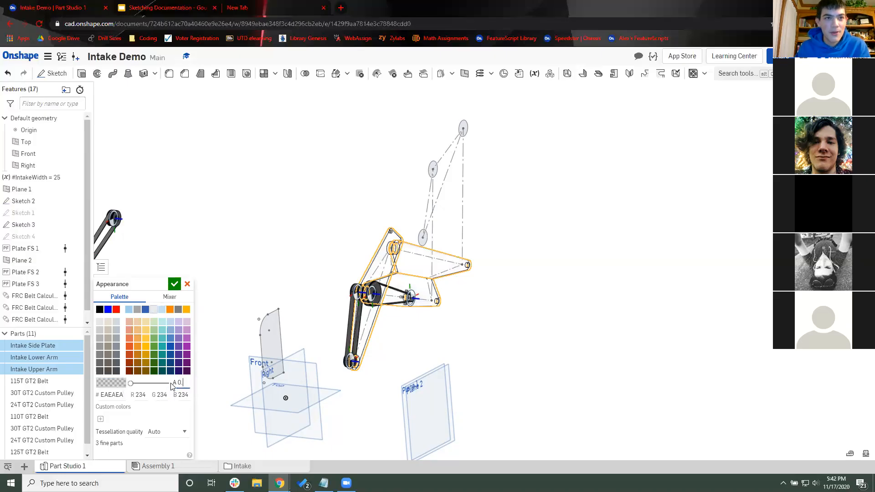
pyautogui.press('Return')
# Step: Examine the belts and pulleys through the transparent plates from both sides of the intake
pyautogui.moveTo(330, 247); pyautogui.dragTo(17, 381, button='right')
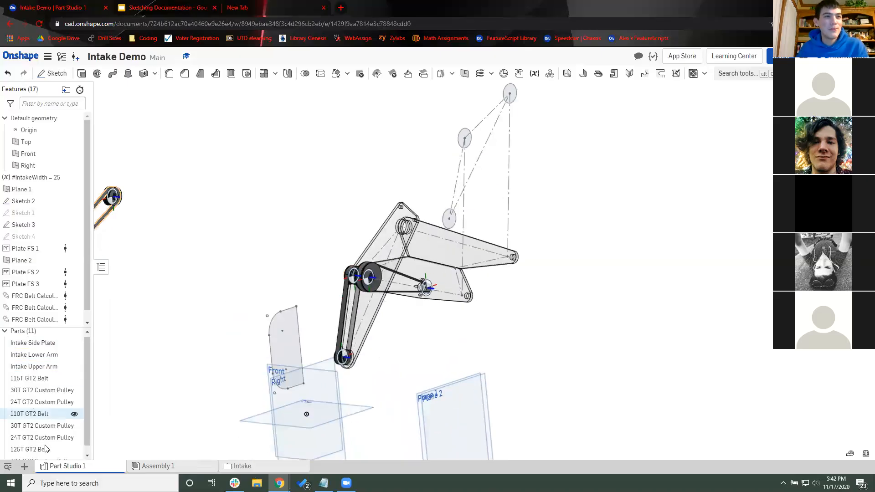
pyautogui.scroll(-1, 41, 437)
pyautogui.click(29, 442)
pyautogui.moveTo(196, 248); pyautogui.dragTo(223, 250, button='right')
pyautogui.scroll(-1, 223, 250)
pyautogui.moveTo(211, 291); pyautogui.dragTo(190, 316, button='middle')
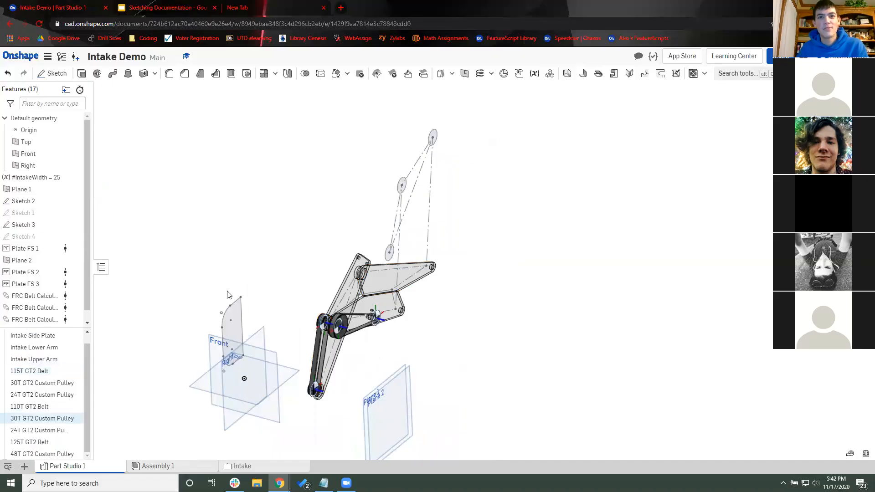
pyautogui.scroll(1, 271, 260)
pyautogui.moveTo(314, 266); pyautogui.dragTo(442, 272, button='right')
pyautogui.scroll(2, 557, 194)
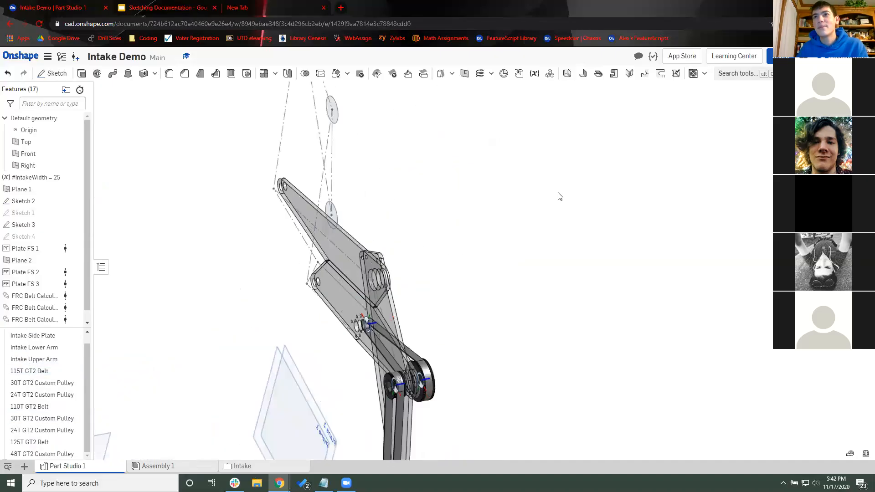
# Step: Start a Custom Length Extrusion, show Sketch 4, and use the sketch vertex at the side plate's outer upper hole as its origin point
pyautogui.click(705, 74)
pyautogui.moveTo(564, 228); pyautogui.dragTo(669, 210, button='middle')
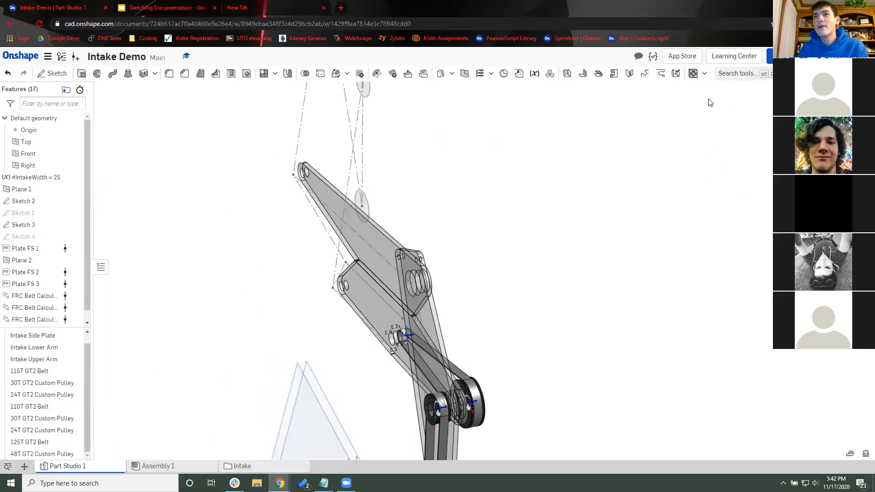
pyautogui.click(705, 76)
pyautogui.click(715, 104)
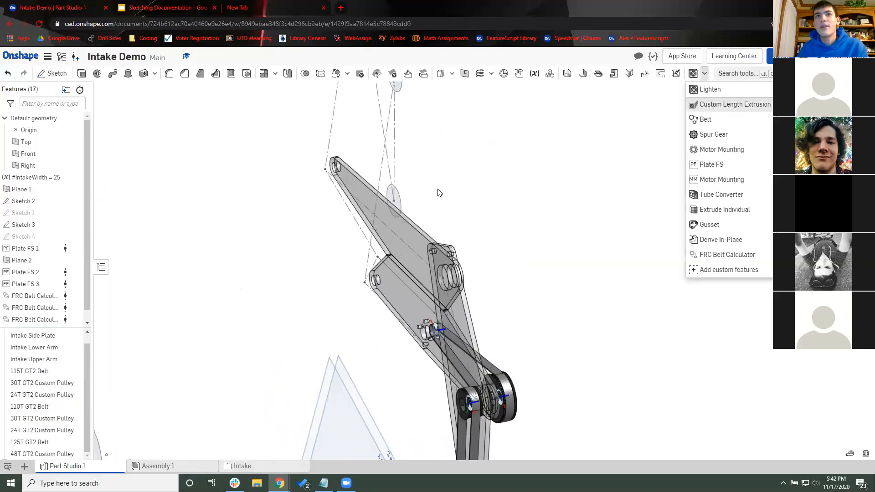
pyautogui.scroll(3, 424, 235)
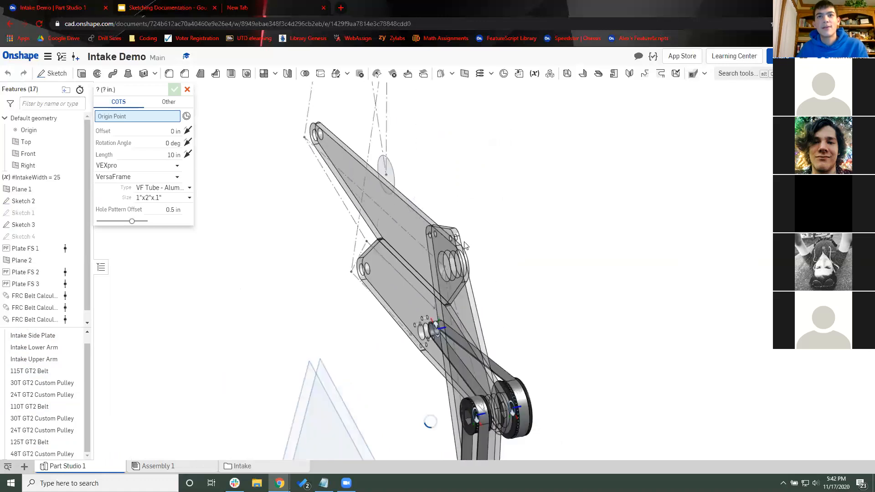
pyautogui.scroll(2, 477, 233)
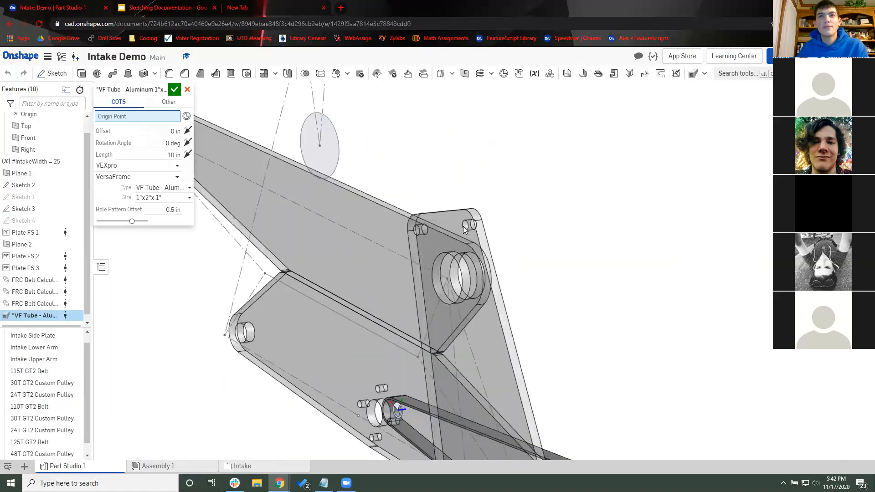
pyautogui.scroll(1, 464, 227)
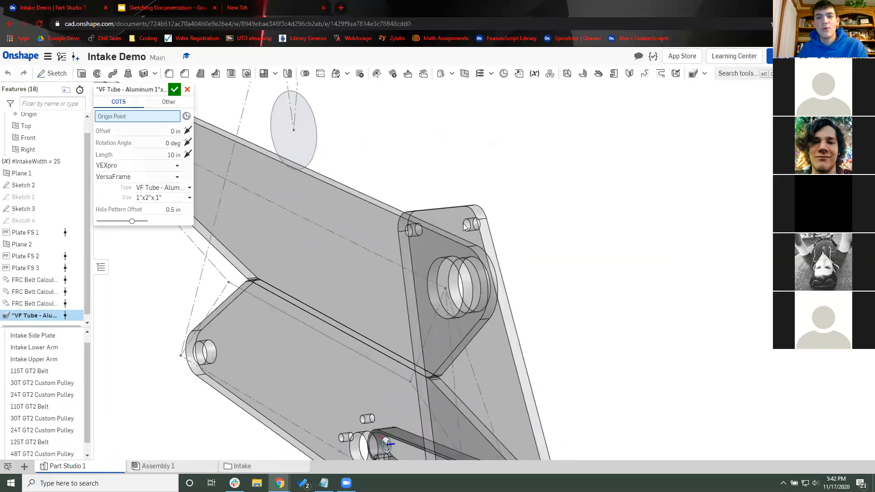
pyautogui.scroll(-2, 464, 227)
pyautogui.scroll(2, 423, 234)
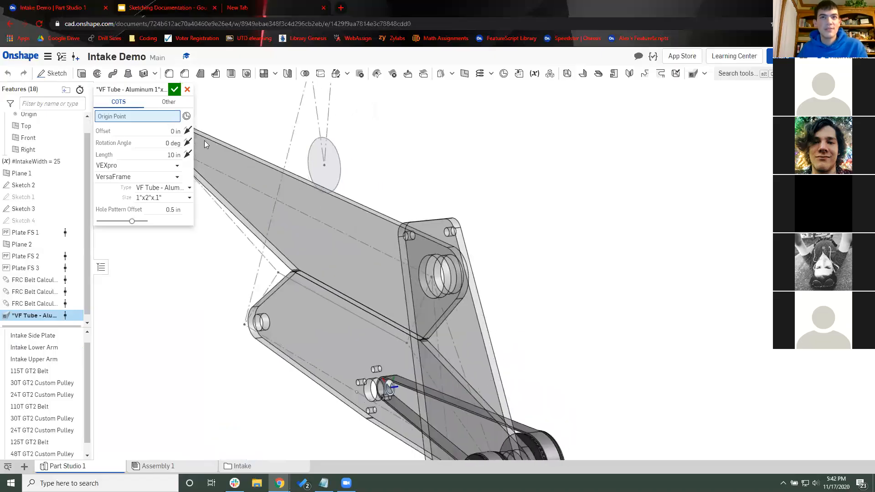
pyautogui.scroll(2, 448, 223)
pyautogui.scroll(-3, 501, 220)
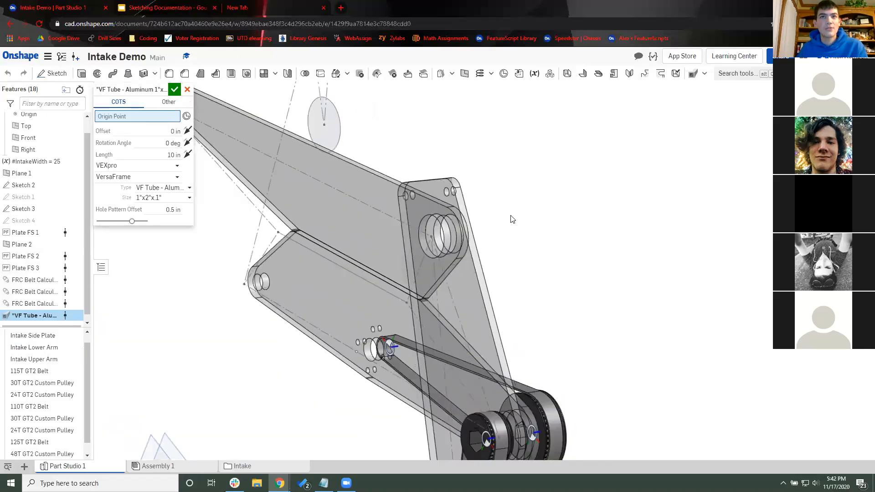
pyautogui.scroll(1, 513, 219)
pyautogui.click(74, 221)
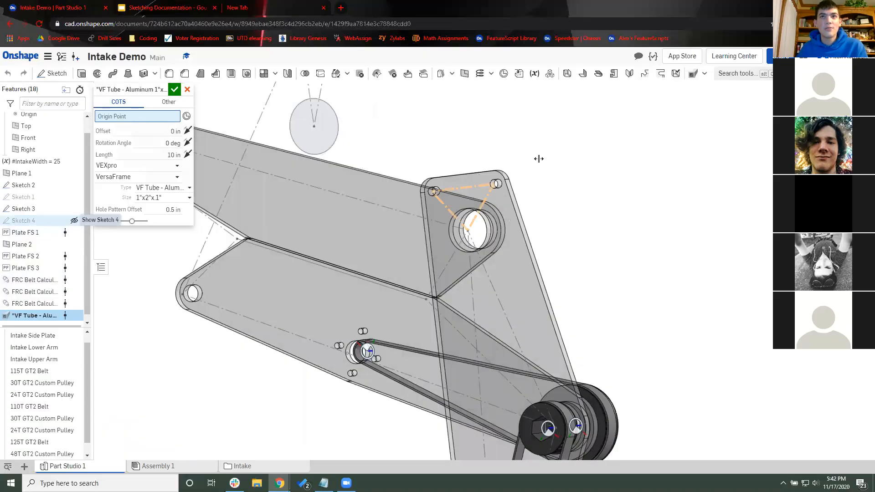
pyautogui.click(495, 185)
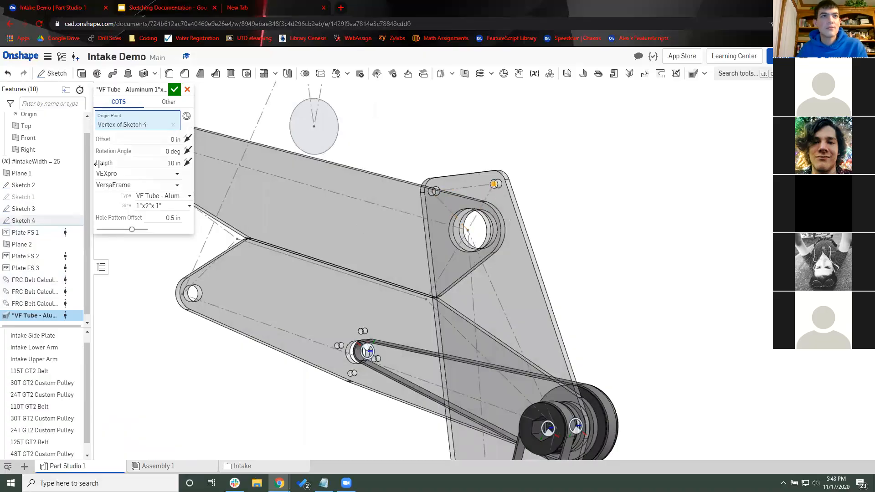
# Step: Set the custom length extrusion's offset from its origin point to 3/16 in
pyautogui.click(156, 137)
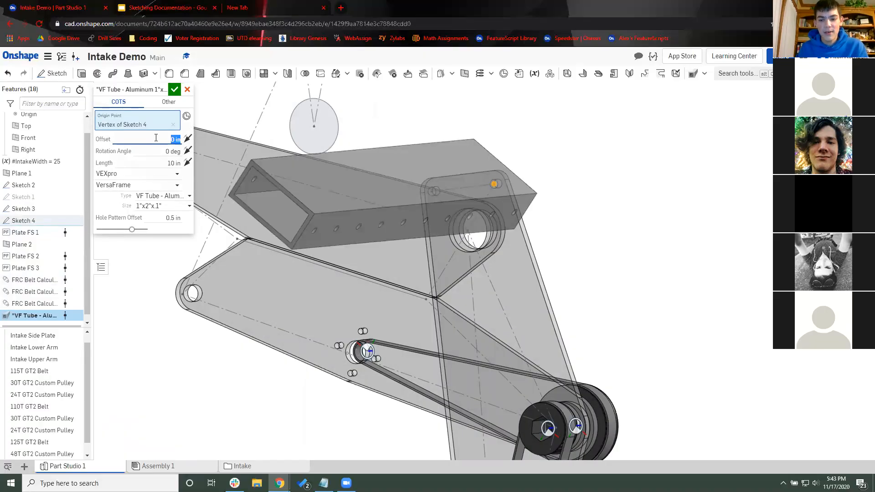
pyautogui.write('3/16')
pyautogui.press('Return')
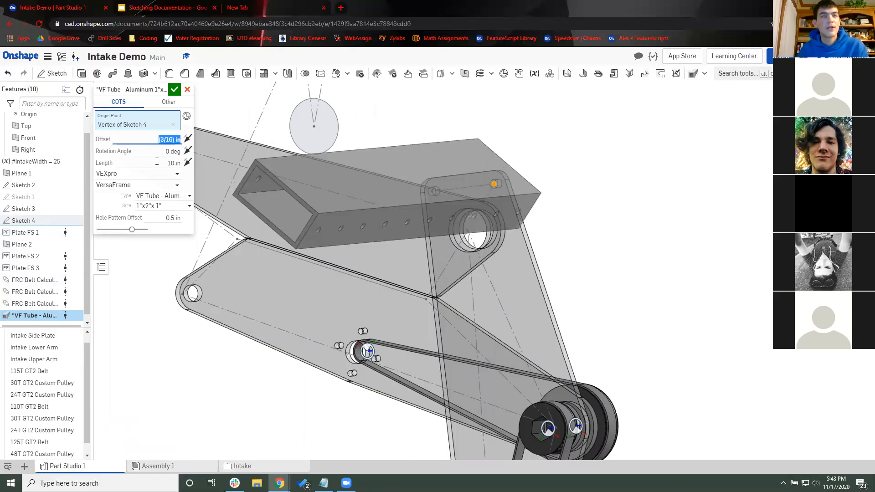
# Step: Change the extrusion to a Round Unthreaded Spacer from Standard Extrusions, sized #10 Screw 1/2" OD
pyautogui.click(168, 188)
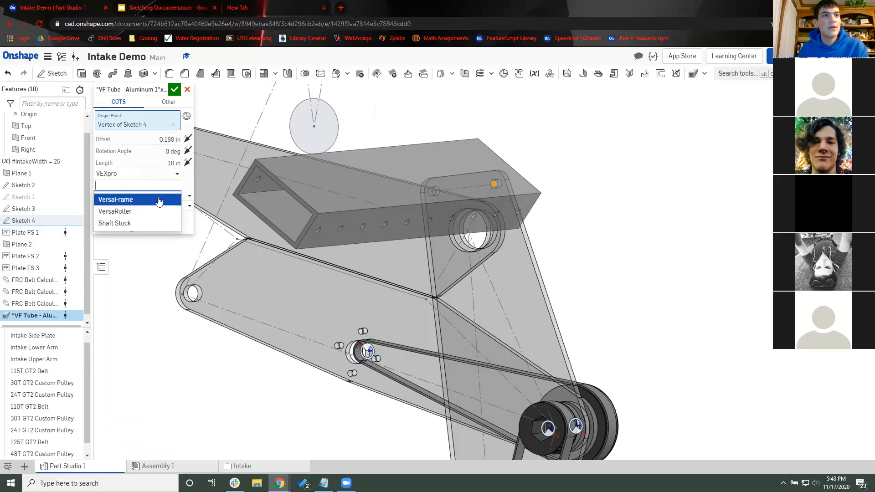
pyautogui.click(162, 173)
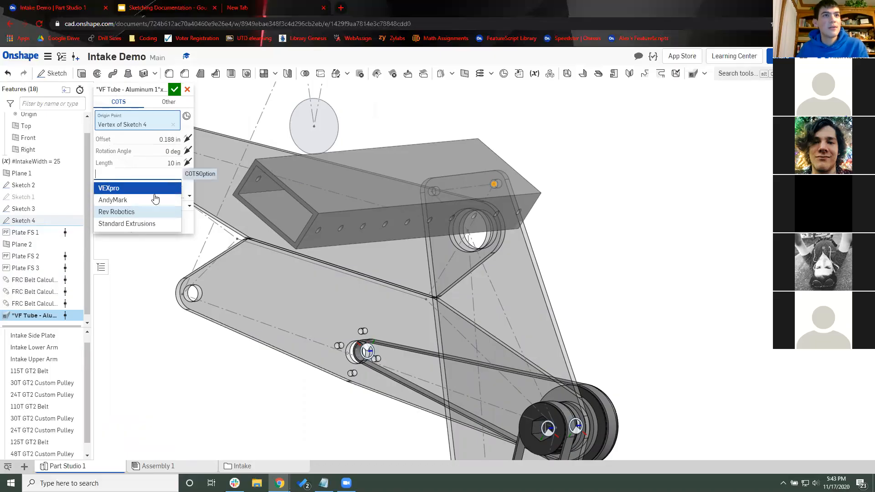
pyautogui.click(165, 226)
pyautogui.click(163, 185)
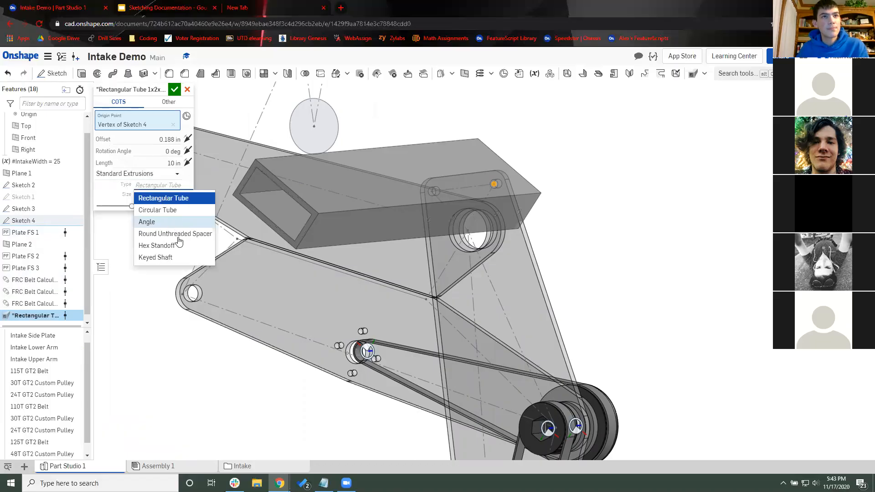
pyautogui.click(177, 236)
pyautogui.click(160, 194)
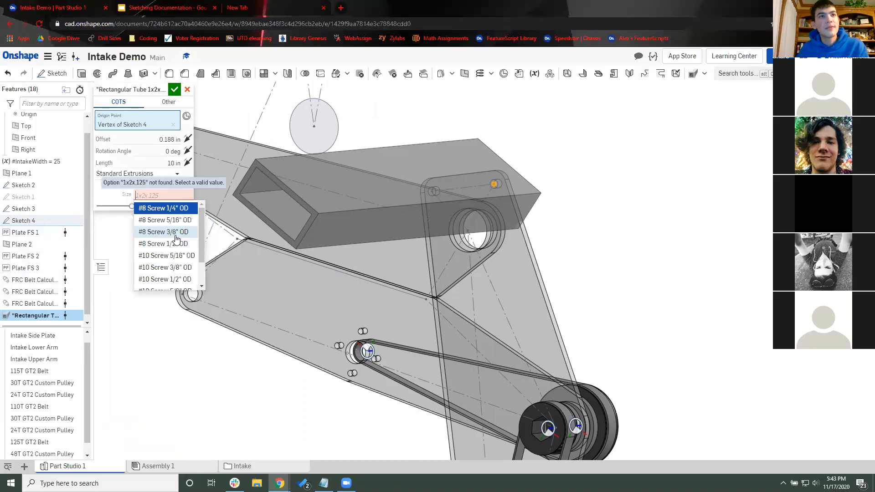
pyautogui.scroll(-2, 183, 262)
pyautogui.press('Up')
pyautogui.press('Up')
pyautogui.press('Up')
pyautogui.press('Up')
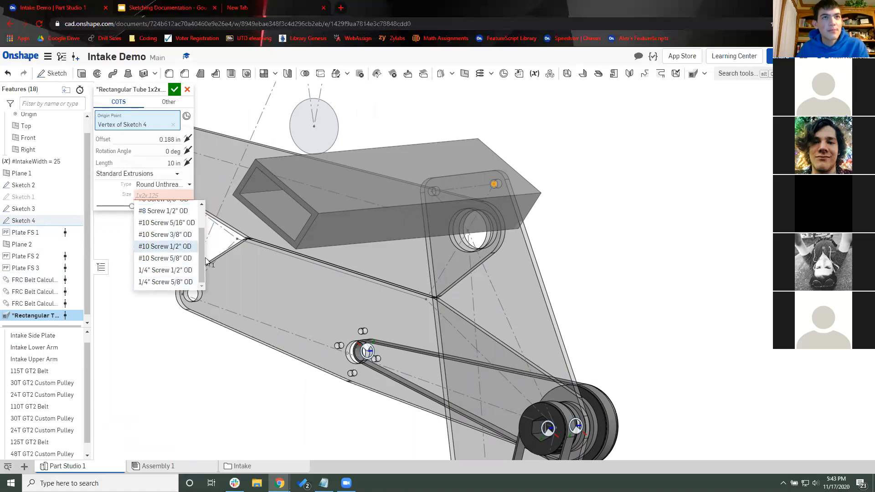
pyautogui.click(186, 248)
pyautogui.scroll(-3, 201, 265)
pyautogui.scroll(-1, 192, 271)
pyautogui.moveTo(192, 271); pyautogui.dragTo(404, 233, button='middle')
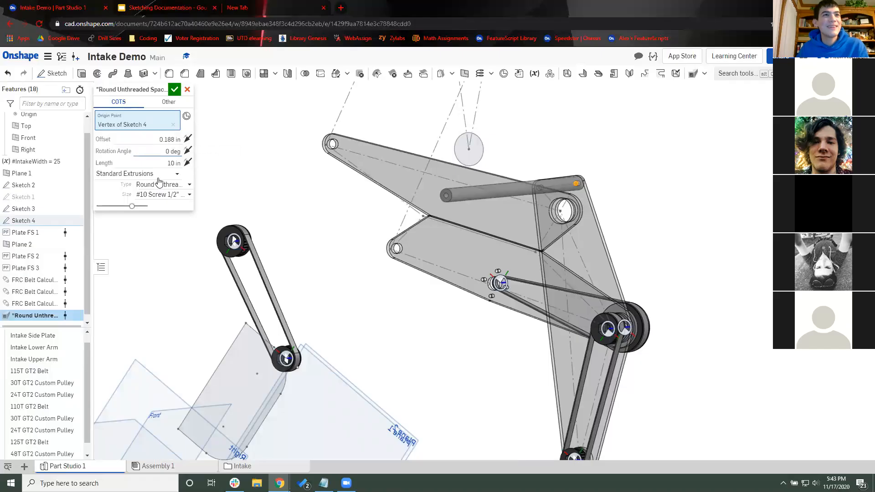
# Step: Set the round spacer's length to #IntakeWidth and accept the extrusion
pyautogui.click(162, 163)
pyautogui.write('#')
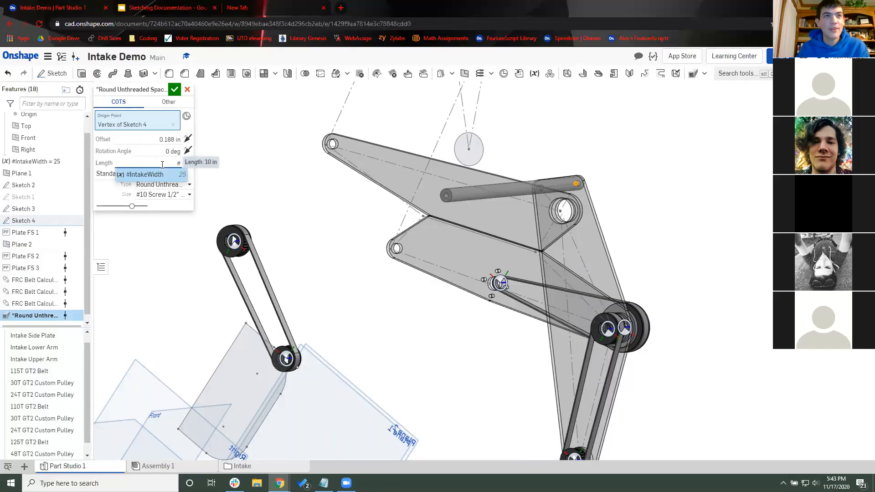
pyautogui.write('IntakeWidth')
pyautogui.press('Return')
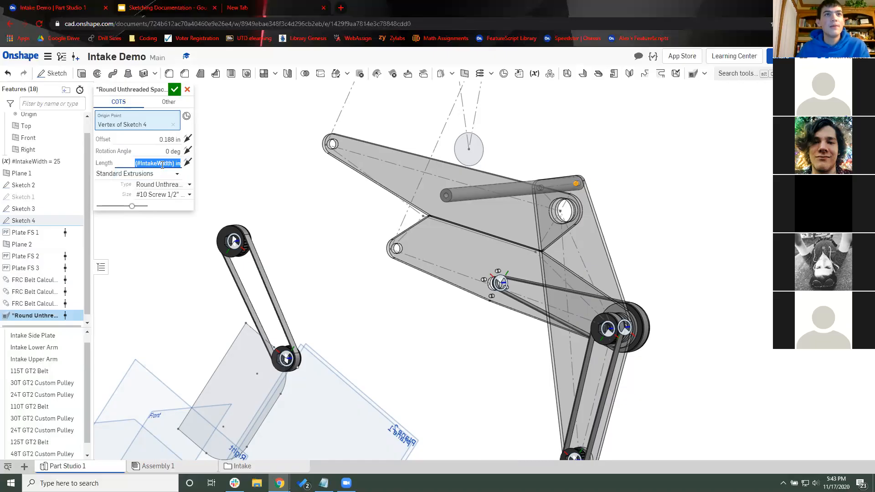
pyautogui.click(174, 92)
# Step: Examine how the far end of the cross tube lines up with the offset belt and its pulleys
pyautogui.scroll(-4, 179, 246)
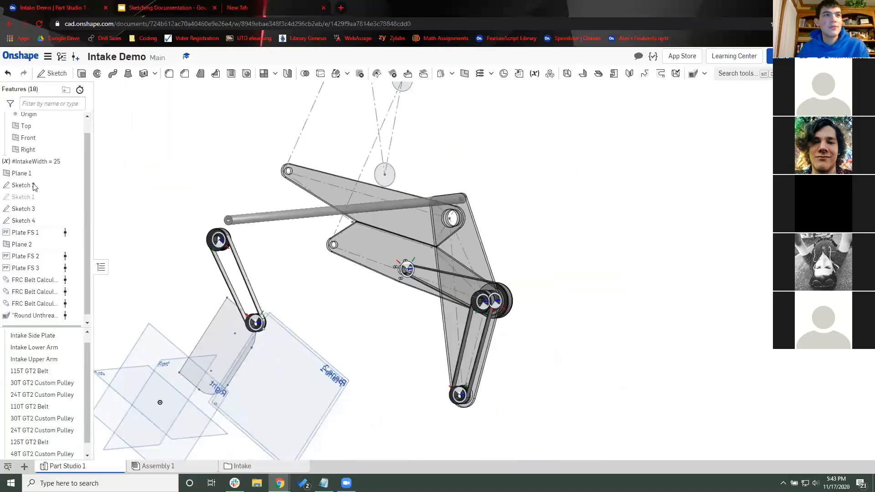
pyautogui.moveTo(401, 289); pyautogui.dragTo(307, 247, button='right')
pyautogui.moveTo(191, 223); pyautogui.dragTo(319, 274, button='right')
pyautogui.scroll(3, 218, 239)
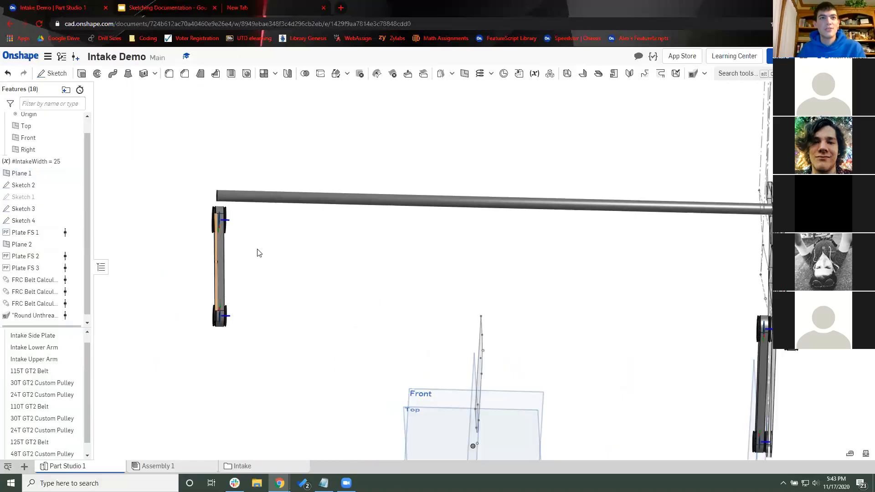
pyautogui.scroll(-3, 214, 245)
pyautogui.scroll(5, 202, 252)
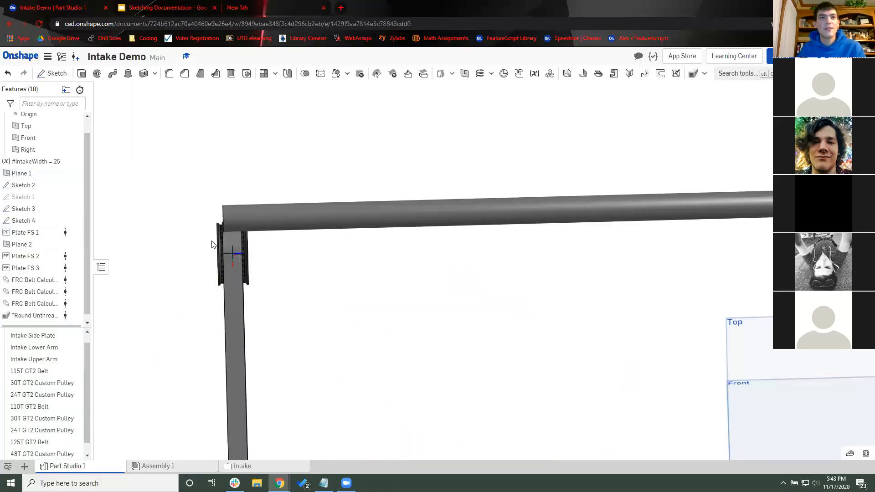
pyautogui.scroll(-3, 382, 269)
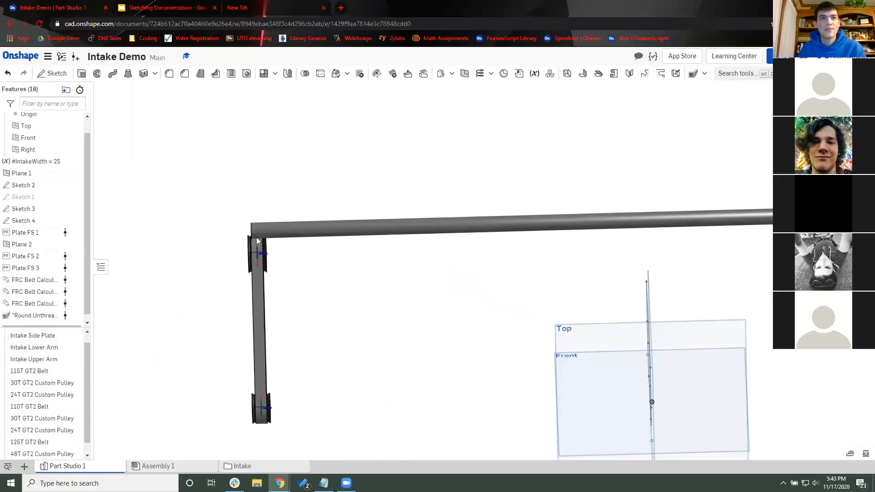
pyautogui.scroll(-2, 256, 230)
pyautogui.scroll(3, 401, 262)
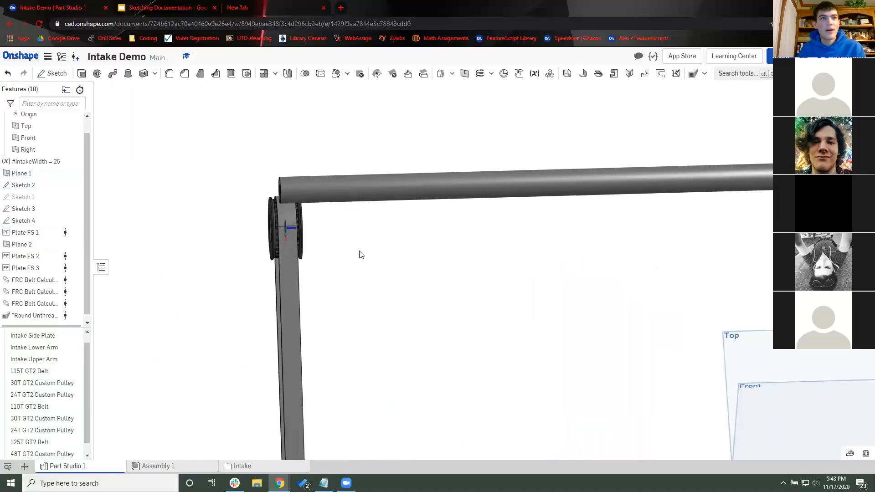
pyautogui.scroll(-2, 310, 261)
pyautogui.moveTo(31, 262); pyautogui.dragTo(17, 265, button='middle')
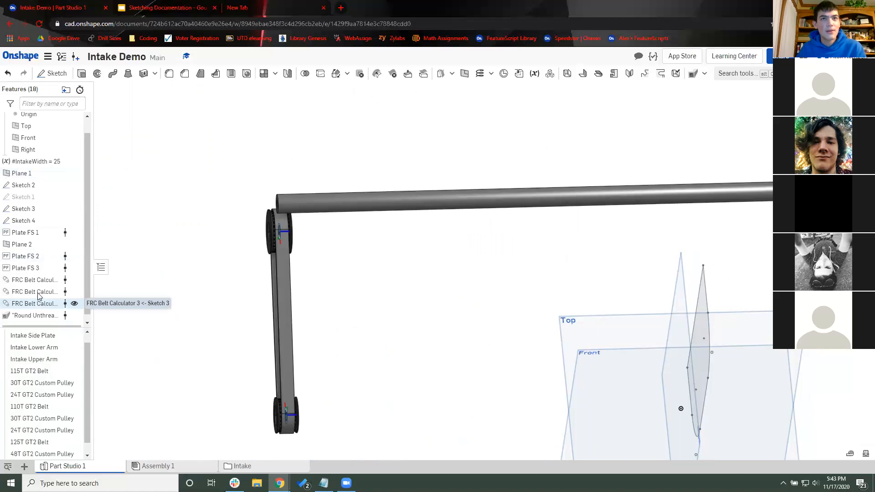
# Step: Review the offset from pulley one in FRC Belt Calculator 2 and close it with its expression kept
pyautogui.doubleClick(38, 292)
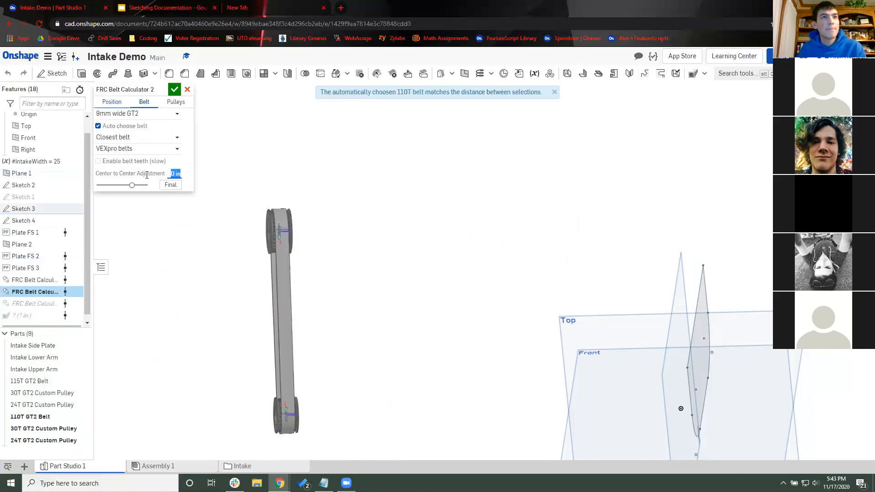
pyautogui.click(152, 174)
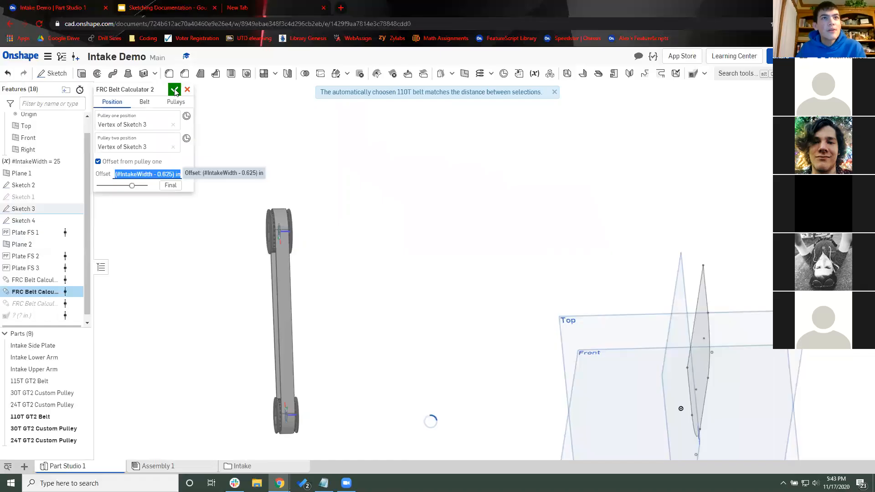
pyautogui.press('Return')
pyautogui.scroll(-4, 204, 239)
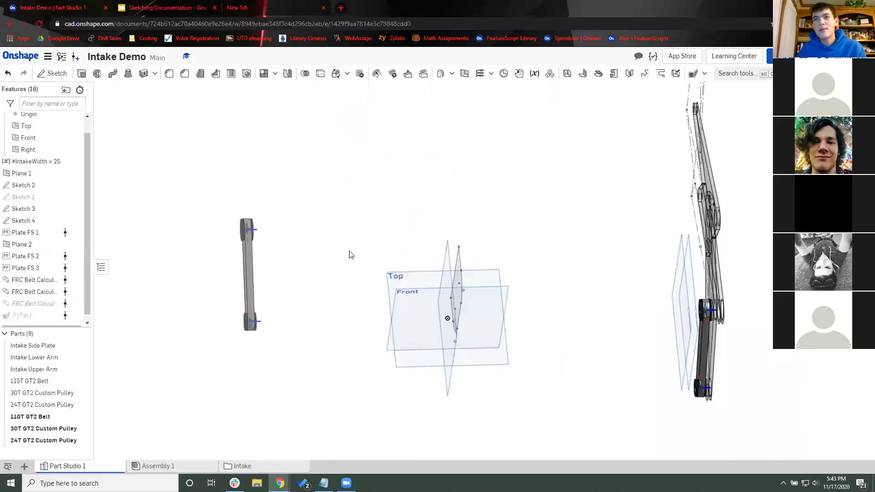
pyautogui.scroll(-2, 347, 255)
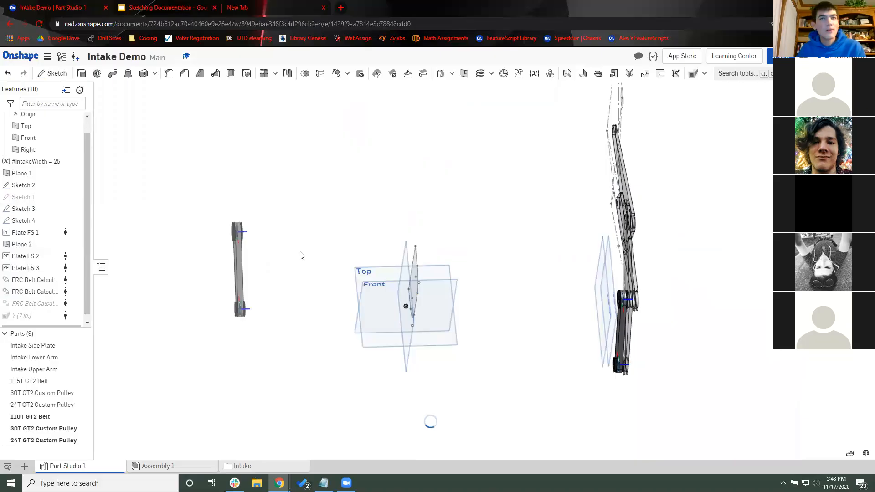
pyautogui.scroll(3, 486, 238)
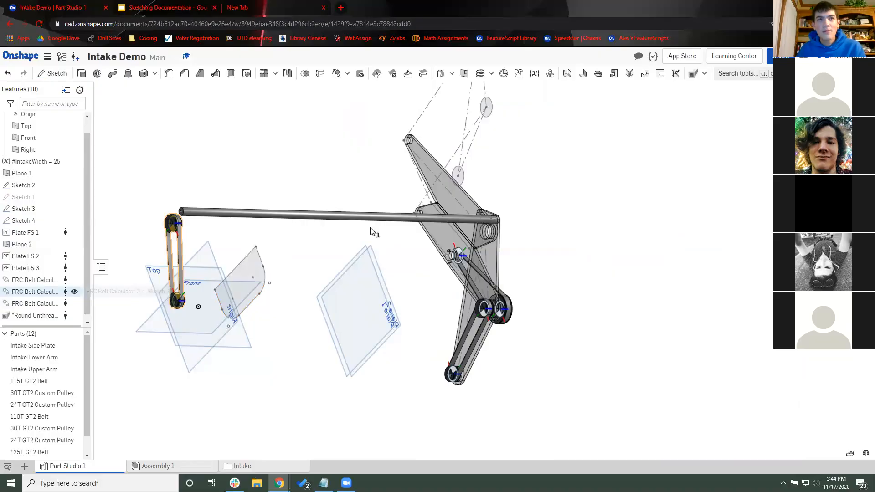
# Step: Reopen FRC Belt Calculator 2, examine its belt's position relative to the plates and the far side, and leave the feature
pyautogui.doubleClick(34, 291)
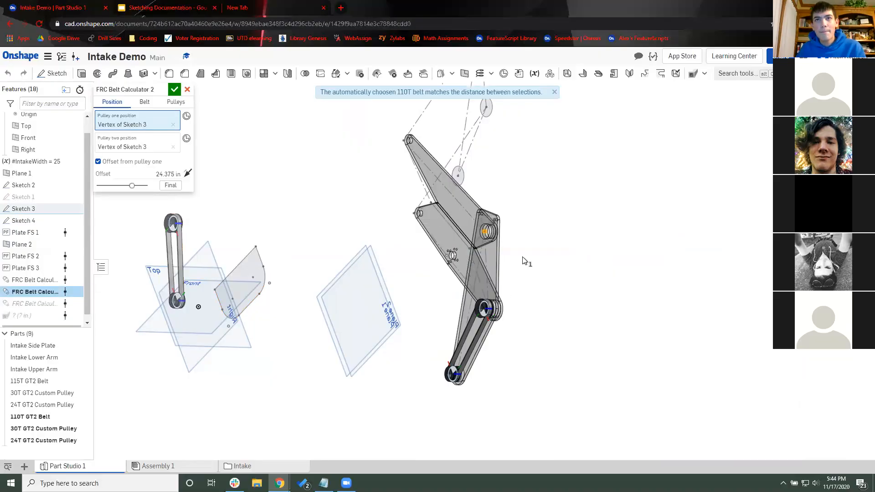
pyautogui.moveTo(524, 259); pyautogui.dragTo(508, 270, button='right')
pyautogui.scroll(4, 508, 269)
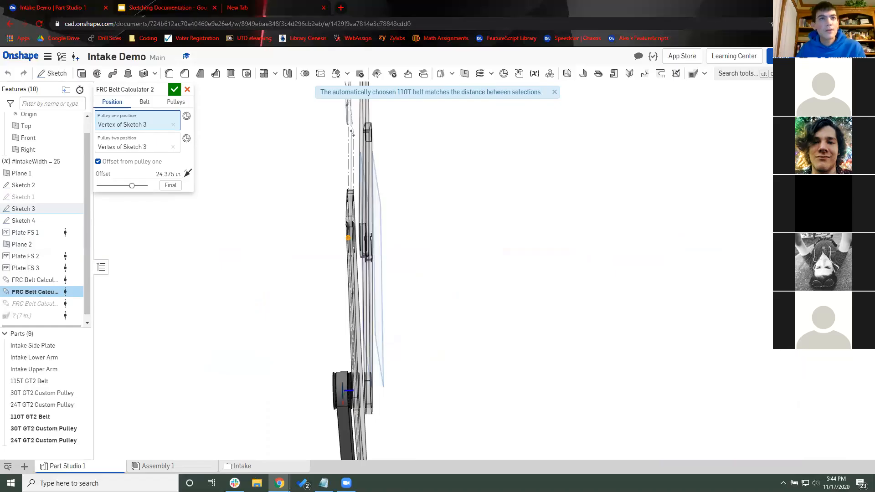
pyautogui.moveTo(328, 268); pyautogui.dragTo(290, 270, button='right')
pyautogui.scroll(-3, 289, 270)
pyautogui.moveTo(196, 267); pyautogui.dragTo(385, 262, button='middle')
pyautogui.scroll(-4, 385, 262)
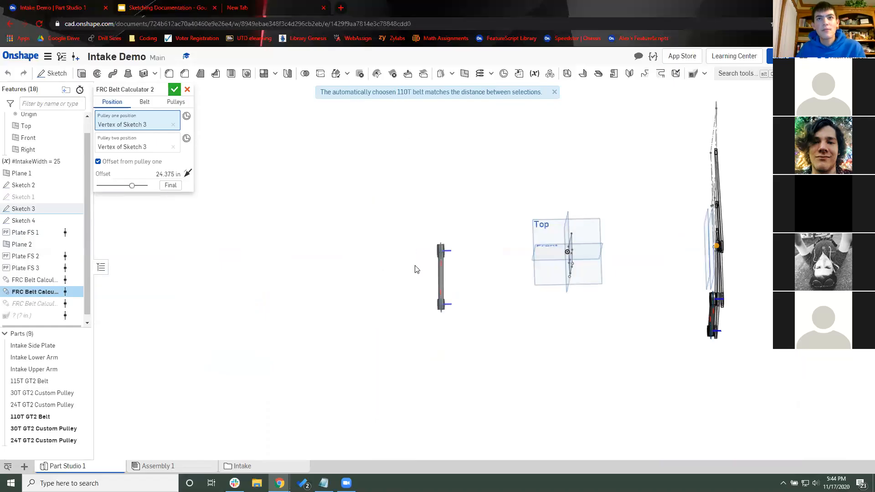
pyautogui.press('Escape')
# Step: Set the round unthreaded spacer's offset to 0 and accept the feature
pyautogui.scroll(2, 416, 269)
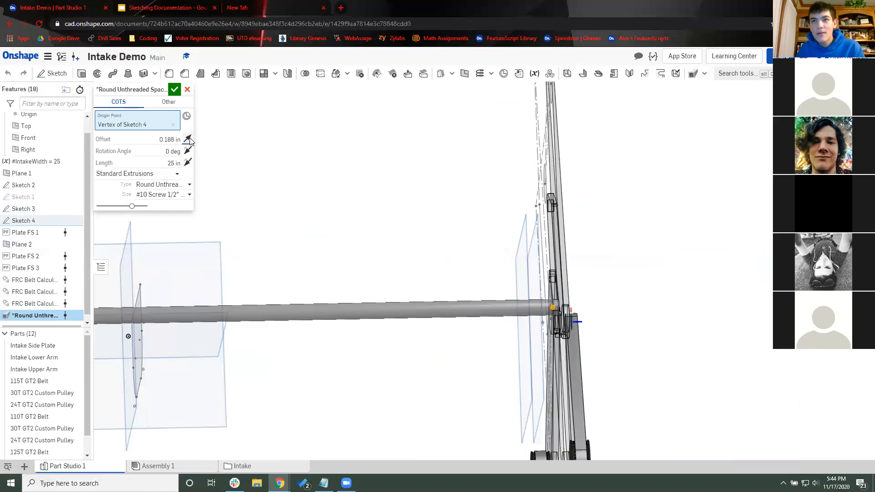
pyautogui.scroll(2, 457, 273)
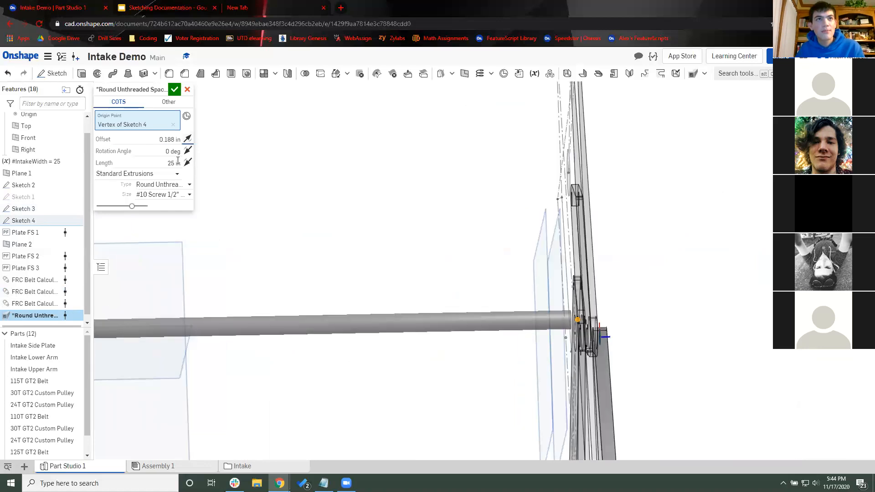
pyautogui.click(169, 139)
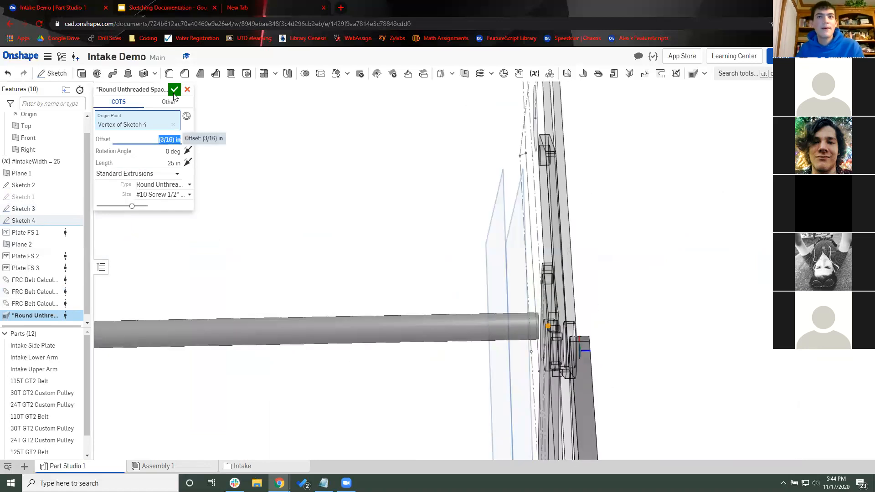
pyautogui.write('0')
pyautogui.press('Return')
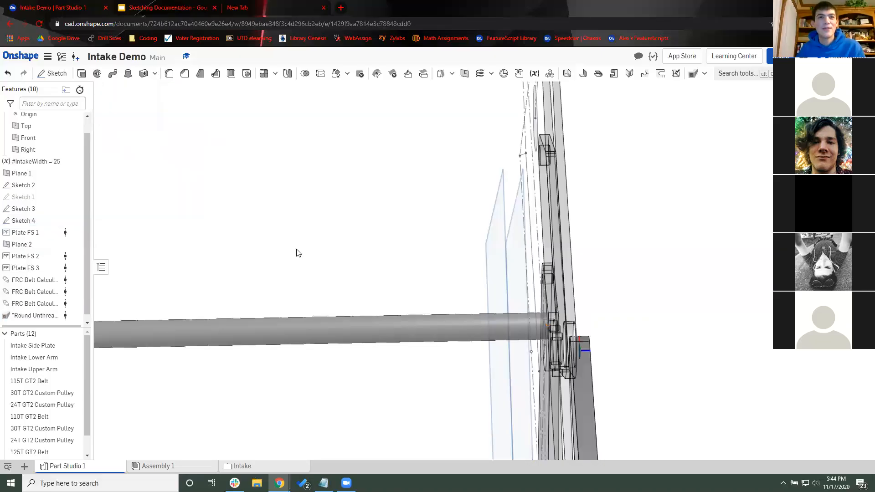
# Step: Rename the new cross tube part as Intake Spacer
pyautogui.press('f')
pyautogui.moveTo(394, 177); pyautogui.dragTo(388, 260, button='right')
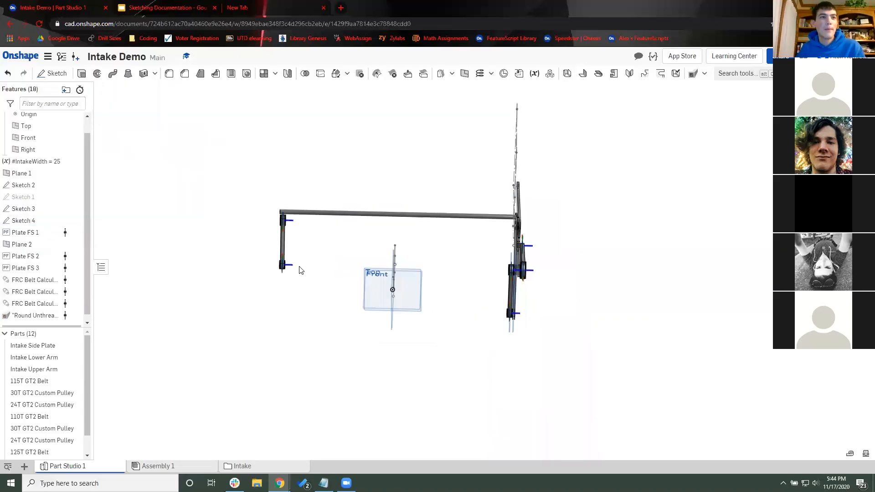
pyautogui.moveTo(301, 271); pyautogui.dragTo(70, 436, button='right')
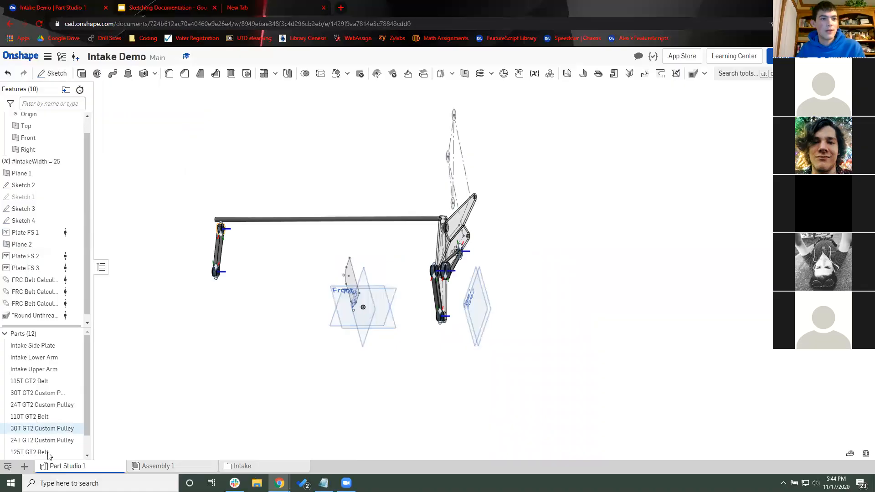
pyautogui.scroll(-1, 49, 455)
pyautogui.doubleClick(20, 454)
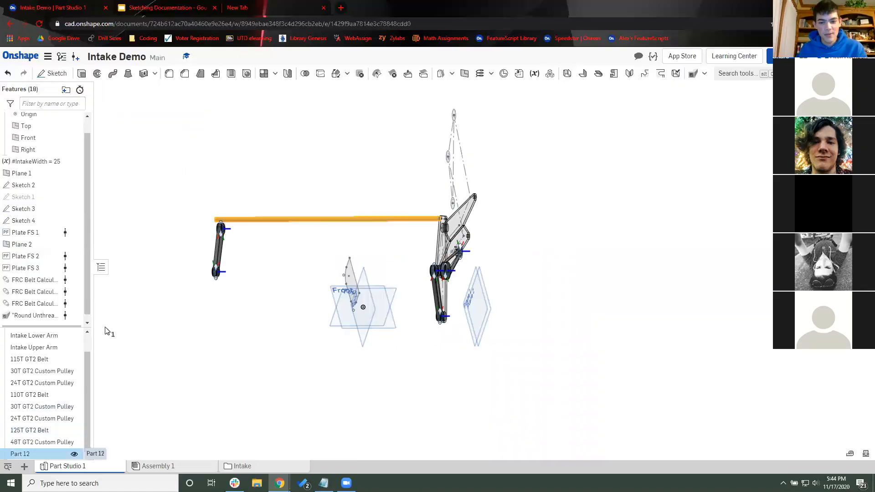
pyautogui.write('Intkae ')
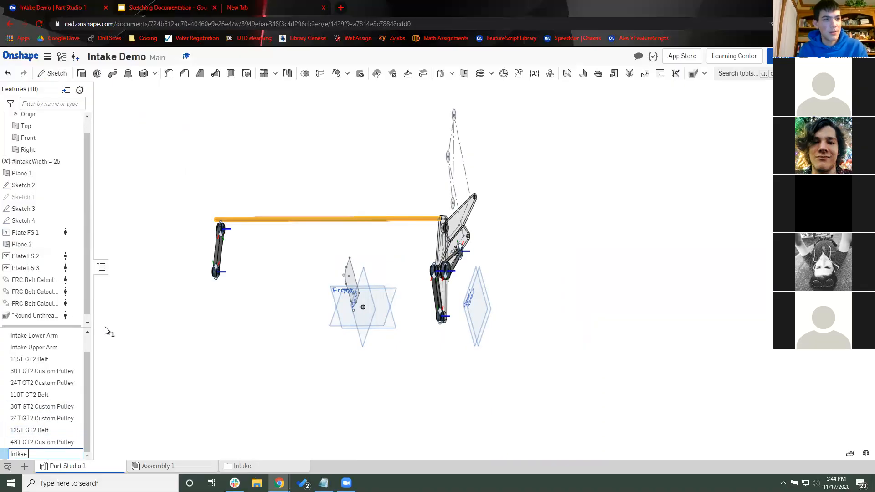
pyautogui.write('ake Spacer')
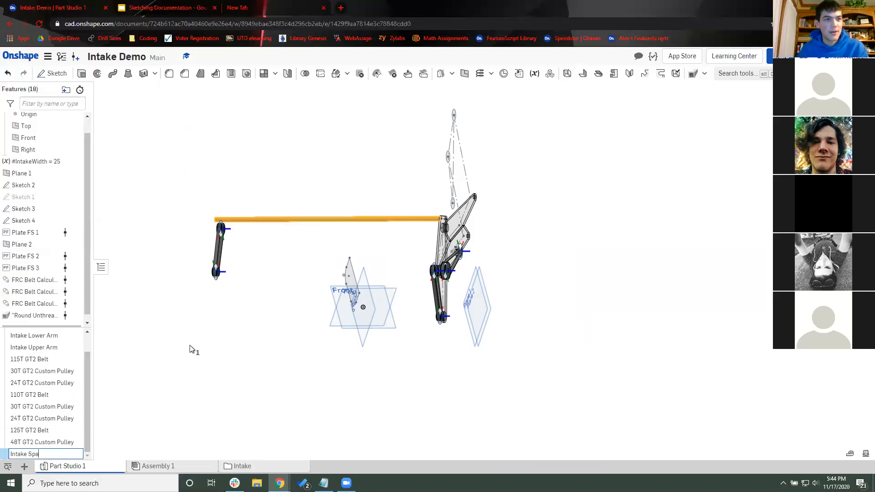
pyautogui.press('Return')
# Step: Assign the Aluminum - 6061 material from the Onshape Material Library to the Intake Spacer part
pyautogui.click(34, 457)
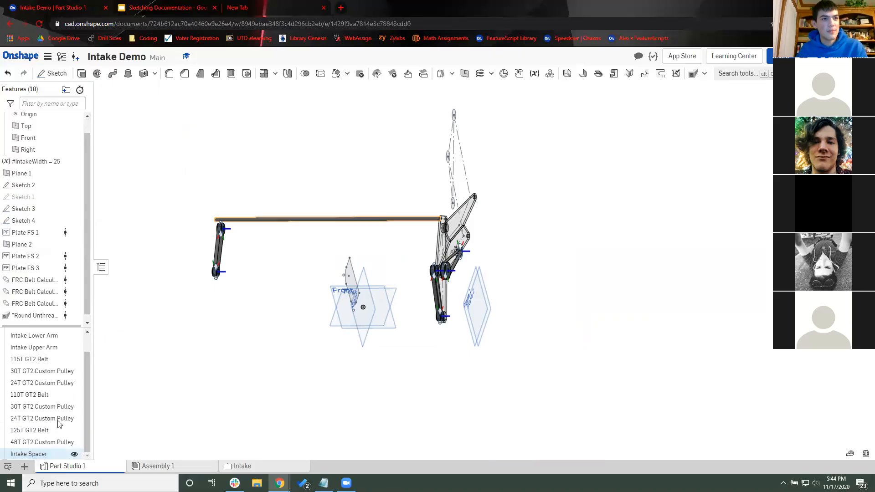
pyautogui.rightClick(37, 454)
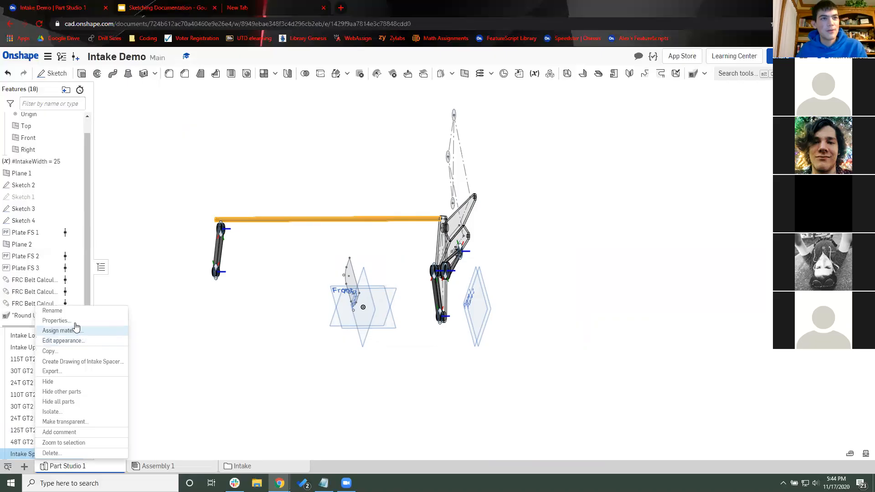
pyautogui.click(77, 330)
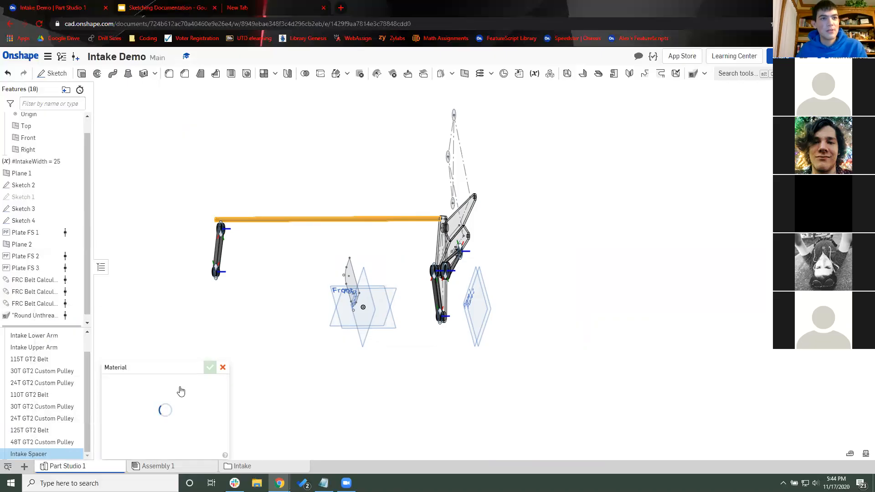
pyautogui.click(191, 382)
pyautogui.click(144, 382)
pyautogui.click(165, 417)
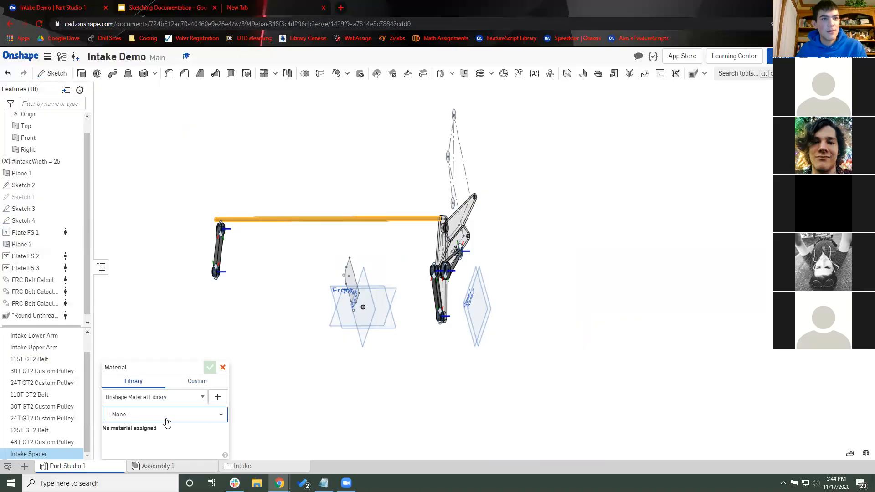
pyautogui.click(165, 414)
pyautogui.write('aluminum')
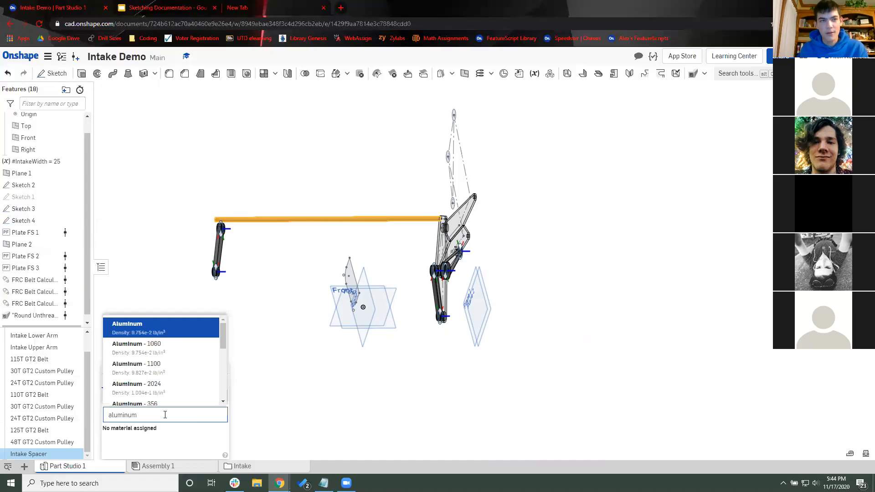
pyautogui.press('BackSpace')
pyautogui.press('BackSpace')
pyautogui.press('BackSpace')
pyautogui.press('BackSpace')
pyautogui.press('BackSpace')
pyautogui.press('BackSpace')
pyautogui.press('BackSpace')
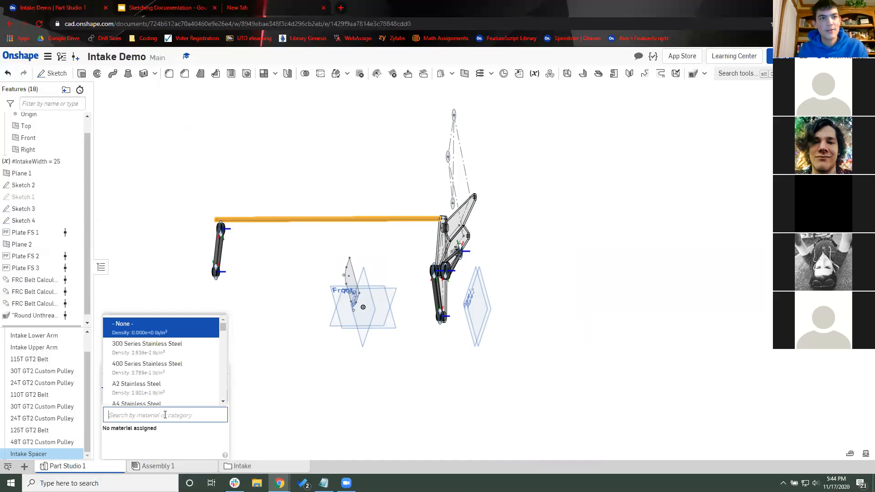
pyautogui.write('6061')
pyautogui.click(166, 439)
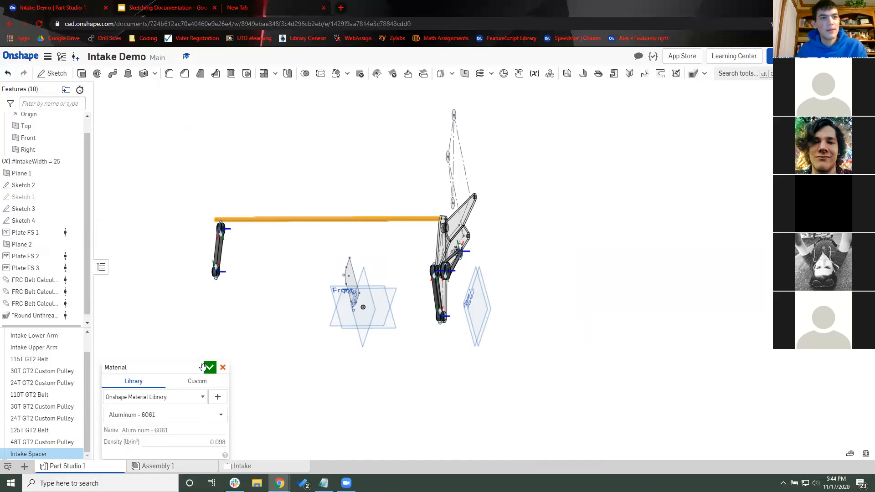
pyautogui.click(210, 367)
pyautogui.moveTo(270, 324); pyautogui.dragTo(261, 342, button='right')
pyautogui.click(254, 337)
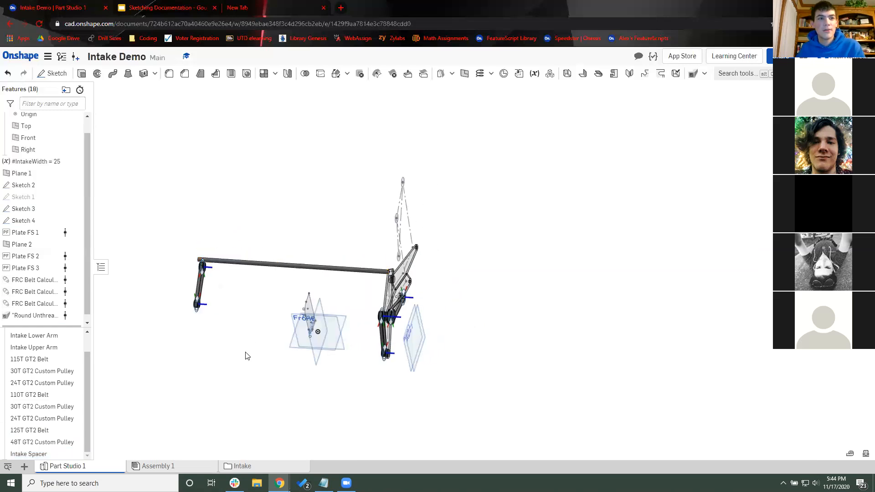
# Step: Check Assembly 1, return to Part Studio 1, and examine the cross tube, belts and upper arm plate
pyautogui.click(181, 464)
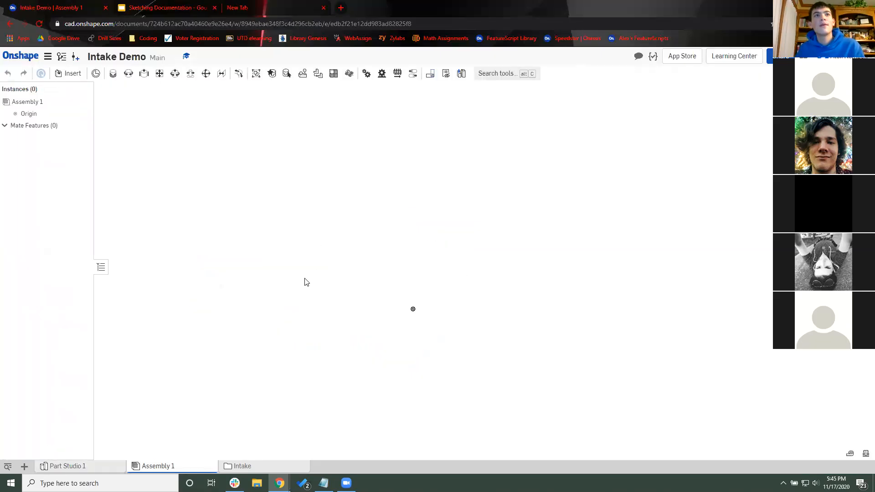
pyautogui.click(101, 465)
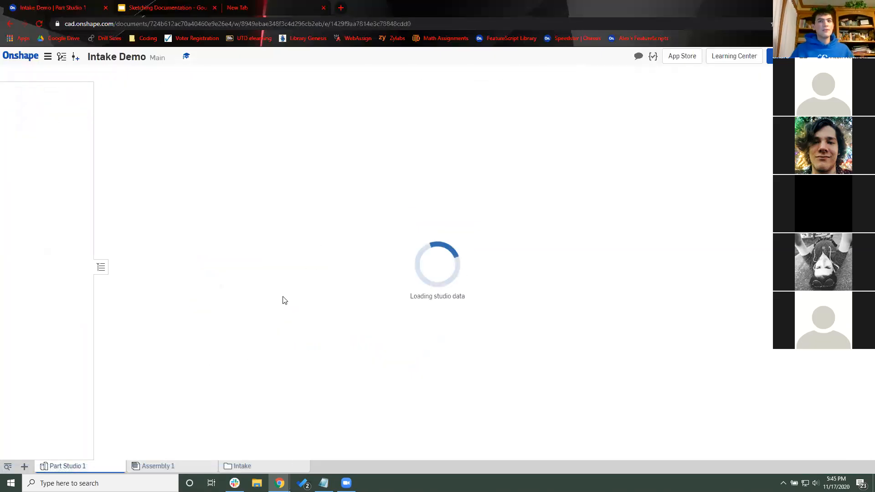
pyautogui.moveTo(340, 238); pyautogui.dragTo(385, 313, button='right')
pyautogui.scroll(3, 321, 332)
pyautogui.scroll(2, 355, 290)
pyautogui.moveTo(314, 249); pyautogui.dragTo(377, 256, button='right')
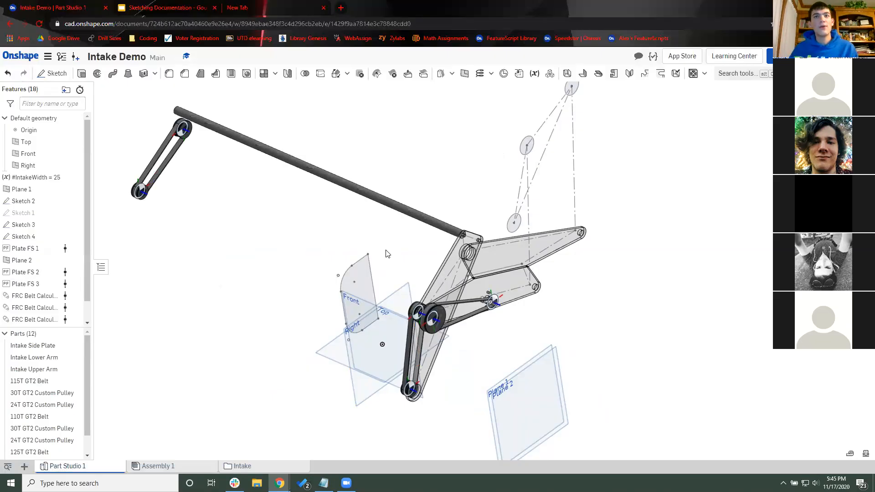
pyautogui.moveTo(500, 268); pyautogui.dragTo(513, 257, button='right')
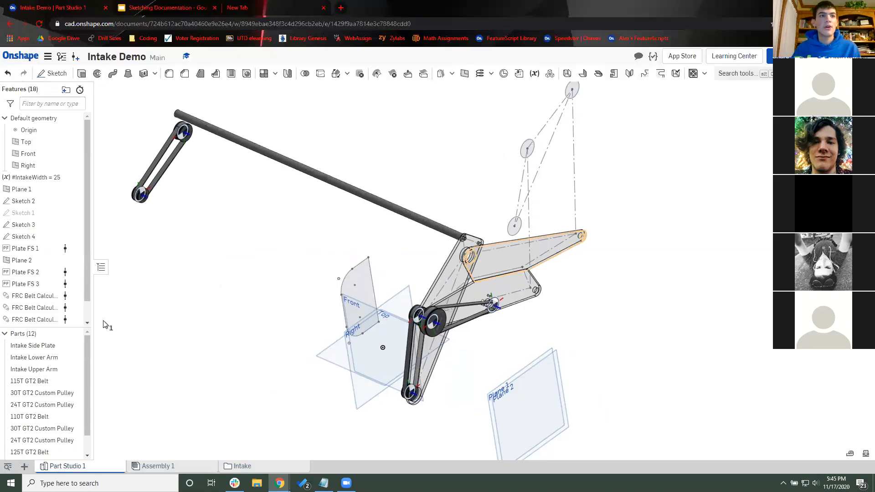
pyautogui.click(35, 369)
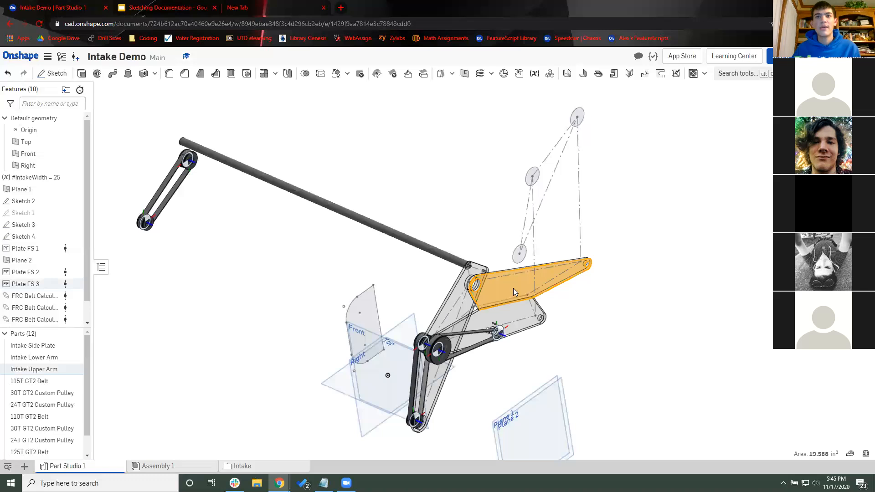
pyautogui.scroll(2, 506, 286)
pyautogui.click(398, 253)
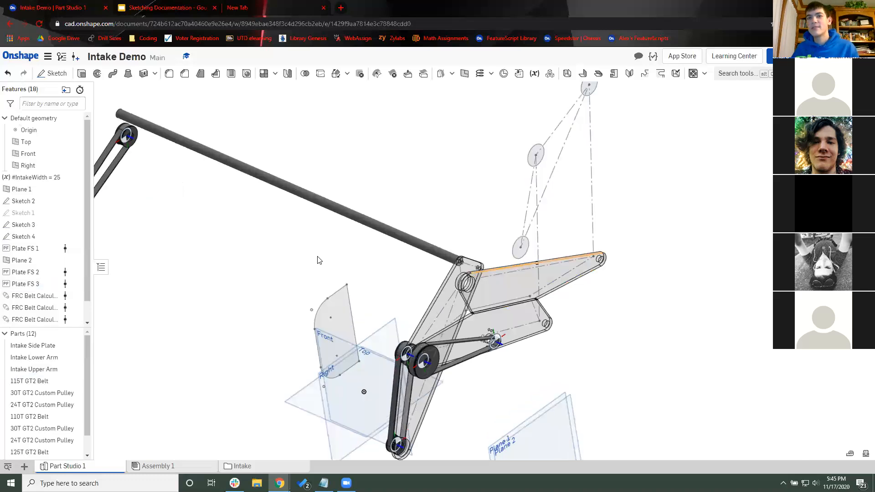
pyautogui.moveTo(553, 304); pyautogui.dragTo(509, 295, button='right')
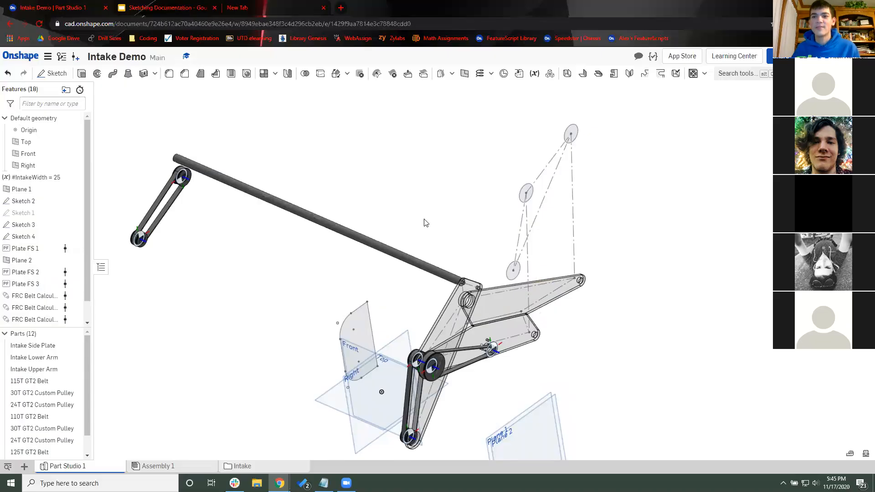
pyautogui.scroll(-2, 365, 294)
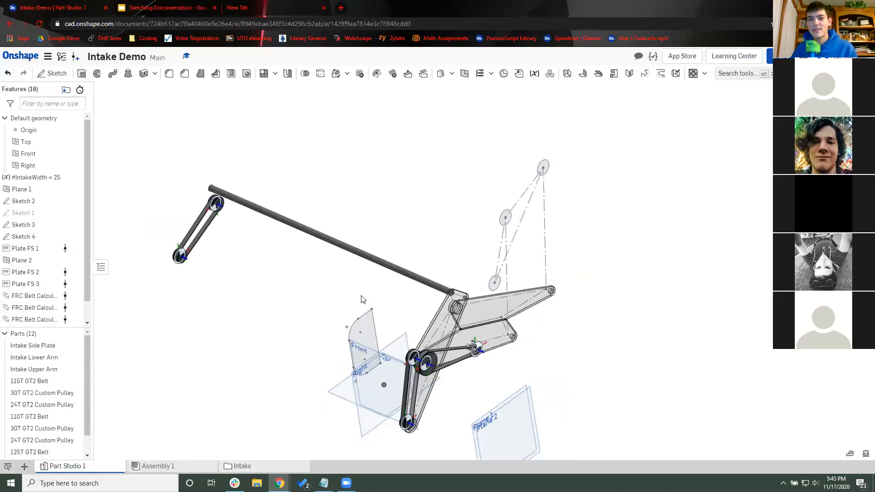
# Step: Start inserting parts in Assembly 1 and look through the parts of Intake Part Studio
pyautogui.click(182, 466)
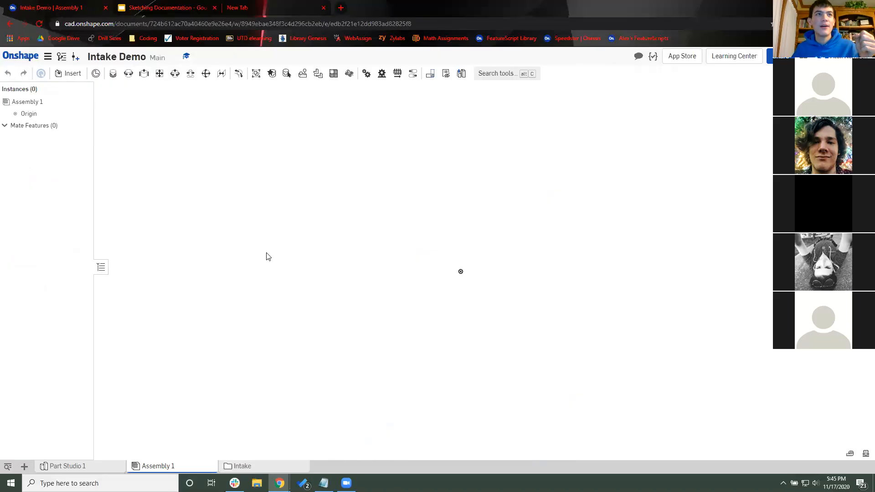
pyautogui.click(81, 77)
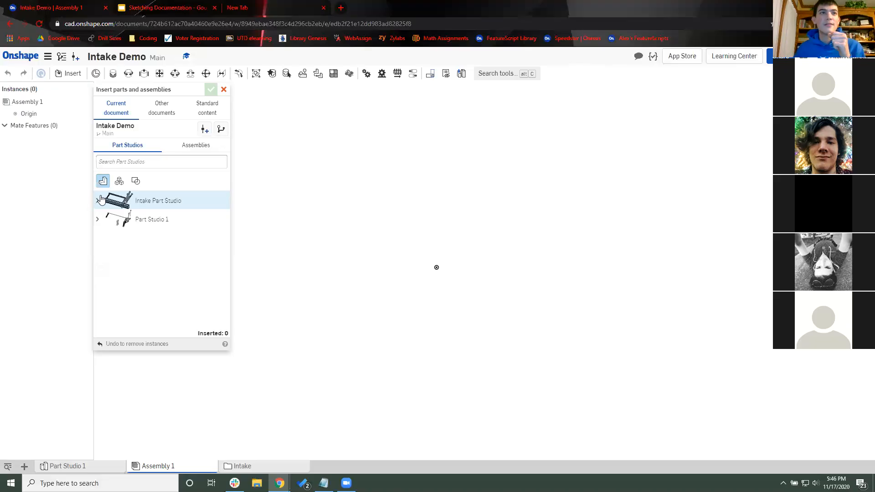
pyautogui.click(98, 201)
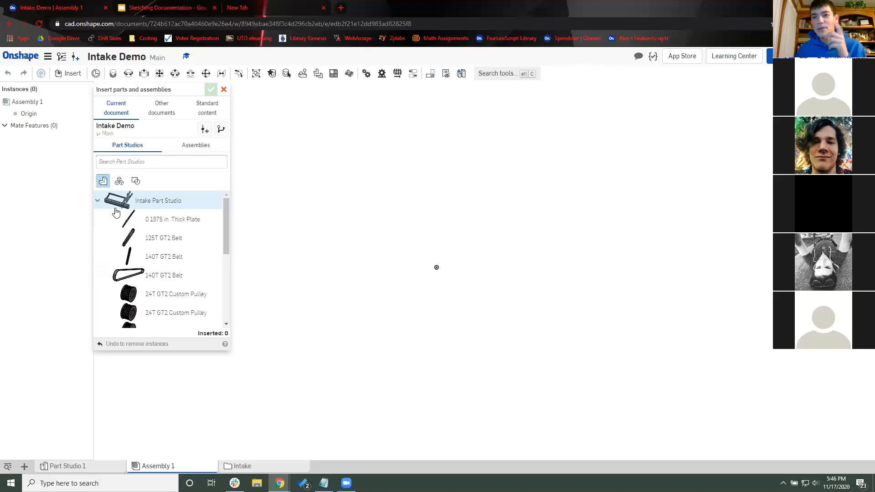
pyautogui.scroll(-3, 129, 229)
pyautogui.scroll(3, 146, 246)
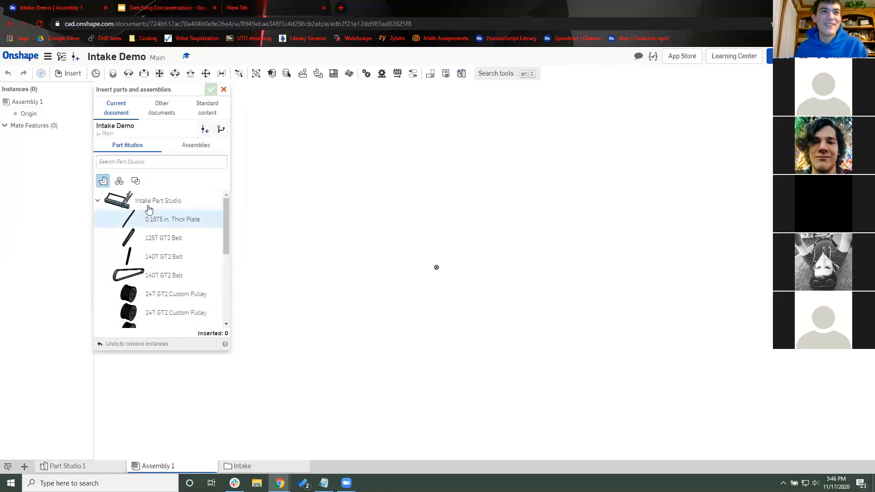
pyautogui.scroll(-3, 150, 256)
pyautogui.scroll(3, 150, 273)
pyautogui.click(98, 201)
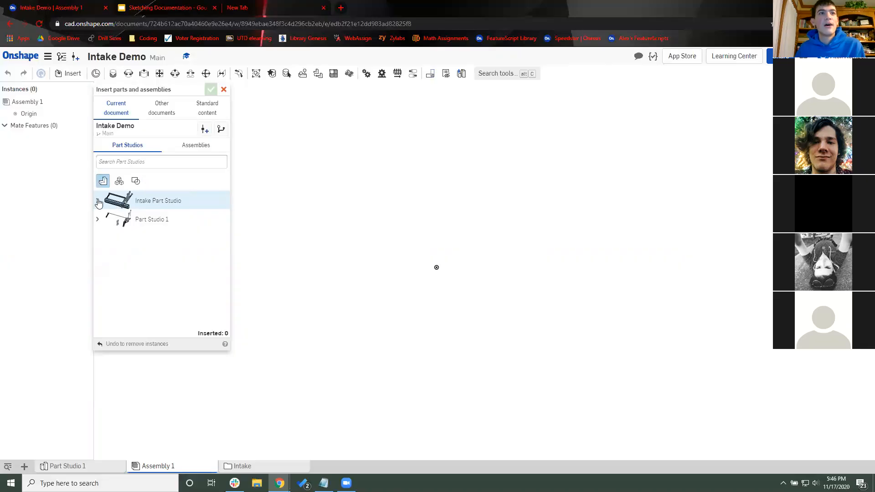
pyautogui.click(97, 201)
pyautogui.scroll(-3, 153, 275)
pyautogui.scroll(3, 137, 255)
pyautogui.click(97, 201)
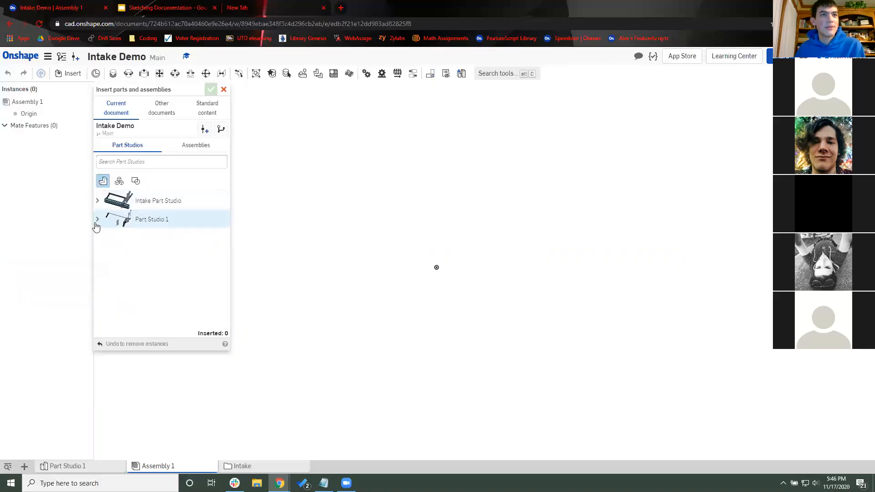
# Step: Insert all the parts of Part Studio 1 into Assembly 1 together and finish inserting
pyautogui.click(98, 222)
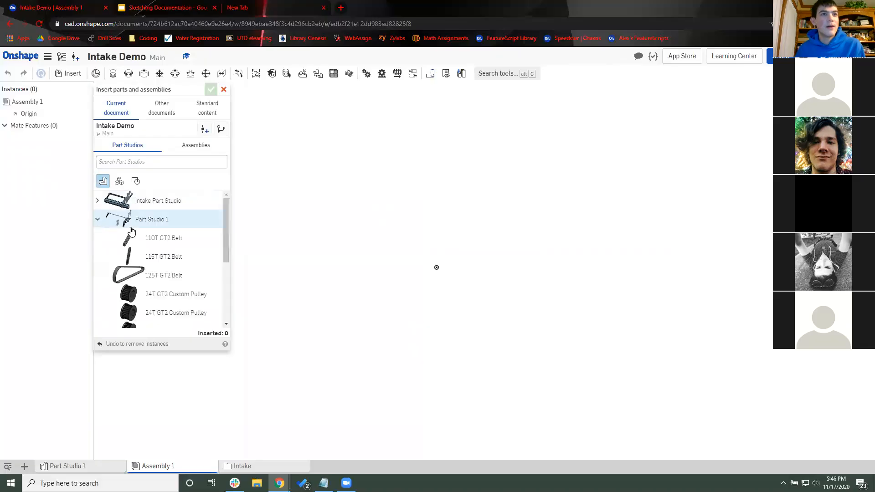
pyautogui.scroll(-3, 164, 273)
pyautogui.scroll(3, 164, 291)
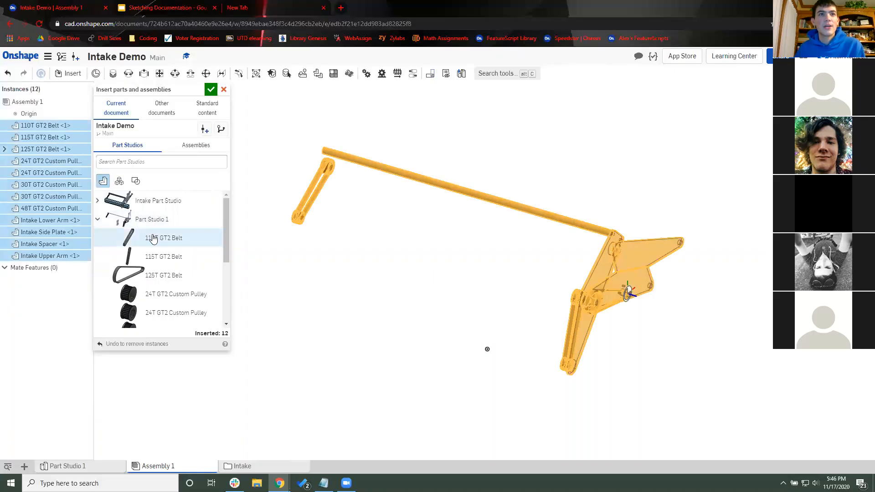
pyautogui.scroll(-5, 162, 292)
pyautogui.scroll(3, 157, 268)
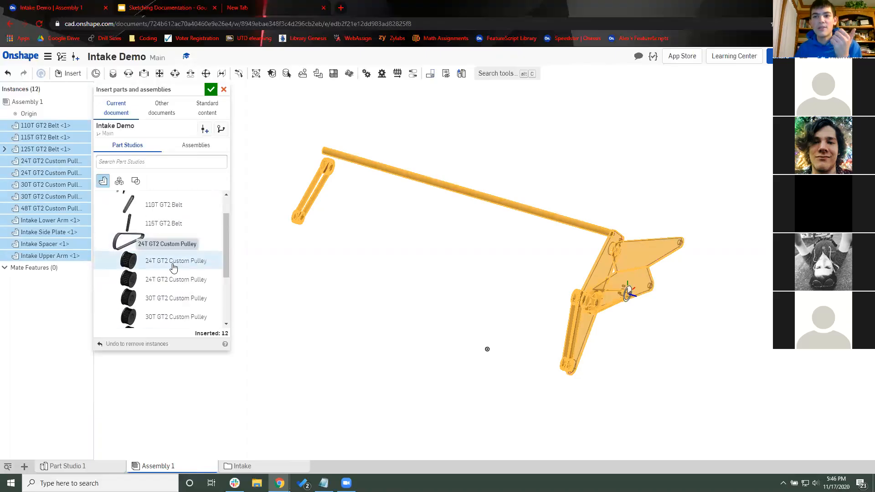
pyautogui.scroll(3, 137, 251)
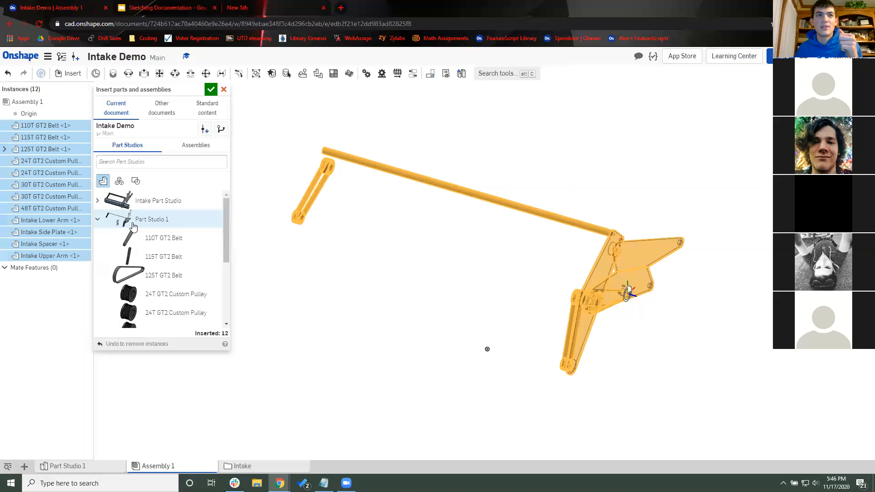
pyautogui.scroll(-3, 177, 258)
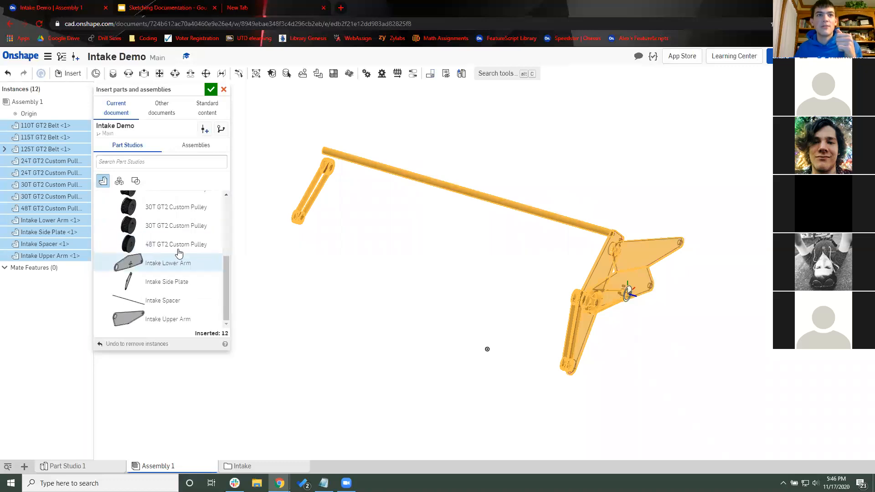
pyautogui.scroll(3, 178, 260)
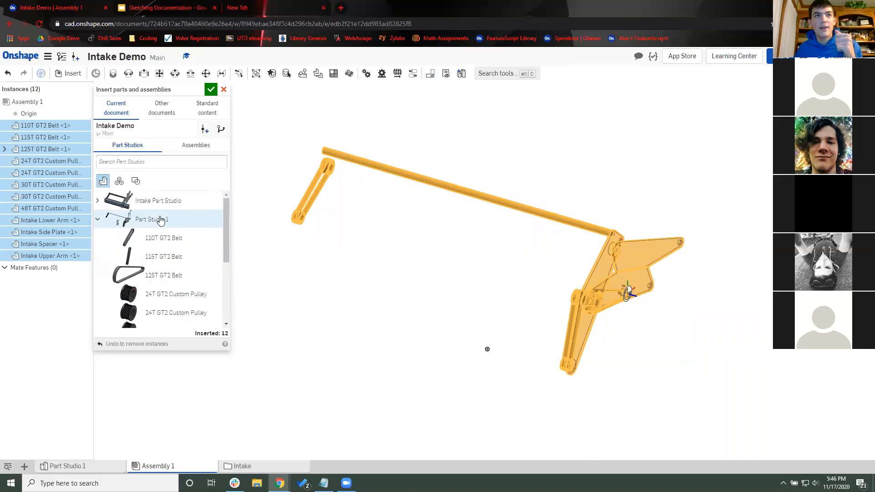
pyautogui.click(185, 220)
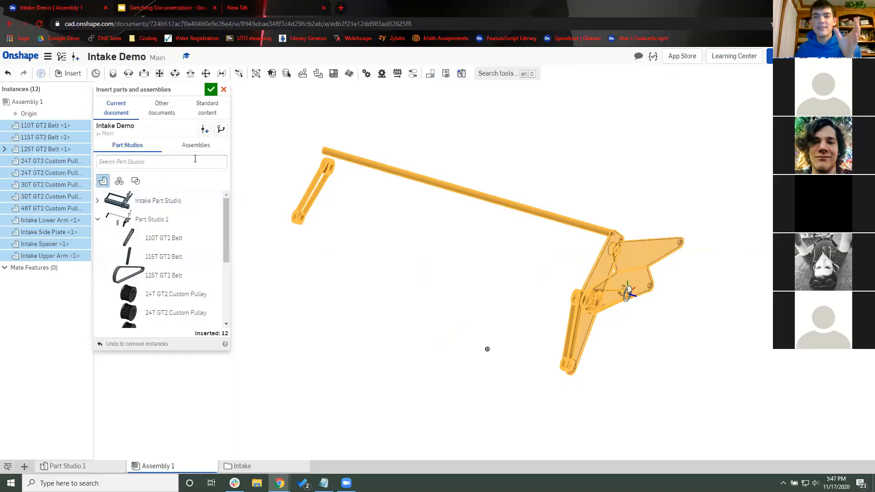
pyautogui.moveTo(422, 313)
pyautogui.mouseDown(button='right')
pyautogui.moveTo(371, 304)
pyautogui.moveTo(421, 301)
pyautogui.mouseUp(button='right')
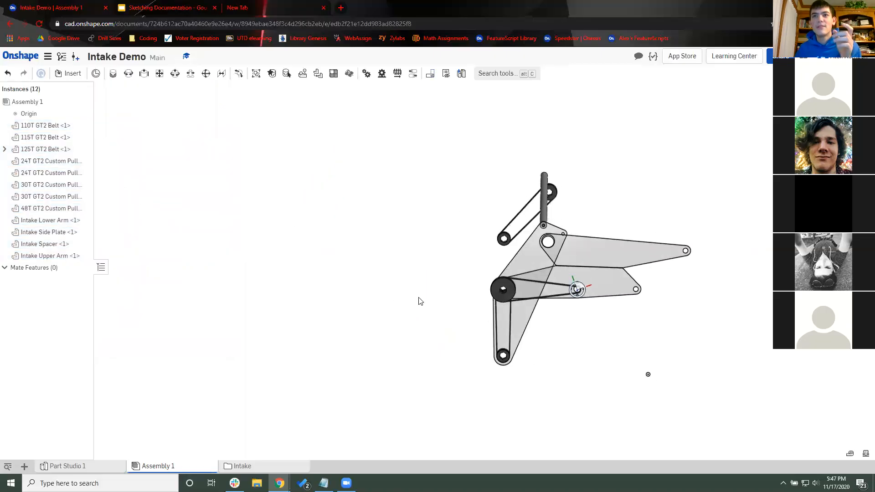
# Step: Examine the inserted intake parts in Assembly 1 and compare their arrangement with the model in Part Studio 1
pyautogui.scroll(5, 549, 340)
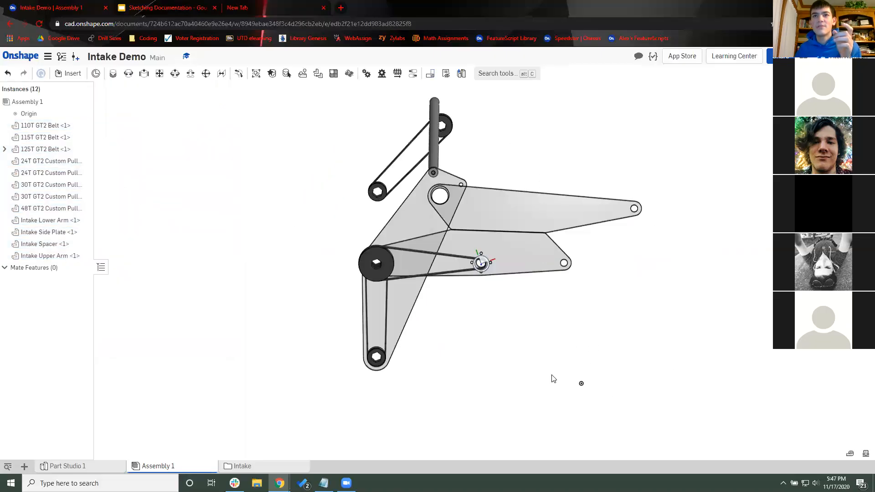
pyautogui.scroll(-4, 360, 305)
pyautogui.moveTo(439, 362); pyautogui.dragTo(499, 365, button='right')
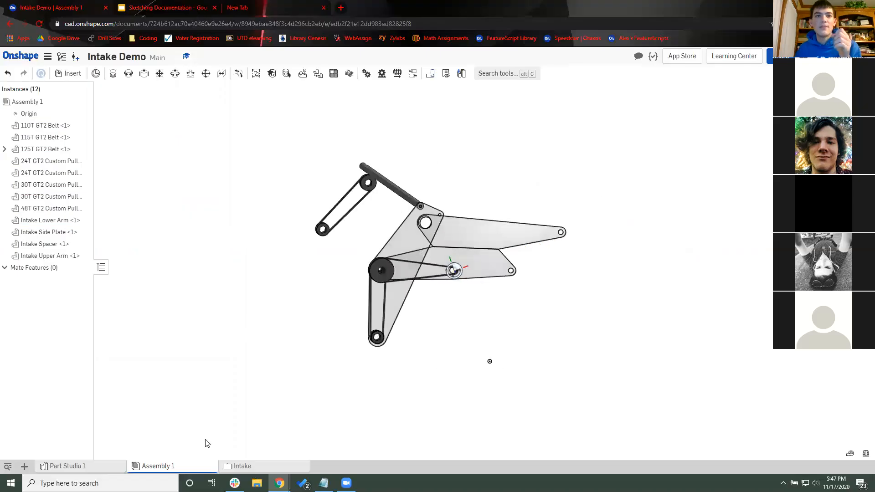
pyautogui.click(114, 470)
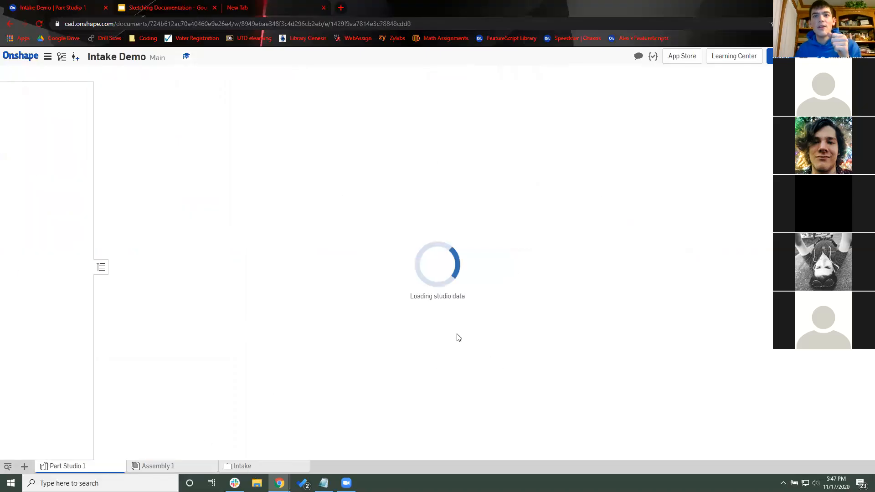
pyautogui.moveTo(410, 304)
pyautogui.mouseDown(button='right')
pyautogui.moveTo(374, 301)
pyautogui.moveTo(371, 313)
pyautogui.moveTo(464, 292)
pyautogui.moveTo(435, 309)
pyautogui.mouseUp(button='right')
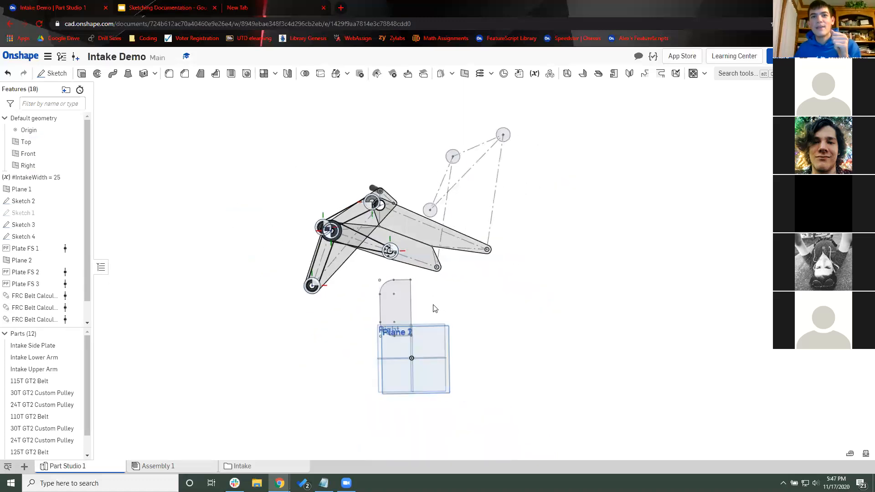
pyautogui.moveTo(477, 330); pyautogui.dragTo(379, 335, button='right')
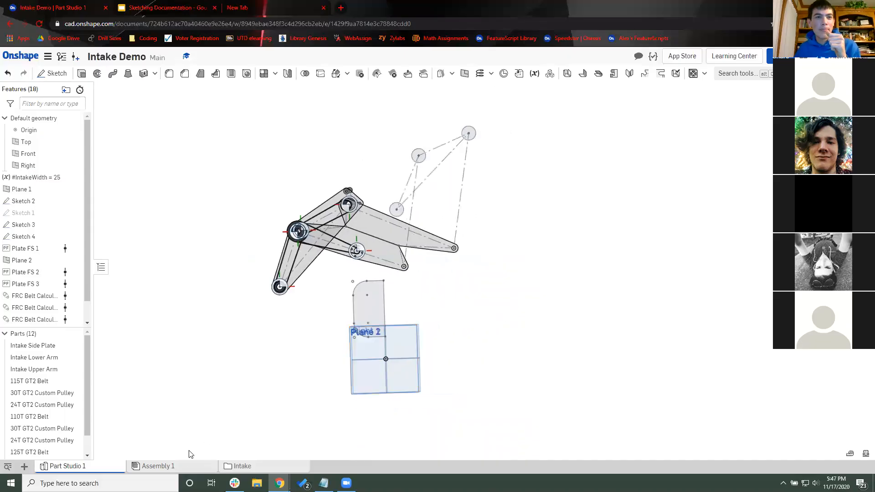
pyautogui.moveTo(323, 372); pyautogui.dragTo(377, 355, button='right')
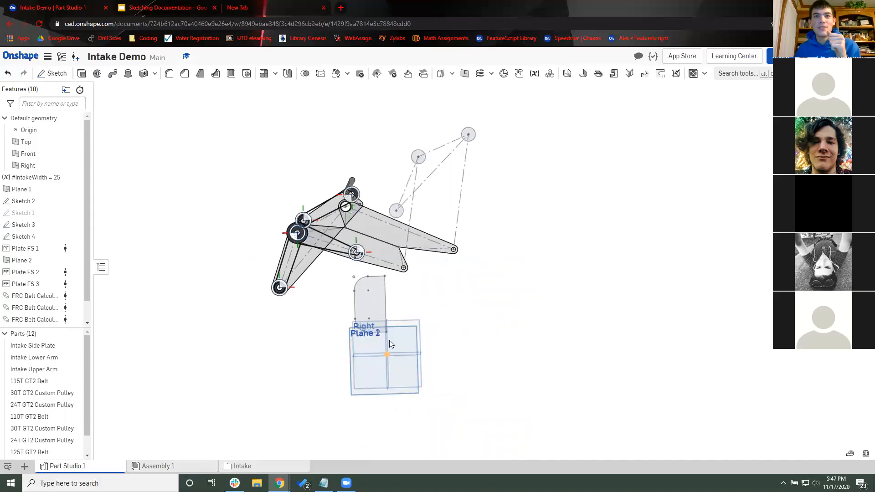
pyautogui.click(193, 467)
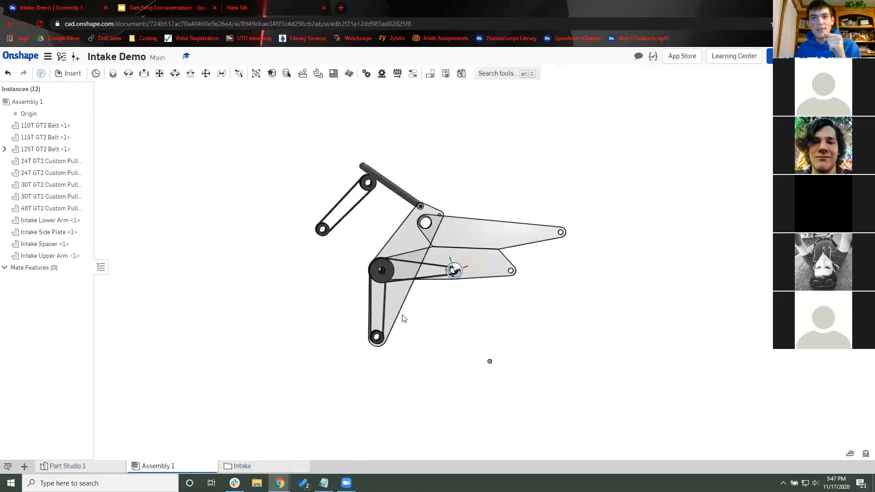
# Step: Fix the Intake Side Plate instance in place in Assembly 1
pyautogui.moveTo(400, 313); pyautogui.dragTo(211, 308, button='right')
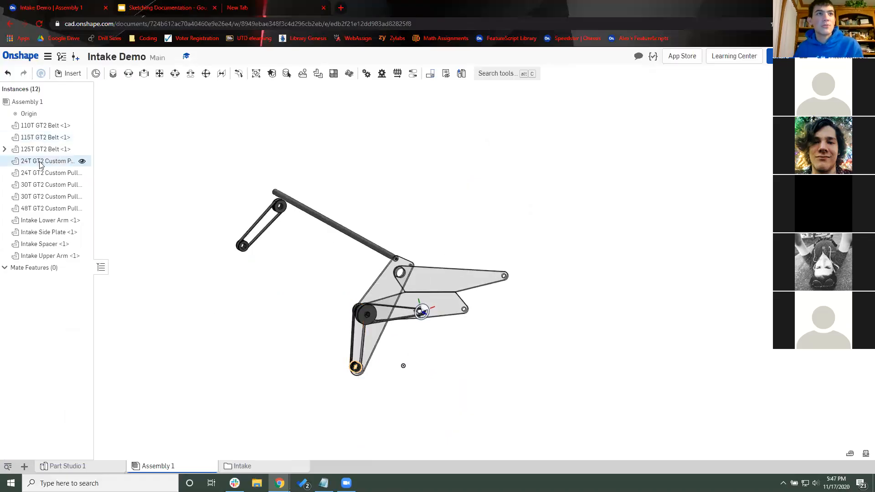
pyautogui.rightClick(44, 235)
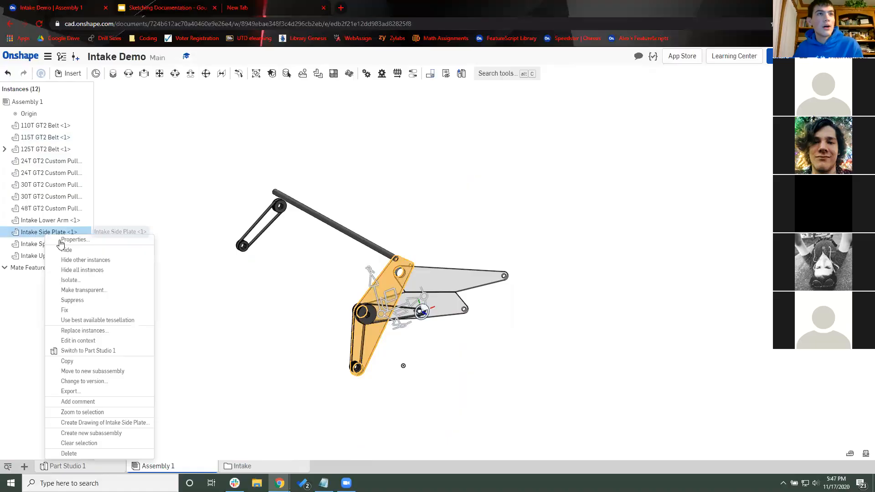
pyautogui.click(100, 309)
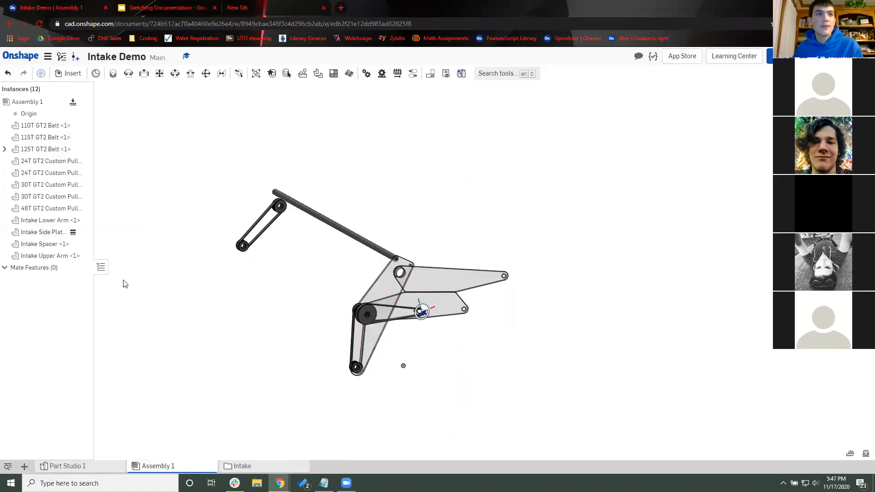
# Step: Group all the instances from the 110T GT2 Belt through the Intake Upper Arm so they move as one
pyautogui.click(78, 256)
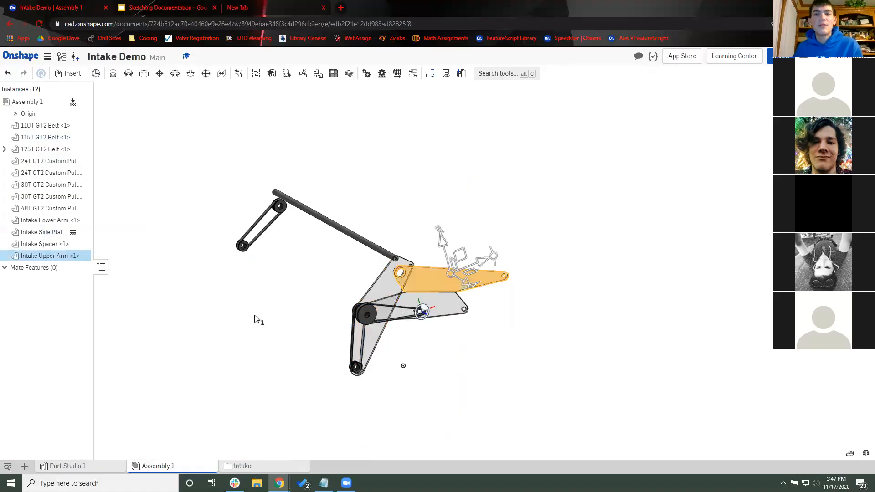
pyautogui.moveTo(278, 309); pyautogui.dragTo(306, 305, button='right')
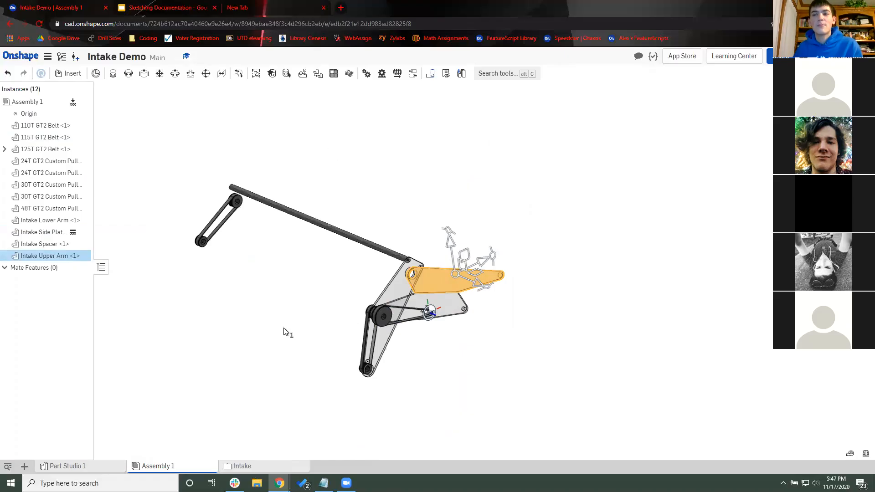
pyautogui.keyDown('shift'); pyautogui.click(79, 125); pyautogui.keyUp('shift')
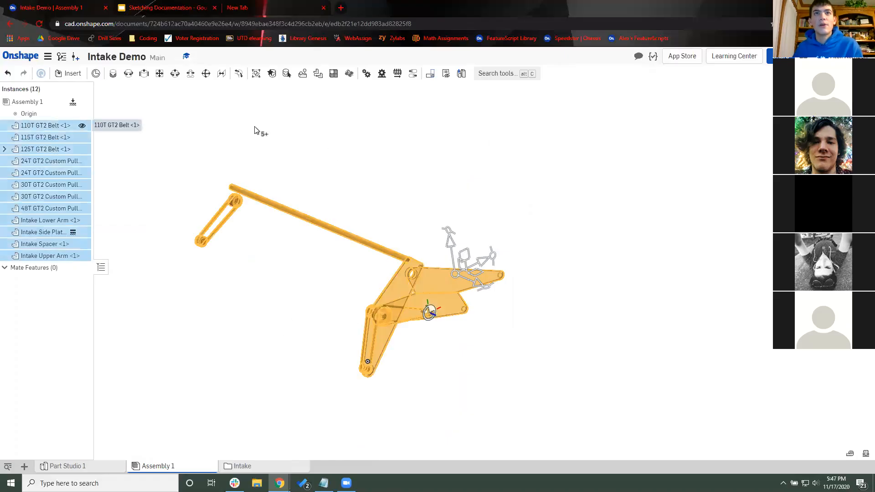
pyautogui.click(257, 75)
pyautogui.press('g')
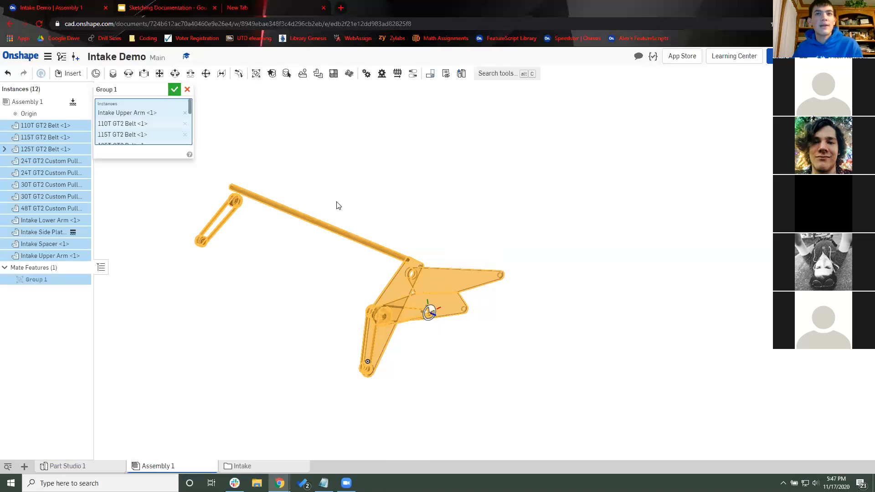
pyautogui.moveTo(240, 325); pyautogui.dragTo(217, 316, button='middle')
pyautogui.moveTo(207, 316); pyautogui.dragTo(224, 309, button='right')
pyautogui.scroll(-2, 206, 311)
# Step: Insert a second Intake Lower Arm, Intake Upper Arm and Intake Side Plate beyond the spacer's far end, and a second Intake Spacer below the first
pyautogui.click(61, 74)
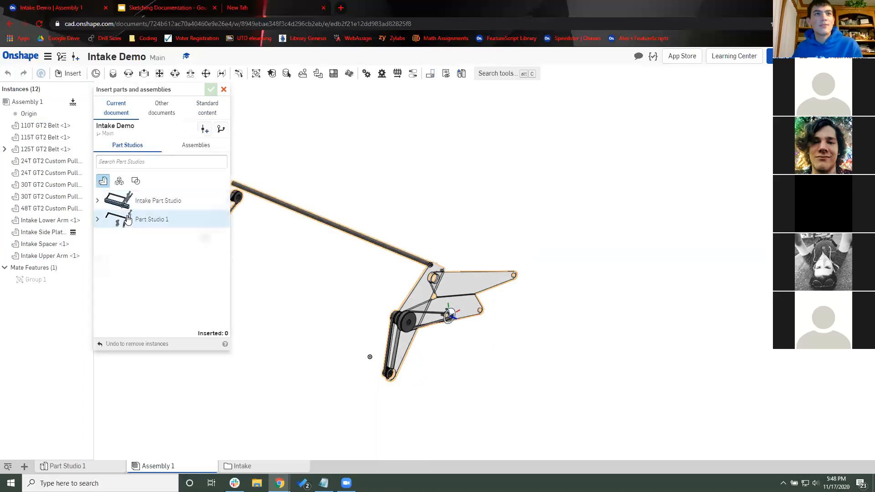
pyautogui.click(97, 220)
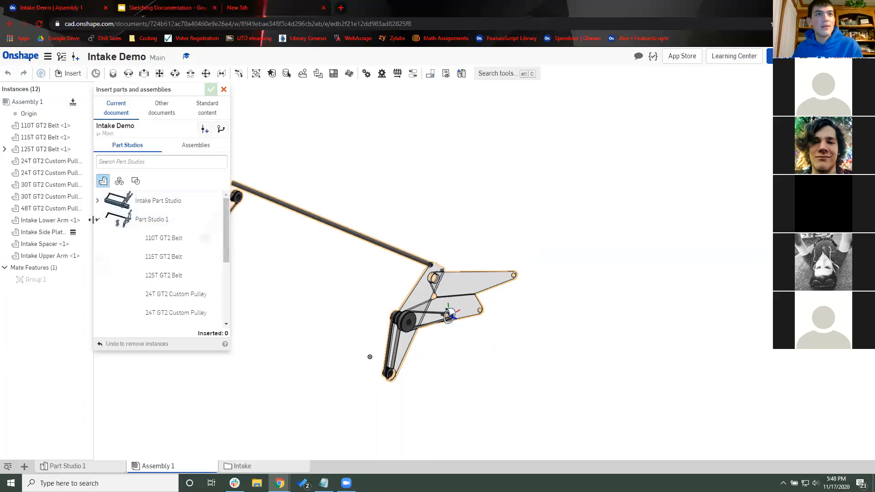
pyautogui.scroll(-2, 168, 264)
pyautogui.scroll(-1, 168, 269)
pyautogui.click(152, 264)
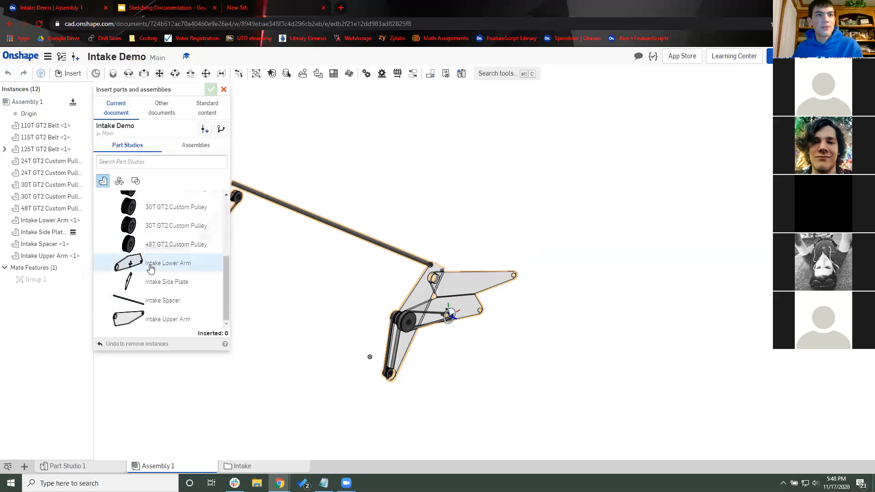
pyautogui.click(157, 323)
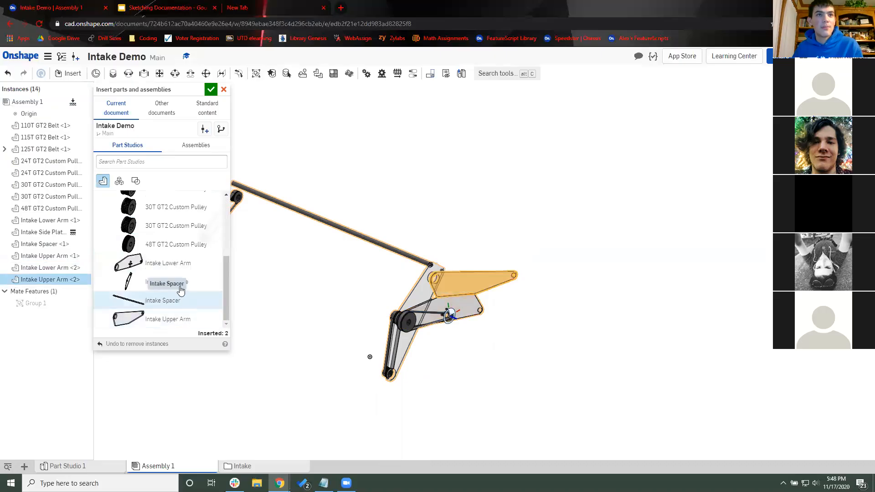
pyautogui.click(182, 283)
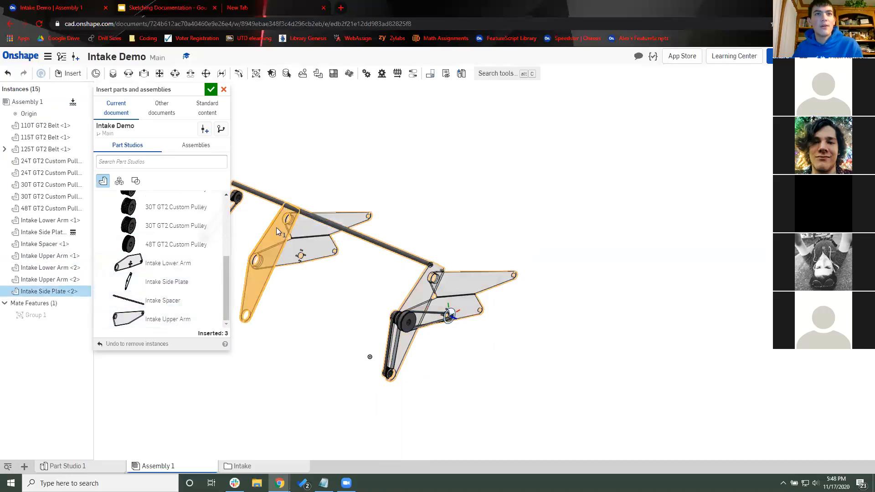
pyautogui.click(356, 255)
pyautogui.moveTo(355, 255); pyautogui.dragTo(519, 287, button='middle')
pyautogui.click(421, 245)
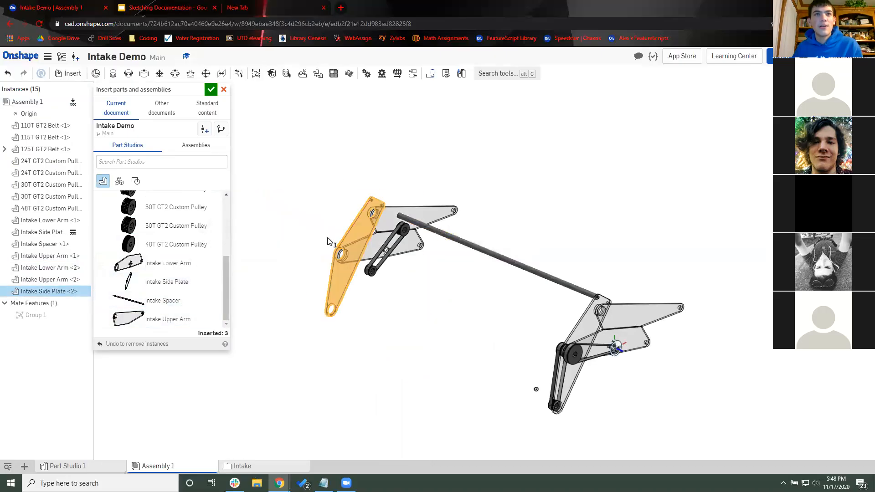
pyautogui.click(184, 299)
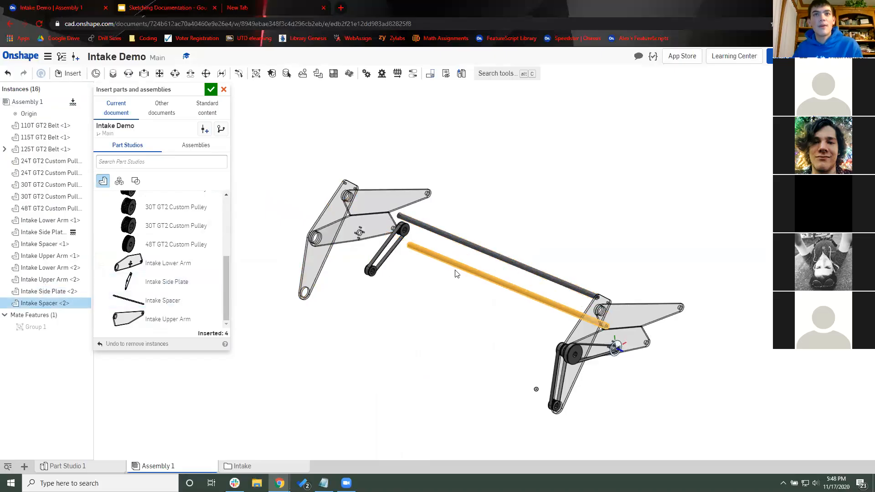
pyautogui.press('Escape')
# Step: Fasten the near end of the second Intake Spacer to the free upper corner hole of the first Intake Side Plate
pyautogui.moveTo(416, 312); pyautogui.dragTo(349, 311, button='middle')
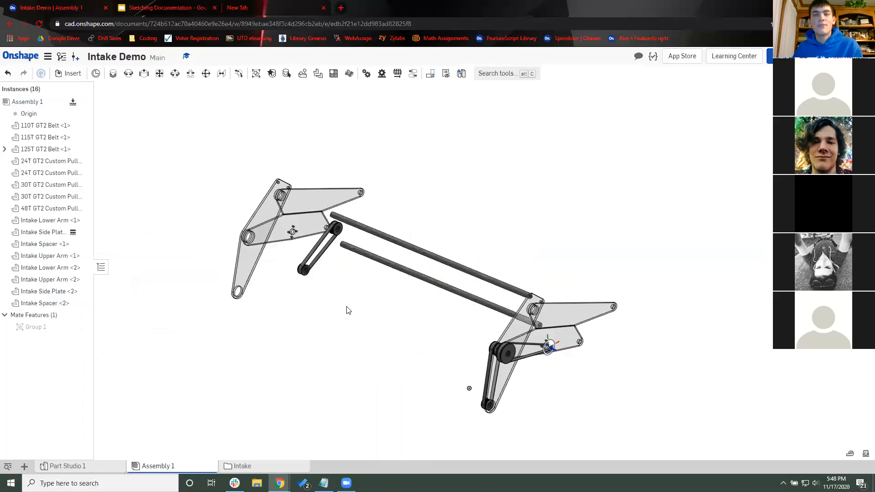
pyautogui.moveTo(349, 311); pyautogui.dragTo(413, 309, button='right')
pyautogui.scroll(3, 397, 311)
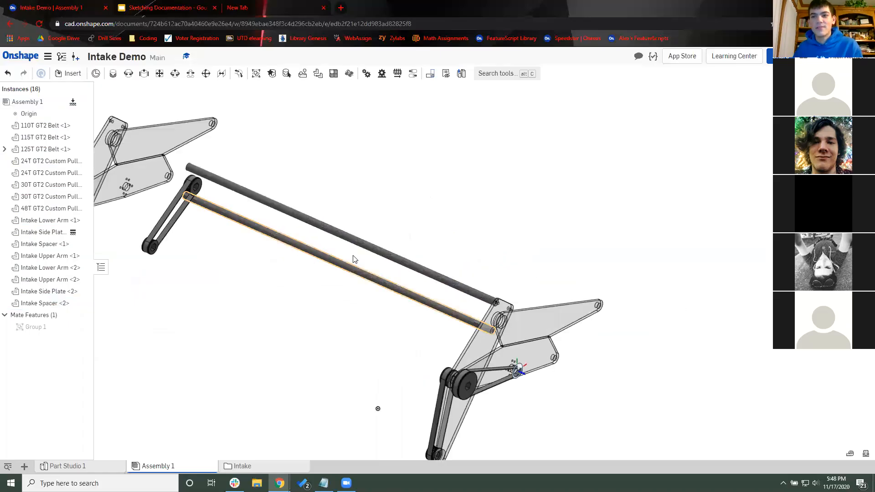
pyautogui.moveTo(320, 303); pyautogui.dragTo(308, 303, button='middle')
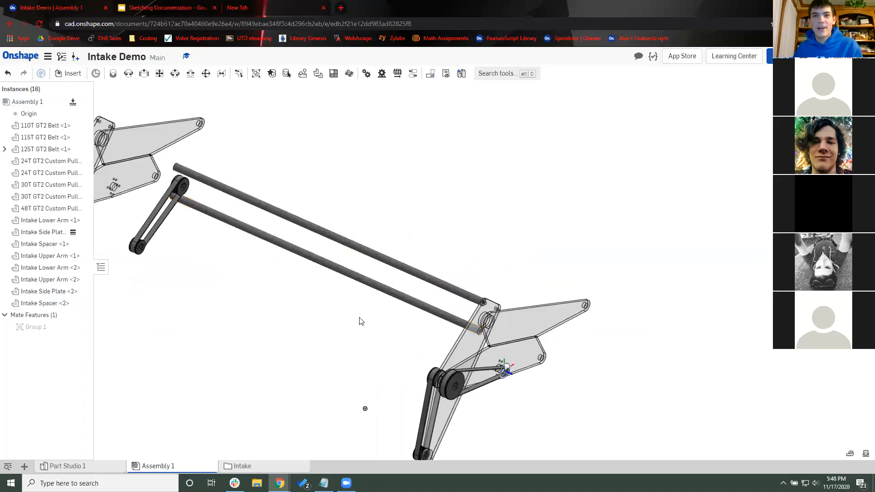
pyautogui.moveTo(360, 319); pyautogui.dragTo(361, 318, button='right')
pyautogui.scroll(3, 431, 319)
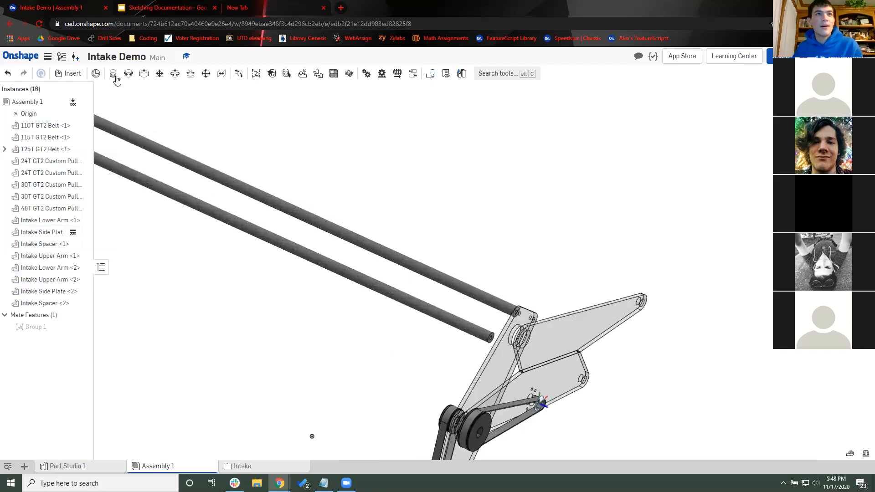
pyautogui.moveTo(456, 316); pyautogui.dragTo(377, 312, button='middle')
pyautogui.press('m')
pyautogui.scroll(5, 413, 335)
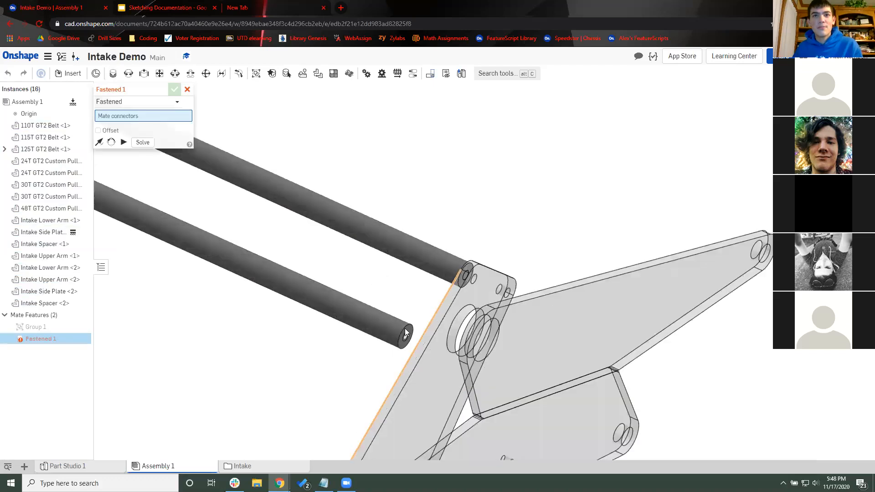
pyautogui.scroll(5, 406, 333)
pyautogui.click(398, 339)
pyautogui.scroll(-5, 441, 254)
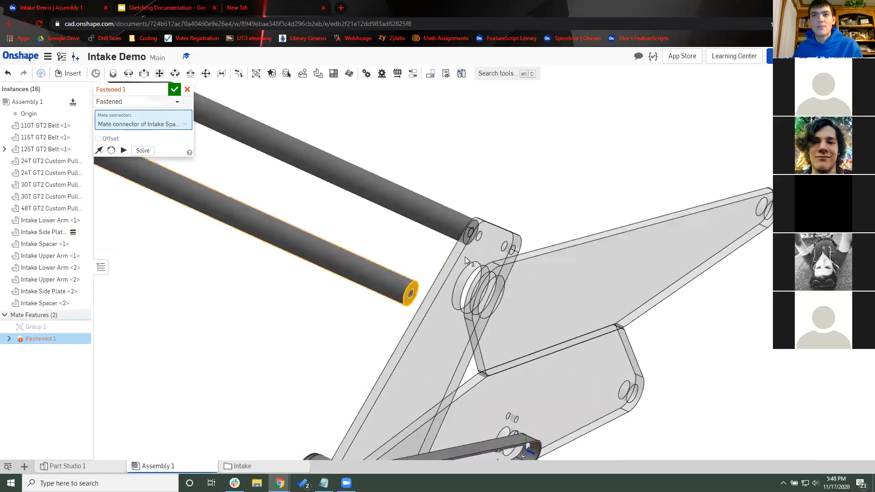
pyautogui.moveTo(465, 256); pyautogui.dragTo(594, 292, button='right')
pyautogui.scroll(3, 596, 272)
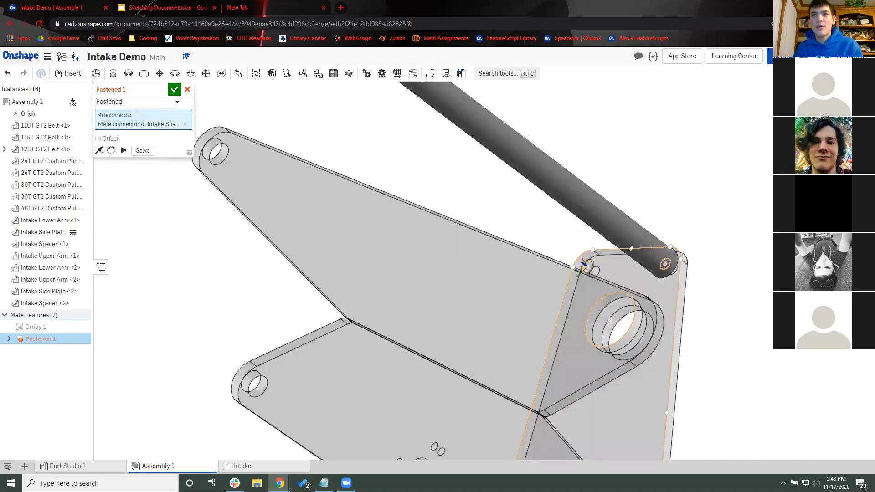
pyautogui.click(586, 266)
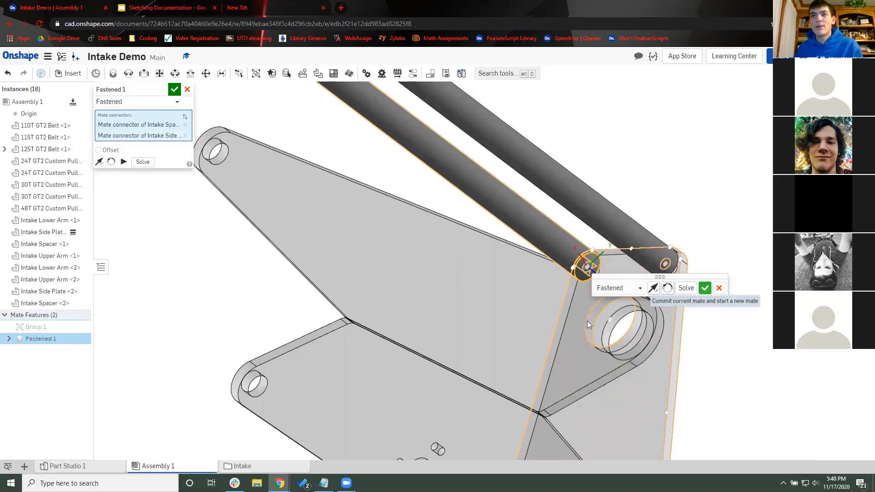
# Step: Fasten the upper corner hole of the second Intake Side Plate to the far end of the second Intake Spacer
pyautogui.scroll(-8, 407, 275)
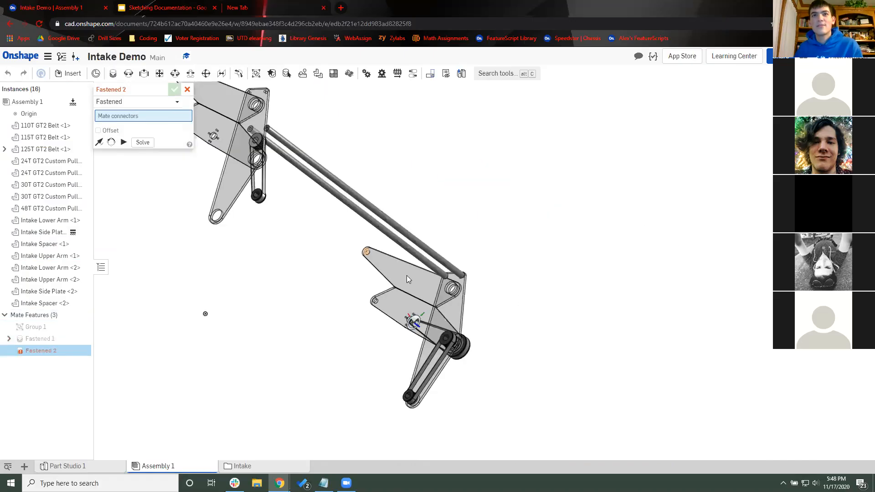
pyautogui.moveTo(407, 275); pyautogui.dragTo(325, 269, button='right')
pyautogui.scroll(5, 324, 107)
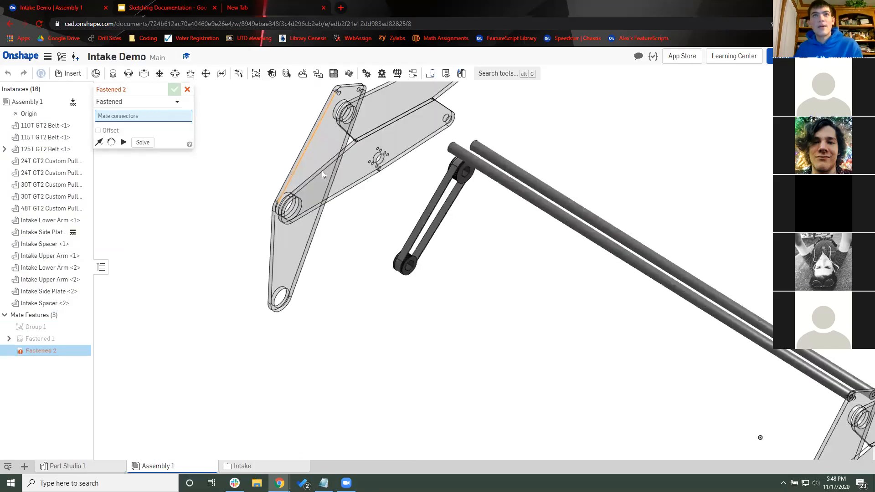
pyautogui.scroll(3, 342, 154)
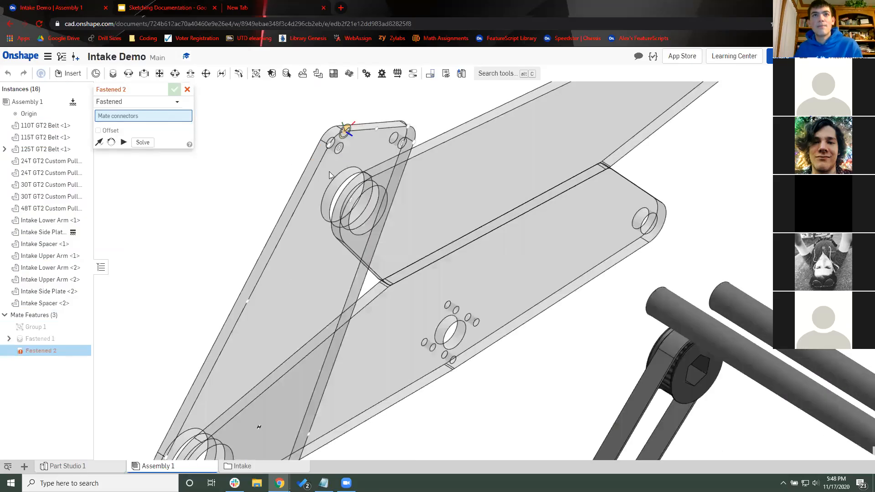
pyautogui.scroll(3, 329, 172)
pyautogui.click(591, 288)
pyautogui.scroll(-2, 592, 288)
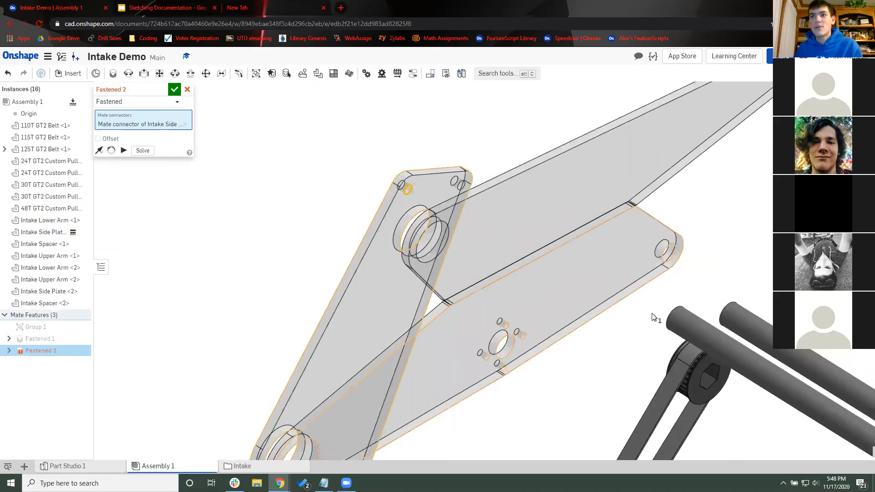
pyautogui.scroll(2, 670, 314)
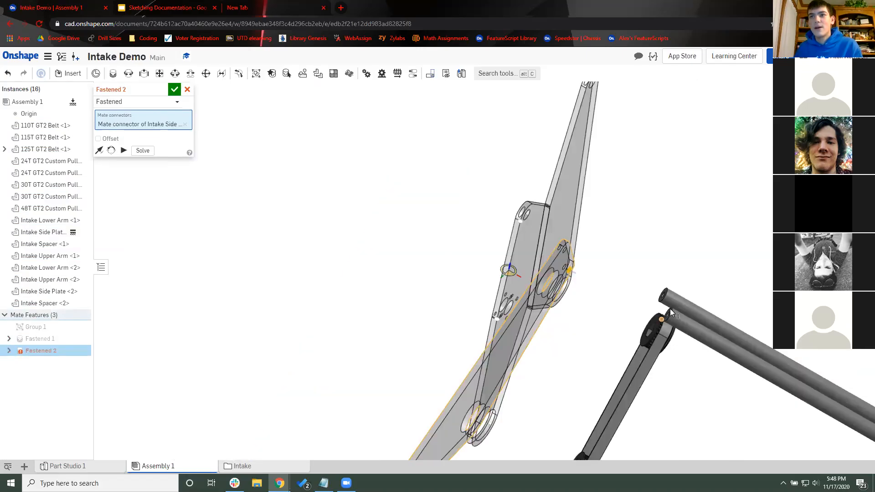
pyautogui.scroll(3, 670, 308)
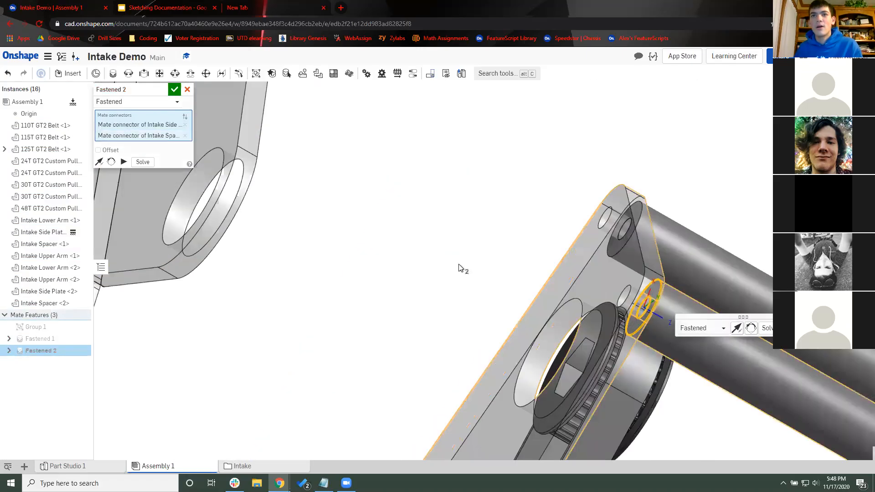
pyautogui.scroll(-5, 459, 266)
pyautogui.moveTo(532, 350); pyautogui.dragTo(477, 302, button='right')
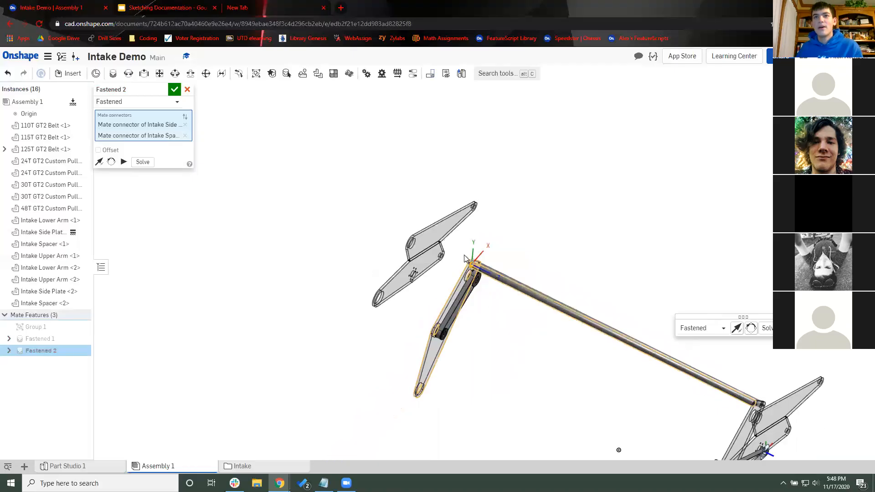
pyautogui.moveTo(464, 334); pyautogui.dragTo(434, 295, button='middle')
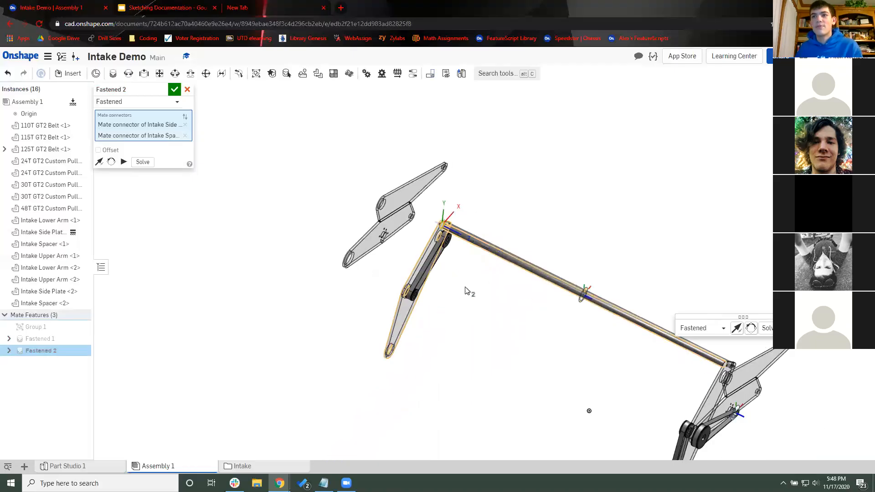
pyautogui.moveTo(585, 297); pyautogui.dragTo(555, 299, button='middle')
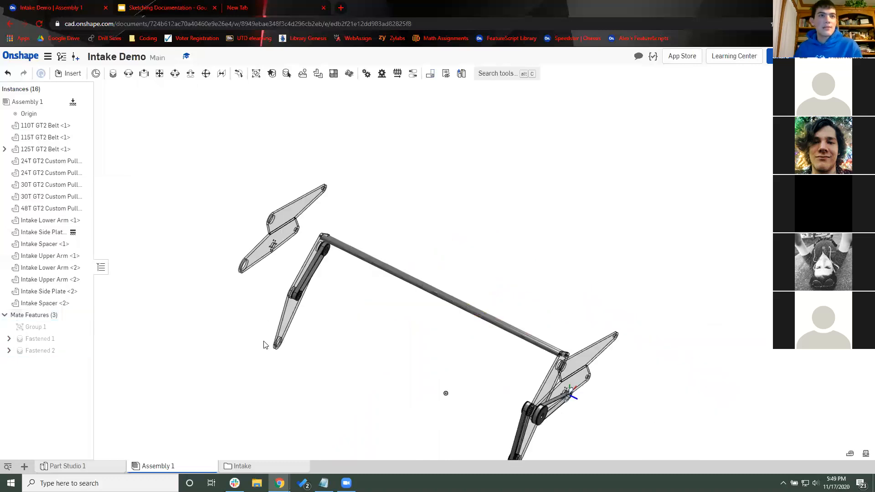
# Step: Move the 110T and 115T belts, both 24T and both 30T pulleys, the first Intake Side Plate and both Intake Spacers into a new subassembly
pyautogui.moveTo(264, 345); pyautogui.dragTo(235, 339, button='right')
pyautogui.moveTo(229, 326); pyautogui.dragTo(208, 317, button='middle')
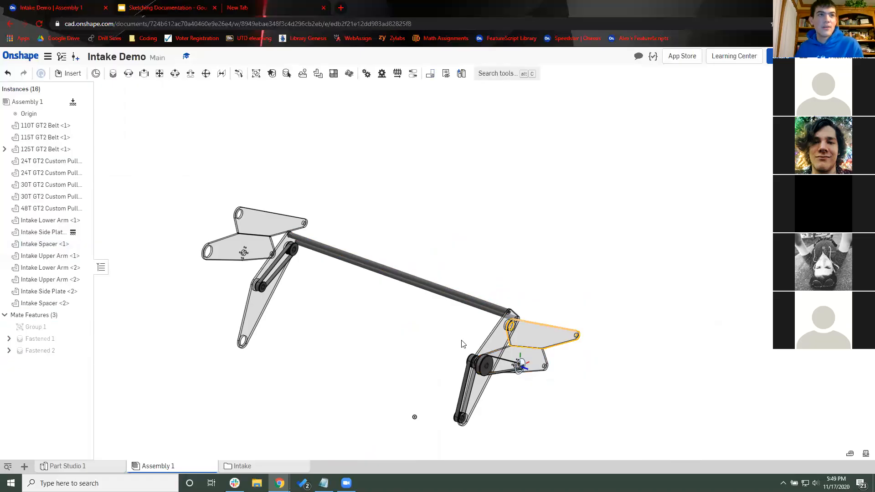
pyautogui.click(42, 127)
pyautogui.keyDown('shift'); pyautogui.click(41, 138); pyautogui.keyUp('shift')
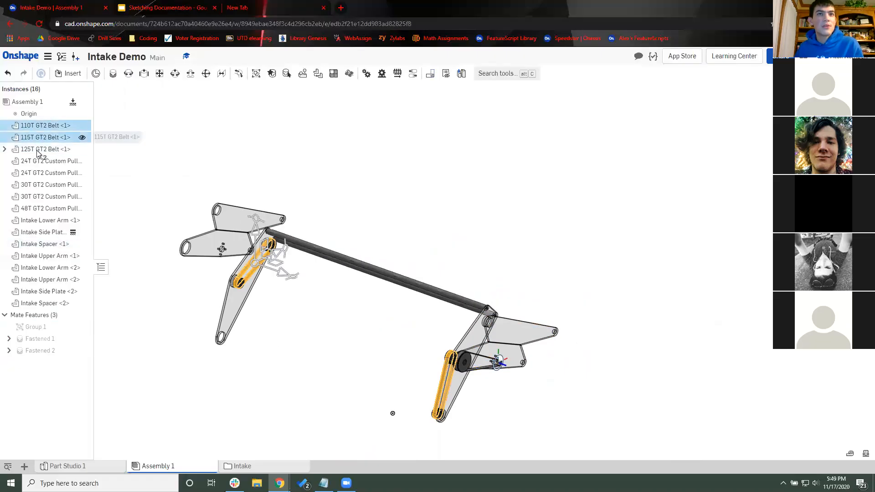
pyautogui.keyDown('ctrl'); pyautogui.click(56, 164); pyautogui.keyUp('ctrl')
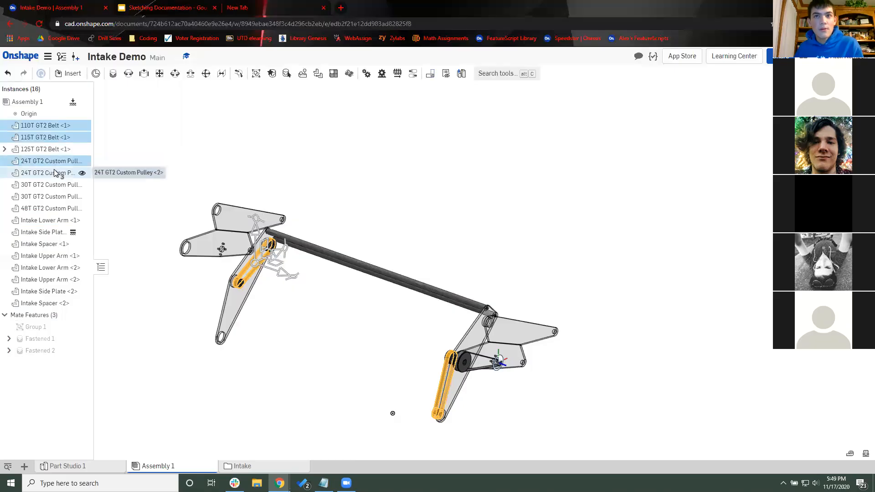
pyautogui.keyDown('ctrl'); pyautogui.click(54, 173); pyautogui.keyUp('ctrl')
pyautogui.keyDown('ctrl'); pyautogui.click(54, 186); pyautogui.keyUp('ctrl')
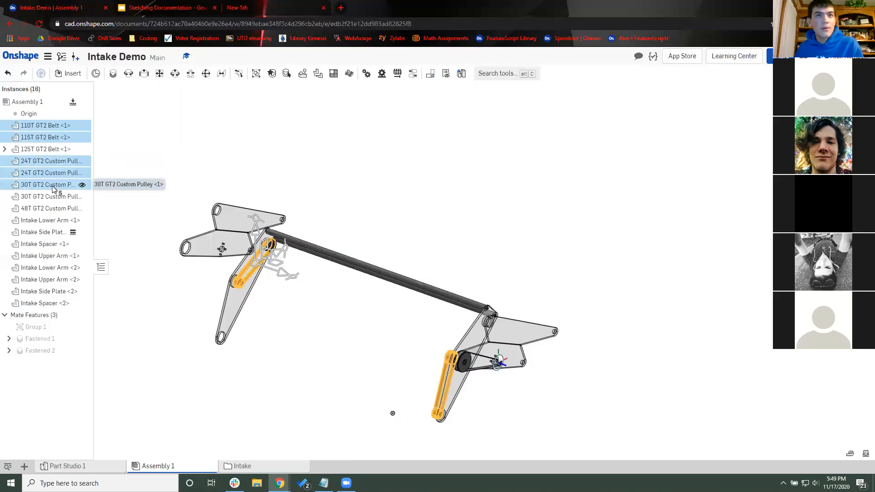
pyautogui.keyDown('ctrl'); pyautogui.click(53, 198); pyautogui.keyUp('ctrl')
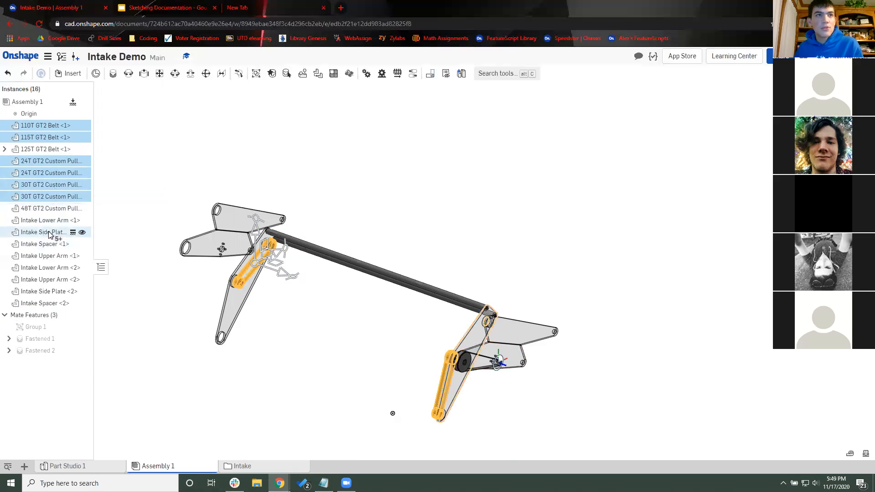
pyautogui.keyDown('ctrl'); pyautogui.click(47, 232); pyautogui.keyUp('ctrl')
pyautogui.keyDown('ctrl'); pyautogui.click(48, 245); pyautogui.keyUp('ctrl')
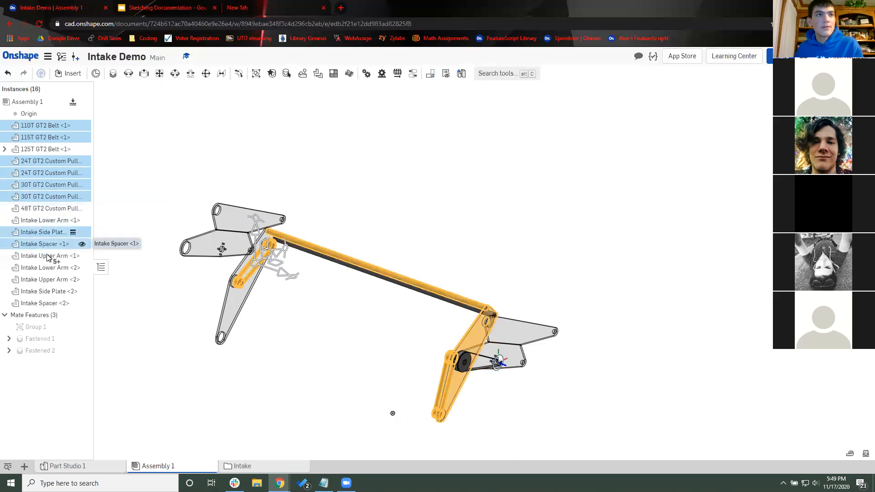
pyautogui.keyDown('ctrl'); pyautogui.click(46, 257); pyautogui.keyUp('ctrl')
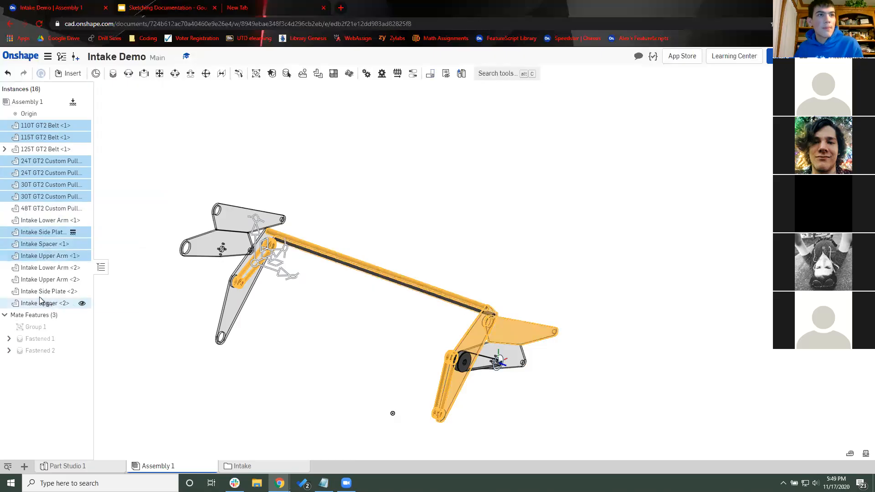
pyautogui.keyDown('ctrl'); pyautogui.click(47, 304); pyautogui.keyUp('ctrl')
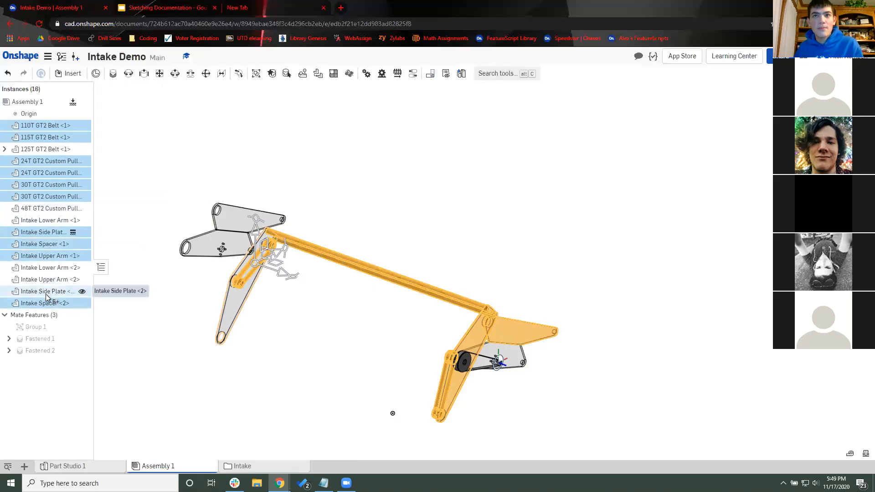
pyautogui.keyDown('ctrl'); pyautogui.click(53, 257); pyautogui.keyUp('ctrl')
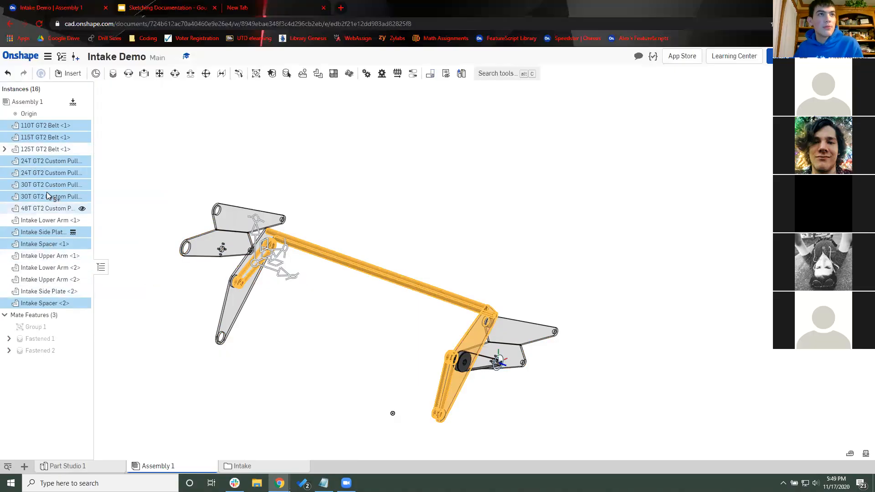
pyautogui.rightClick(48, 169)
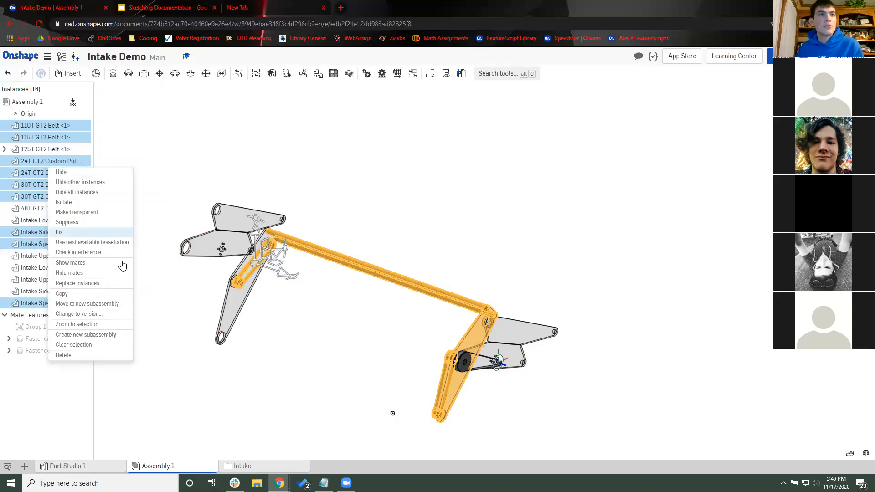
pyautogui.click(103, 303)
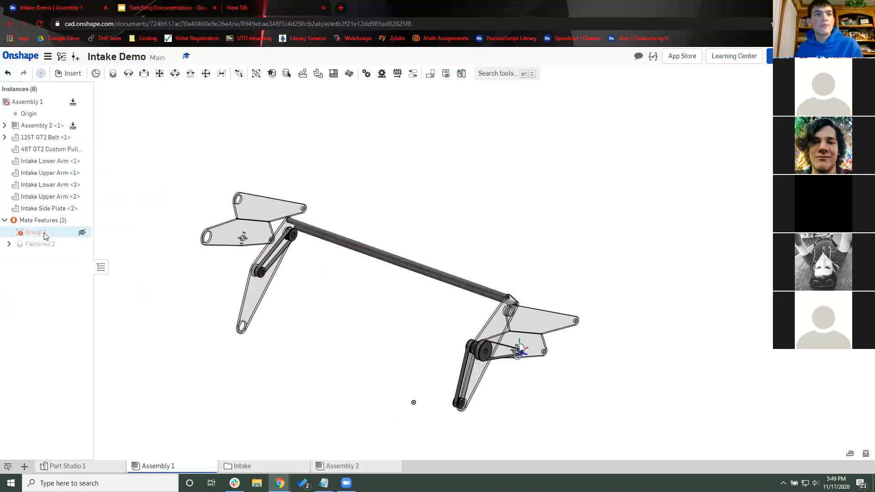
# Step: Reorder the document so Assembly 2 directly follows Assembly 1, and delete the Group 1 mate feature from Assembly 1
pyautogui.moveTo(355, 470); pyautogui.dragTo(263, 472)
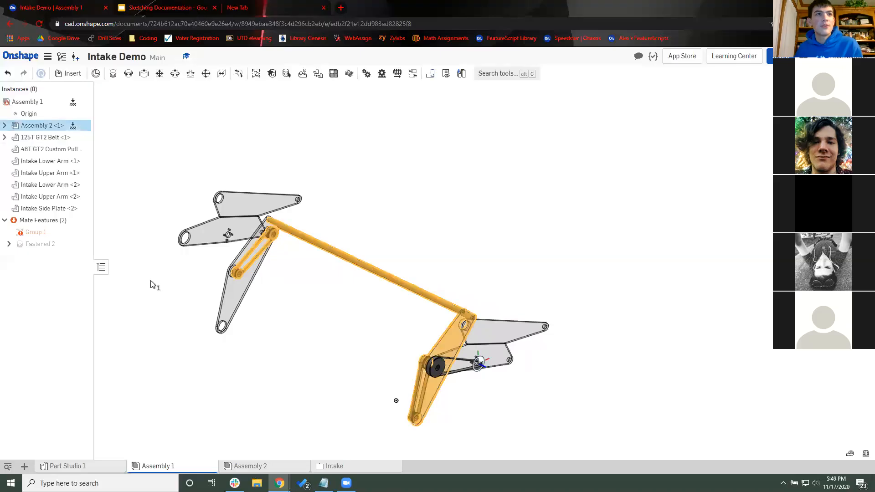
pyautogui.click(35, 234)
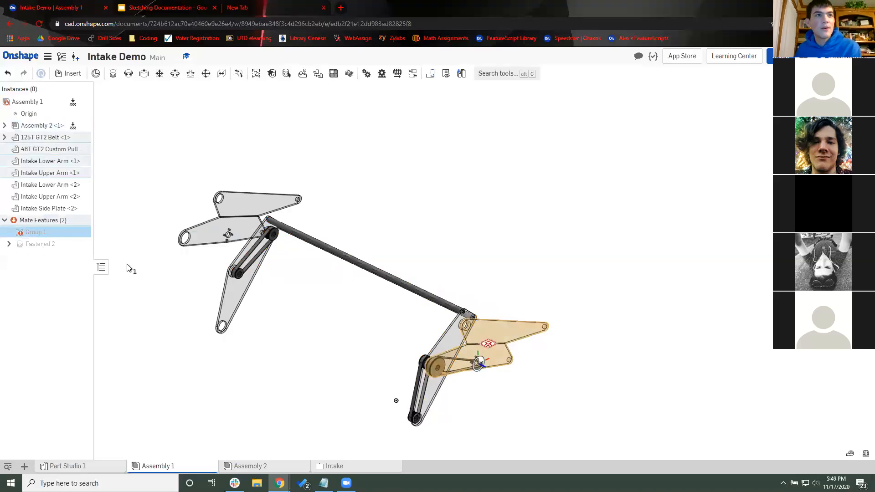
pyautogui.press('Delete')
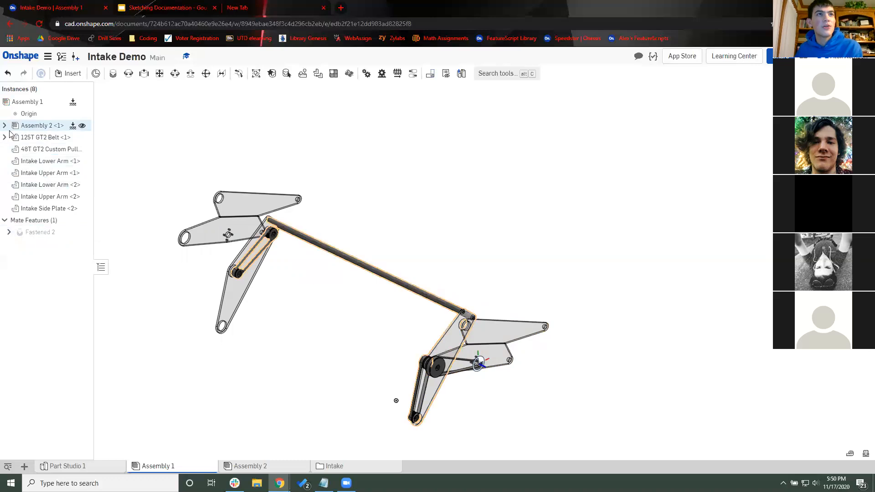
# Step: Open Assembly 2 on its own, with nothing selected
pyautogui.click(249, 466)
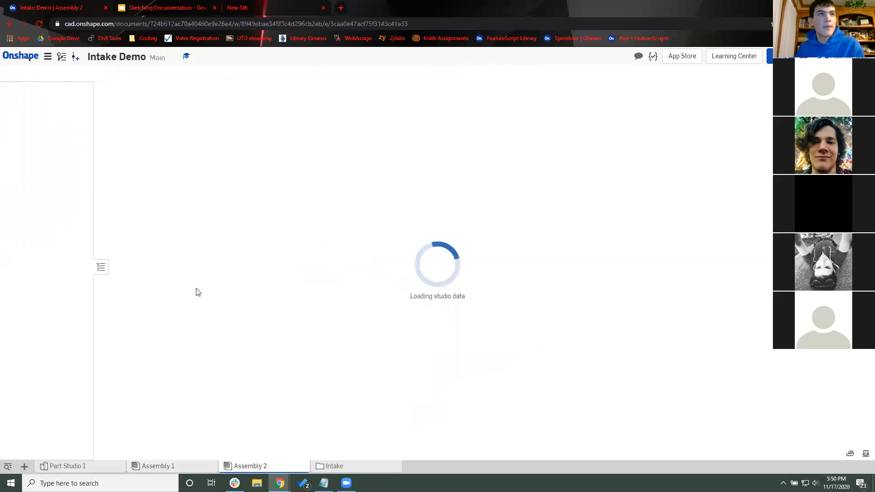
pyautogui.scroll(-3, 389, 265)
pyautogui.moveTo(308, 285); pyautogui.dragTo(307, 294, button='right')
pyautogui.click(44, 220)
pyautogui.press('space')
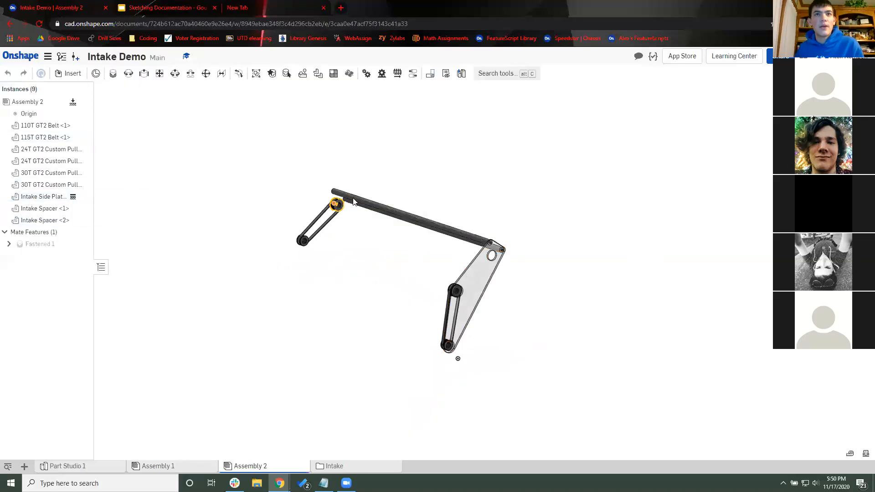
# Step: Group both belts, all four pulleys, the first Intake Side Plate and the first Intake Spacer, placing the group above the fastened mate
pyautogui.scroll(1, 352, 196)
pyautogui.click(353, 198)
pyautogui.click(492, 281)
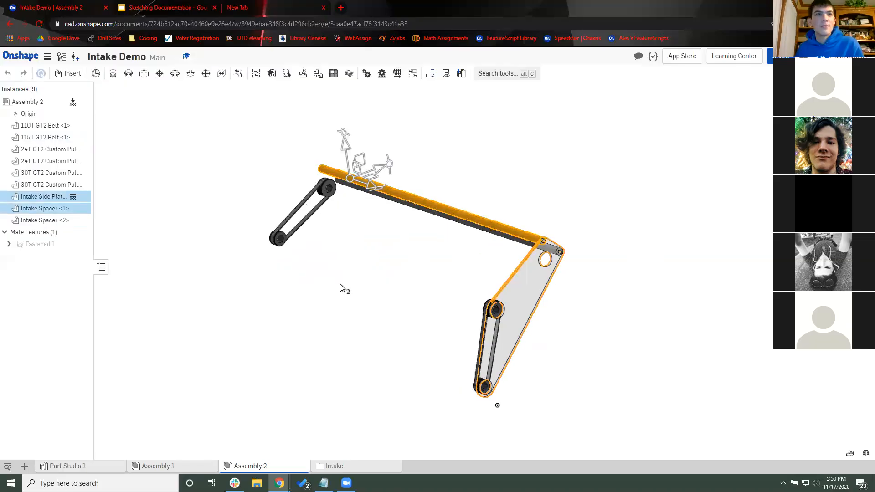
pyautogui.scroll(2, 345, 289)
pyautogui.click(26, 184)
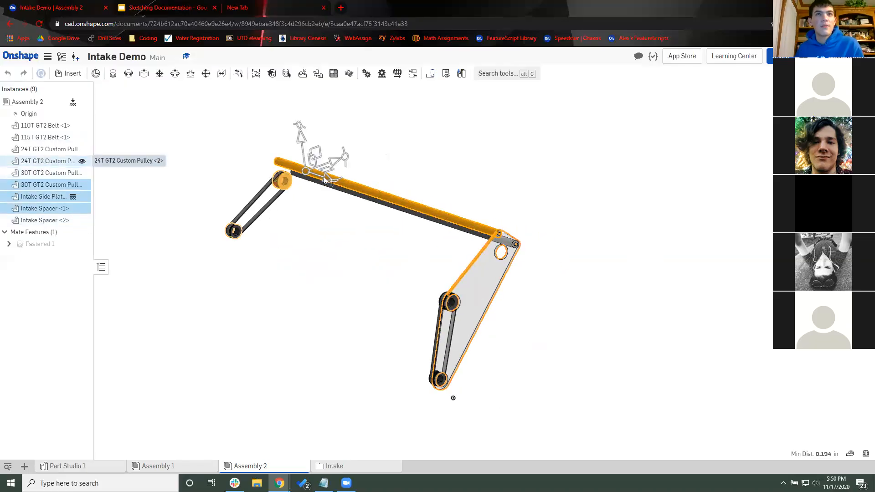
pyautogui.click(40, 161)
pyautogui.moveTo(417, 223); pyautogui.dragTo(451, 209, button='right')
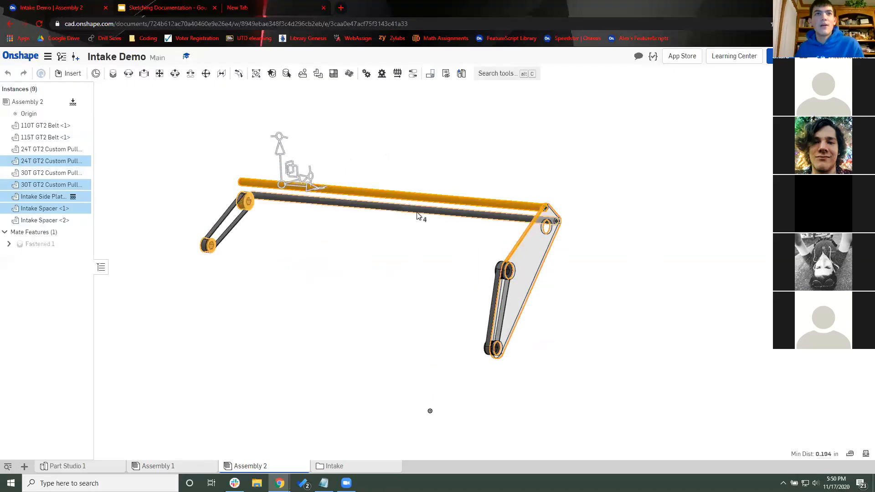
pyautogui.moveTo(411, 245); pyautogui.dragTo(569, 270, button='right')
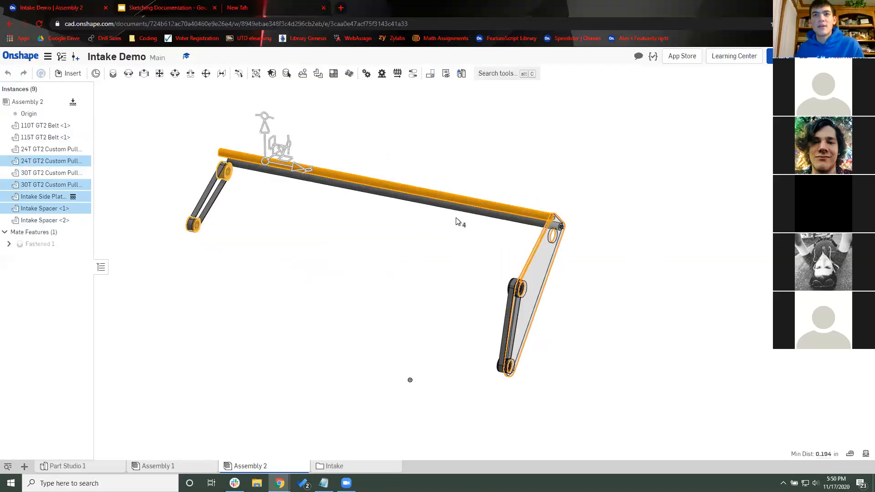
pyautogui.moveTo(474, 247); pyautogui.dragTo(456, 250, button='middle')
pyautogui.scroll(-1, 402, 239)
pyautogui.rightClick(338, 255)
pyautogui.press('Escape')
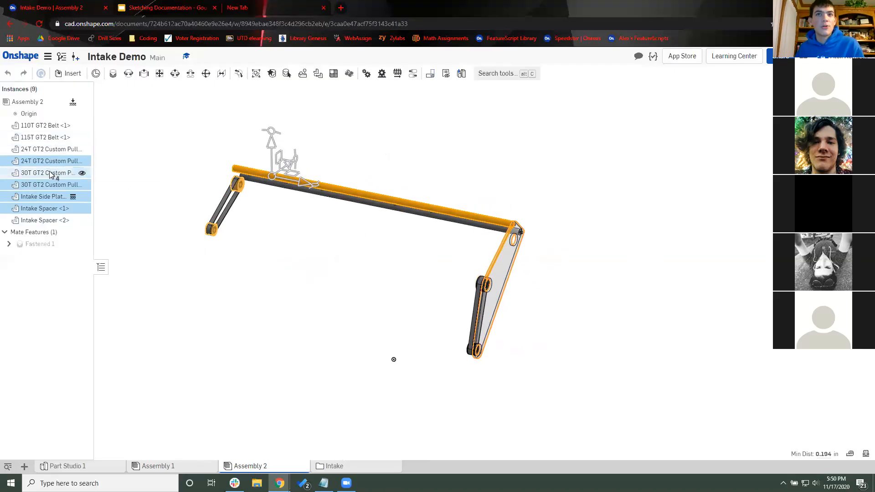
pyautogui.click(47, 145)
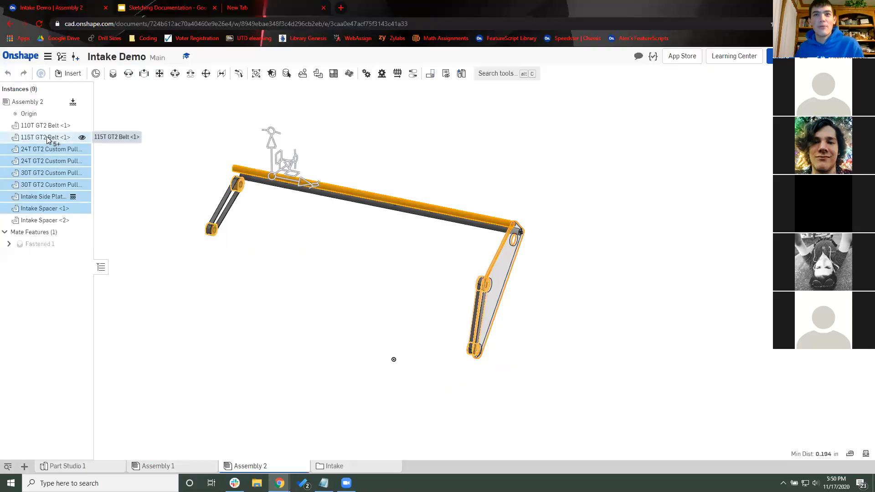
pyautogui.click(48, 130)
pyautogui.click(42, 141)
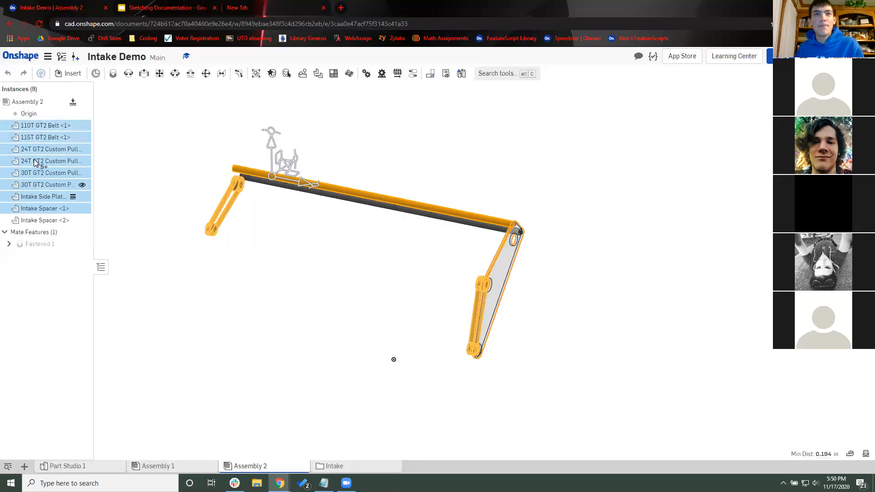
pyautogui.rightClick(36, 161)
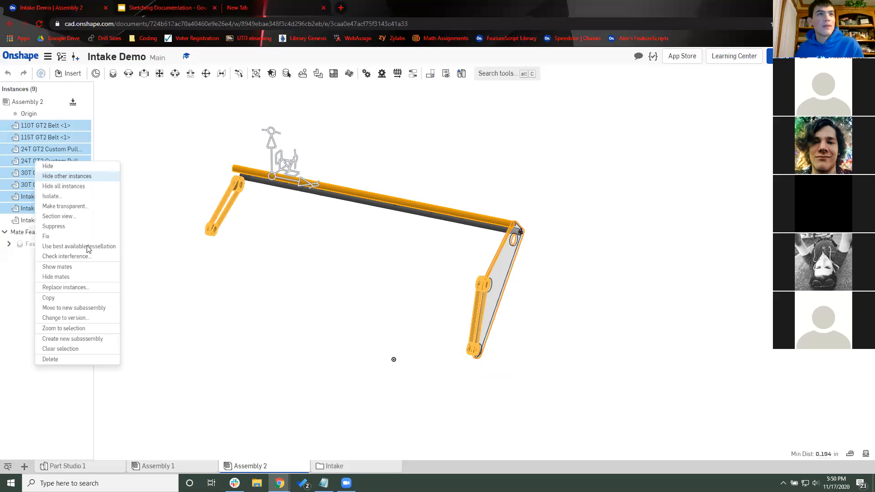
pyautogui.click(256, 74)
pyautogui.click(174, 89)
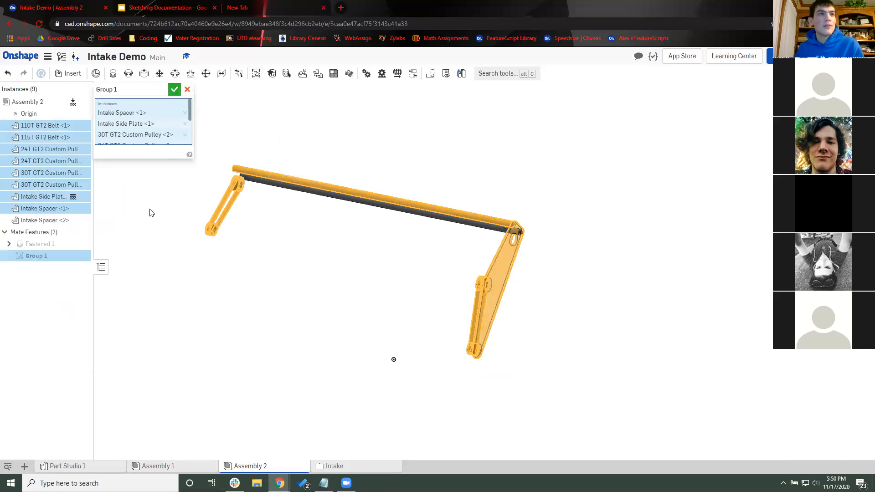
pyautogui.moveTo(52, 257); pyautogui.dragTo(53, 243)
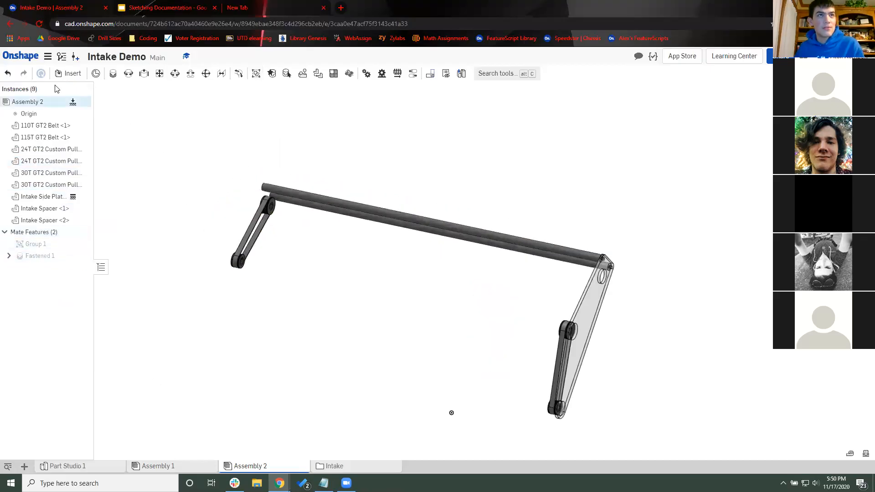
# Step: Insert another Intake Side Plate from Part Studio 1 into Assembly 2, near the free ends of the spacers
pyautogui.click(67, 74)
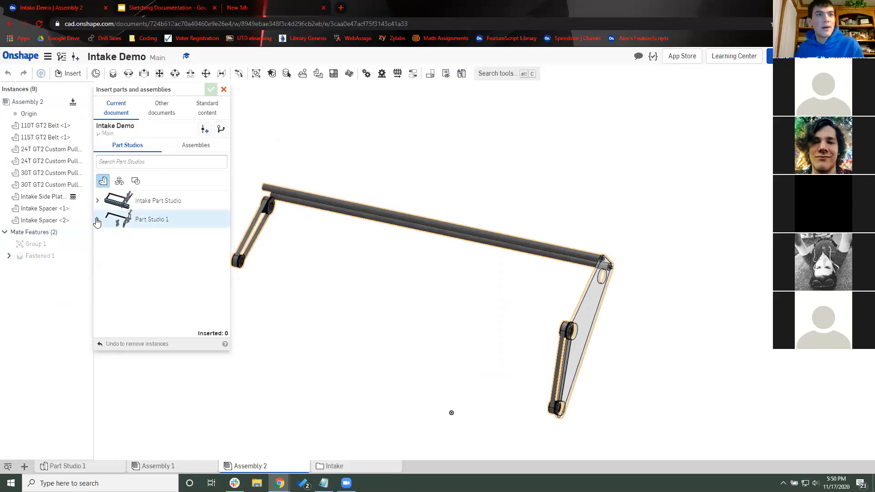
pyautogui.click(97, 221)
pyautogui.scroll(-5, 126, 283)
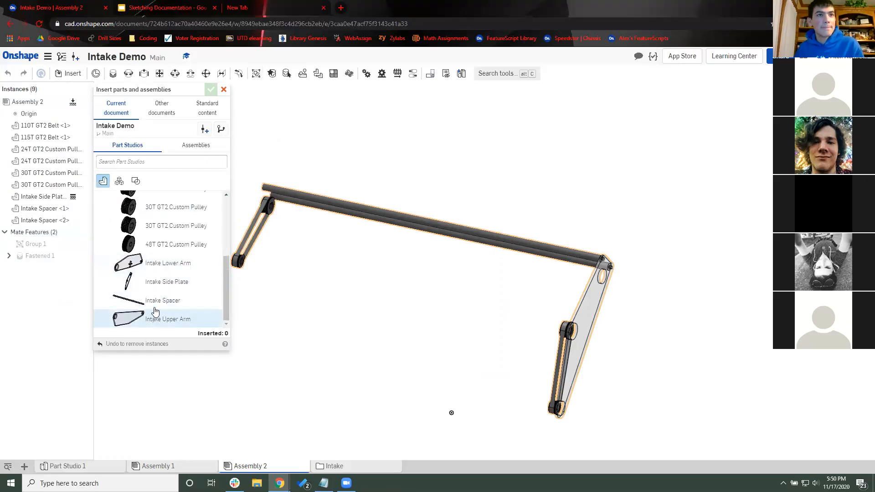
pyautogui.scroll(5, 167, 255)
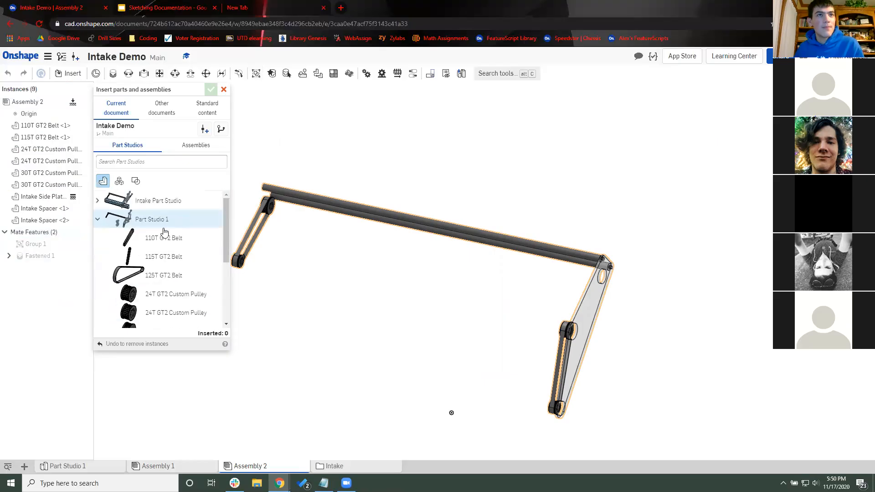
pyautogui.scroll(-3, 168, 260)
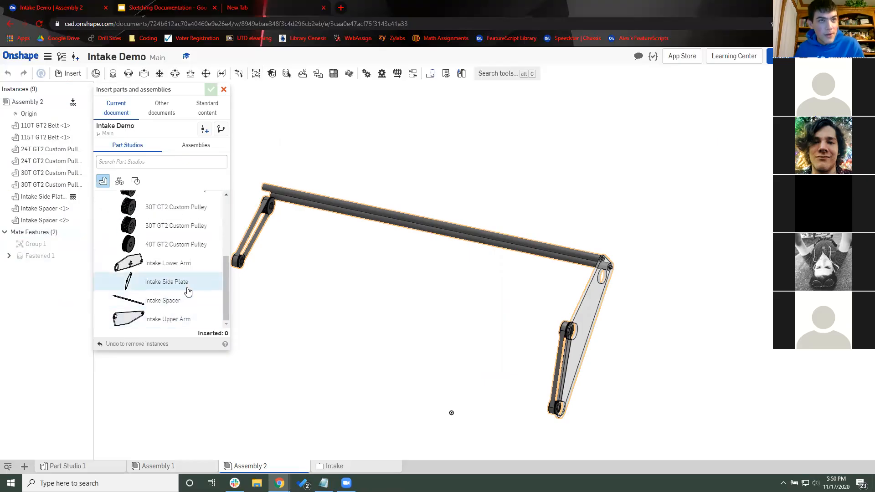
pyautogui.click(189, 282)
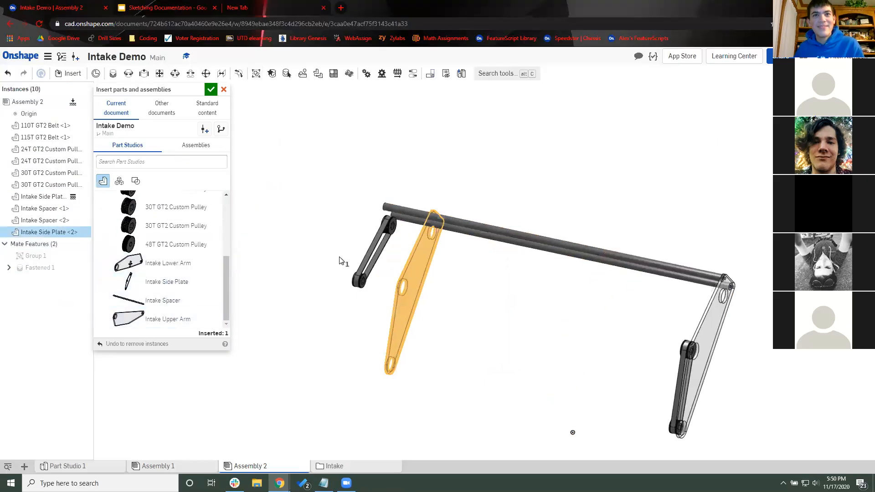
pyautogui.click(303, 212)
pyautogui.click(211, 90)
# Step: Fasten the upper corner hole of the newly inserted Intake Side Plate to the free end of the upper spacer
pyautogui.click(112, 74)
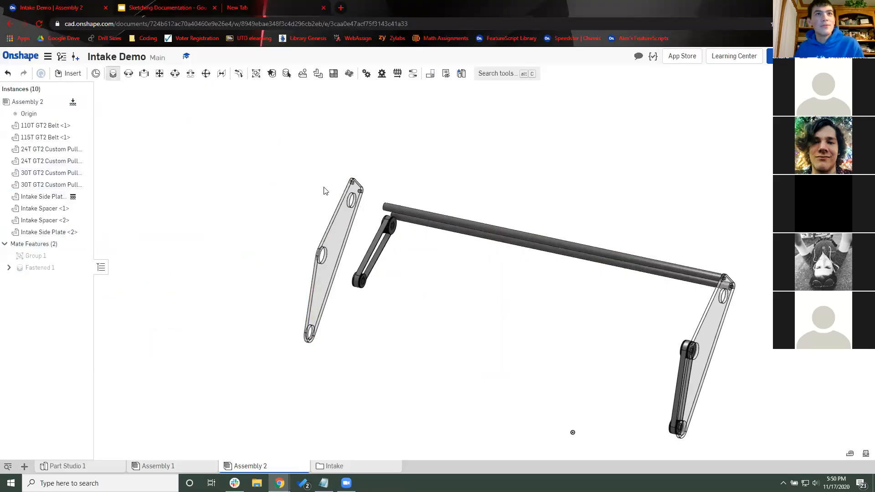
pyautogui.press('f')
pyautogui.scroll(5, 352, 185)
pyautogui.click(332, 145)
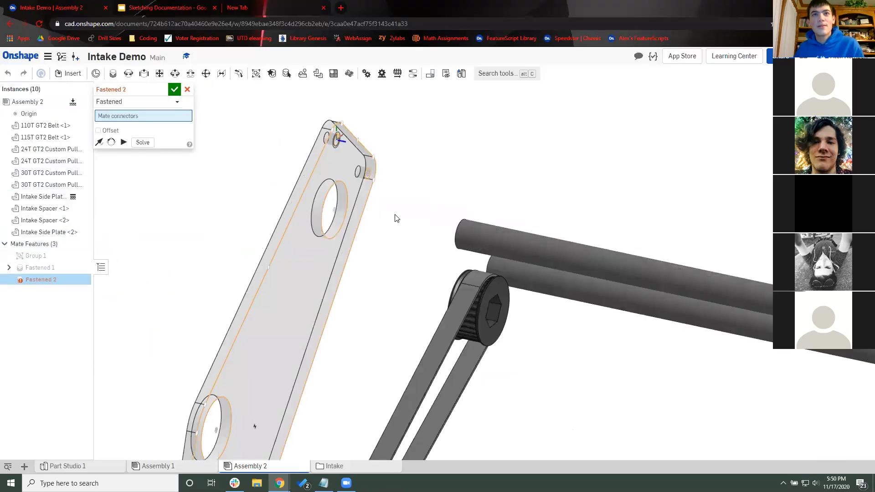
pyautogui.scroll(-3, 398, 218)
pyautogui.moveTo(419, 227); pyautogui.dragTo(472, 239, button='right')
pyautogui.scroll(3, 446, 231)
pyautogui.scroll(5, 421, 213)
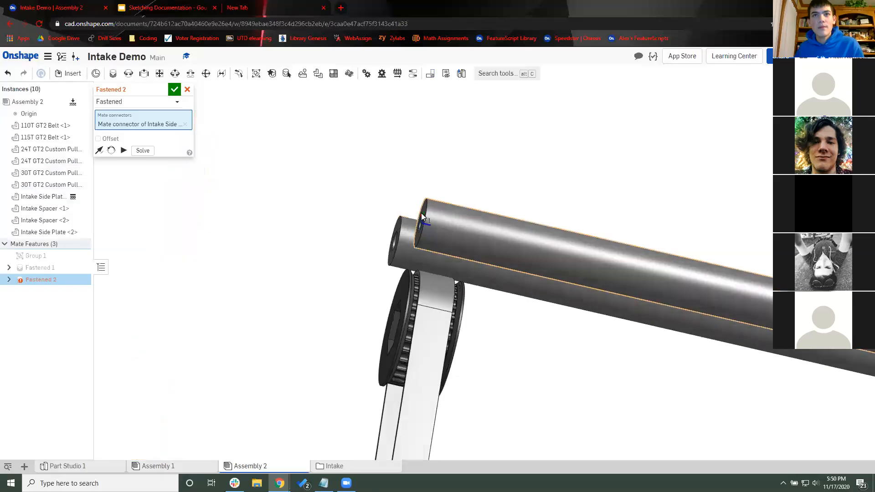
pyautogui.click(408, 213)
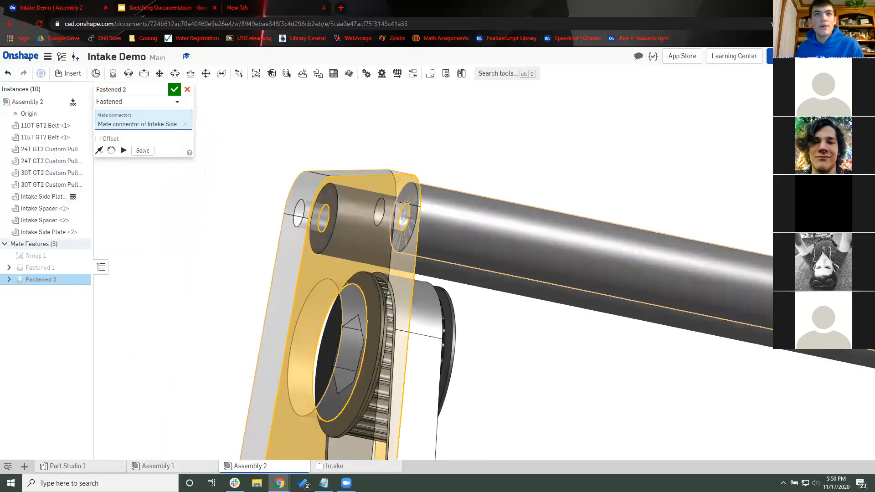
pyautogui.press('Return')
pyautogui.scroll(-8, 254, 277)
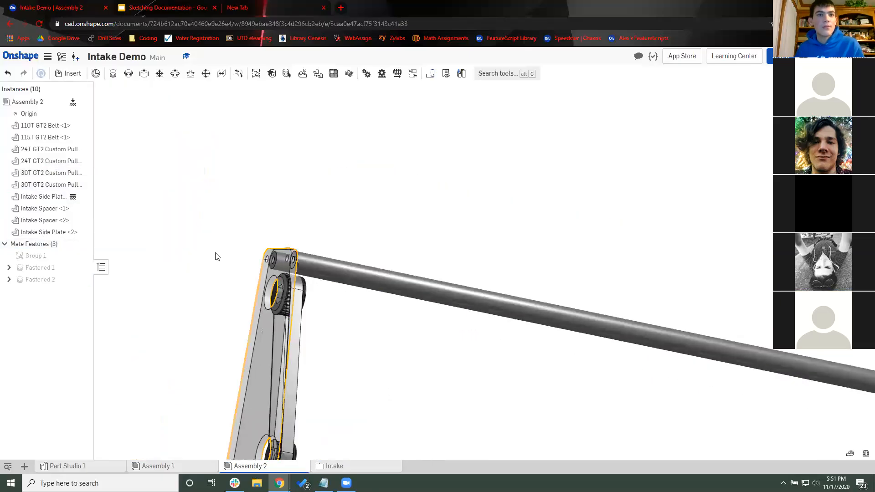
pyautogui.moveTo(205, 427); pyautogui.dragTo(178, 461, button='right')
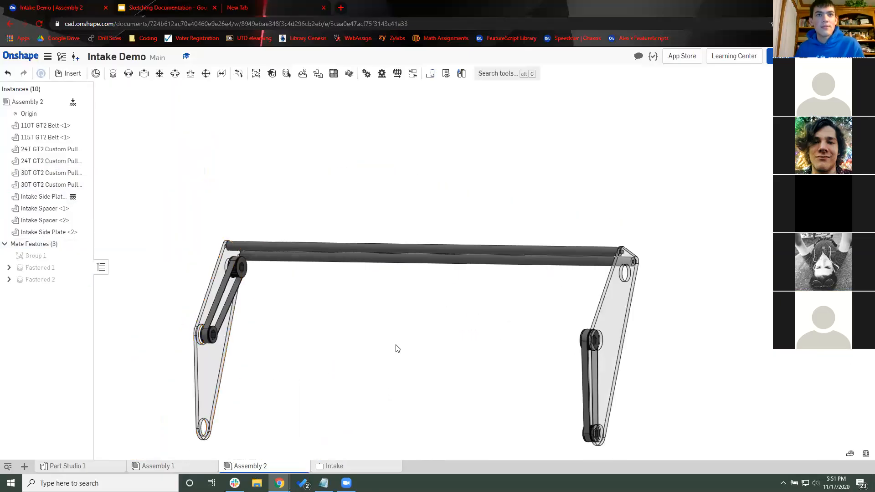
# Step: Return to Assembly 1 with nothing selected
pyautogui.click(169, 466)
pyautogui.moveTo(288, 314); pyautogui.dragTo(267, 318, button='right')
pyautogui.click(267, 318)
pyautogui.click(190, 289)
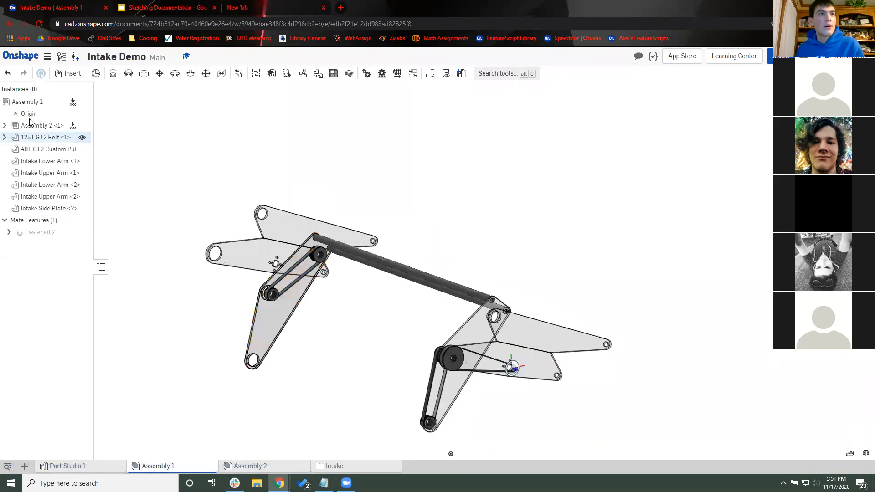
pyautogui.click(4, 126)
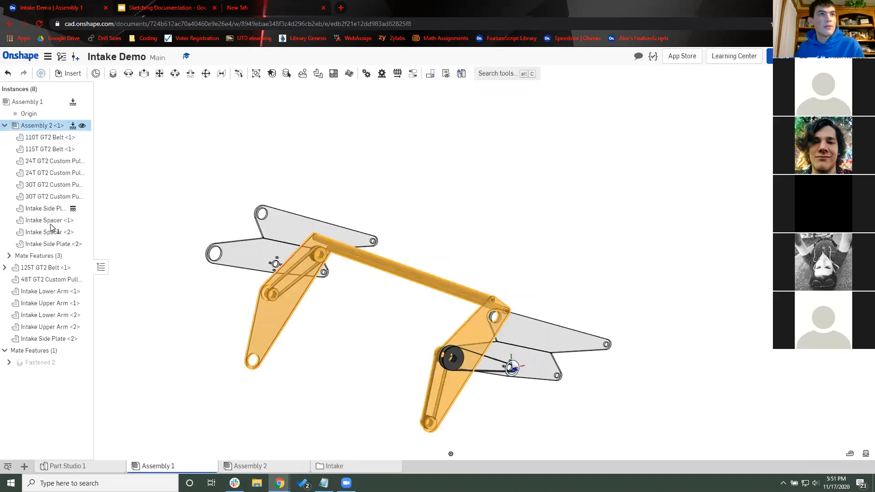
pyautogui.rightClick(63, 209)
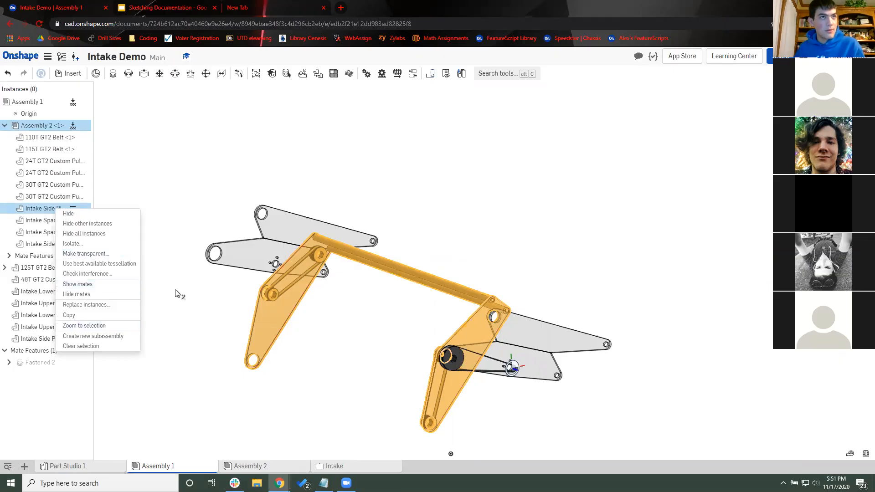
pyautogui.click(3, 133)
pyautogui.click(4, 126)
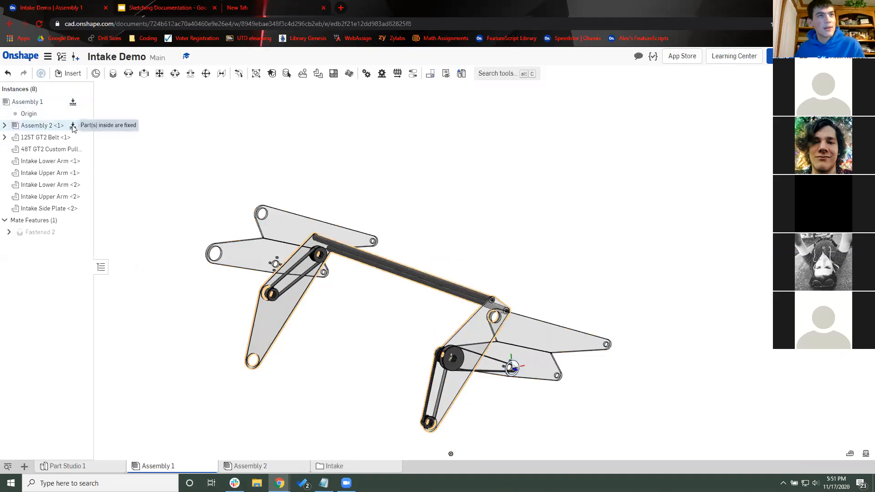
# Step: Unfix the first Intake Side Plate inside the Assembly 2 subassembly
pyautogui.click(5, 125)
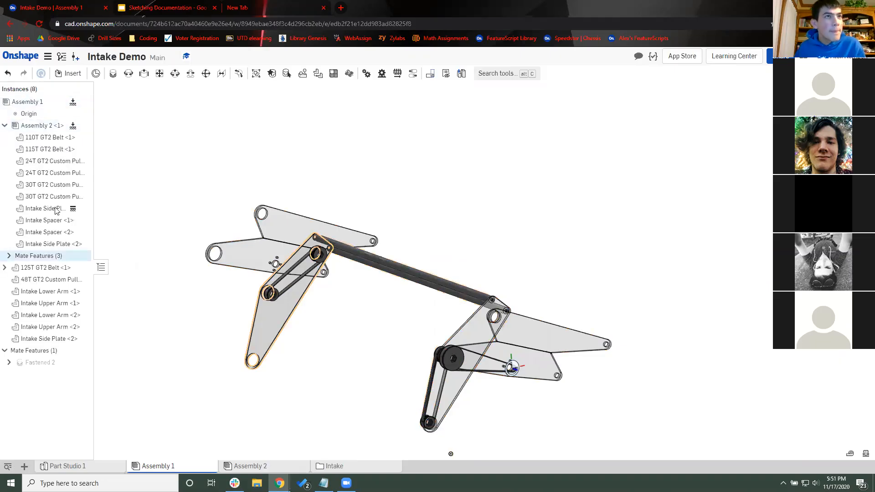
pyautogui.rightClick(55, 208)
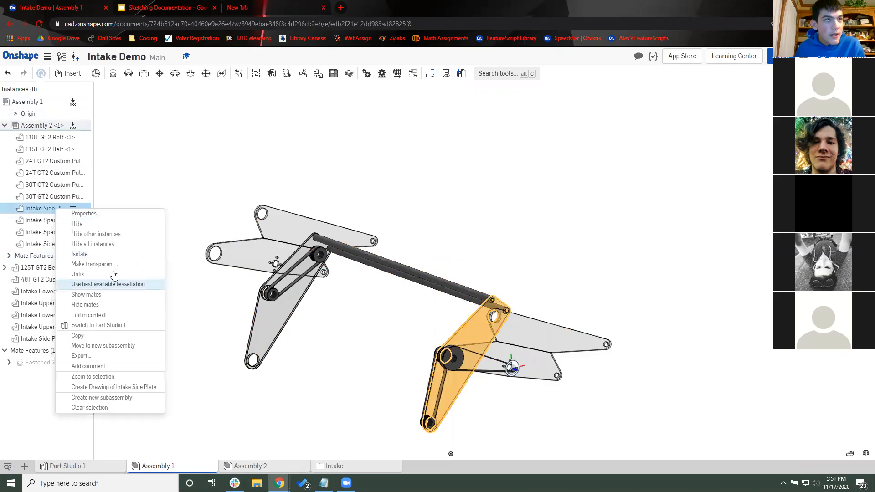
pyautogui.click(169, 241)
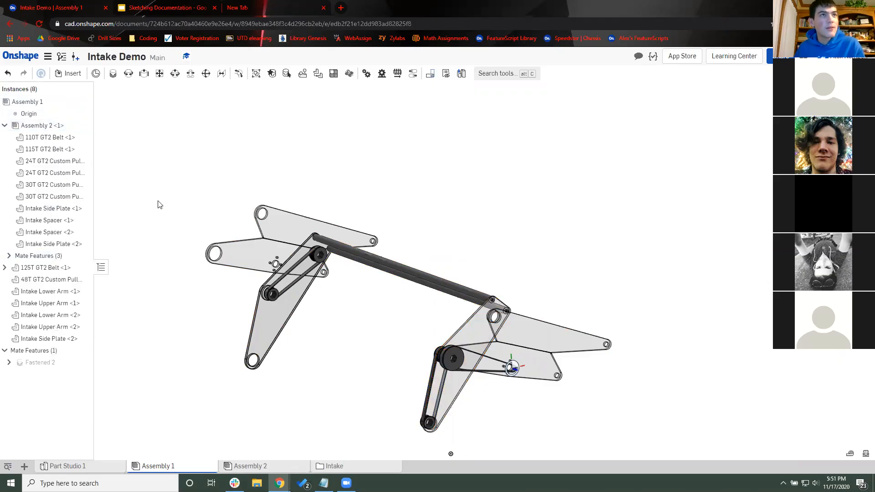
pyautogui.click(4, 125)
pyautogui.scroll(-2, 335, 313)
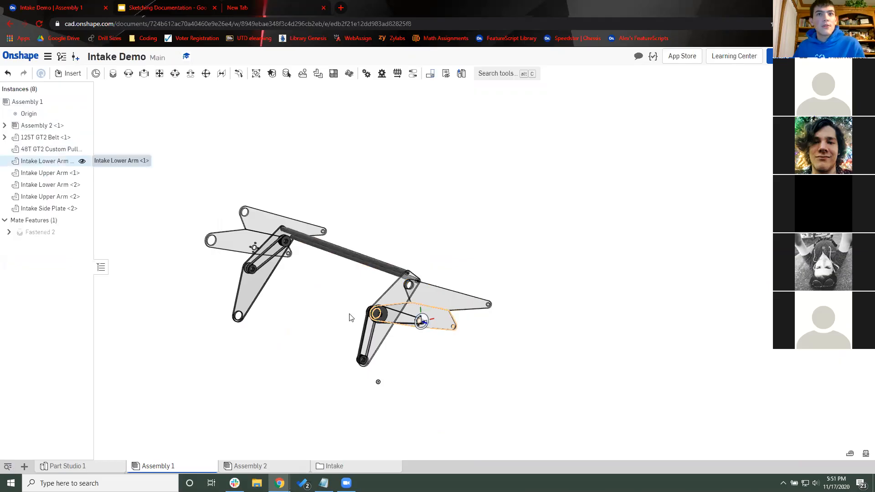
pyautogui.scroll(3, 440, 339)
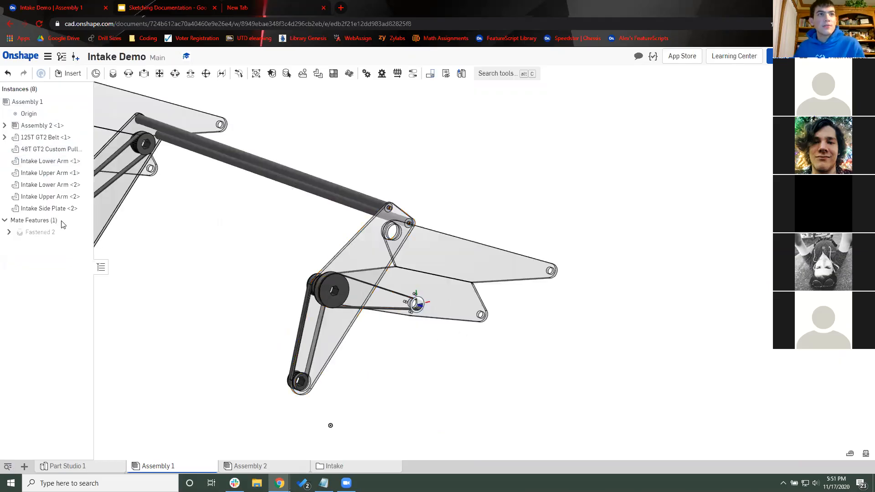
pyautogui.scroll(-5, 193, 235)
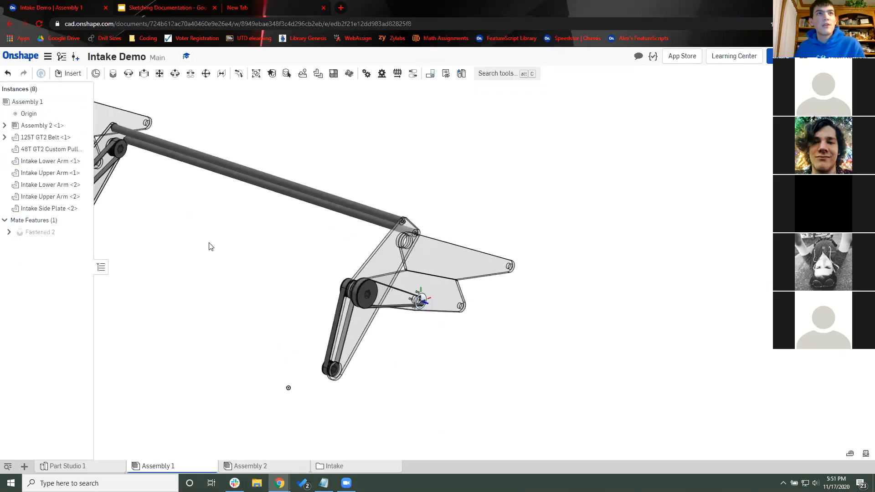
pyautogui.scroll(4, 395, 302)
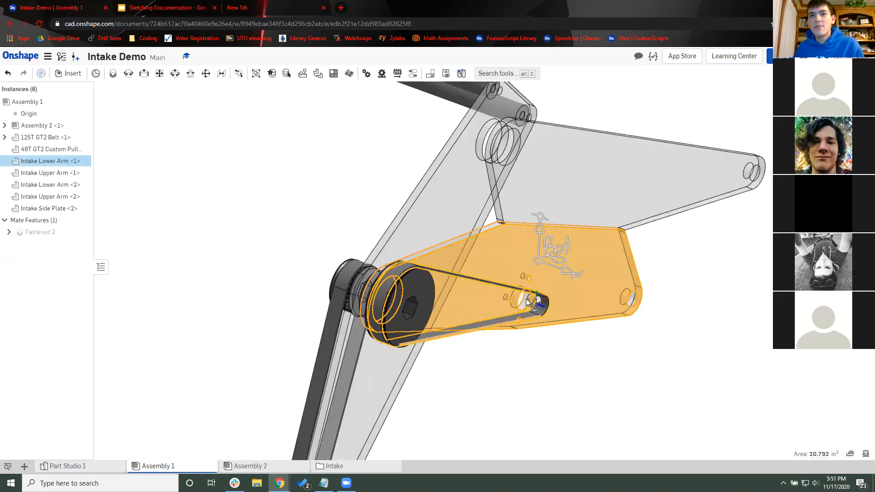
pyautogui.click(470, 367)
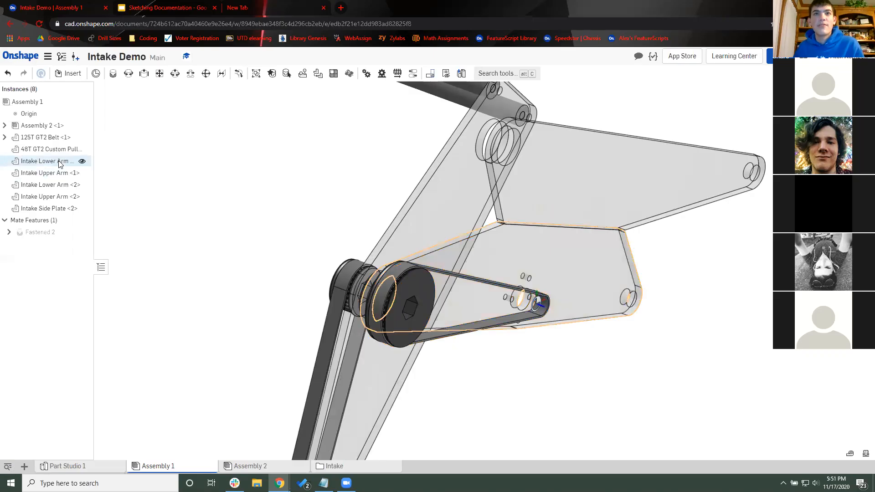
# Step: Group Intake Lower Arm <1>, the 48T GT2 Custom Pulley and the 125T GT2 Belt as "Belt Run Group"
pyautogui.click(55, 161)
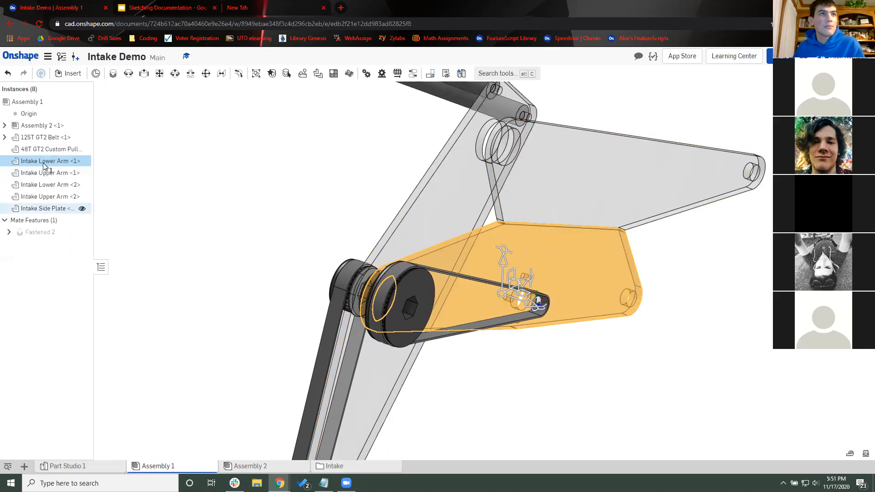
pyautogui.keyDown('ctrl'); pyautogui.click(48, 149); pyautogui.keyUp('ctrl')
pyautogui.keyDown('ctrl'); pyautogui.click(45, 137); pyautogui.keyUp('ctrl')
pyautogui.click(256, 74)
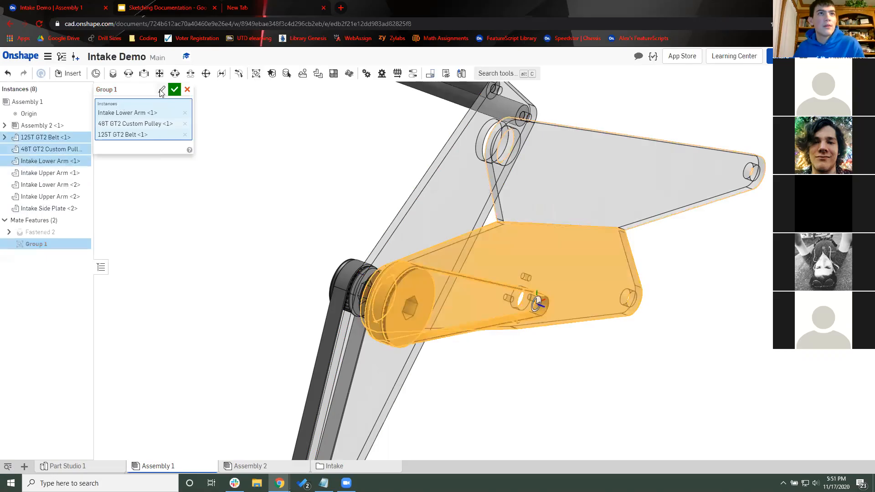
pyautogui.click(160, 90)
pyautogui.write('Belt ')
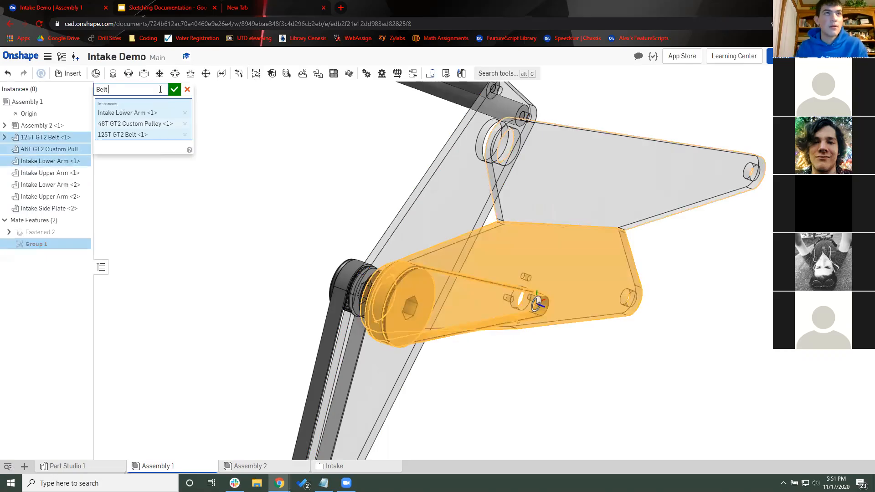
pyautogui.write('Run Group')
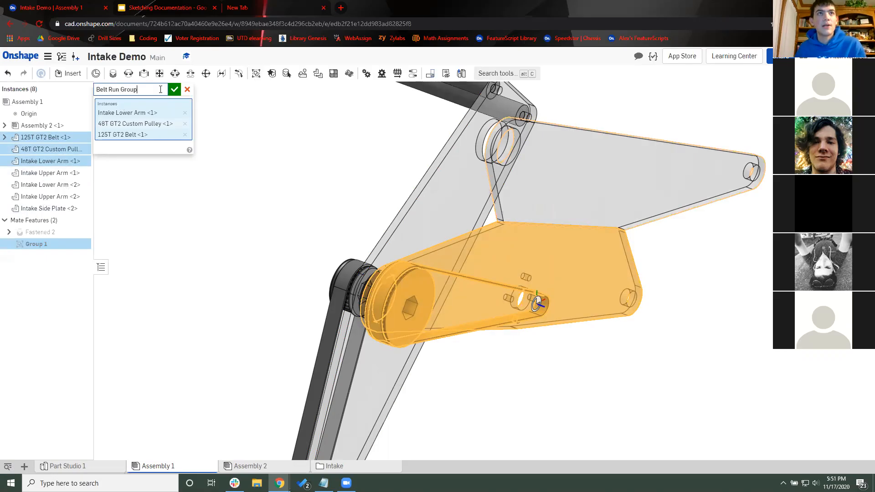
pyautogui.press('Return')
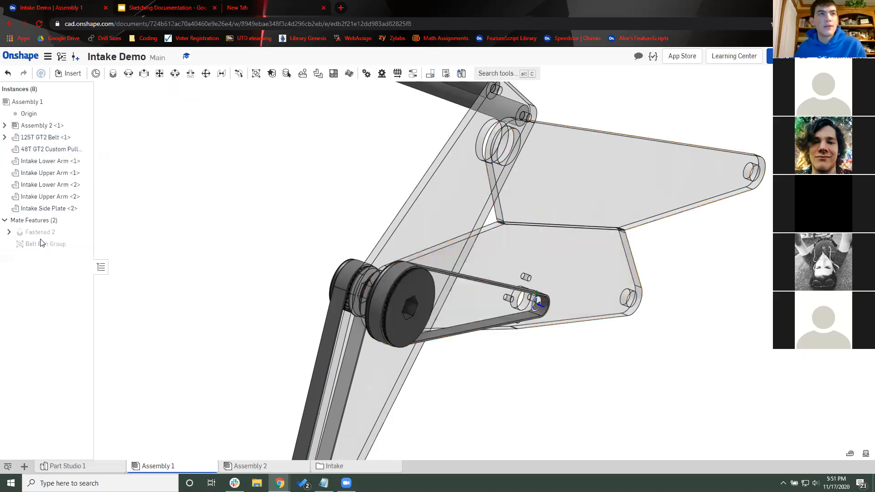
# Step: Place Belt Run Group above Fastened 2 in the mate list, and delete Fastened 2 and Intake Side Plate <2> from Assembly 1
pyautogui.moveTo(42, 243); pyautogui.dragTo(41, 228)
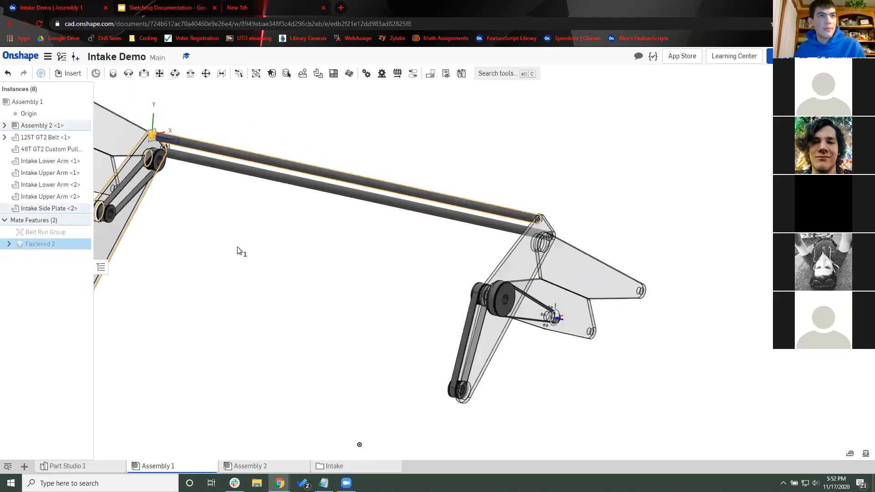
pyautogui.moveTo(195, 240); pyautogui.dragTo(196, 219, button='right')
pyautogui.click(50, 245)
pyautogui.press('Delete')
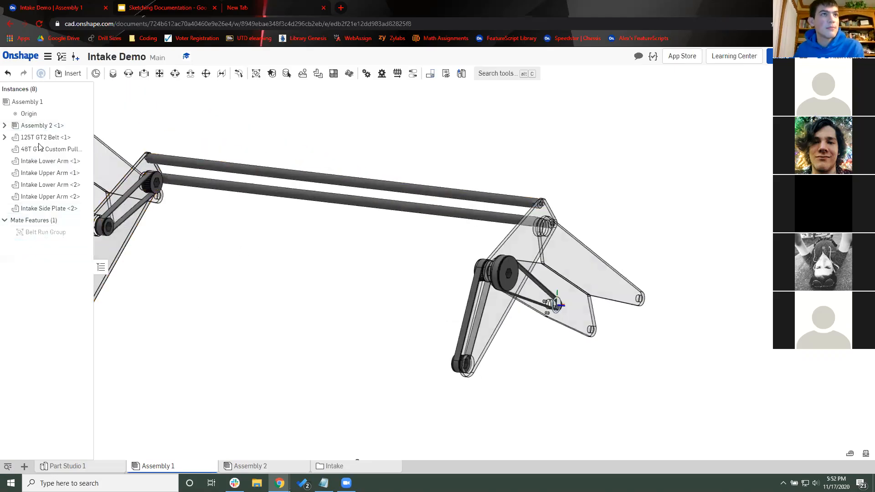
pyautogui.click(42, 208)
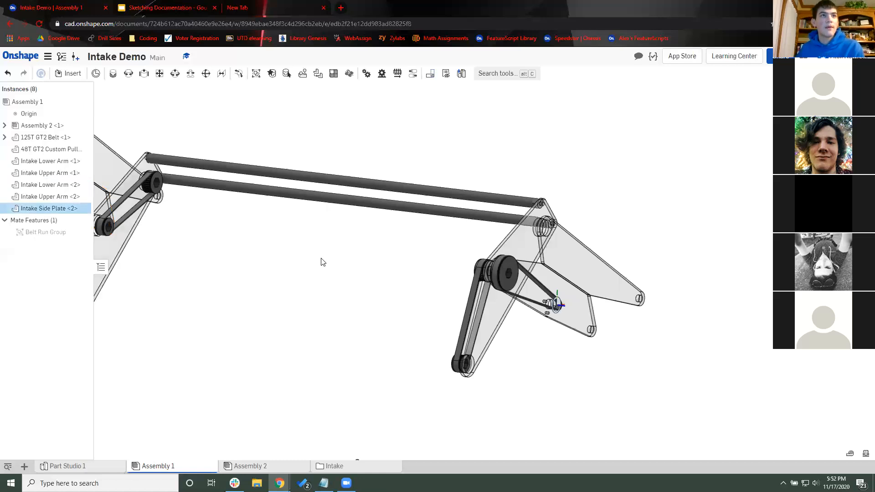
pyautogui.press('Delete')
pyautogui.moveTo(355, 285); pyautogui.dragTo(335, 300, button='middle')
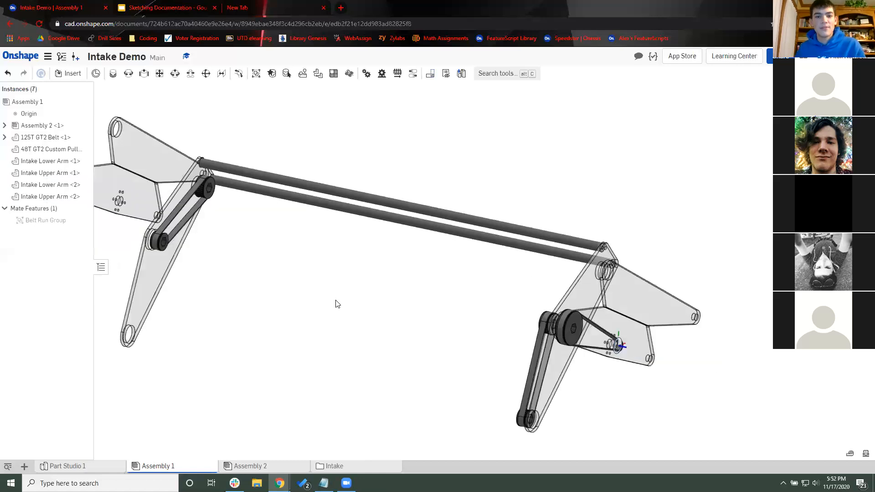
pyautogui.moveTo(341, 251); pyautogui.dragTo(247, 256, button='right')
pyautogui.moveTo(325, 278); pyautogui.dragTo(287, 450, button='right')
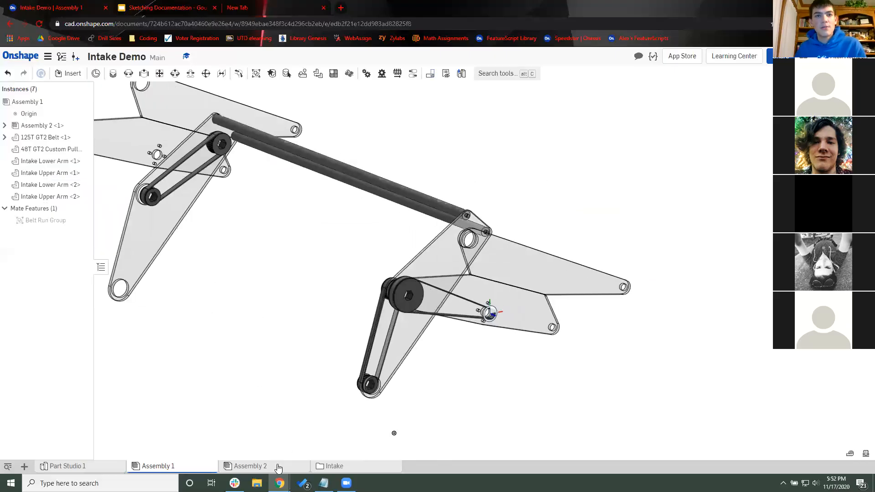
# Step: Switch to Part Studio 1 and roll the feature history back to just after Sketch 4
pyautogui.click(273, 464)
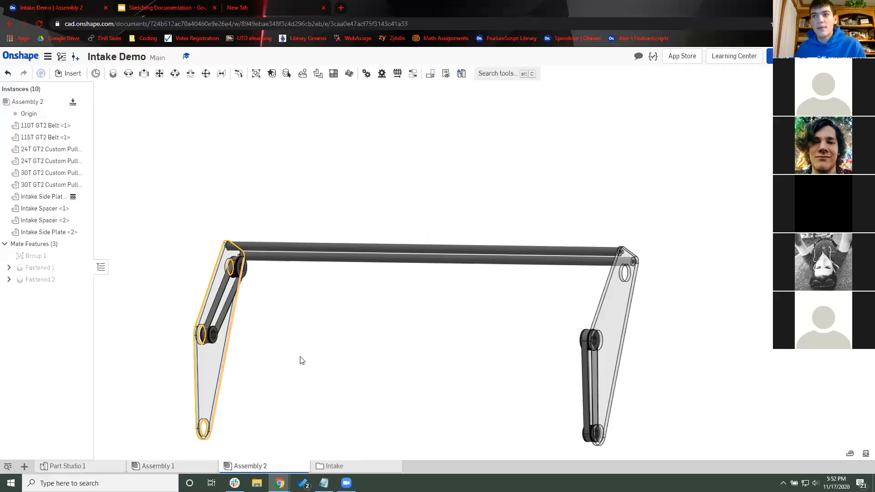
pyautogui.moveTo(335, 362)
pyautogui.mouseDown(button='right')
pyautogui.moveTo(320, 347)
pyautogui.moveTo(268, 345)
pyautogui.mouseUp(button='right')
pyautogui.click(86, 465)
pyautogui.scroll(3, 212, 313)
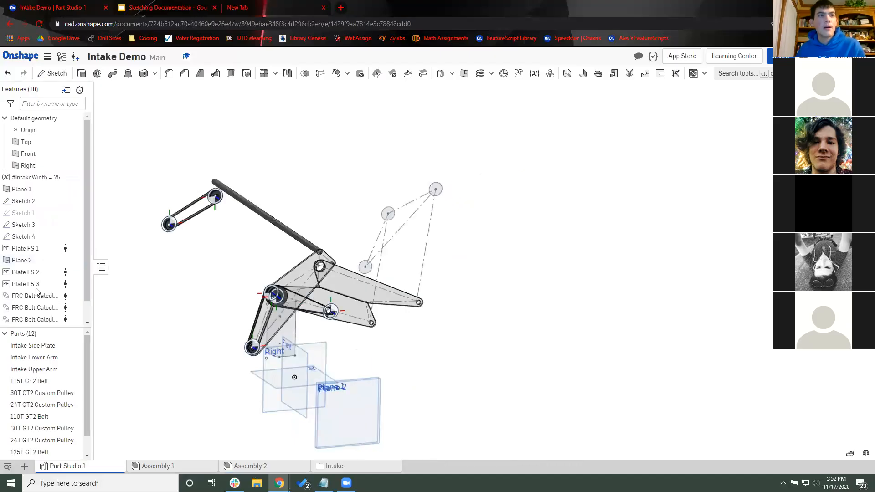
pyautogui.scroll(-1, 37, 319)
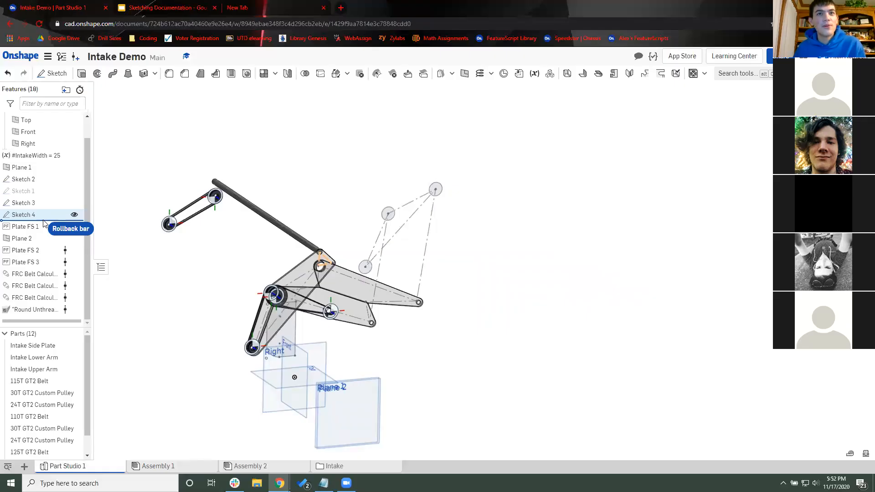
pyautogui.moveTo(207, 246); pyautogui.dragTo(213, 255)
pyautogui.scroll(3, 222, 270)
pyautogui.moveTo(222, 270)
pyautogui.mouseDown(button='middle')
pyautogui.moveTo(172, 284)
pyautogui.moveTo(169, 253)
pyautogui.mouseUp(button='middle')
pyautogui.scroll(-1, 169, 241)
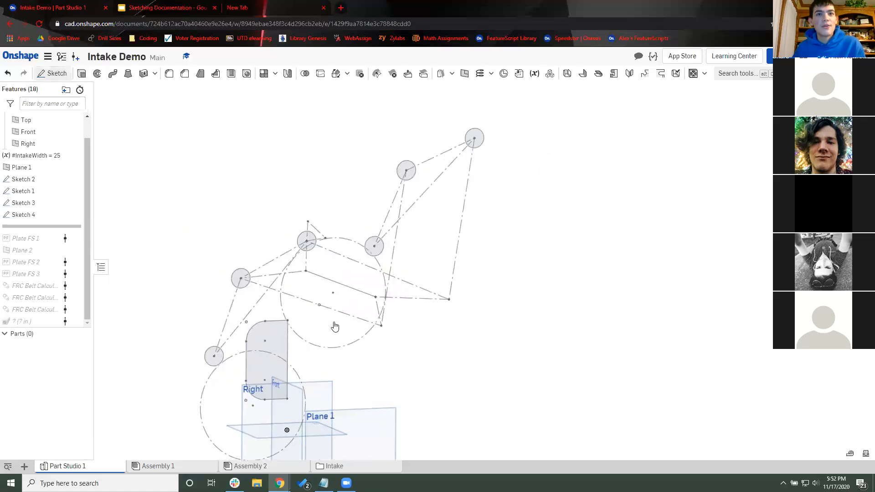
# Step: Start a new sketch on Plane 1
pyautogui.scroll(-2, 336, 328)
pyautogui.moveTo(369, 390); pyautogui.dragTo(358, 330, button='middle')
pyautogui.hotkey('shift', 's')
pyautogui.click(358, 329)
pyautogui.scroll(3, 387, 283)
pyautogui.moveTo(387, 283); pyautogui.dragTo(390, 318, button='middle')
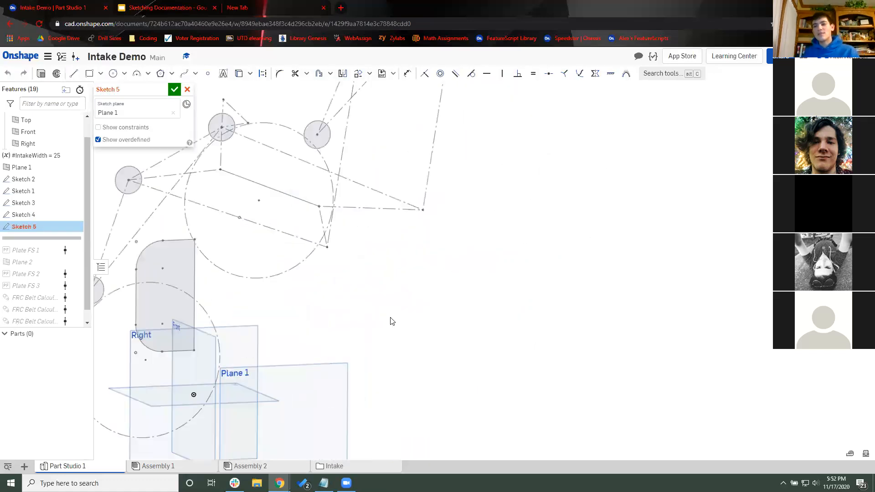
pyautogui.scroll(3, 390, 306)
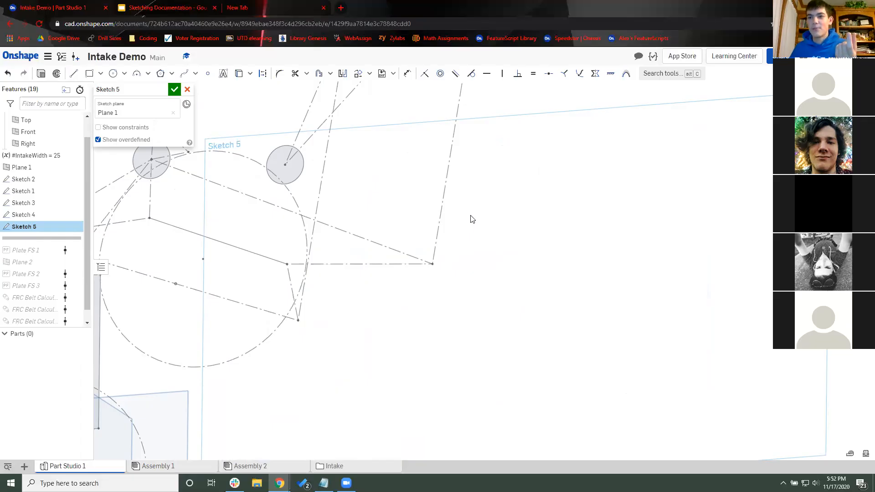
pyautogui.moveTo(476, 213)
pyautogui.mouseDown(button='middle')
pyautogui.moveTo(500, 245)
pyautogui.moveTo(450, 272)
pyautogui.mouseUp(button='middle')
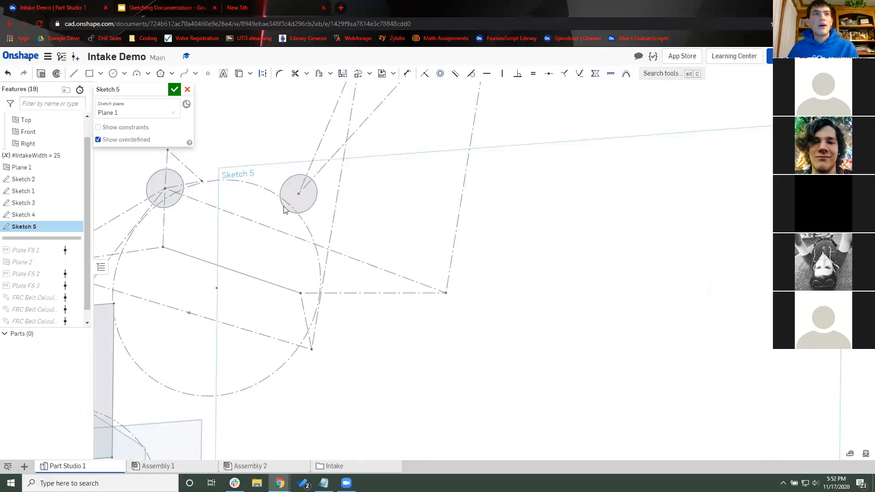
pyautogui.scroll(2, 283, 209)
# Step: Sketch a construction-line triangle from the upper arm's free end point, with its horizontal side about 3.65 and its longer slanted side about 2.9
pyautogui.click(74, 73)
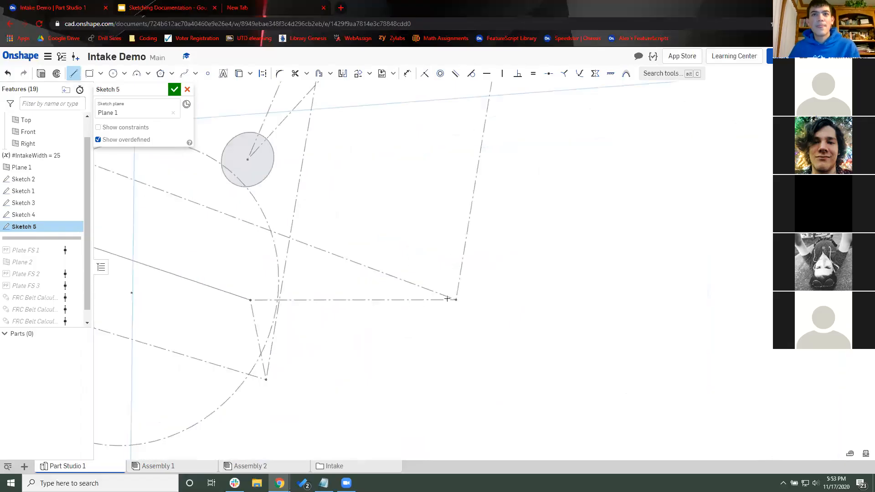
pyautogui.moveTo(456, 300)
pyautogui.mouseDown()
pyautogui.moveTo(393, 192)
pyautogui.moveTo(407, 211)
pyautogui.mouseUp()
pyautogui.click(409, 228)
pyautogui.click(561, 227)
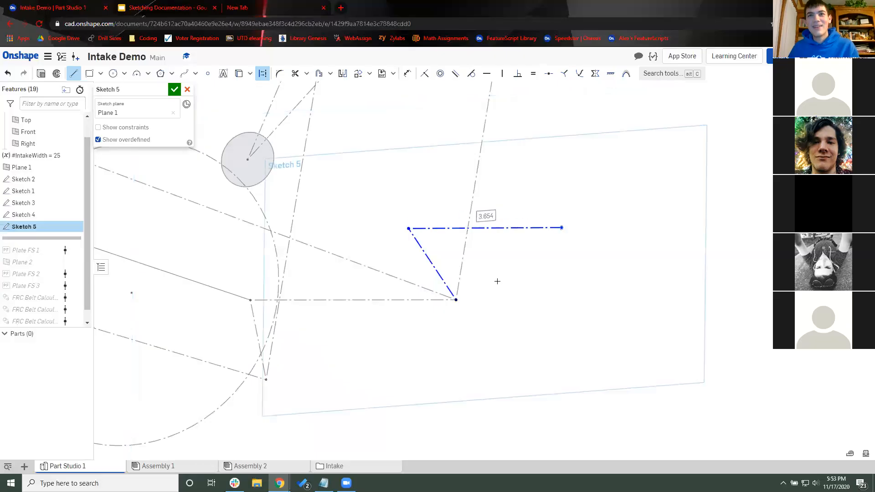
pyautogui.click(456, 300)
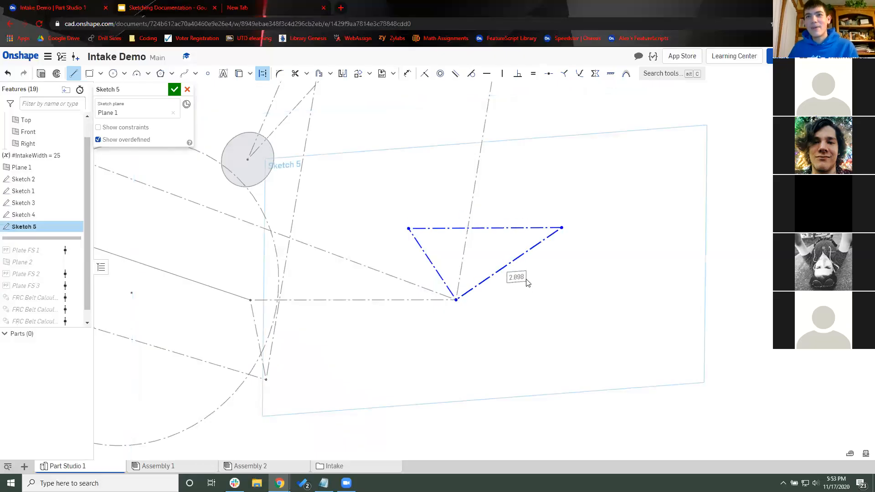
pyautogui.press('Escape')
# Step: Constrain the two triangle sides that meet at the arm's end point to equal length
pyautogui.press('d')
pyautogui.press('Escape')
pyautogui.press('e')
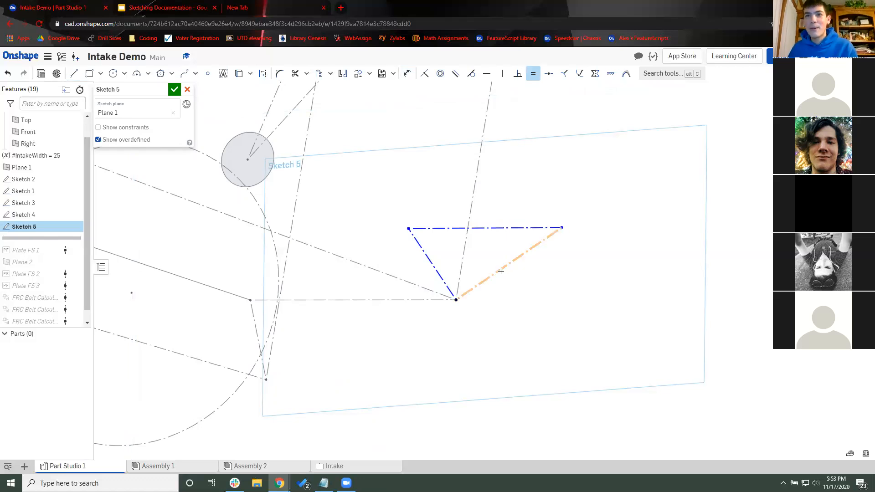
pyautogui.click(501, 273)
pyautogui.click(426, 260)
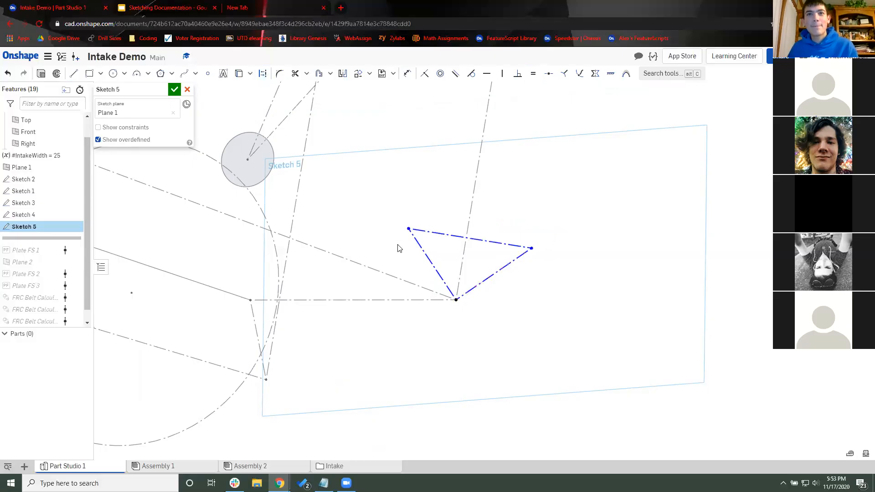
# Step: Lower the triangle's free corner nearest the intake circles, widening the angle between the two equal sides
pyautogui.moveTo(385, 230); pyautogui.dragTo(362, 232, button='middle')
pyautogui.press('d')
pyautogui.press('Escape')
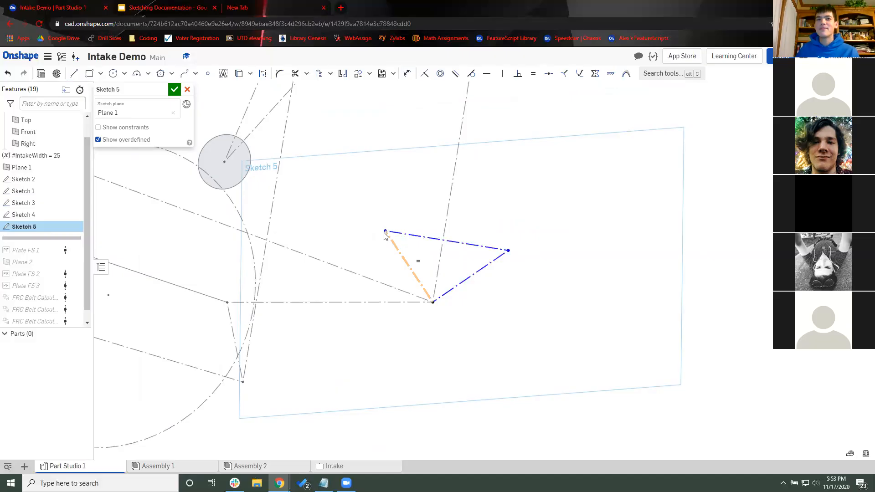
pyautogui.moveTo(385, 231); pyautogui.dragTo(363, 261)
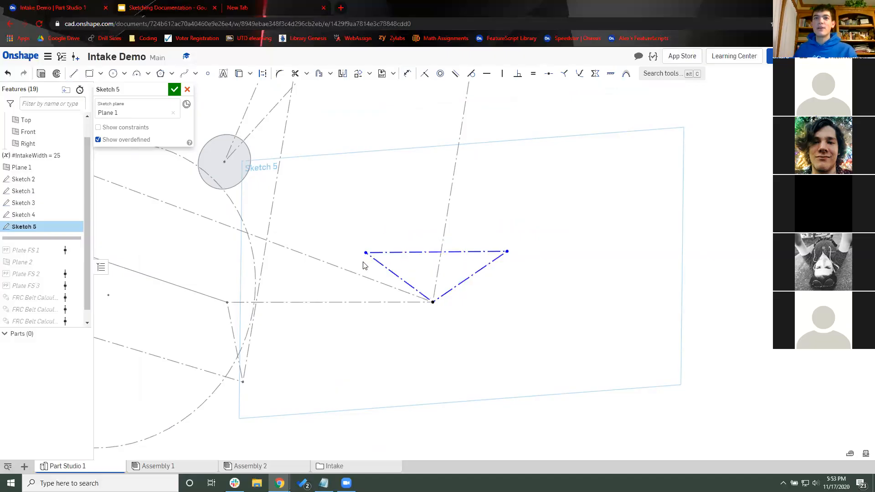
pyautogui.click(505, 254)
pyautogui.moveTo(551, 258); pyautogui.dragTo(560, 275, button='middle')
pyautogui.click(541, 237)
pyautogui.scroll(-1, 235, 270)
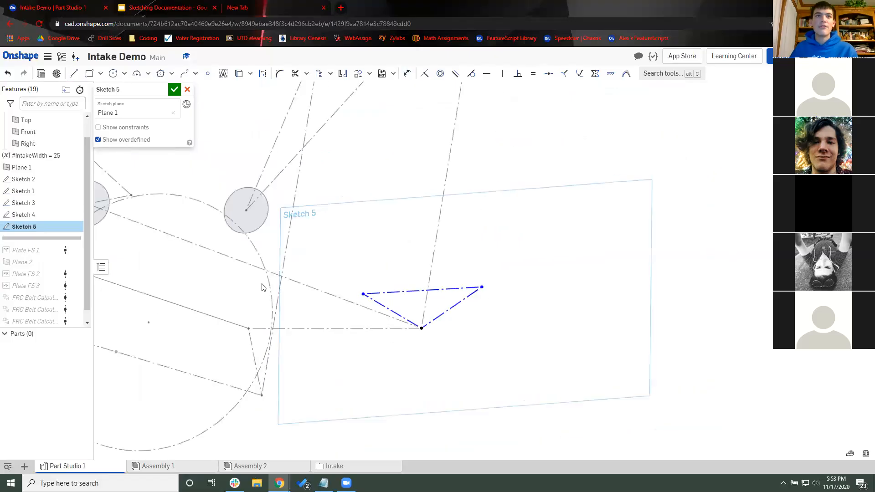
# Step: Swing the triangle's outer free corner upward about the arm's end point, narrowing the angle between the equal sides
pyautogui.moveTo(161, 291); pyautogui.dragTo(201, 318, button='middle')
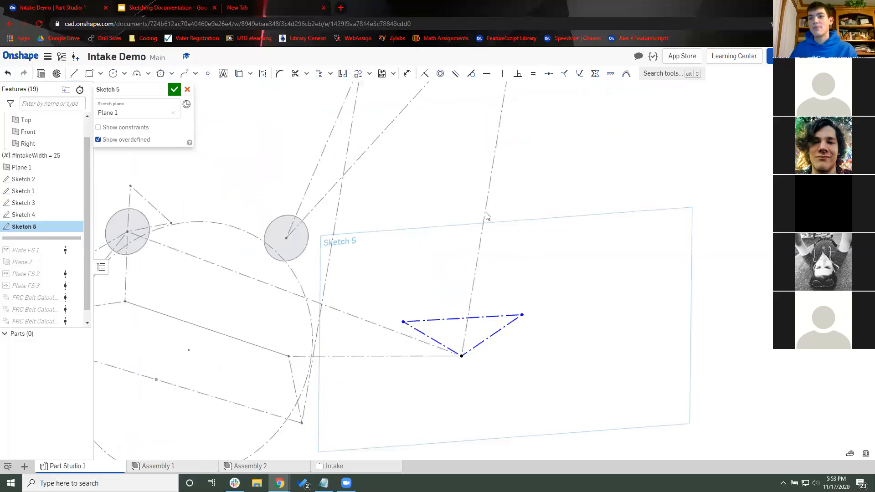
pyautogui.scroll(-2, 484, 254)
pyautogui.scroll(2, 521, 325)
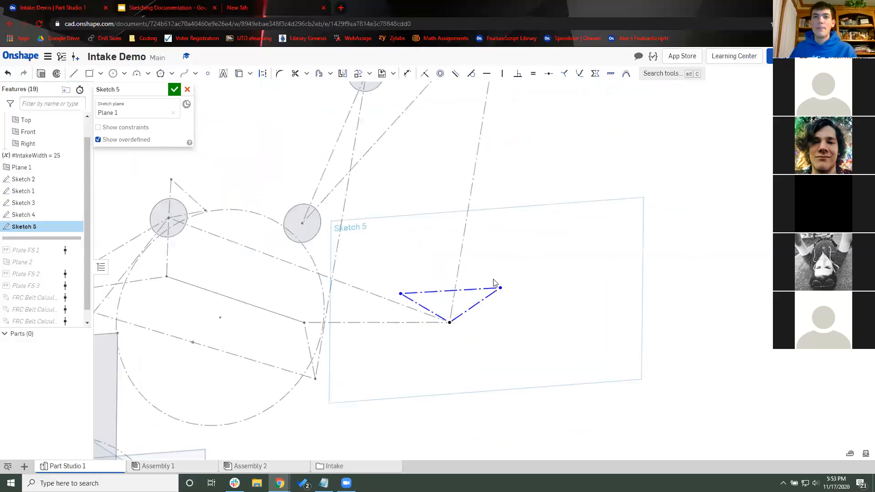
pyautogui.scroll(2, 494, 280)
pyautogui.moveTo(480, 267); pyautogui.dragTo(466, 263)
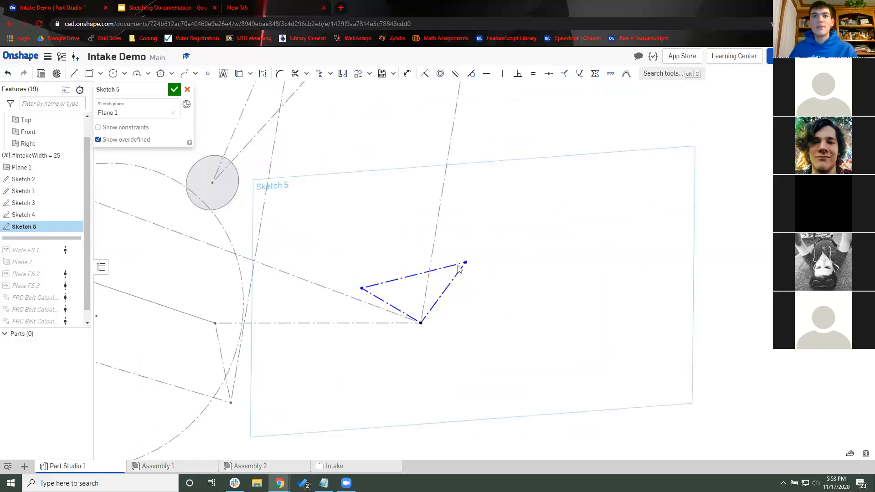
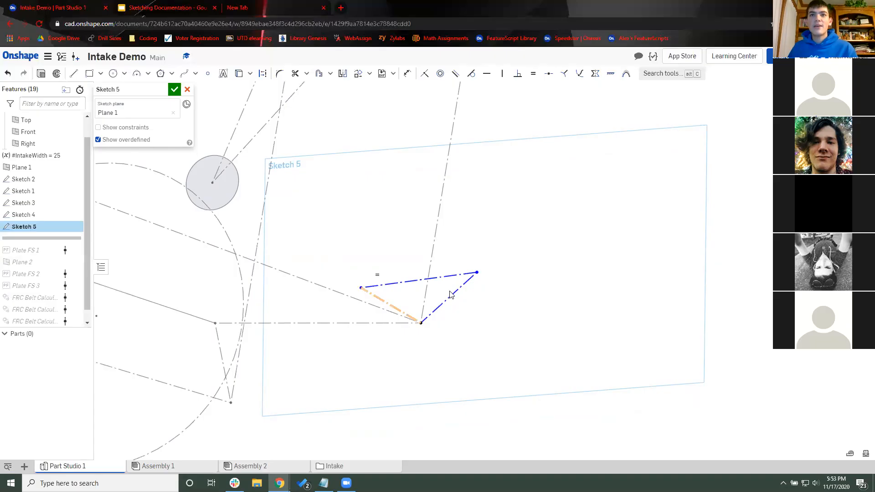
# Step: Dimension the triangle side opposite the arm's end point to a length of 4
pyautogui.press('d')
pyautogui.click(416, 280)
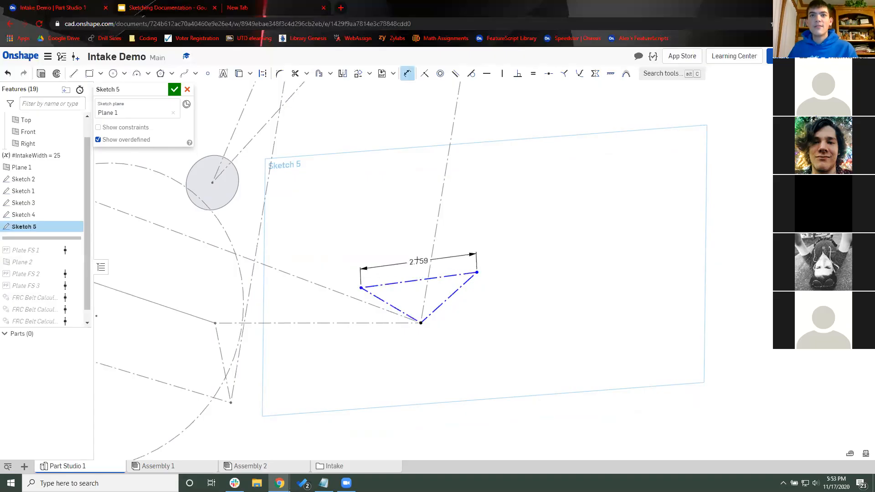
pyautogui.click(415, 254)
pyautogui.write('4')
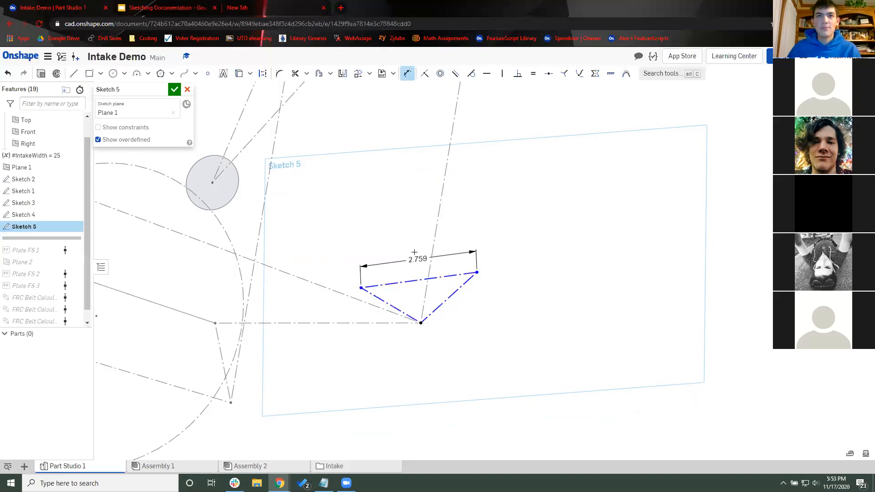
pyautogui.press('Return')
# Step: Swing the triangle's outer corner upward and make its inner corner coincident with the slanted construction line running to the intake circles
pyautogui.scroll(-1, 498, 268)
pyautogui.moveTo(503, 271); pyautogui.dragTo(473, 228)
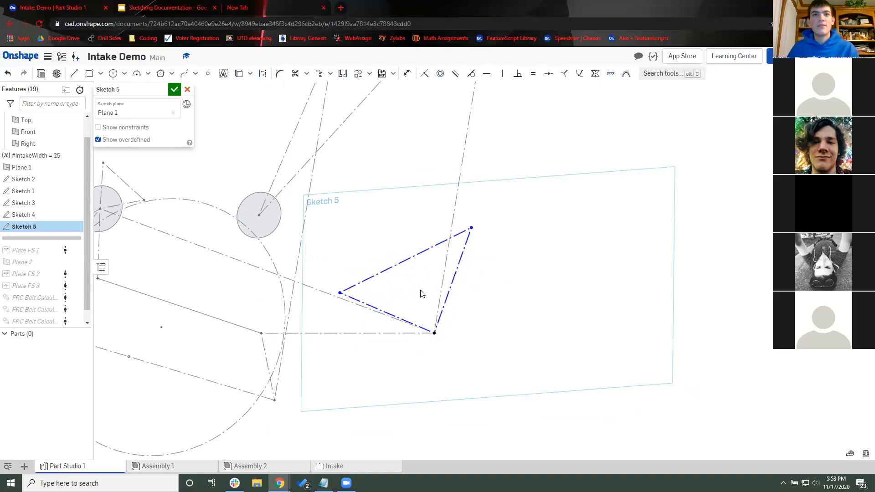
pyautogui.press('d')
pyautogui.click(441, 285)
pyautogui.click(401, 148)
pyautogui.press('i')
pyautogui.press('i')
pyautogui.click(332, 297)
pyautogui.click(333, 297)
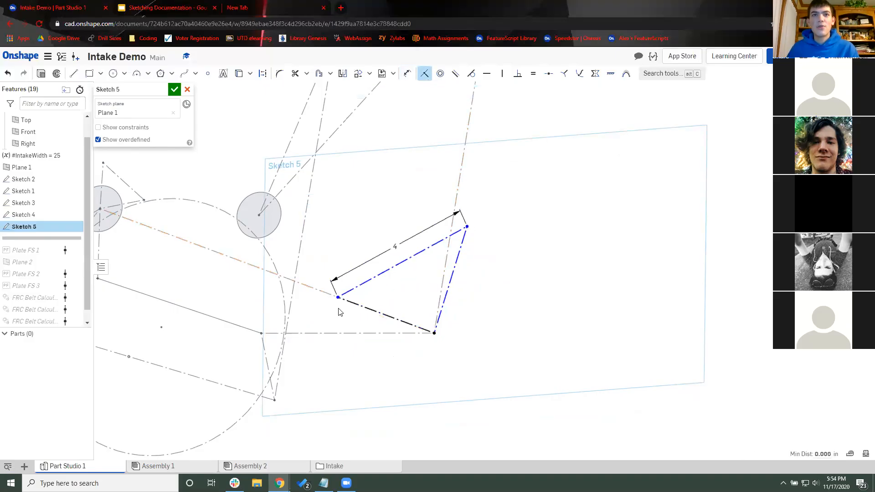
pyautogui.press('Escape')
# Step: Move the triangle's outer corner close to the steep arm line and make it coincident with that line
pyautogui.scroll(3, 413, 231)
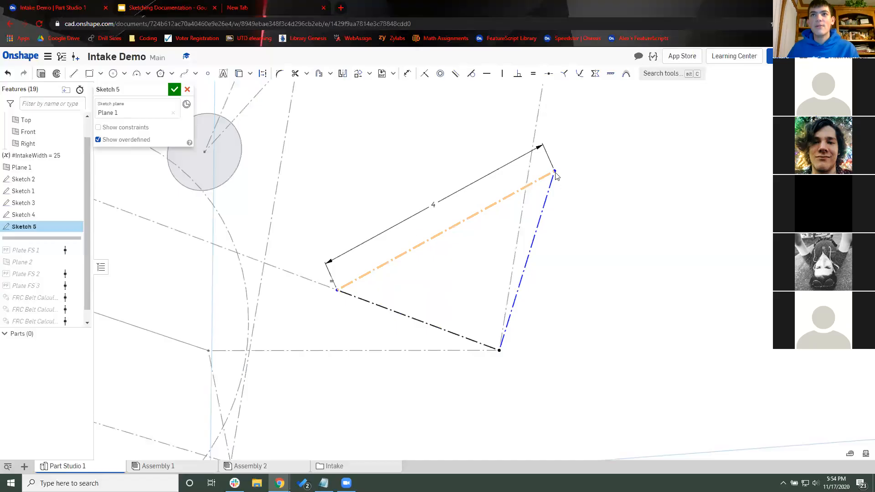
pyautogui.moveTo(543, 170)
pyautogui.mouseDown()
pyautogui.moveTo(532, 169)
pyautogui.moveTo(531, 147)
pyautogui.moveTo(519, 148)
pyautogui.mouseUp()
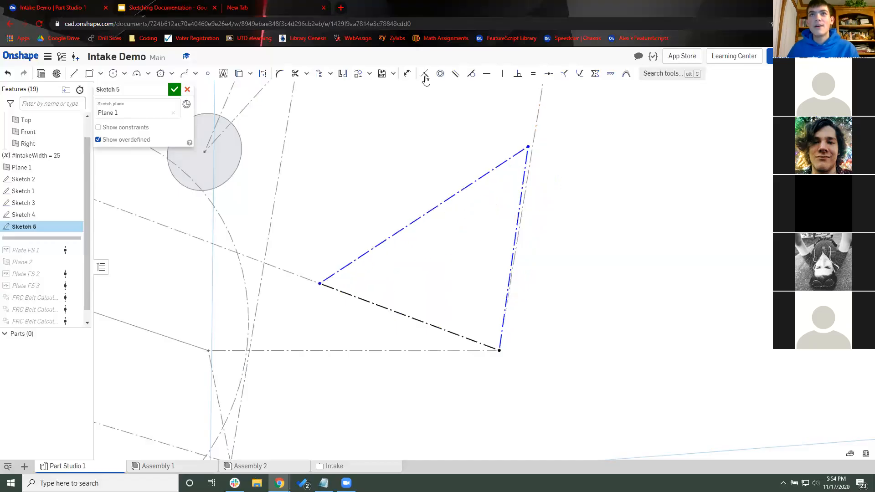
pyautogui.click(424, 74)
pyautogui.click(523, 141)
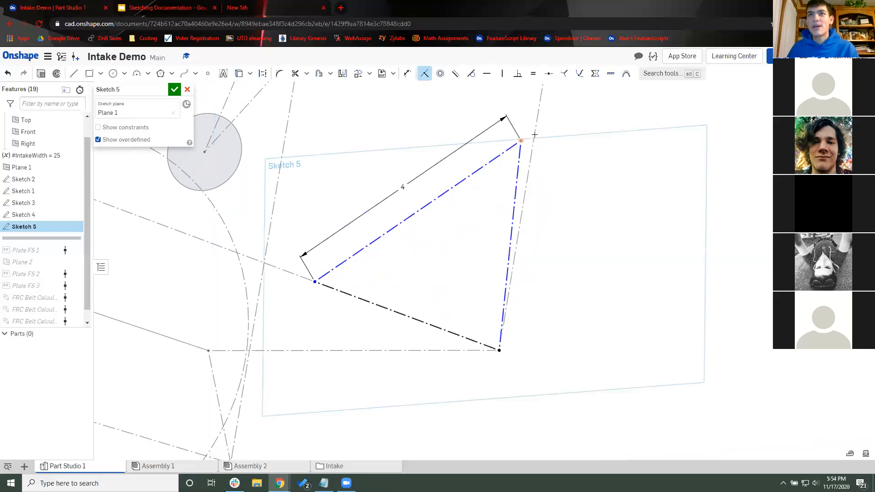
pyautogui.click(524, 196)
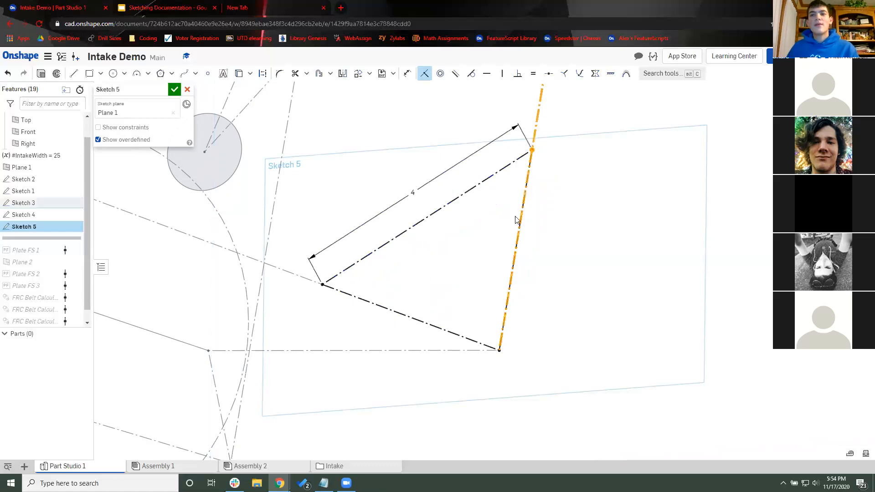
pyautogui.press('Escape')
# Step: Examine the constraints on the triangle's two free corners where they meet the arm lines
pyautogui.scroll(-5, 517, 221)
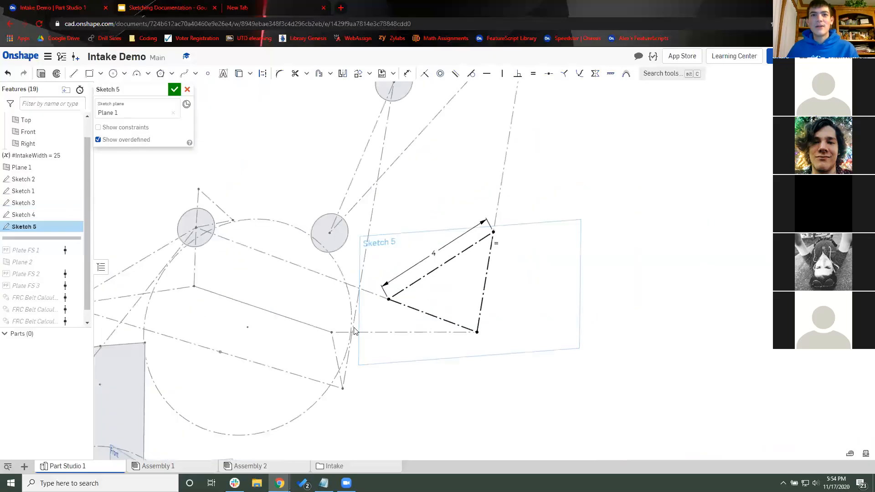
pyautogui.scroll(3, 425, 265)
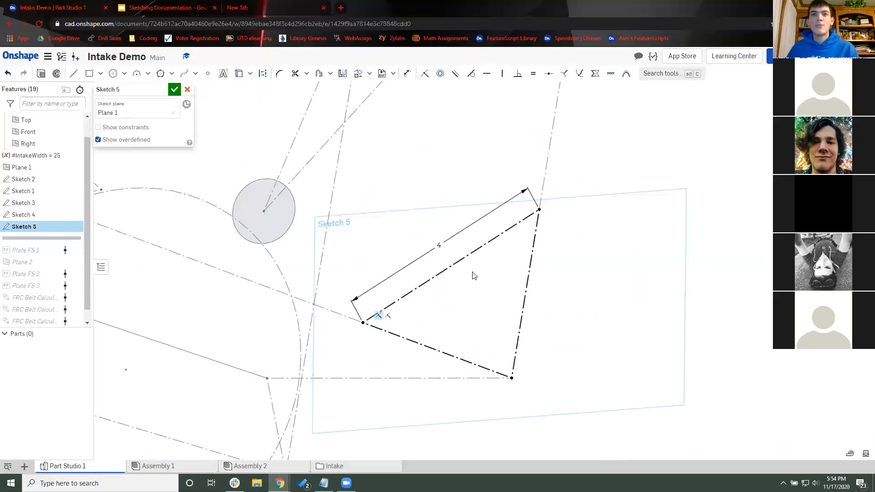
pyautogui.scroll(-1, 410, 310)
pyautogui.click(378, 322)
pyautogui.click(367, 326)
pyautogui.click(370, 323)
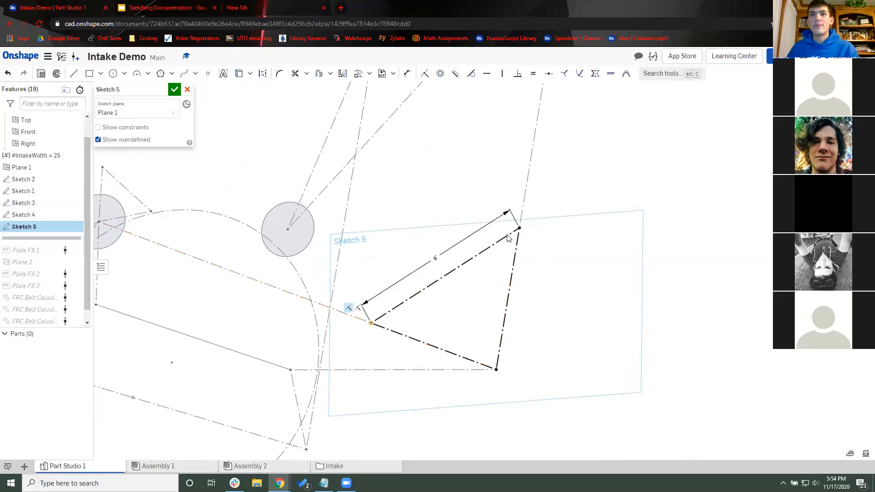
pyautogui.scroll(-1, 499, 260)
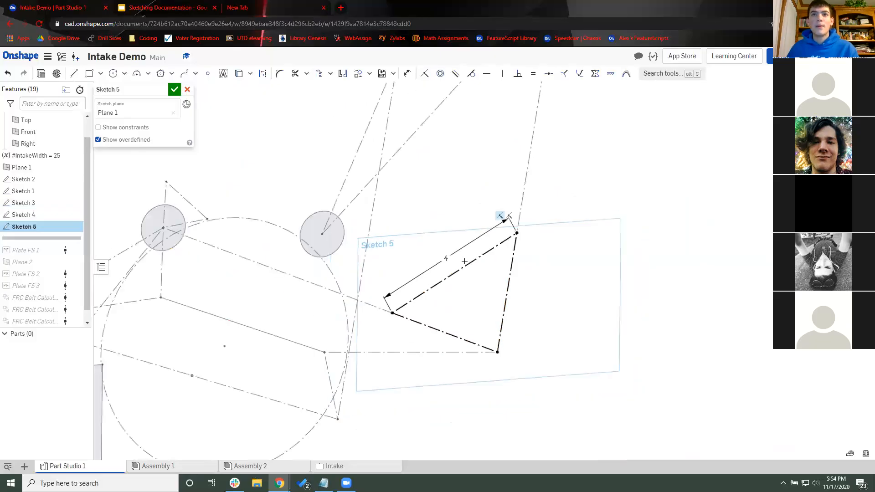
# Step: Sketch a construction line about 8 long from the triangle's outer corner, extending outward away from the intake circles
pyautogui.moveTo(465, 261); pyautogui.dragTo(424, 294, button='middle')
pyautogui.scroll(-1, 425, 294)
pyautogui.press('l')
pyautogui.click(469, 271)
pyautogui.click(679, 137)
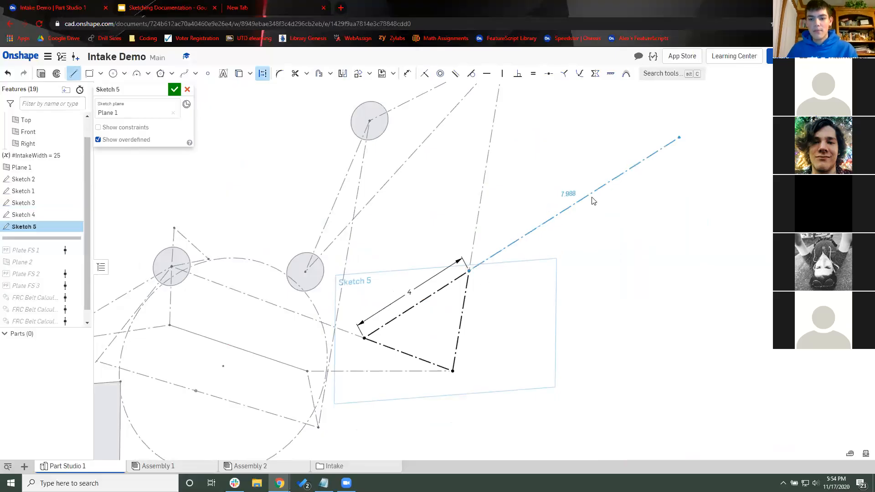
pyautogui.press('Escape')
# Step: Constrain the new outer line parallel to the triangle side with length 4
pyautogui.press('u')
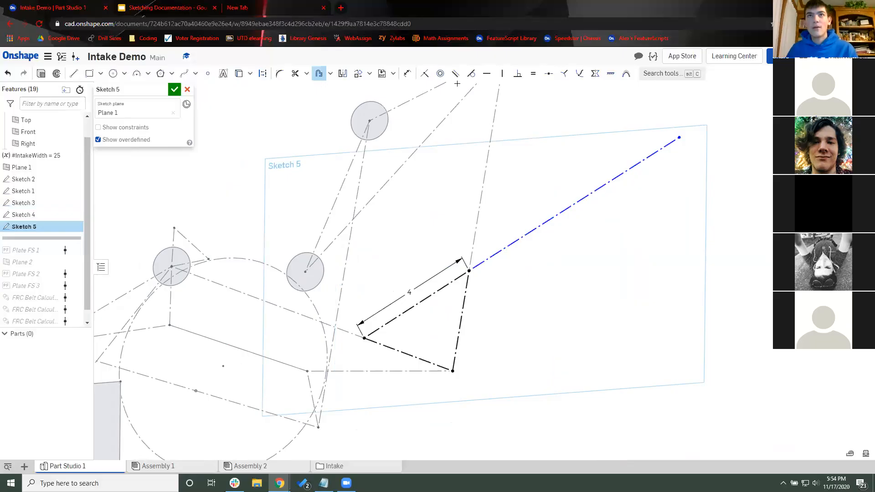
pyautogui.hotkey('shift', 'l')
pyautogui.click(512, 244)
pyautogui.click(444, 287)
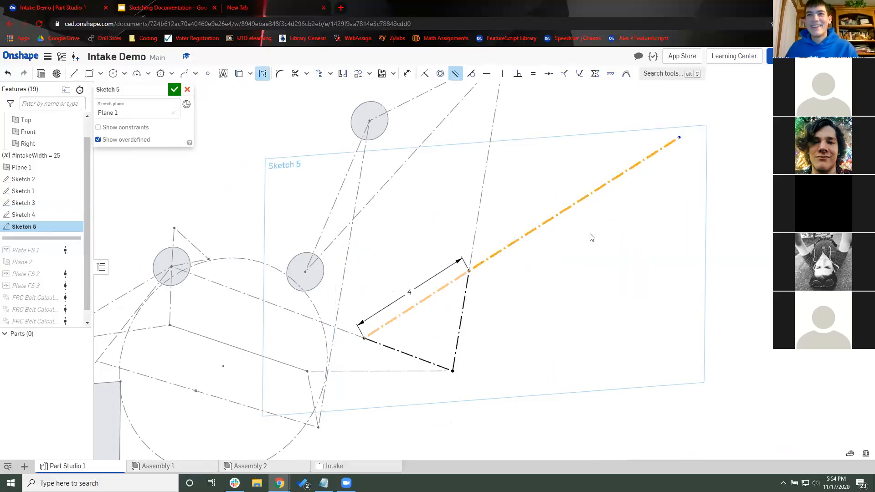
pyautogui.press('Escape')
# Step: Dimension the length of the outer extension line
pyautogui.scroll(-3, 587, 161)
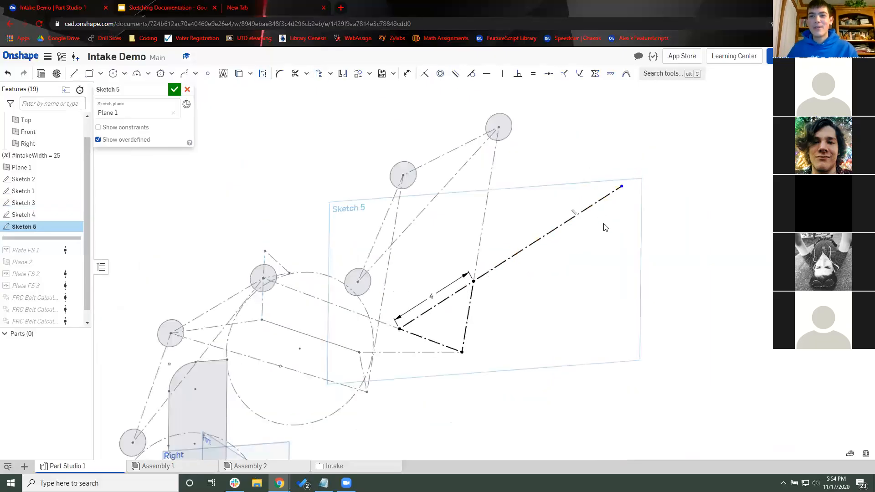
pyautogui.moveTo(606, 227); pyautogui.dragTo(605, 238, button='right')
pyautogui.moveTo(614, 206); pyautogui.dragTo(616, 200, button='right')
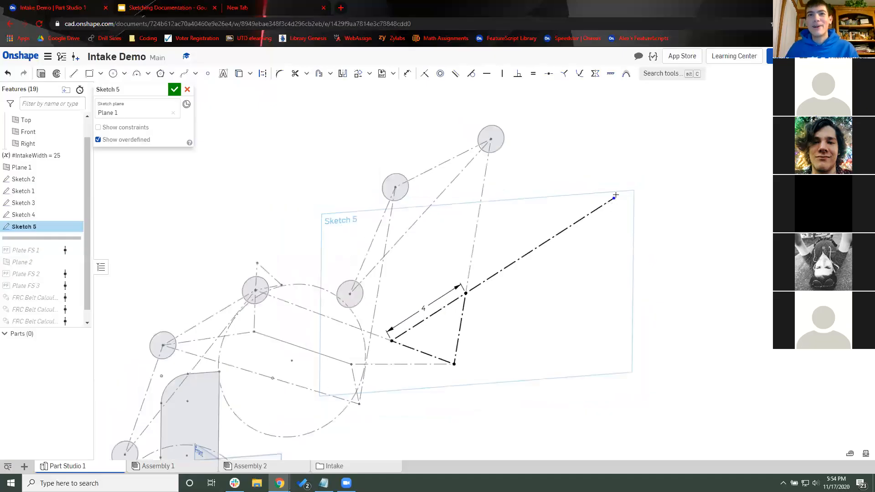
pyautogui.scroll(3, 616, 195)
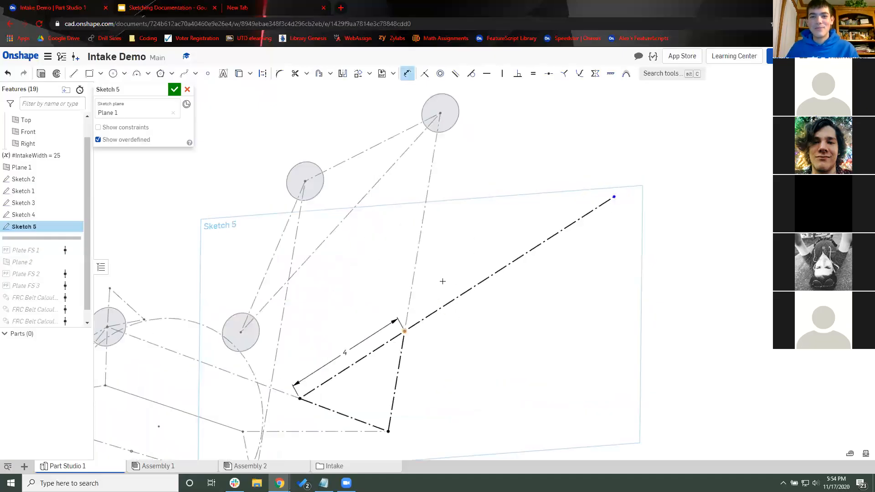
pyautogui.click(478, 318)
pyautogui.write('pp')
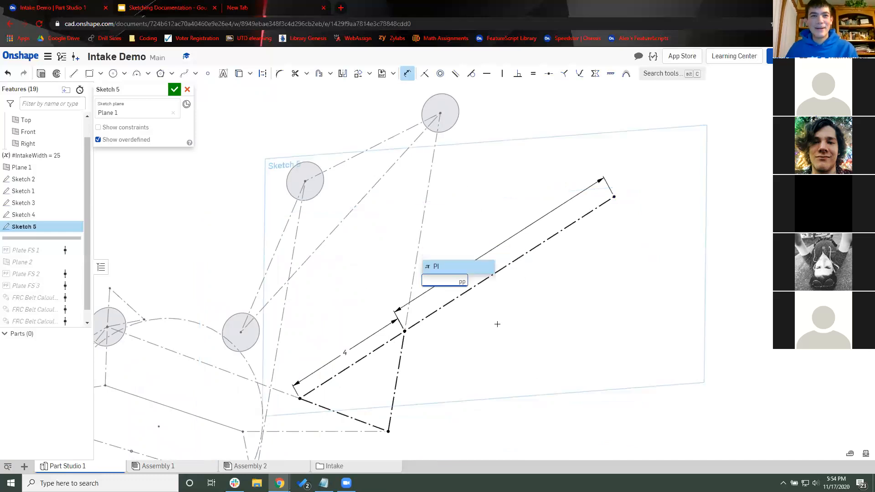
pyautogui.press('Escape')
# Step: Set the extension line's length to 8.5 and finish the sketch
pyautogui.scroll(-4, 497, 324)
pyautogui.moveTo(506, 353); pyautogui.dragTo(542, 278, button='middle')
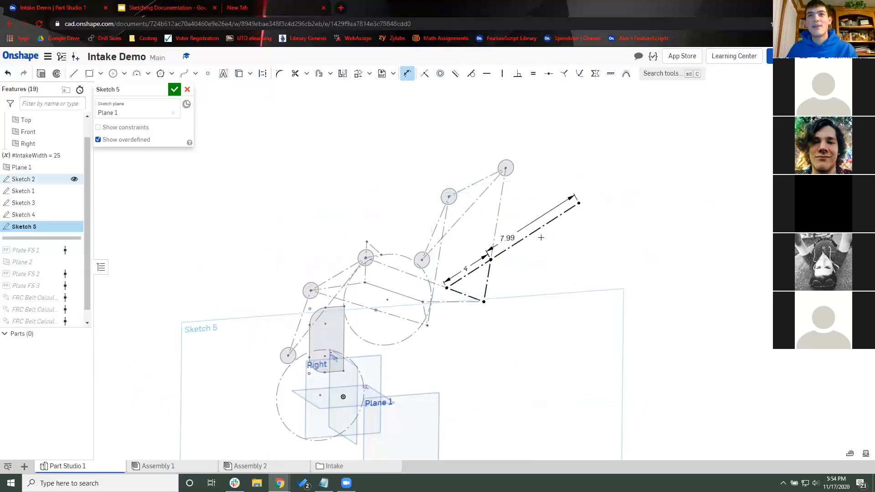
pyautogui.scroll(4, 541, 237)
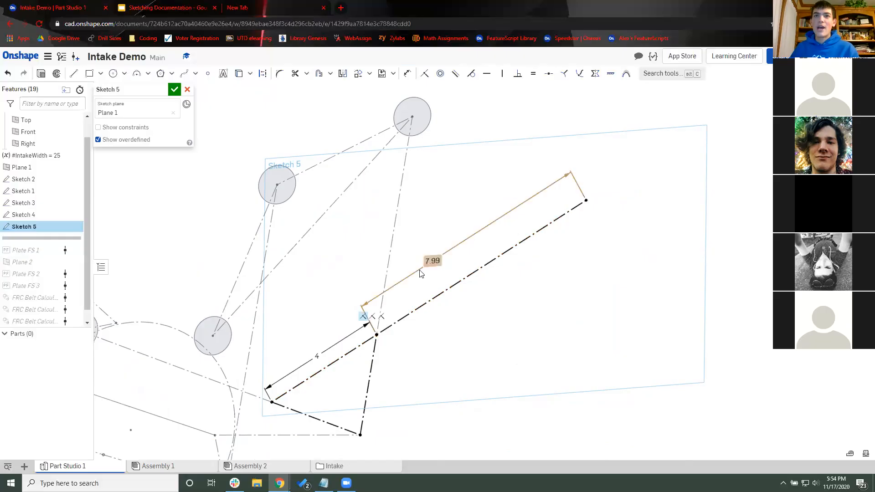
pyautogui.doubleClick(438, 253)
pyautogui.write('8.5')
pyautogui.press('Return')
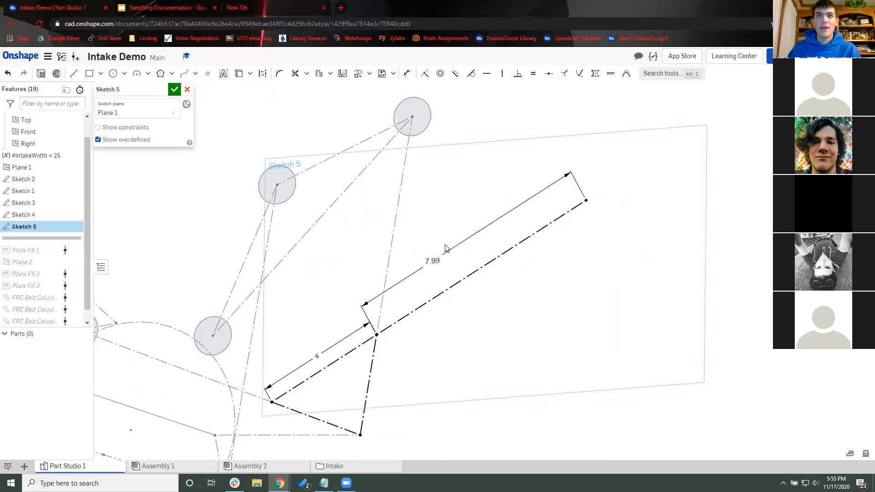
pyautogui.scroll(-1, 484, 186)
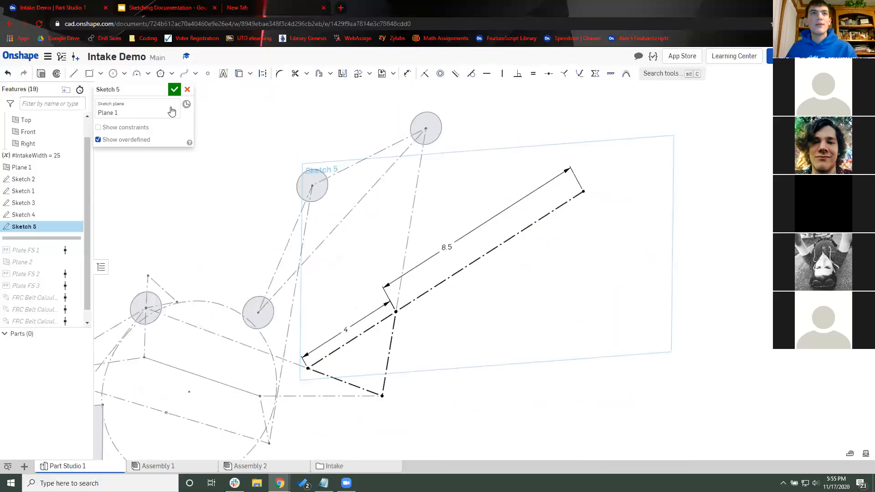
pyautogui.click(174, 89)
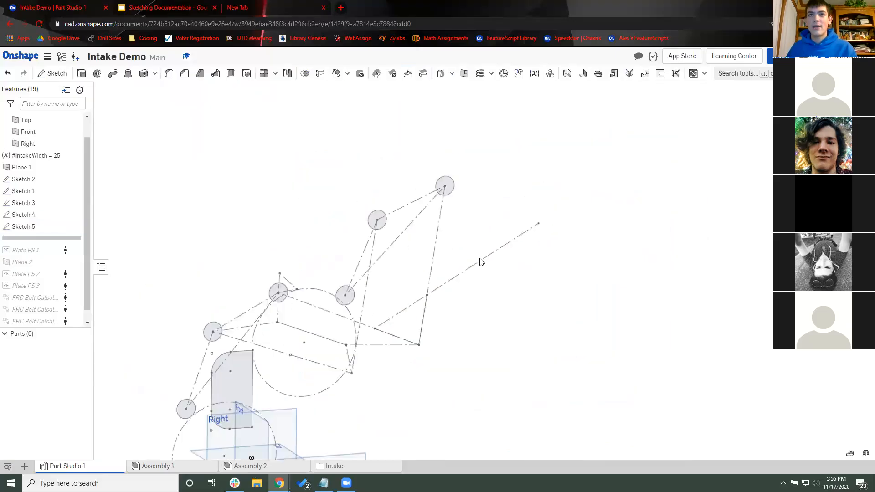
# Step: In Sketch 5, remove the coincident constraints holding the triangle's free corners to the arm lines, and swing the extension line's end downward
pyautogui.click(30, 227)
pyautogui.scroll(4, 387, 314)
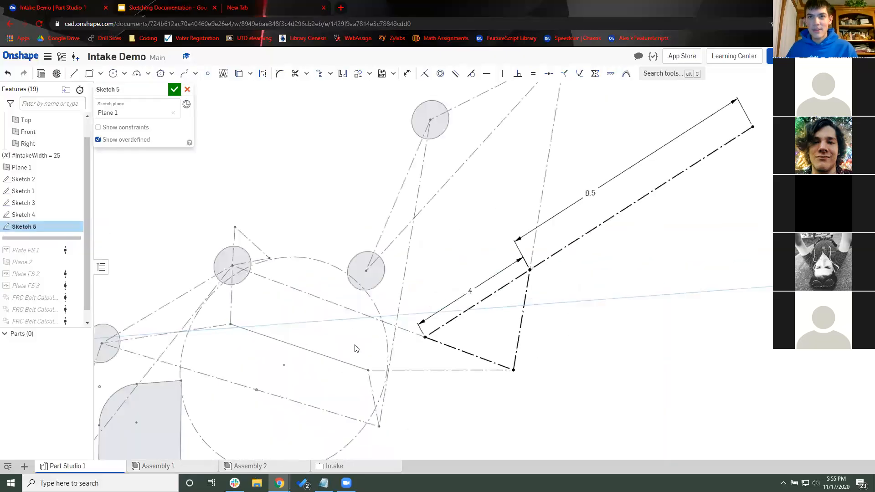
pyautogui.moveTo(416, 338); pyautogui.dragTo(321, 344, button='middle')
pyautogui.click(325, 327)
pyautogui.press('Delete')
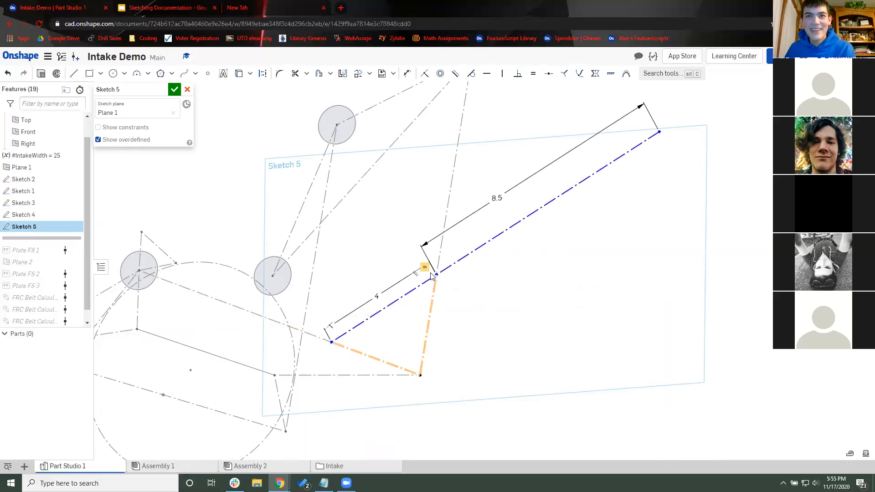
pyautogui.click(414, 254)
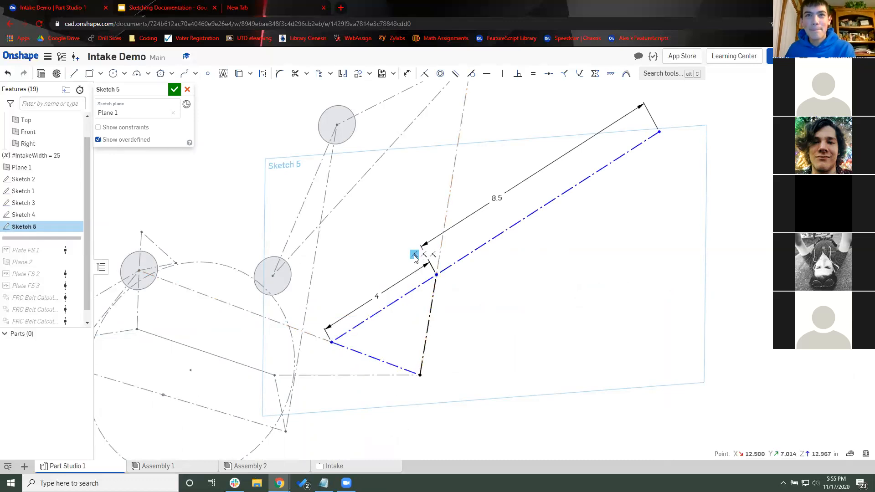
pyautogui.moveTo(657, 133)
pyautogui.mouseDown()
pyautogui.moveTo(736, 231)
pyautogui.moveTo(727, 248)
pyautogui.mouseUp()
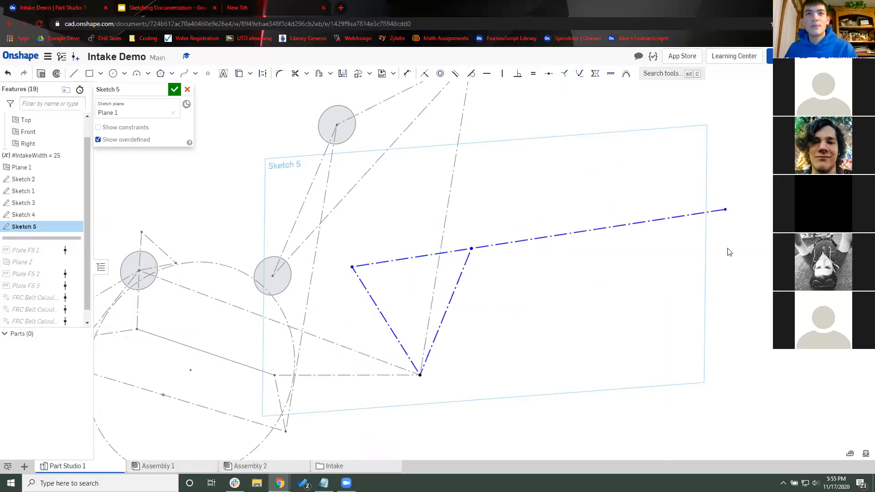
# Step: Try to dimension between the slanted line running to the intake circles and the triangle side with length 4
pyautogui.press('d')
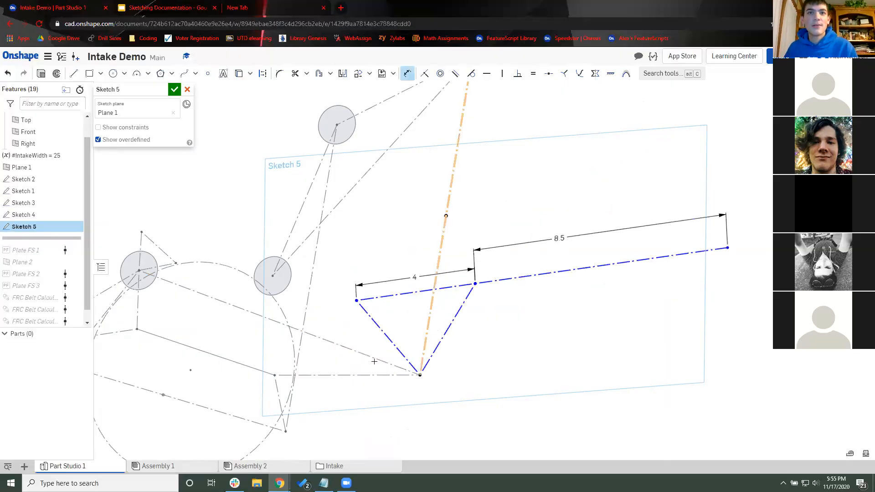
pyautogui.click(375, 359)
pyautogui.click(404, 293)
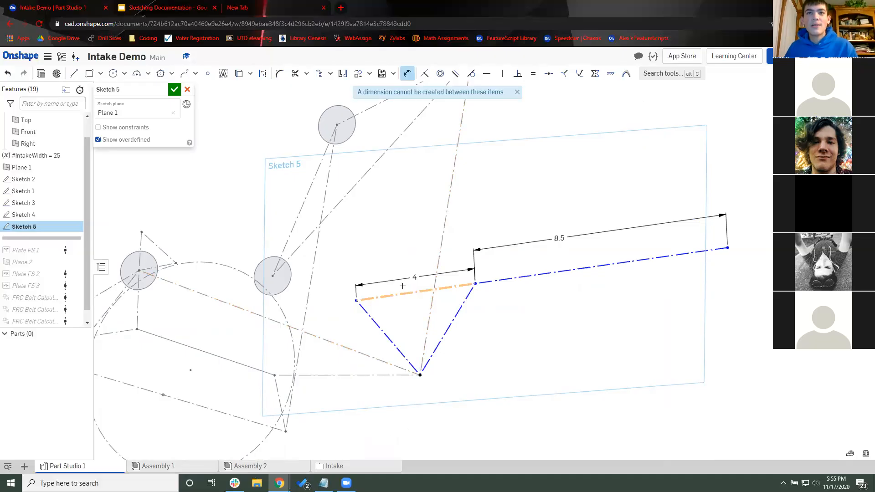
pyautogui.press('Escape')
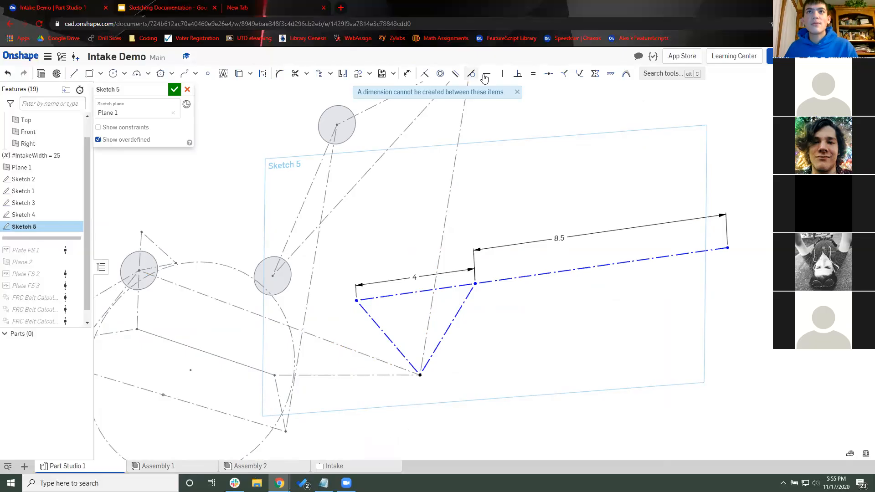
pyautogui.press('l')
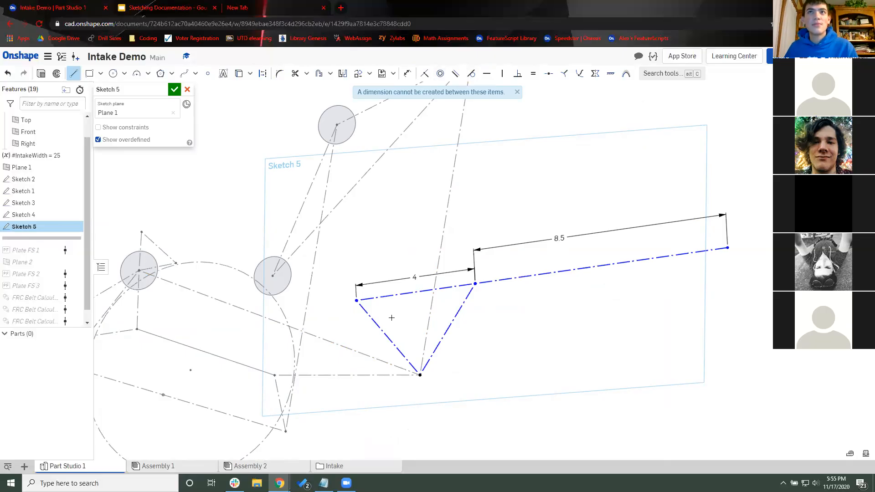
pyautogui.scroll(2, 393, 318)
pyautogui.press('e')
pyautogui.click(72, 74)
pyautogui.press('Escape')
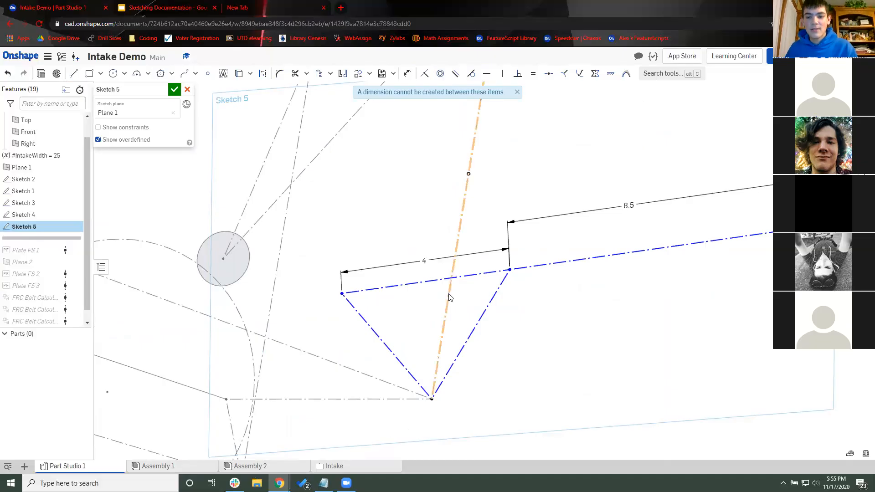
# Step: Draw a line about 3.08 in long across the triangle, connecting the two slanted reference lines that meet at its pivot vertex
pyautogui.click(449, 297)
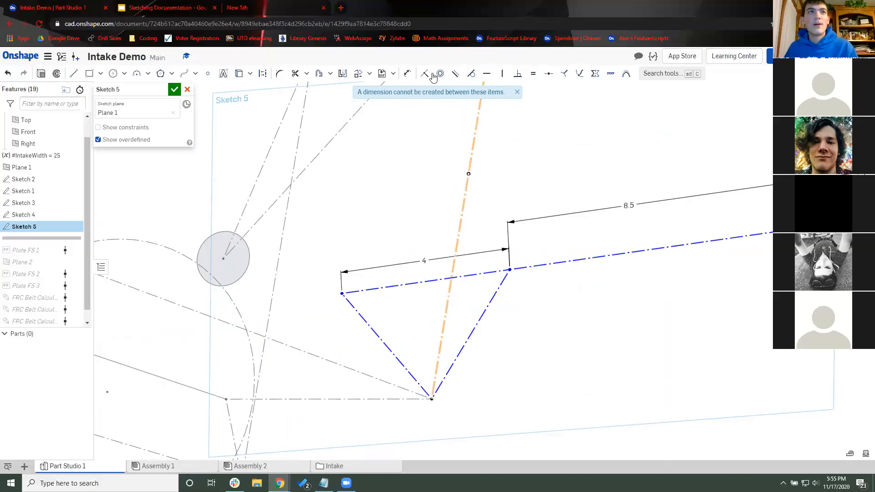
pyautogui.click(74, 75)
pyautogui.press('e')
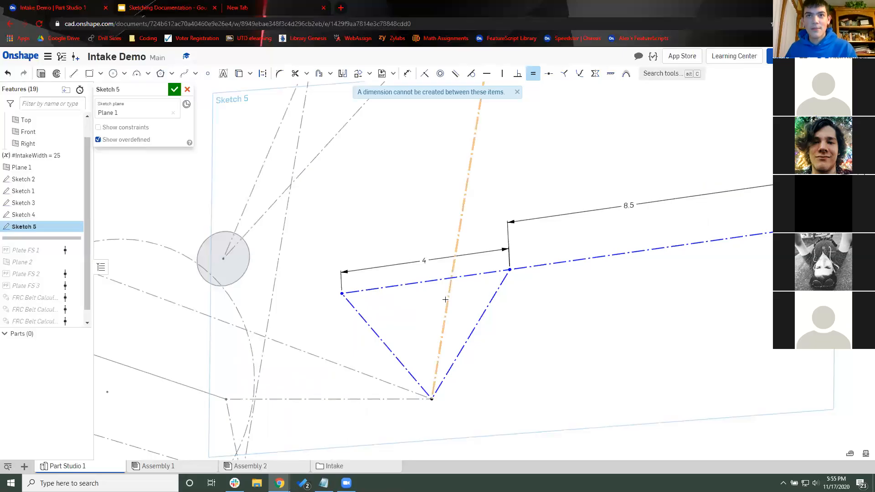
pyautogui.press('l')
pyautogui.click(449, 295)
pyautogui.click(331, 362)
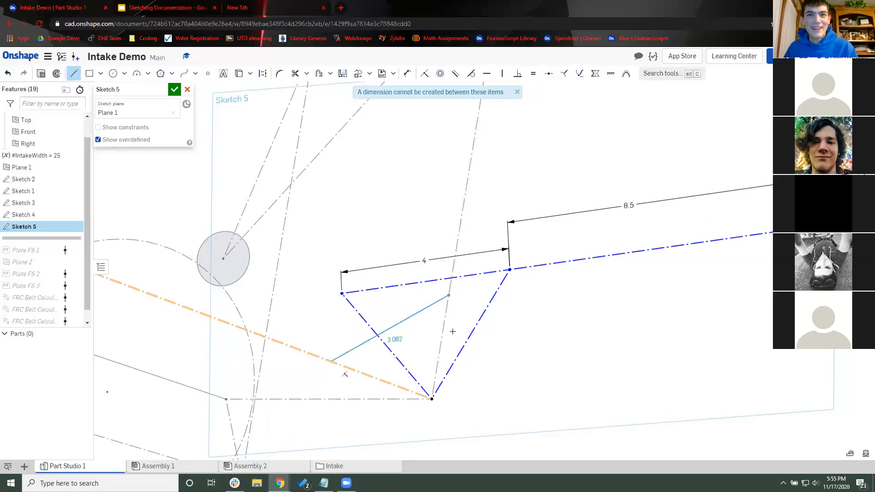
pyautogui.press('Escape')
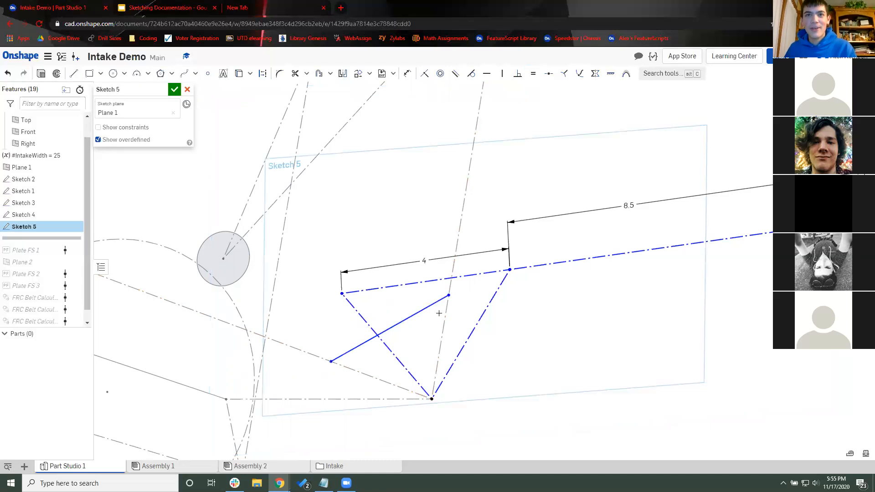
# Step: Draw a shorter parallel line between the same reference lines, and a cross line between the triangle's two lower sides
pyautogui.click(441, 341)
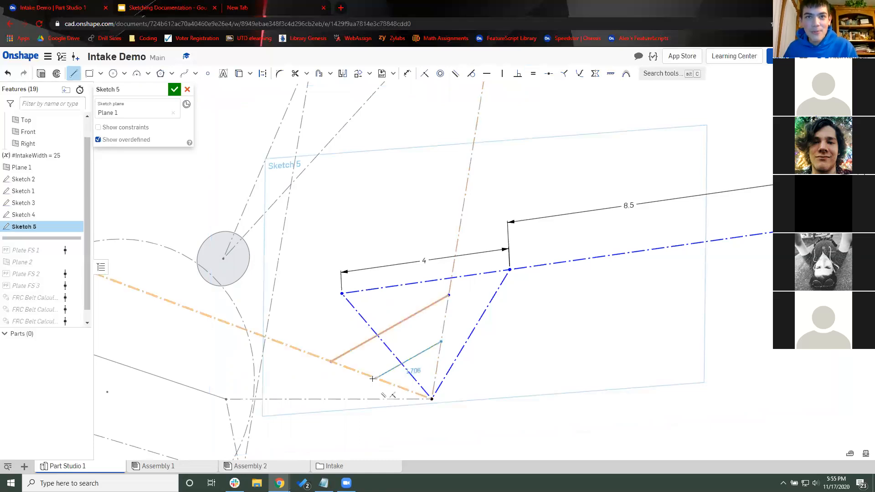
pyautogui.click(376, 378)
pyautogui.press('Escape')
pyautogui.press('l')
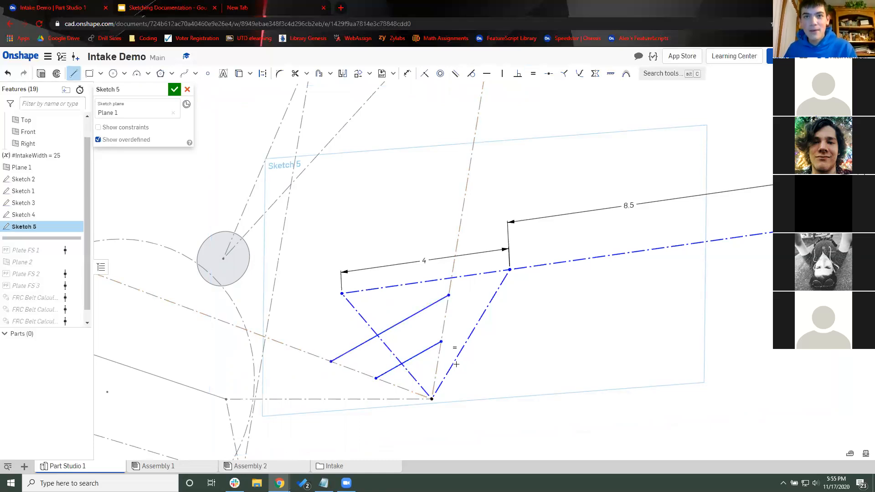
pyautogui.click(471, 336)
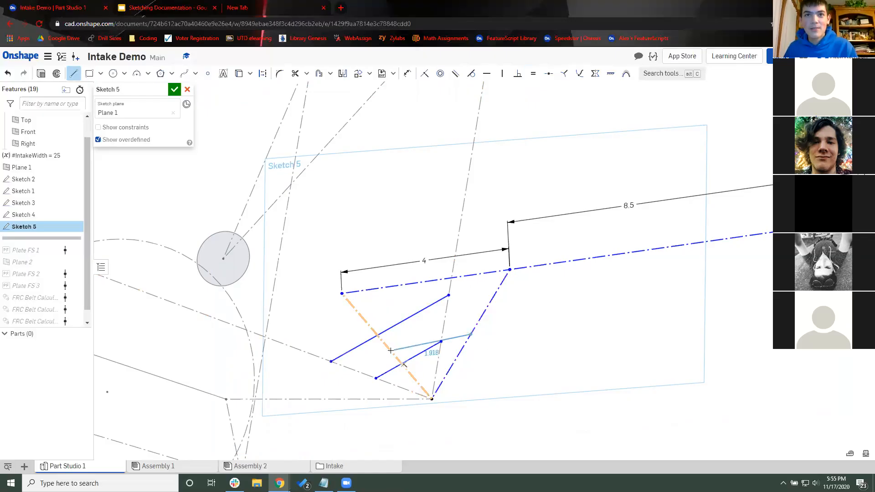
pyautogui.click(446, 343)
pyautogui.press('Escape')
# Step: Dimension the cross line inside the triangle at 1 in from the pivot vertex
pyautogui.press('d')
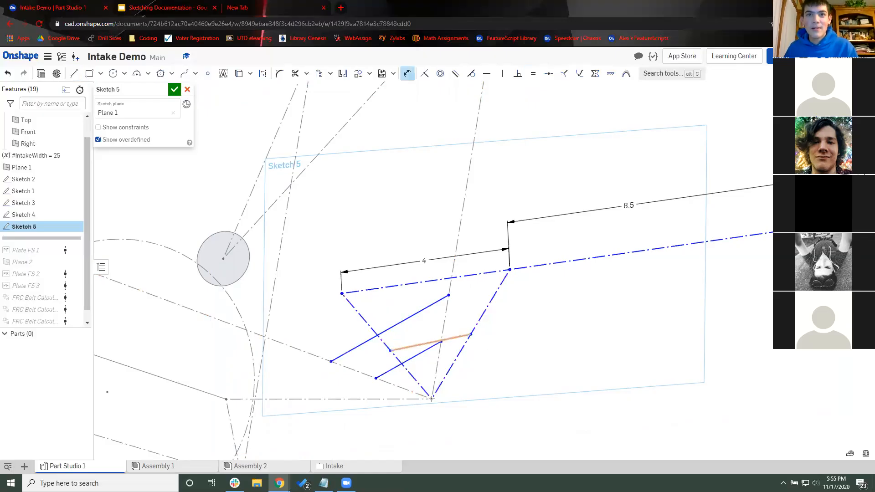
pyautogui.click(507, 359)
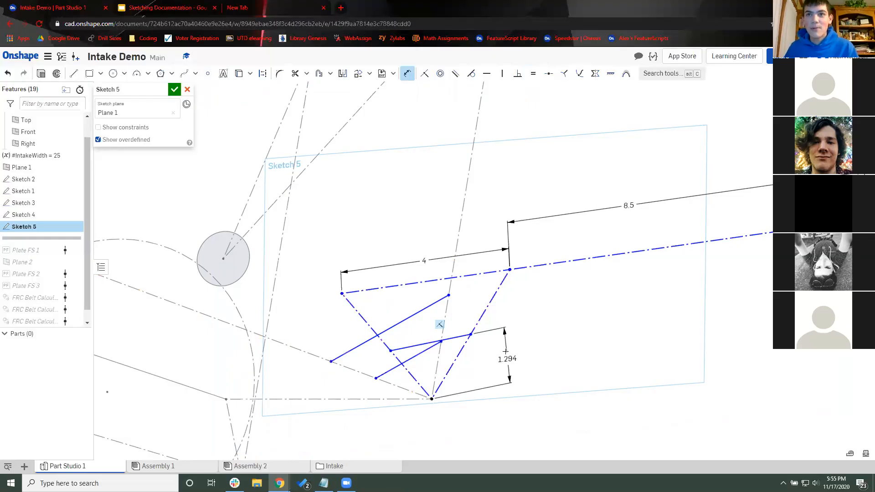
pyautogui.click(508, 355)
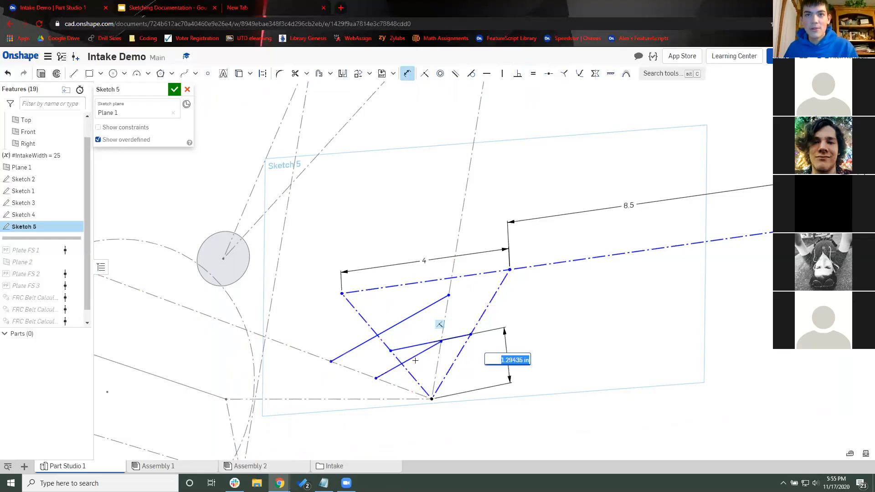
pyautogui.press('Return')
pyautogui.click(429, 396)
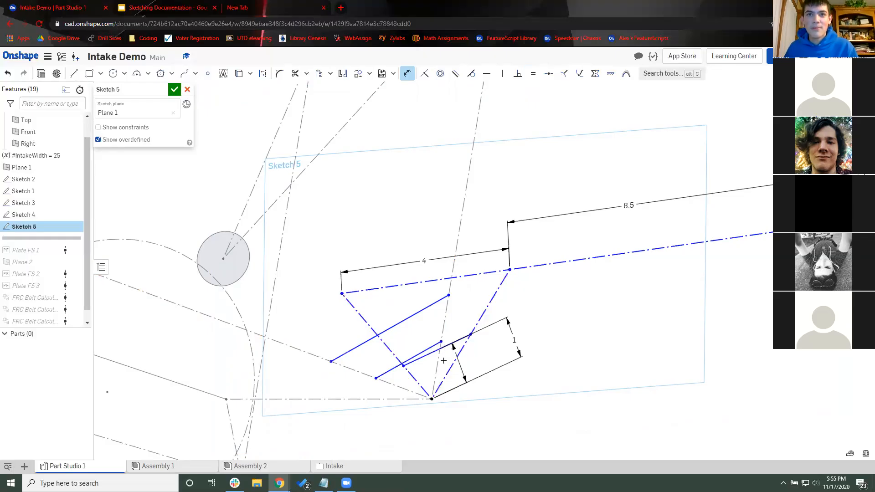
pyautogui.press('Escape')
pyautogui.click(403, 320)
pyautogui.press('Escape')
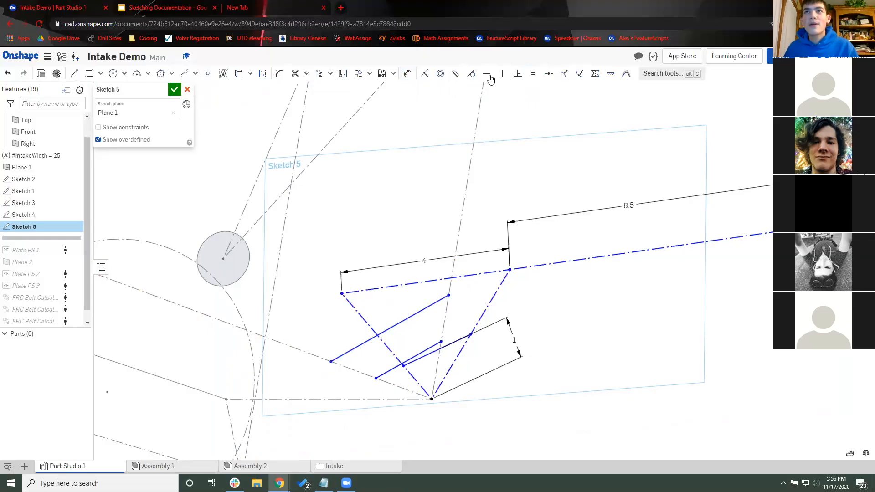
# Step: Make the longer parallel line equal to the triangle's 4 in side and the shorter one equal to the inner cross line
pyautogui.click(533, 75)
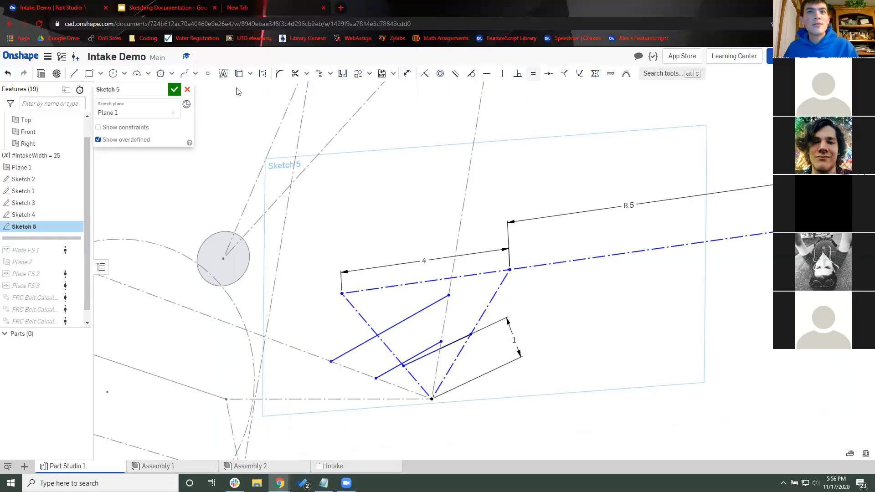
pyautogui.press('d')
pyautogui.click(392, 327)
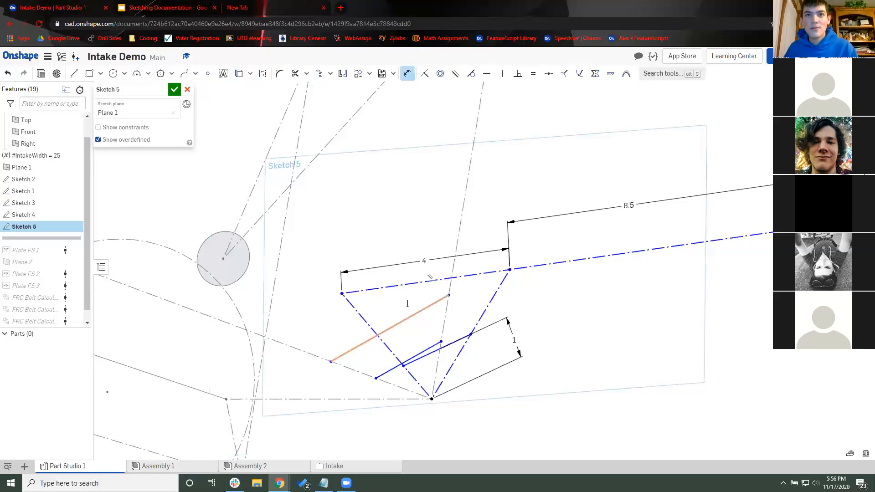
pyautogui.click(407, 304)
pyautogui.press('Escape')
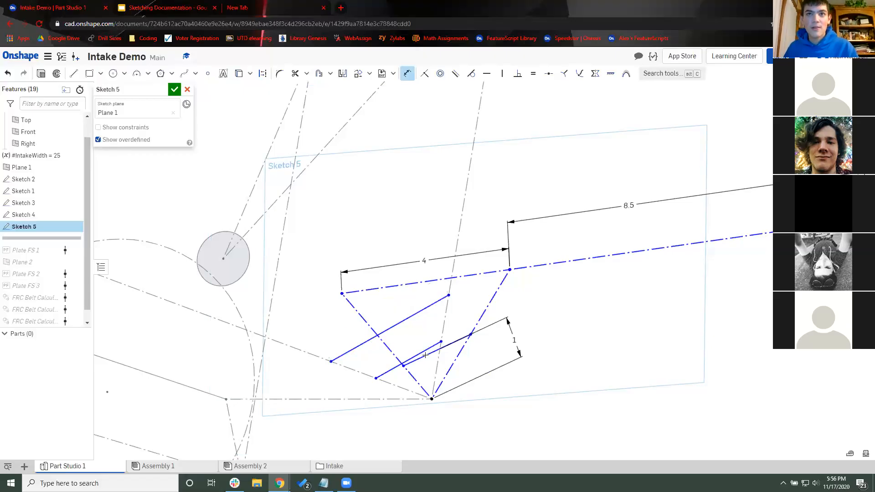
pyautogui.press('e')
pyautogui.click(408, 285)
pyautogui.click(427, 363)
pyautogui.click(421, 361)
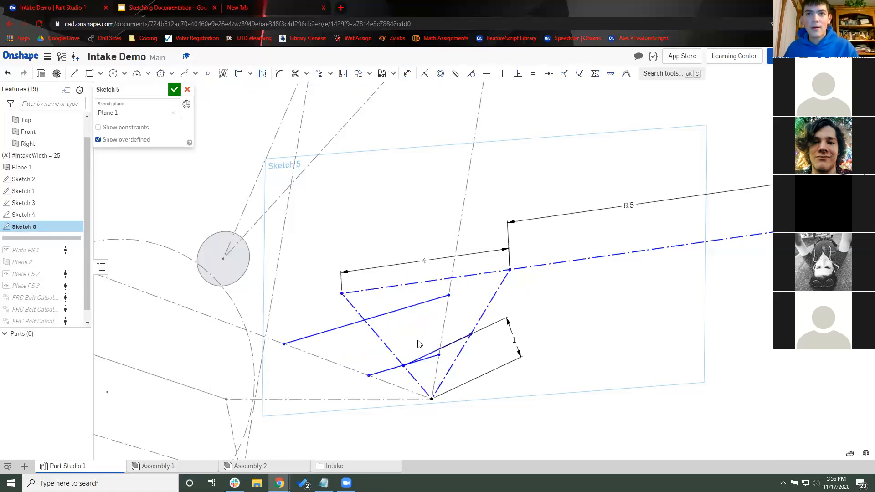
# Step: Constrain the inner cross line parallel to the triangle's 4 in side
pyautogui.scroll(2, 450, 326)
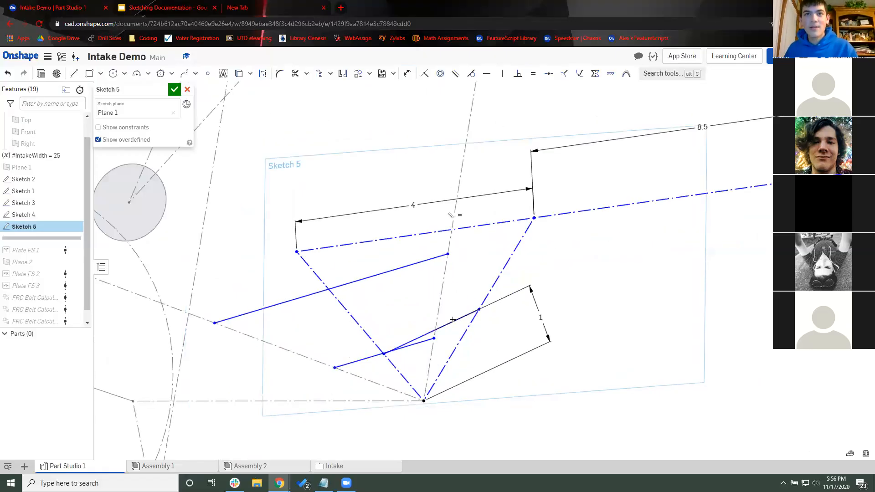
pyautogui.click(457, 231)
pyautogui.press('b')
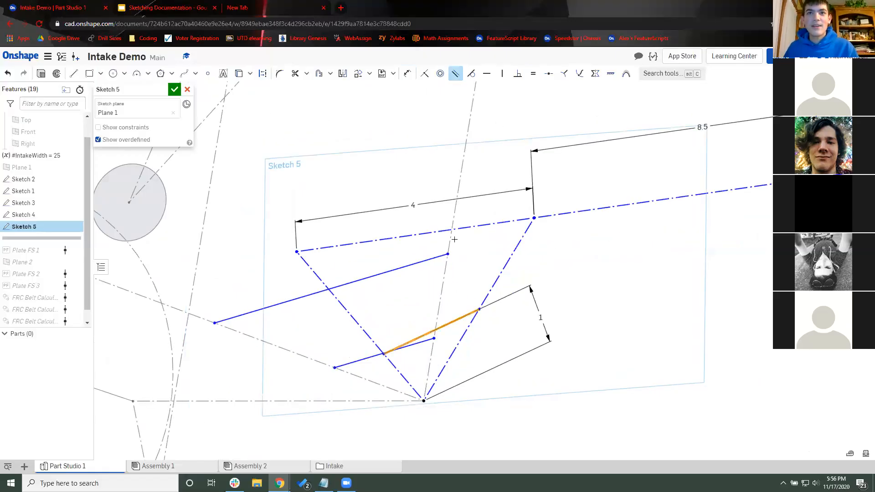
pyautogui.click(384, 351)
pyautogui.press('Escape')
pyautogui.click(331, 366)
pyautogui.press('b')
pyautogui.press('Escape')
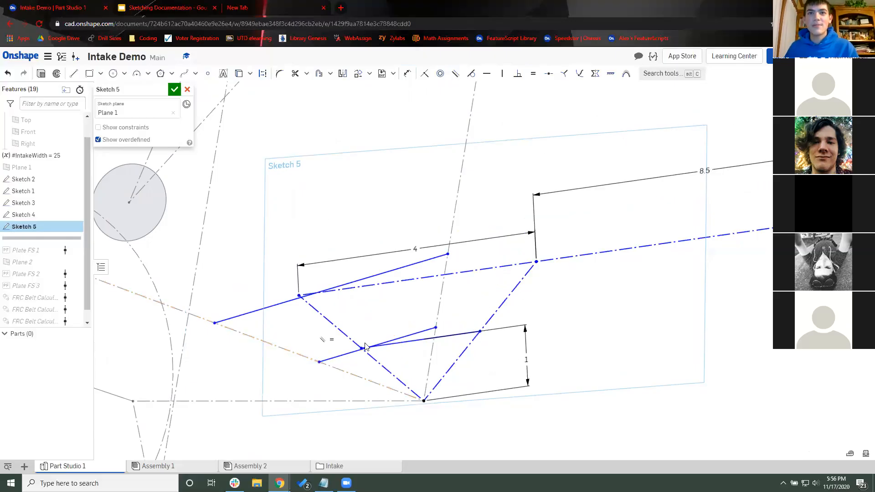
# Step: Slide the shorter parallel line's end along the lower slanted reference line to test how the constrained lines move
pyautogui.click(391, 343)
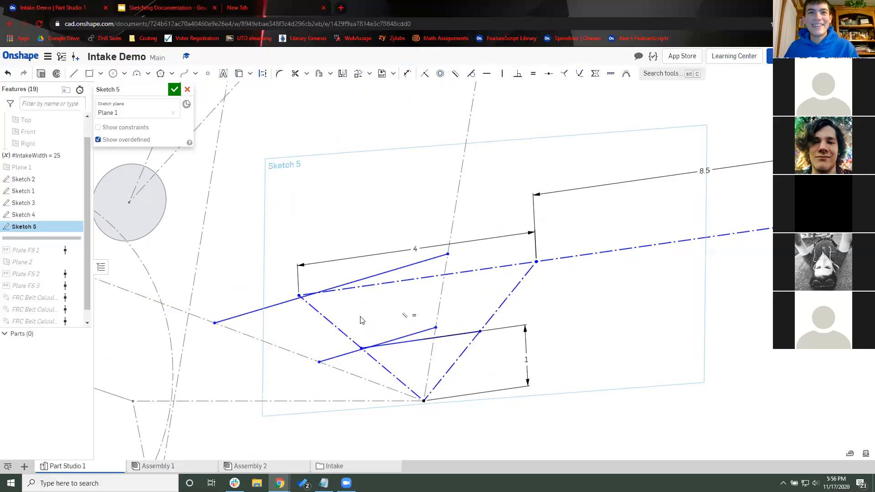
pyautogui.scroll(-2, 364, 321)
pyautogui.scroll(2, 320, 323)
pyautogui.moveTo(324, 317)
pyautogui.mouseDown()
pyautogui.moveTo(340, 327)
pyautogui.moveTo(242, 293)
pyautogui.moveTo(332, 324)
pyautogui.mouseUp()
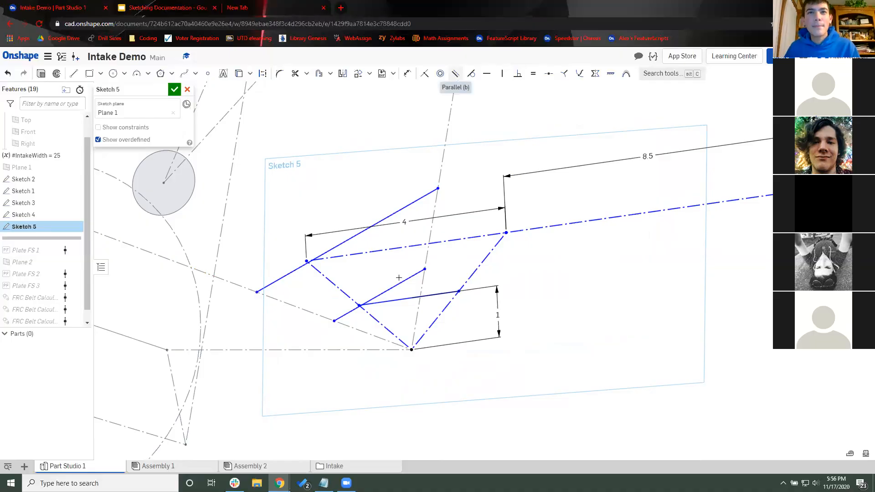
pyautogui.press('d')
pyautogui.click(412, 350)
pyautogui.press('Escape')
pyautogui.press('b')
pyautogui.click(444, 242)
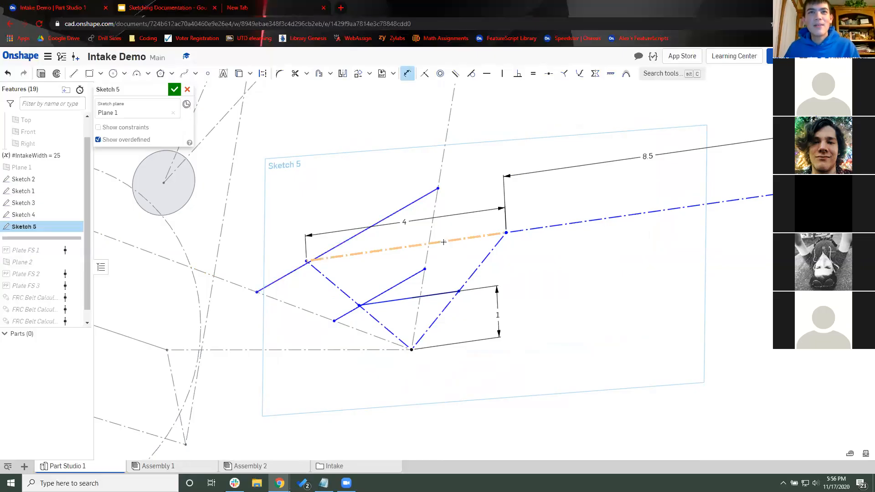
pyautogui.press('Escape')
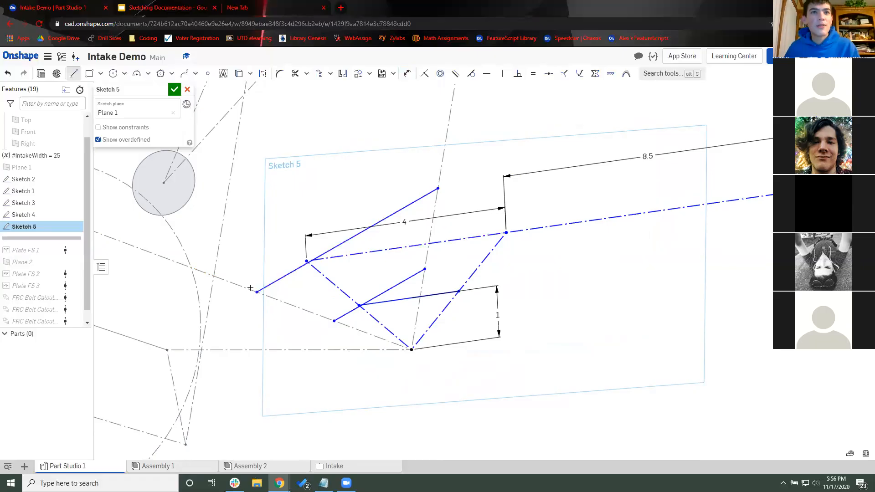
# Step: Draw a construction line from the longer parallel line's lower end to the pivot vertex and make it equal to the triangle's left side
pyautogui.press('q')
pyautogui.click(412, 349)
pyautogui.press('Escape')
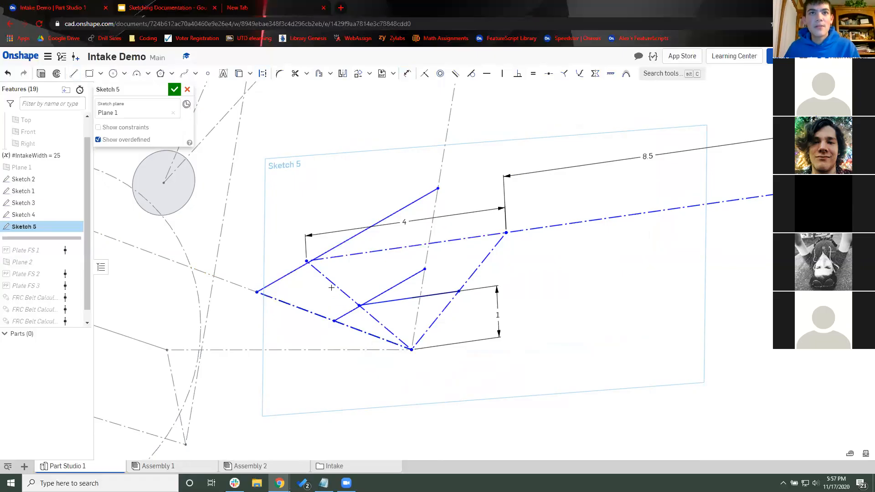
pyautogui.press('e')
pyautogui.click(329, 280)
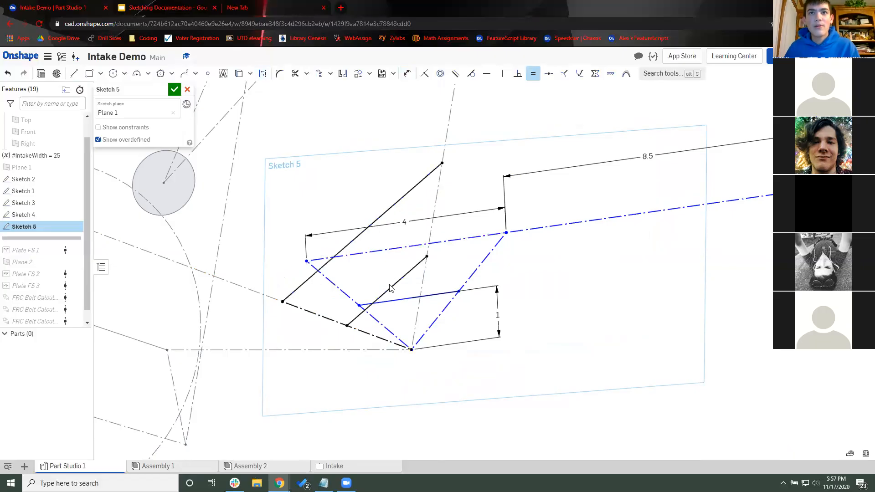
# Step: Swing the triangle and its extension line downward about the pivot vertex to test the constraints
pyautogui.scroll(-2, 392, 293)
pyautogui.press('e')
pyautogui.click(393, 303)
pyautogui.click(384, 297)
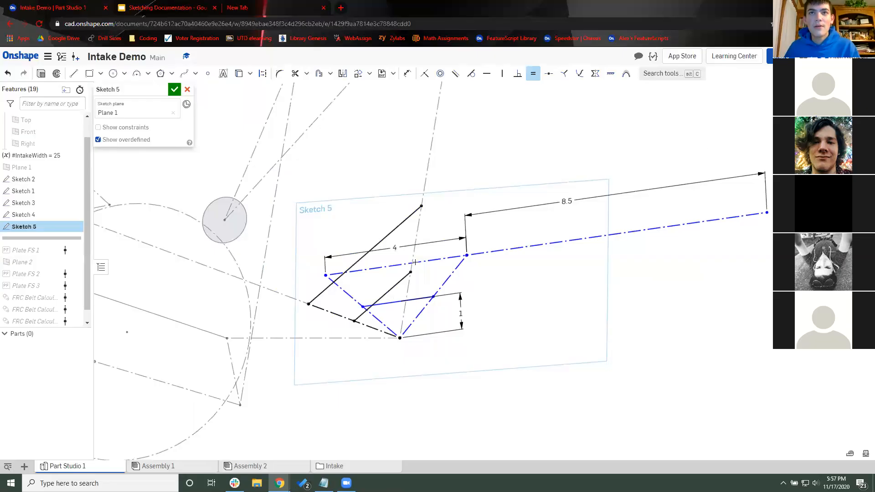
pyautogui.press('Escape')
pyautogui.moveTo(427, 229); pyautogui.dragTo(412, 301)
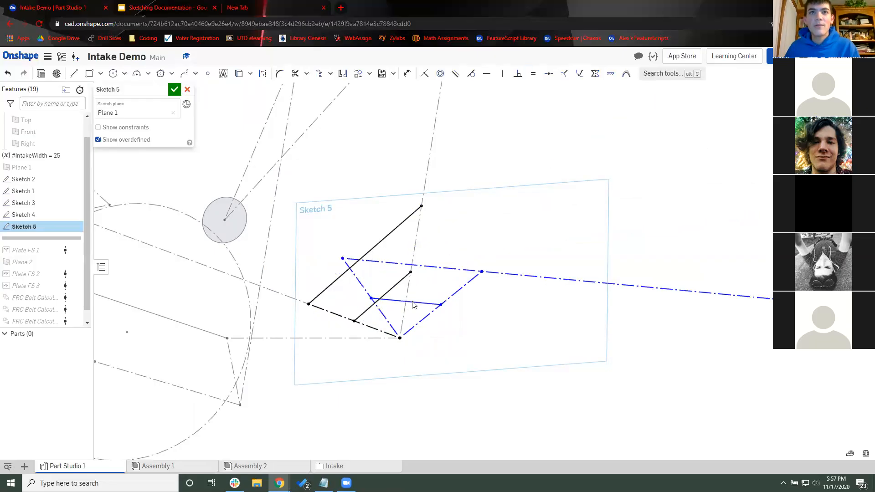
# Step: Convert the two parallel lines and the triangle's inner cross line to construction geometry
pyautogui.press('d')
pyautogui.click(410, 300)
pyautogui.click(392, 291)
pyautogui.click(386, 236)
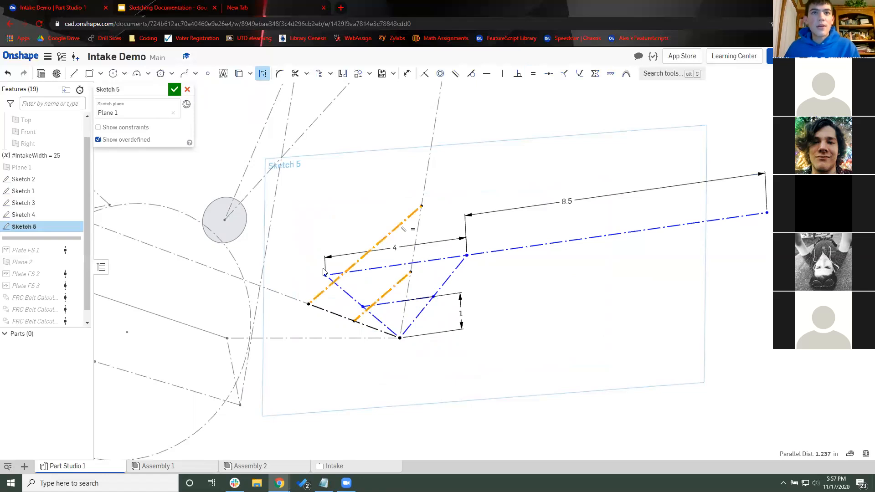
pyautogui.press('Escape')
# Step: Swing the triangle and its extension line upward about the pivot vertex, bringing its left side closer to the lower reference line
pyautogui.moveTo(323, 276)
pyautogui.mouseDown()
pyautogui.moveTo(344, 262)
pyautogui.moveTo(307, 295)
pyautogui.moveTo(310, 283)
pyautogui.mouseUp()
pyautogui.moveTo(740, 137); pyautogui.dragTo(761, 191)
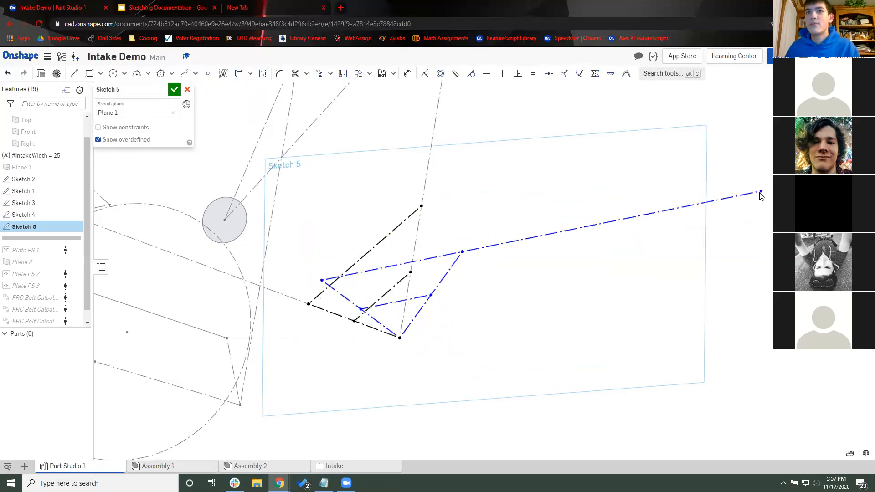
pyautogui.hotkey('ctrl', 'z')
# Step: Dimension the angle between the triangle's left side and the lower construction line at the pivot vertex as 170°
pyautogui.scroll(2, 322, 313)
pyautogui.press('d')
pyautogui.click(341, 312)
pyautogui.click(271, 239)
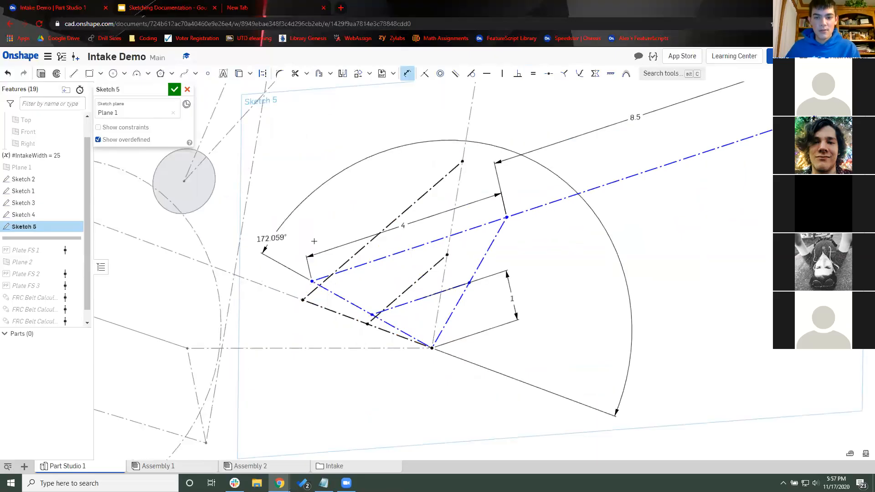
pyautogui.write('170')
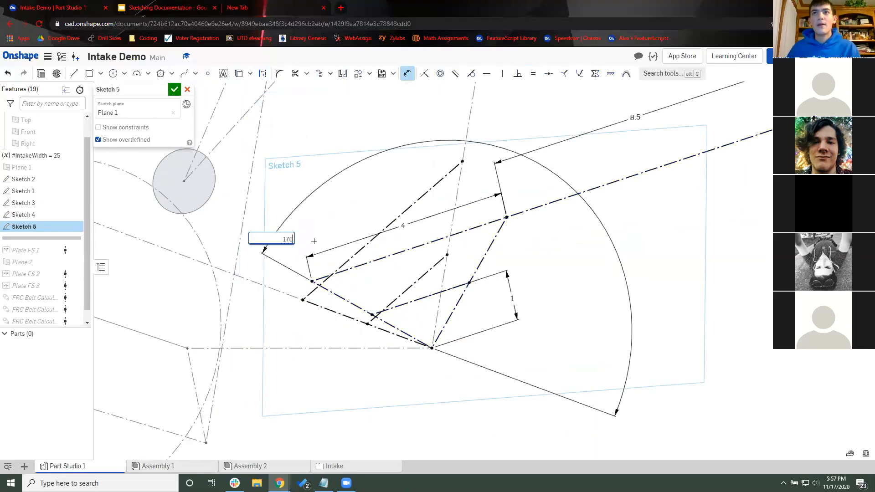
pyautogui.press('Return')
# Step: Finish Sketch 5 and move the rollback bar below the last feature
pyautogui.scroll(-2, 750, 157)
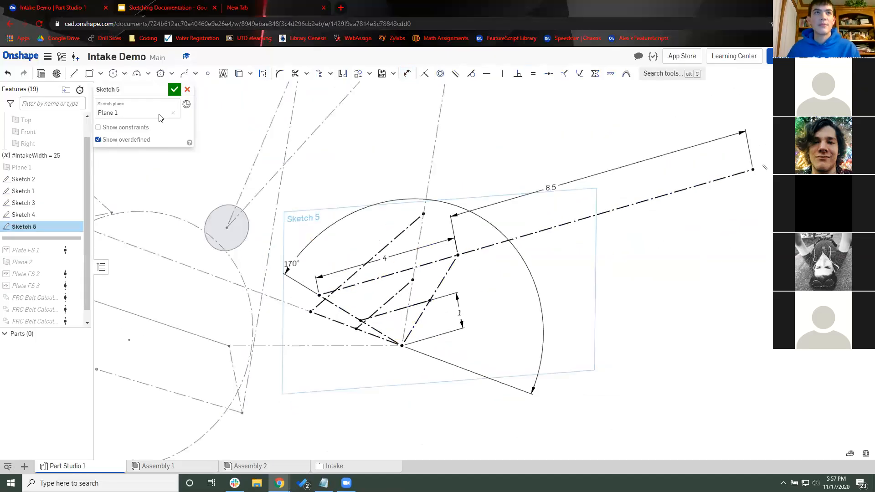
pyautogui.press('f')
pyautogui.moveTo(43, 238)
pyautogui.mouseDown()
pyautogui.moveTo(31, 329)
pyautogui.moveTo(40, 326)
pyautogui.mouseUp()
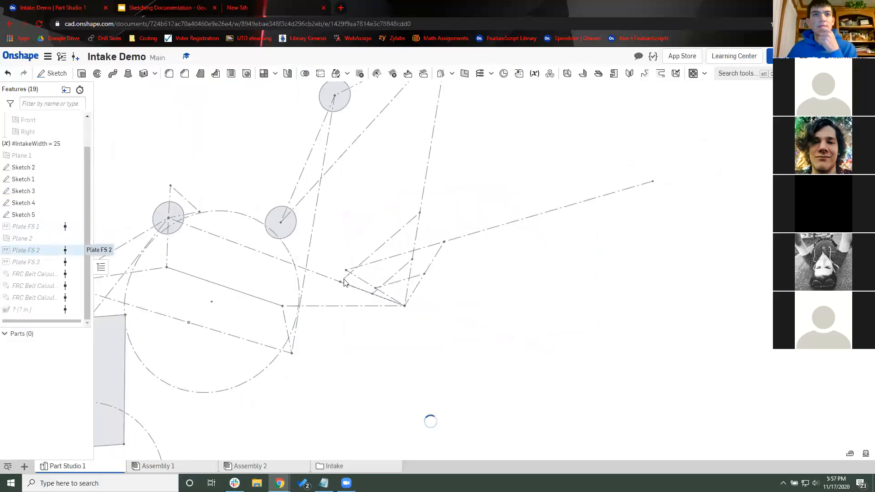
# Step: Edit Plate FS 3 and add Sketch 5's triangle vertex near the arm's upper edge to its exterior geometry
pyautogui.click(41, 263)
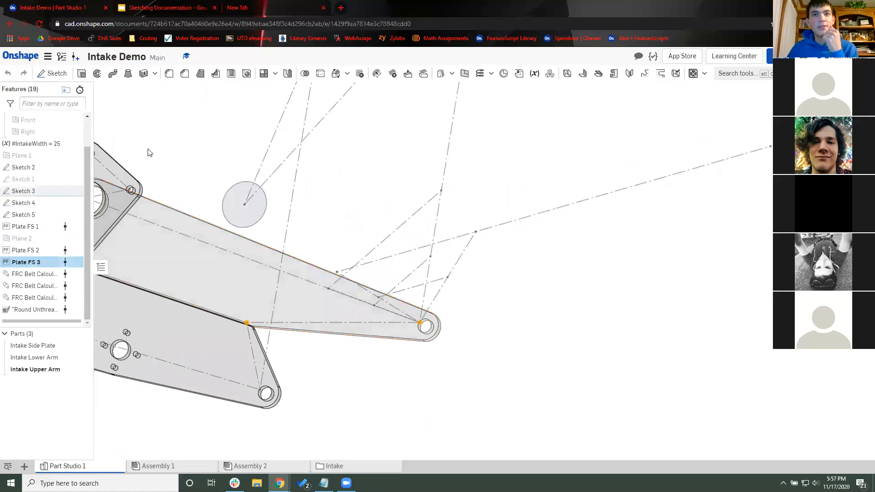
pyautogui.moveTo(266, 225); pyautogui.dragTo(308, 230, button='middle')
pyautogui.scroll(-1, 155, 148)
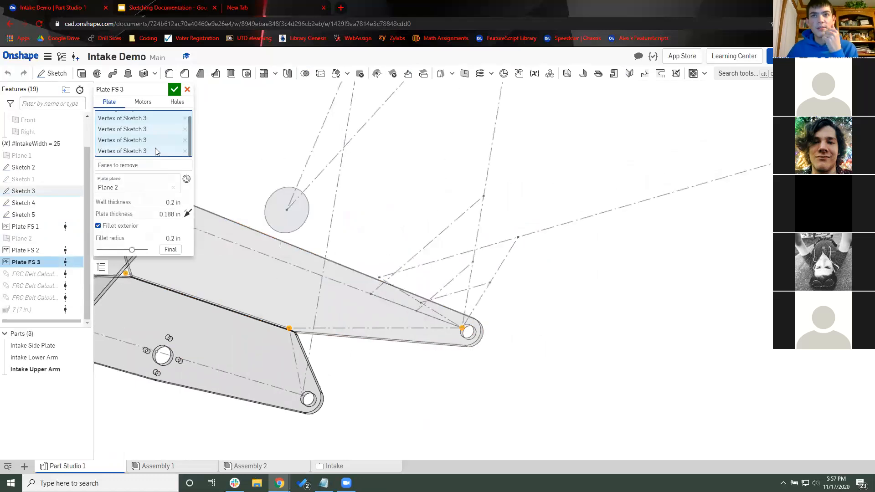
pyautogui.scroll(-3, 439, 268)
pyautogui.moveTo(439, 267); pyautogui.dragTo(564, 278, button='middle')
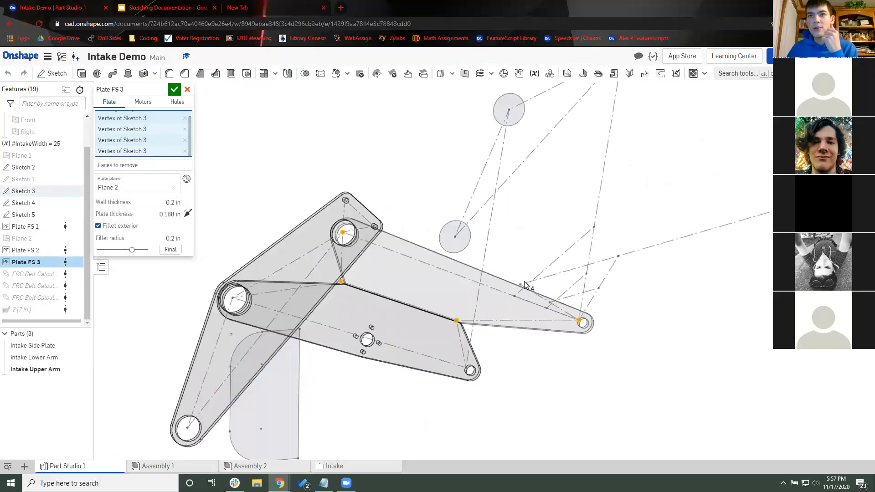
pyautogui.scroll(3, 525, 286)
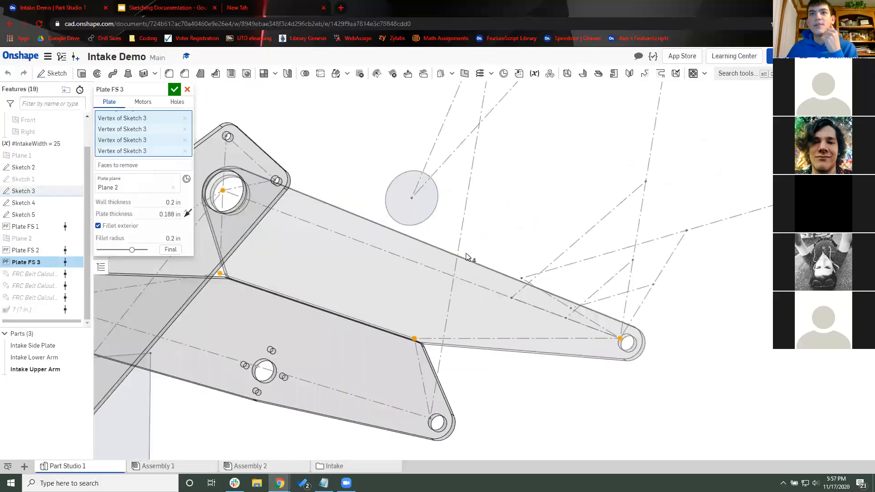
pyautogui.click(515, 277)
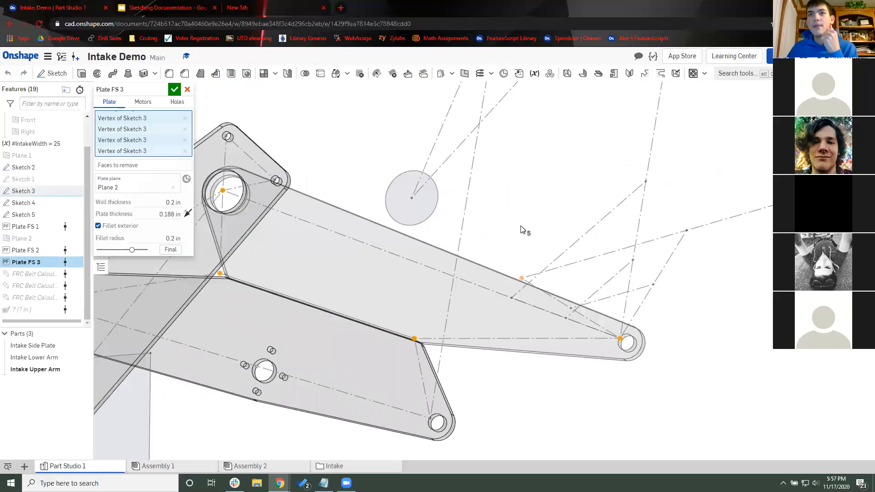
# Step: Add the same Sketch 5 vertex to Plate FS 3's 0.375 in hole placements and accept the plate
pyautogui.click(171, 102)
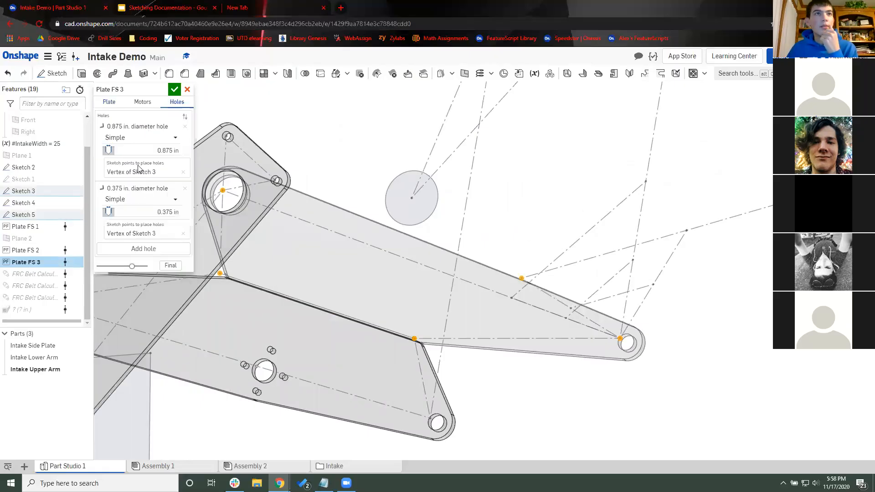
pyautogui.click(150, 250)
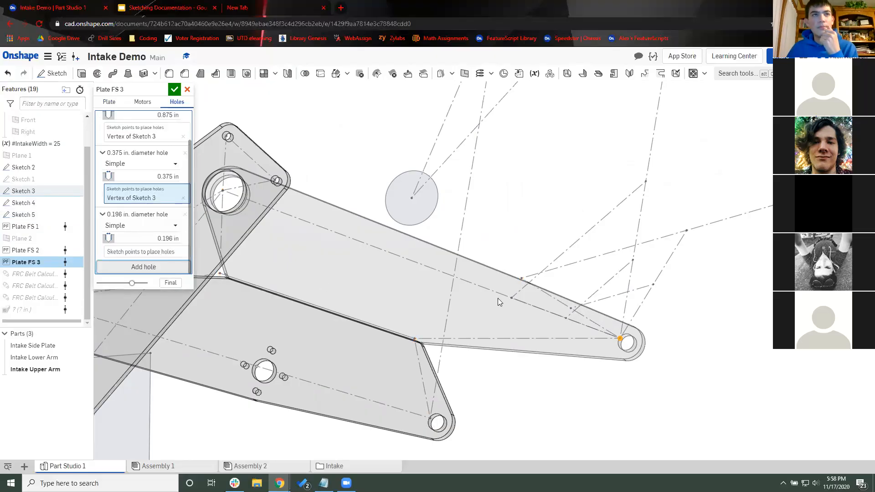
pyautogui.click(184, 214)
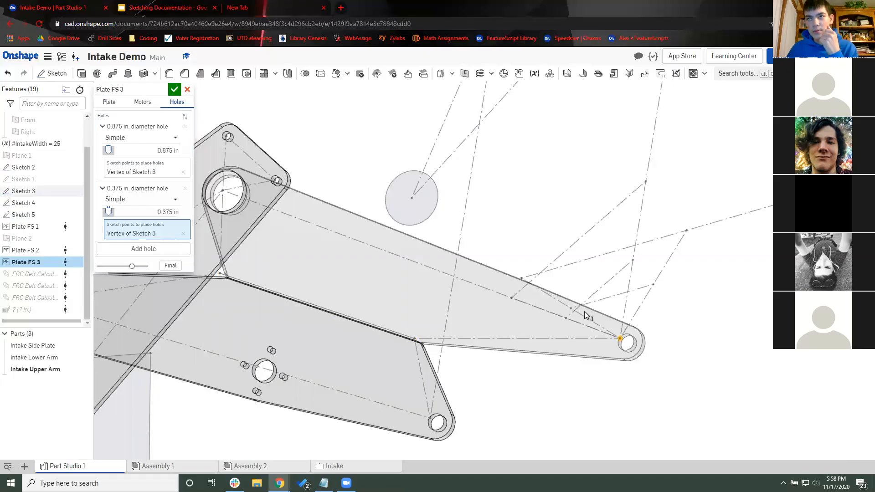
pyautogui.moveTo(507, 300); pyautogui.dragTo(473, 295, button='middle')
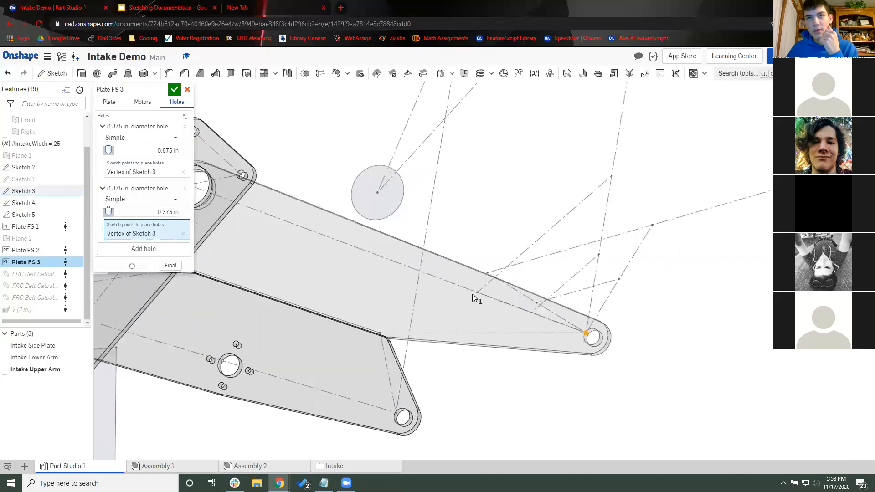
pyautogui.scroll(2, 484, 273)
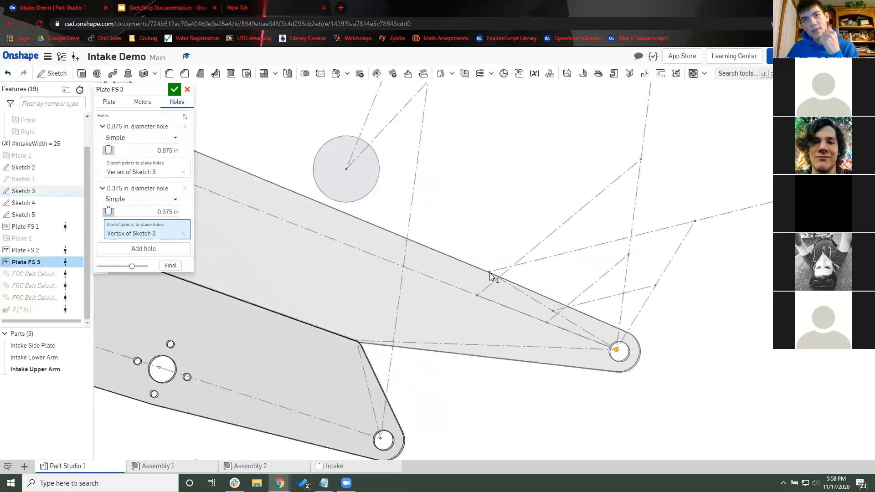
pyautogui.click(489, 273)
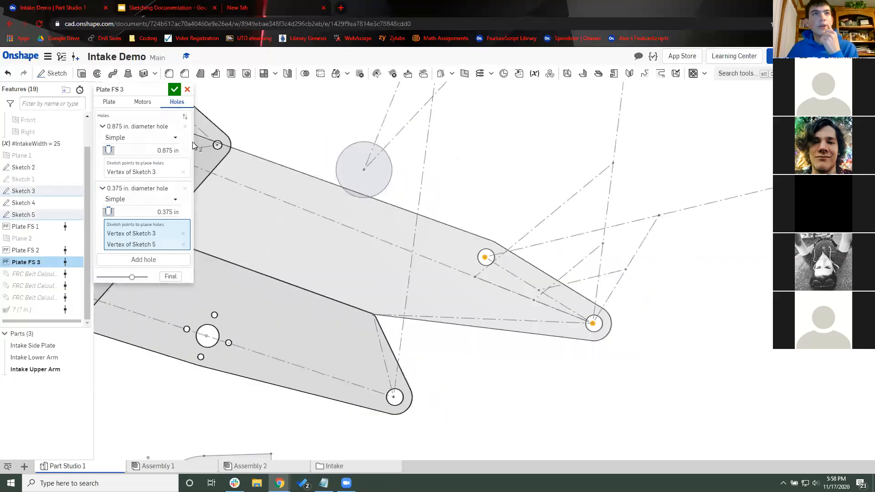
pyautogui.scroll(-3, 480, 245)
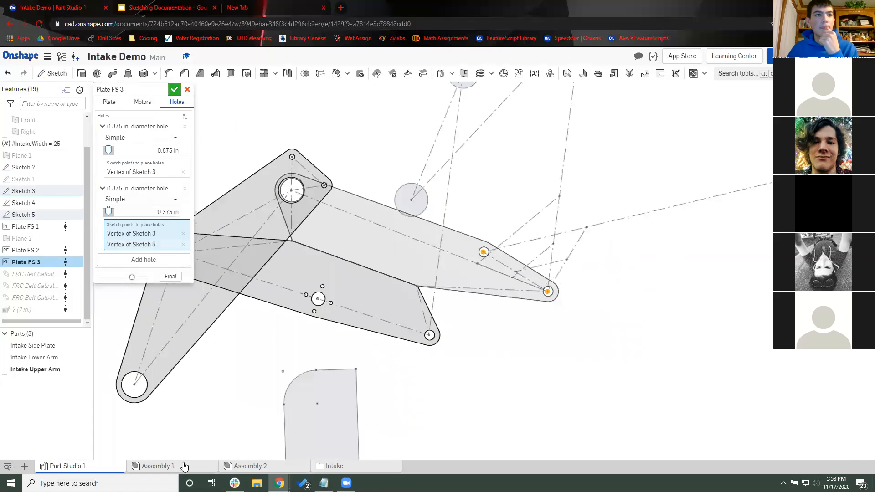
pyautogui.press('Return')
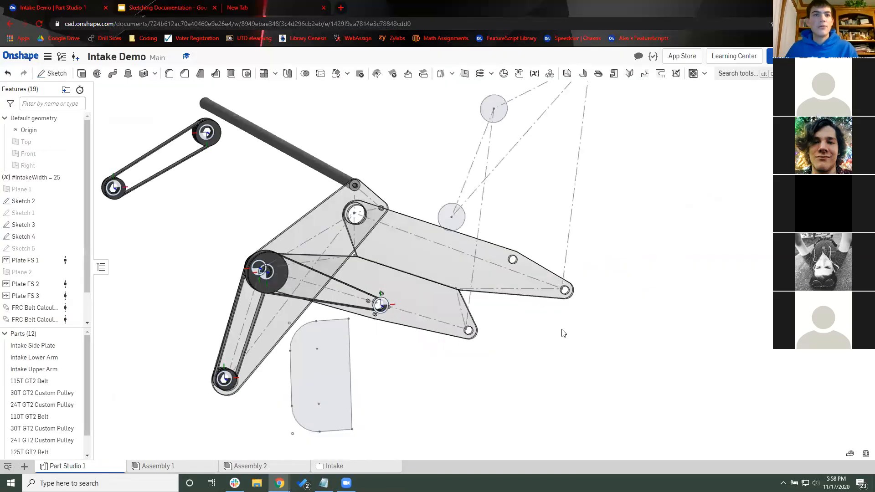
# Step: Start a new Plate feature through the lower and upper arms' end-hole vertices and the far end of Sketch 5's extension line
pyautogui.moveTo(227, 255); pyautogui.dragTo(223, 271, button='right')
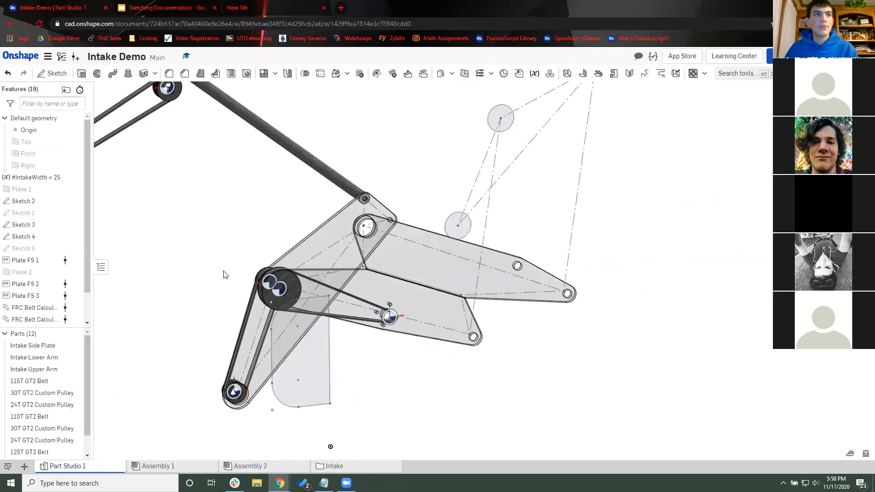
pyautogui.scroll(-2, 150, 243)
pyautogui.scroll(2, 149, 258)
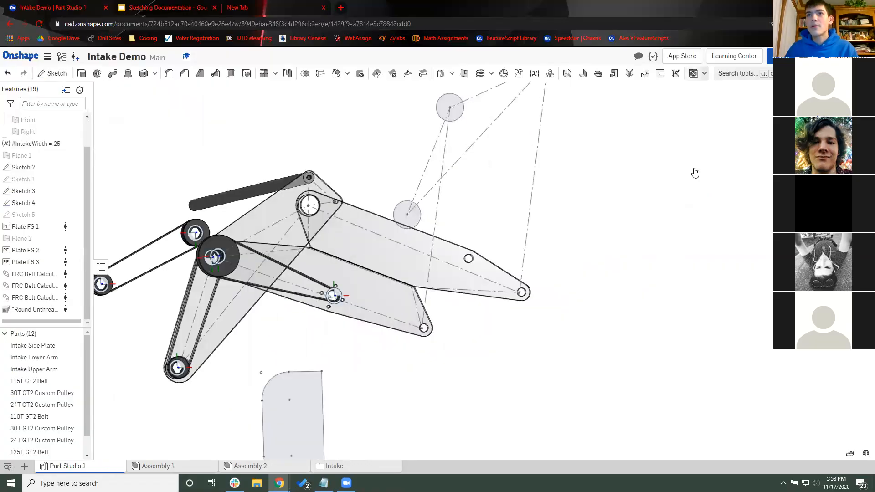
pyautogui.click(694, 169)
pyautogui.moveTo(437, 348); pyautogui.dragTo(422, 328, button='right')
pyautogui.scroll(1, 422, 327)
pyautogui.click(423, 331)
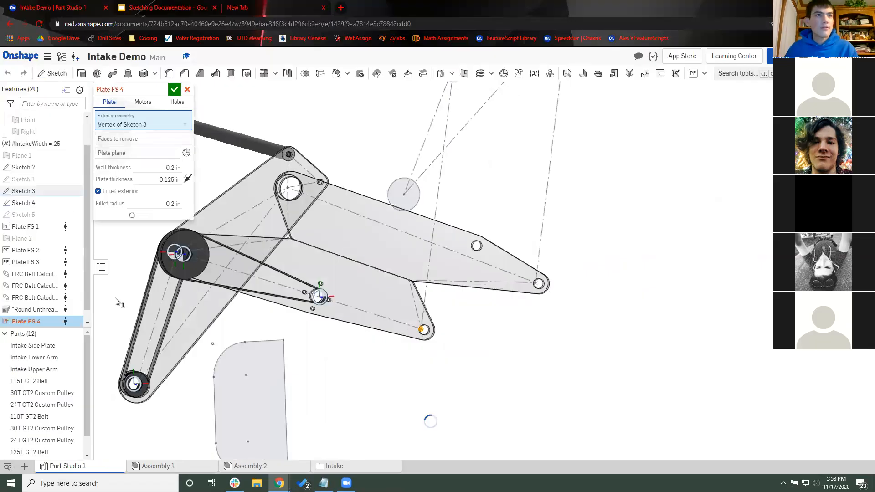
pyautogui.click(538, 284)
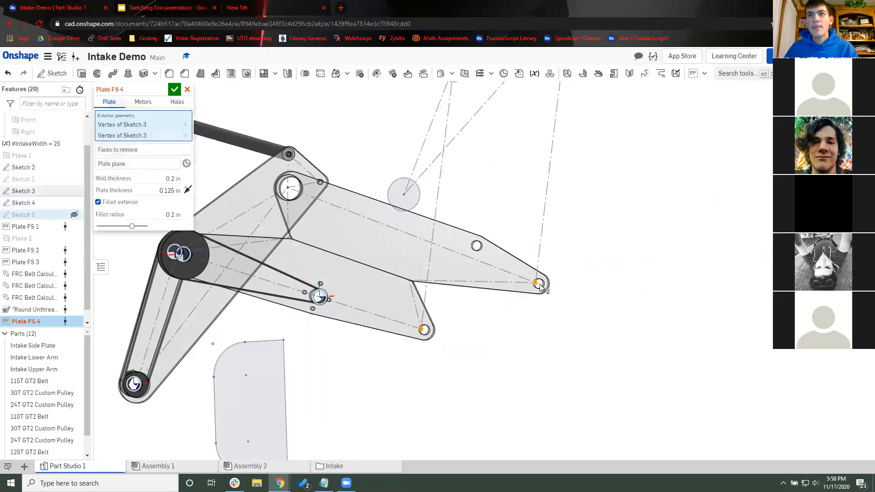
pyautogui.click(75, 215)
pyautogui.moveTo(785, 162); pyautogui.dragTo(625, 202, button='middle')
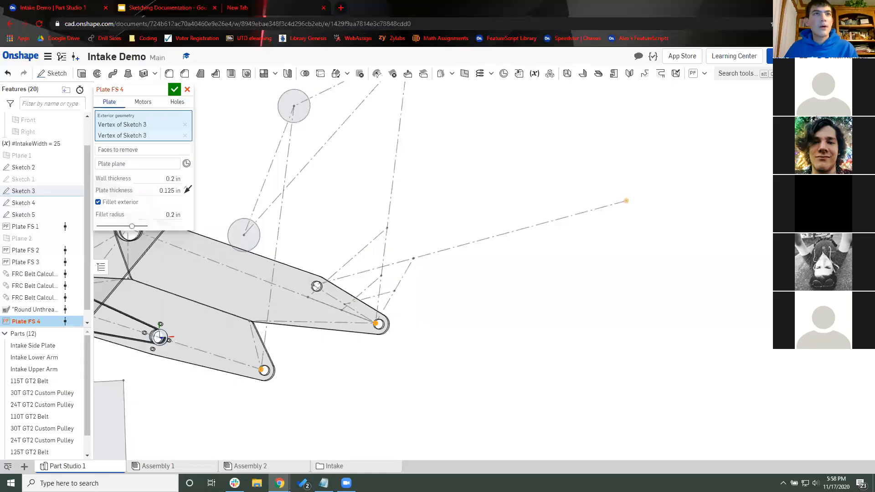
pyautogui.click(627, 200)
# Step: Add simple 0.375 in holes to the new plate at its three exterior vertices
pyautogui.click(178, 102)
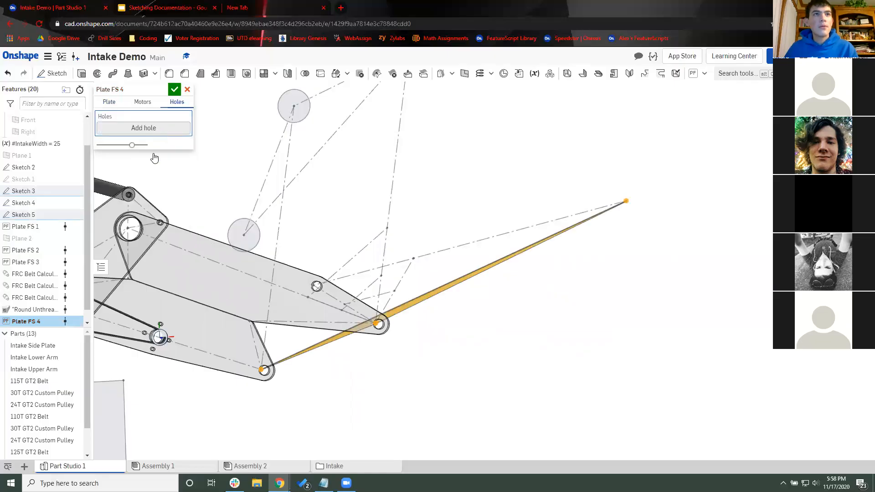
pyautogui.click(153, 128)
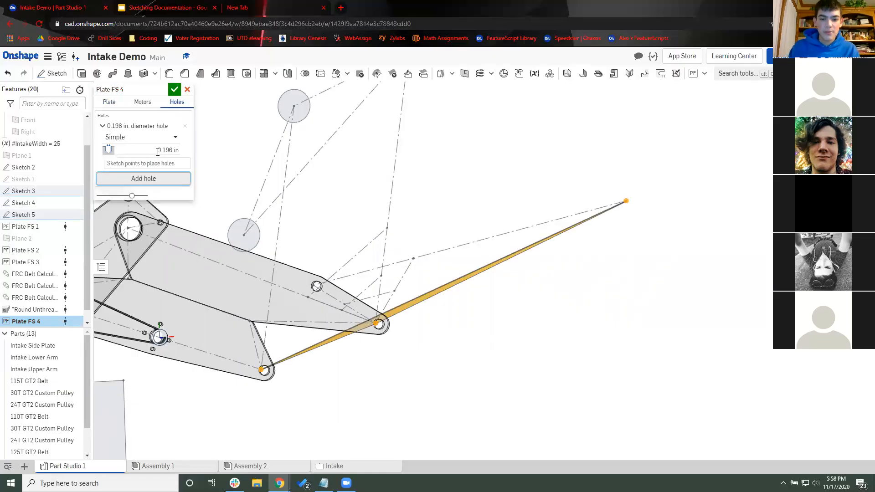
pyautogui.click(158, 152)
pyautogui.write('0.375')
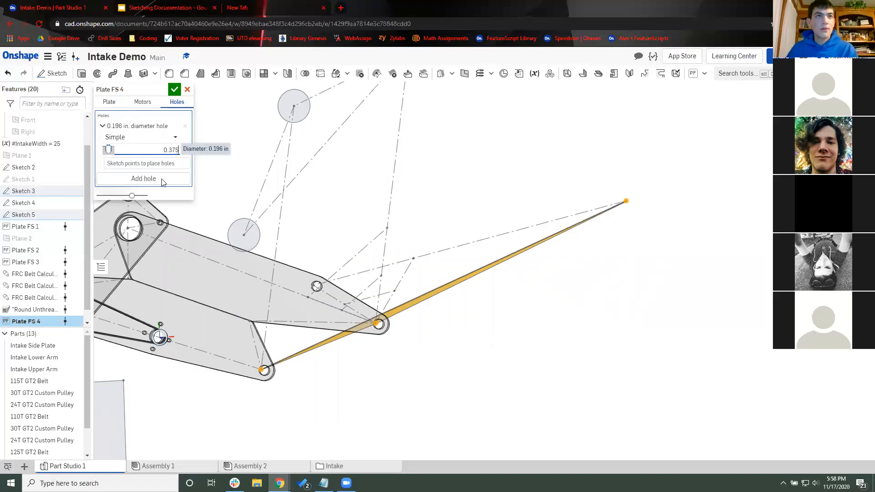
pyautogui.press('Tab')
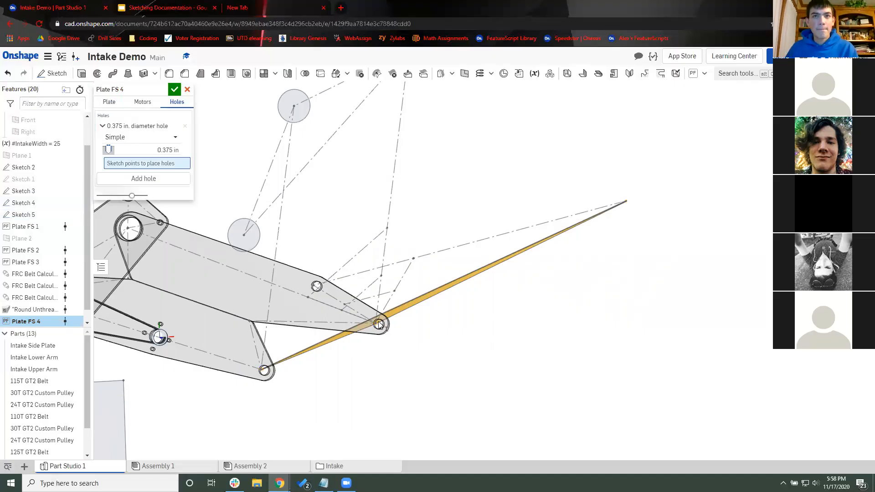
pyautogui.click(379, 324)
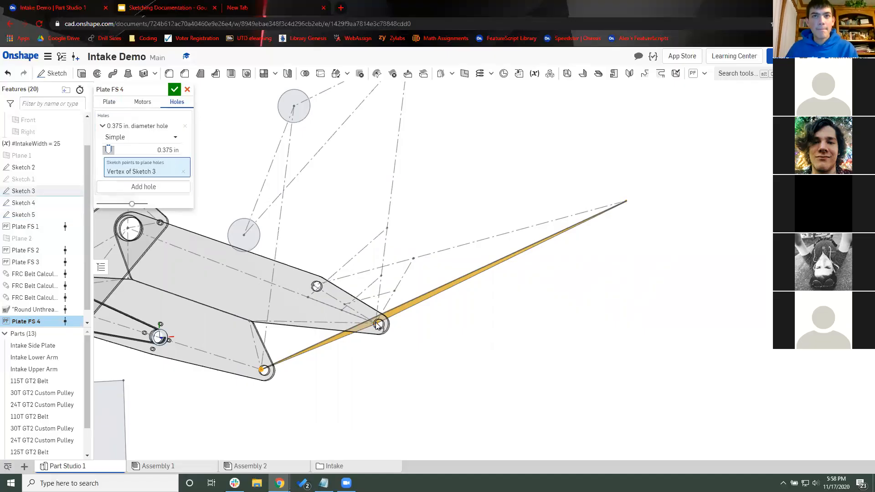
pyautogui.click(626, 201)
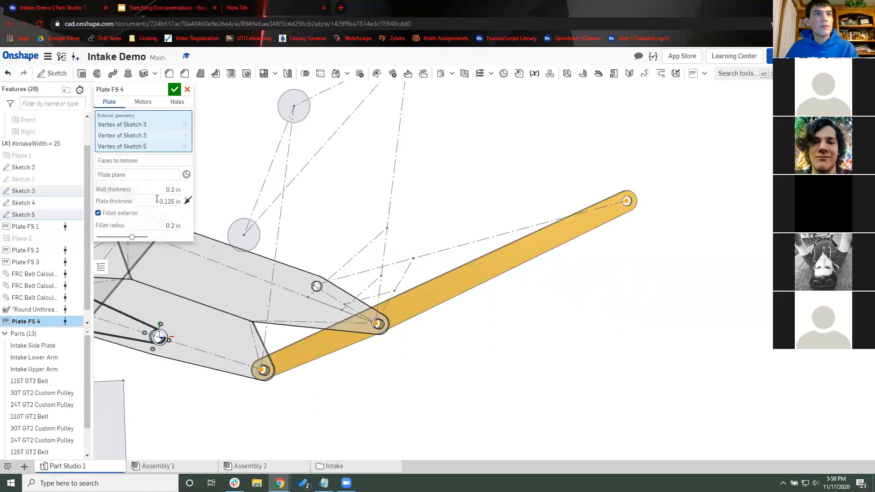
# Step: Set the new plate's thickness to 3/16 in and accept the feature
pyautogui.click(156, 200)
pyautogui.write('3')
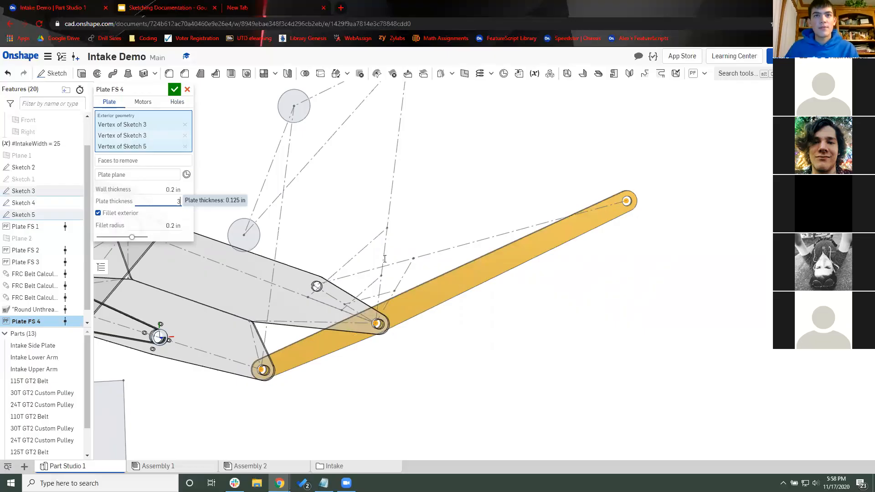
pyautogui.write('/16')
pyautogui.press('Return')
pyautogui.moveTo(477, 330); pyautogui.dragTo(513, 337, button='right')
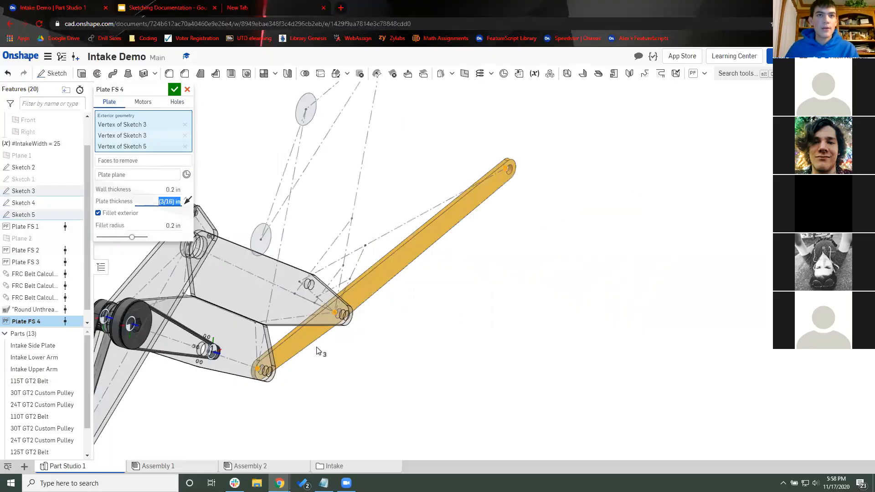
pyautogui.scroll(-2, 318, 345)
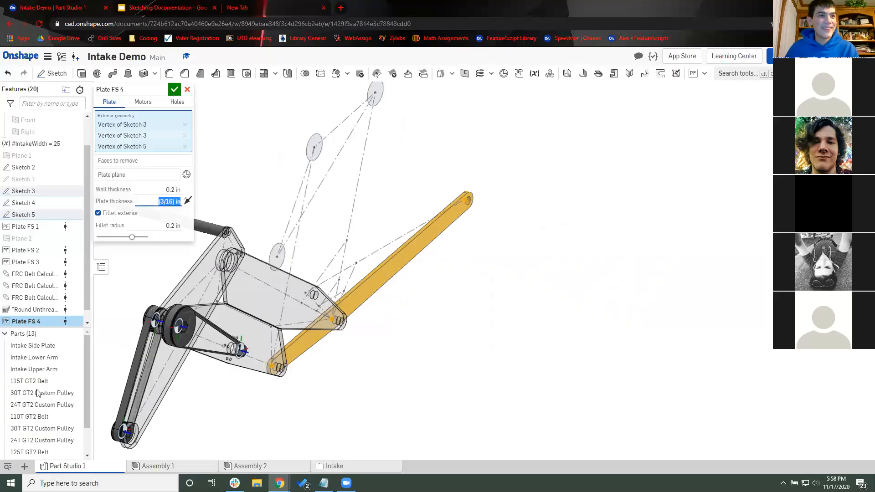
pyautogui.press('Return')
pyautogui.scroll(-1, 45, 444)
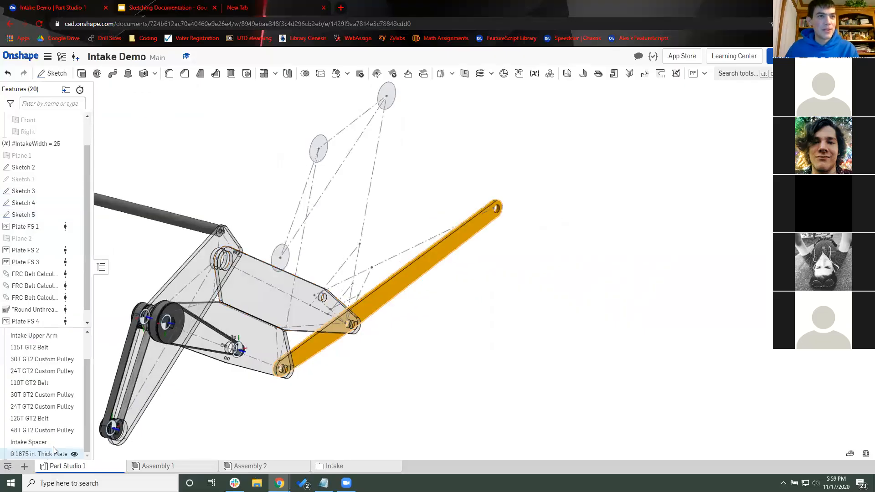
pyautogui.rightClick(50, 453)
pyautogui.click(92, 319)
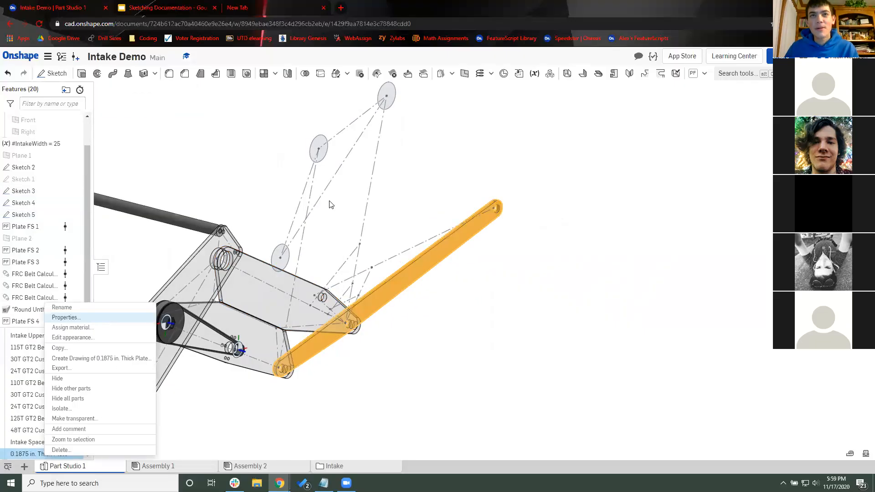
pyautogui.click(599, 285)
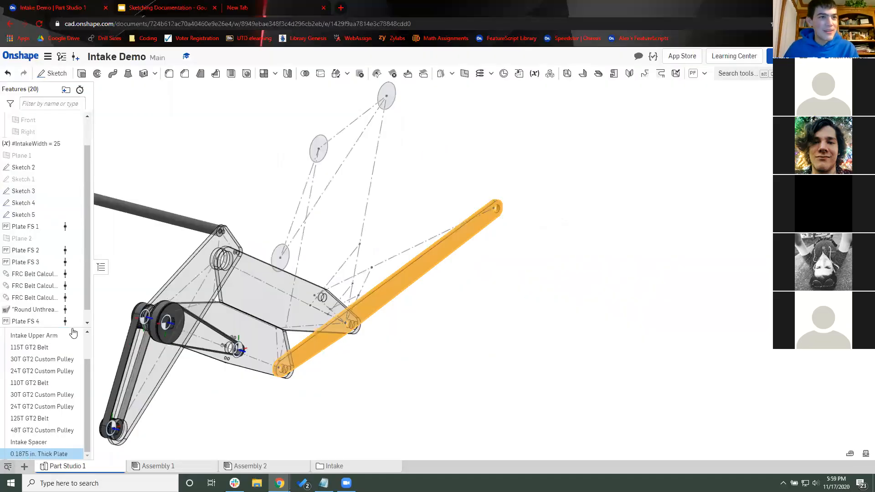
# Step: Assign Polycarbonate from the Onshape Material Library to the 0.1875 in. Thick Plate part
pyautogui.rightClick(29, 454)
pyautogui.click(57, 329)
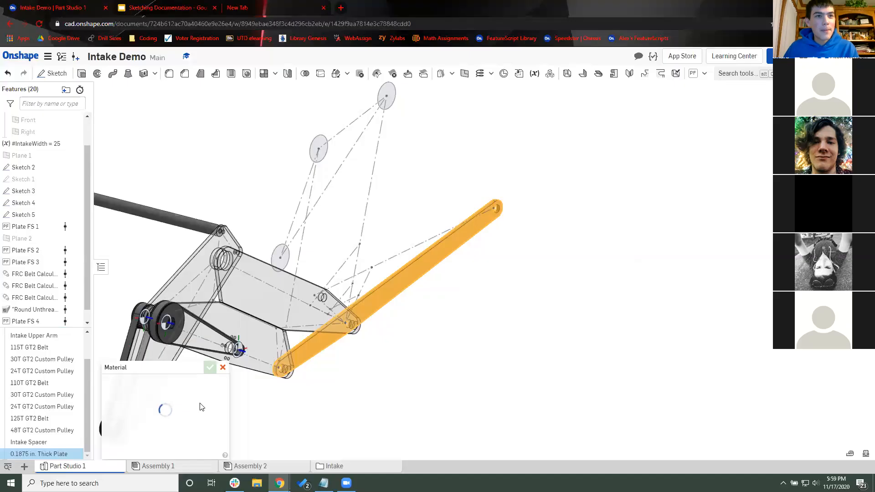
pyautogui.click(170, 415)
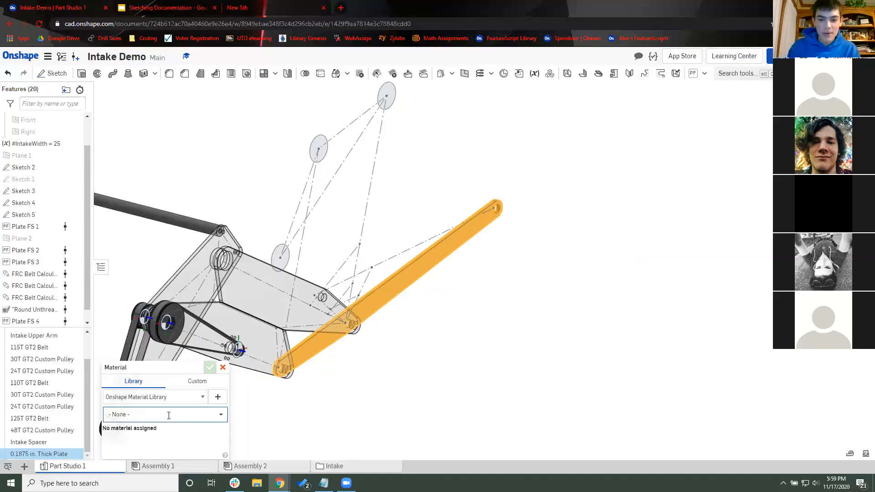
pyautogui.write('polycar')
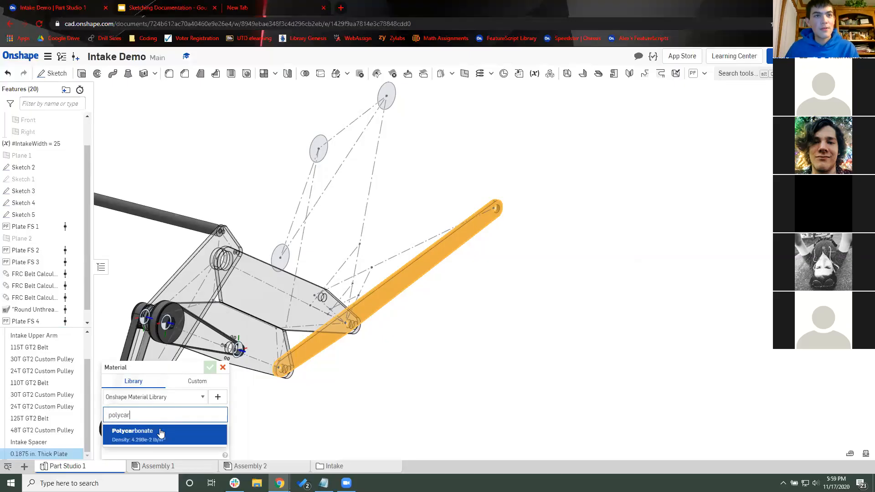
pyautogui.click(160, 433)
pyautogui.click(210, 367)
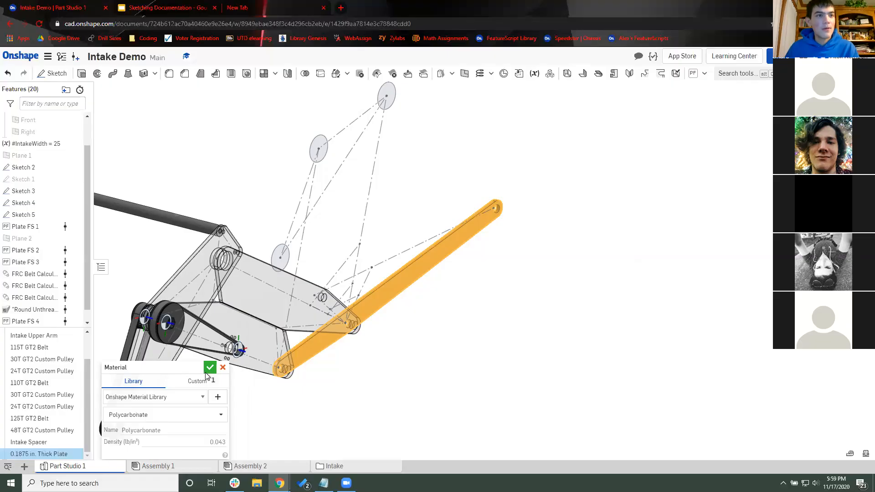
# Step: Set the 0.1875 in. Thick Plate's appearance to colour EAEAEA with an opacity of 0.33
pyautogui.rightClick(62, 455)
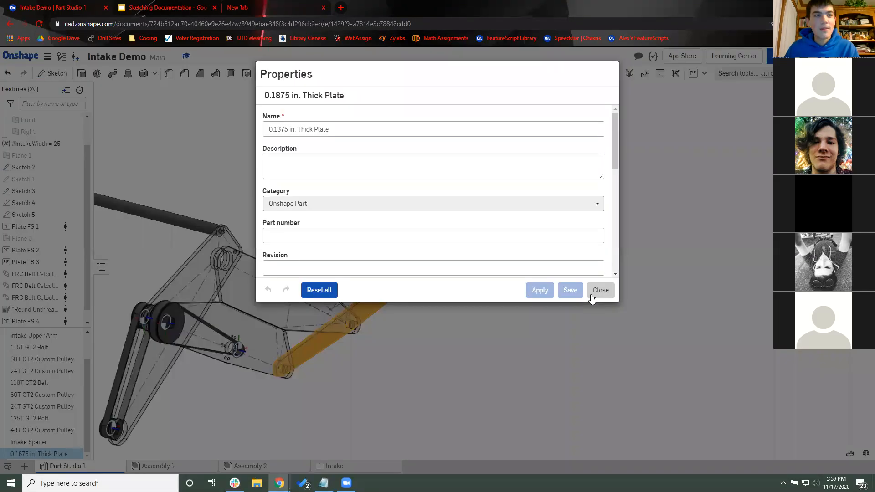
pyautogui.click(592, 296)
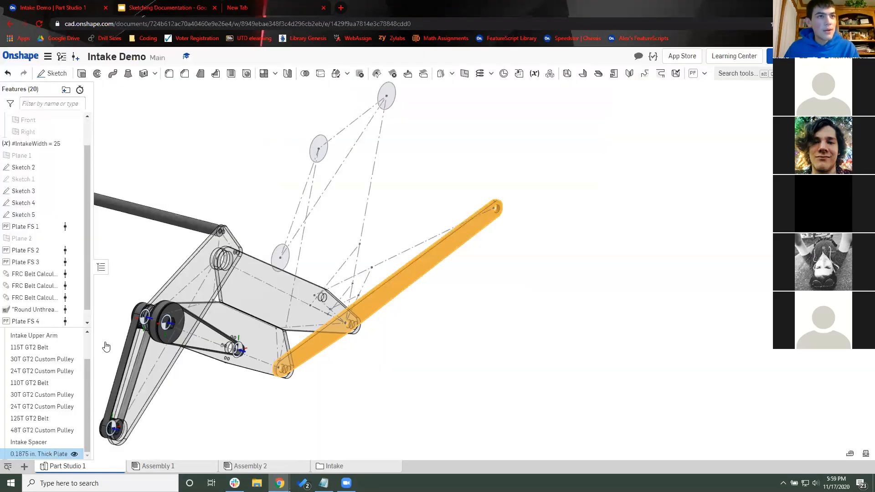
pyautogui.rightClick(46, 454)
pyautogui.click(75, 339)
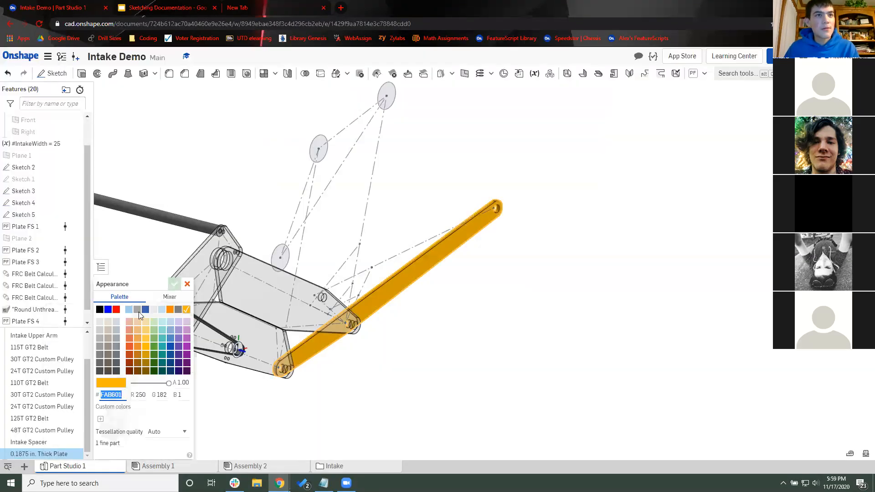
pyautogui.write('EAEAEA')
pyautogui.click(181, 381)
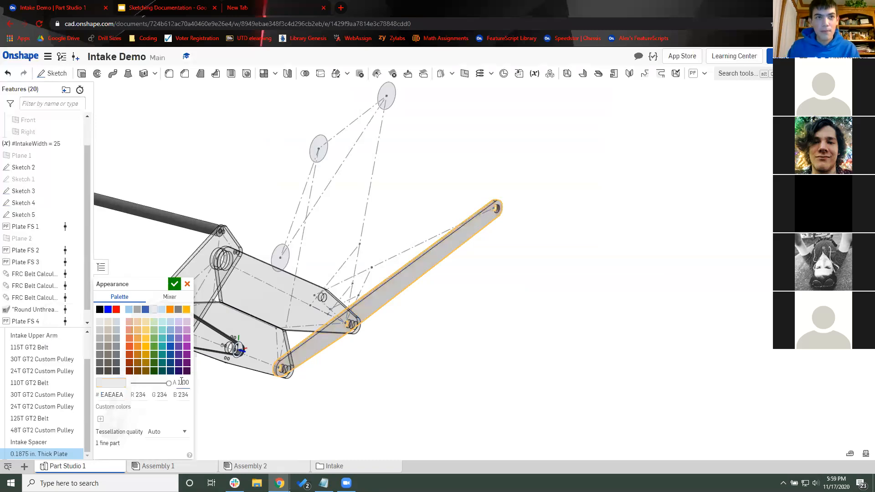
pyautogui.press('BackSpace')
pyautogui.write('.00')
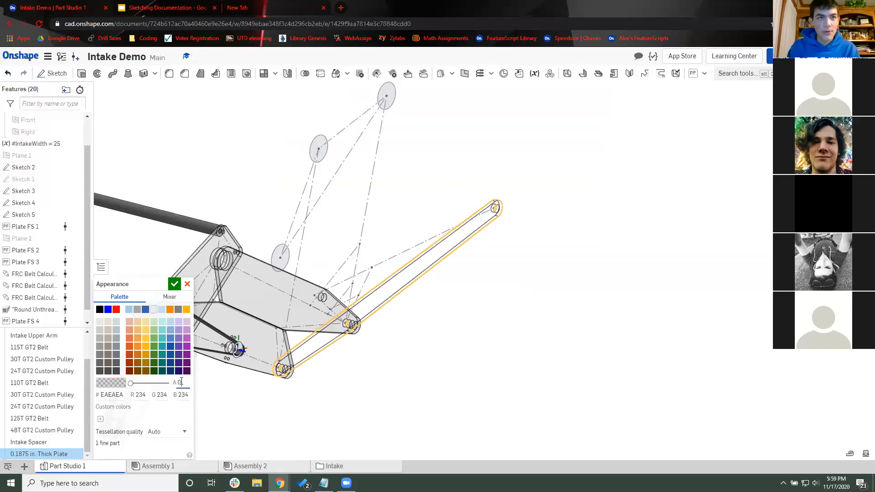
pyautogui.write('33')
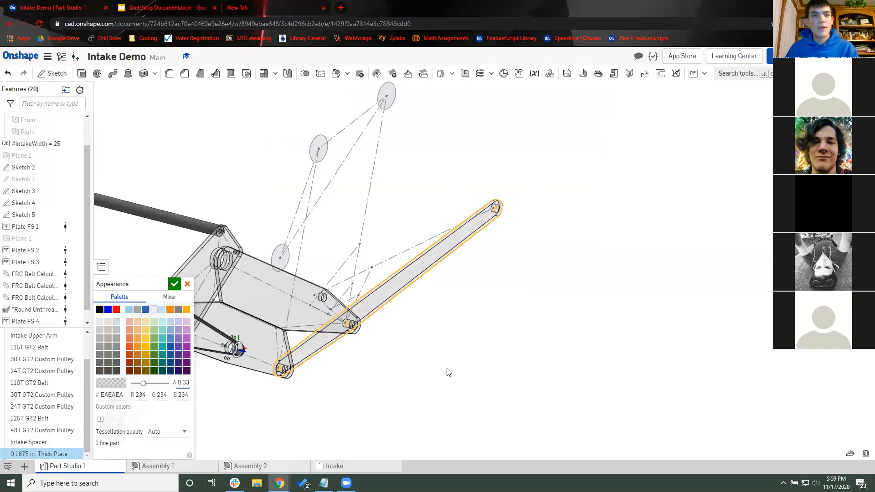
pyautogui.click(326, 401)
# Step: Insert the 0.1875 in. Thick Plate from Part Studio 1 into Assembly 1 and fix the instance in place
pyautogui.scroll(-3, 325, 400)
pyautogui.moveTo(326, 400); pyautogui.dragTo(176, 467, button='right')
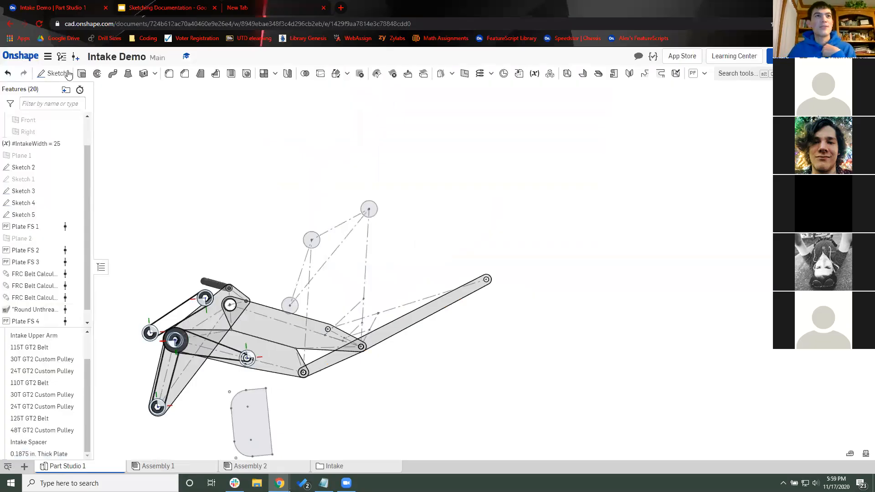
pyautogui.press('i')
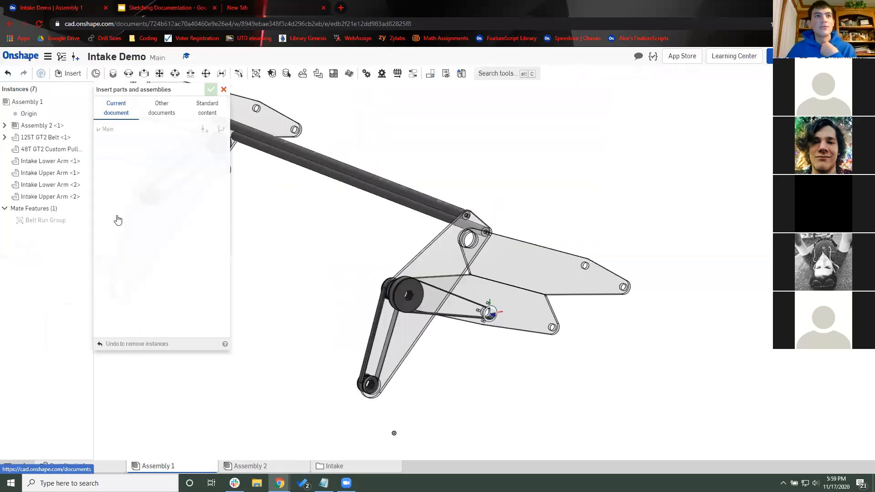
pyautogui.click(98, 221)
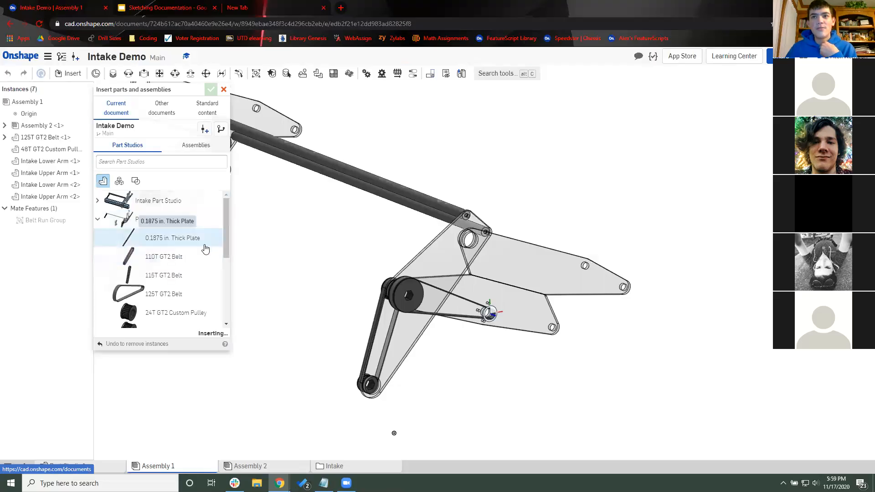
pyautogui.click(204, 246)
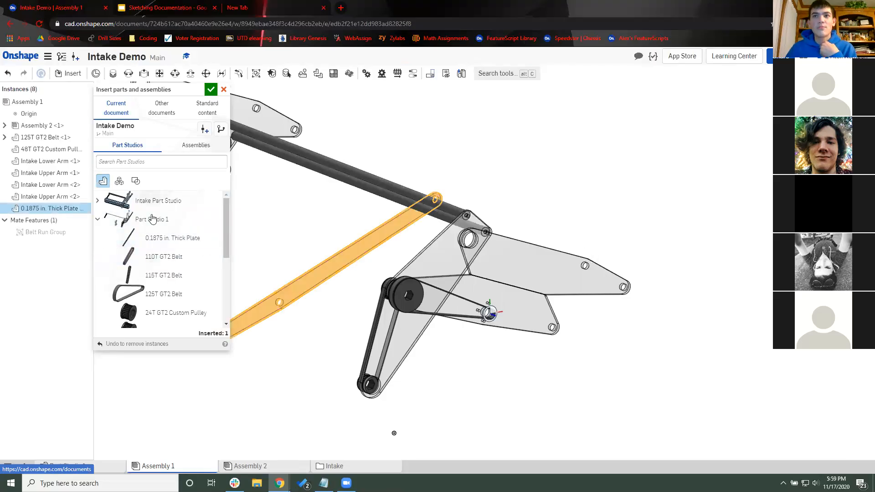
pyautogui.click(206, 93)
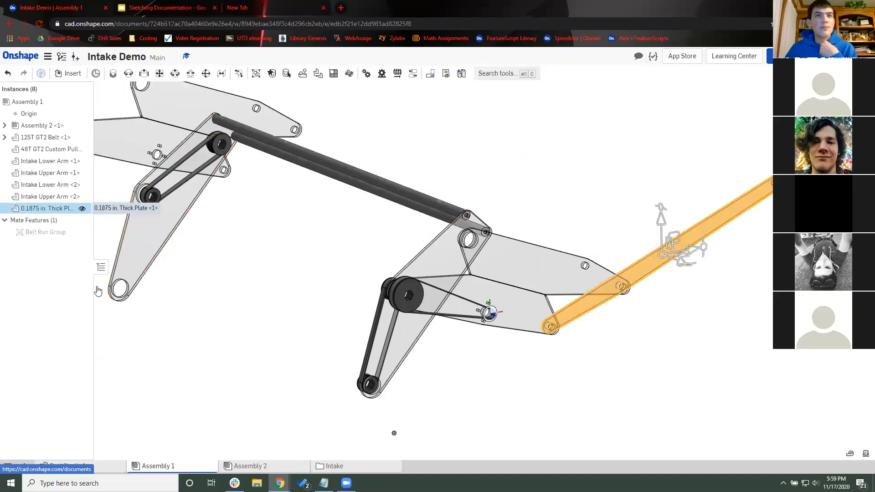
pyautogui.rightClick(54, 209)
pyautogui.click(74, 285)
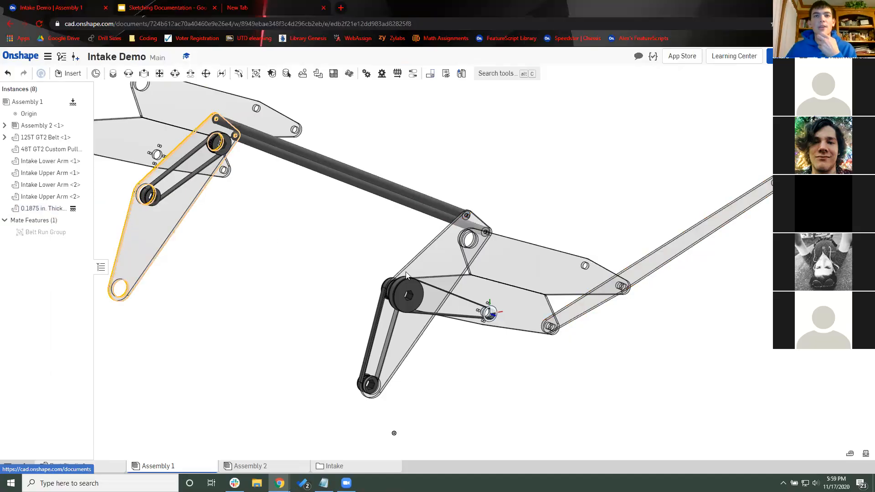
# Step: Start a Revolute mate between the thick plate's end hole and the Intake Lower Arm's end hole
pyautogui.press('f')
pyautogui.scroll(3, 407, 256)
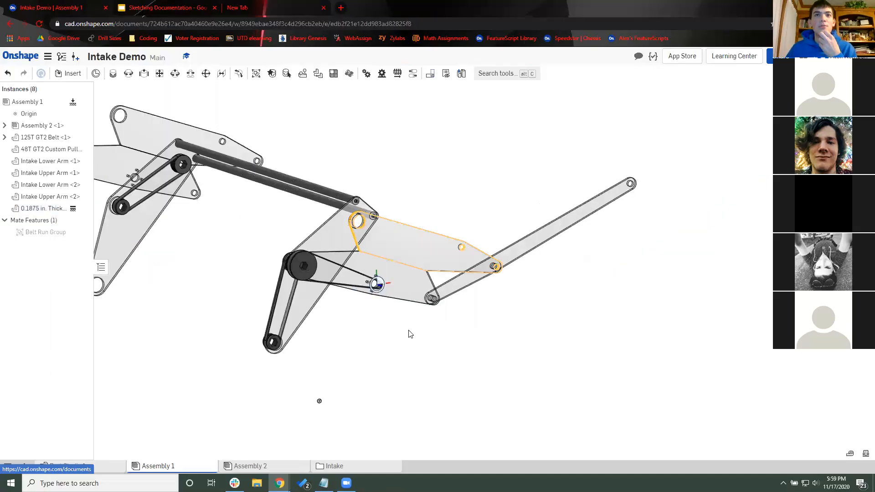
pyautogui.moveTo(418, 349); pyautogui.dragTo(429, 285, button='right')
pyautogui.click(430, 285)
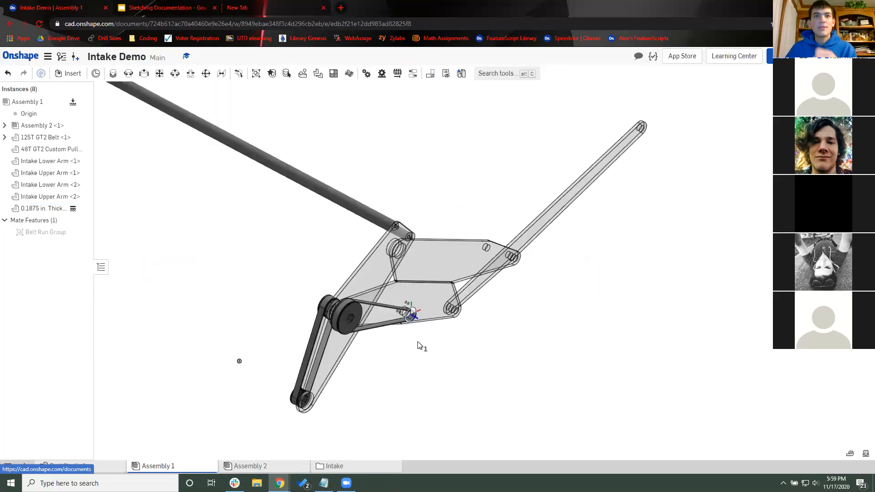
pyautogui.press('Escape')
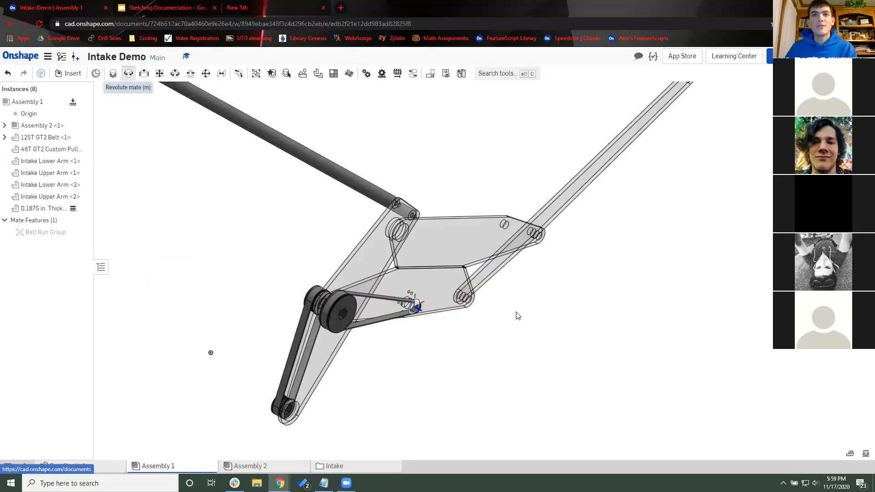
pyautogui.press('m')
pyautogui.scroll(3, 515, 314)
pyautogui.scroll(-2, 561, 332)
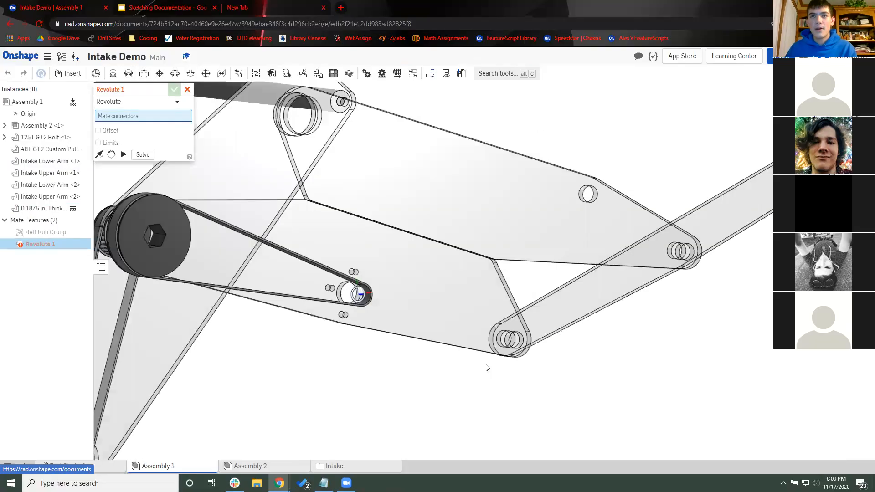
pyautogui.scroll(4, 487, 367)
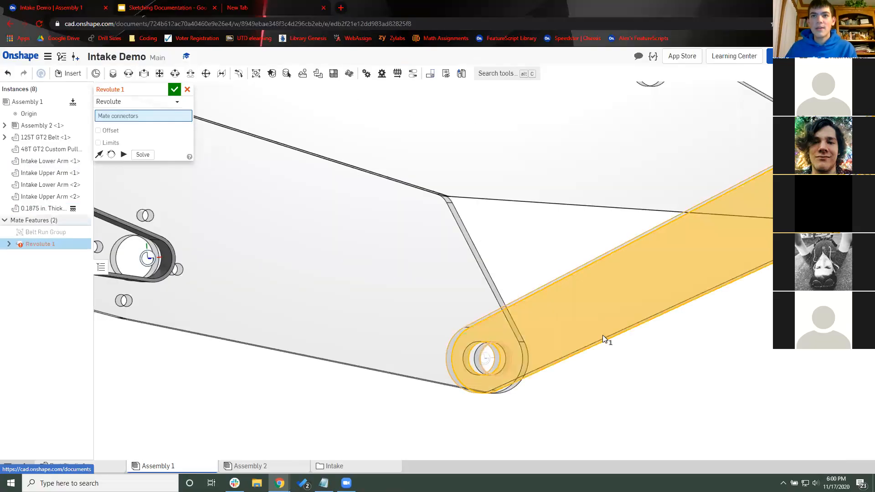
pyautogui.click(603, 335)
pyautogui.moveTo(603, 335); pyautogui.dragTo(547, 299, button='right')
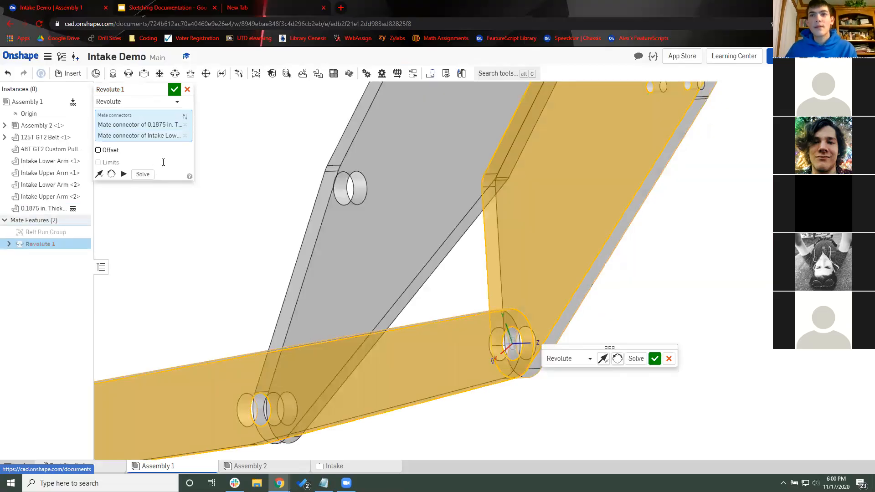
# Step: Offset the lower arm's revolute mate by -3/16 in along Z and accept the mate
pyautogui.click(164, 162)
pyautogui.write('3/16')
pyautogui.press('Return')
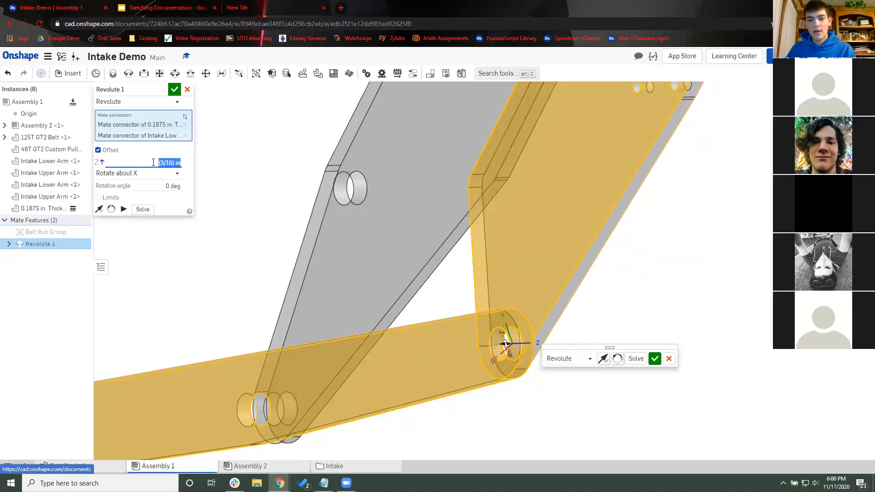
pyautogui.click(154, 162)
pyautogui.write('-')
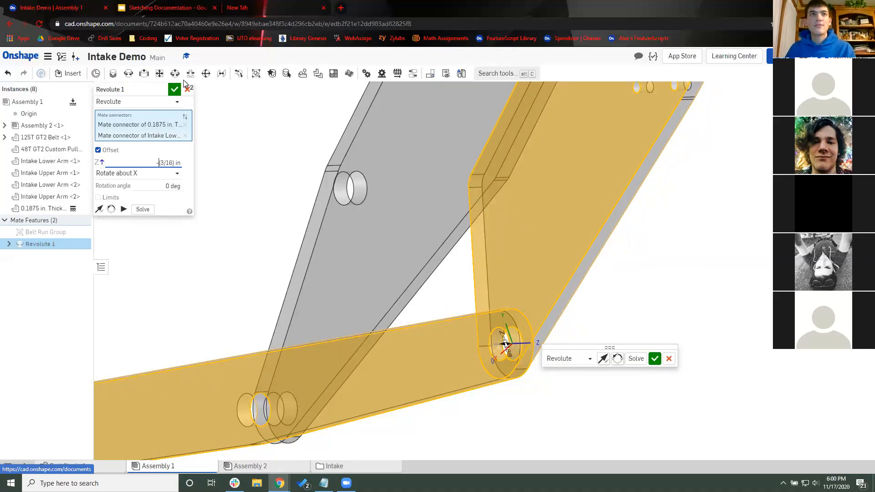
pyautogui.press('Return')
pyautogui.press('Return')
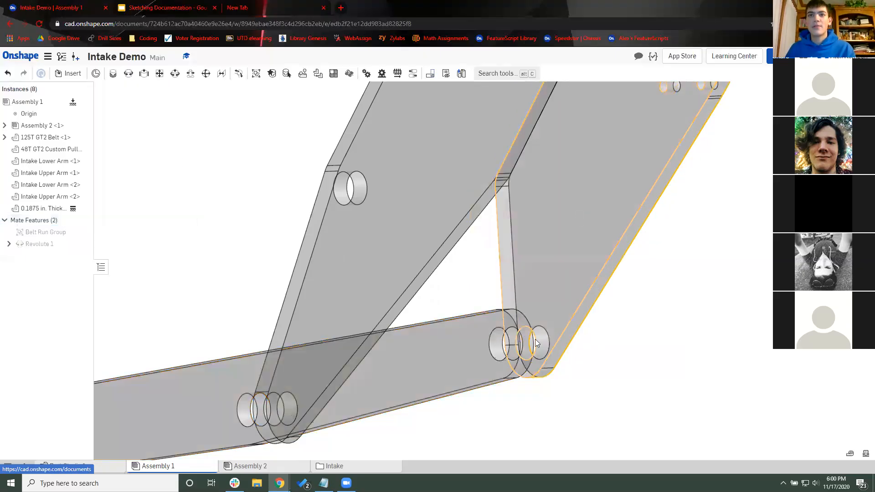
# Step: Add a Revolute mate between the Intake Upper Arm's end hole and the thick plate's middle hole, offset -3/16 in along Z
pyautogui.scroll(-3, 424, 301)
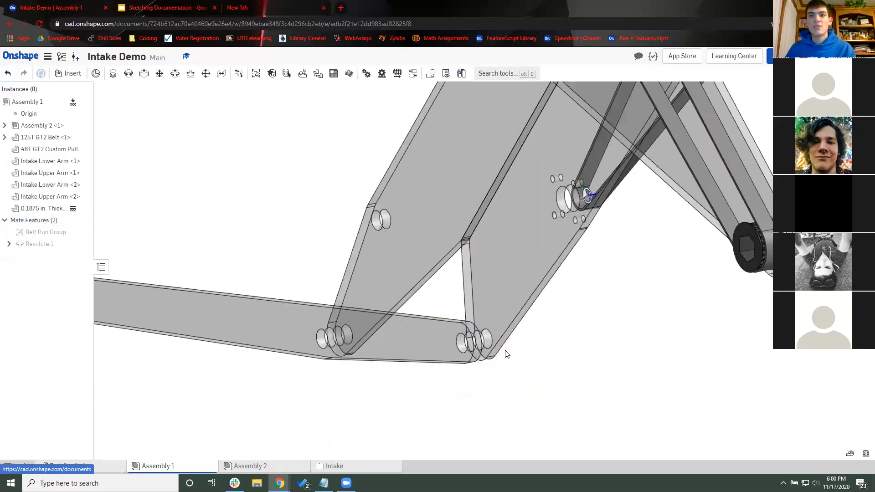
pyautogui.scroll(5, 493, 347)
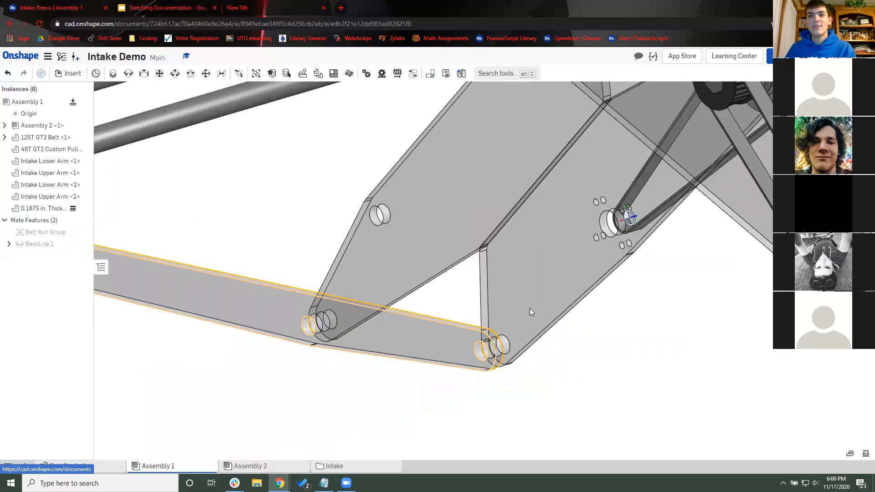
pyautogui.moveTo(486, 327); pyautogui.dragTo(483, 330, button='right')
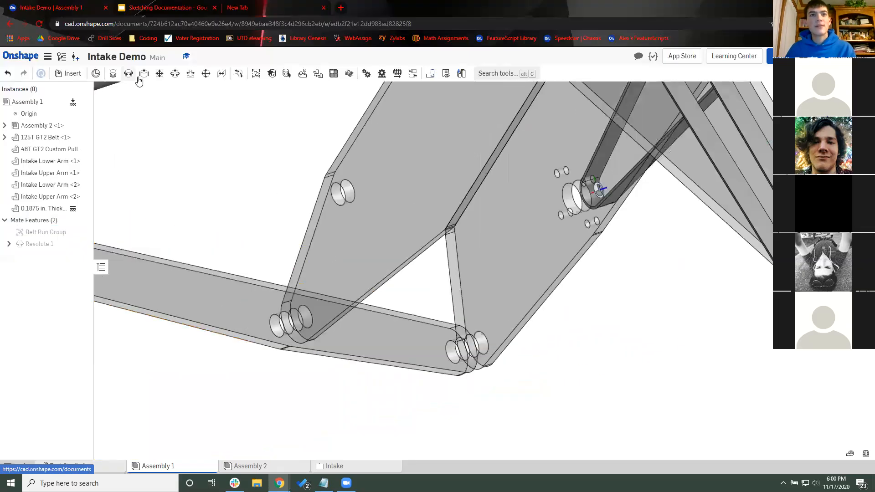
pyautogui.click(139, 78)
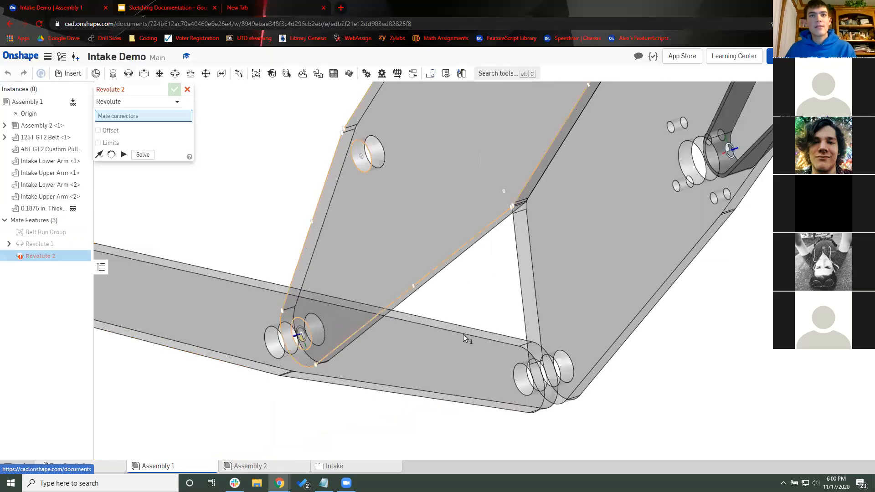
pyautogui.click(607, 380)
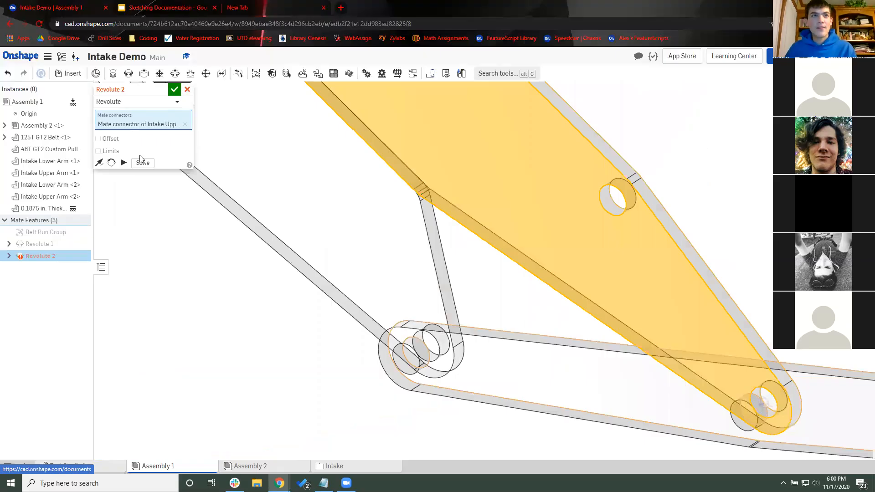
pyautogui.click(113, 150)
pyautogui.click(152, 163)
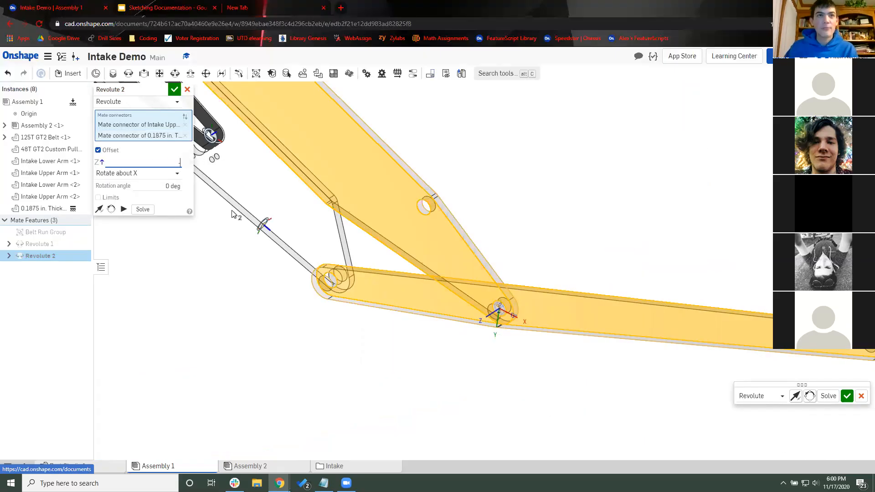
pyautogui.write('-3/16')
pyautogui.press('Return')
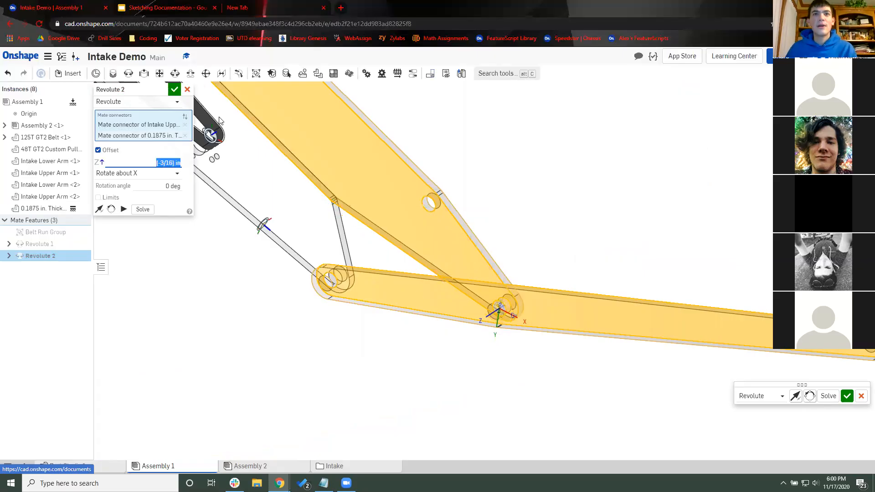
pyautogui.press('Return')
# Step: Add a Revolute mate between the Intake Side's large hole near the tubes and the Intake Upper Arm's large end hole, offset -3/16 in along Z
pyautogui.scroll(-5, 325, 231)
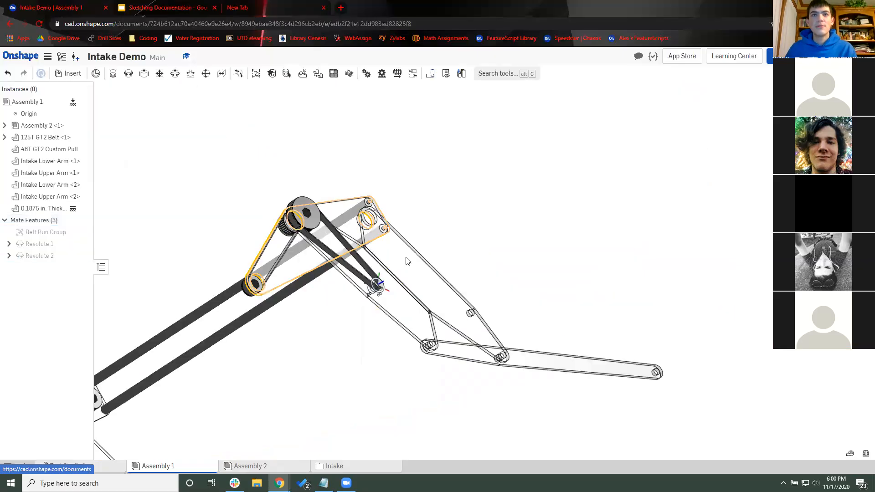
pyautogui.moveTo(406, 261); pyautogui.dragTo(303, 195, button='right')
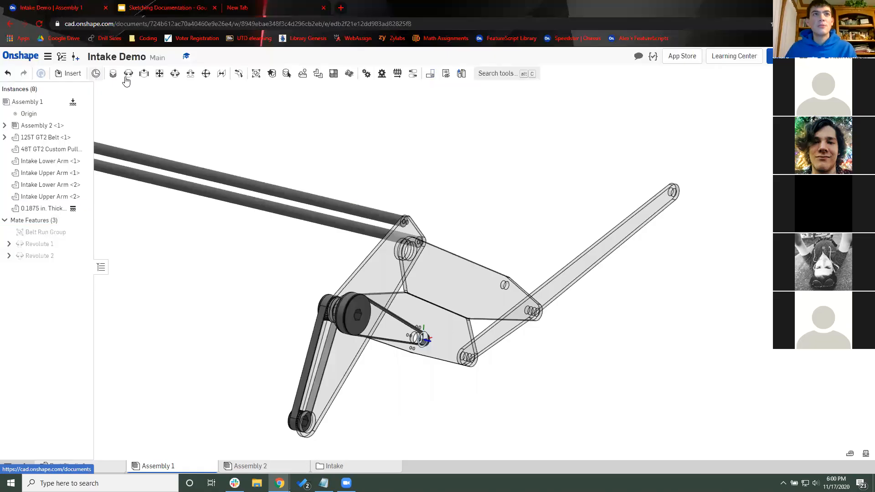
pyautogui.click(127, 77)
pyautogui.scroll(3, 402, 256)
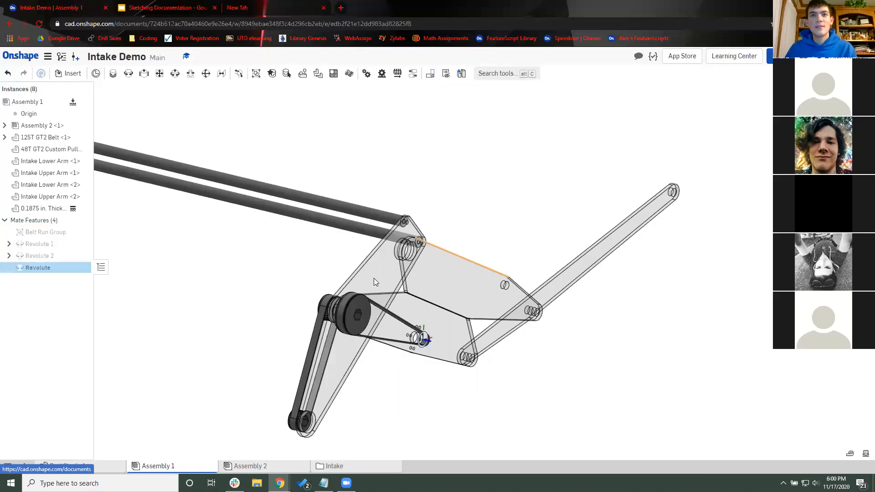
pyautogui.moveTo(374, 278); pyautogui.dragTo(401, 296, button='right')
pyautogui.scroll(3, 400, 295)
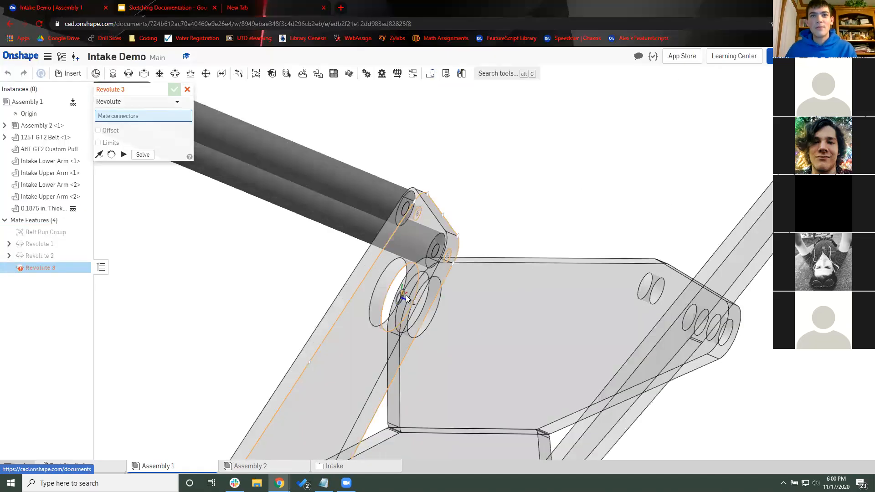
pyautogui.click(404, 296)
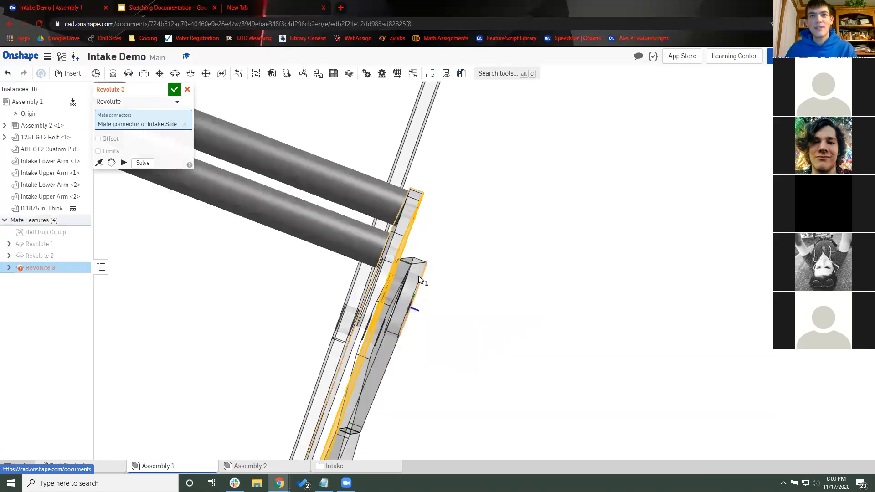
pyautogui.scroll(3, 418, 276)
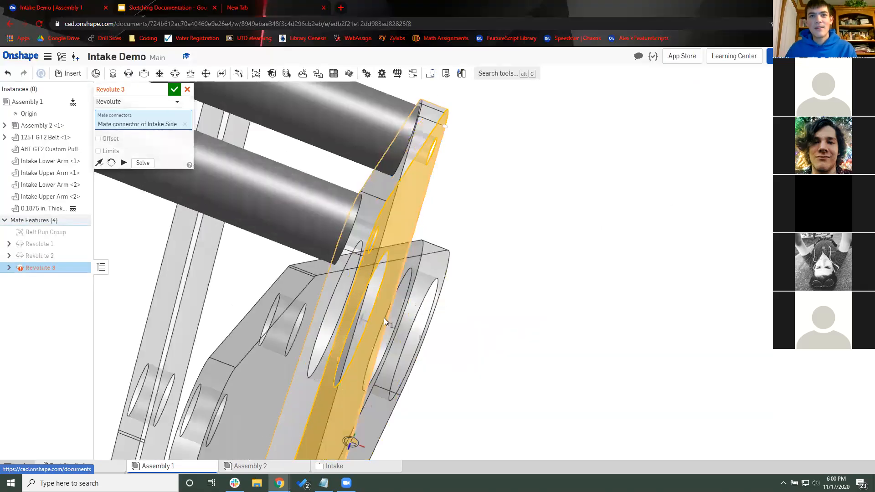
pyautogui.click(111, 161)
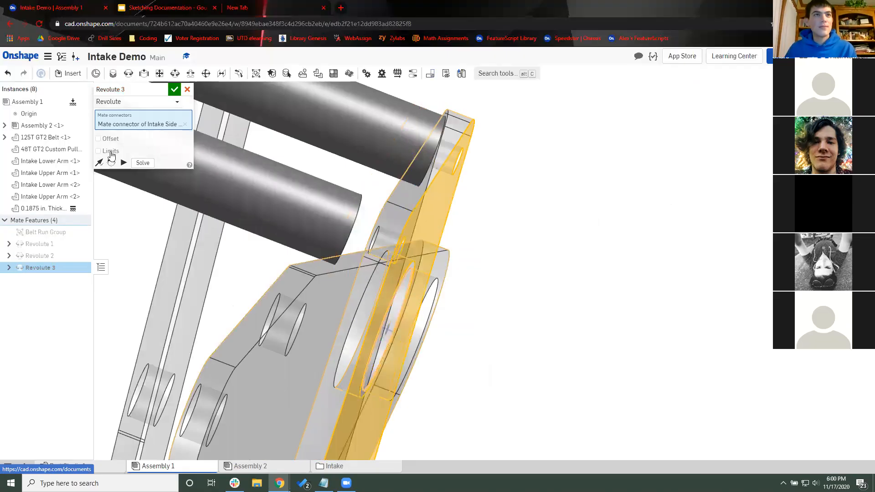
pyautogui.click(110, 152)
pyautogui.click(156, 163)
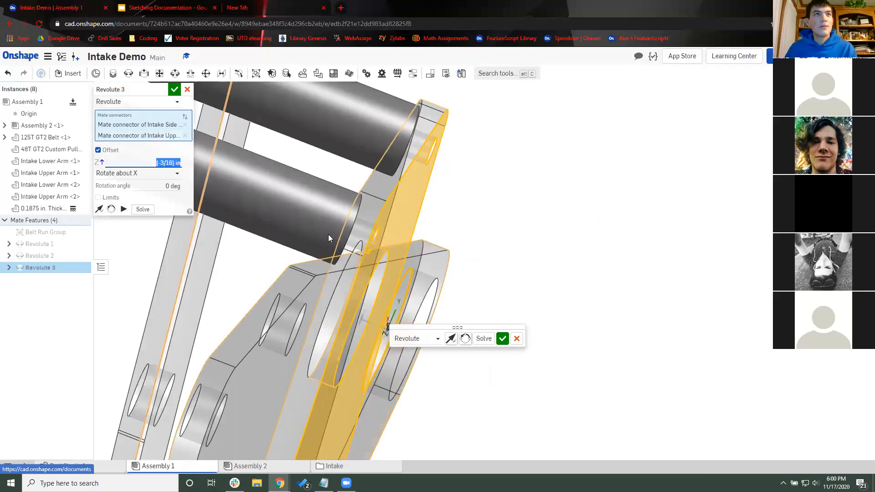
pyautogui.click(175, 90)
# Step: Add a Revolute mate between the Intake Lower Arm's large end hole and the Intake Side's middle pulley hole, offset -0.187 in along Z
pyautogui.scroll(-3, 429, 349)
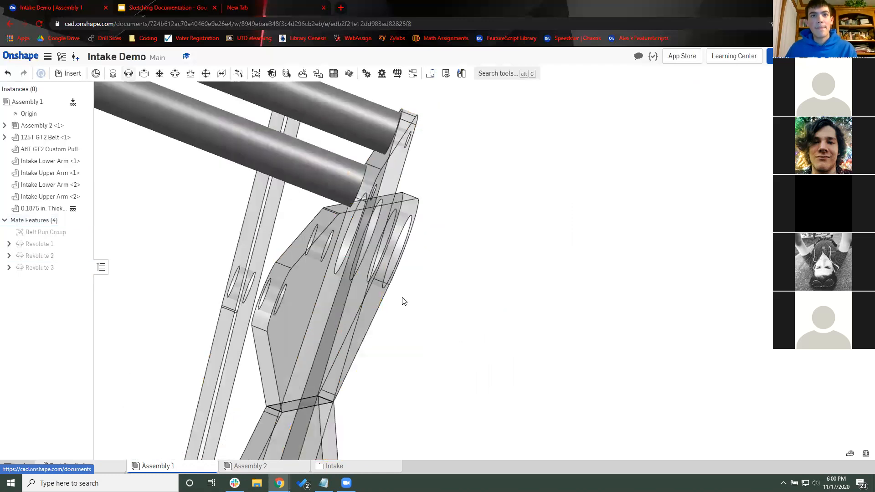
pyautogui.scroll(-2, 404, 300)
pyautogui.press('j')
pyautogui.scroll(3, 346, 307)
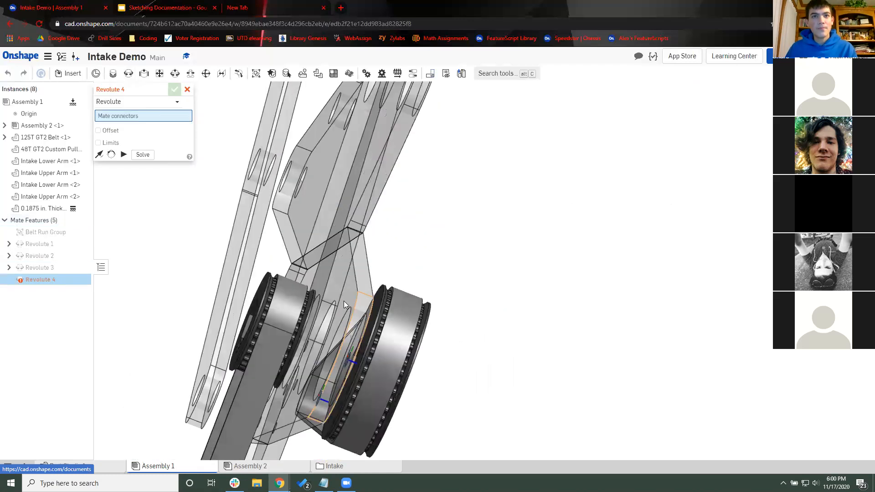
pyautogui.click(322, 366)
pyautogui.scroll(2, 308, 287)
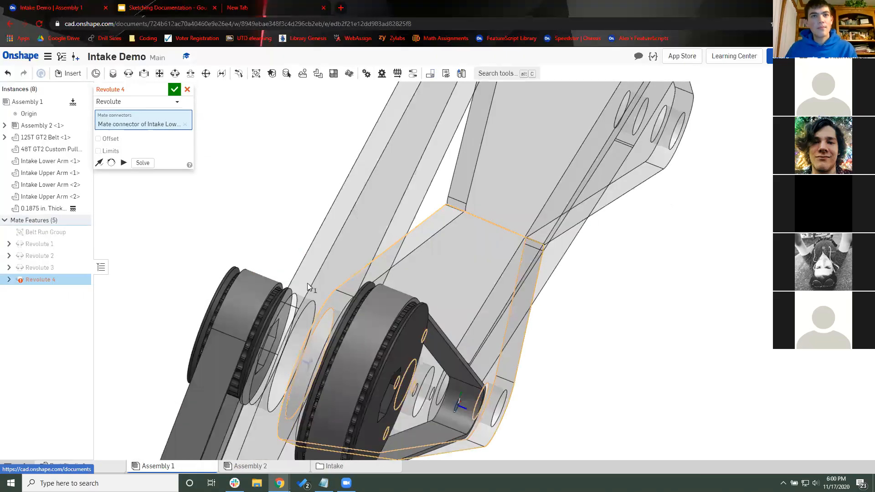
pyautogui.scroll(2, 287, 344)
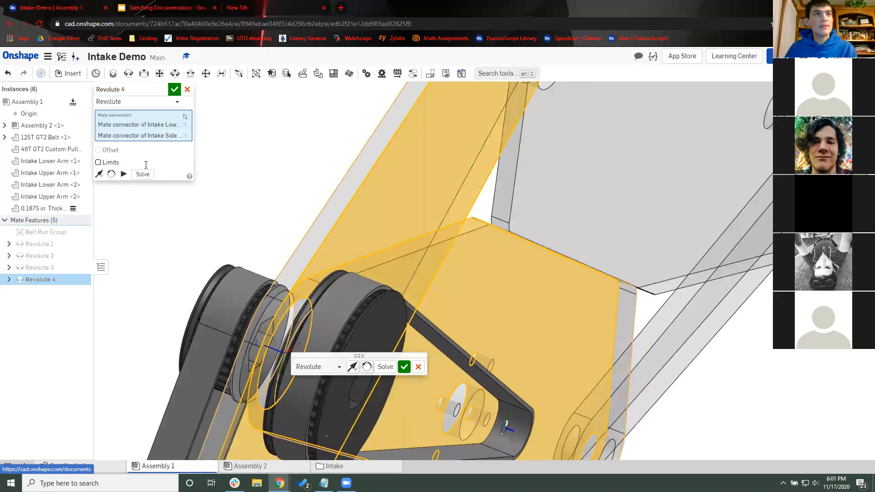
pyautogui.click(147, 162)
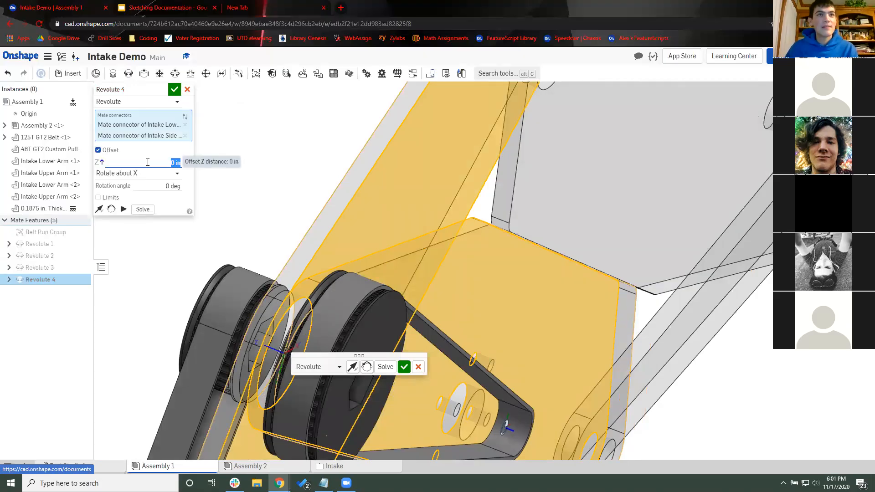
pyautogui.write('-0.187')
pyautogui.press('Return')
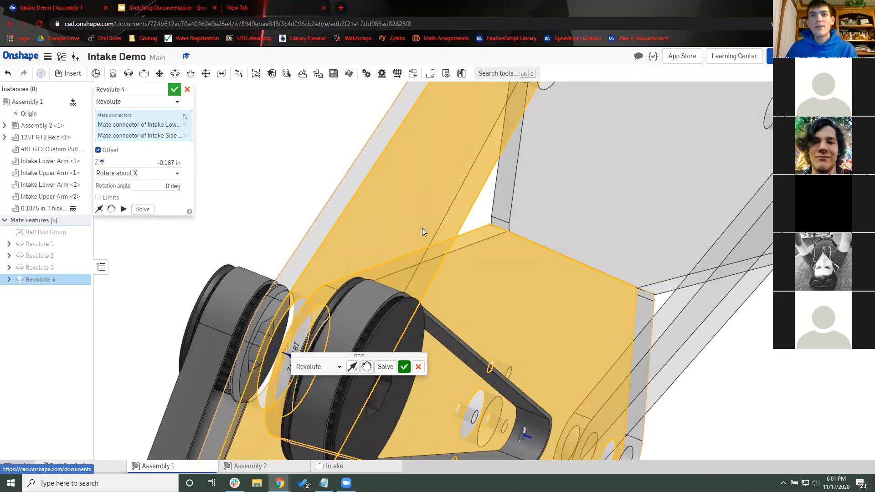
pyautogui.press('Return')
# Step: Add a Revolute mate between the second Intake Lower Arm's large end hole and the opposite Intake Side's middle hole, offset -0.187 in along Z
pyautogui.scroll(8, 422, 228)
pyautogui.moveTo(282, 274); pyautogui.dragTo(186, 165, button='right')
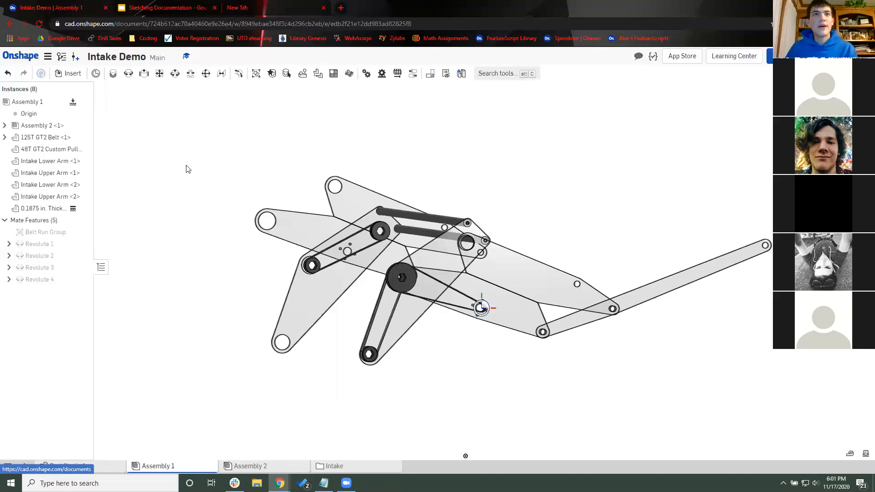
pyautogui.moveTo(133, 83); pyautogui.dragTo(252, 200, button='right')
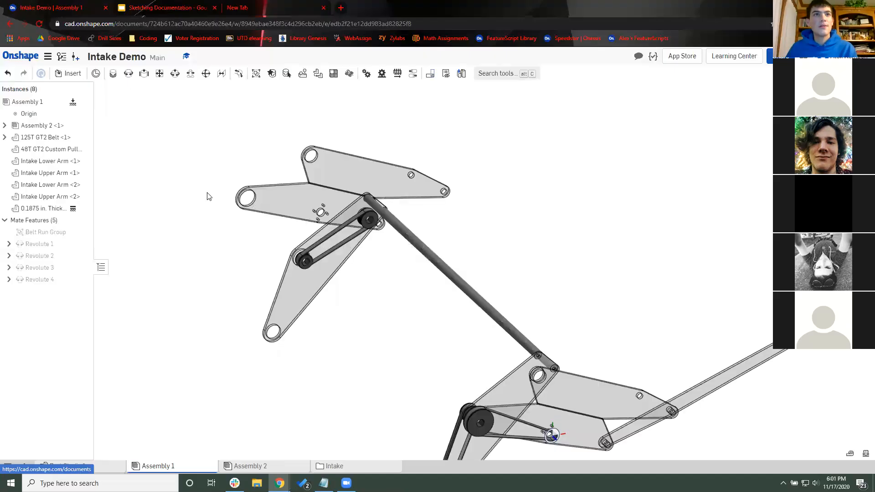
pyautogui.scroll(-5, 207, 192)
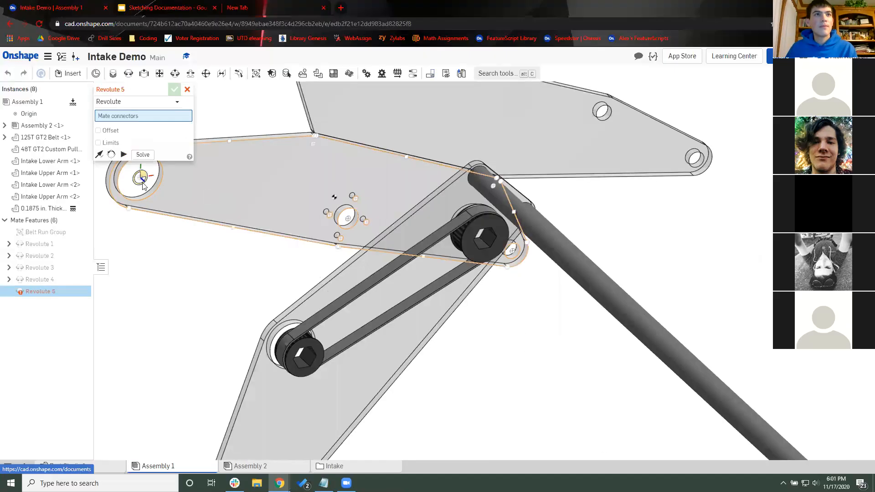
pyautogui.scroll(4, 241, 291)
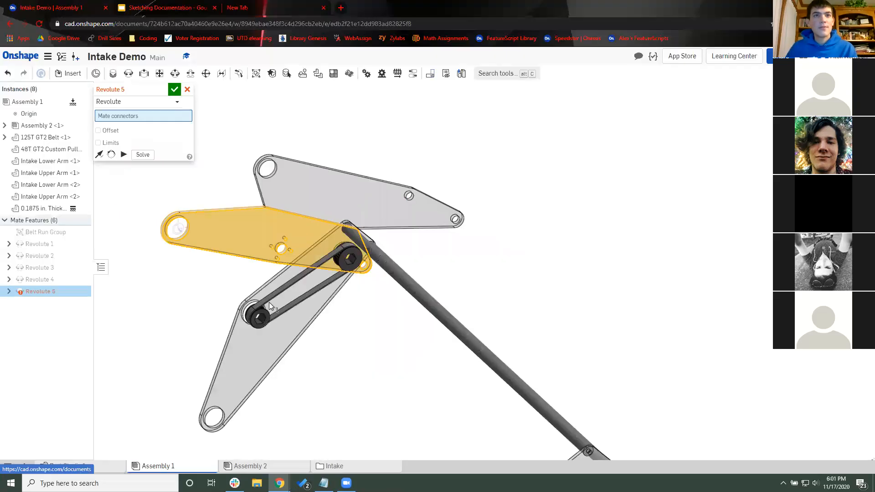
pyautogui.moveTo(269, 302); pyautogui.dragTo(310, 345, button='right')
pyautogui.scroll(5, 310, 349)
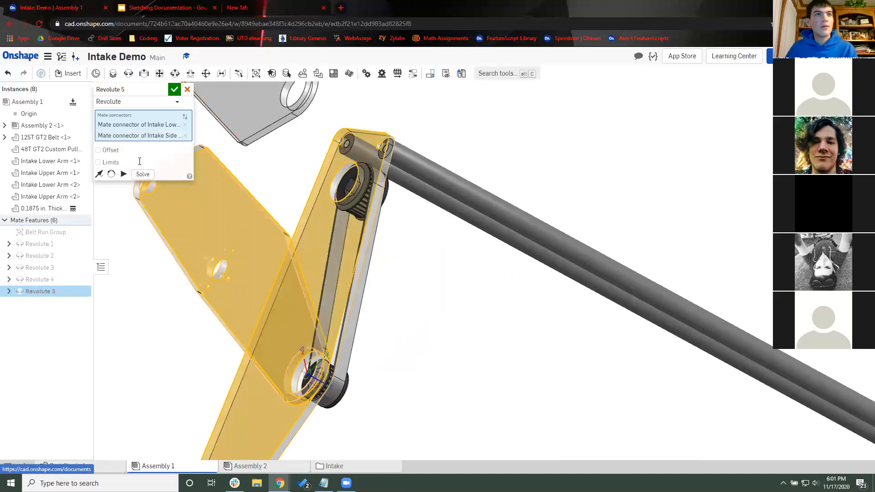
pyautogui.click(109, 150)
pyautogui.write('-0.187')
pyautogui.press('Return')
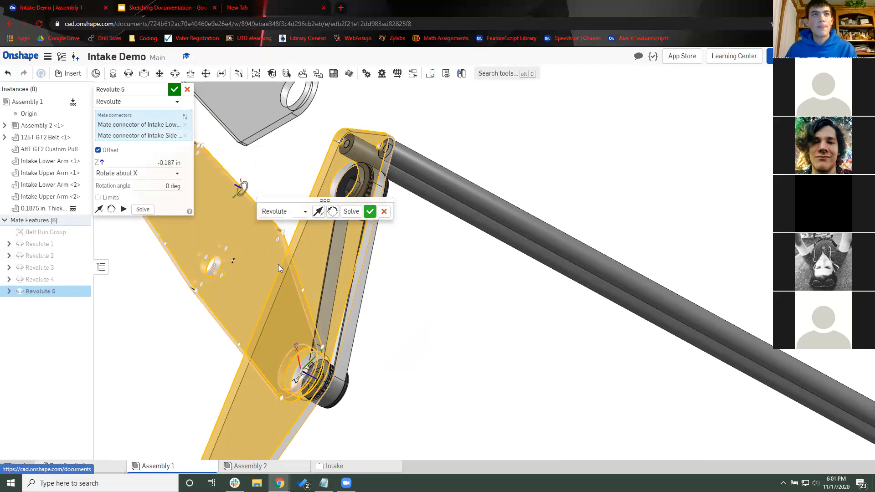
pyautogui.press('Return')
# Step: Add a Revolute mate between the second Intake Upper Arm's large end hole and the opposite Intake Side's hole near the tubes, offset -3/16 in along Z
pyautogui.scroll(-3, 257, 220)
pyautogui.moveTo(257, 220); pyautogui.dragTo(313, 291, button='right')
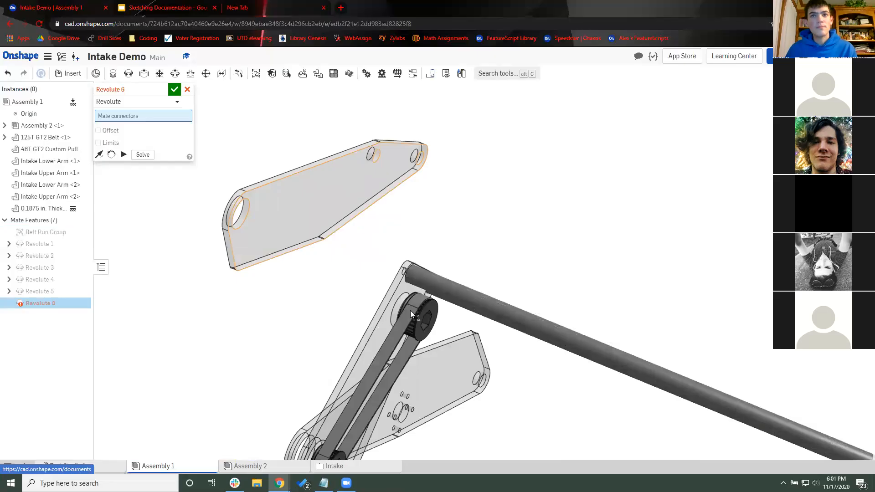
pyautogui.click(410, 311)
pyautogui.scroll(3, 428, 296)
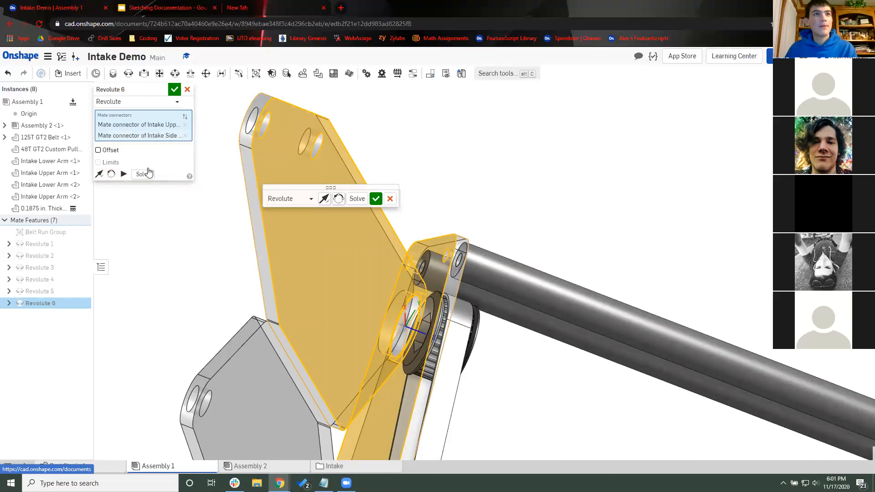
pyautogui.click(98, 150)
pyautogui.click(149, 163)
pyautogui.write('-')
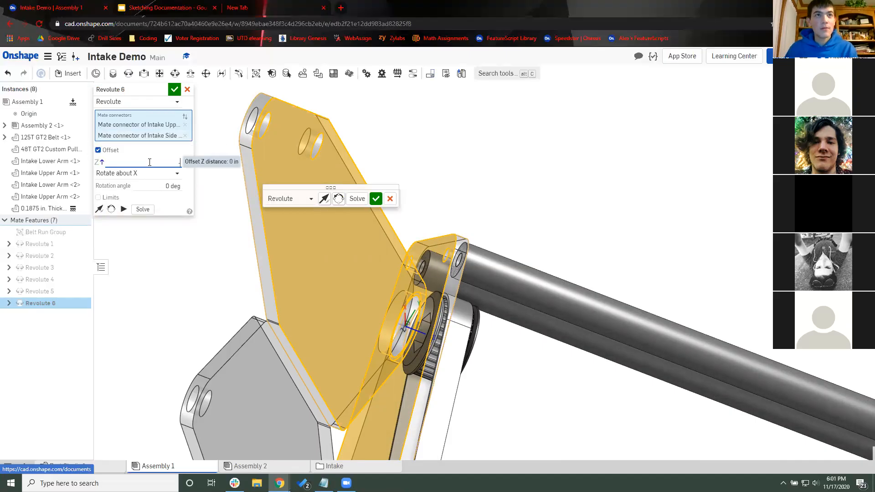
pyautogui.write('3/16')
pyautogui.press('Return')
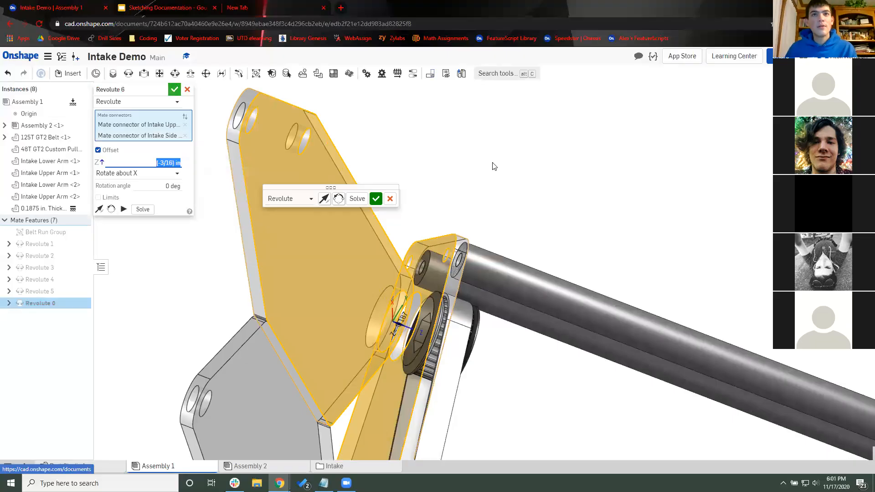
pyautogui.press('Return')
# Step: Examine the mated arms, intake sides and thick plate from several angles
pyautogui.scroll(-5, 310, 174)
pyautogui.moveTo(310, 173); pyautogui.dragTo(345, 293, button='right')
pyautogui.scroll(-4, 293, 252)
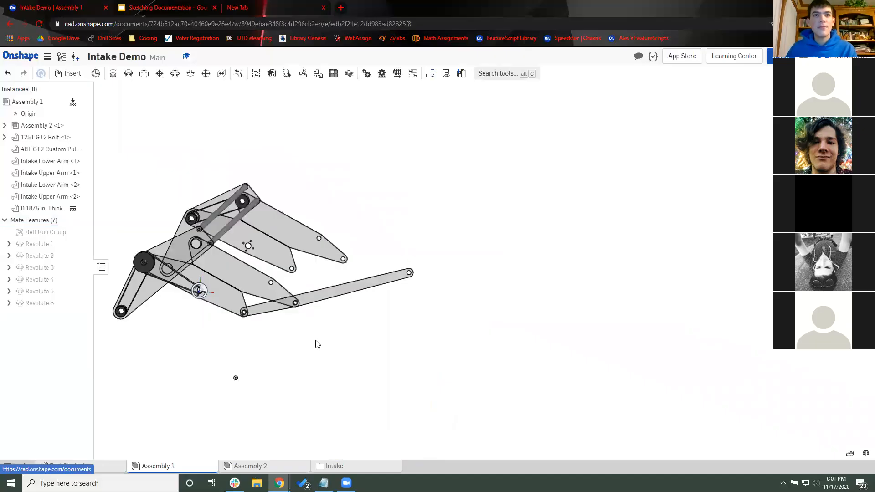
pyautogui.moveTo(316, 342); pyautogui.dragTo(374, 348, button='right')
pyautogui.click(345, 334)
pyautogui.scroll(2, 345, 334)
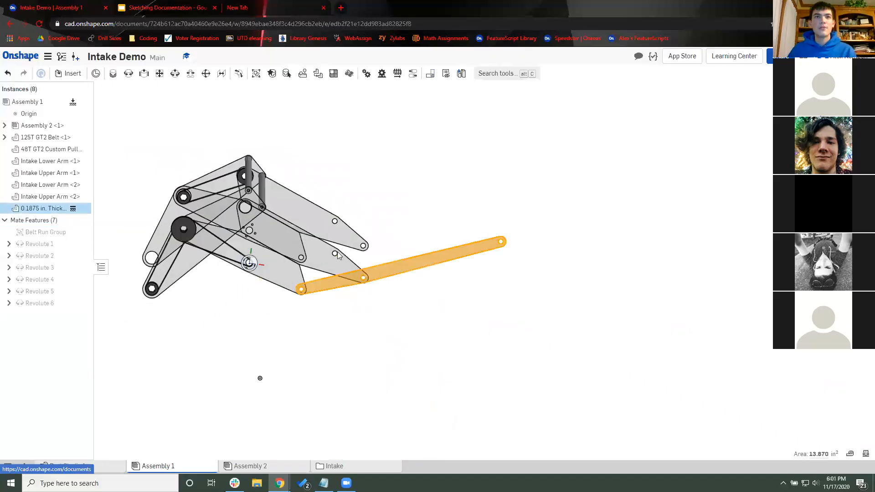
pyautogui.scroll(2, 288, 252)
pyautogui.click(348, 338)
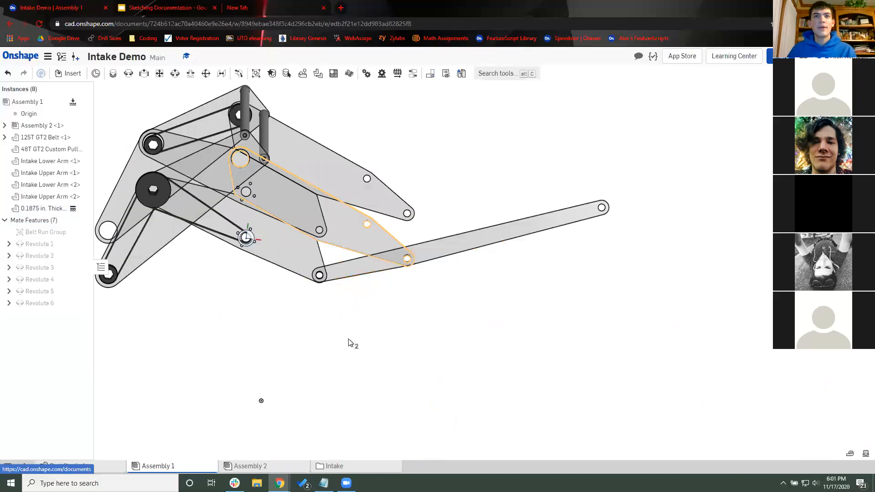
pyautogui.click(353, 256)
pyautogui.press('Escape')
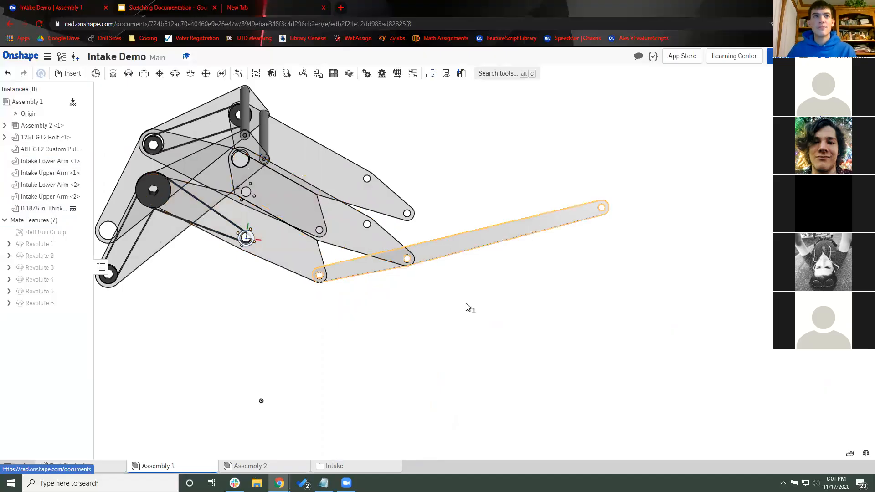
pyautogui.click(416, 317)
pyautogui.click(309, 320)
pyautogui.moveTo(309, 320); pyautogui.dragTo(281, 186, button='right')
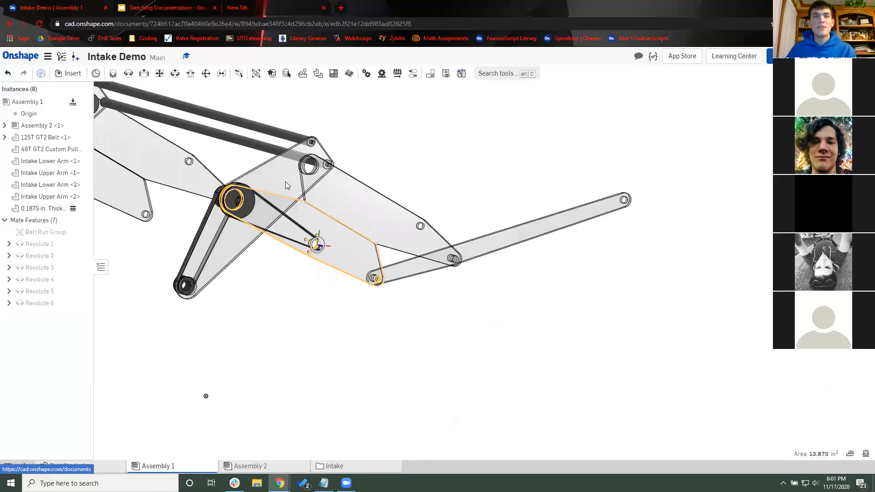
pyautogui.click(284, 183)
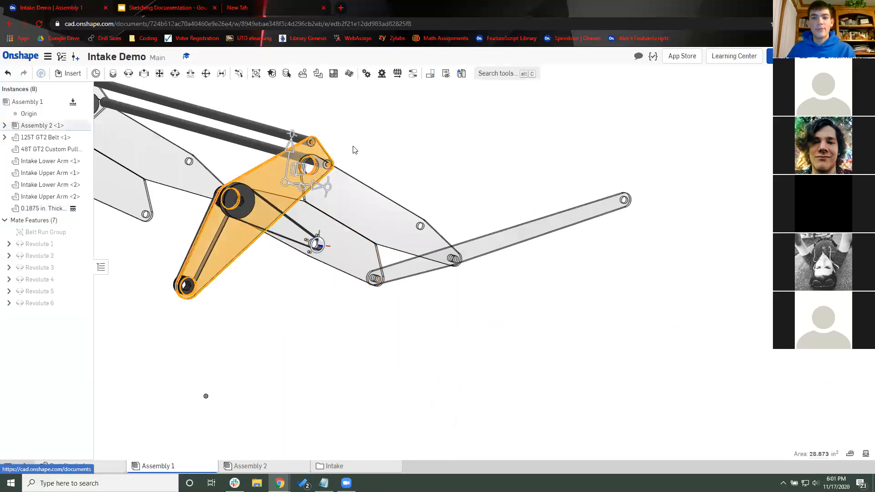
pyautogui.click(411, 199)
pyautogui.moveTo(416, 211); pyautogui.dragTo(332, 250, button='right')
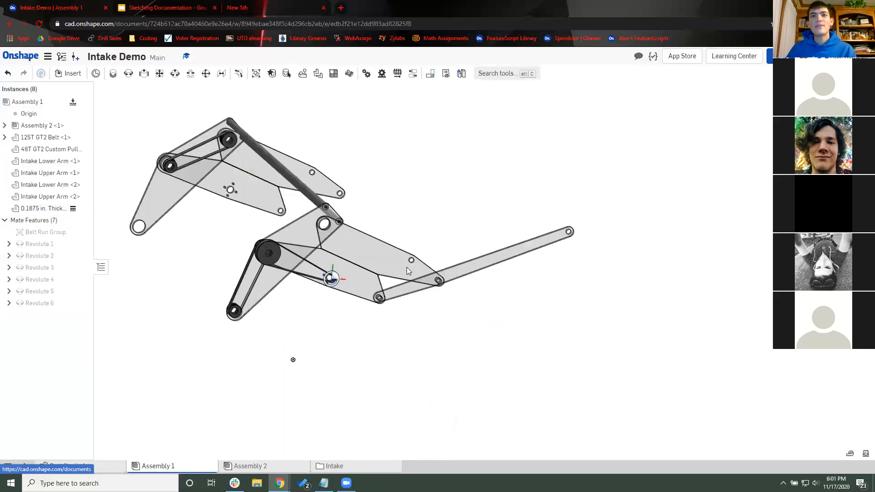
# Step: Rotate Intake Upper Arm <1> about 90 degrees with the triad manipulator to swing the intake linkage, and deselect it
pyautogui.click(453, 275)
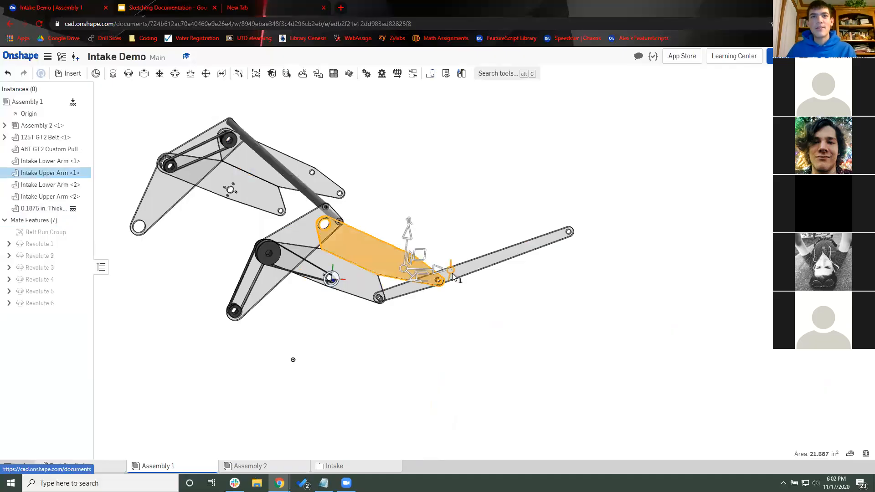
pyautogui.click(452, 276)
pyautogui.moveTo(448, 285); pyautogui.dragTo(444, 292)
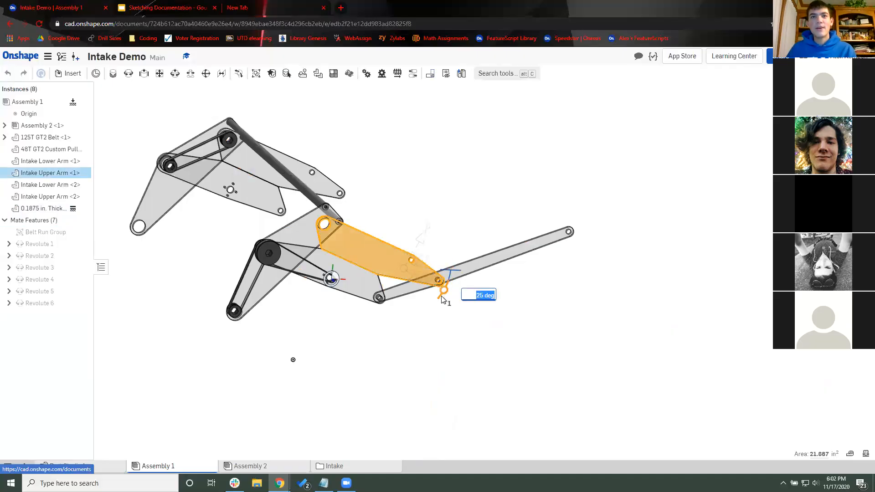
pyautogui.moveTo(425, 309); pyautogui.dragTo(400, 316)
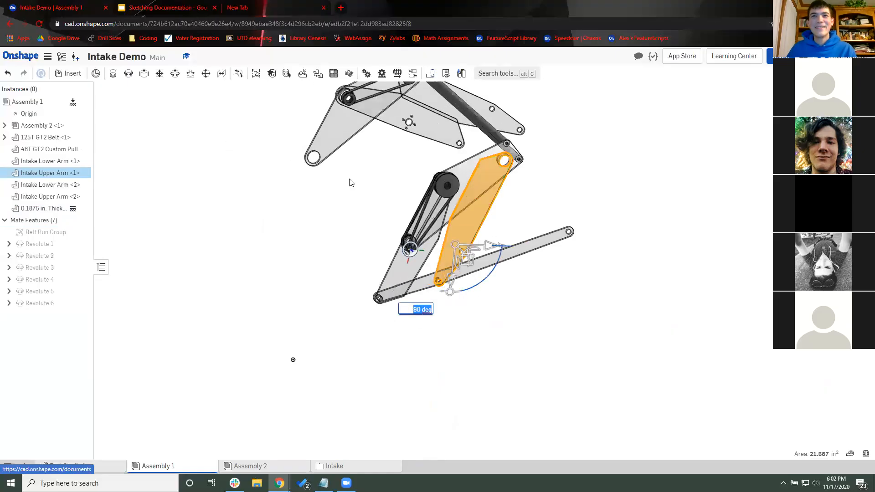
pyautogui.click(349, 180)
pyautogui.moveTo(332, 185); pyautogui.dragTo(266, 259, button='middle')
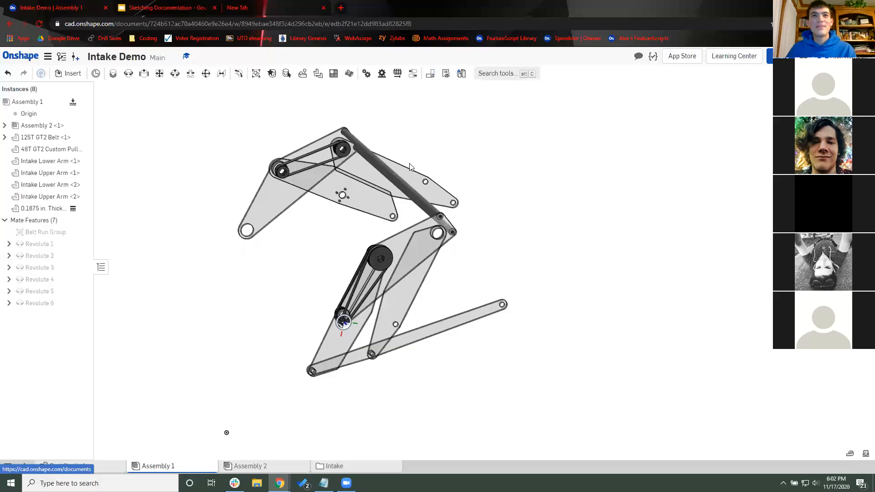
# Step: Try to add a Planar mate between the matching narrow edge faces of the two Intake Upper Arms
pyautogui.moveTo(410, 164); pyautogui.dragTo(374, 441, button='right')
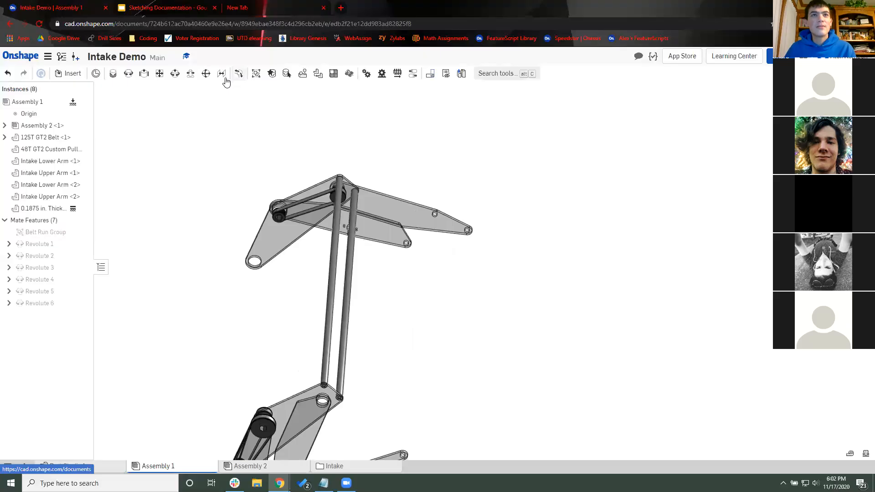
pyautogui.press('m')
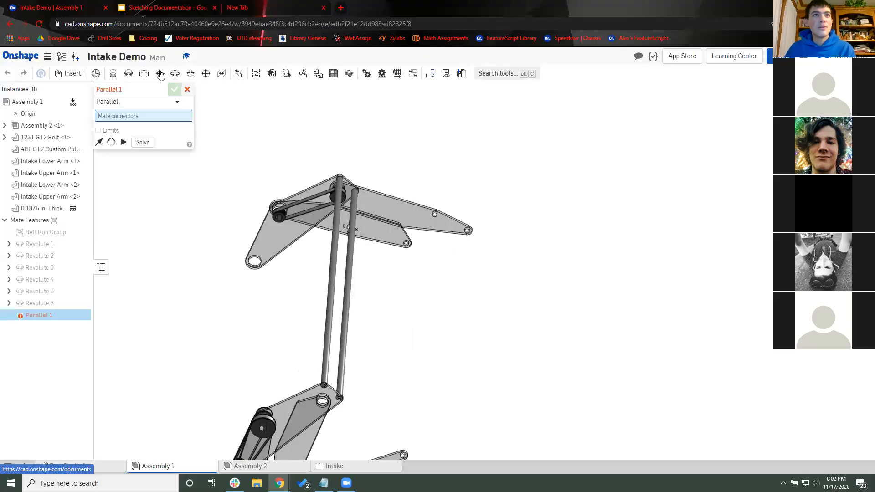
pyautogui.press('Escape')
pyautogui.click(178, 81)
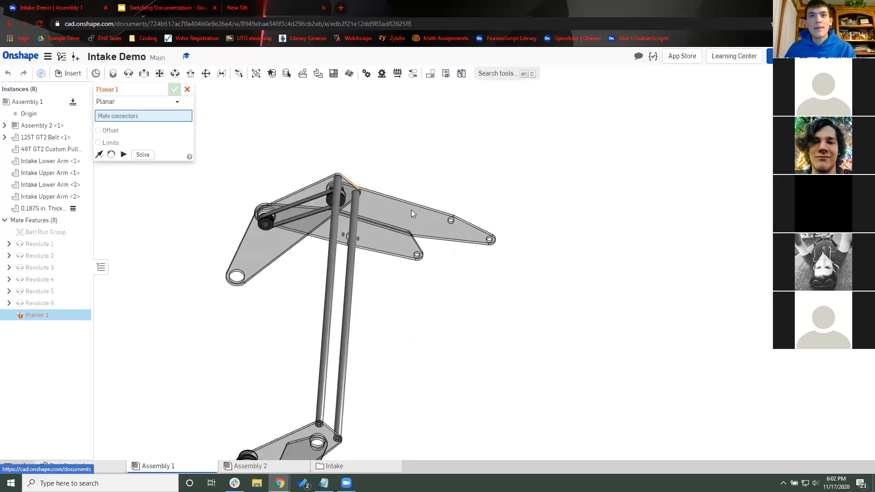
pyautogui.scroll(5, 417, 210)
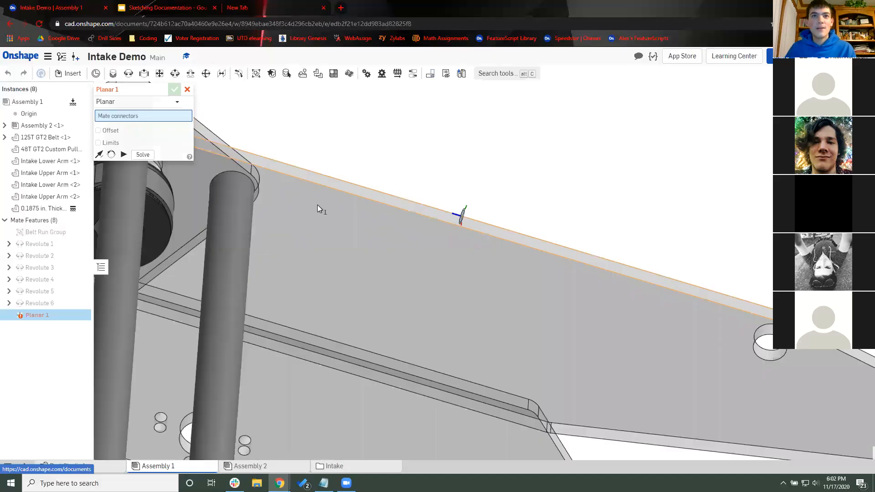
pyautogui.scroll(-10, 237, 274)
pyautogui.click(237, 275)
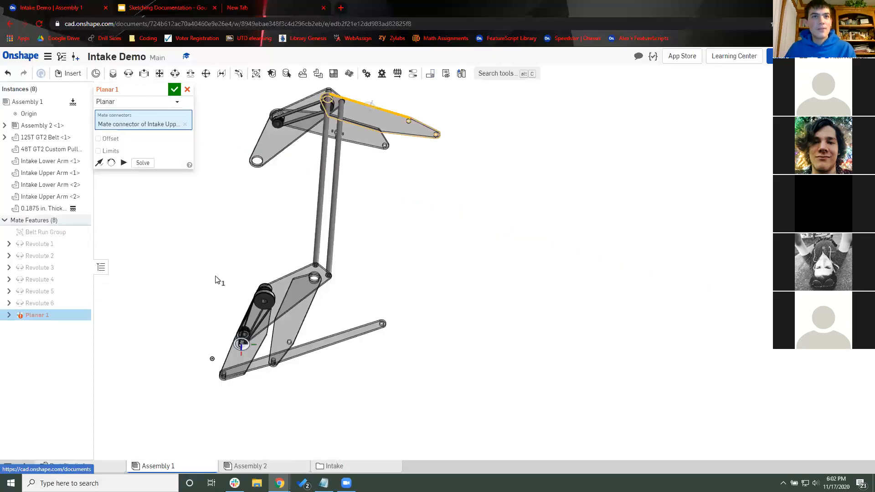
pyautogui.moveTo(218, 275); pyautogui.dragTo(192, 274, button='right')
pyautogui.scroll(3, 191, 275)
pyautogui.scroll(5, 160, 257)
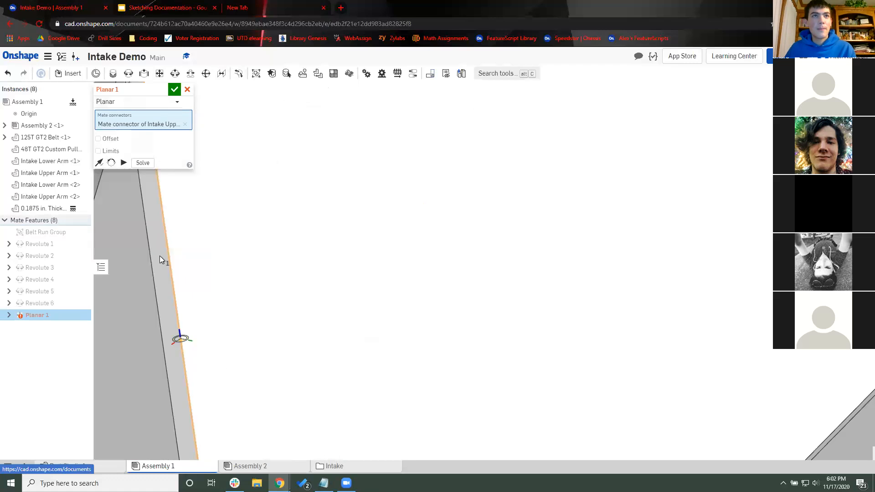
pyautogui.click(176, 88)
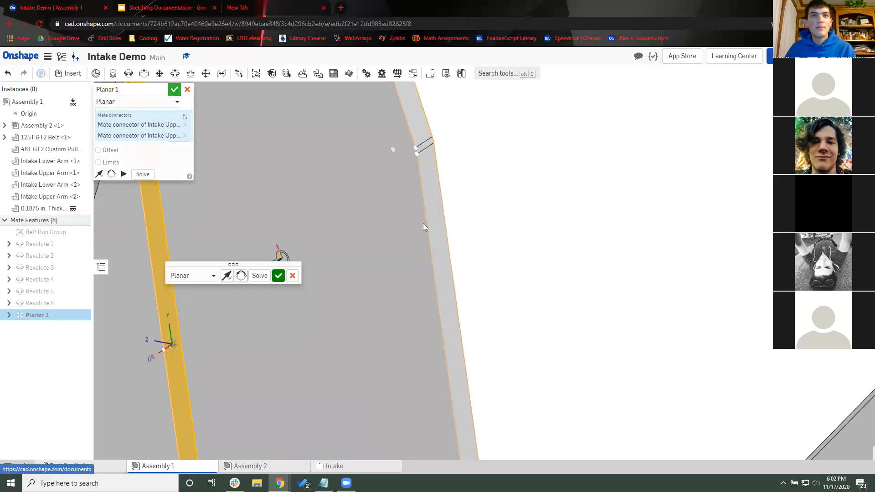
pyautogui.scroll(-5, 423, 223)
pyautogui.scroll(-5, 485, 202)
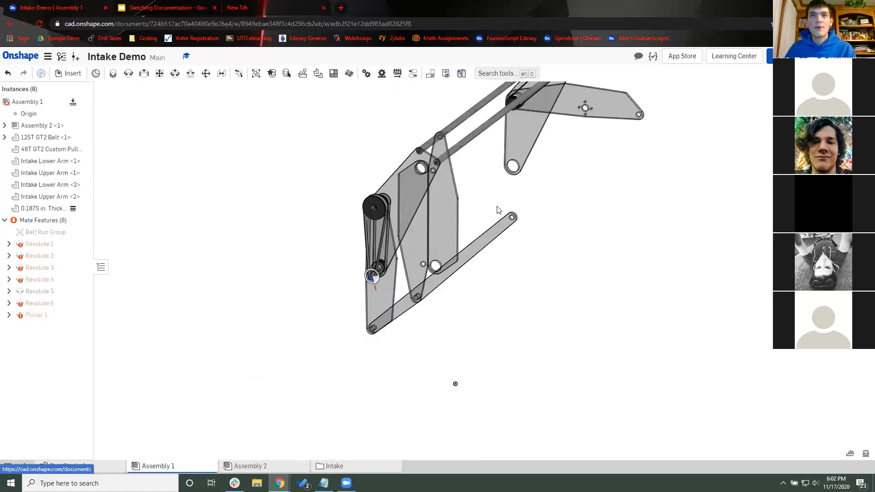
# Step: Undo the Planar mate between the two Intake Upper Arms
pyautogui.moveTo(160, 112); pyautogui.dragTo(192, 115, button='right')
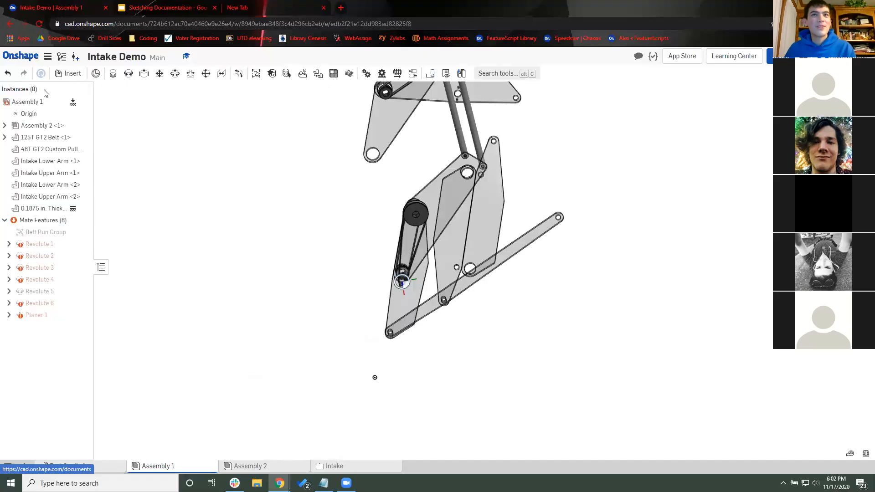
pyautogui.moveTo(375, 377); pyautogui.dragTo(397, 348, button='right')
pyautogui.scroll(-3, 313, 305)
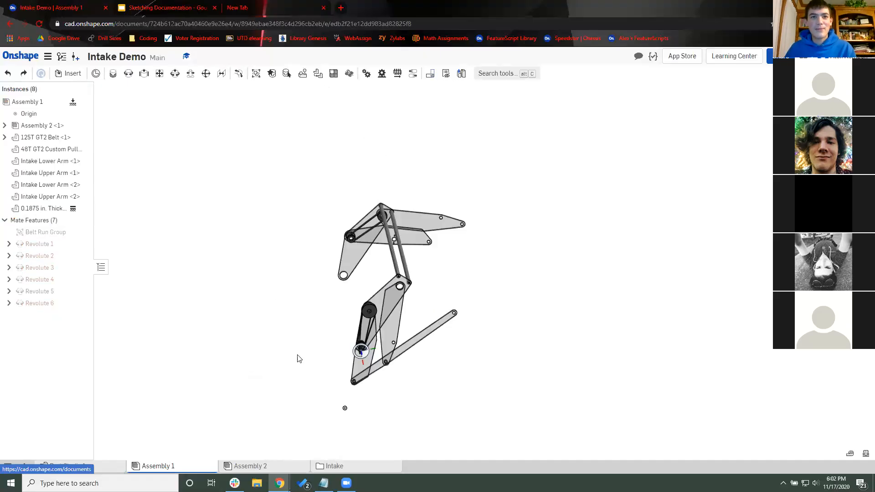
pyautogui.moveTo(298, 359); pyautogui.dragTo(323, 351, button='right')
pyautogui.scroll(-2, 316, 314)
# Step: Switch to Assembly 2 and open the MKCad VersaRoller document as the source for inserting components
pyautogui.click(277, 466)
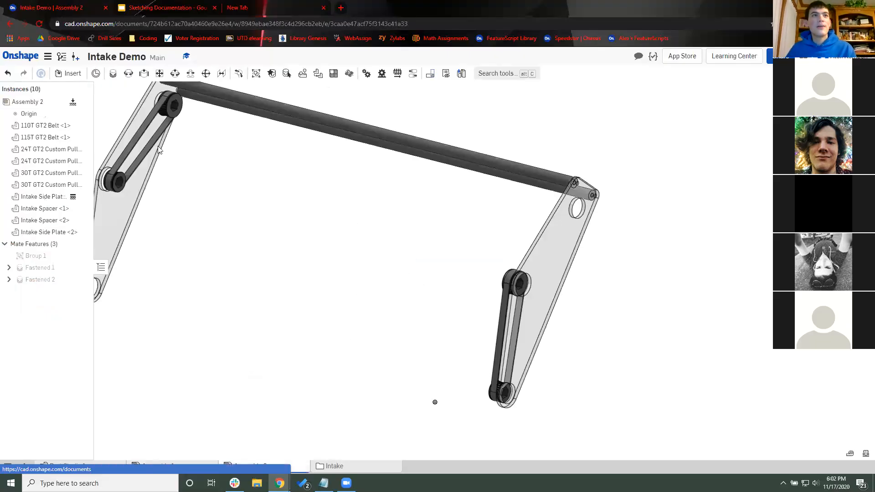
pyautogui.press('i')
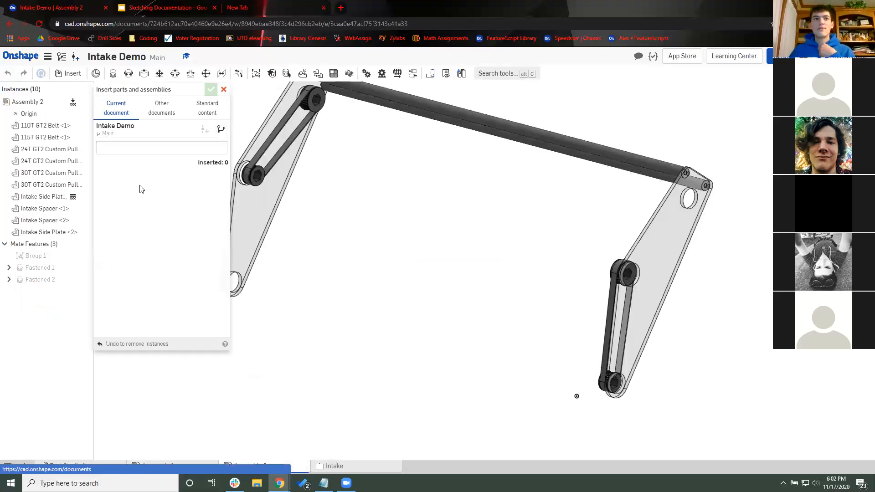
pyautogui.click(131, 209)
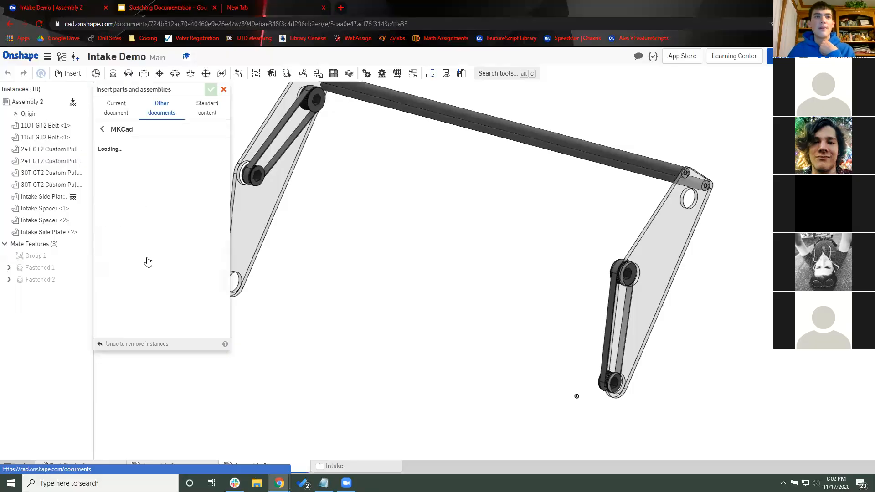
pyautogui.scroll(-5, 151, 278)
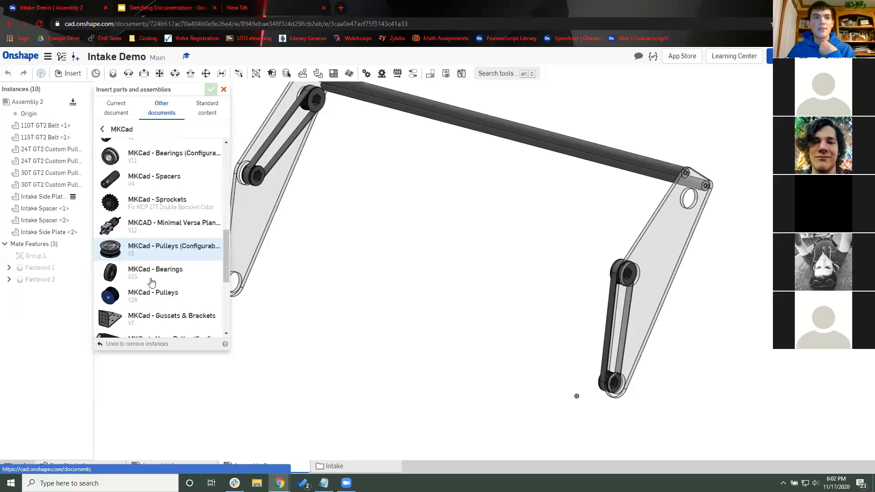
pyautogui.scroll(-2, 151, 273)
pyautogui.click(145, 255)
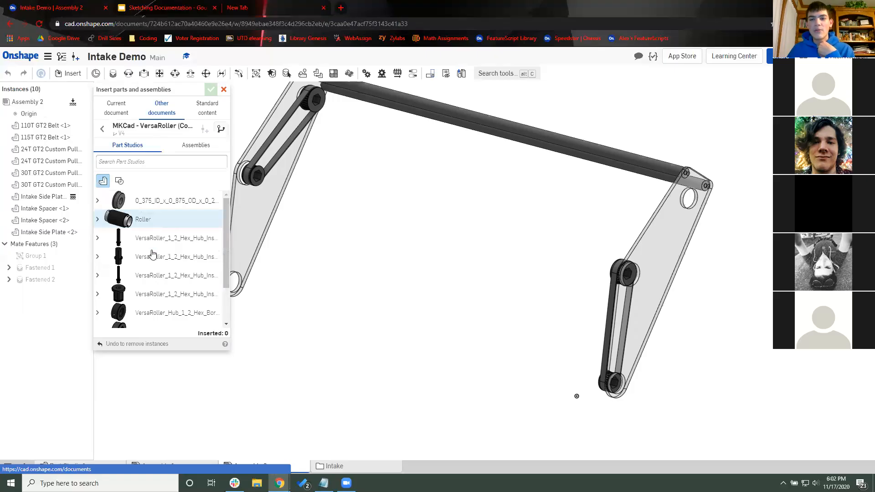
# Step: Find the configurable VersaRoller among the document's assemblies and set its plate gap to 24.875 in
pyautogui.scroll(-1, 102, 209)
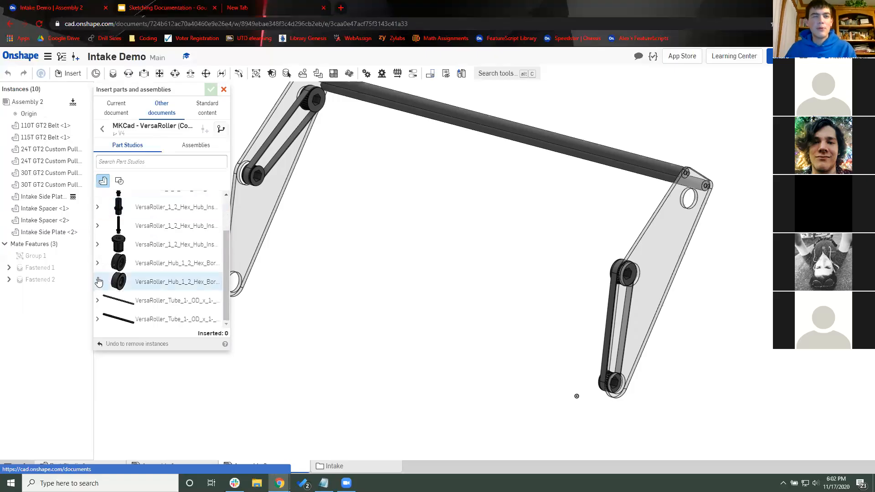
pyautogui.scroll(2, 109, 283)
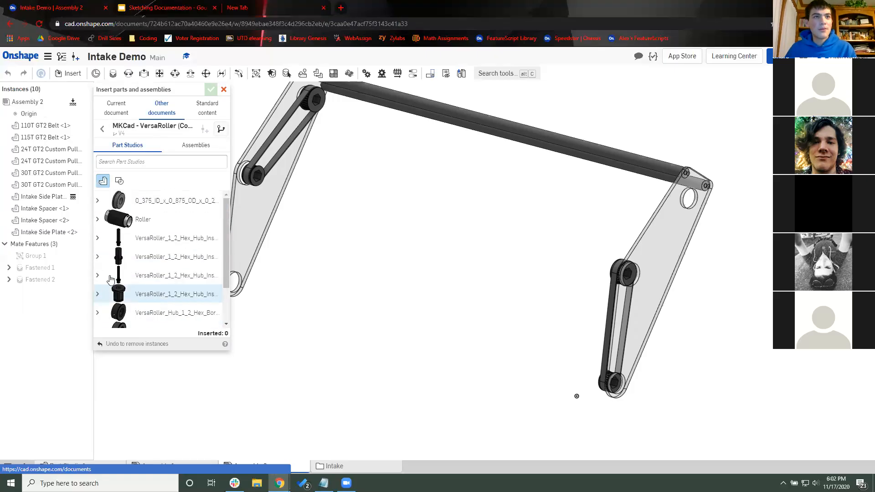
pyautogui.click(193, 145)
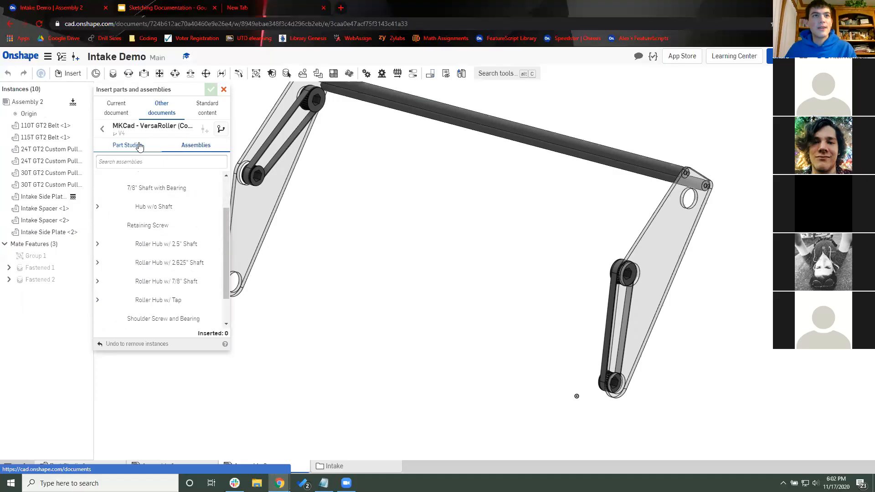
pyautogui.scroll(-1, 120, 317)
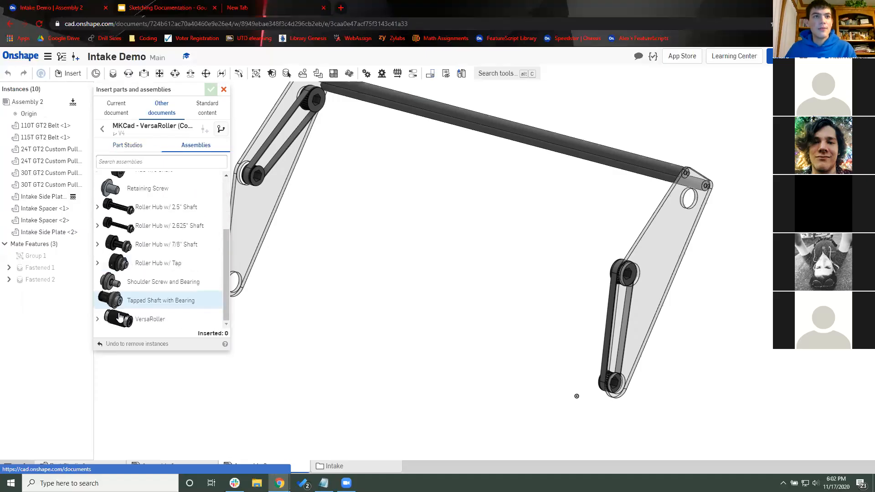
pyautogui.click(97, 319)
pyautogui.click(180, 260)
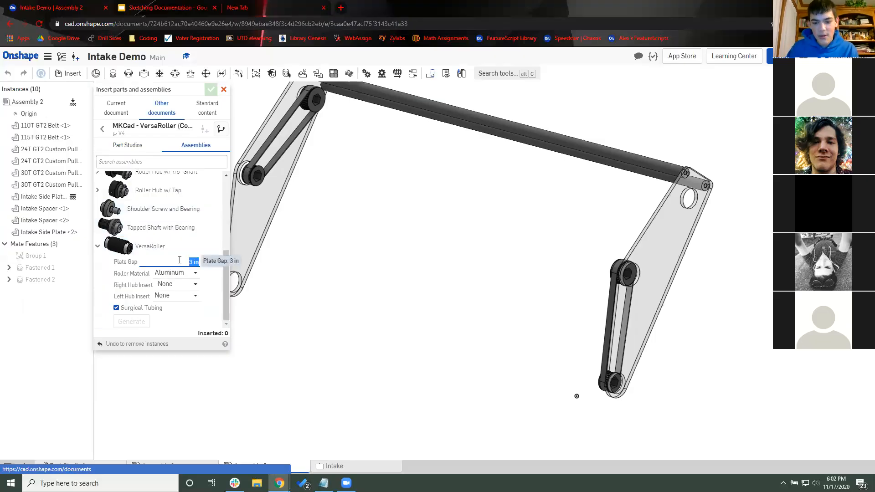
pyautogui.press('Return')
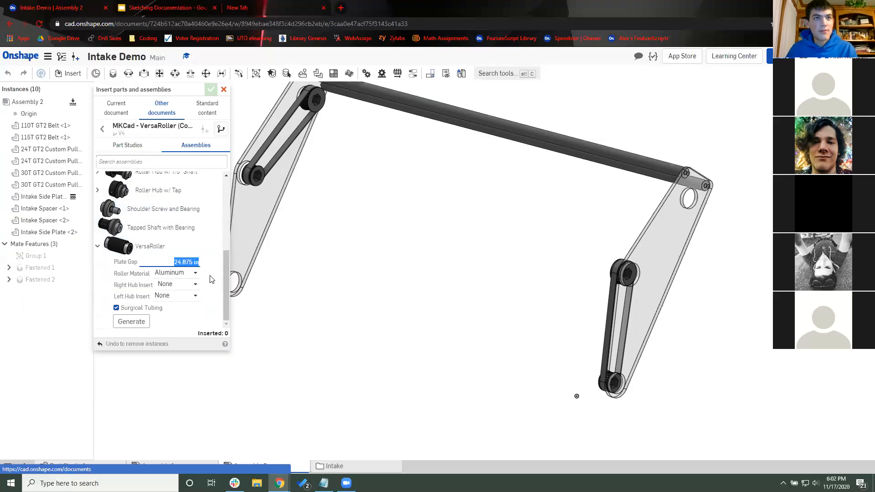
# Step: Configure the VersaRoller with Polycarbonate roller material, a 0.875" Shaft right hub insert and a Tapped Hole left hub insert
pyautogui.click(177, 273)
pyautogui.click(178, 299)
pyautogui.click(182, 295)
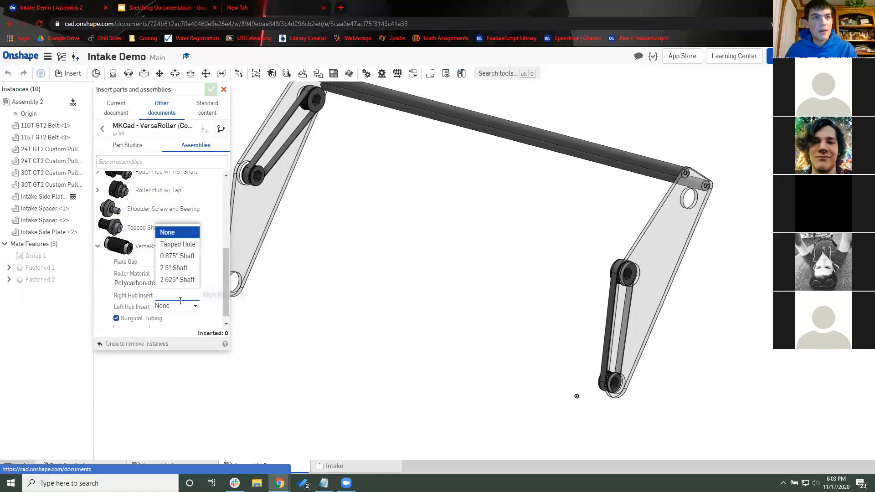
pyautogui.click(183, 257)
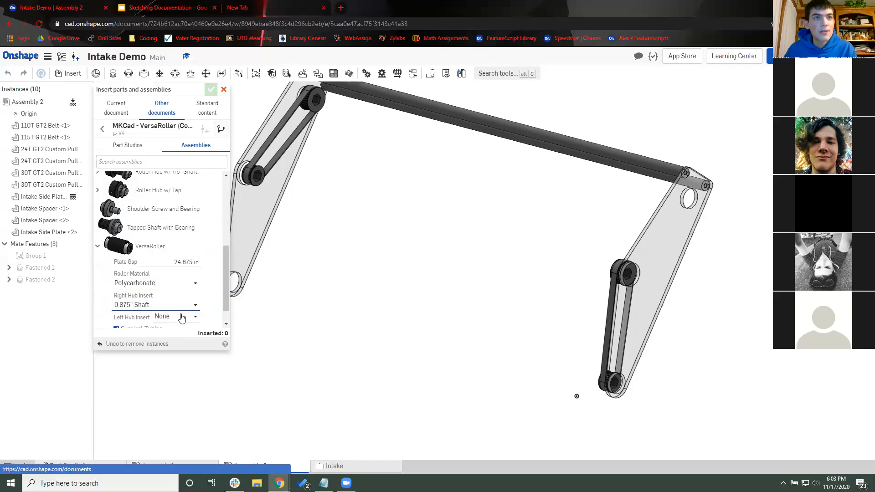
pyautogui.click(181, 318)
pyautogui.click(176, 264)
pyautogui.scroll(-1, 179, 271)
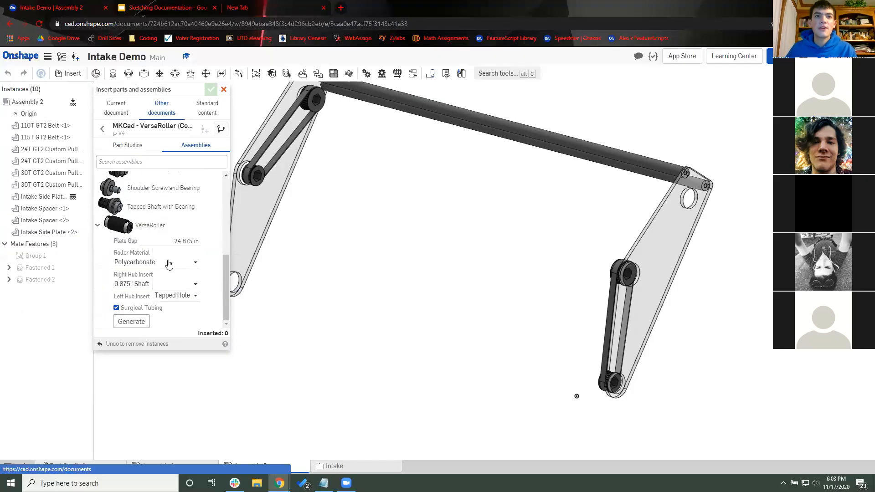
# Step: Generate the configured VersaRoller and insert it between the intake side plates at their lower end holes
pyautogui.click(139, 324)
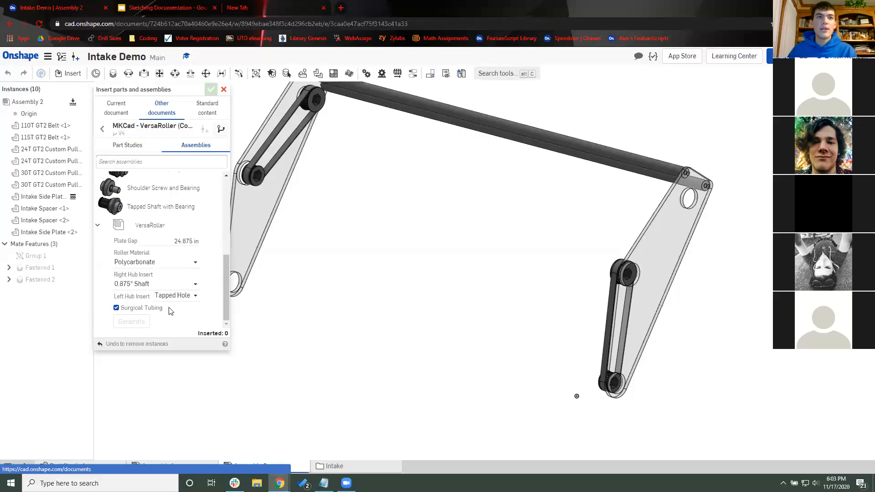
pyautogui.click(146, 226)
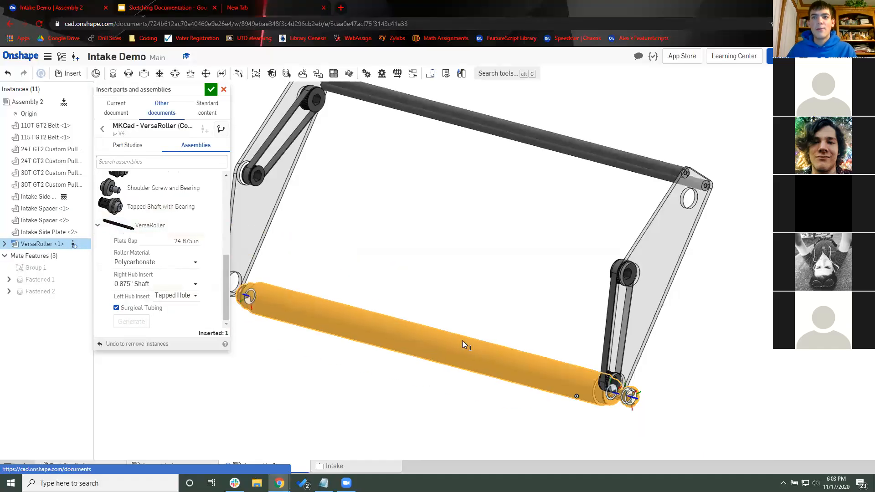
pyautogui.click(419, 335)
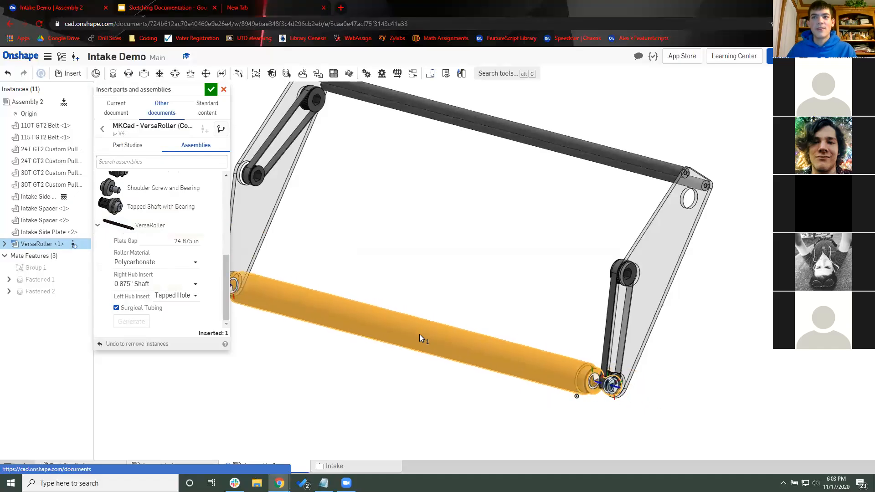
# Step: Reconfigure the VersaRoller with a 24.125 in plate gap and a 0.875" Shaft insert in both hubs
pyautogui.click(177, 242)
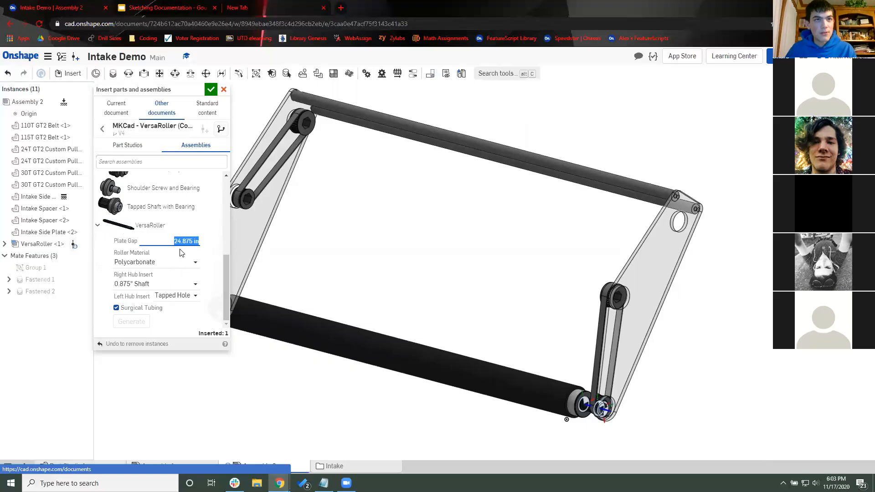
pyautogui.write('2')
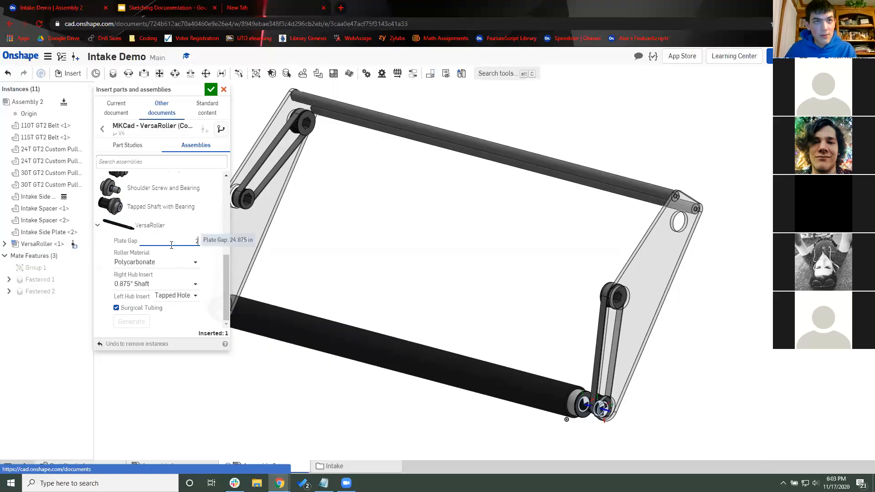
pyautogui.write('4.125')
pyautogui.press('Return')
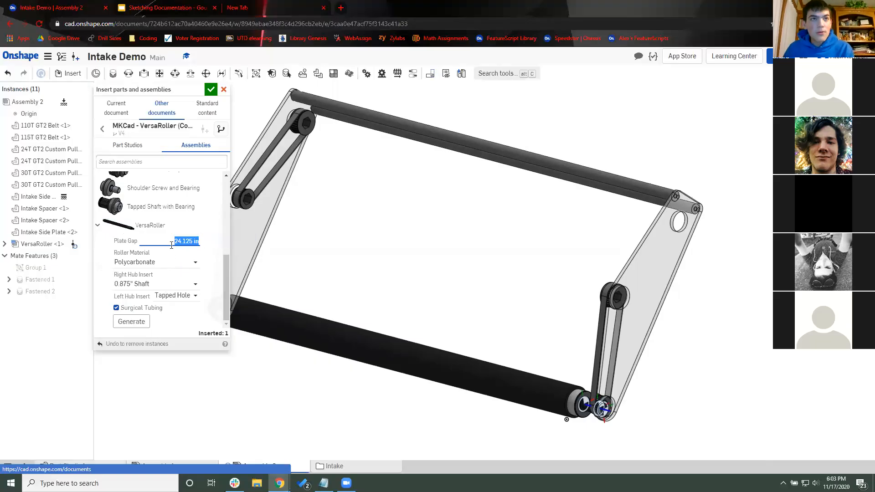
pyautogui.click(170, 284)
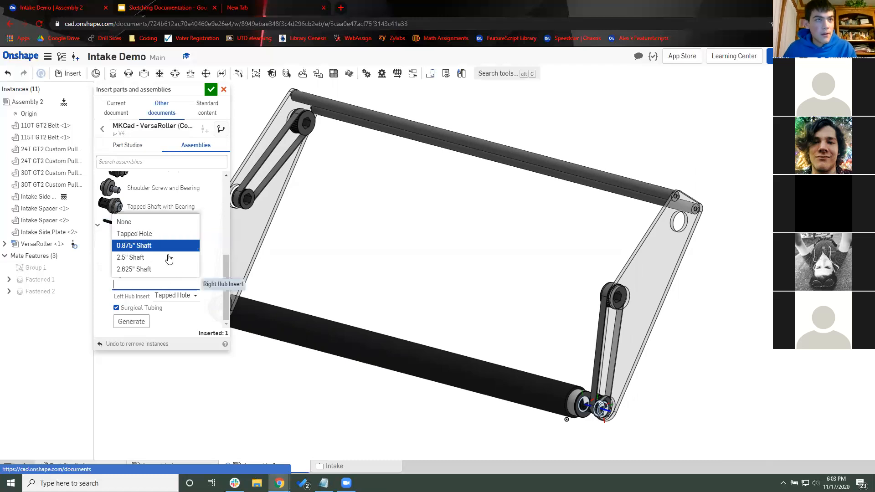
pyautogui.click(162, 246)
pyautogui.click(176, 295)
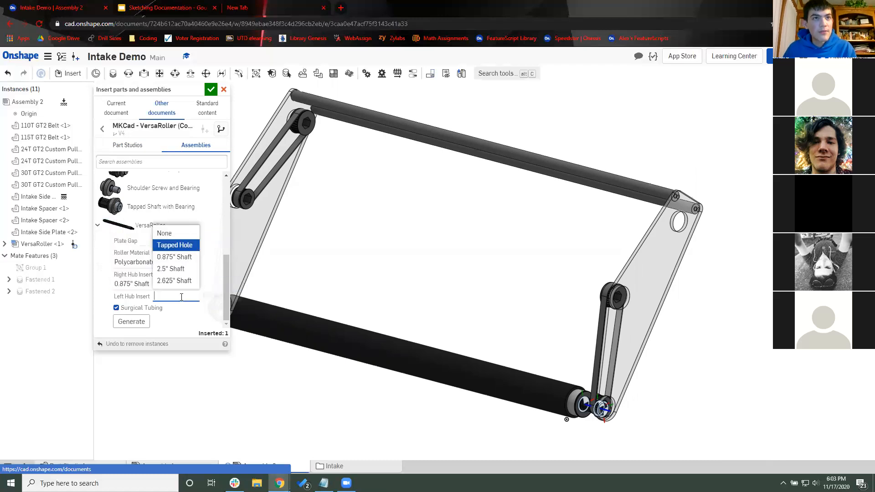
pyautogui.click(171, 256)
# Step: Generate the reconfigured VersaRoller and place a second roller between the side plates, just below the spacer tubes
pyautogui.click(137, 322)
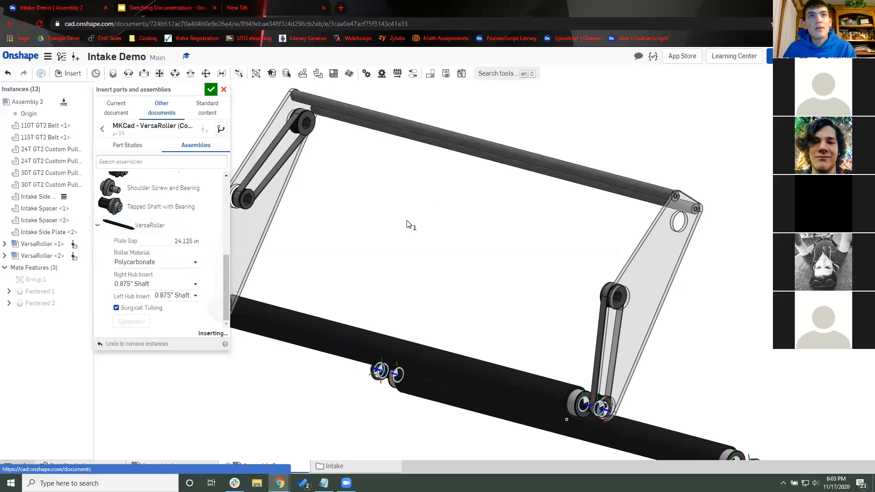
pyautogui.click(467, 191)
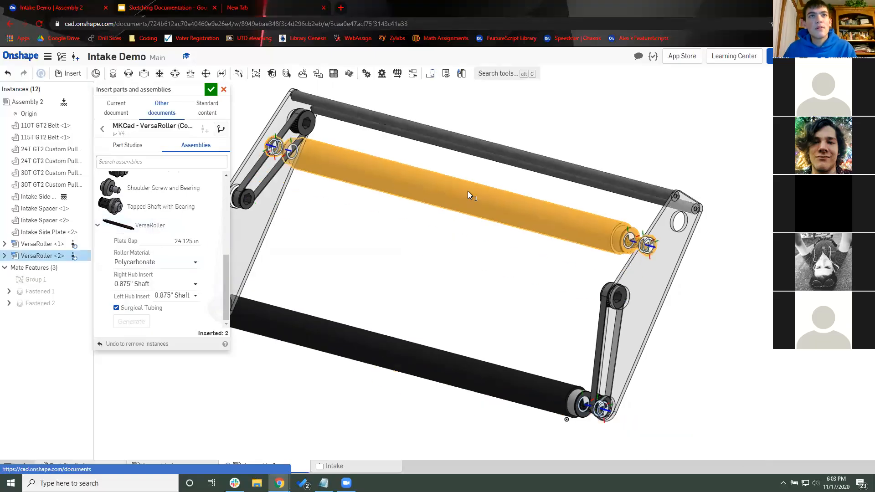
pyautogui.click(171, 242)
pyautogui.click(98, 224)
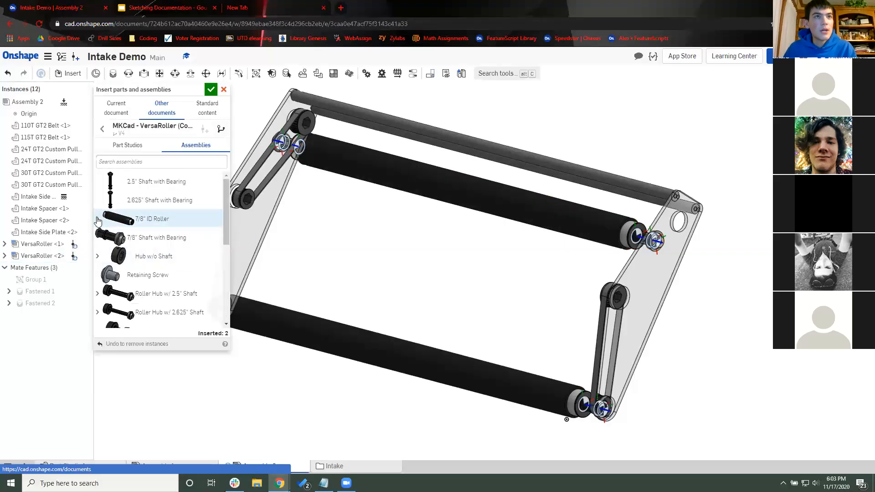
# Step: Configure the 7/8" ID Roller with a 23.5 in full tube length and surgical tubing, and insert it between the side plates
pyautogui.click(98, 219)
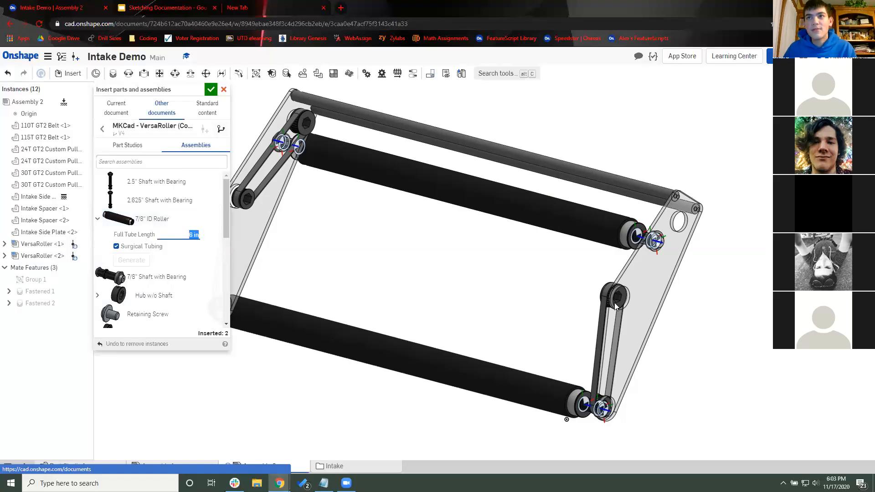
pyautogui.moveTo(302, 300); pyautogui.dragTo(314, 304, button='middle')
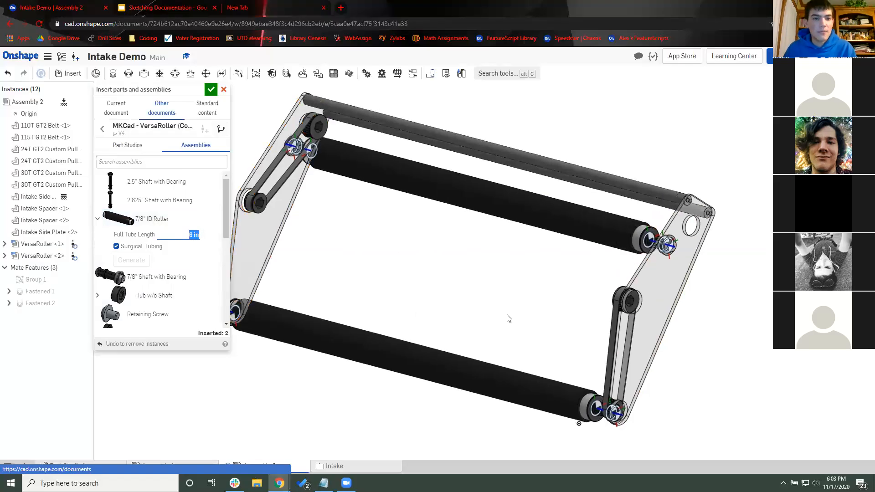
pyautogui.write('23.5')
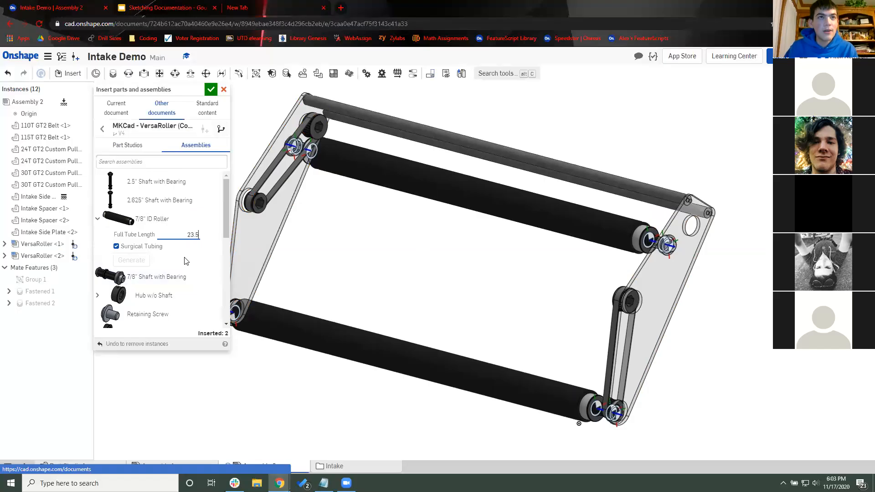
pyautogui.press('Return')
pyautogui.click(133, 261)
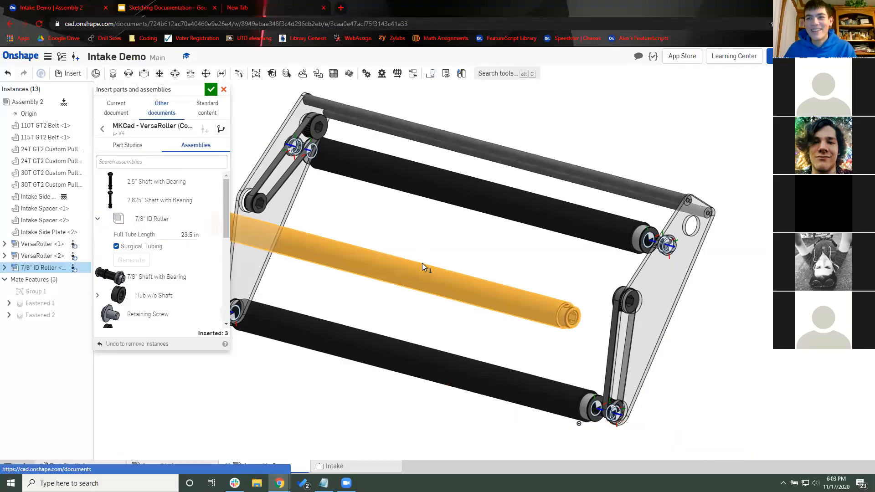
pyautogui.click(329, 227)
pyautogui.click(211, 90)
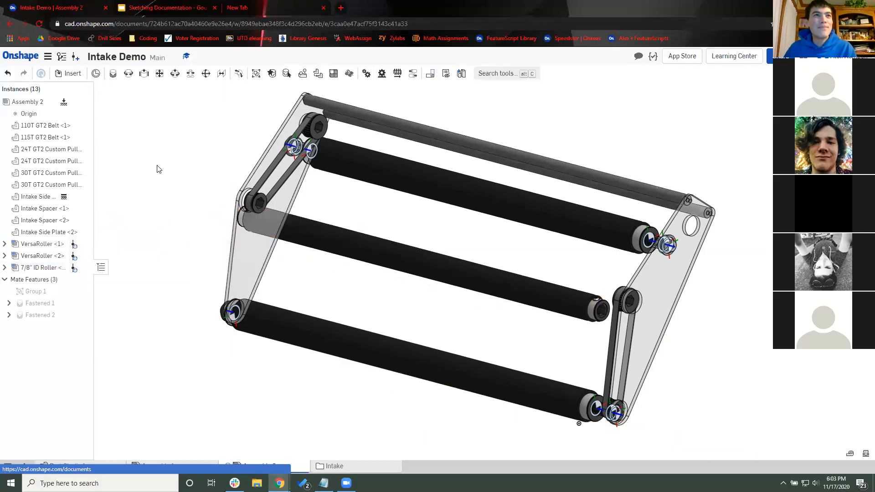
# Step: Fasten the bearing flange at the lower VersaRoller's end to the lower end hole of the intake side plate and solve the mate
pyautogui.click(113, 73)
pyautogui.scroll(-2, 303, 266)
pyautogui.moveTo(389, 295); pyautogui.dragTo(454, 318, button='right')
pyautogui.scroll(5, 454, 317)
pyautogui.scroll(3, 409, 285)
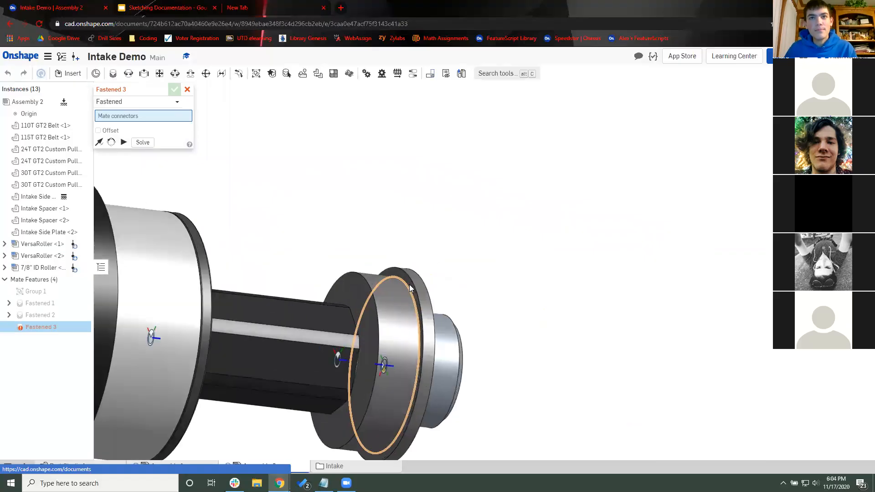
pyautogui.click(409, 285)
pyautogui.scroll(-6, 474, 297)
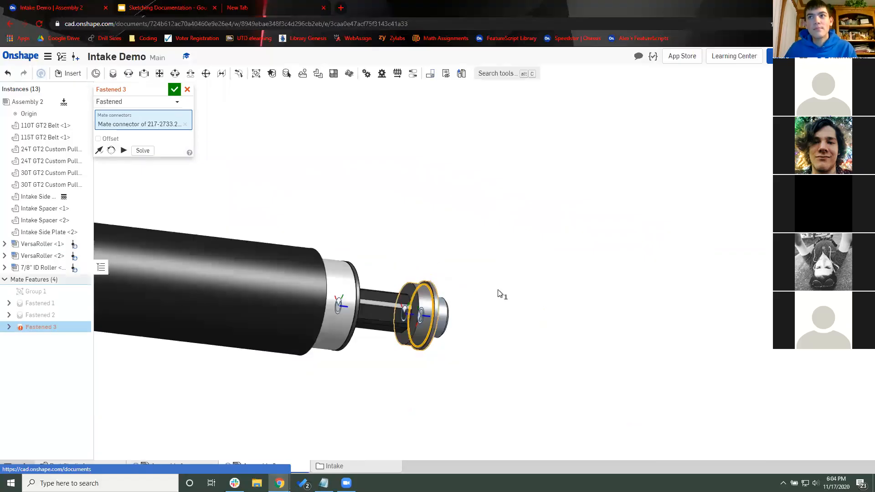
pyautogui.scroll(4, 594, 326)
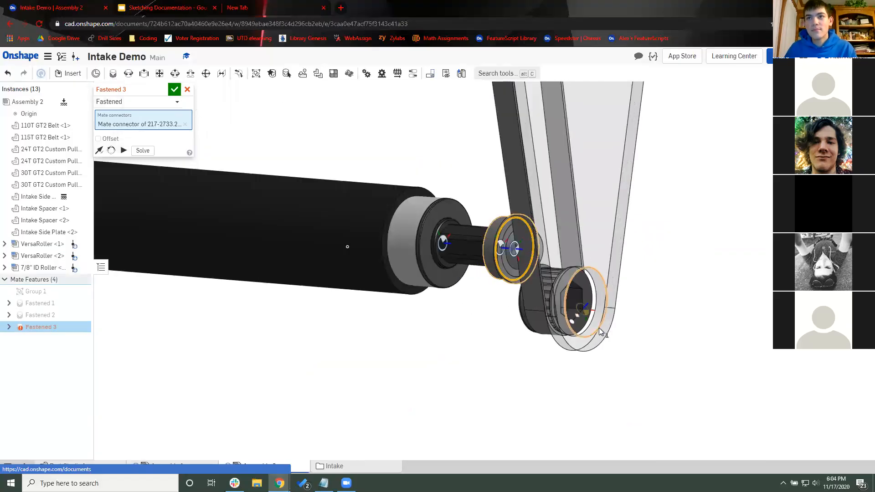
pyautogui.click(599, 327)
pyautogui.scroll(-3, 255, 161)
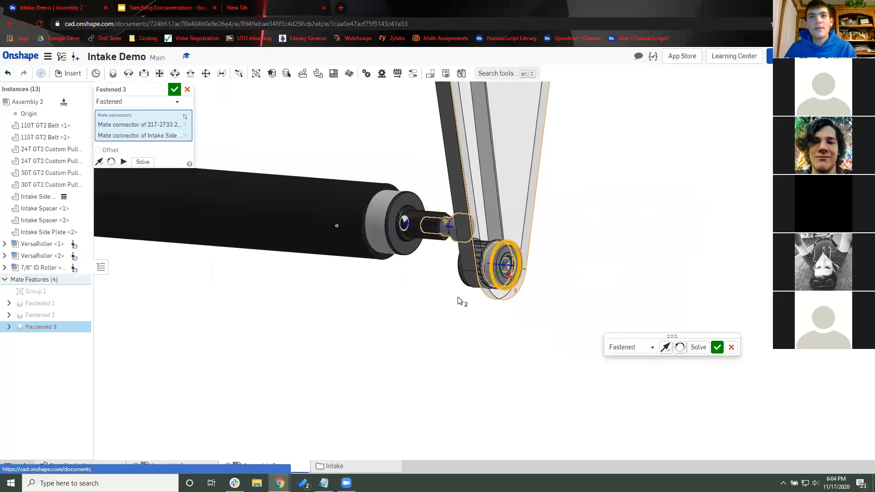
pyautogui.scroll(2, 383, 301)
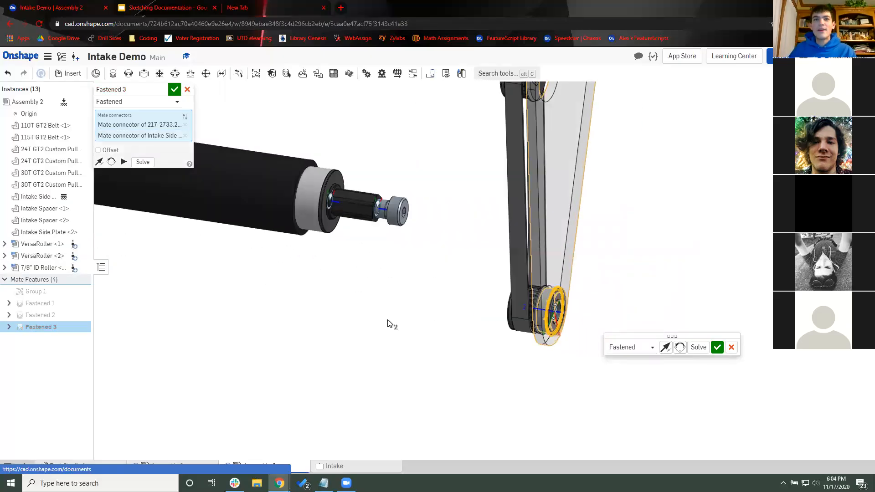
pyautogui.scroll(2, 418, 255)
pyautogui.scroll(1, 351, 195)
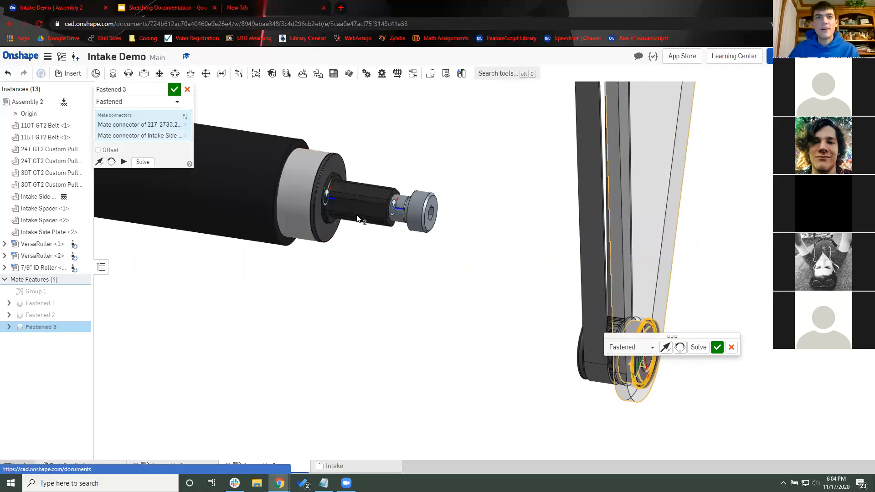
pyautogui.moveTo(459, 355); pyautogui.dragTo(386, 349, button='middle')
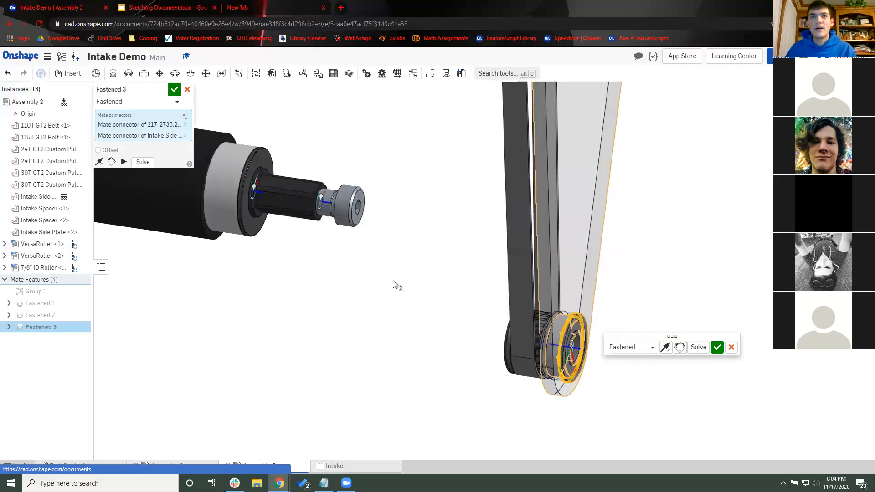
pyautogui.scroll(-2, 368, 308)
pyautogui.scroll(-2, 375, 344)
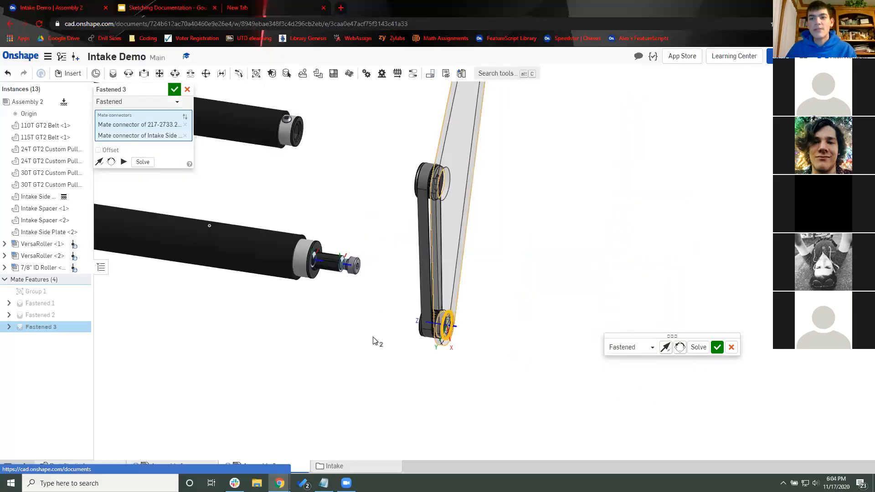
pyautogui.scroll(2, 388, 338)
pyautogui.scroll(1, 357, 328)
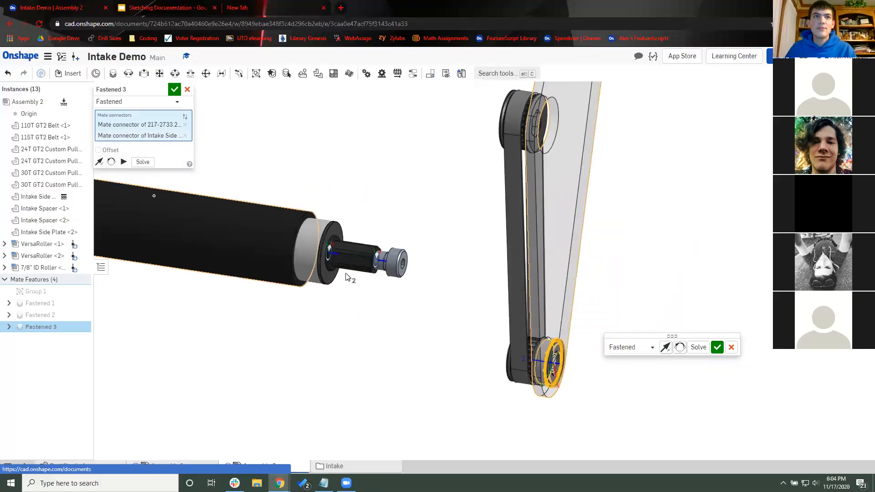
pyautogui.click(142, 162)
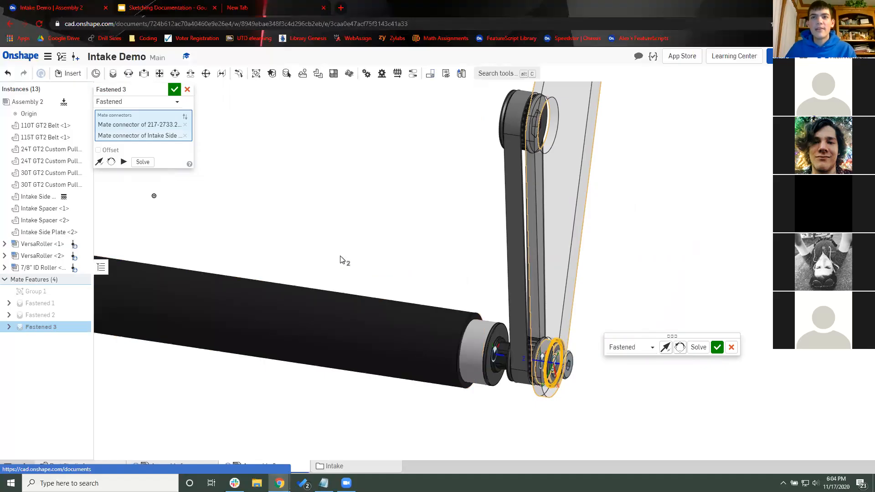
pyautogui.scroll(-2, 343, 261)
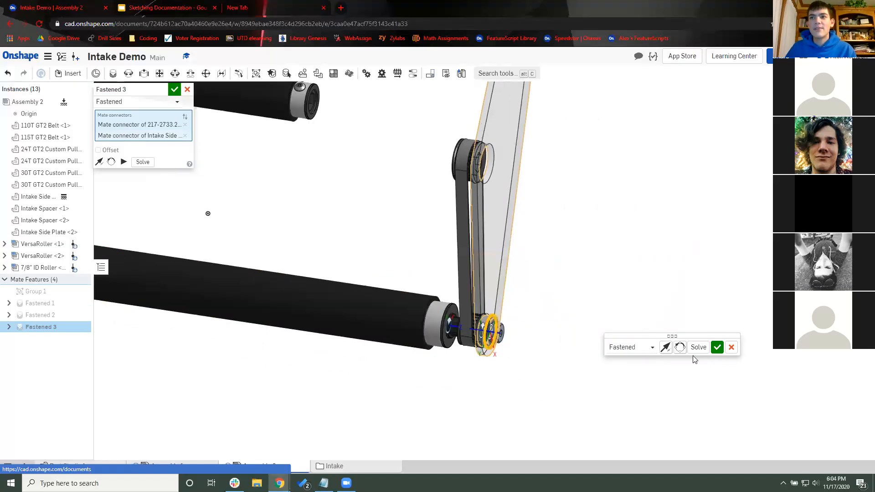
pyautogui.click(717, 347)
pyautogui.scroll(-3, 332, 244)
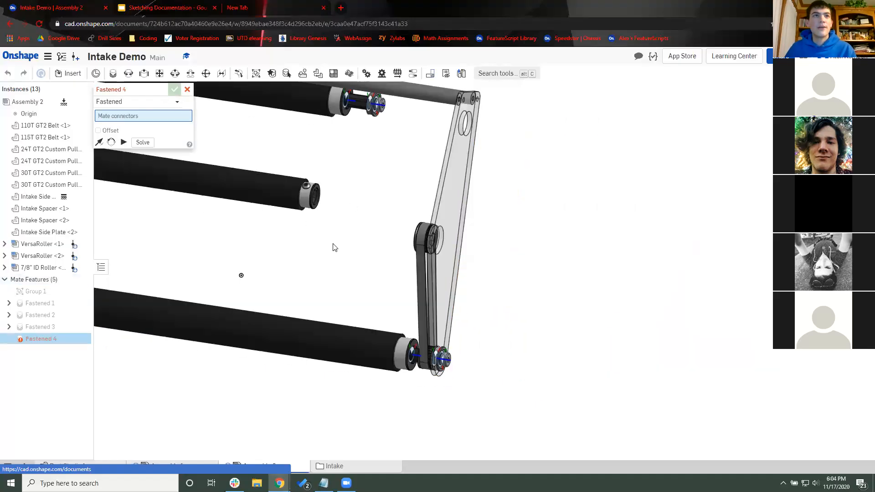
pyautogui.scroll(5, 302, 214)
pyautogui.moveTo(296, 203); pyautogui.dragTo(387, 164, button='right')
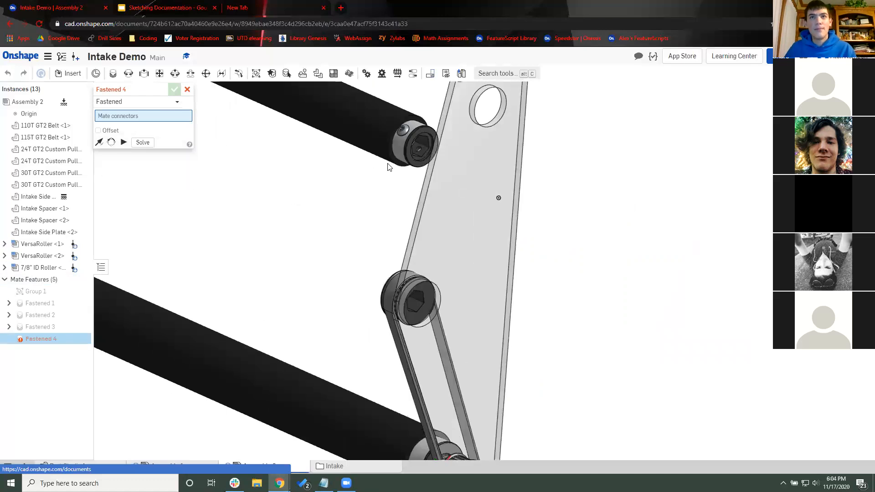
pyautogui.scroll(5, 431, 136)
pyautogui.click(440, 135)
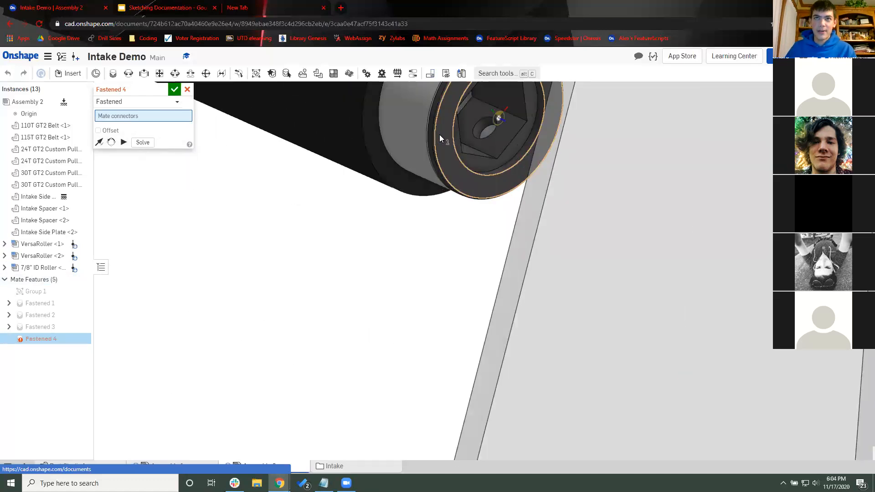
pyautogui.scroll(-5, 356, 192)
pyautogui.moveTo(359, 250); pyautogui.dragTo(436, 232, button='middle')
pyautogui.scroll(-2, 445, 227)
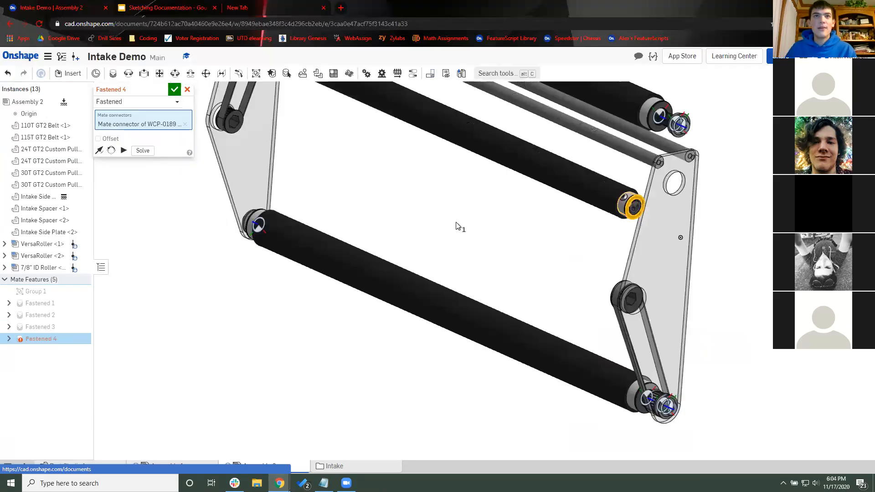
pyautogui.moveTo(457, 225); pyautogui.dragTo(324, 182, button='right')
pyautogui.click(185, 125)
# Step: Fasten the 7/8" ID roller's open hub face to the inner face of the 24T GT2 pulley at the side plate's middle hole
pyautogui.moveTo(246, 174); pyautogui.dragTo(269, 190, button='right')
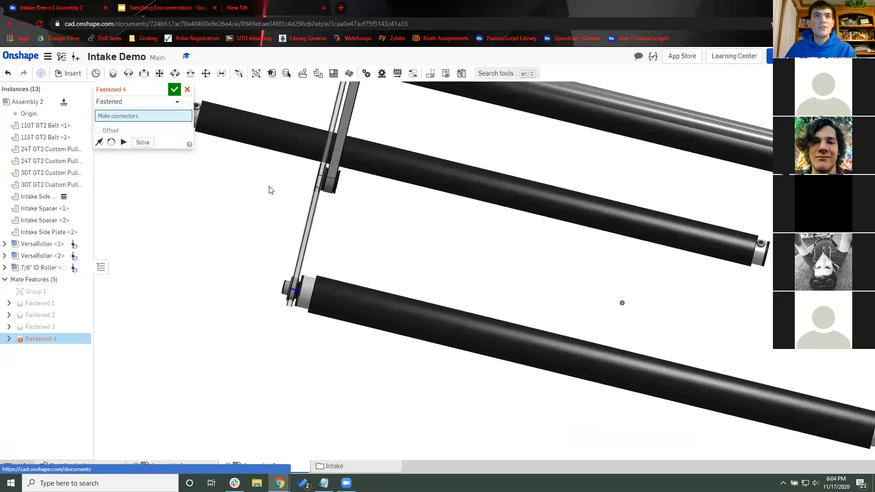
pyautogui.moveTo(327, 211); pyautogui.dragTo(316, 173, button='right')
pyautogui.scroll(10, 274, 155)
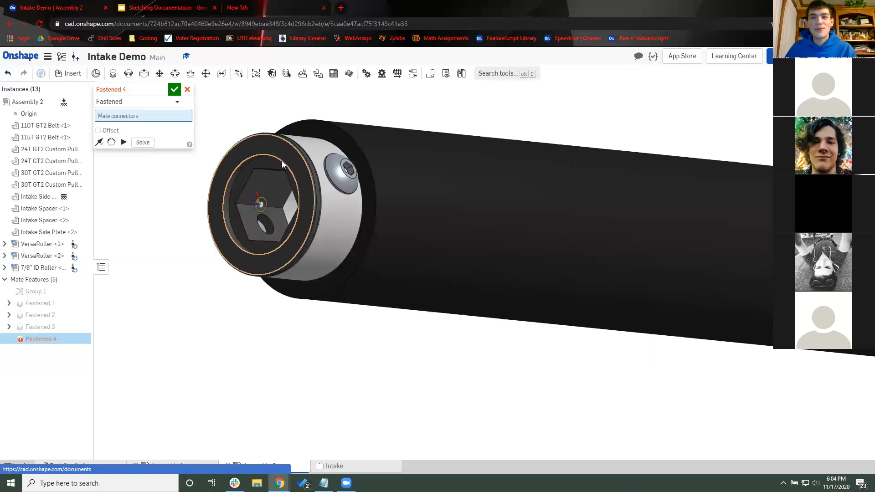
pyautogui.scroll(-8, 488, 282)
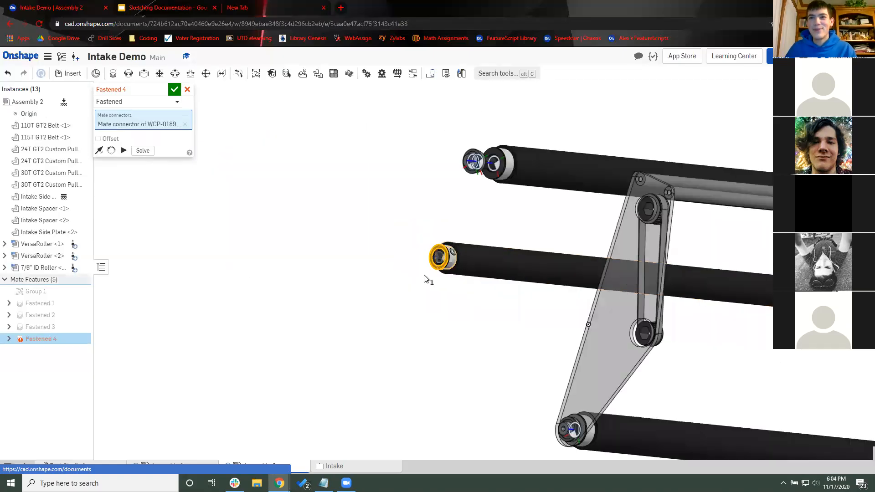
pyautogui.moveTo(424, 275); pyautogui.dragTo(522, 288, button='right')
pyautogui.scroll(2, 522, 287)
pyautogui.scroll(5, 581, 327)
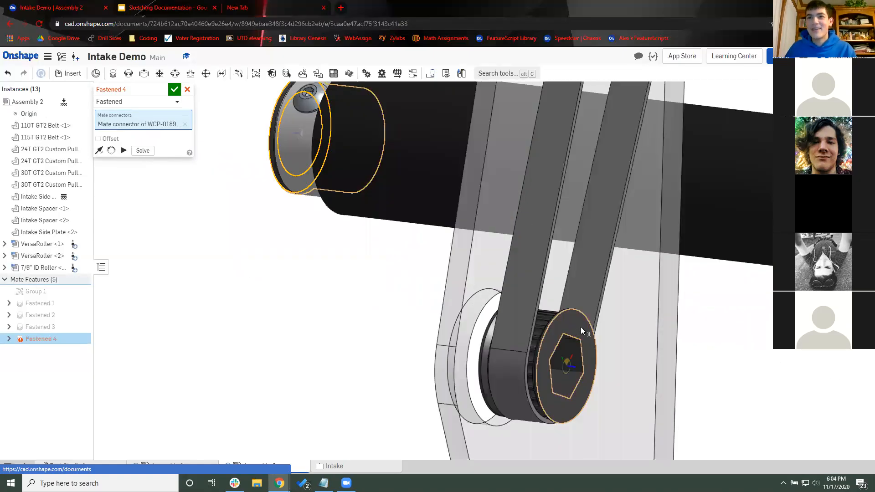
pyautogui.click(567, 365)
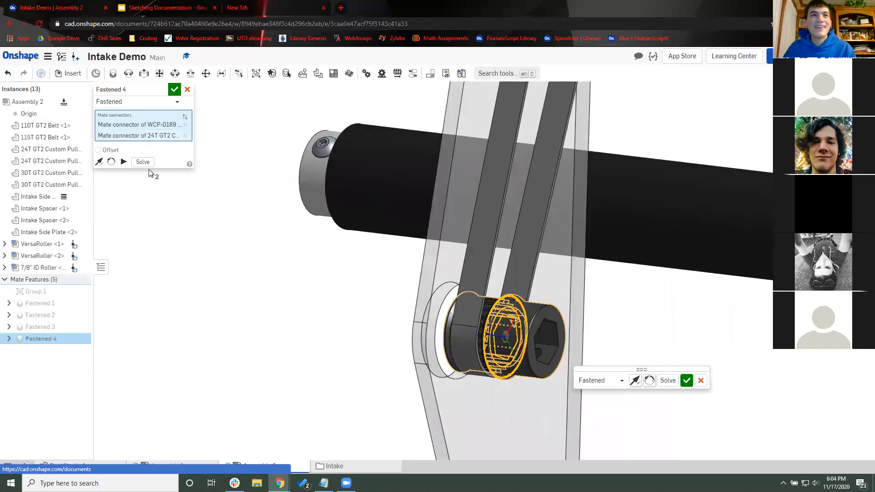
pyautogui.scroll(-3, 151, 174)
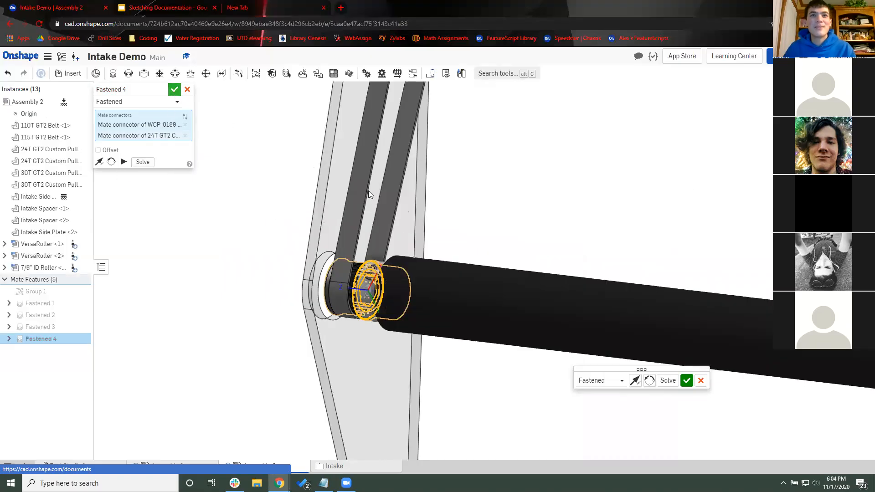
pyautogui.press('Return')
# Step: Reopen the Fastened 4 mate between the 7/8" ID roller and the 24T pulley and enable its offset
pyautogui.scroll(-3, 375, 243)
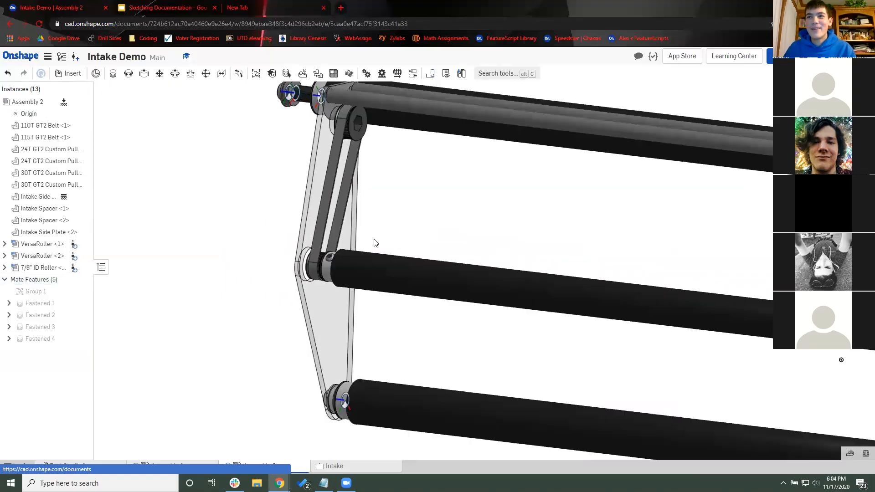
pyautogui.scroll(-2, 401, 237)
pyautogui.moveTo(403, 234); pyautogui.dragTo(236, 275, button='right')
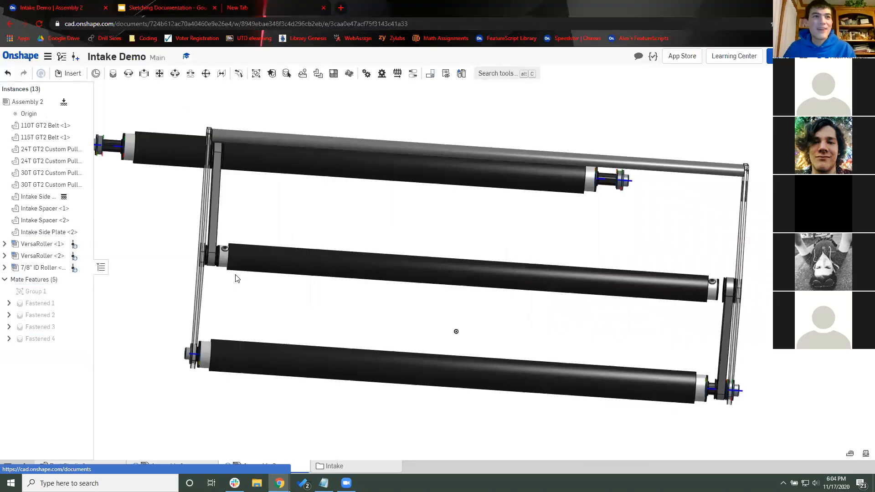
pyautogui.moveTo(50, 267)
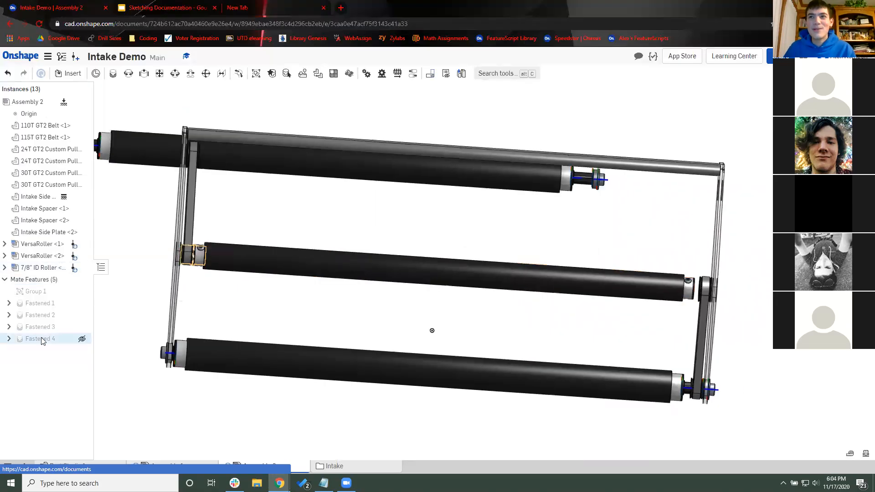
pyautogui.doubleClick(65, 340)
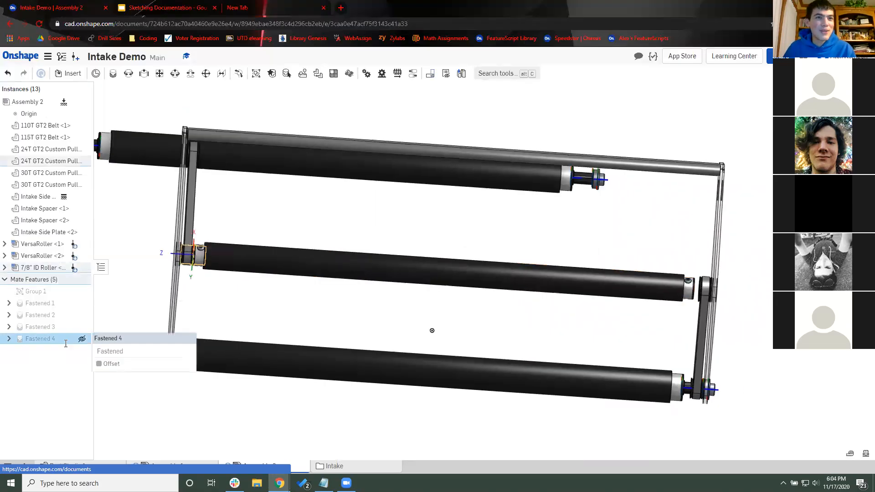
pyautogui.rightClick(87, 336)
pyautogui.click(60, 344)
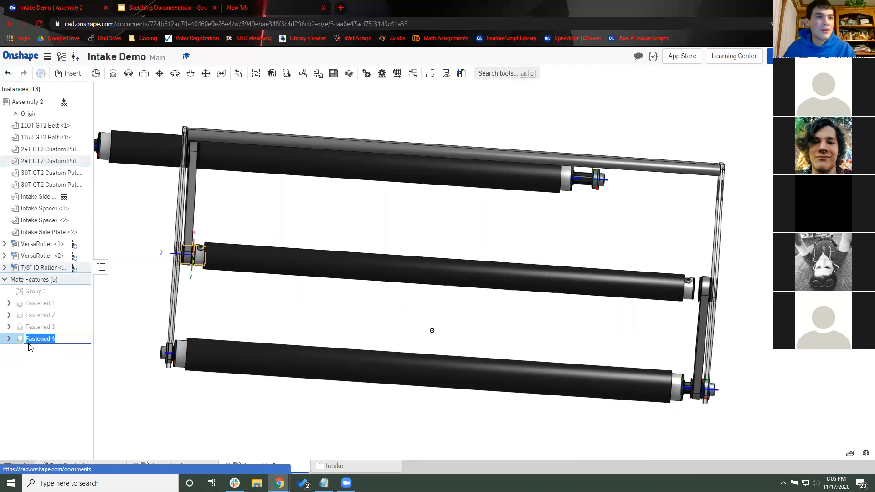
pyautogui.rightClick(47, 341)
pyautogui.click(66, 359)
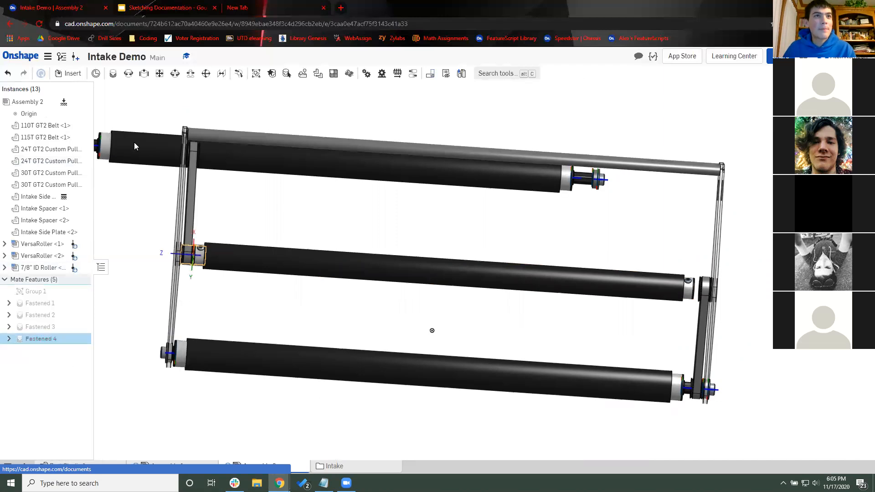
pyautogui.click(98, 150)
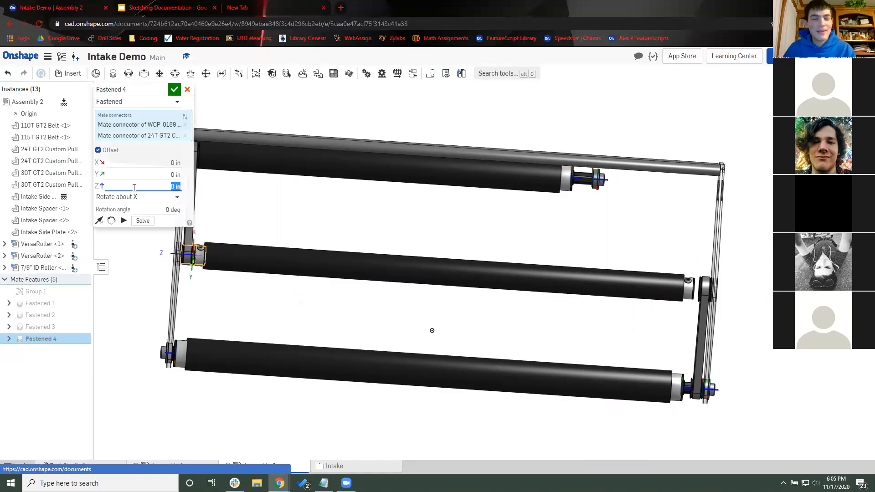
# Step: Set the Z offset of the Fastened 4 mate to -(1/16) in and accept the mate
pyautogui.click(144, 187)
pyautogui.write('1/16')
pyautogui.press('Return')
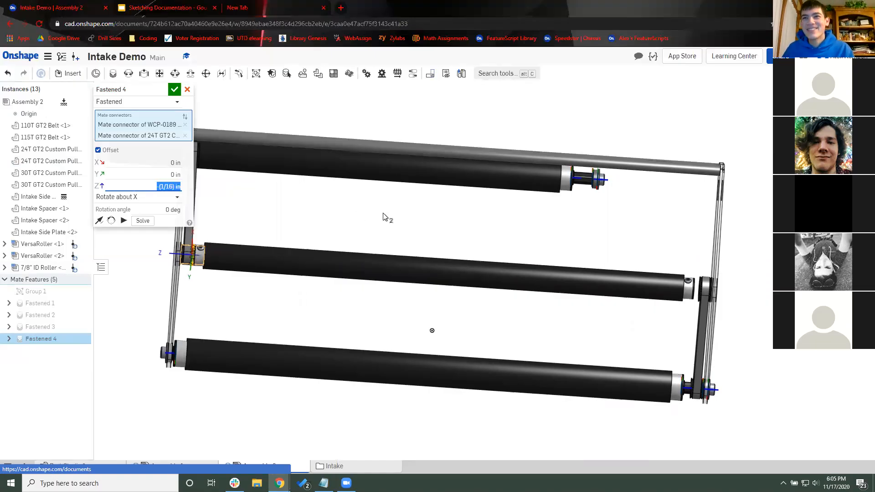
pyautogui.press('Left')
pyautogui.write('-')
pyautogui.press('Return')
pyautogui.moveTo(299, 227)
pyautogui.mouseDown(button='middle')
pyautogui.moveTo(259, 229)
pyautogui.moveTo(290, 238)
pyautogui.mouseUp(button='middle')
pyautogui.scroll(-2, 291, 241)
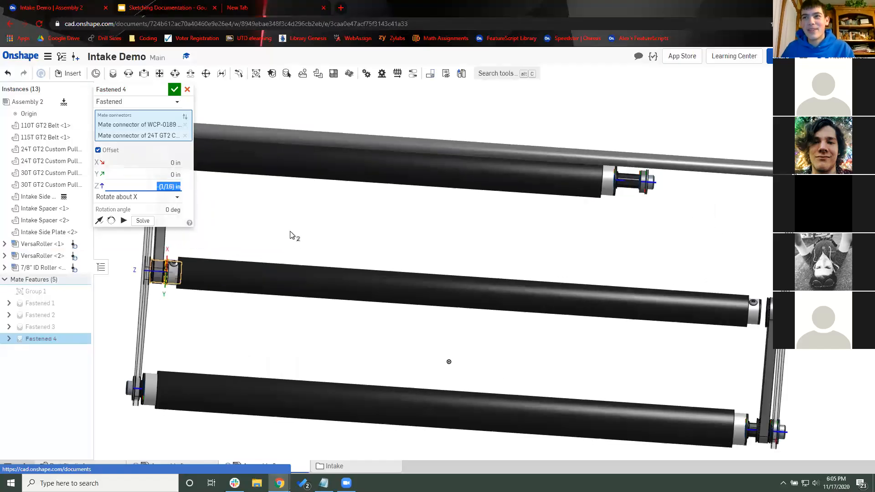
pyautogui.moveTo(290, 231); pyautogui.dragTo(297, 234, button='right')
pyautogui.moveTo(309, 253); pyautogui.dragTo(326, 262, button='middle')
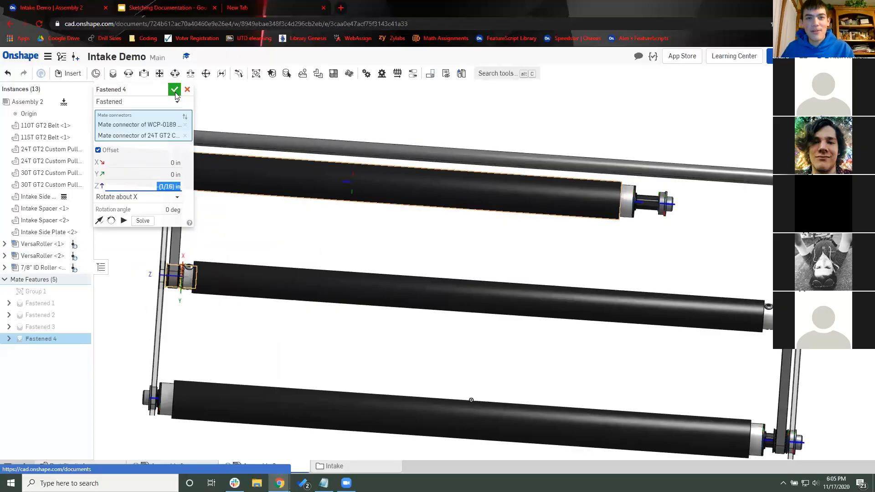
pyautogui.press('Return')
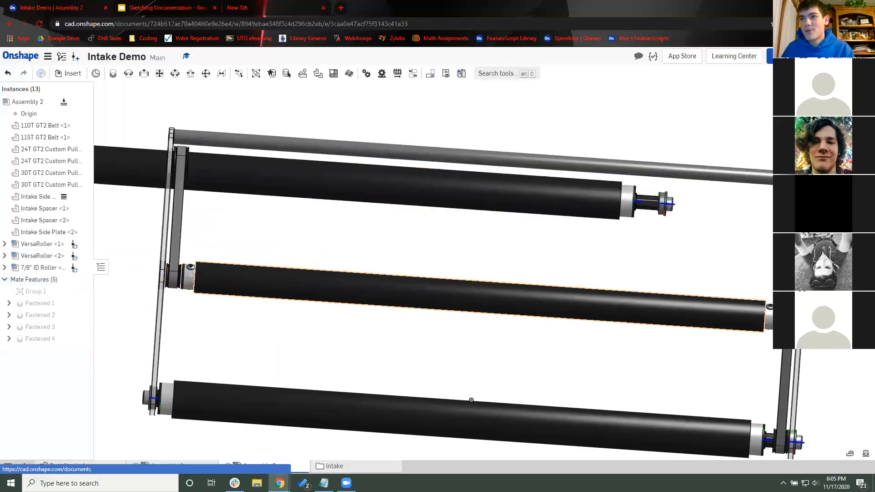
# Step: Measure between the open hub face of the 7/8" ID roller and the facing side of the adjacent 30T GT2 pulley
pyautogui.scroll(8, 732, 276)
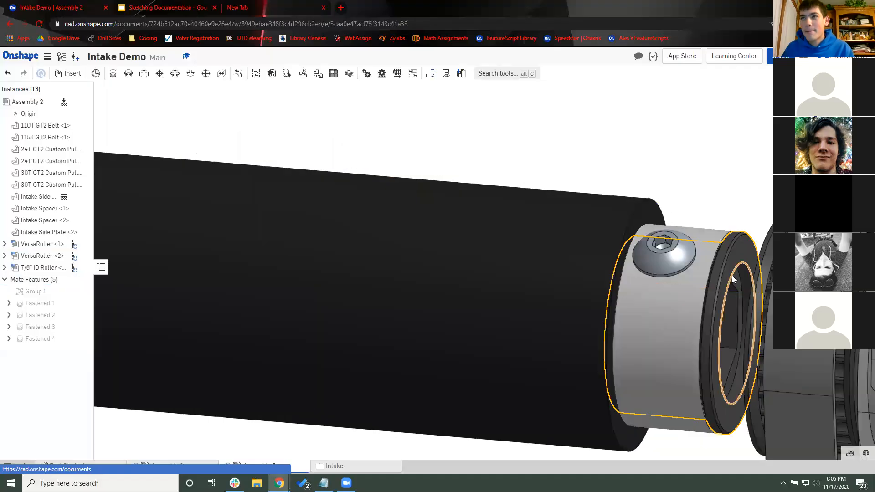
pyautogui.moveTo(696, 264); pyautogui.dragTo(746, 259, button='right')
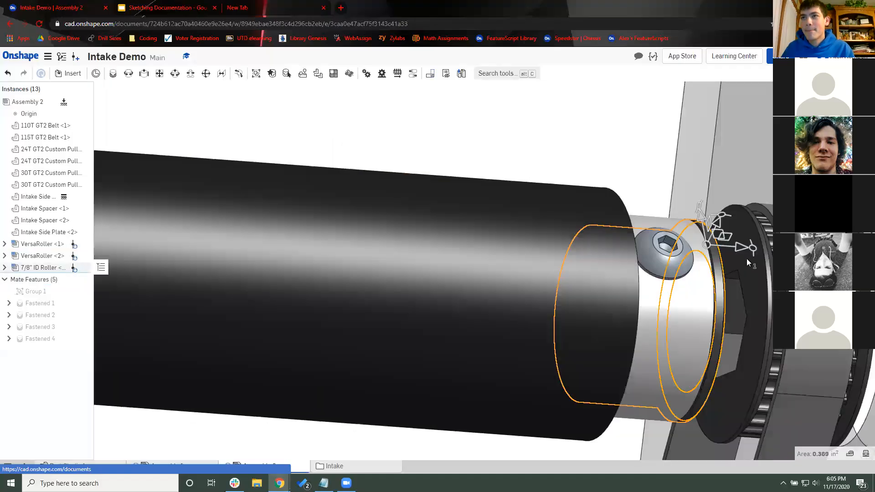
pyautogui.click(746, 258)
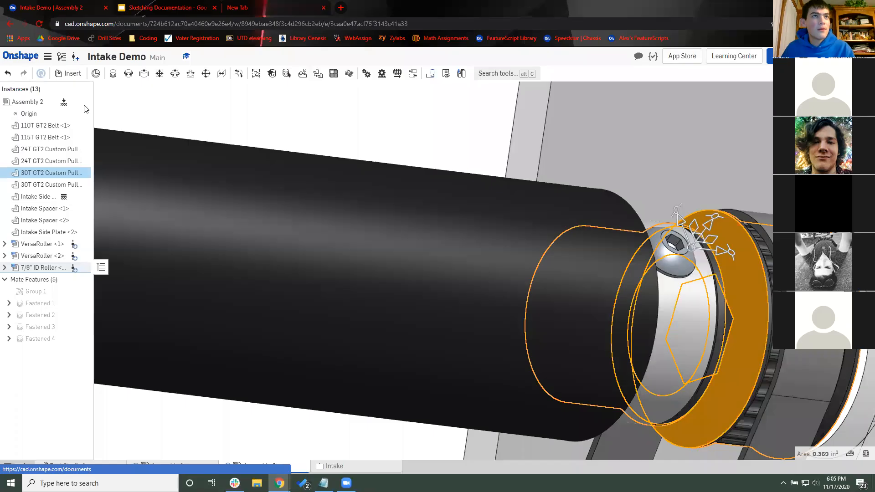
# Step: Add 0.25 in to the 7/8" ID Roller's full tube length in its configuration and generate the updated roller
pyautogui.rightClick(42, 267)
pyautogui.click(246, 278)
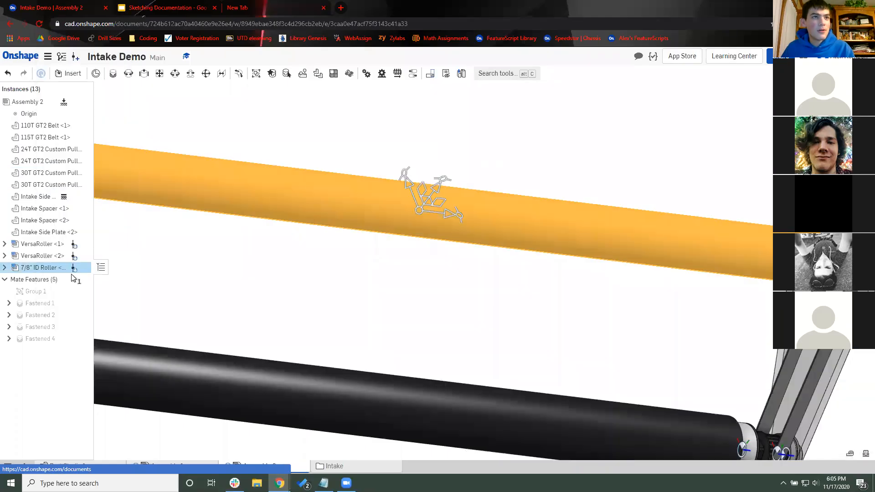
pyautogui.rightClick(99, 214)
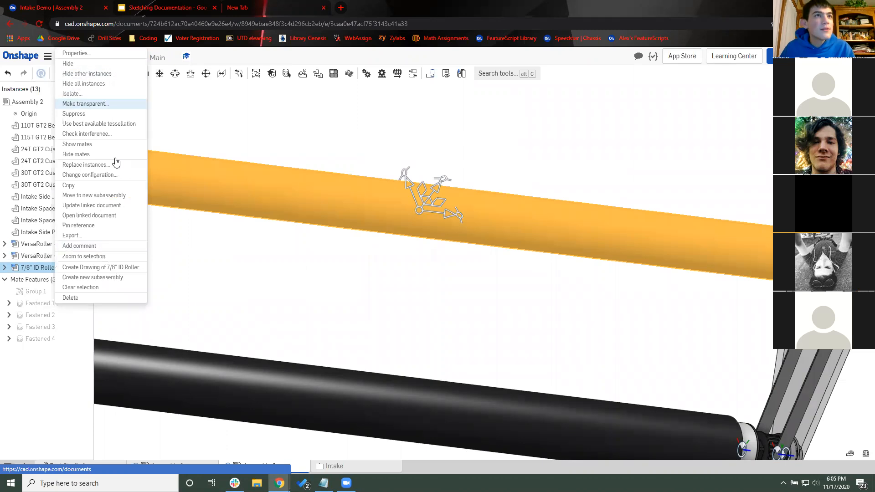
pyautogui.click(113, 175)
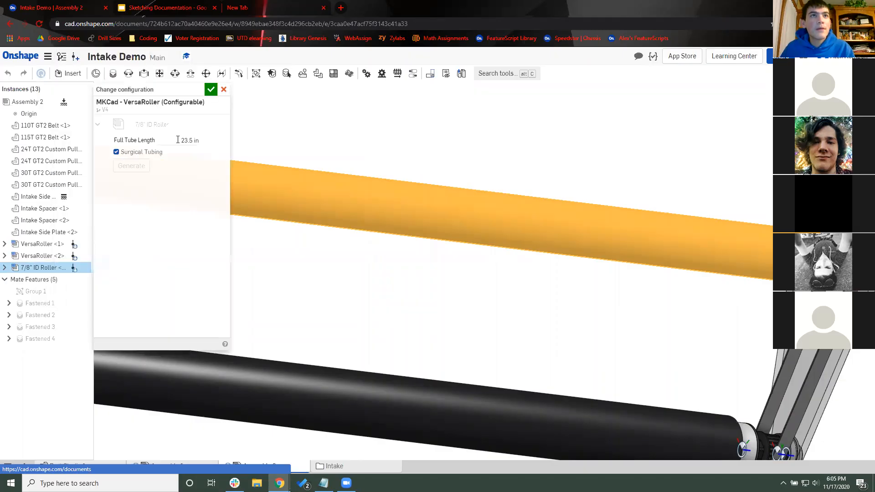
pyautogui.click(186, 141)
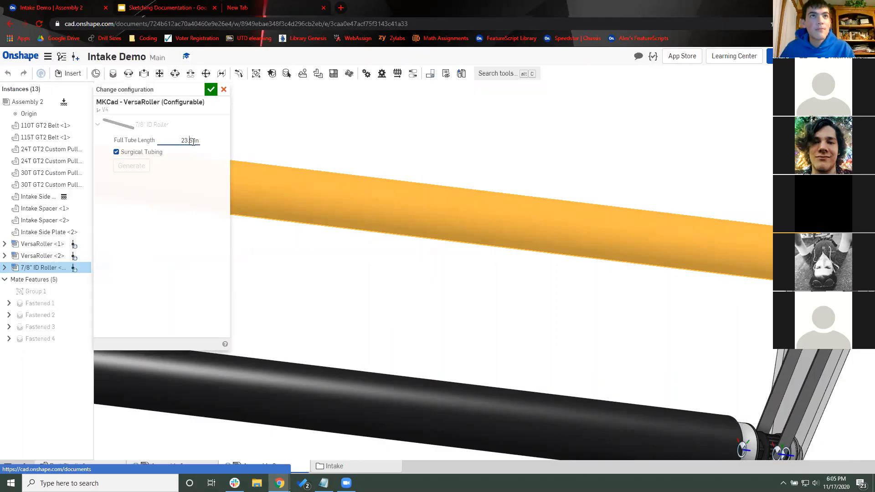
pyautogui.moveTo(194, 141); pyautogui.dragTo(205, 143)
pyautogui.write('+0.25')
pyautogui.press('Return')
pyautogui.click(131, 166)
pyautogui.click(211, 89)
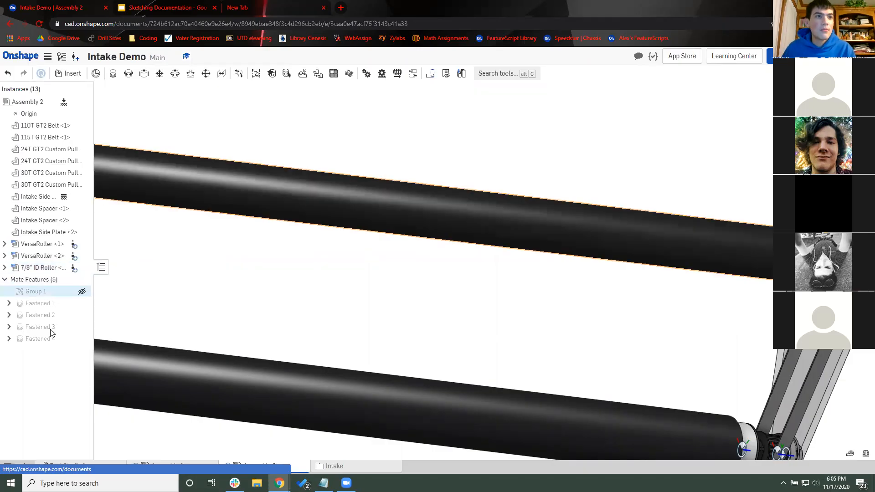
# Step: Reopen the Fastened 4 mate, set its Z offset to 0 in, and accept it
pyautogui.click(48, 338)
pyautogui.scroll(-4, 547, 355)
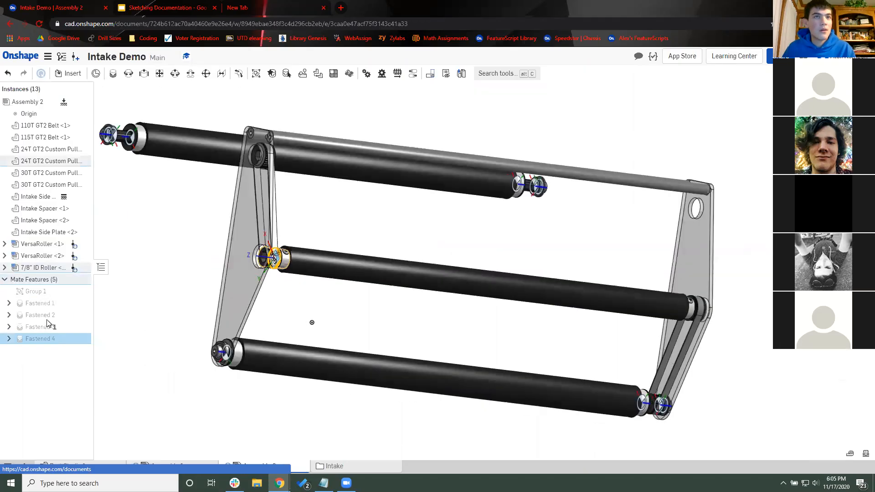
pyautogui.rightClick(39, 338)
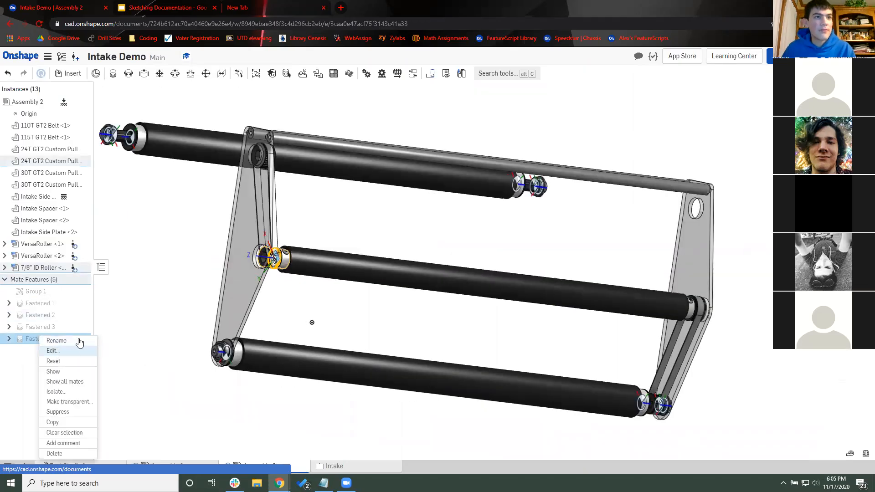
pyautogui.click(52, 350)
pyautogui.click(154, 184)
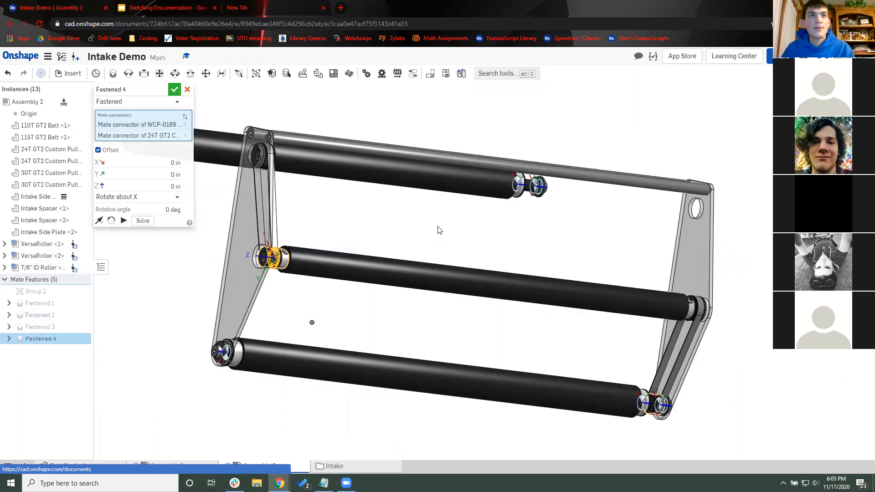
pyautogui.click(174, 89)
# Step: Fasten the bearing flange at the upper VersaRoller's end to the upper hole of the intake side plate
pyautogui.moveTo(521, 249); pyautogui.dragTo(452, 280, button='middle')
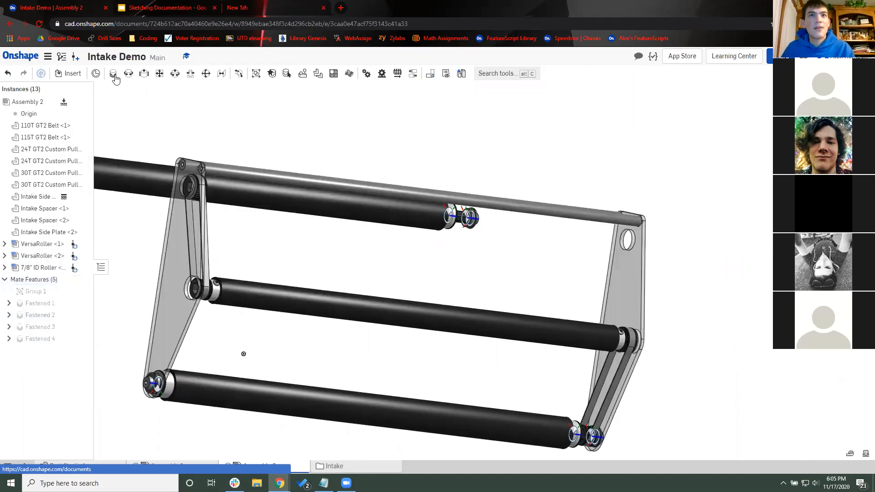
pyautogui.scroll(2, 474, 296)
pyautogui.press('m')
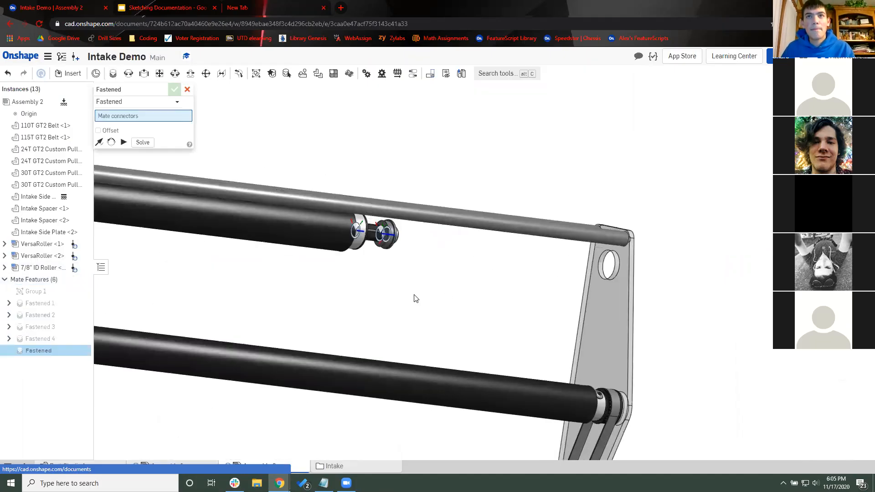
pyautogui.moveTo(485, 302); pyautogui.dragTo(463, 248, button='right')
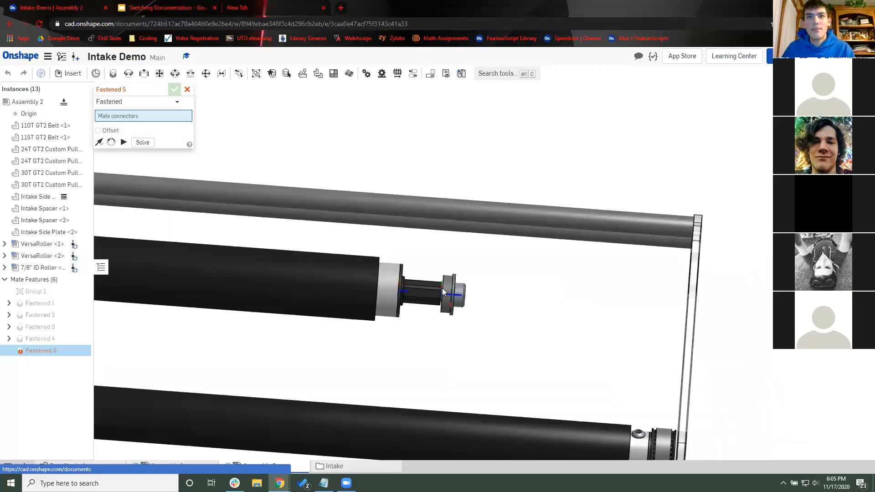
pyautogui.scroll(3, 559, 315)
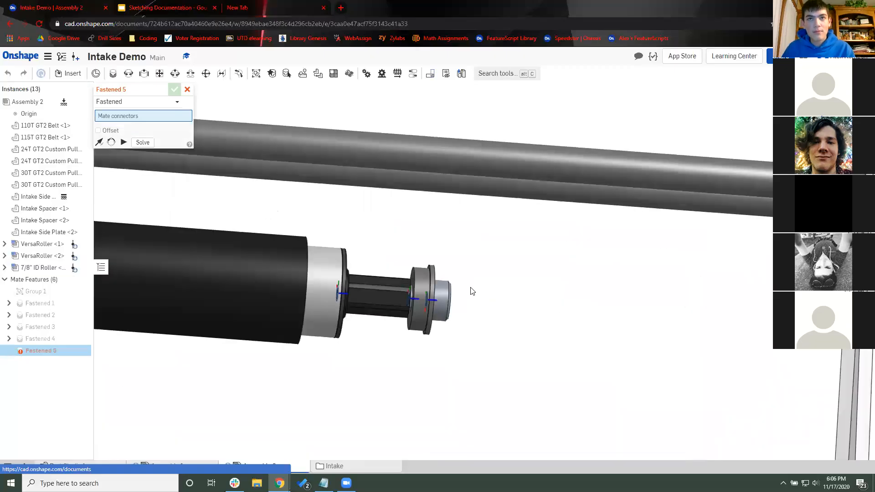
pyautogui.moveTo(362, 242); pyautogui.dragTo(283, 198, button='right')
pyautogui.scroll(5, 423, 248)
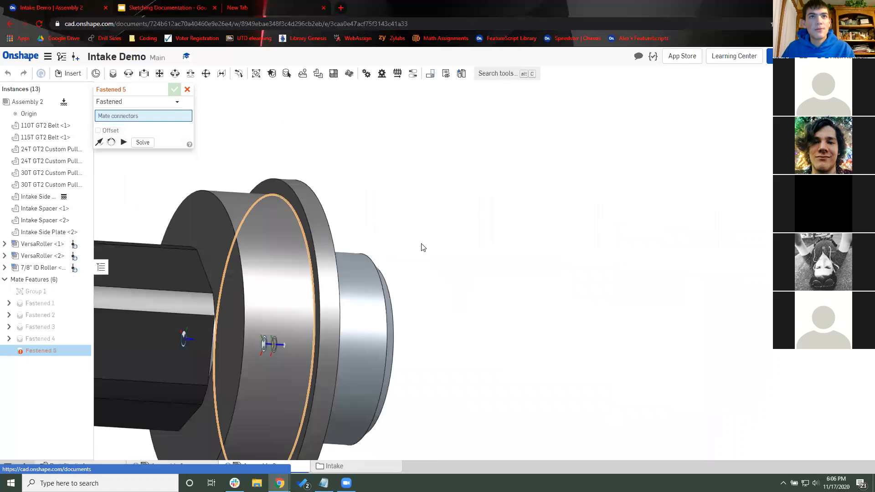
pyautogui.click(340, 307)
pyautogui.scroll(-5, 339, 307)
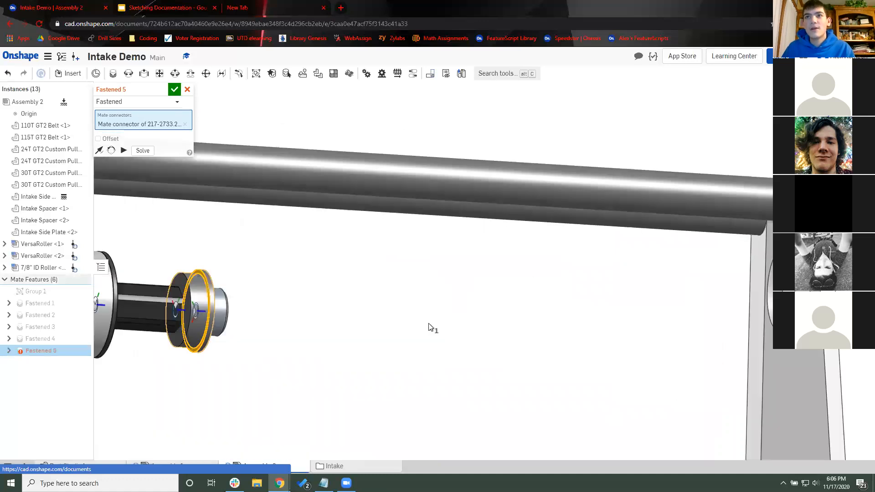
pyautogui.scroll(-3, 623, 311)
pyautogui.scroll(5, 644, 319)
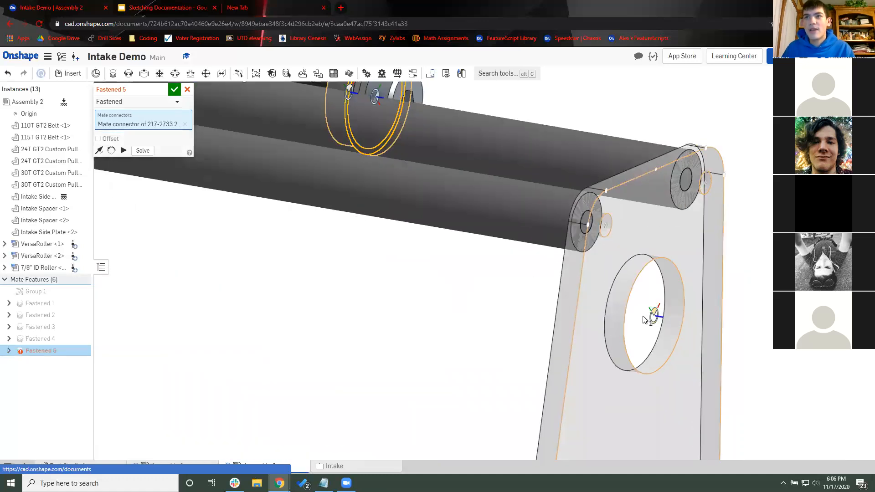
pyautogui.click(644, 319)
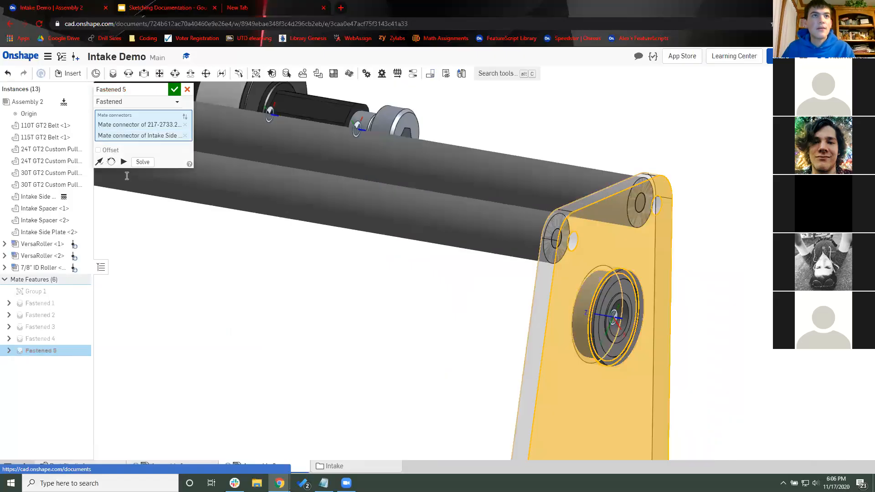
# Step: Enable the offset on the upper VersaRoller's mate, set its Z distance to -(6/16) in, and accept the mate
pyautogui.click(132, 188)
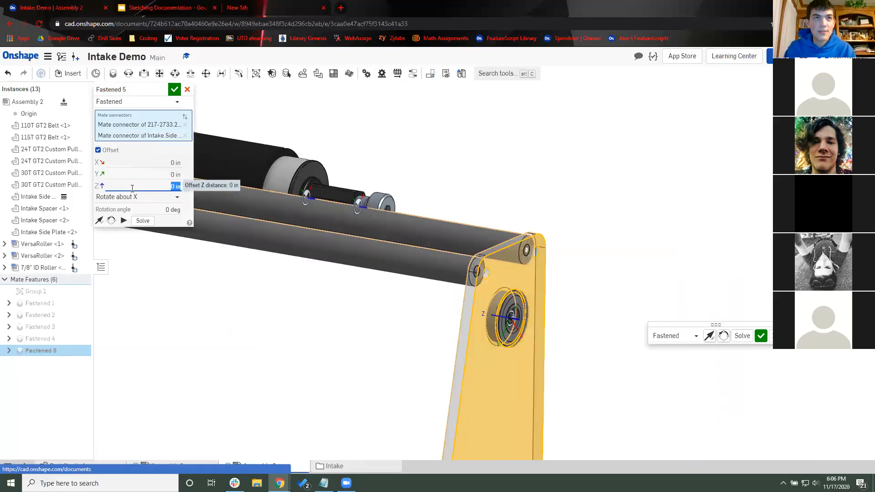
pyautogui.write('6/16')
pyautogui.press('Return')
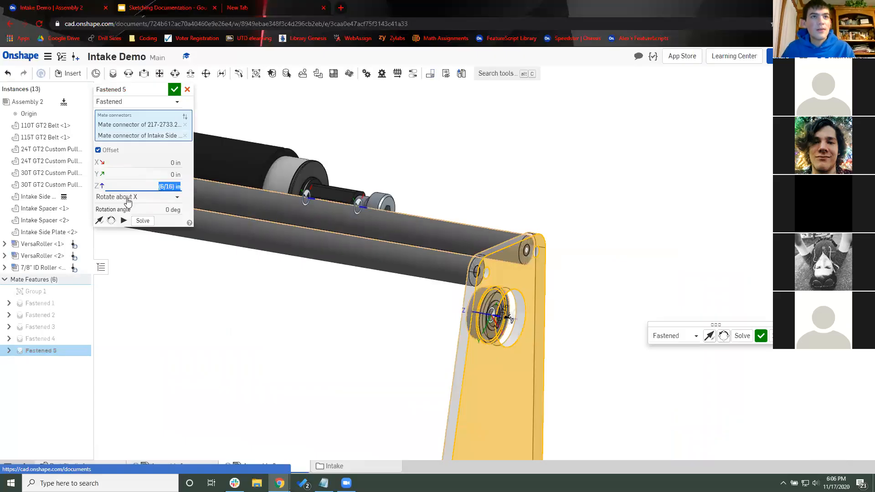
pyautogui.click(100, 220)
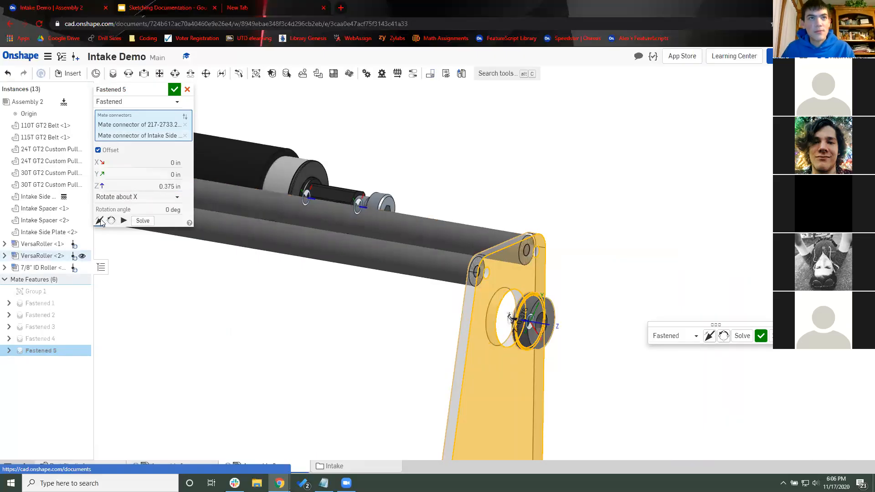
pyautogui.click(126, 186)
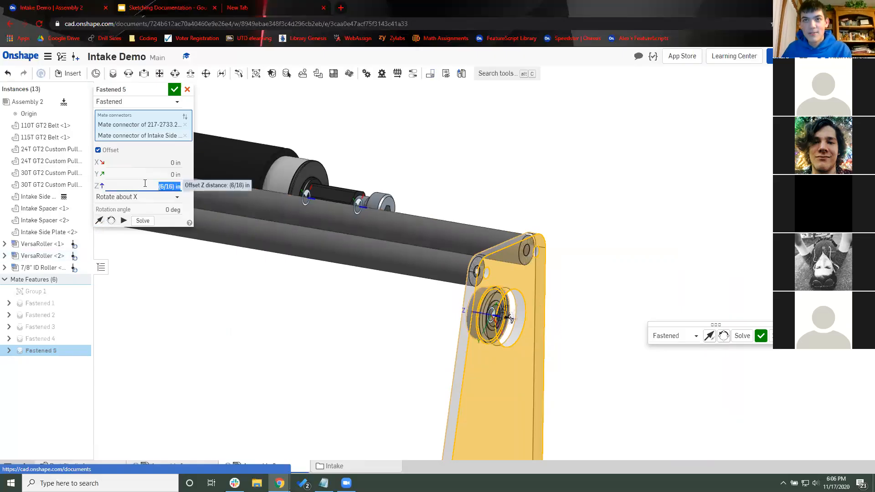
pyautogui.click(185, 116)
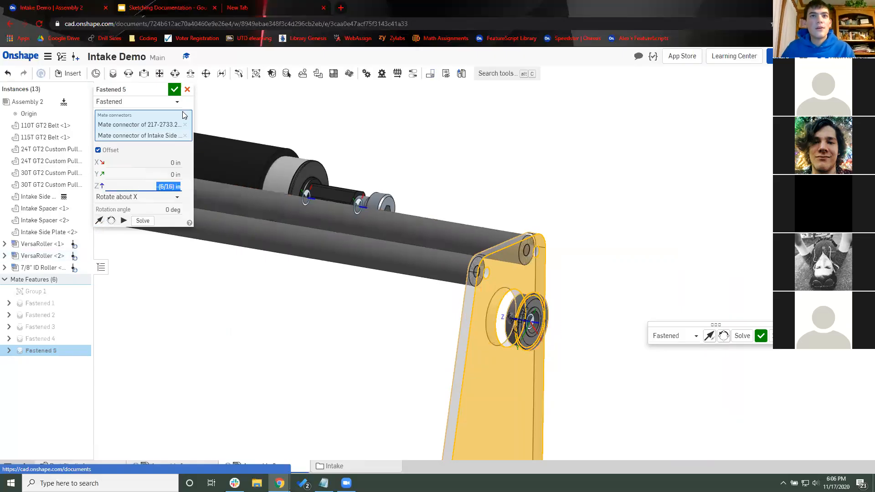
pyautogui.press('Return')
# Step: Examine how both ends of the upper VersaRoller fit between the intake side plates
pyautogui.scroll(-5, 315, 338)
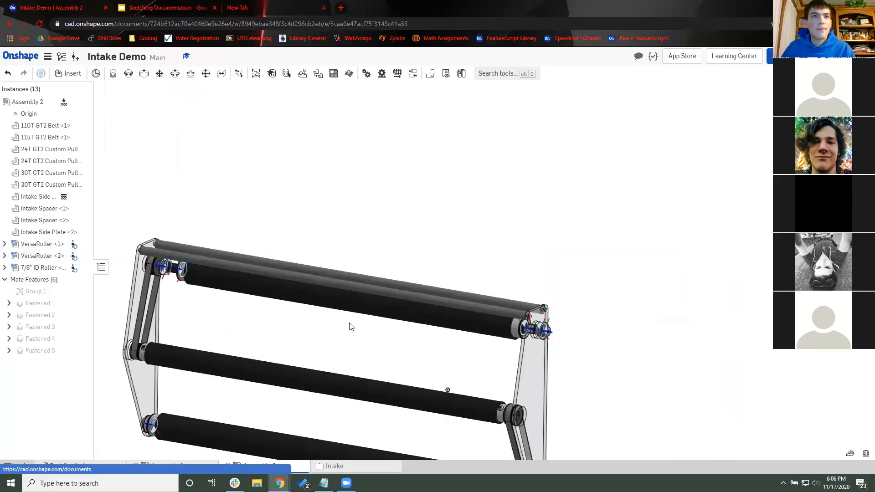
pyautogui.moveTo(349, 327); pyautogui.dragTo(383, 301, button='right')
pyautogui.scroll(2, 160, 246)
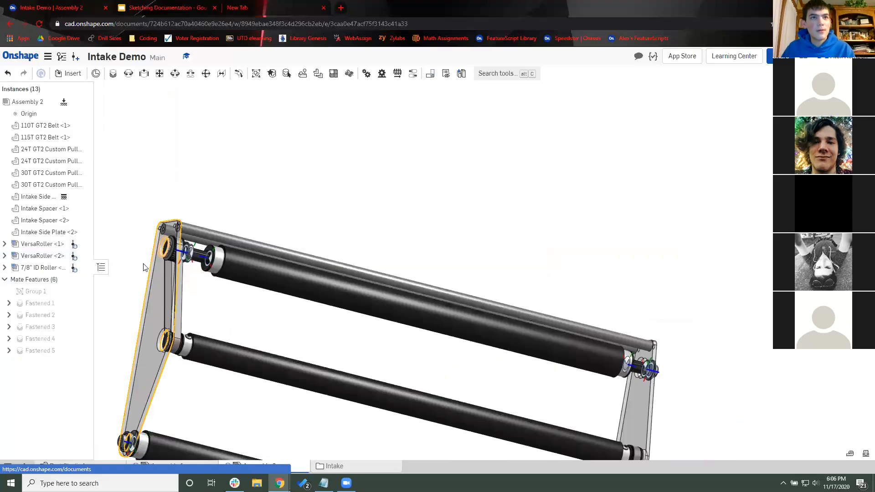
pyautogui.scroll(4, 257, 329)
pyautogui.scroll(-4, 333, 305)
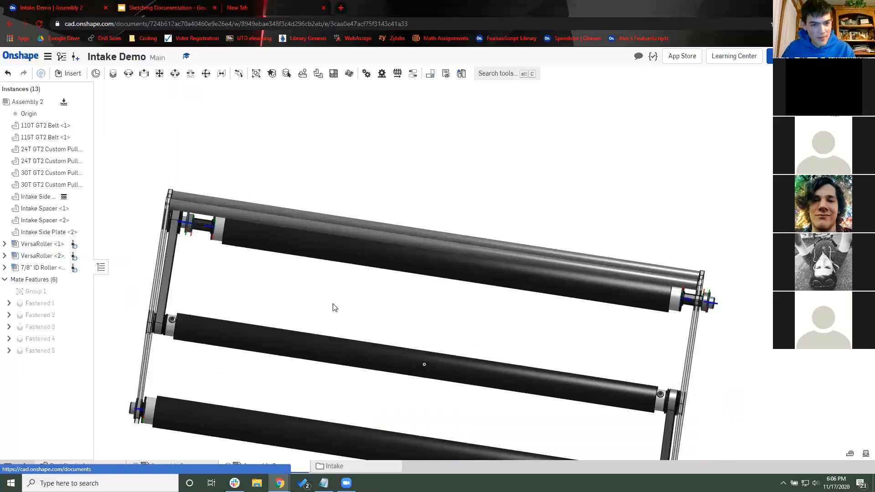
pyautogui.moveTo(271, 298); pyautogui.dragTo(297, 295, button='right')
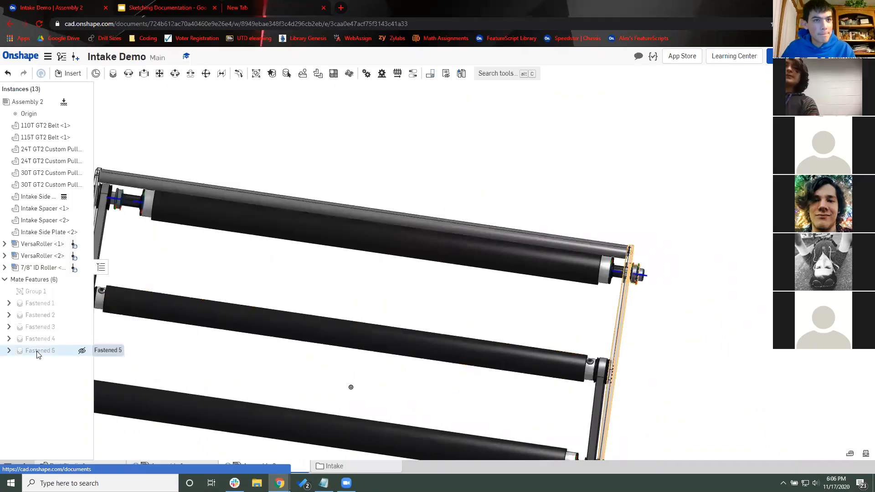
pyautogui.rightClick(39, 355)
pyautogui.press('Escape')
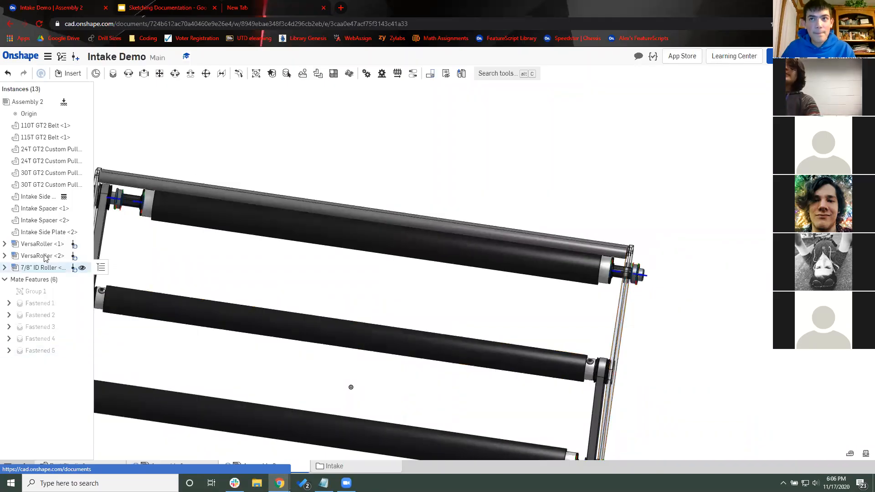
pyautogui.moveTo(46, 258)
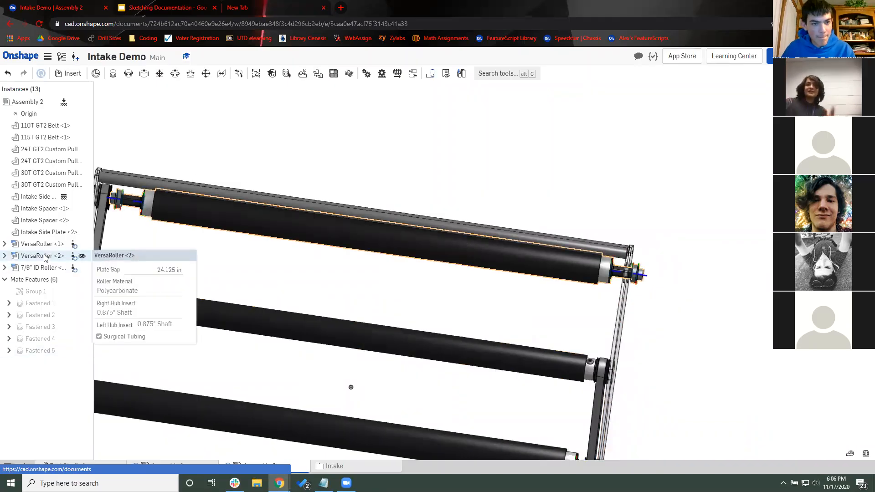
pyautogui.rightClick(71, 260)
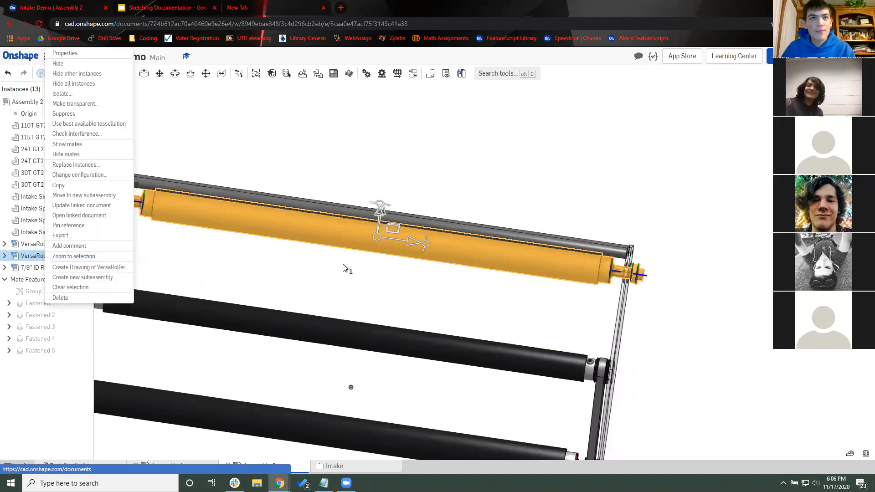
pyautogui.click(294, 296)
pyautogui.click(351, 387)
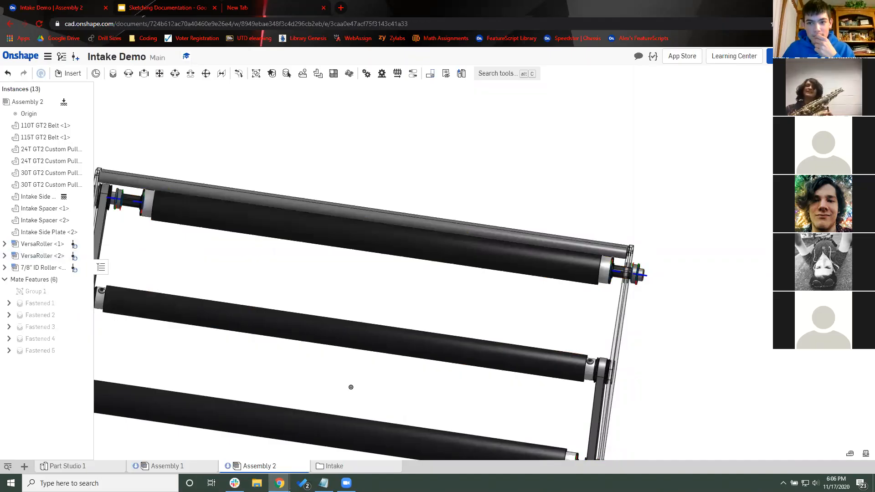
pyautogui.click(44, 258)
pyautogui.rightClick(45, 259)
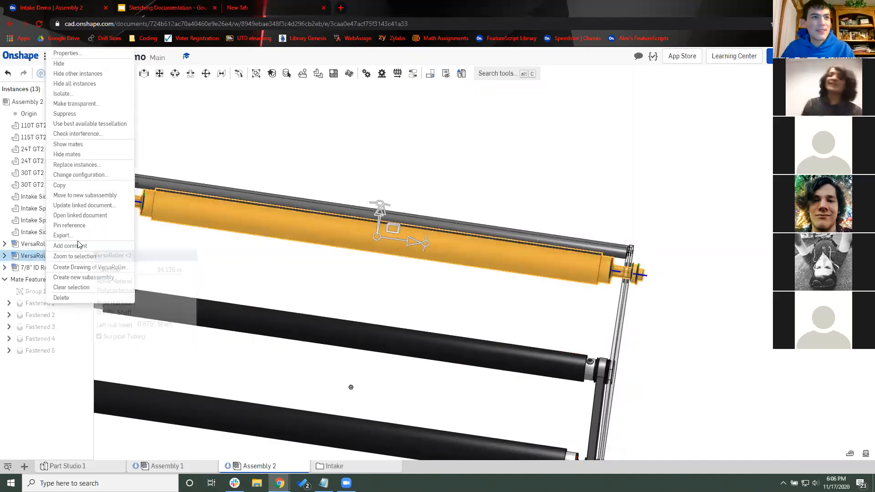
pyautogui.click(85, 54)
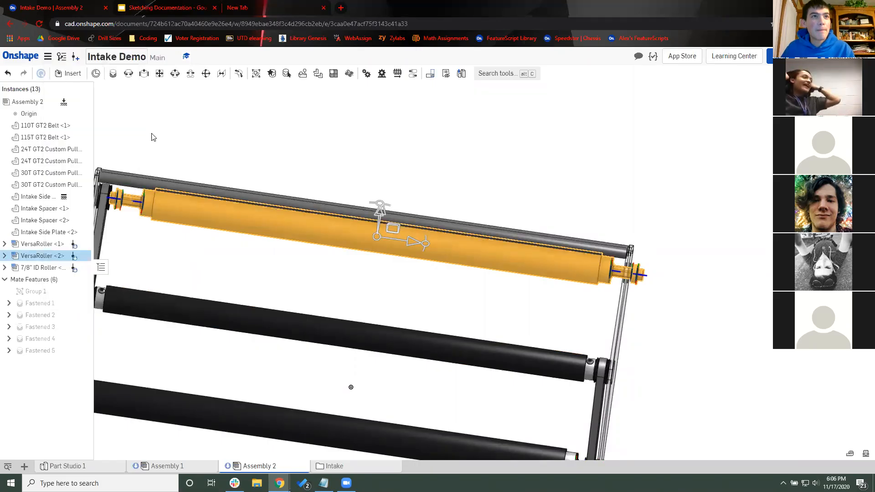
pyautogui.click(375, 381)
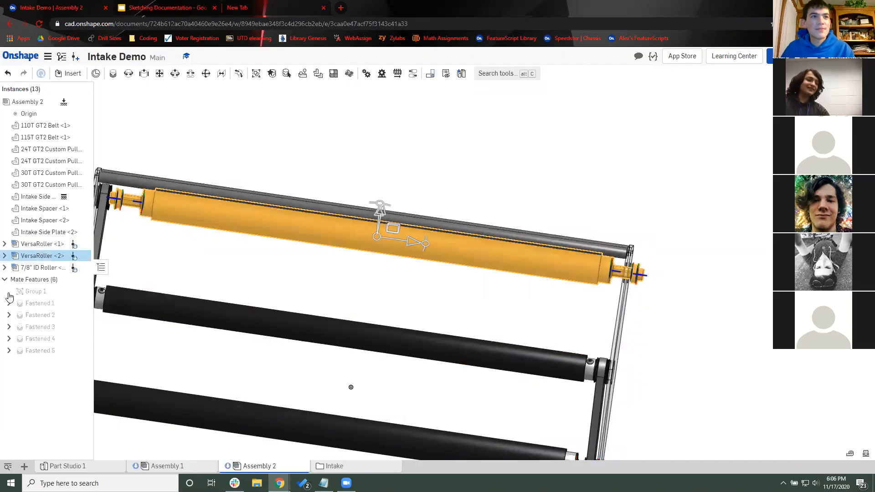
pyautogui.rightClick(26, 256)
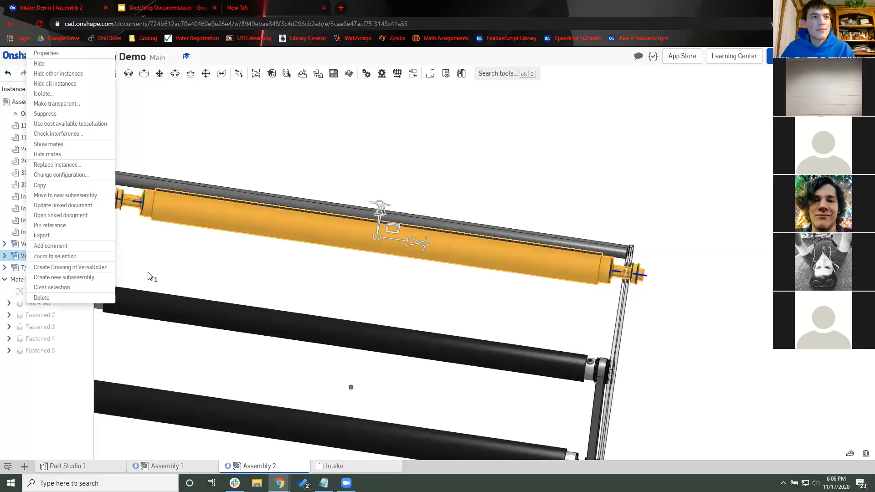
pyautogui.click(293, 300)
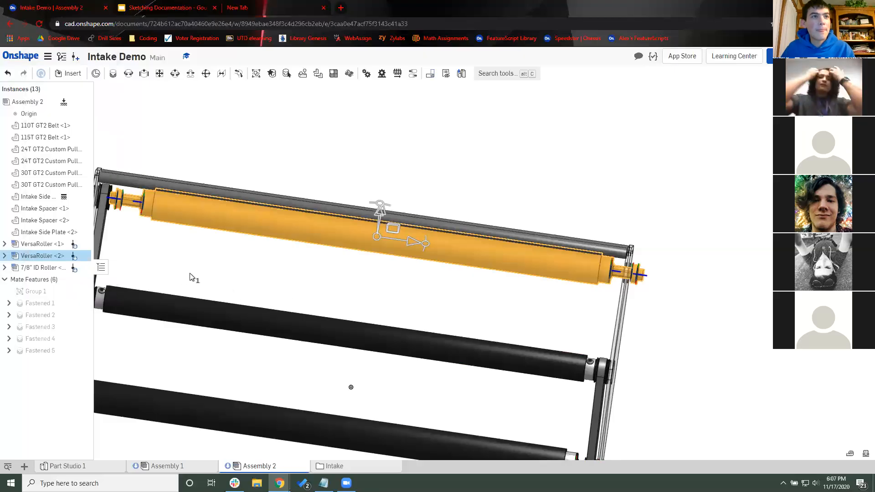
# Step: Open the upper VersaRoller's configuration, set its plate gap to 26.125 in, and regenerate the roller
pyautogui.click(39, 257)
pyautogui.click(39, 257)
pyautogui.rightClick(39, 256)
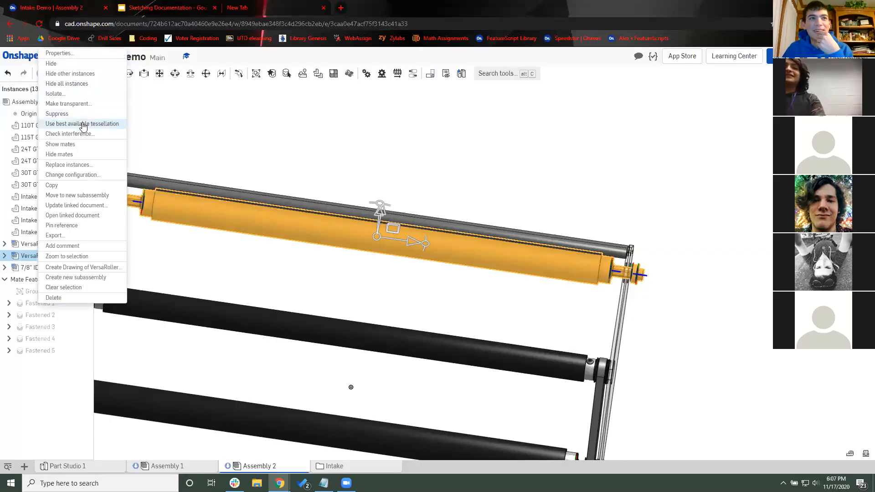
pyautogui.click(73, 174)
pyautogui.click(181, 141)
pyautogui.click(180, 141)
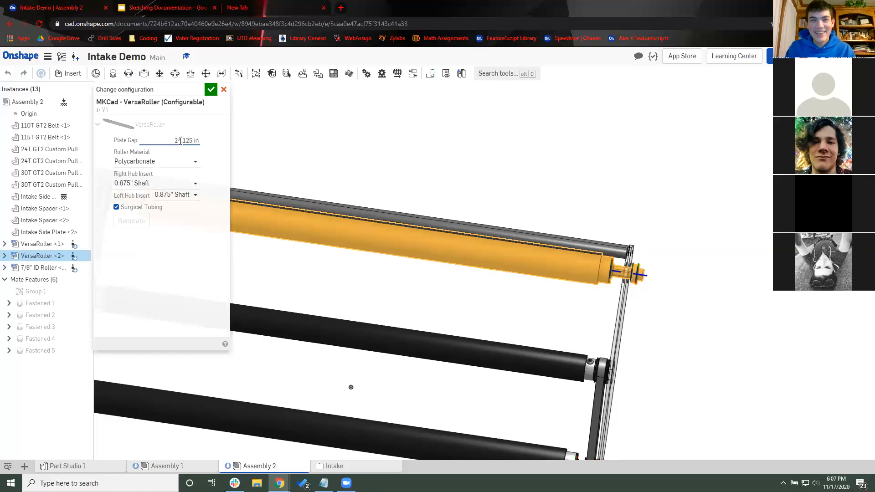
pyautogui.press('Return')
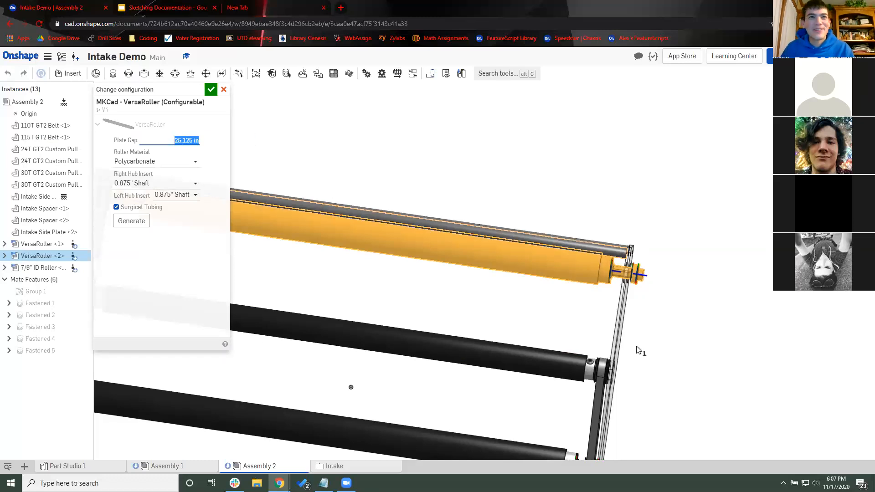
pyautogui.scroll(-3, 636, 347)
pyautogui.scroll(4, 296, 264)
pyautogui.click(181, 141)
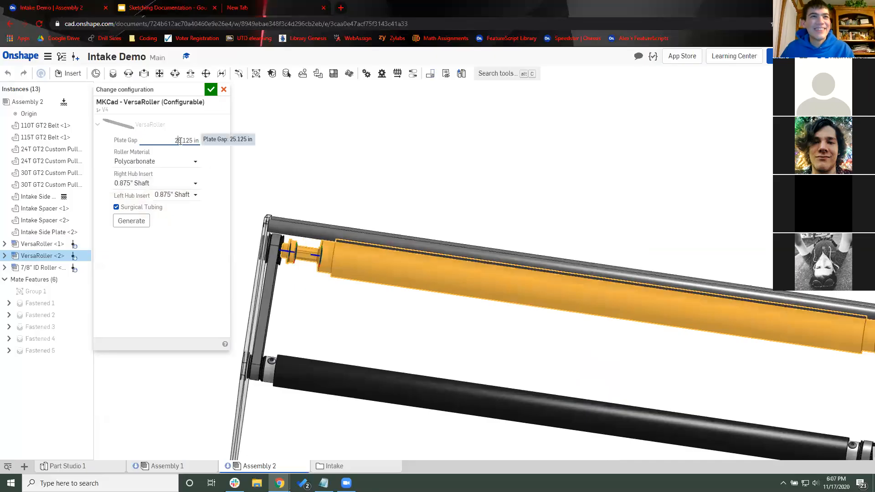
pyautogui.press('Return')
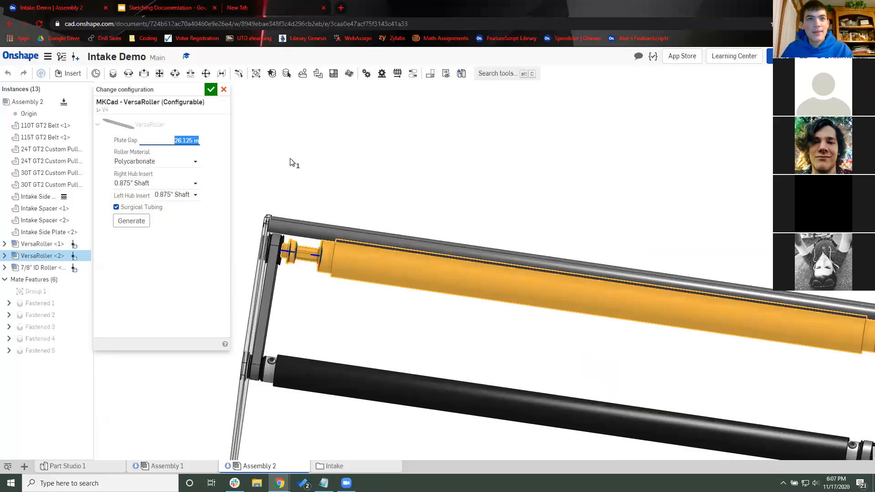
pyautogui.click(132, 222)
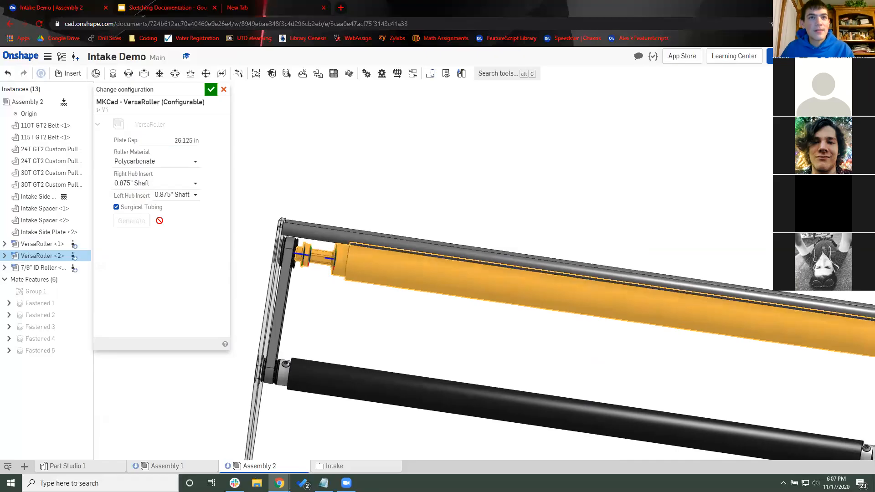
# Step: Try a plate gap of 25.125 in for the upper VersaRoller and check its fit between the side plates
pyautogui.click(179, 139)
pyautogui.click(181, 140)
pyautogui.press('Return')
pyautogui.click(132, 221)
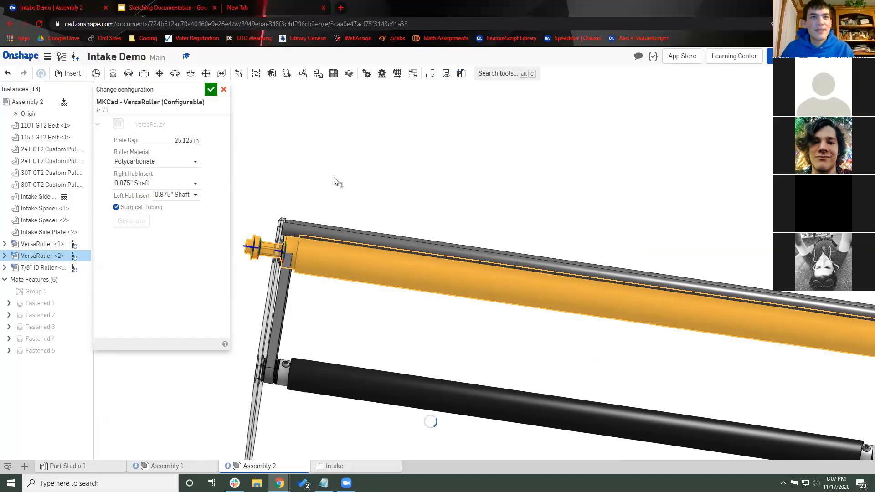
pyautogui.scroll(-3, 357, 181)
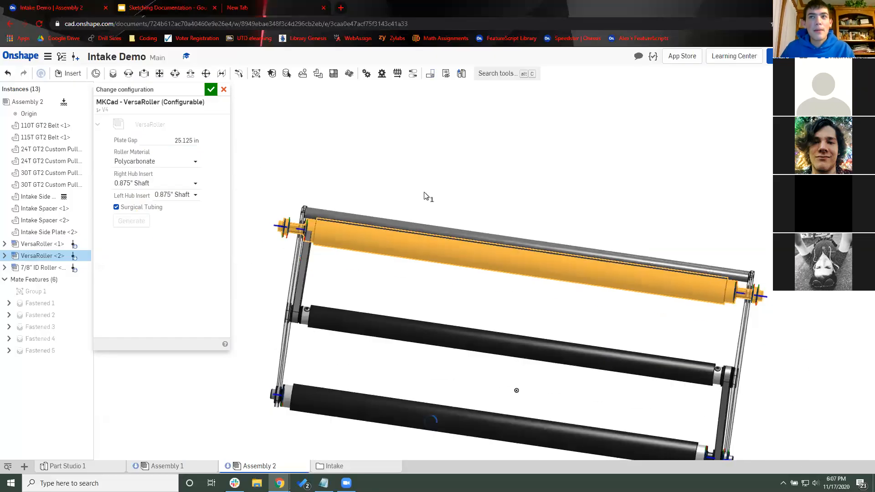
pyautogui.scroll(4, 321, 191)
# Step: Set the upper VersaRoller's plate gap to 26.125 in, regenerate it, and accept the configuration
pyautogui.click(180, 140)
pyautogui.click(180, 140)
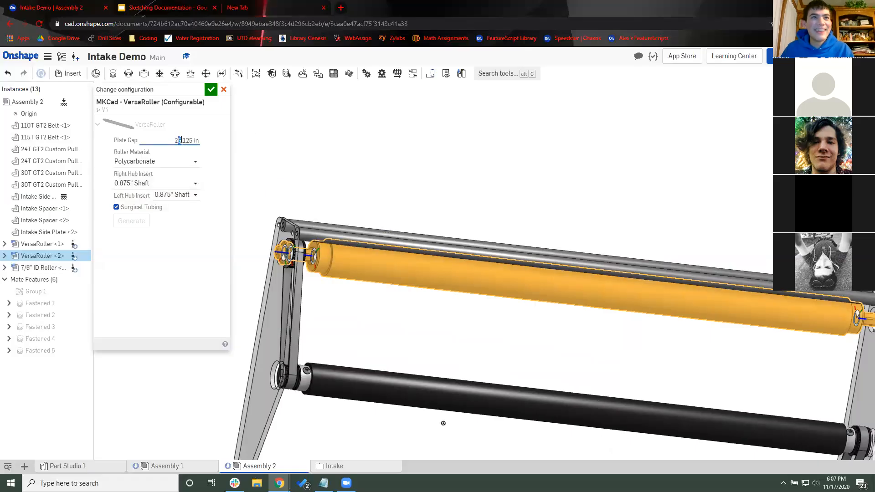
pyautogui.write('6')
pyautogui.press('Return')
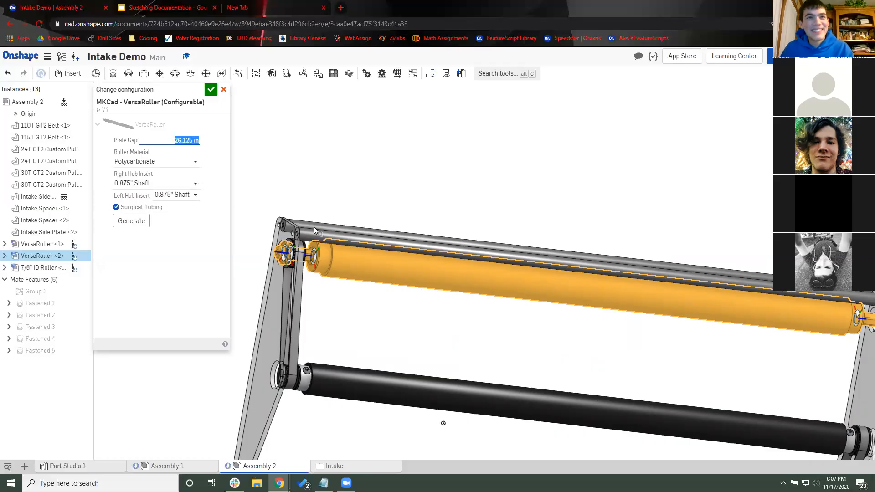
pyautogui.scroll(3, 266, 274)
pyautogui.moveTo(265, 273)
pyautogui.mouseDown(button='right')
pyautogui.moveTo(256, 291)
pyautogui.moveTo(256, 280)
pyautogui.mouseUp(button='right')
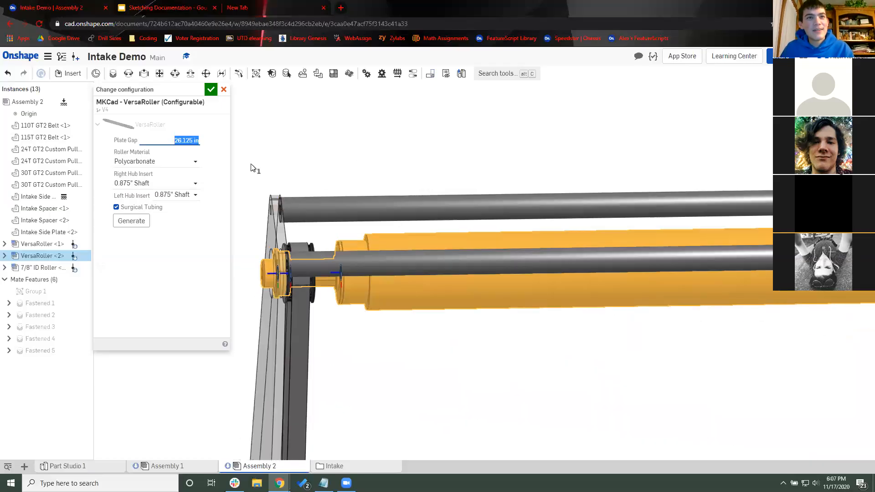
pyautogui.click(133, 220)
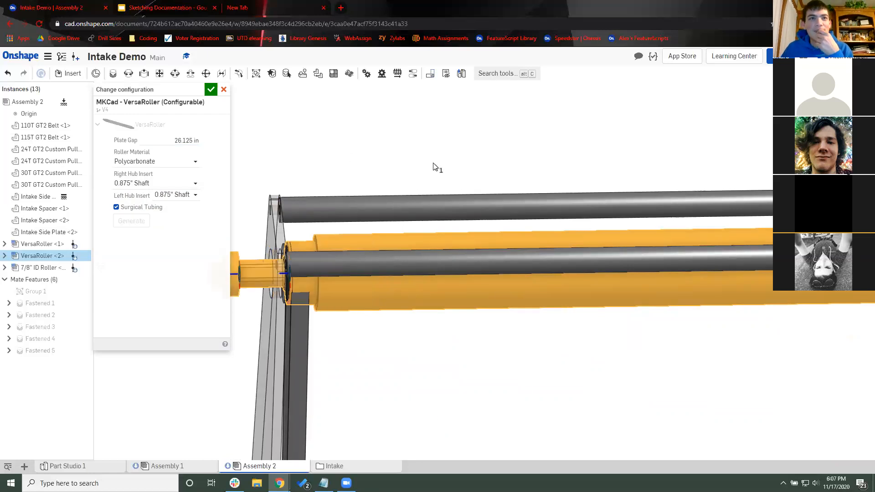
pyautogui.click(182, 141)
pyautogui.click(210, 89)
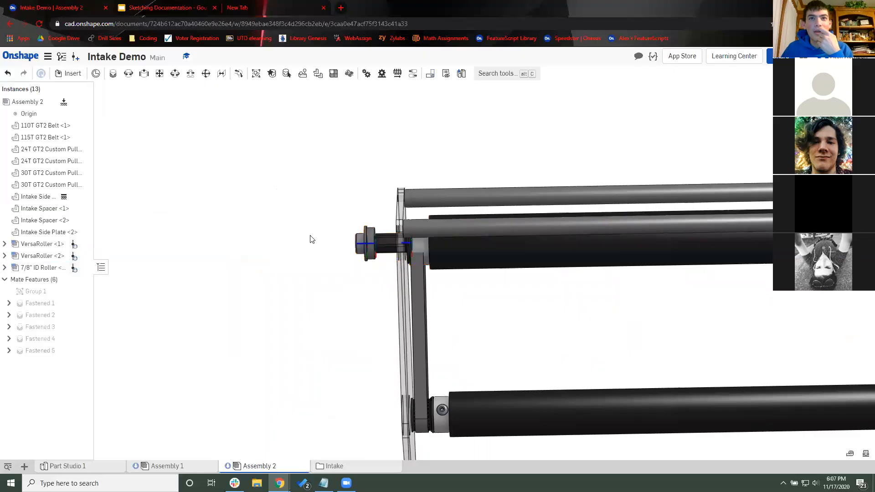
# Step: Check the upper VersaRoller's ends against the side plates and switch to Assembly 1
pyautogui.scroll(-5, 324, 263)
pyautogui.moveTo(388, 274); pyautogui.dragTo(341, 278, button='right')
pyautogui.click(155, 466)
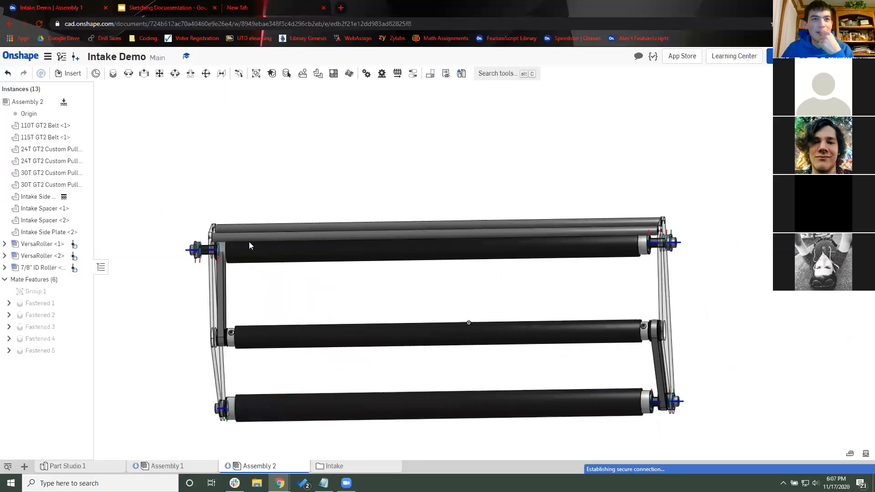
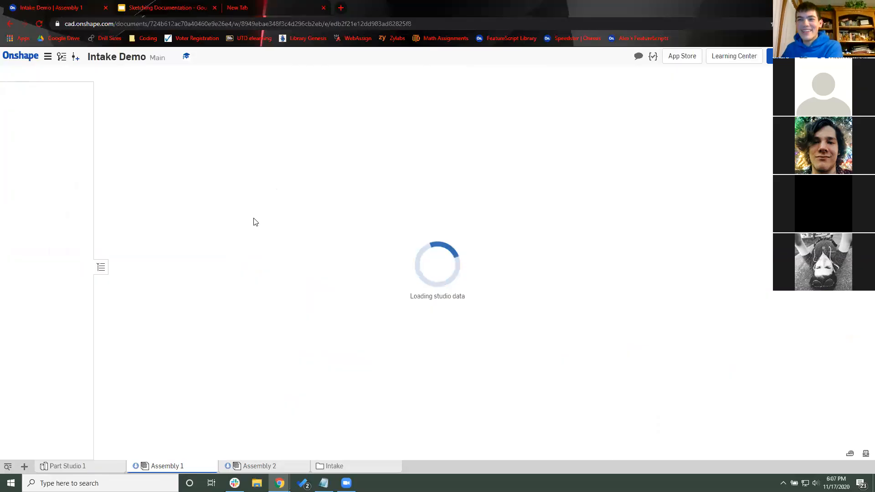
# Step: Inspect the pulley end of the intake and open the Assembly 2 subassembly
pyautogui.scroll(10, 351, 228)
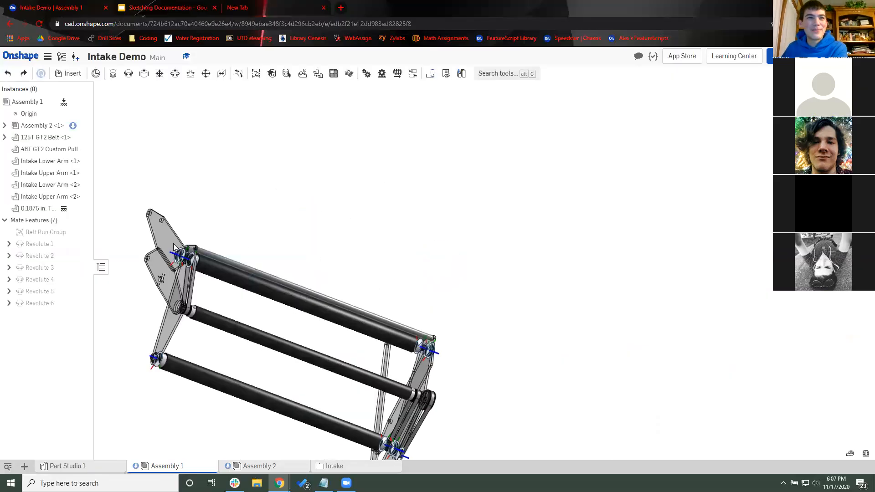
pyautogui.moveTo(182, 287); pyautogui.dragTo(156, 237, button='right')
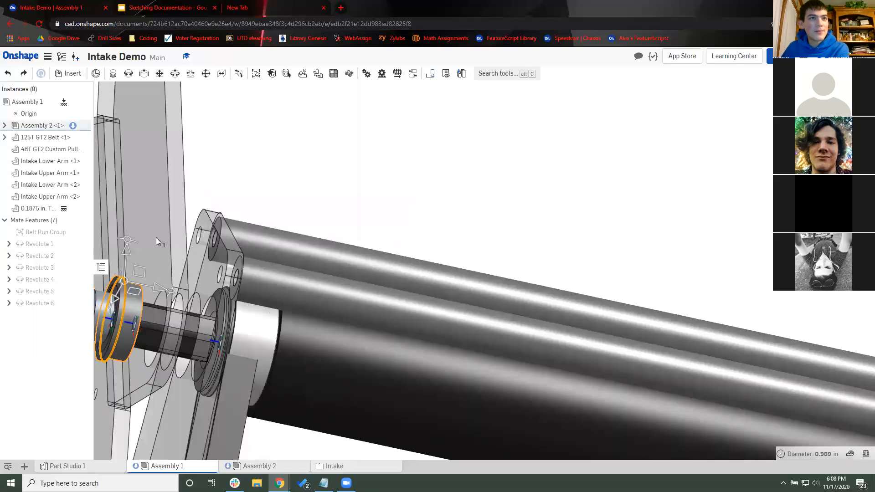
pyautogui.click(159, 236)
pyautogui.click(159, 237)
pyautogui.click(487, 215)
pyautogui.click(68, 234)
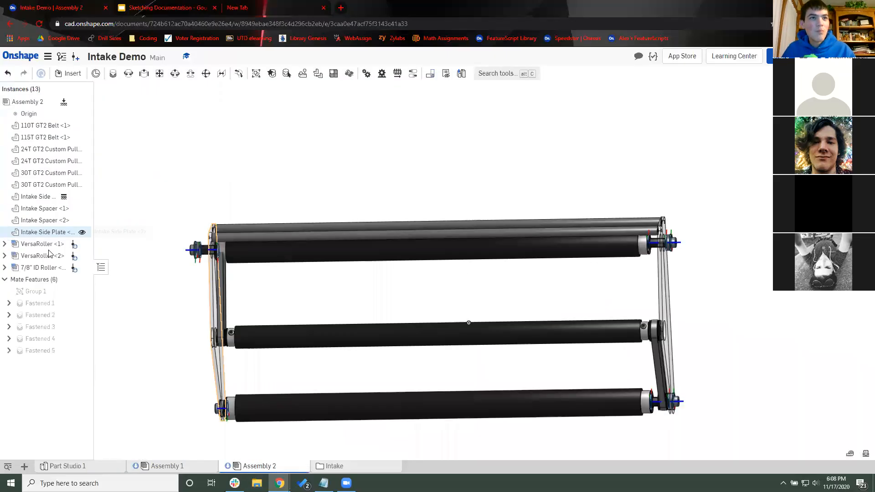
pyautogui.click(43, 255)
pyautogui.rightClick(80, 58)
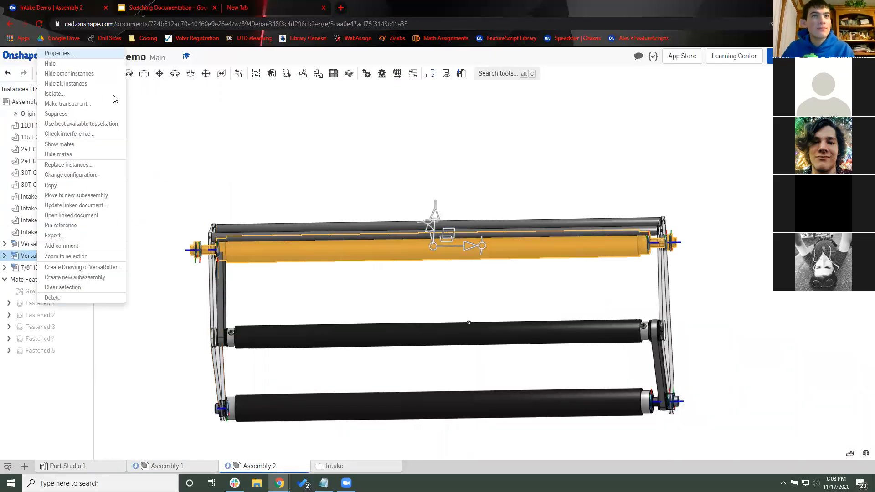
pyautogui.click(58, 53)
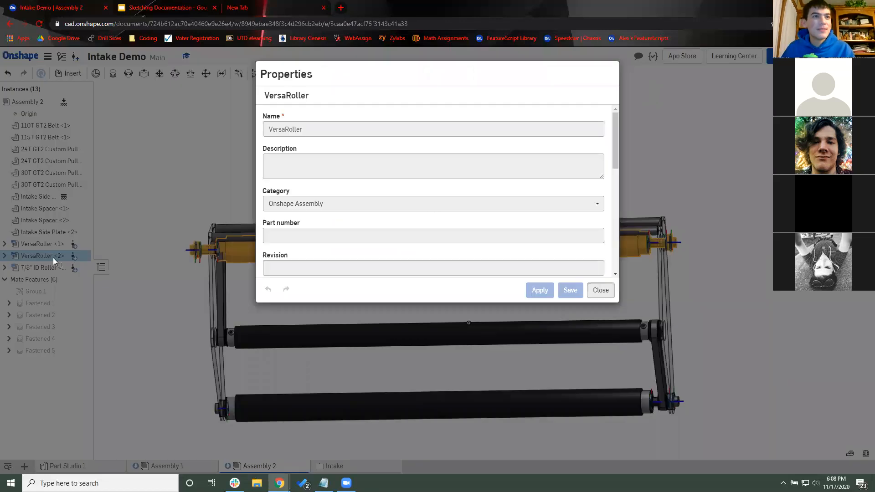
pyautogui.click(601, 290)
# Step: Change the configuration of the second VersaRoller instance so its Plate Gap is 26.125-0.5 in
pyautogui.rightClick(54, 258)
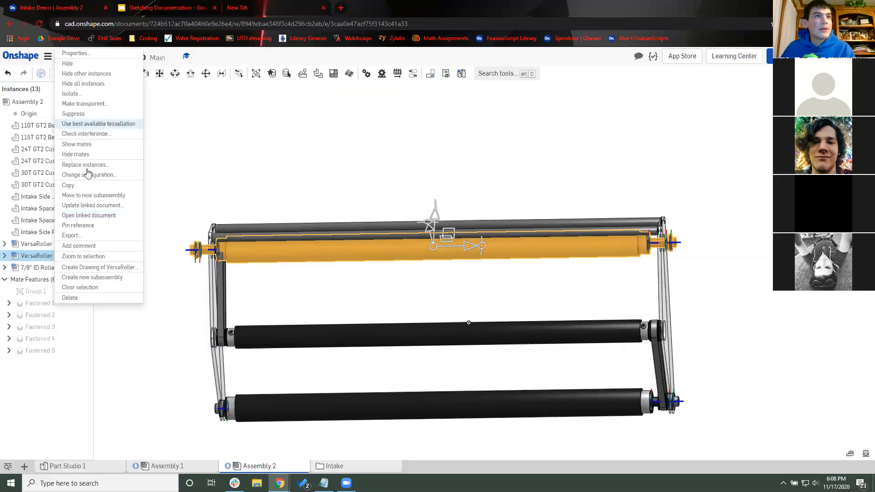
pyautogui.click(112, 175)
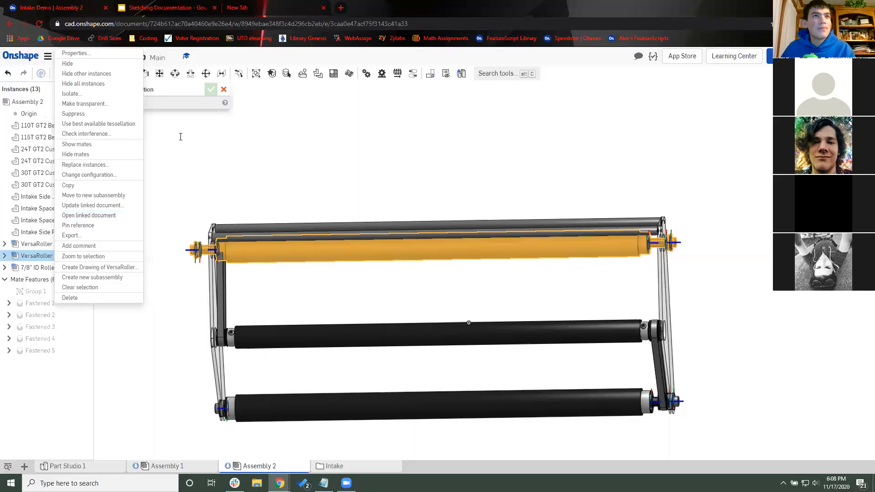
pyautogui.click(194, 140)
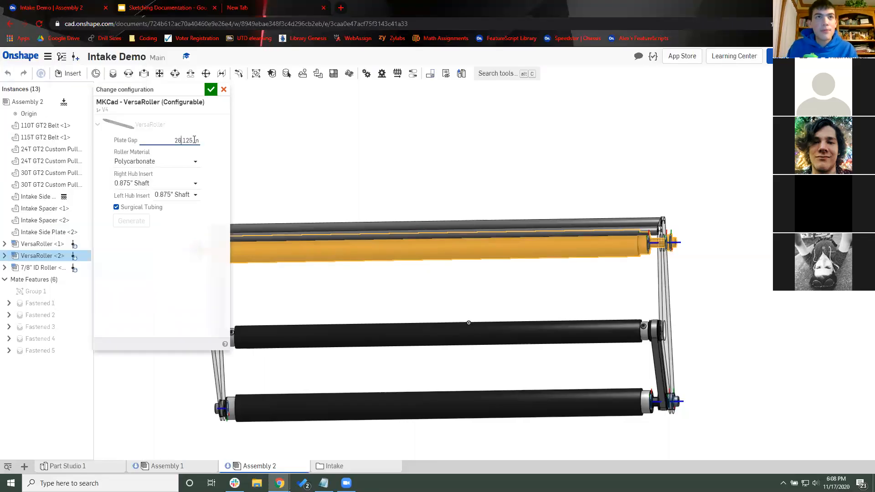
pyautogui.press('BackSpace')
pyautogui.press('BackSpace')
pyautogui.press('BackSpace')
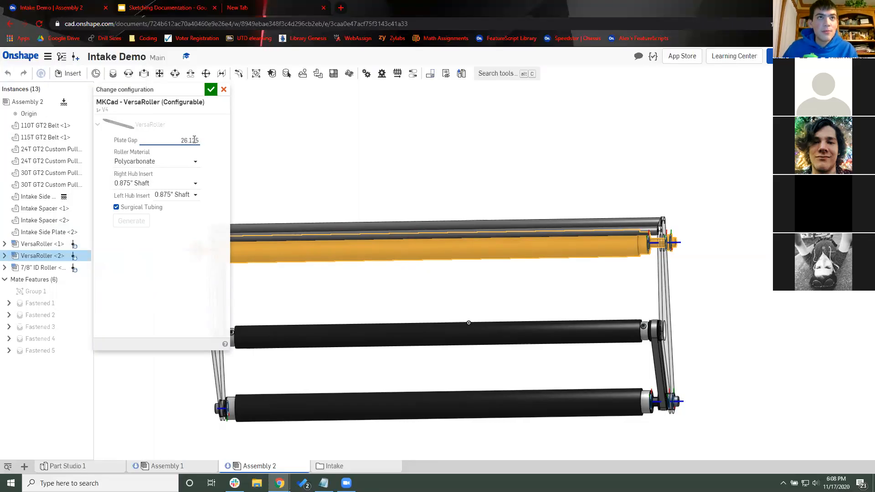
pyautogui.write('-0.5')
pyautogui.press('Return')
pyautogui.click(210, 89)
# Step: Return to Assembly 1 and examine the clearances between the rollers, pulleys, side plates and intake arms
pyautogui.moveTo(451, 131); pyautogui.dragTo(412, 191, button='right')
pyautogui.scroll(-2, 333, 326)
pyautogui.click(184, 467)
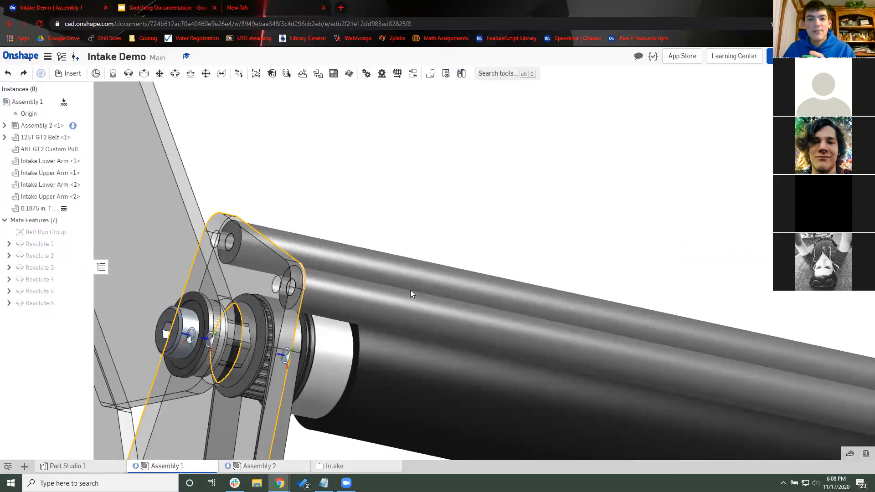
pyautogui.scroll(-5, 411, 290)
pyautogui.scroll(-3, 408, 318)
pyautogui.moveTo(446, 351); pyautogui.dragTo(522, 248, button='right')
pyautogui.scroll(5, 520, 248)
pyautogui.scroll(-3, 567, 190)
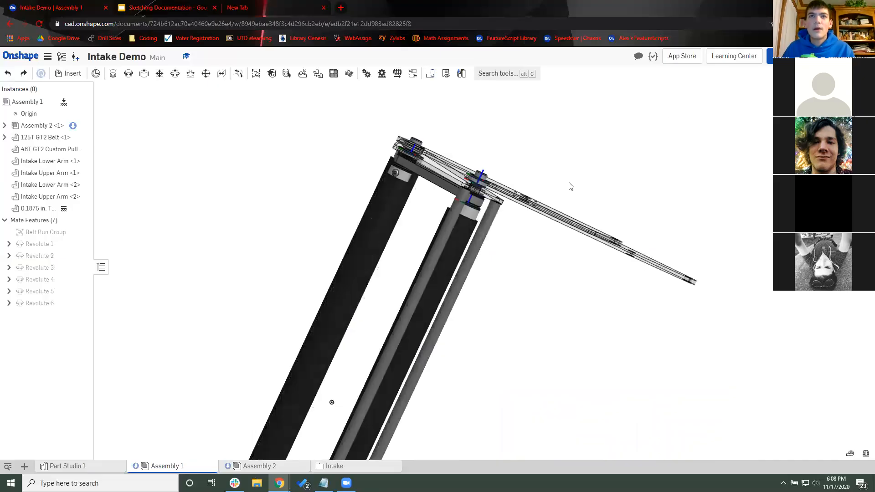
pyautogui.scroll(3, 582, 190)
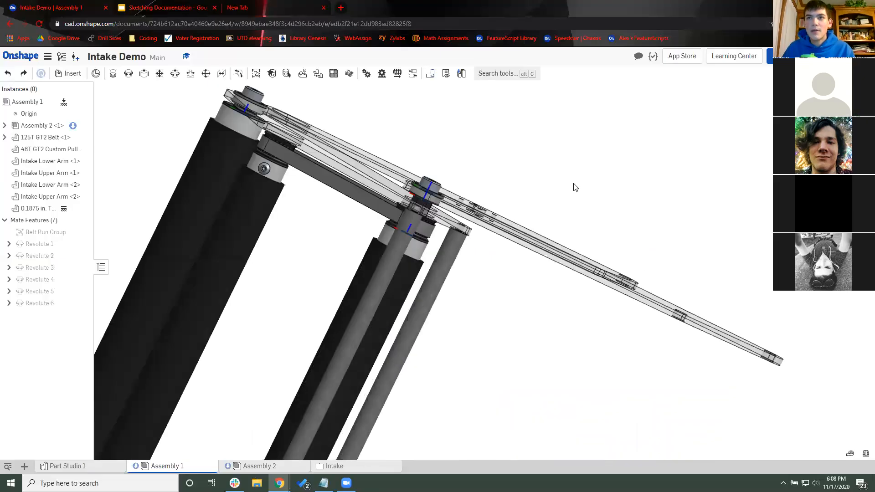
pyautogui.press('Up')
pyautogui.press('Up')
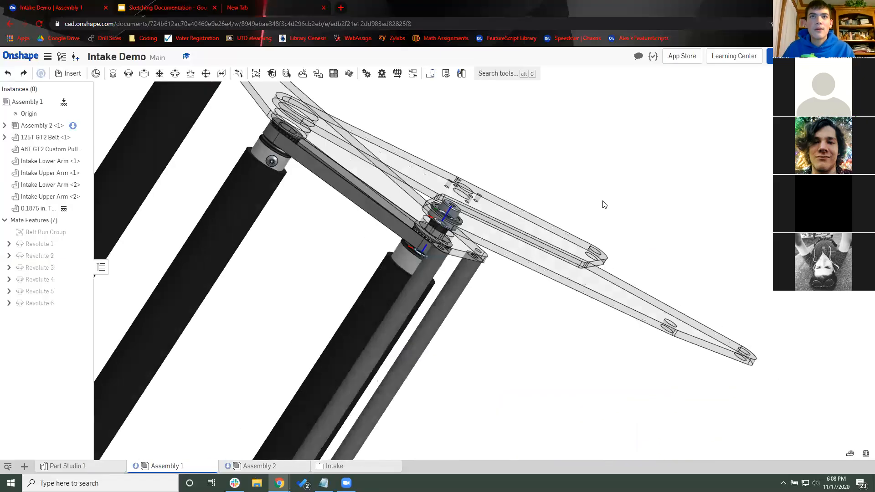
pyautogui.press('Down')
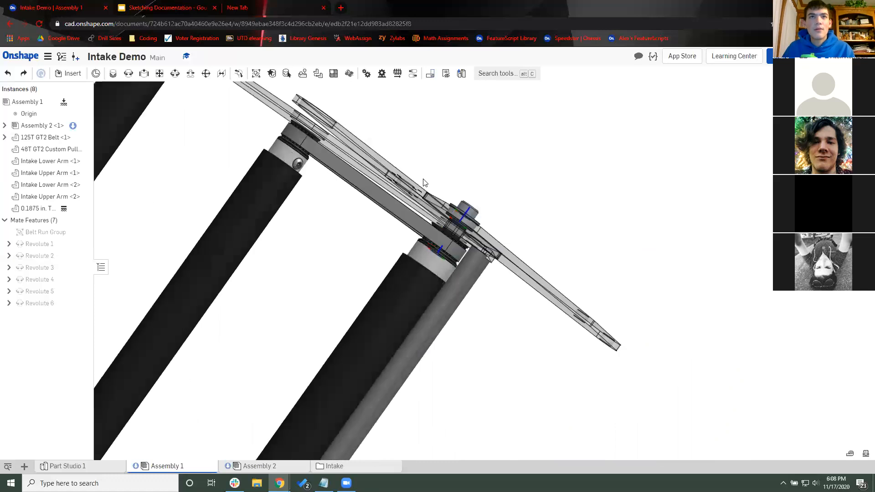
pyautogui.scroll(3, 507, 184)
pyautogui.scroll(-3, 602, 210)
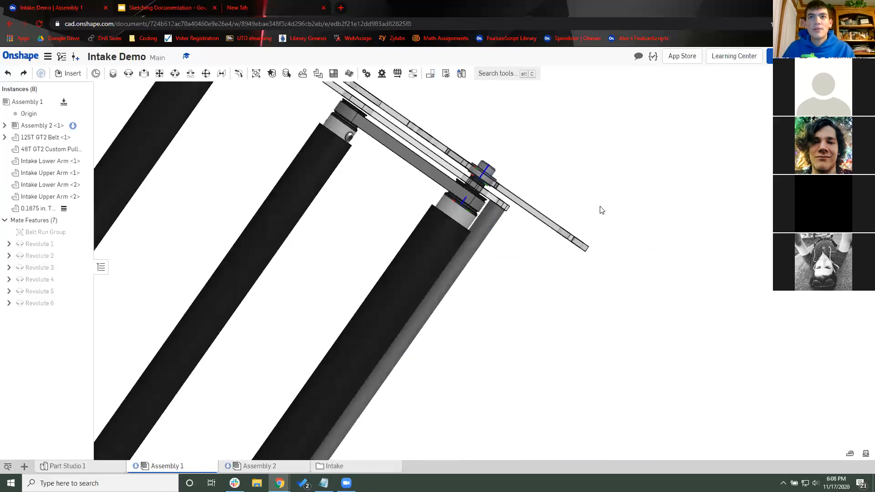
pyautogui.scroll(-3, 587, 274)
pyautogui.moveTo(587, 274); pyautogui.dragTo(363, 317, button='right')
pyautogui.moveTo(452, 328); pyautogui.dragTo(418, 324, button='right')
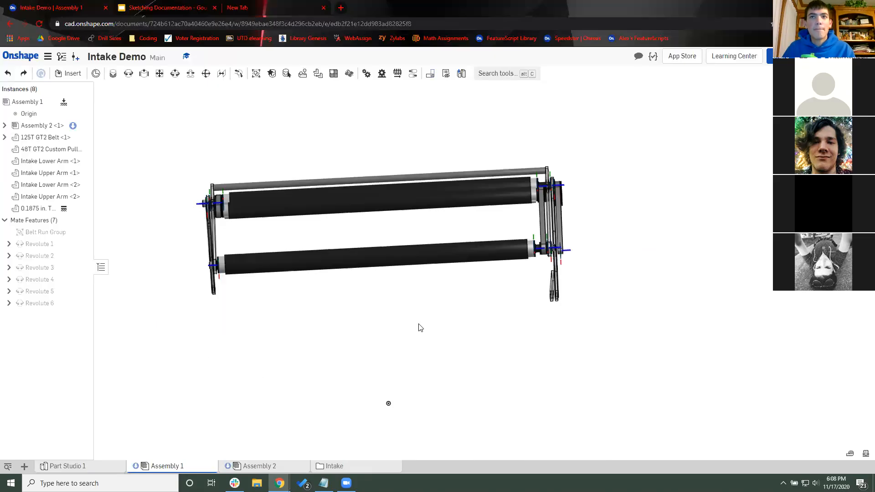
pyautogui.hotkey('shift', '7')
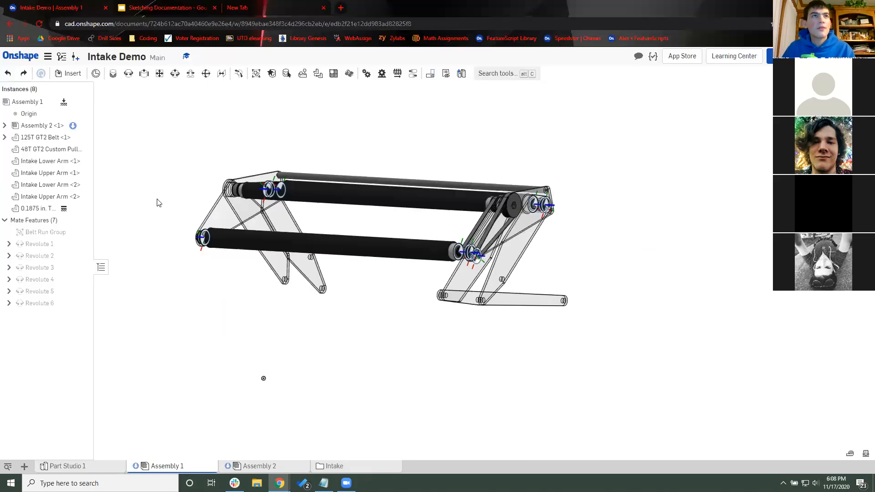
pyautogui.moveTo(144, 139); pyautogui.dragTo(337, 324, button='right')
pyautogui.scroll(2, 564, 369)
pyautogui.moveTo(338, 324); pyautogui.dragTo(360, 354, button='middle')
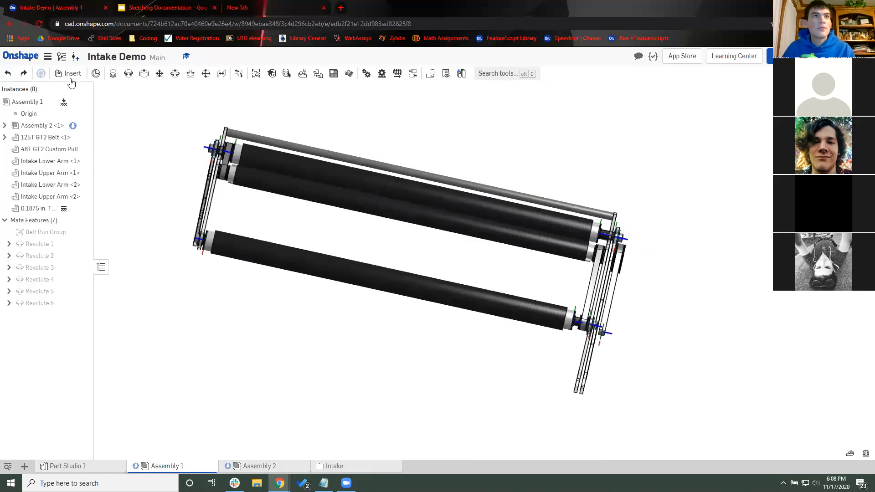
# Step: Insert a second 0.1875 in. Thick Plate from Part Studio 1 and place it below the front roller
pyautogui.press('i')
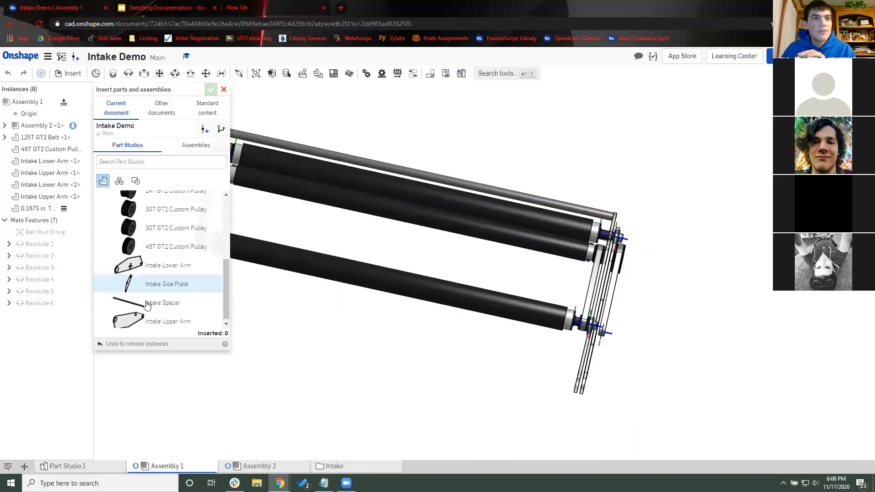
pyautogui.scroll(2, 168, 243)
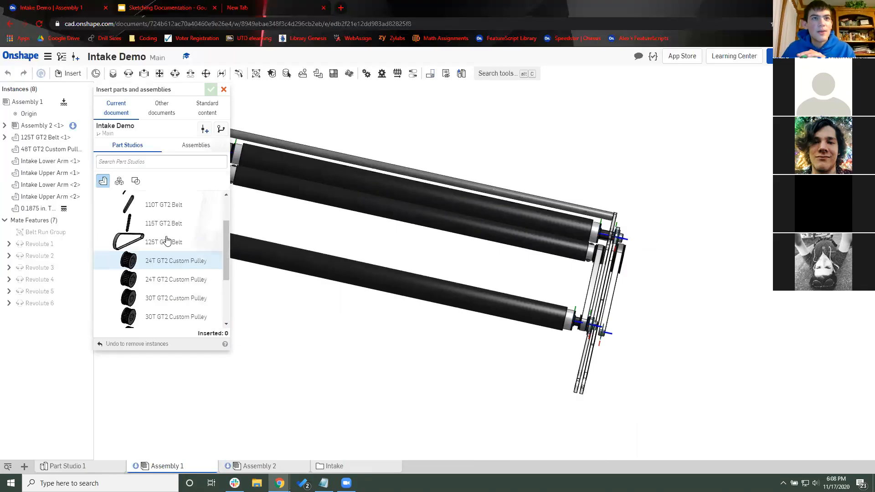
pyautogui.scroll(2, 168, 242)
pyautogui.click(169, 238)
pyautogui.click(496, 366)
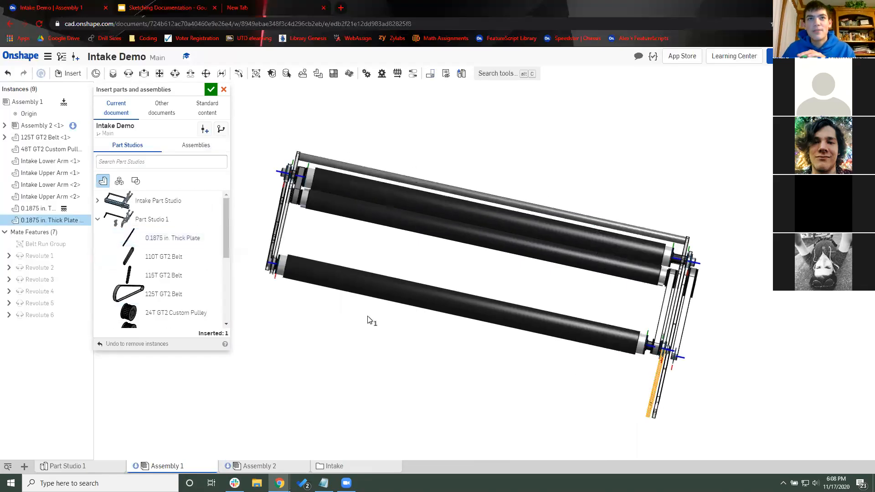
pyautogui.moveTo(327, 310); pyautogui.dragTo(429, 212, button='right')
pyautogui.moveTo(570, 298); pyautogui.dragTo(465, 343, button='right')
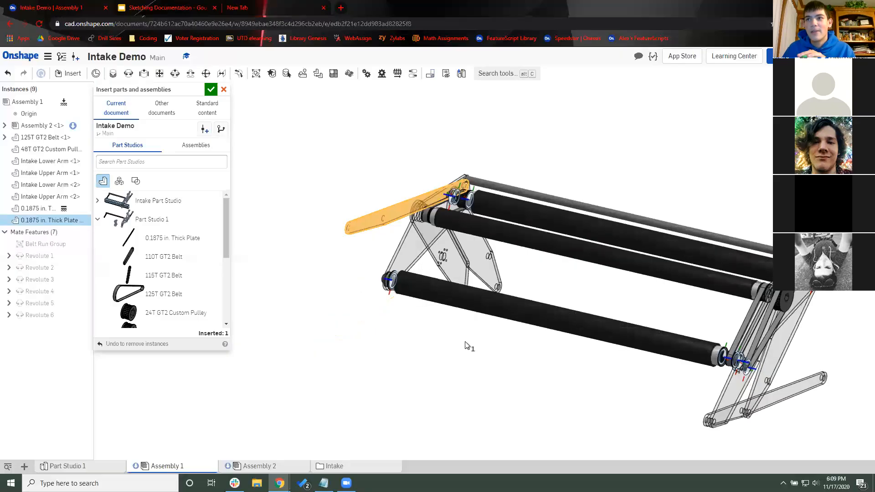
pyautogui.click(436, 330)
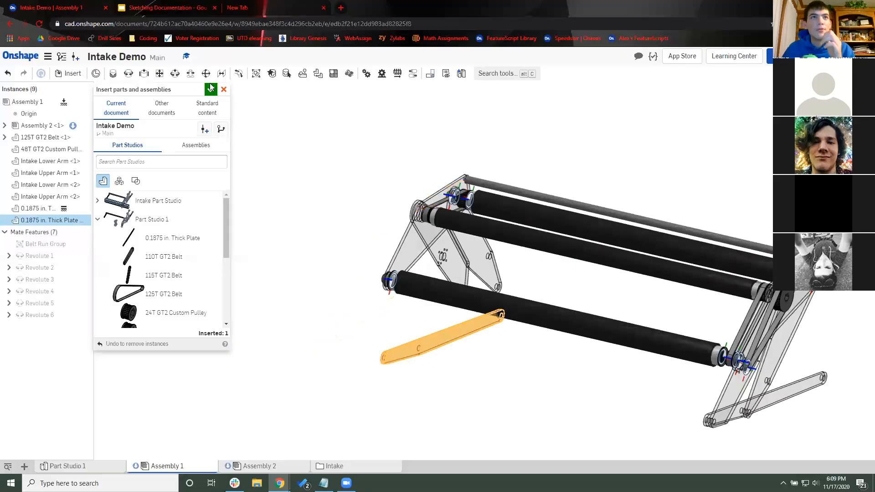
# Step: Create a Fastened mate between the end hole of the new thick plate and the matching hole of the existing plate
pyautogui.click(113, 74)
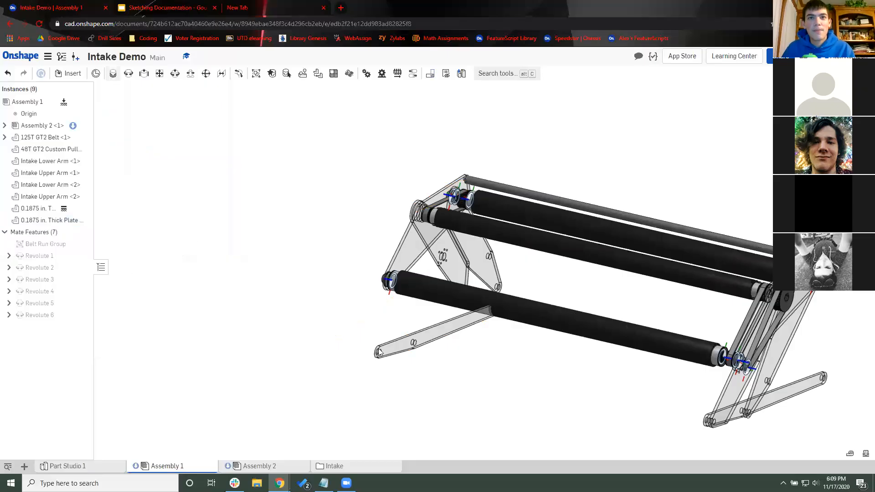
pyautogui.scroll(4, 372, 336)
pyautogui.click(373, 336)
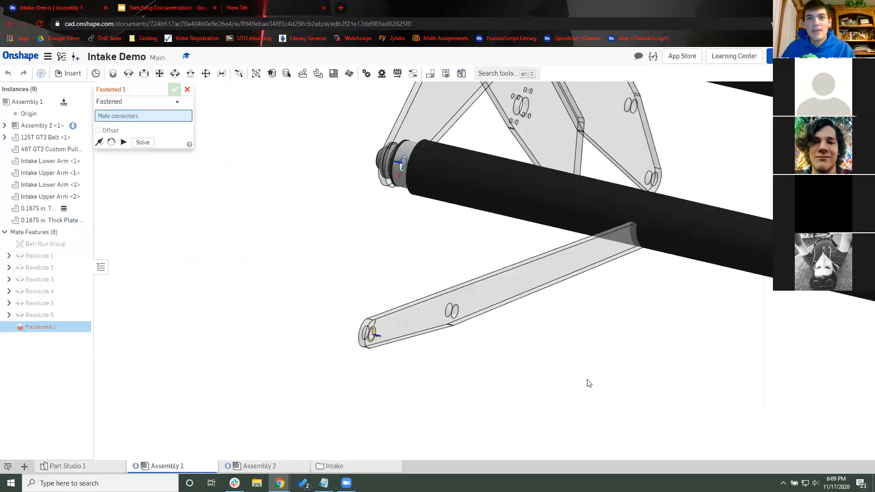
pyautogui.press('f')
pyautogui.moveTo(691, 348); pyautogui.dragTo(664, 350, button='right')
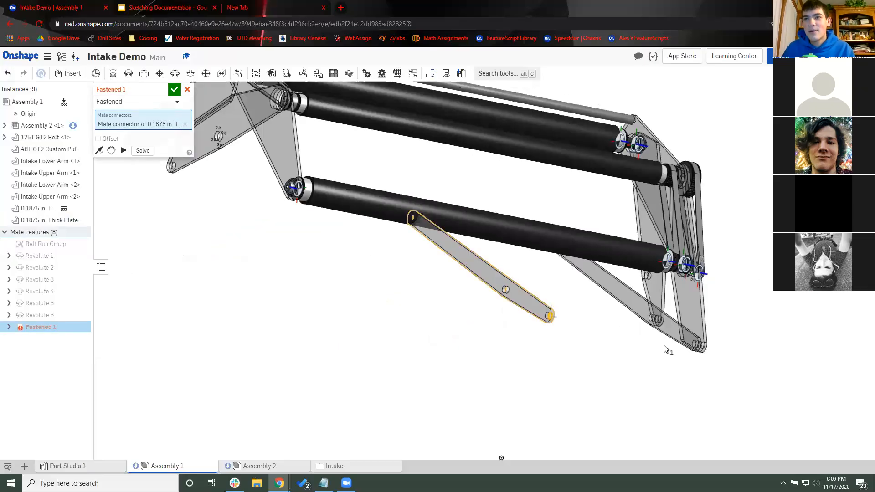
pyautogui.scroll(5, 657, 350)
pyautogui.click(658, 350)
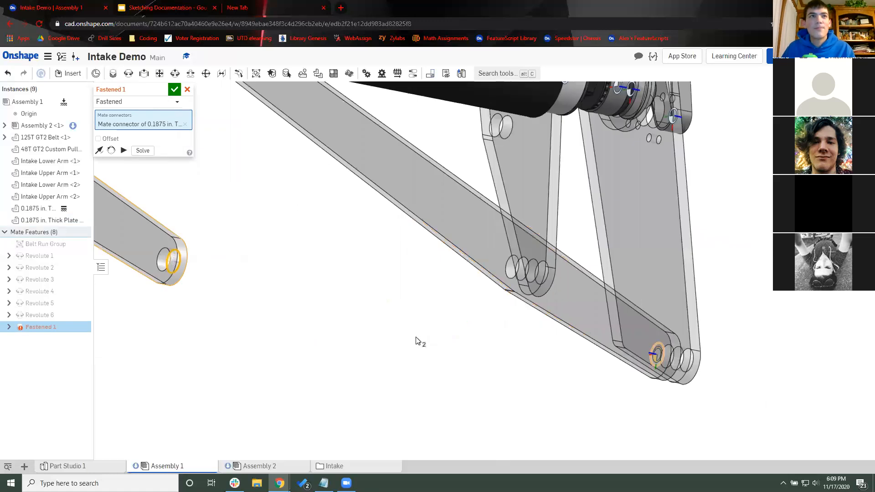
# Step: Offset the Fastened mate by -25 in along Z and accept the mate
pyautogui.scroll(-4, 595, 362)
pyautogui.click(98, 150)
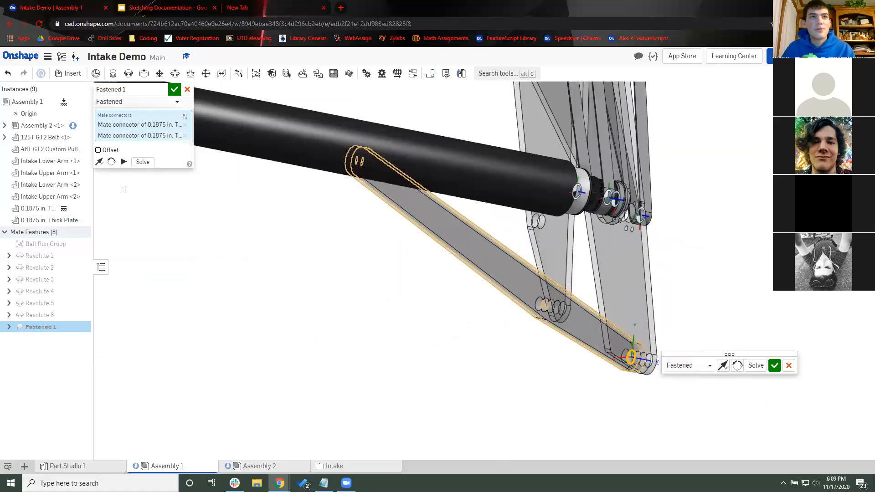
pyautogui.click(125, 187)
pyautogui.write('25')
pyautogui.press('Return')
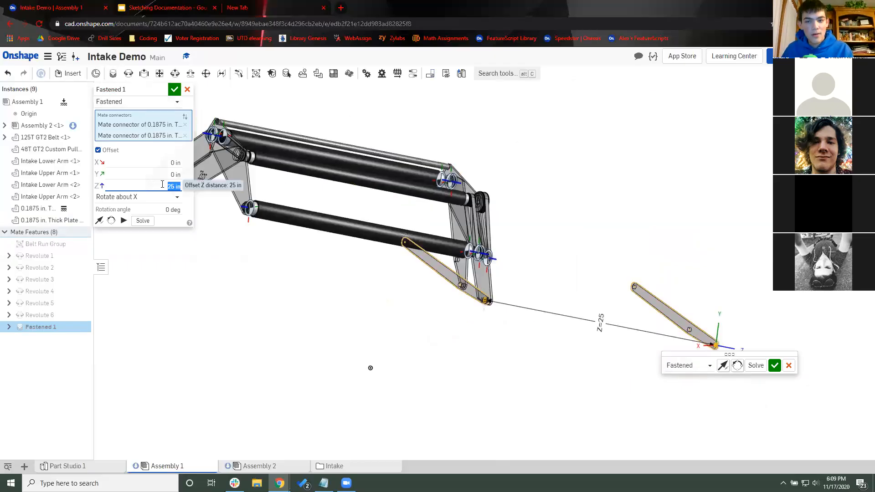
pyautogui.press('BackSpace')
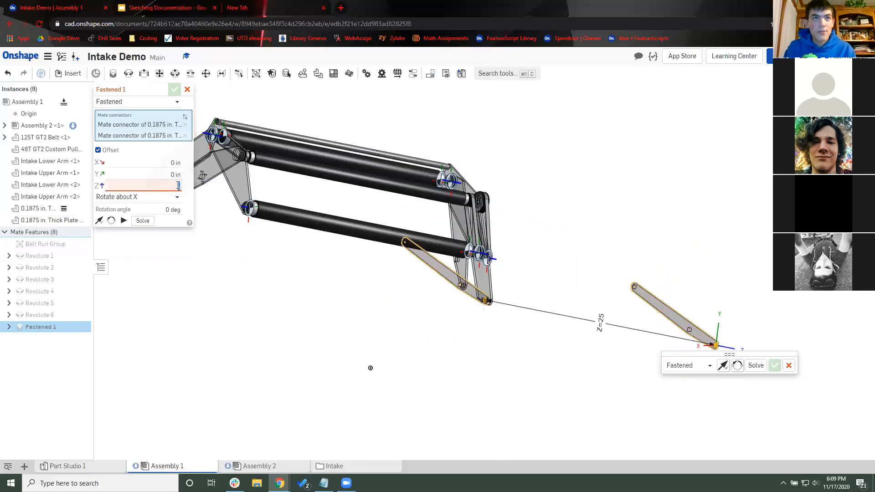
pyautogui.write('-25')
pyautogui.press('Return')
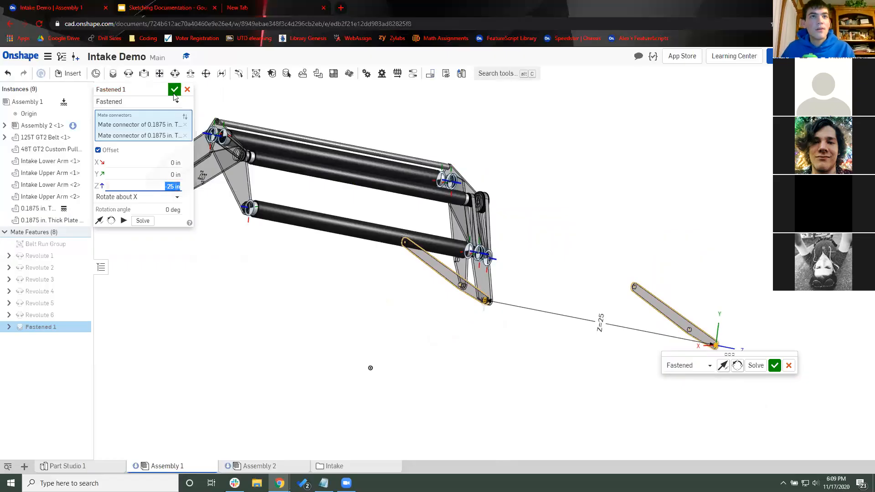
pyautogui.press('Return')
# Step: Create a Revolute mate between the lower intake arm's end hole and the matching end hole of the second thick plate
pyautogui.moveTo(262, 249); pyautogui.dragTo(236, 277, button='right')
pyautogui.scroll(3, 296, 283)
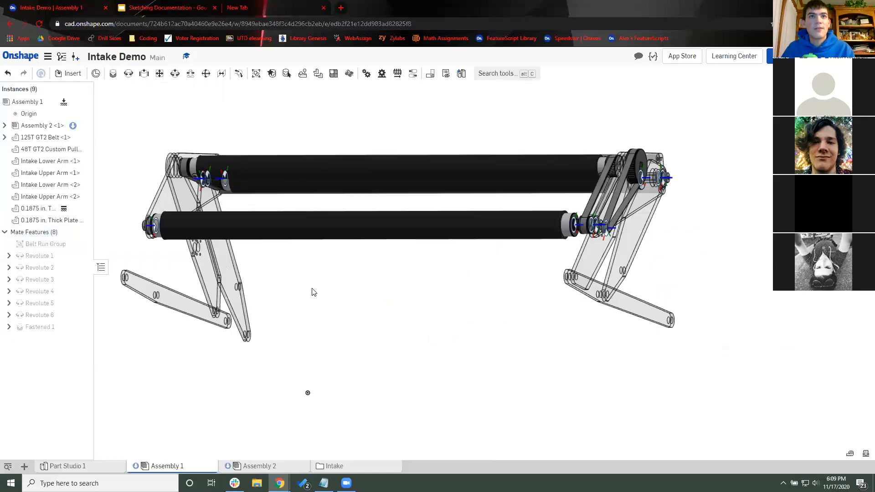
pyautogui.hotkey('shift', '7')
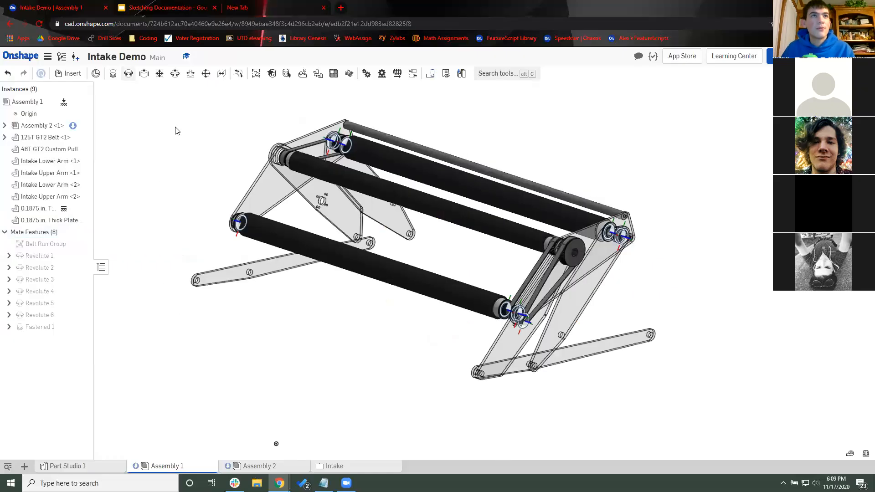
pyautogui.scroll(1, 401, 246)
pyautogui.press('r')
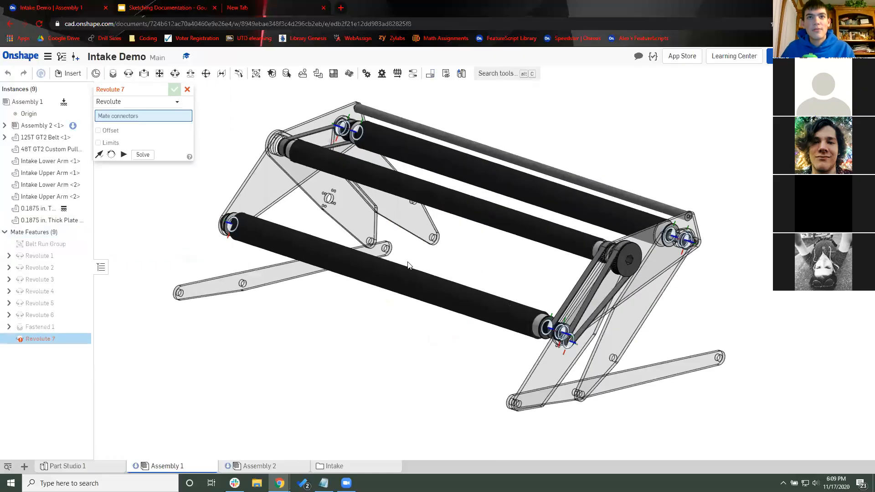
pyautogui.scroll(5, 350, 214)
pyautogui.moveTo(345, 288); pyautogui.dragTo(449, 298, button='right')
pyautogui.click(449, 298)
pyautogui.scroll(-4, 507, 268)
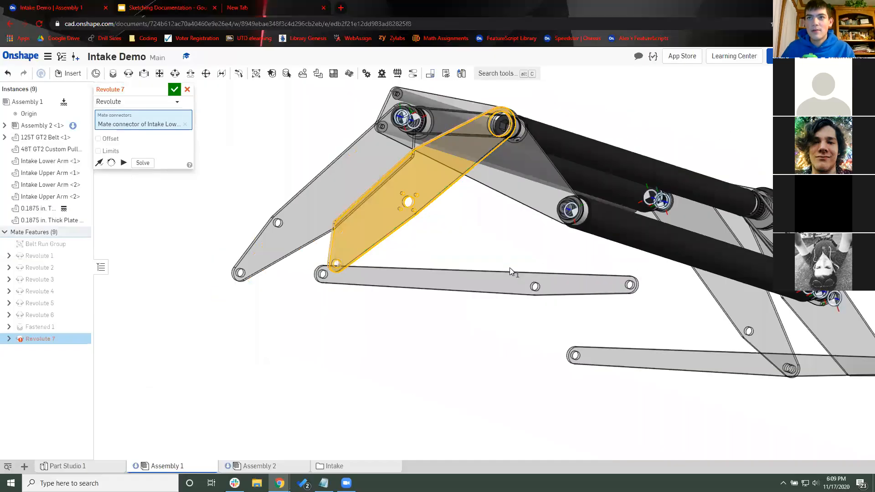
pyautogui.moveTo(507, 270); pyautogui.dragTo(695, 312, button='right')
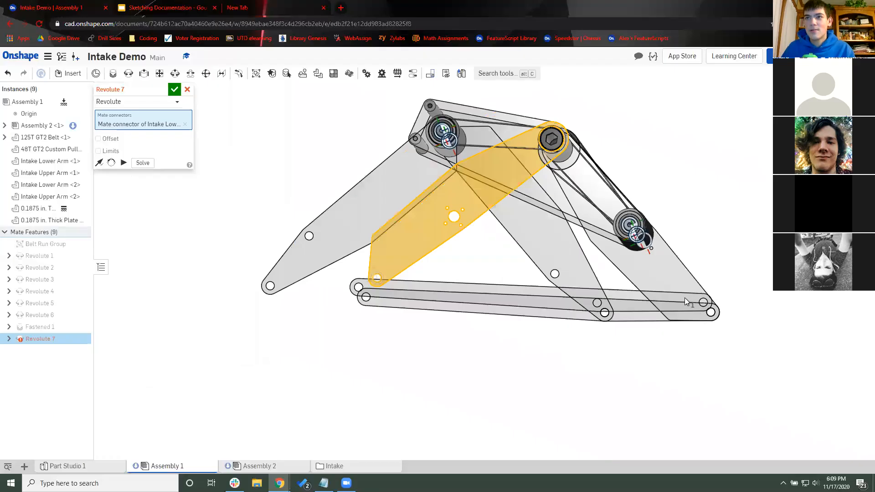
pyautogui.scroll(3, 652, 319)
pyautogui.click(458, 275)
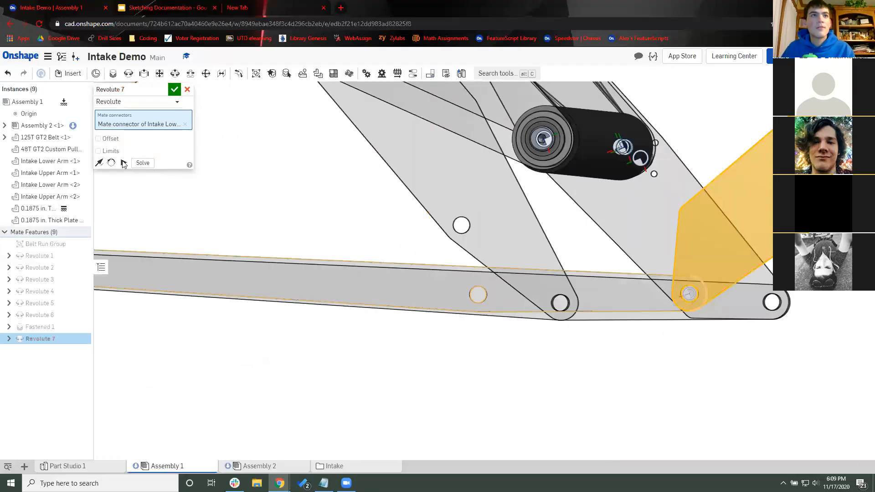
# Step: Offset the lower arm's Revolute mate by -3/16 in along Z and accept the mate
pyautogui.press('f')
pyautogui.click(109, 150)
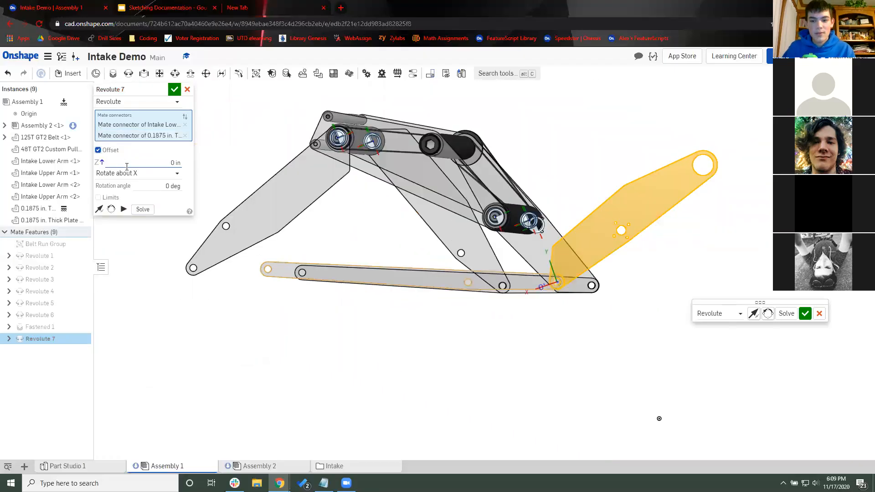
pyautogui.write('-3/16')
pyautogui.press('Return')
pyautogui.moveTo(563, 366); pyautogui.dragTo(439, 358, button='right')
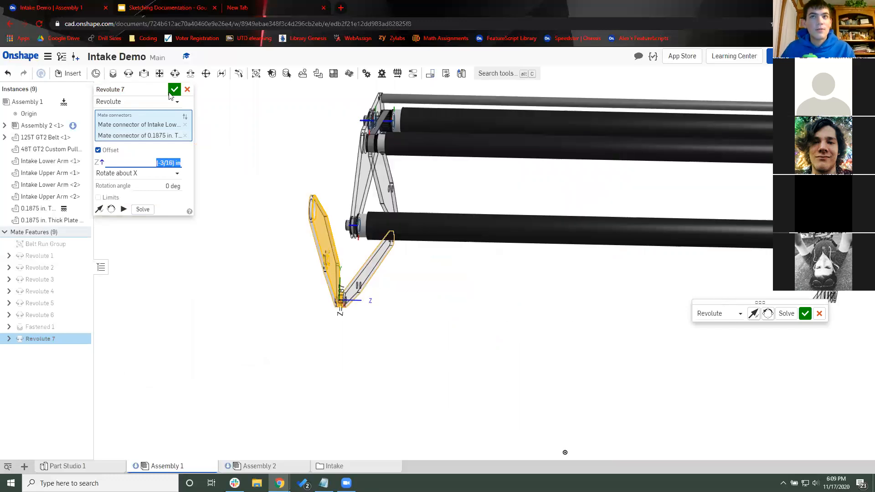
pyautogui.scroll(3, 429, 255)
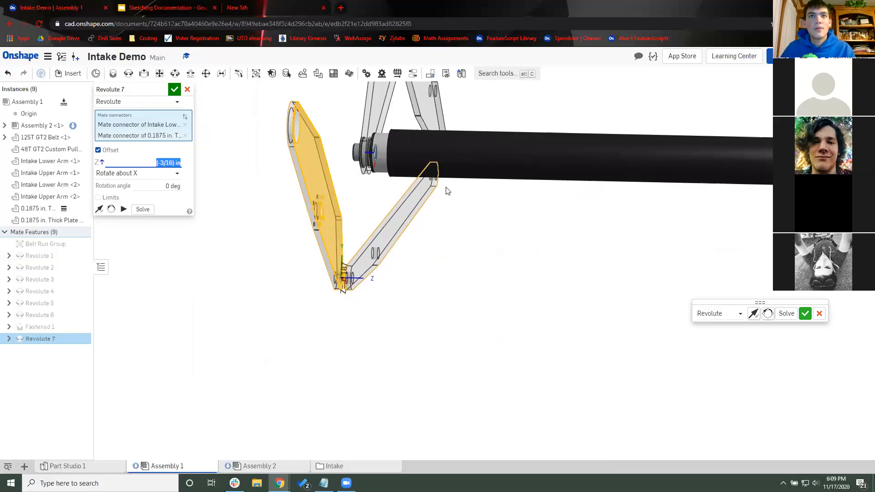
pyautogui.press('Return')
pyautogui.press('Return')
# Step: Create a Revolute mate between the upper intake arm's end hole and the inner hole of the second thick plate
pyautogui.scroll(3, 468, 229)
pyautogui.moveTo(467, 229); pyautogui.dragTo(424, 165, button='right')
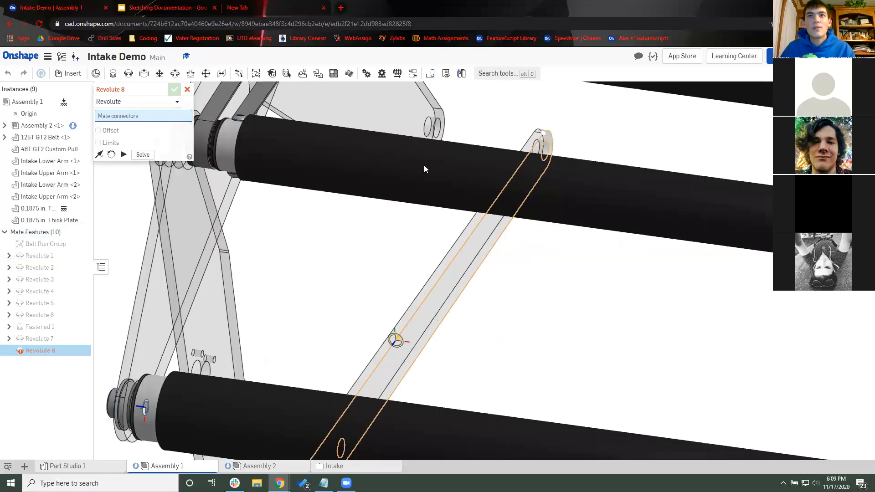
pyautogui.scroll(-2, 432, 176)
pyautogui.click(436, 181)
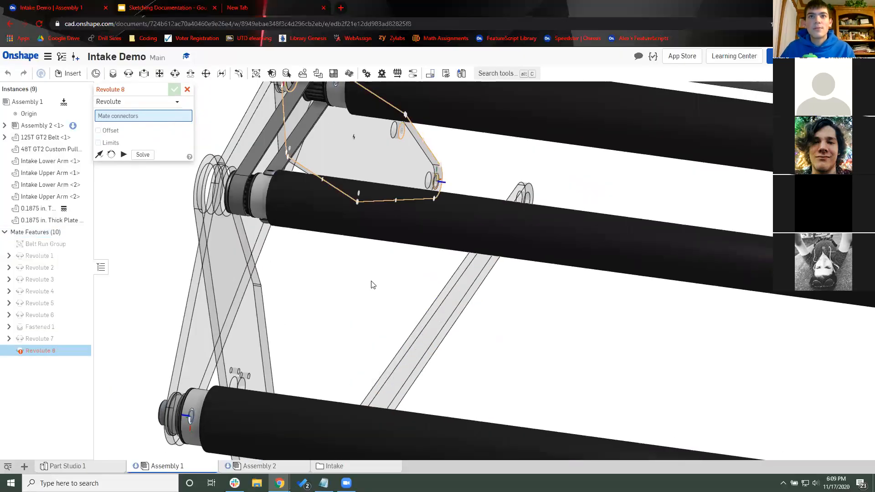
pyautogui.click(206, 401)
pyautogui.scroll(-3, 206, 395)
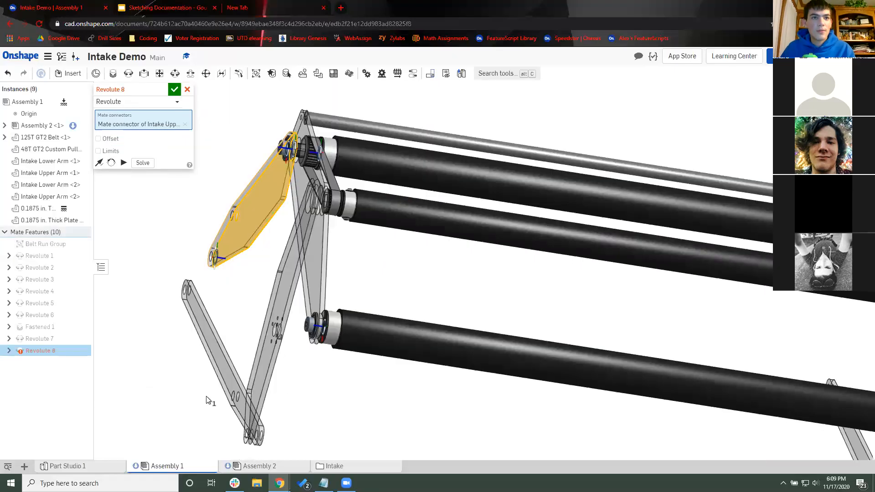
pyautogui.scroll(8, 206, 396)
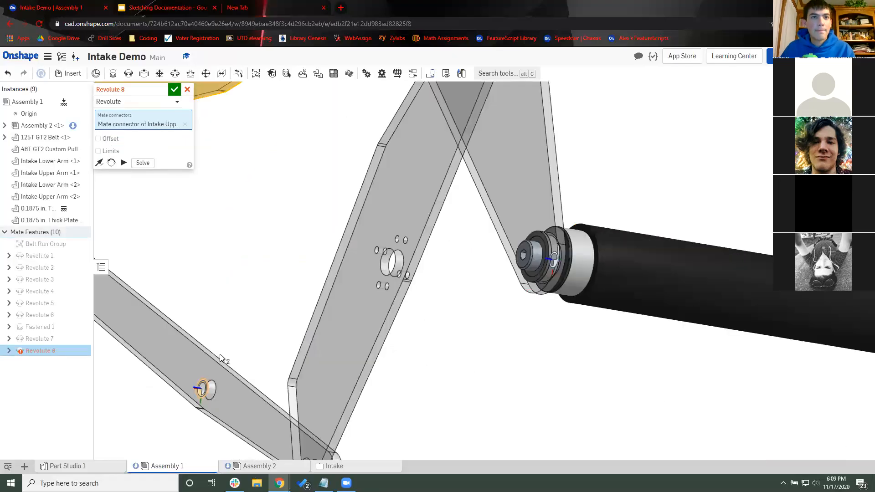
# Step: Offset the upper arm's Revolute mate by -3/16 in along Z and accept the mate
pyautogui.click(109, 150)
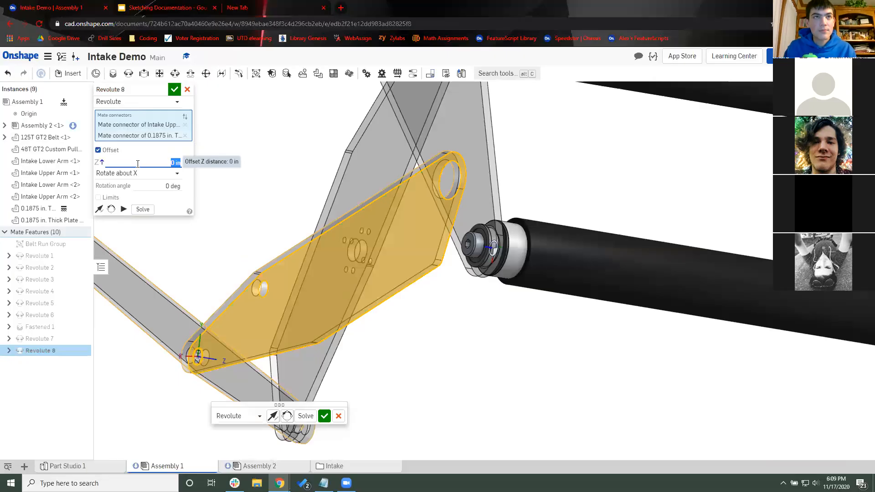
pyautogui.write('-3/16')
pyautogui.press('Return')
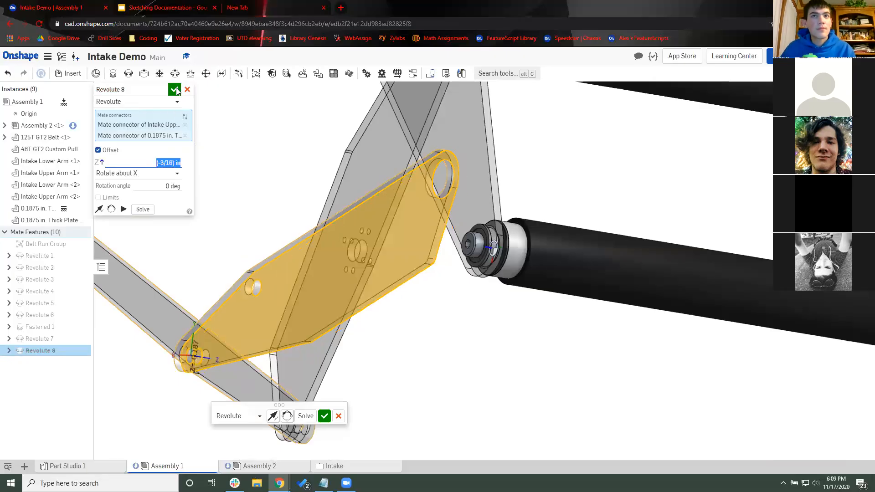
pyautogui.press('Return')
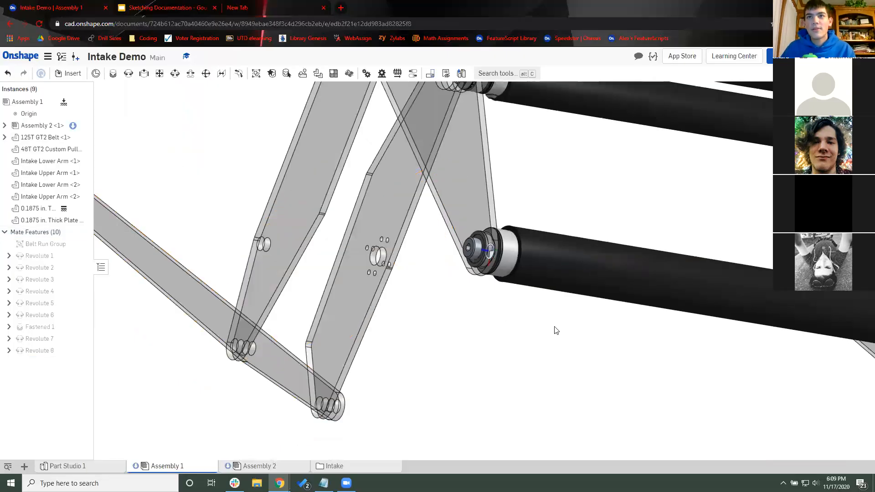
# Step: Swing the intake linkage by its upper arm to test how the mated arms and rollers move
pyautogui.scroll(-5, 487, 338)
pyautogui.moveTo(434, 350); pyautogui.dragTo(347, 324, button='right')
pyautogui.scroll(-3, 434, 350)
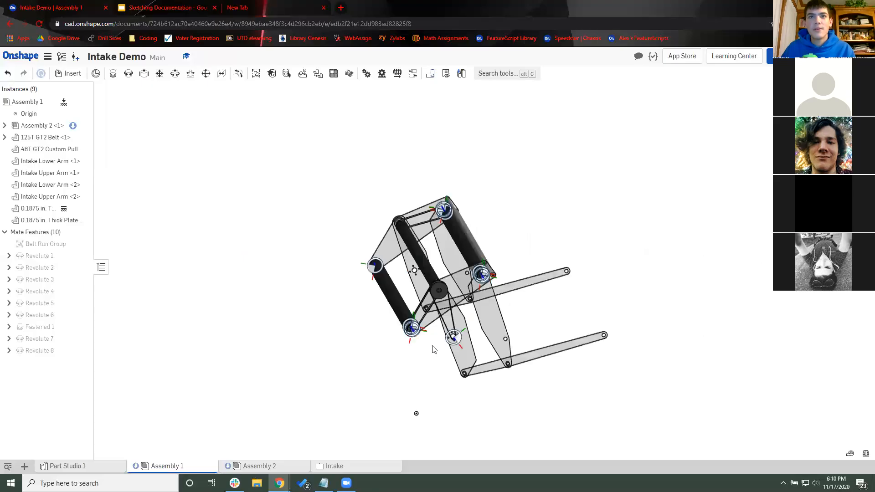
pyautogui.scroll(3, 496, 303)
pyautogui.click(457, 334)
pyautogui.moveTo(464, 321); pyautogui.dragTo(439, 340)
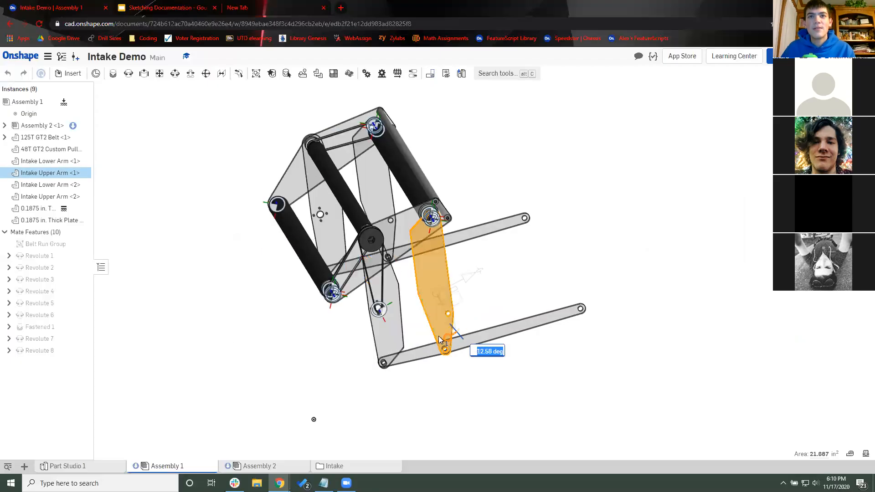
pyautogui.moveTo(389, 419); pyautogui.dragTo(389, 425)
pyautogui.click(389, 424)
pyautogui.moveTo(388, 425)
pyautogui.mouseDown(button='right')
pyautogui.moveTo(380, 393)
pyautogui.moveTo(396, 403)
pyautogui.moveTo(379, 343)
pyautogui.mouseUp(button='right')
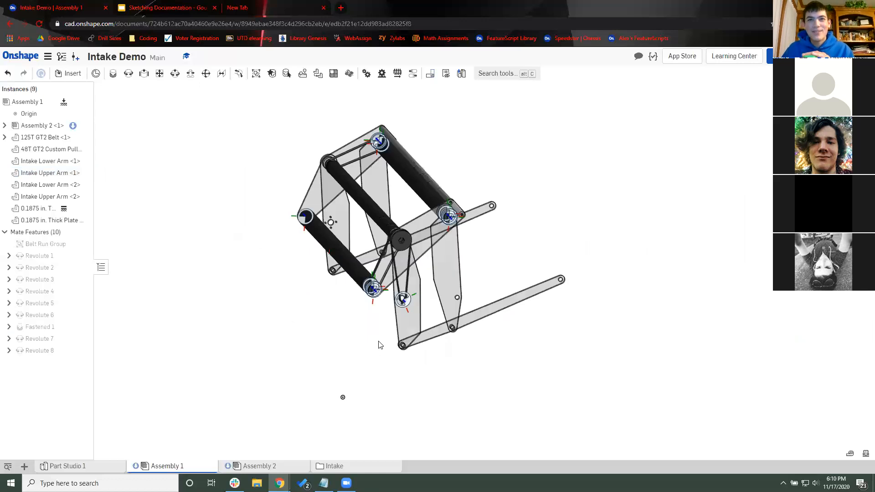
pyautogui.scroll(3, 438, 309)
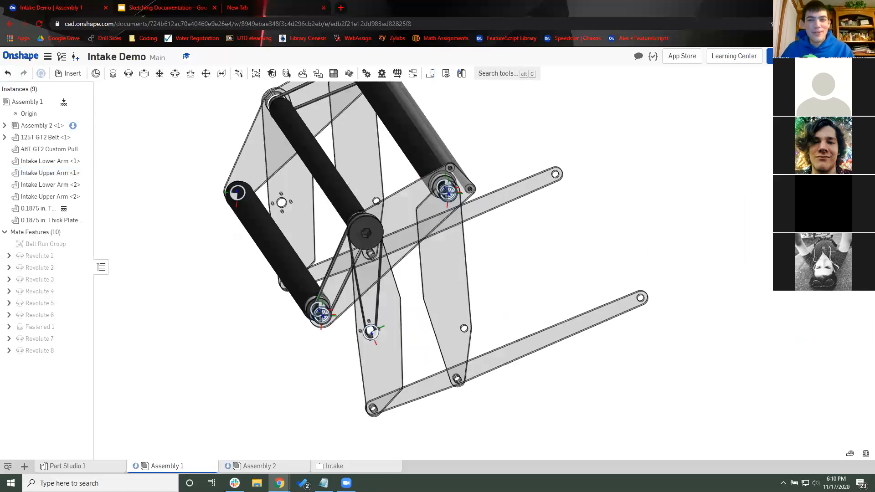
# Step: Open Part Studio 1 and examine the intake plates, arms, belts and layout sketches from several angles
pyautogui.click(78, 468)
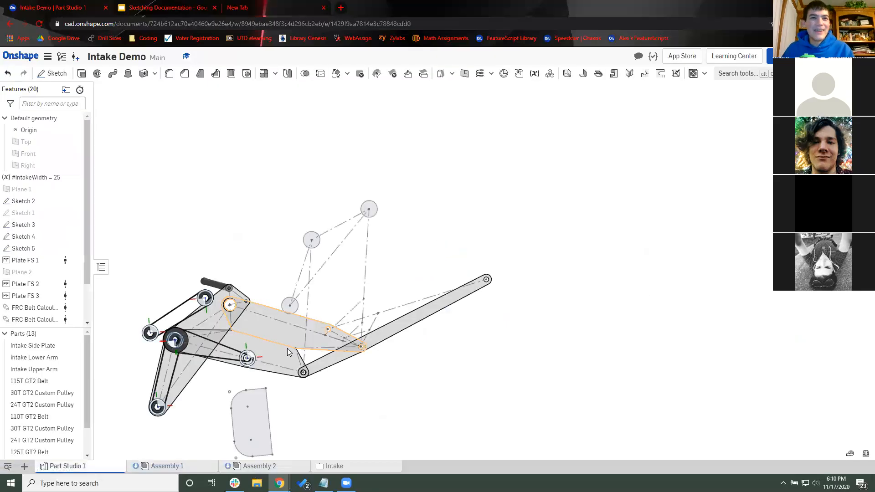
pyautogui.scroll(-4, 305, 335)
pyautogui.moveTo(305, 335); pyautogui.dragTo(293, 328, button='right')
pyautogui.scroll(3, 286, 326)
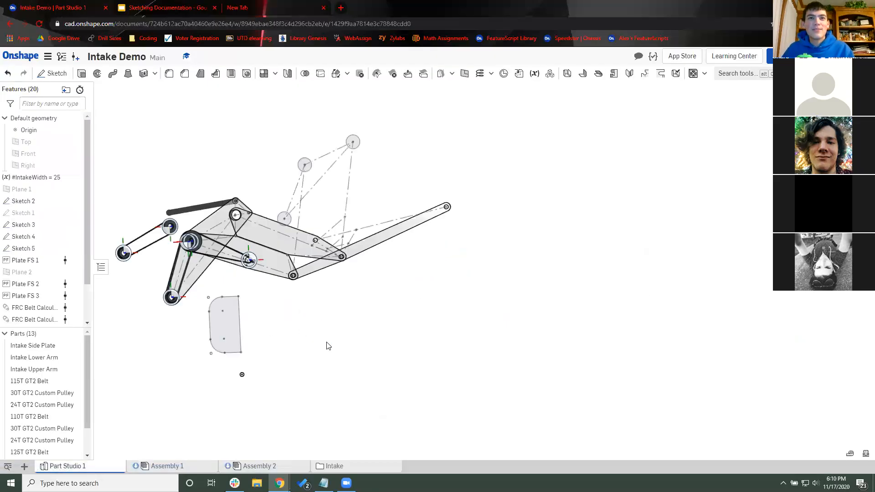
pyautogui.moveTo(377, 352); pyautogui.dragTo(461, 360, button='right')
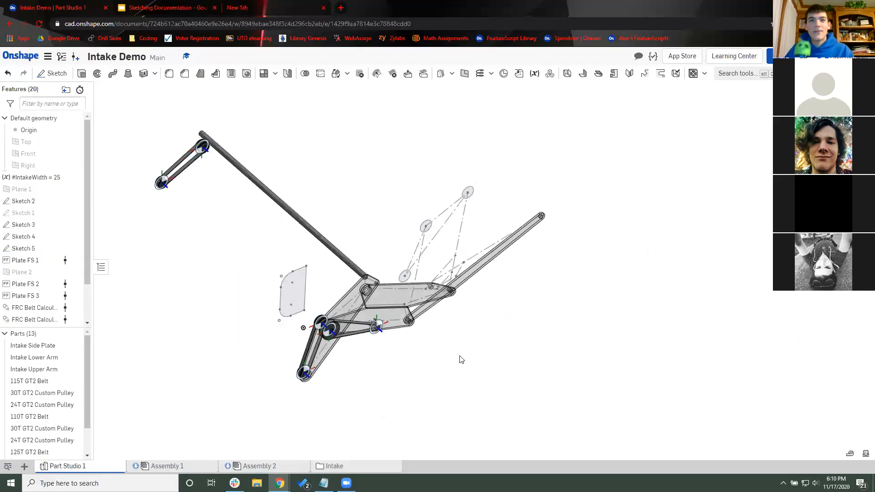
pyautogui.scroll(-1, 190, 455)
pyautogui.scroll(2, 306, 329)
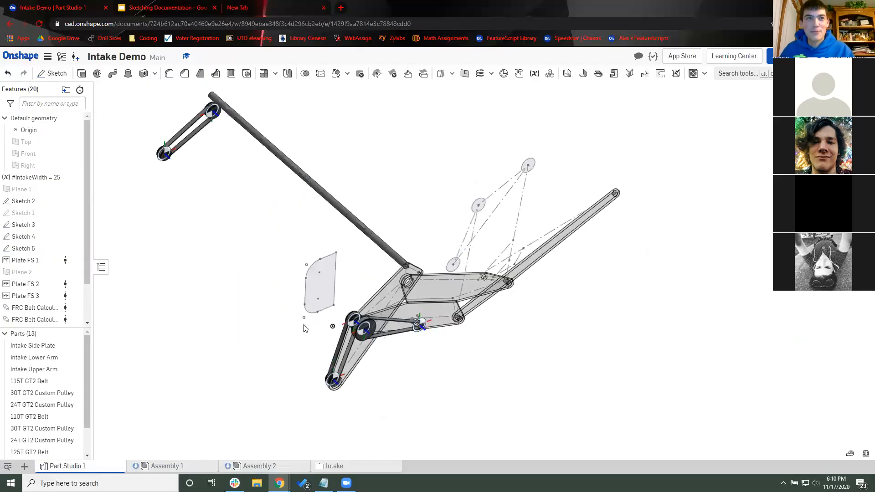
# Step: Return to Assembly 1 and open the MKCad - Motors document as the source for inserting a part
pyautogui.click(166, 466)
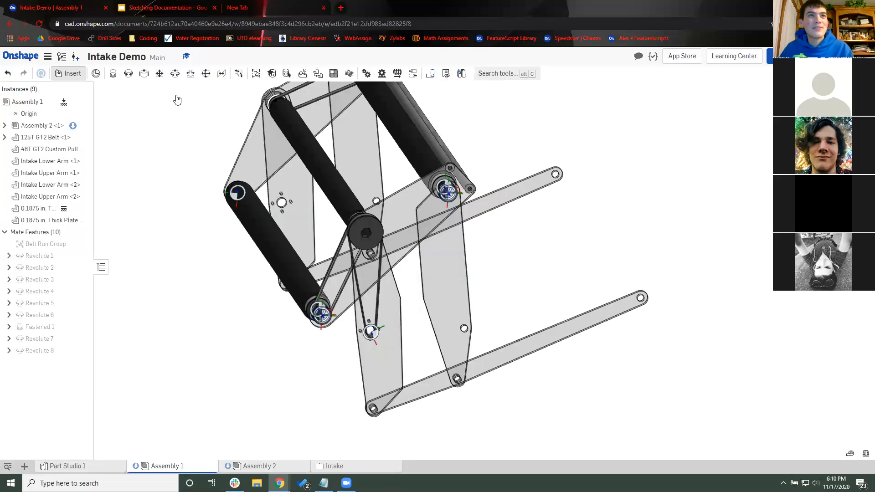
pyautogui.click(158, 109)
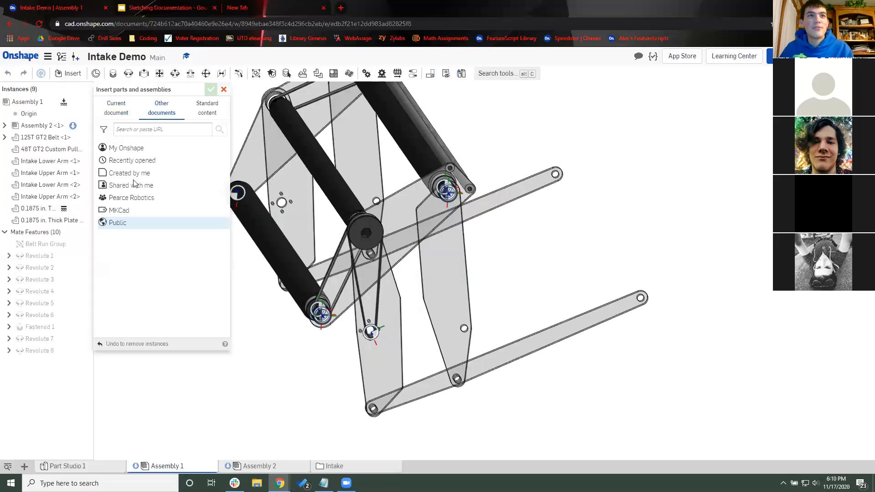
pyautogui.click(137, 210)
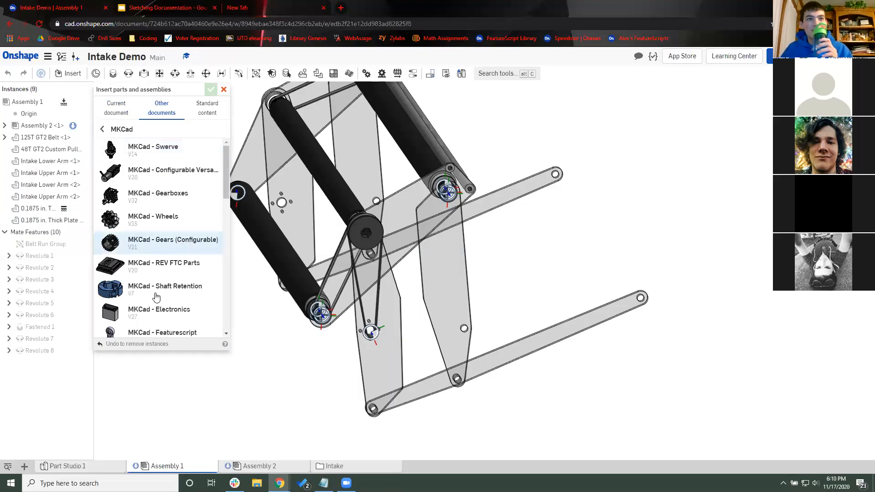
pyautogui.scroll(-5, 162, 303)
pyautogui.scroll(-2, 165, 301)
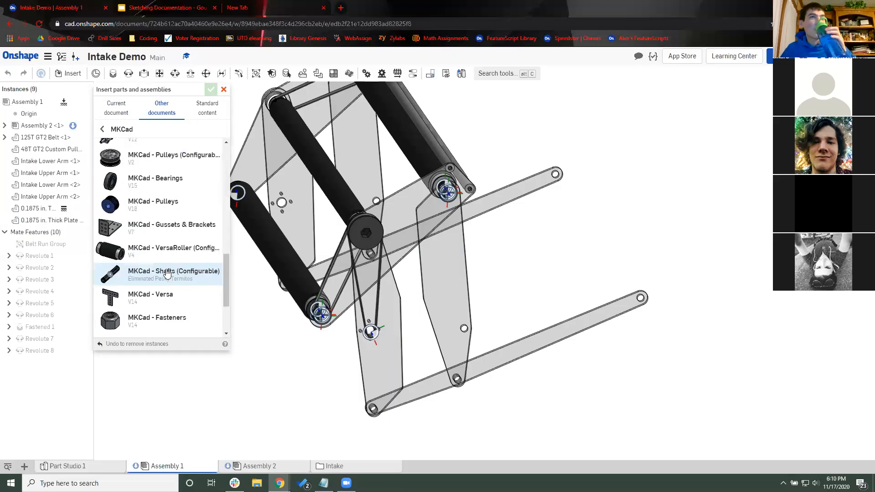
pyautogui.scroll(1, 165, 246)
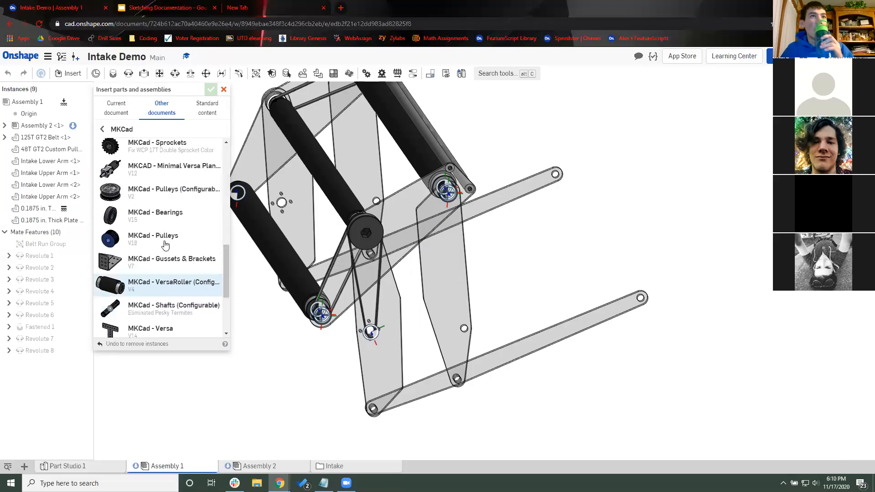
pyautogui.scroll(6, 165, 246)
pyautogui.scroll(-10, 166, 274)
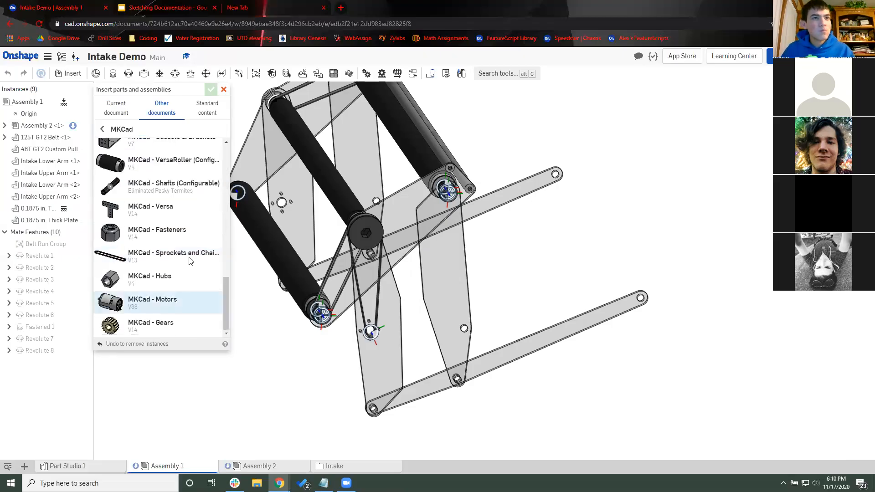
pyautogui.click(163, 301)
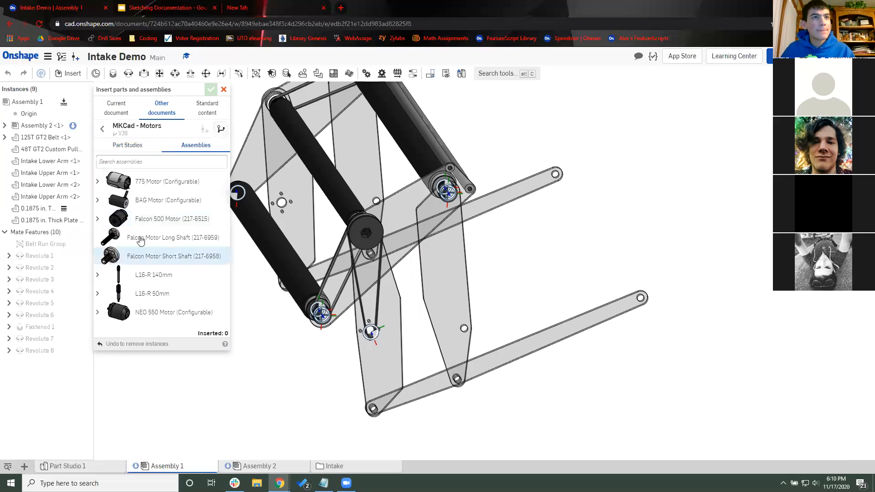
# Step: Insert a NEO 550 motor with the 12T, 3mm GT2 Pulley pinion and place it beside the upper intake arm
pyautogui.click(97, 312)
pyautogui.scroll(-1, 177, 298)
pyautogui.click(164, 322)
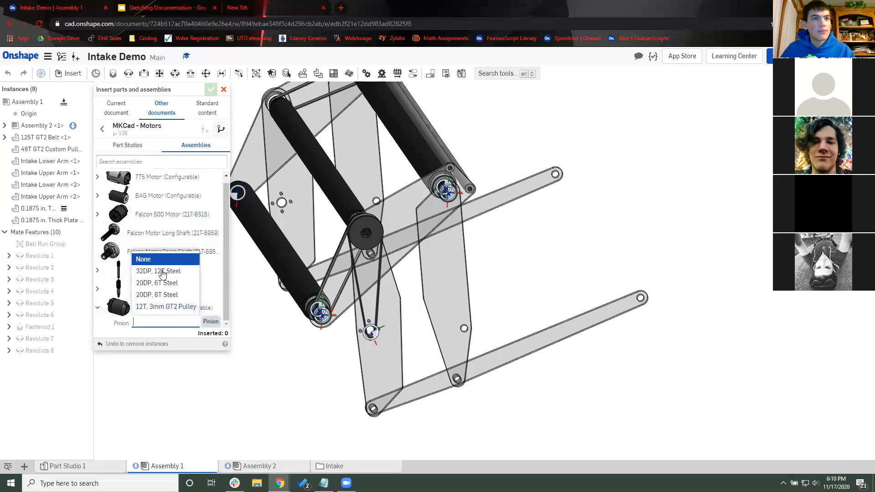
pyautogui.click(165, 306)
pyautogui.click(171, 308)
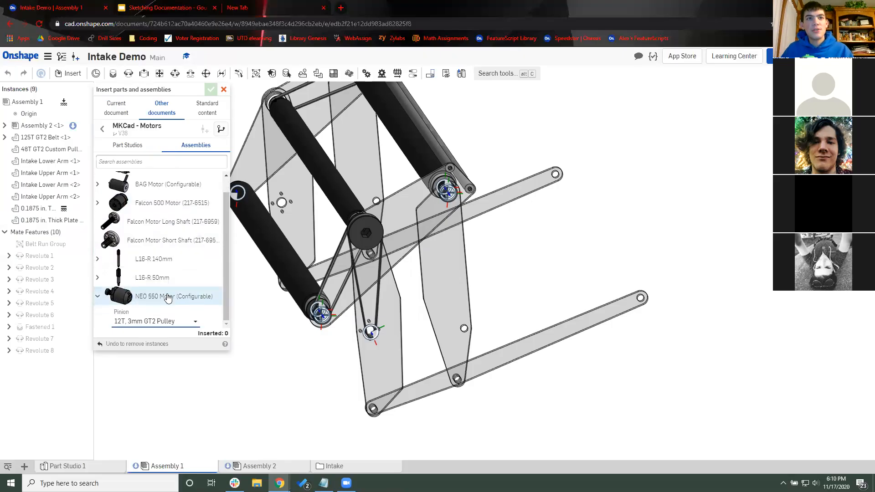
pyautogui.scroll(5, 486, 349)
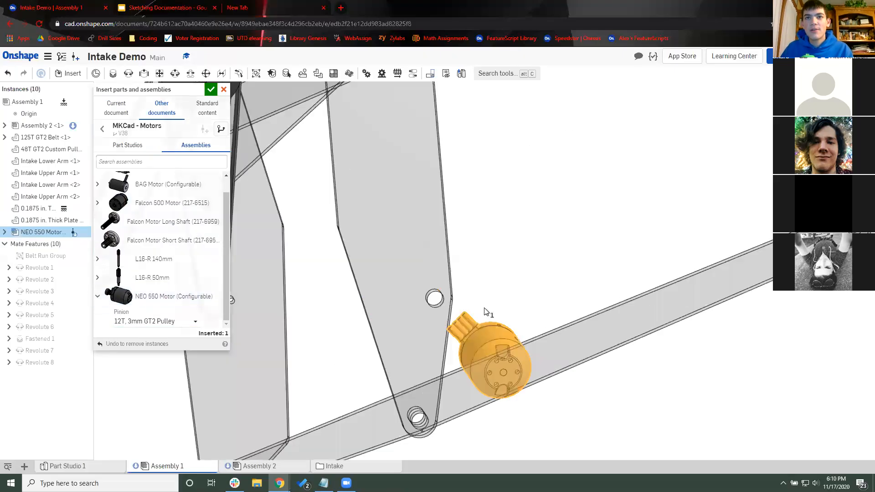
pyautogui.click(447, 264)
pyautogui.scroll(-5, 398, 192)
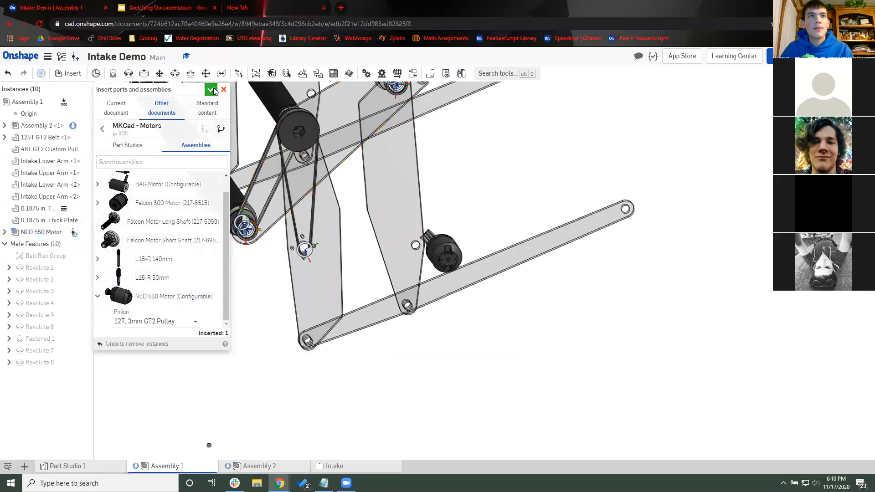
# Step: Confirm the inserted NEO 550 motor and fasten its front mounting face to the motor hole on the Intake Lower Arm
pyautogui.click(211, 89)
pyautogui.click(112, 76)
pyautogui.moveTo(283, 304); pyautogui.dragTo(558, 333, button='right')
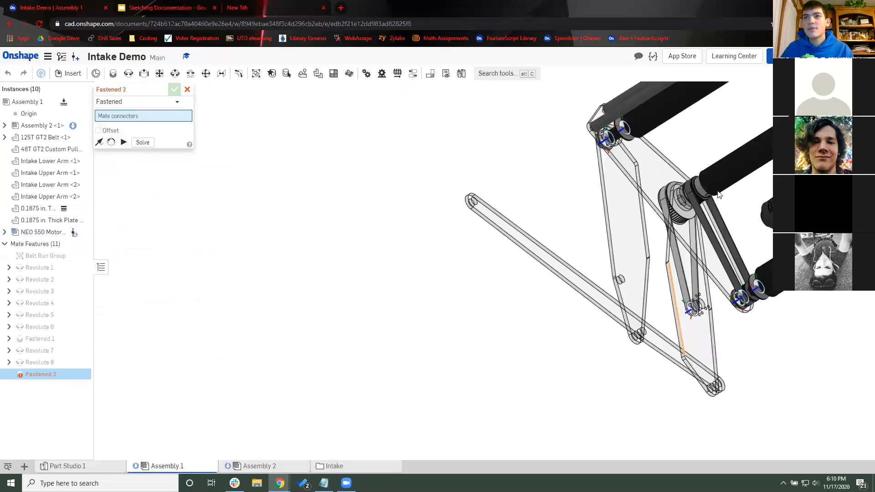
pyautogui.scroll(8, 629, 296)
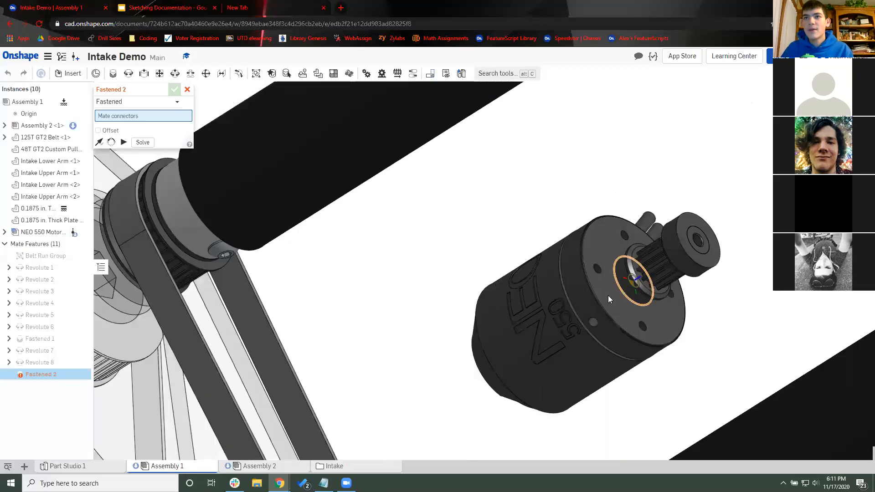
pyautogui.click(636, 286)
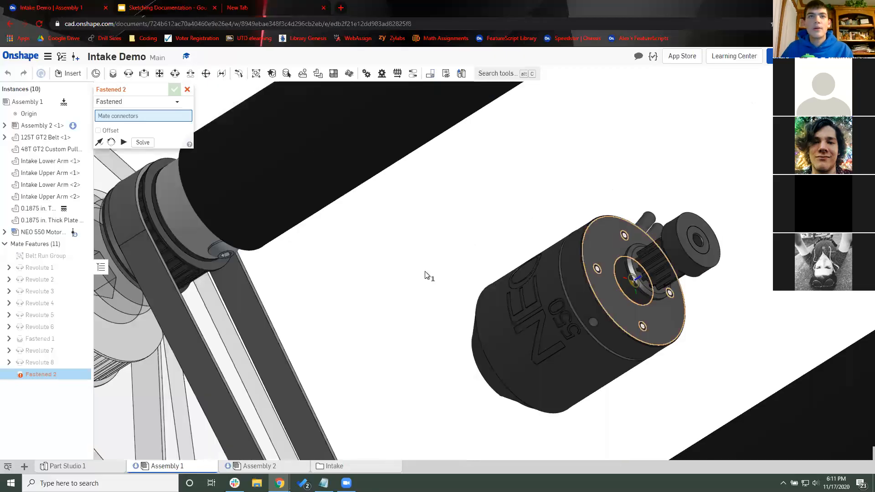
pyautogui.scroll(-3, 425, 276)
pyautogui.scroll(-5, 397, 294)
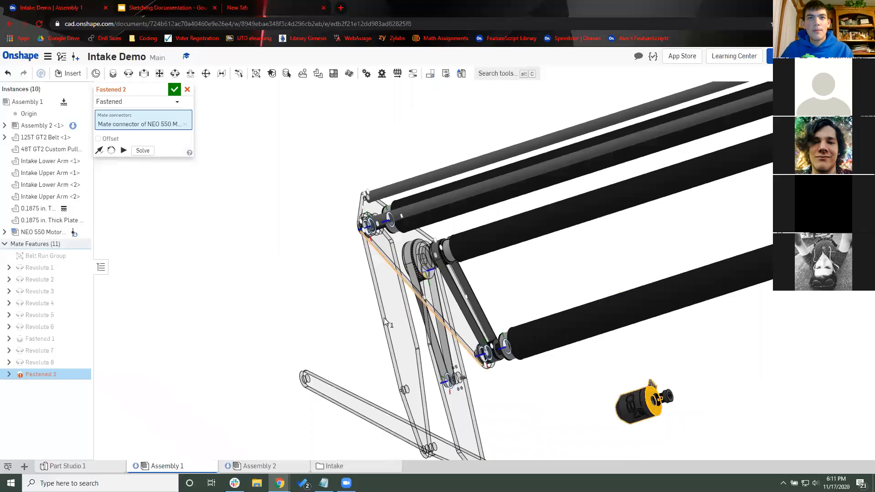
pyautogui.scroll(8, 383, 338)
pyautogui.click(386, 296)
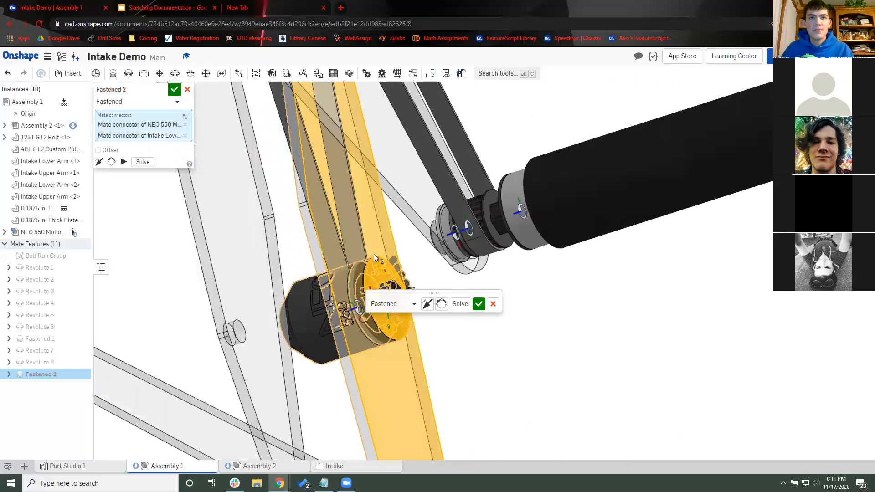
# Step: Reorient the motor's secondary axis in the fastened mate and accept the mate
pyautogui.click(442, 305)
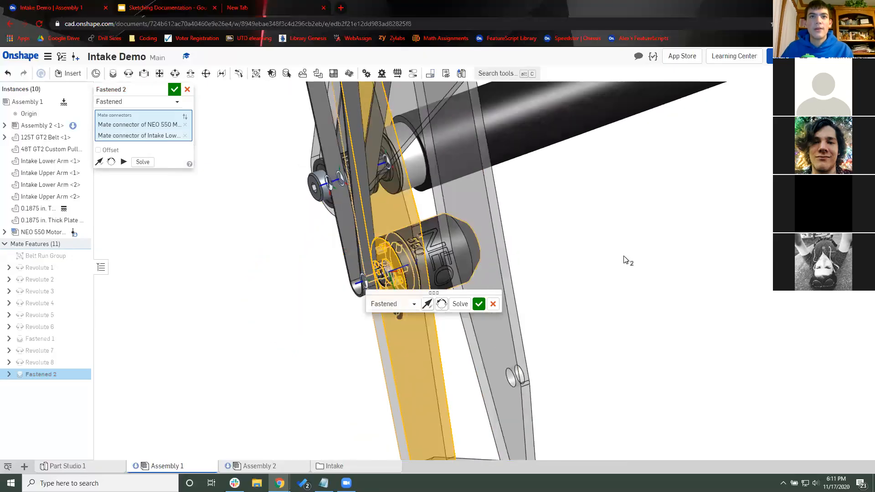
pyautogui.click(465, 307)
pyautogui.click(479, 304)
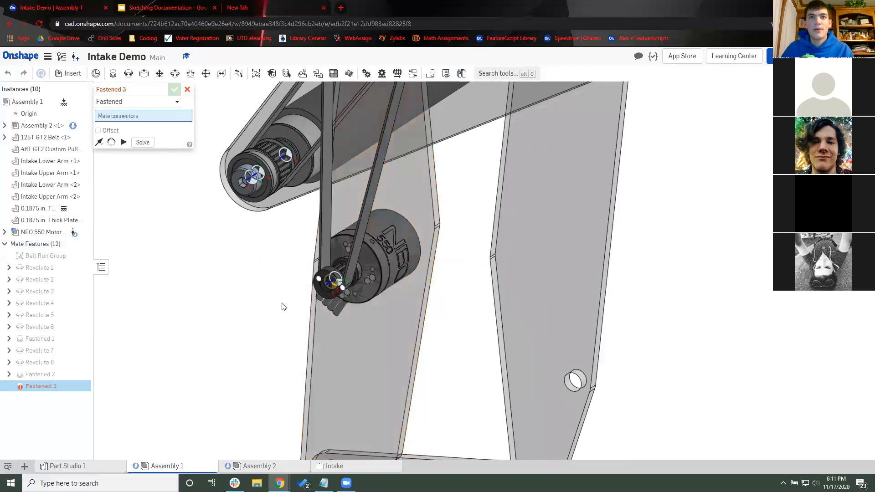
pyautogui.press('Escape')
# Step: Examine the mounted motor, its pulley and belt, and the whole intake assembly from several angles
pyautogui.scroll(3, 350, 232)
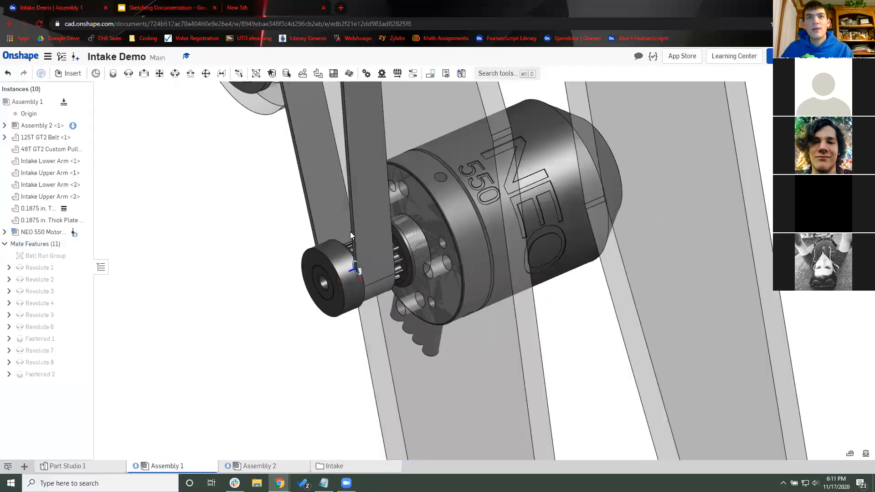
pyautogui.scroll(-3, 387, 299)
pyautogui.moveTo(386, 299); pyautogui.dragTo(347, 319, button='right')
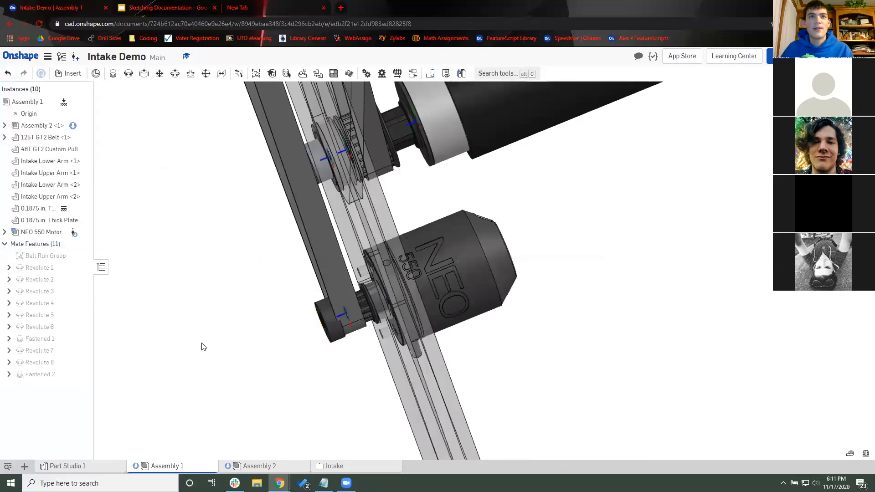
pyautogui.scroll(-3, 208, 340)
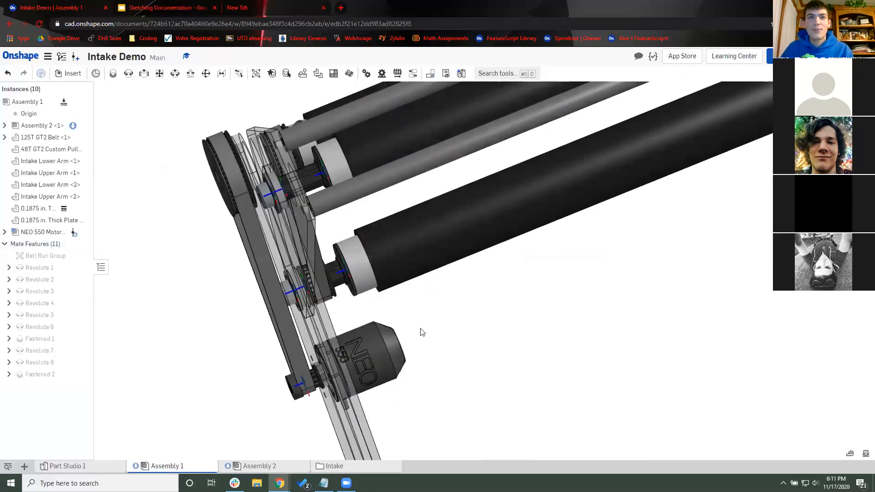
pyautogui.scroll(-3, 422, 333)
pyautogui.scroll(-3, 292, 345)
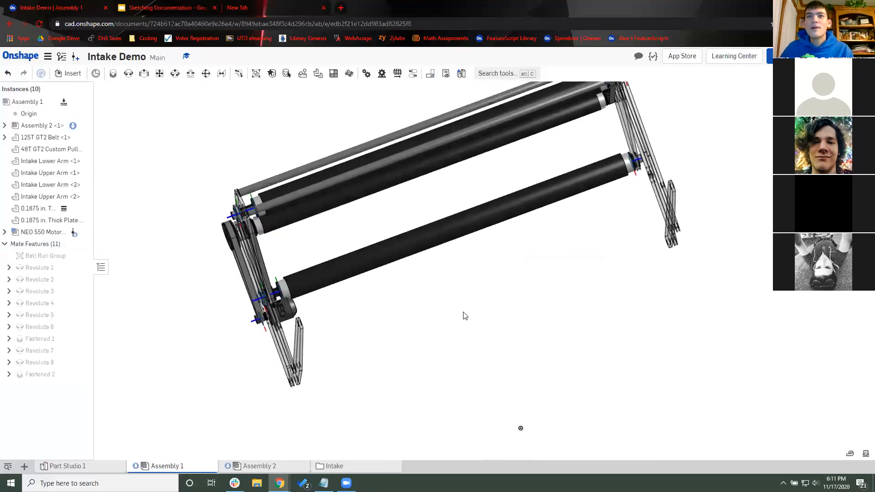
pyautogui.moveTo(500, 305); pyautogui.dragTo(476, 259, button='right')
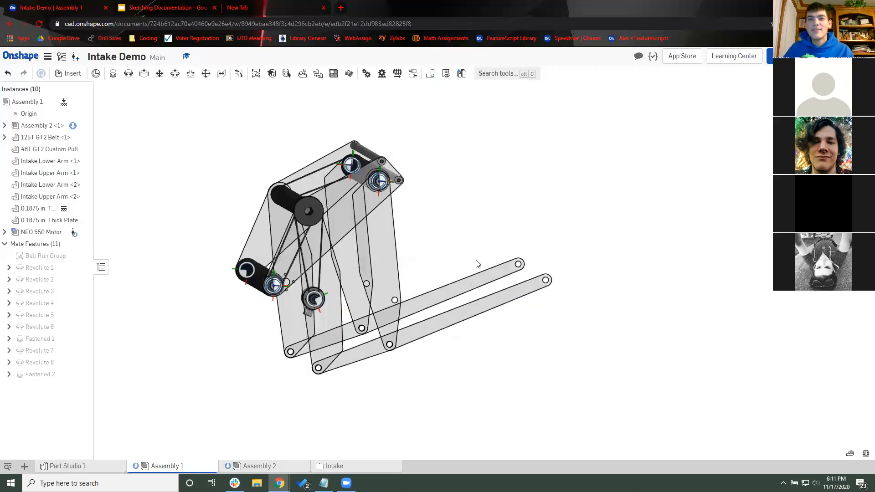
pyautogui.scroll(2, 478, 263)
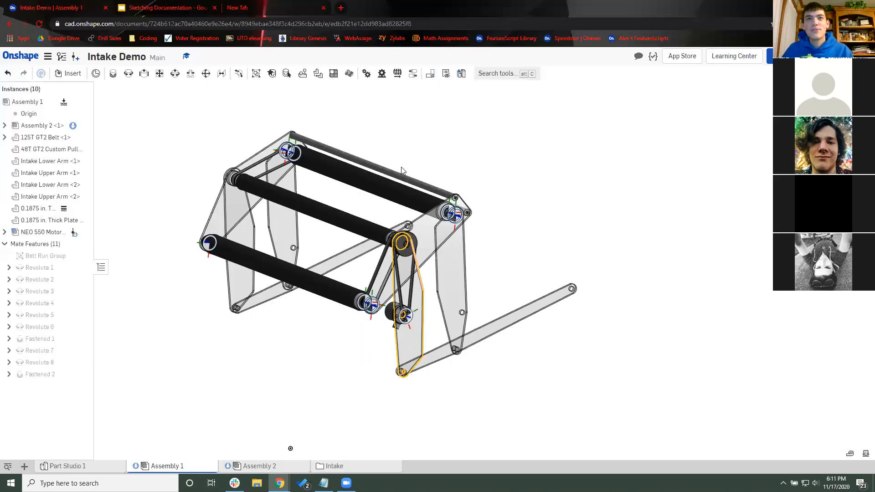
pyautogui.scroll(5, 402, 315)
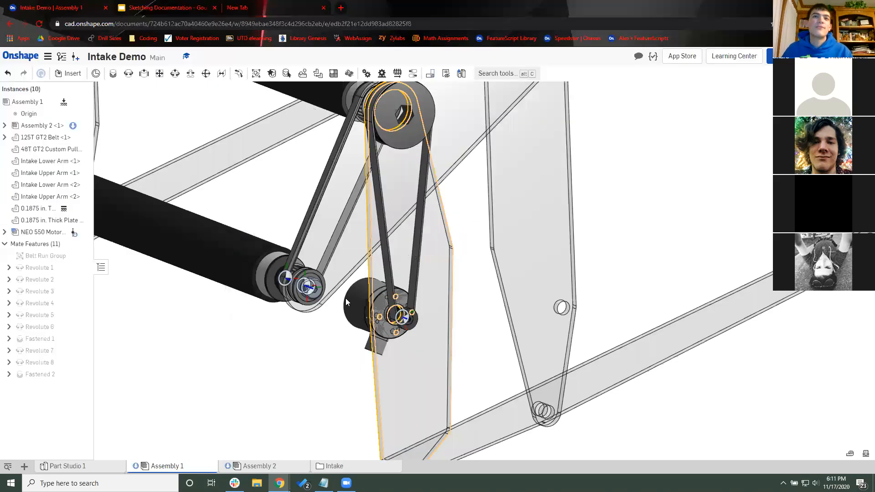
pyautogui.scroll(-5, 346, 298)
pyautogui.scroll(2, 343, 351)
pyautogui.moveTo(342, 351); pyautogui.dragTo(364, 346, button='middle')
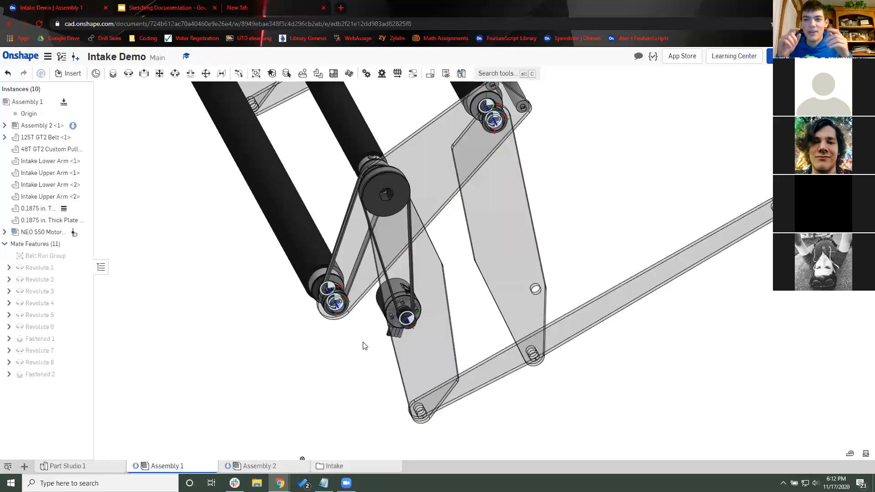
pyautogui.scroll(-4, 363, 343)
pyautogui.moveTo(385, 353); pyautogui.dragTo(320, 341, button='right')
pyautogui.moveTo(310, 310); pyautogui.dragTo(213, 189, button='right')
# Step: Switch to the Mechanism Design Demo slides, page from Design Reference through Assembly Procedure to Resources, and leave the slideshow
pyautogui.hotkey('alt', 'Tab')
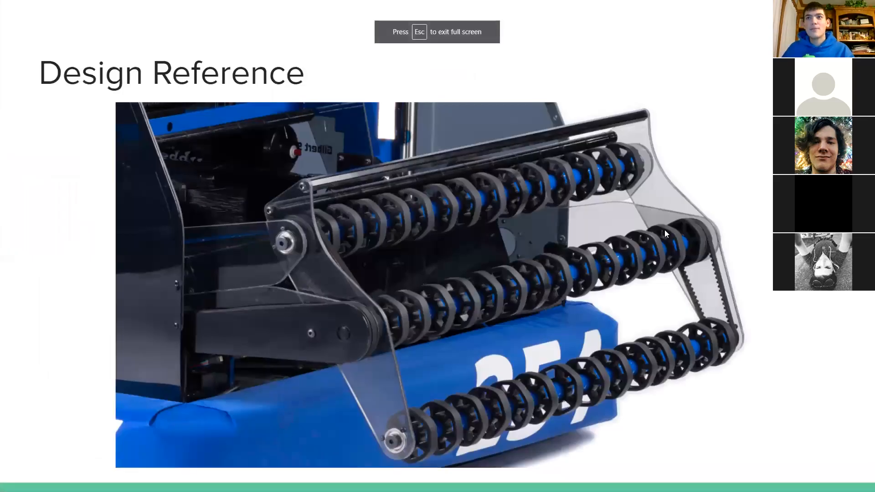
pyautogui.click(665, 229)
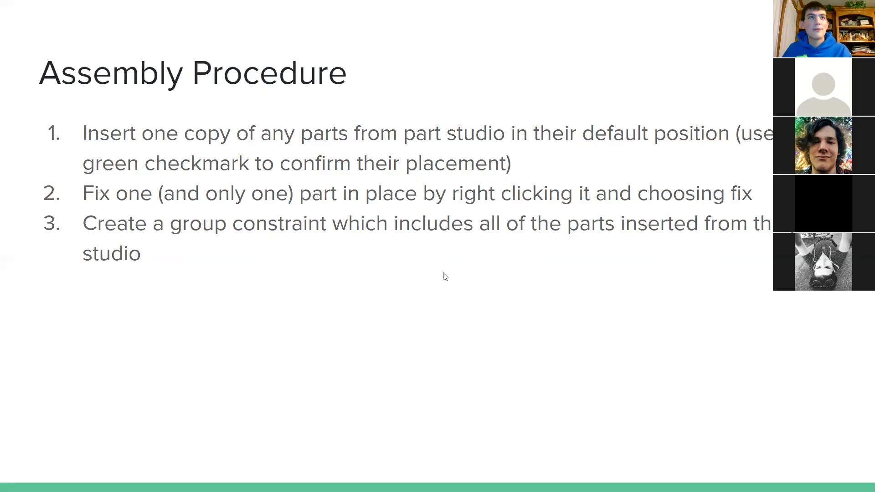
pyautogui.click(443, 273)
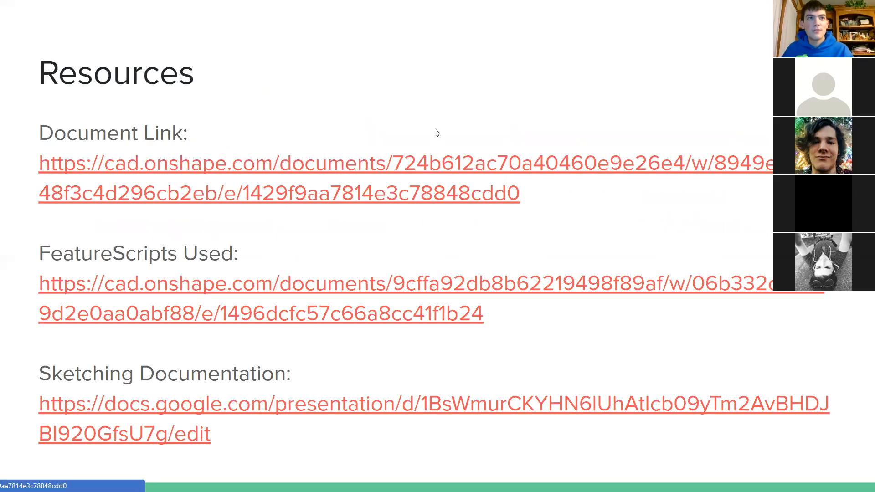
pyautogui.press('Escape')
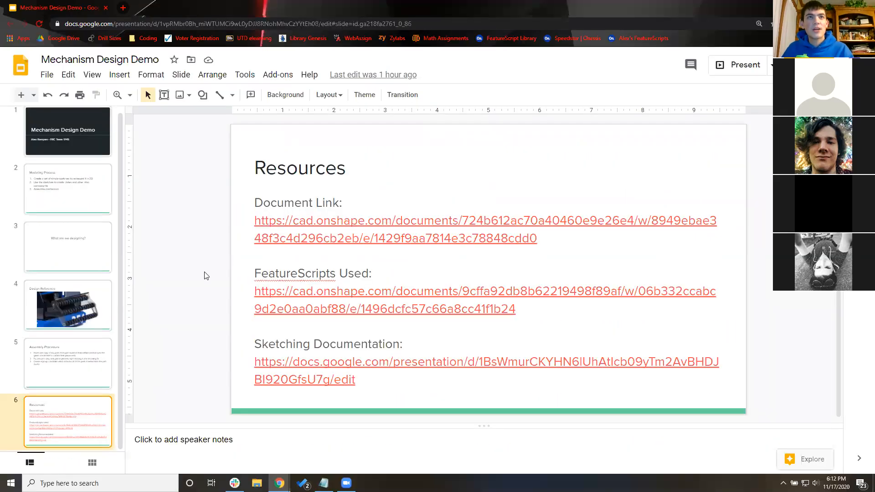
# Step: Switch back to Onshape and open Part Studio 1 to review the intake's layout sketches
pyautogui.hotkey('alt', 'Tab')
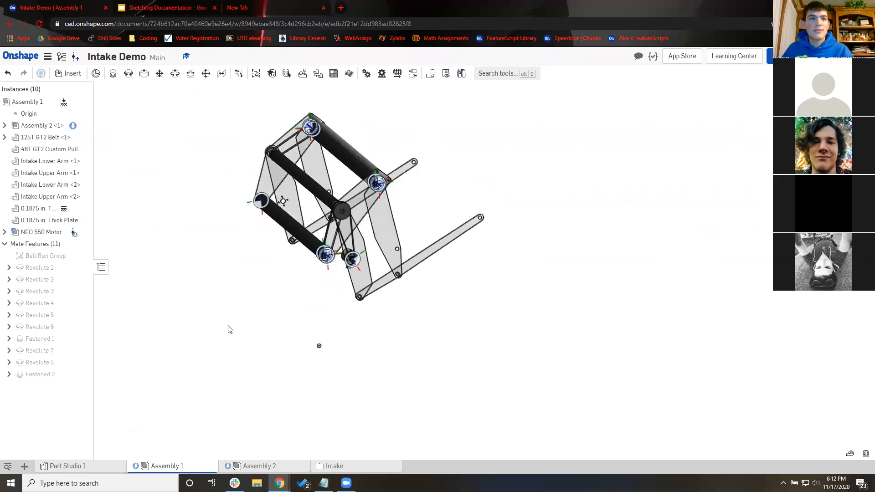
pyautogui.click(103, 465)
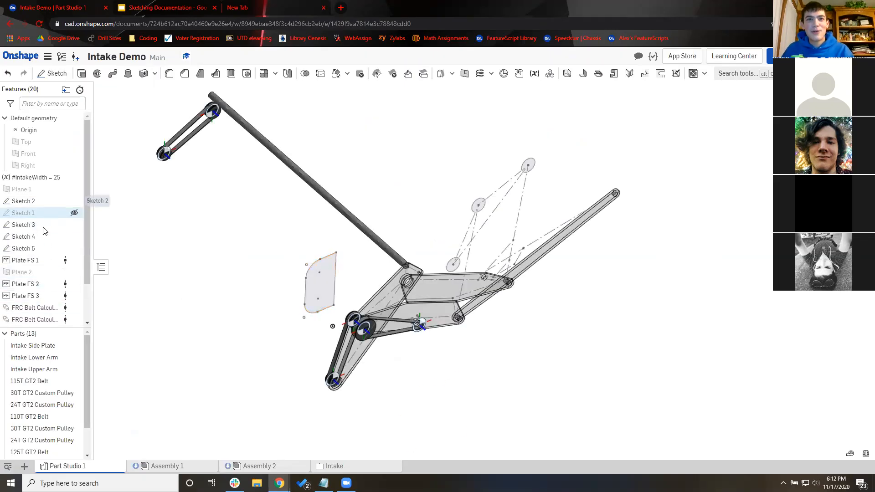
pyautogui.moveTo(172, 271)
pyautogui.mouseDown(button='right')
pyautogui.moveTo(180, 266)
pyautogui.moveTo(162, 283)
pyautogui.moveTo(153, 280)
pyautogui.moveTo(188, 275)
pyautogui.mouseUp(button='right')
pyautogui.press('Left')
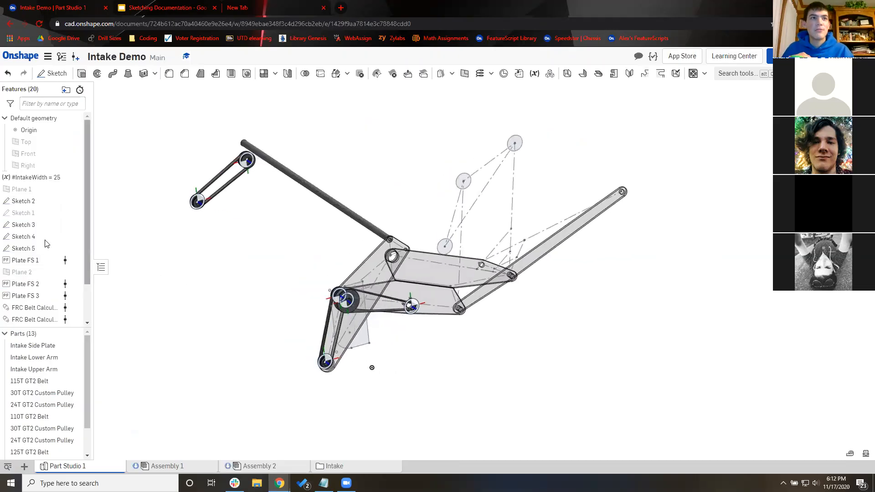
pyautogui.scroll(-2, 48, 287)
pyautogui.scroll(2, 47, 230)
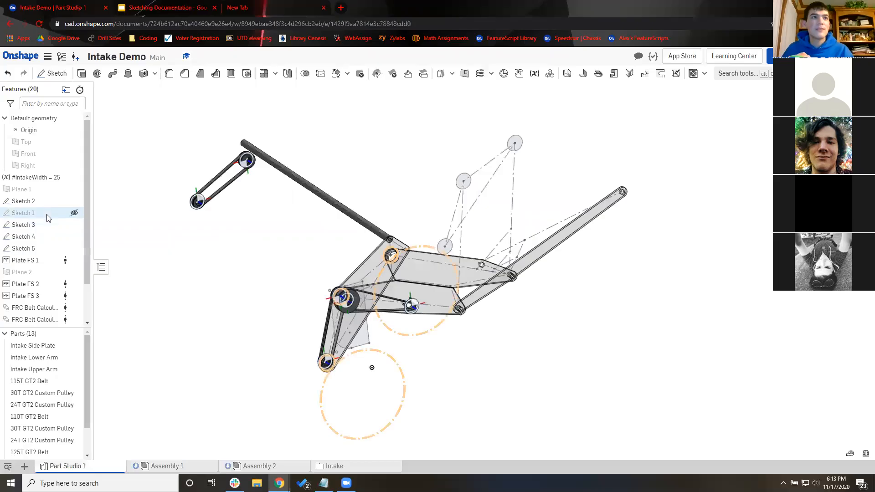
# Step: Open Sketch 3 for editing and set the horizontal 6.5 in dimension to the upper rear linkage pivot to 7 in
pyautogui.click(44, 226)
pyautogui.scroll(2, 462, 278)
pyautogui.doubleClick(463, 278)
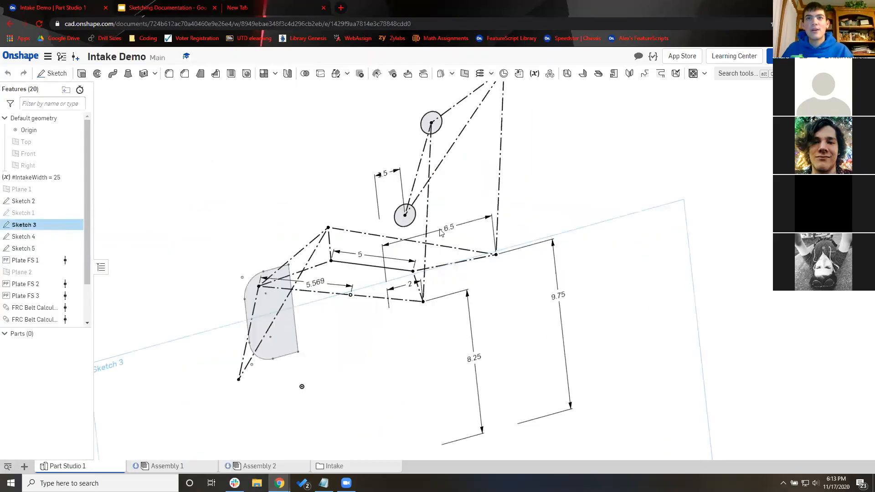
pyautogui.doubleClick(496, 221)
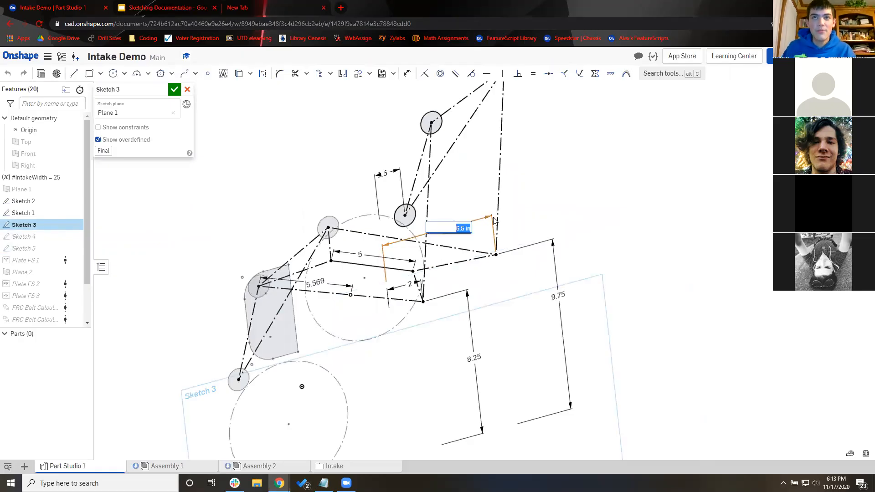
pyautogui.write('6')
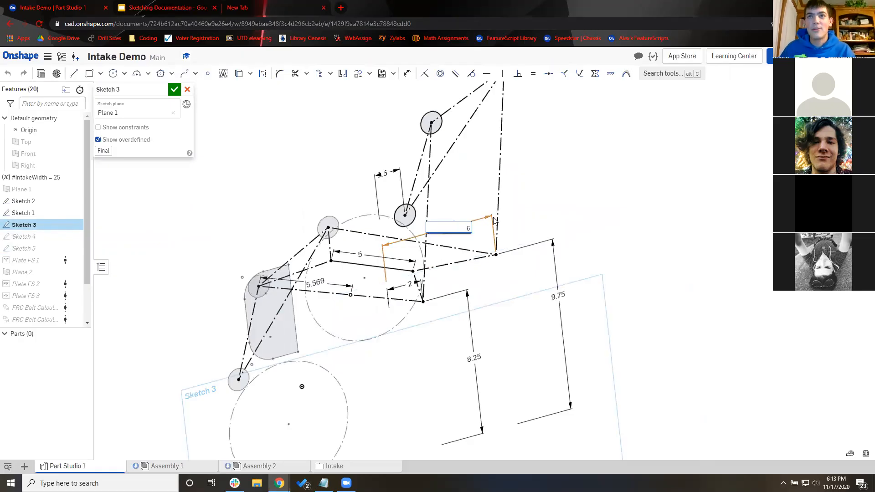
pyautogui.press('Escape')
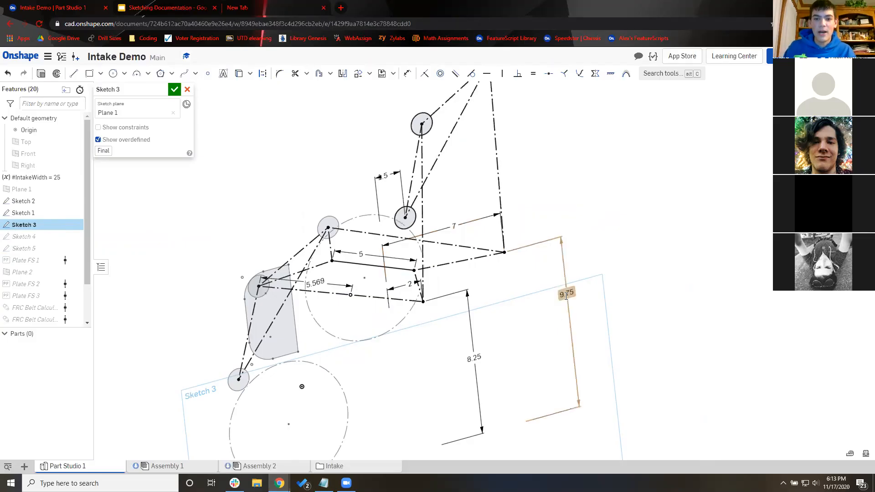
# Step: Set the upper rear linkage pivot's height to 10 in and accept Sketch 3 to rebuild the parts
pyautogui.doubleClick(565, 297)
pyautogui.write('10')
pyautogui.press('Return')
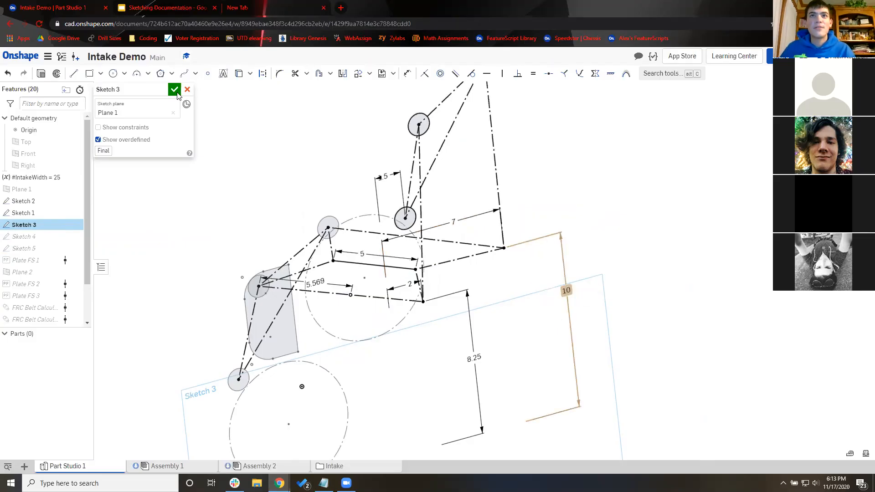
pyautogui.press('Return')
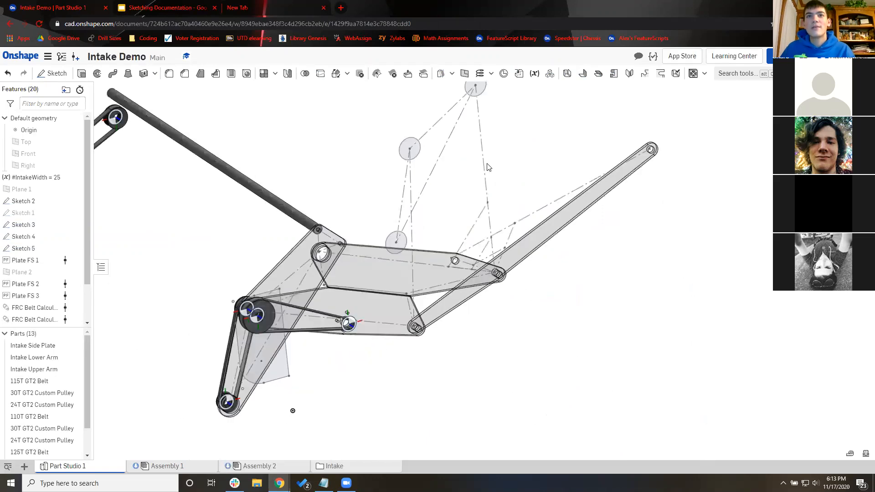
# Step: Return to Assembly 1 and examine the intake assembly with the revised linkage geometry
pyautogui.click(193, 467)
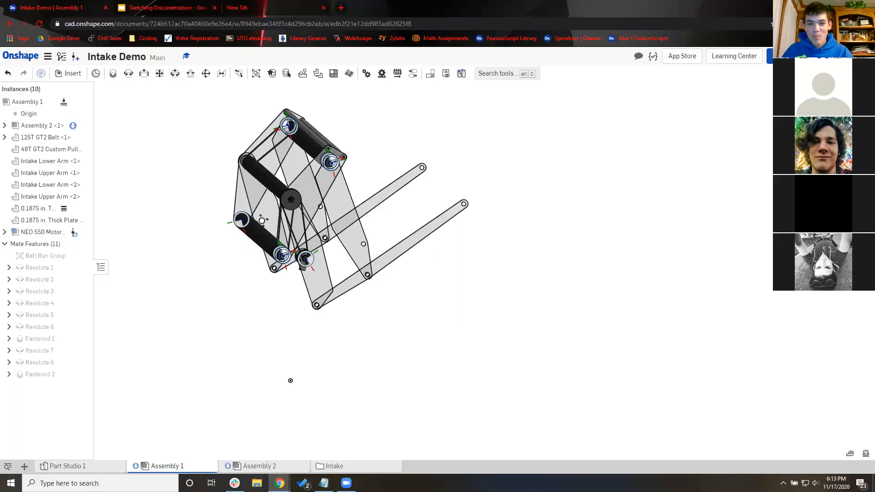
pyautogui.scroll(2, 236, 334)
pyautogui.moveTo(235, 334); pyautogui.dragTo(249, 347, button='right')
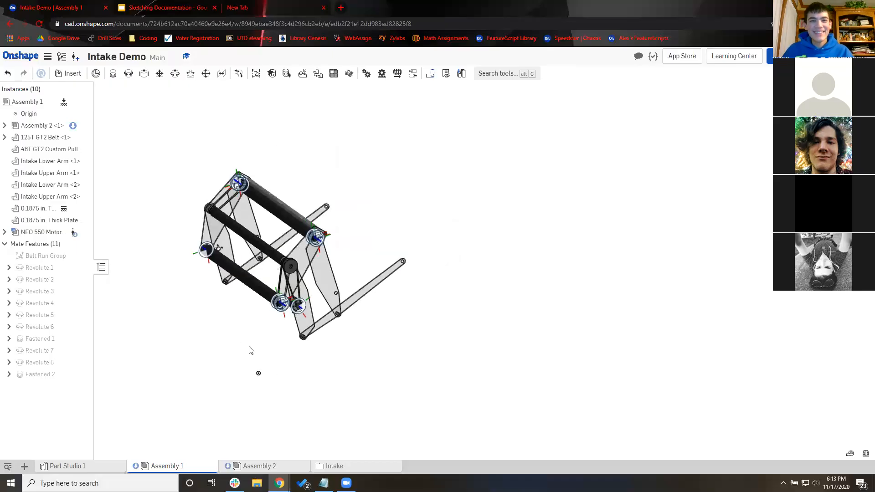
pyautogui.scroll(-1, 283, 357)
pyautogui.moveTo(299, 386); pyautogui.dragTo(289, 387, button='right')
pyautogui.scroll(-1, 296, 388)
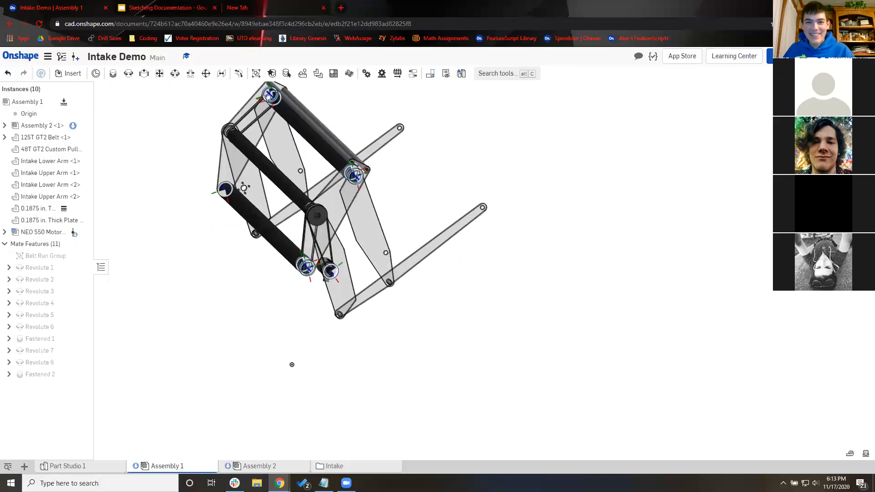